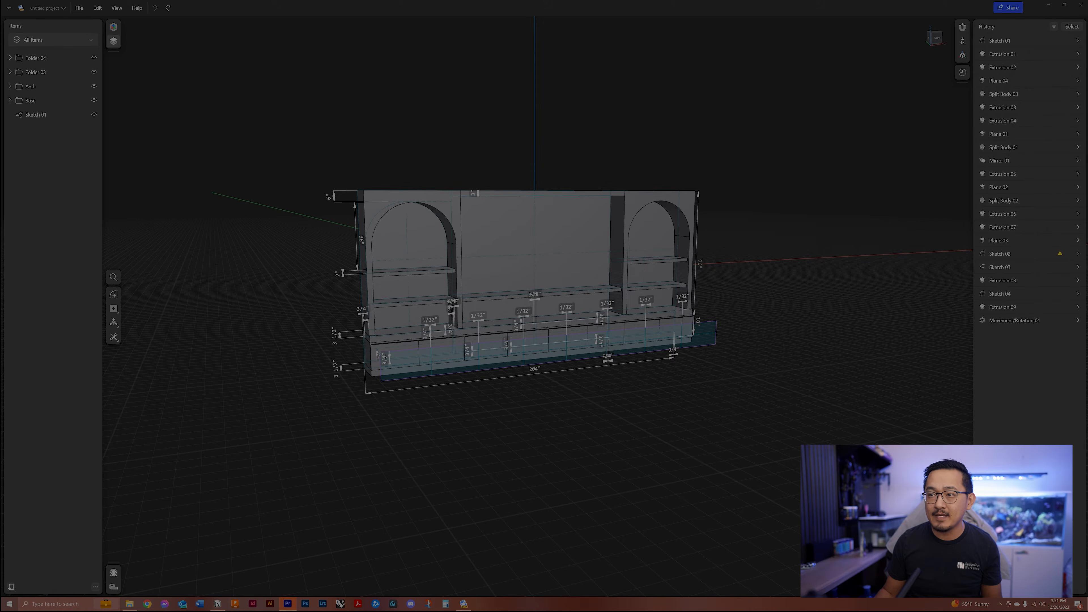
Step: Set the built-in cabinet's overall width to 115 inches and its overall height to 120 inches
left_click(534, 369)
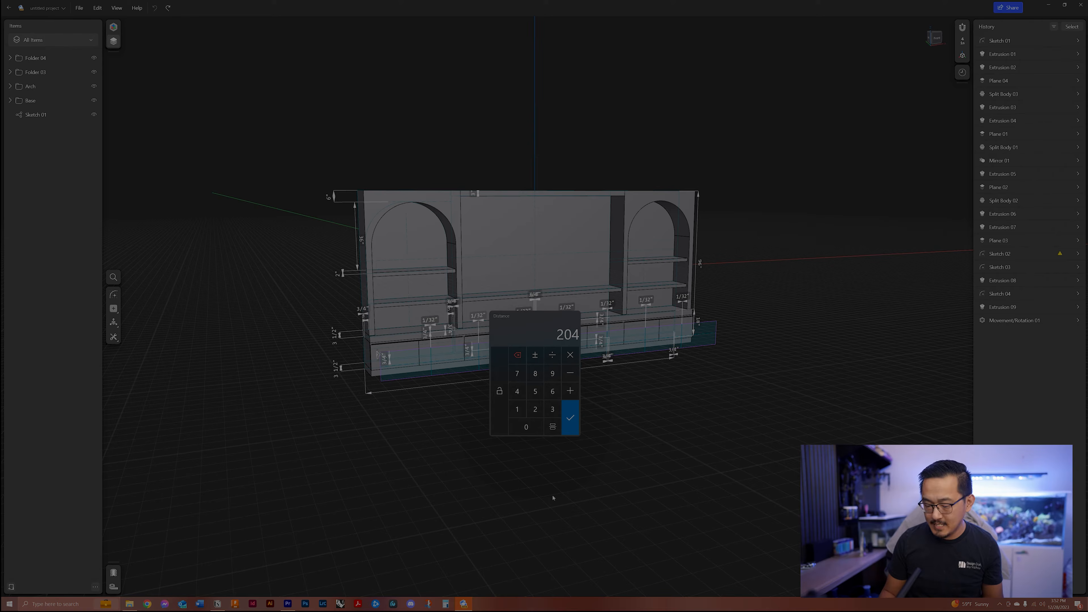
type("115")
key("Return")
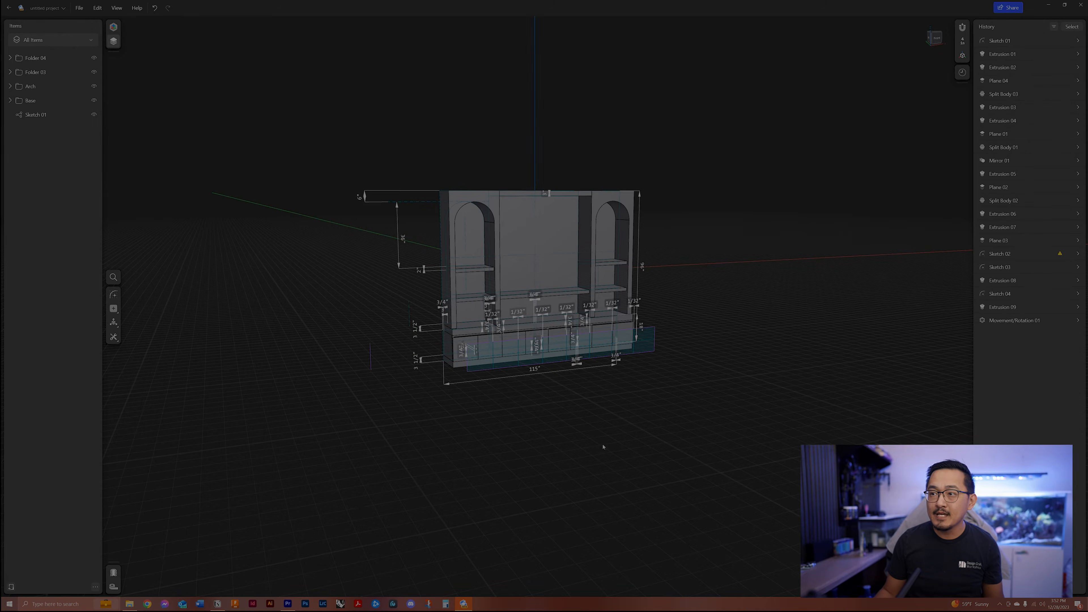
scroll(681, 307, "up", 3)
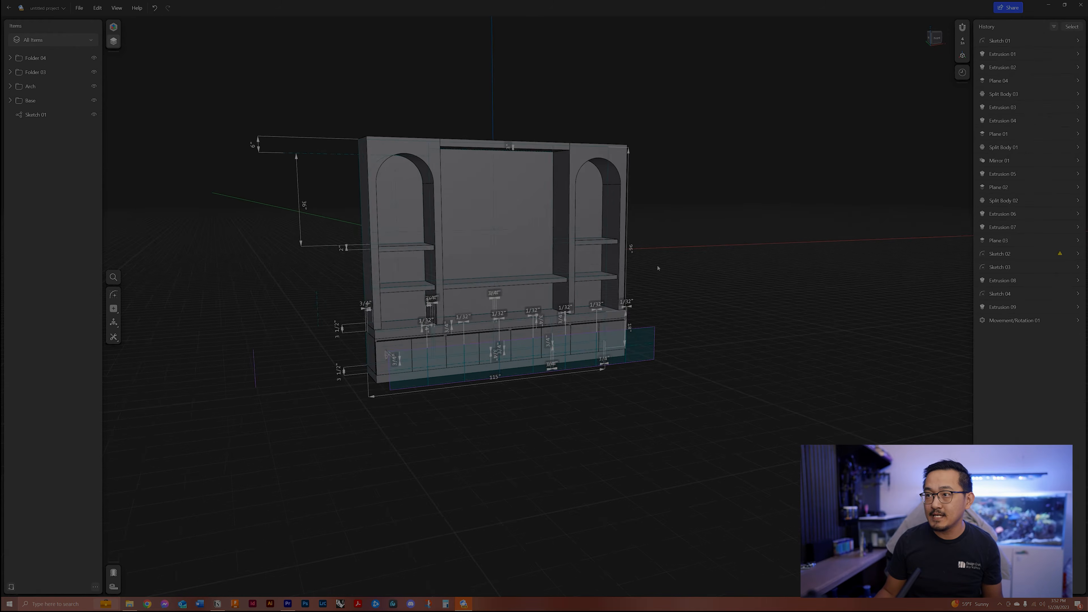
right_click_drag(658, 268, 642, 253)
left_click(641, 249)
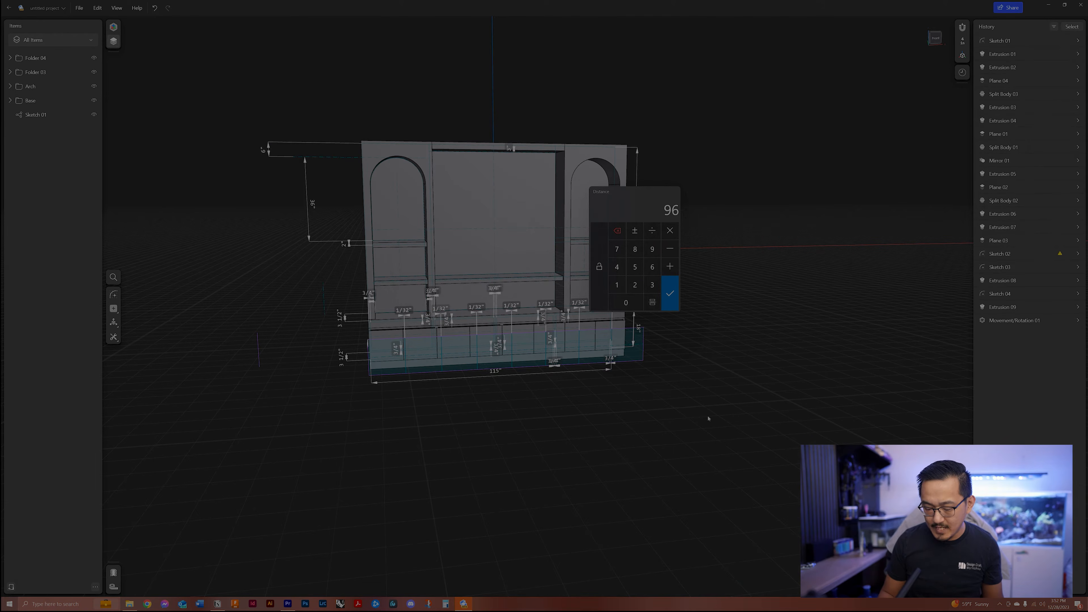
type("120")
key("Return")
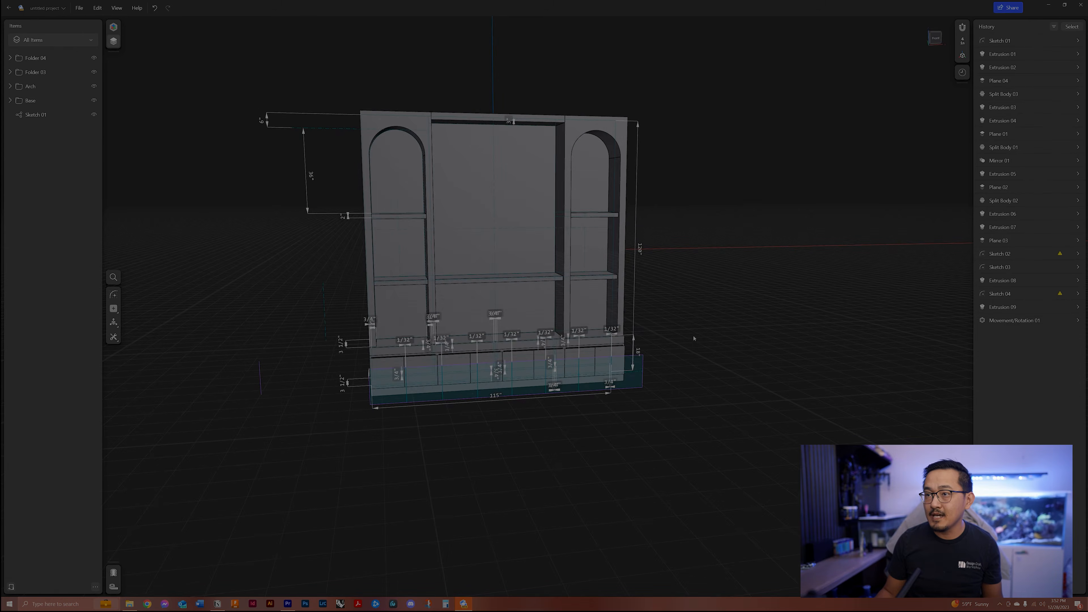
Step: Set the height of the base cabinet section to 36 inches
right_click_drag(694, 339, 700, 316)
scroll(690, 309, "down", 4)
scroll(470, 319, "up", 3)
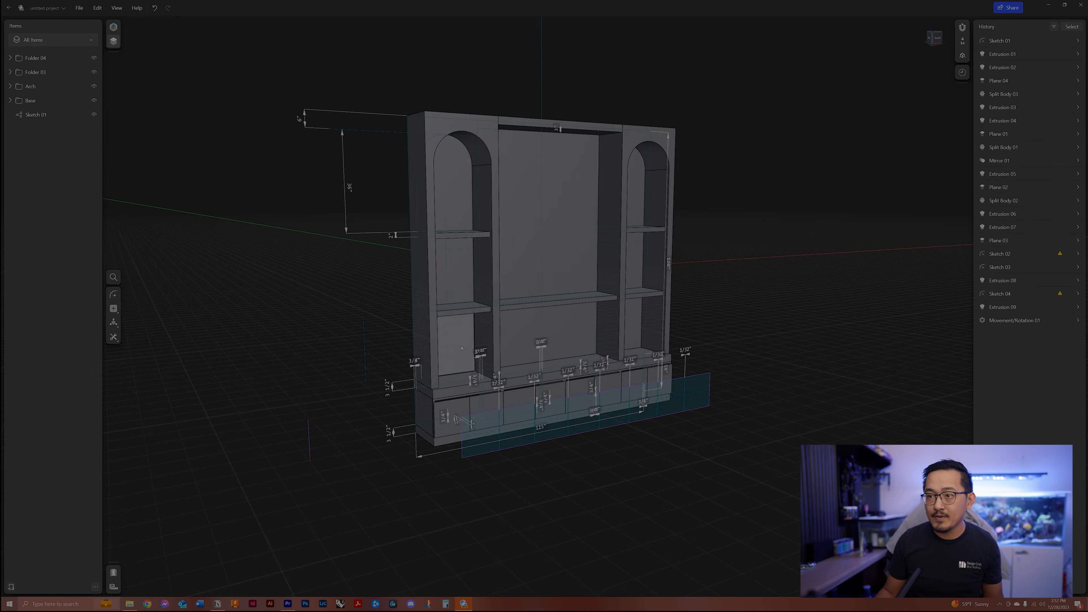
right_click_drag(721, 371, 662, 368)
left_click(743, 377)
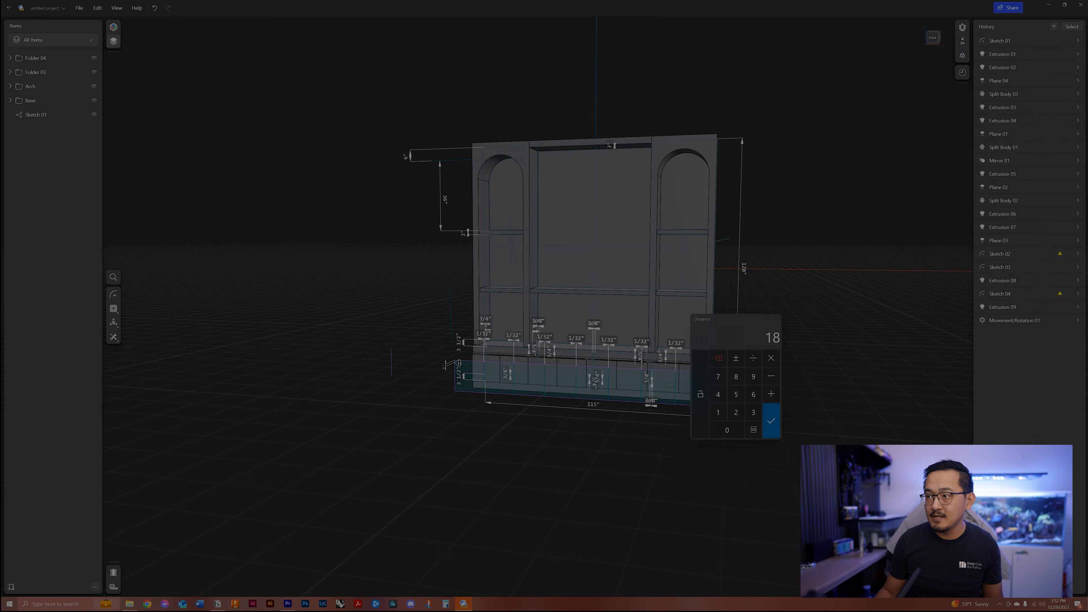
type("3")
key("Return")
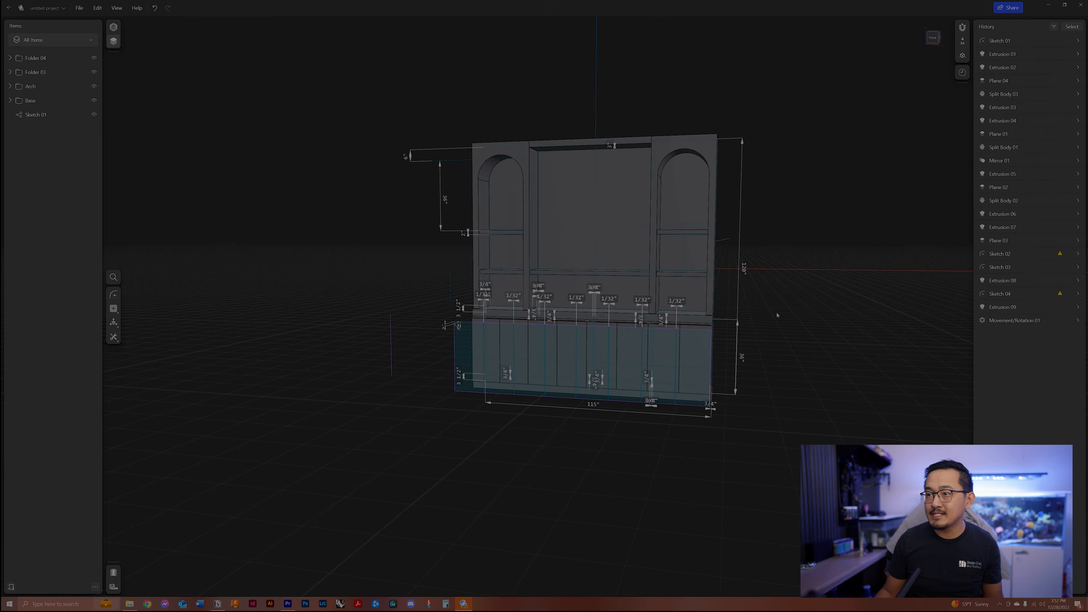
Step: Set the vertical distance from the top of the arch down to the upper shelf to 24 inches
right_click_drag(777, 316, 347, 257)
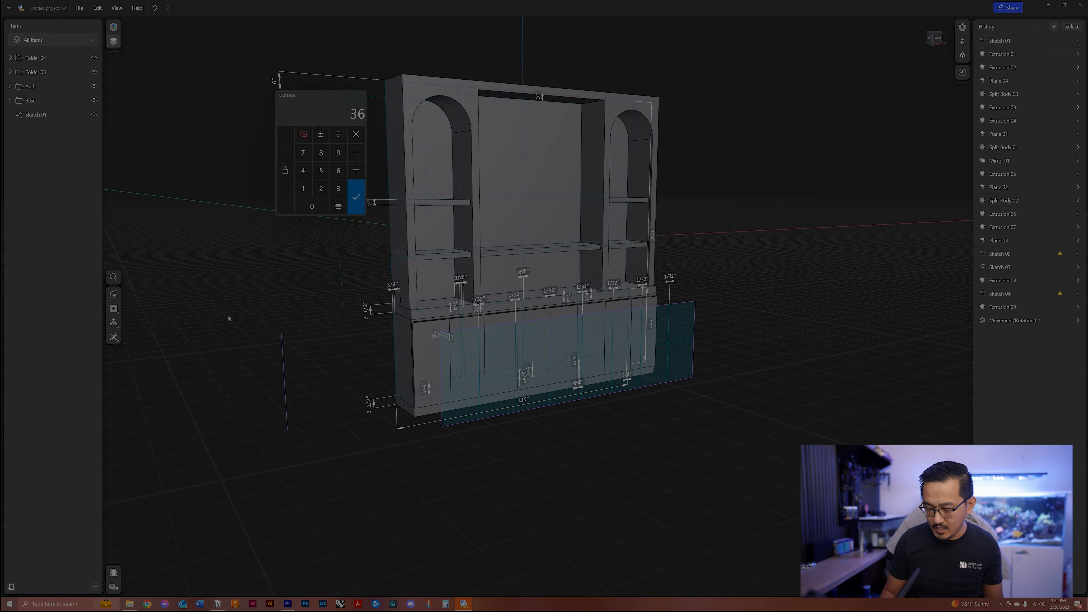
type("24")
key("Return")
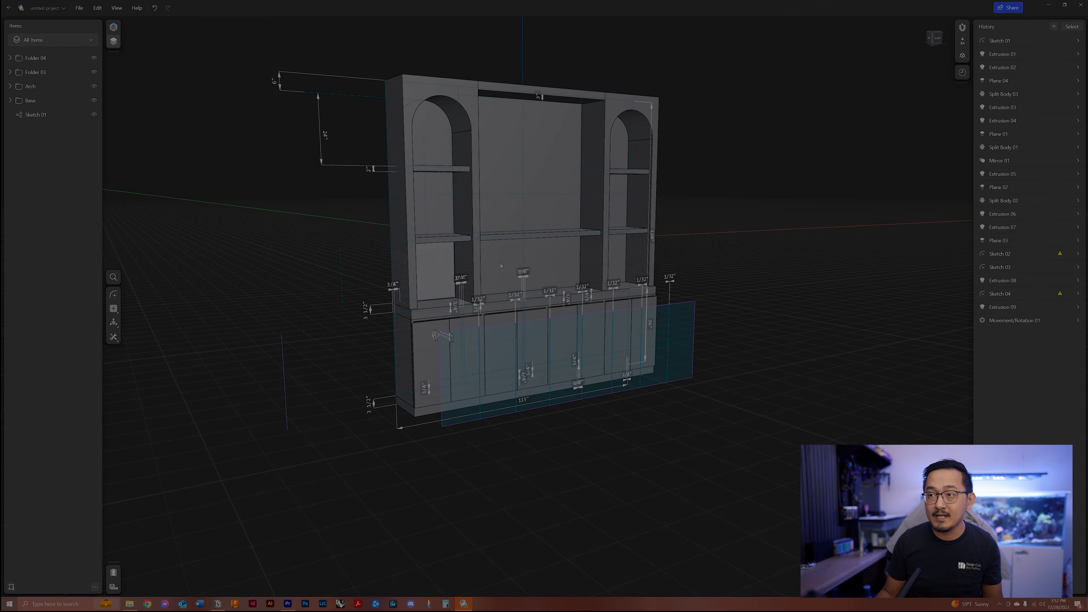
right_click_drag(601, 407, 572, 397)
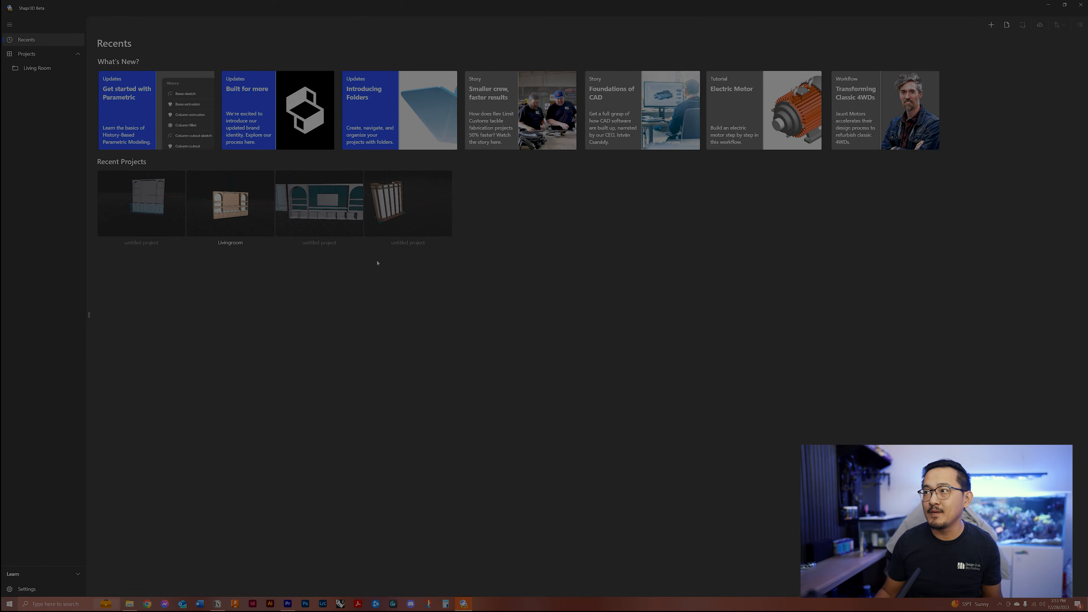
Step: Create a new empty project in the Living Room project folder
left_click(36, 66)
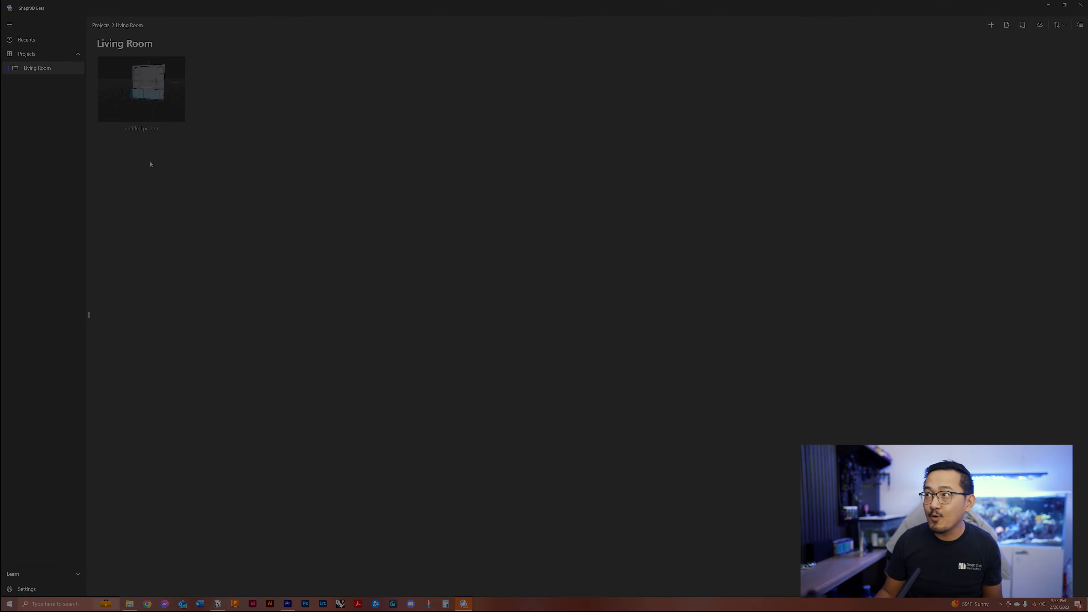
left_click(991, 26)
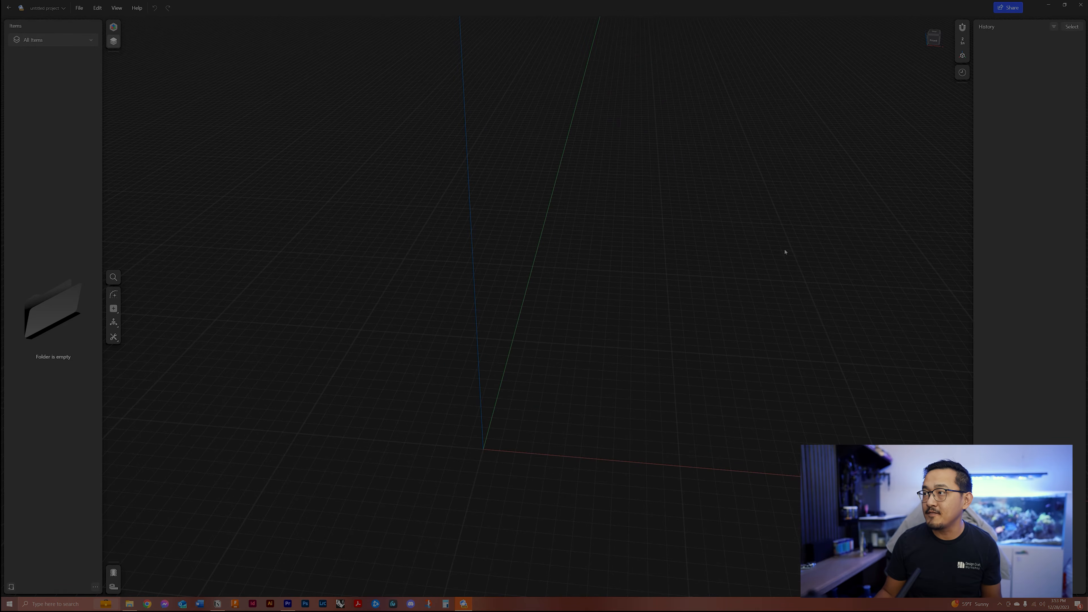
Step: Review the unit and number format options and inspect how the grid behaves at different zoom levels
left_click(962, 41)
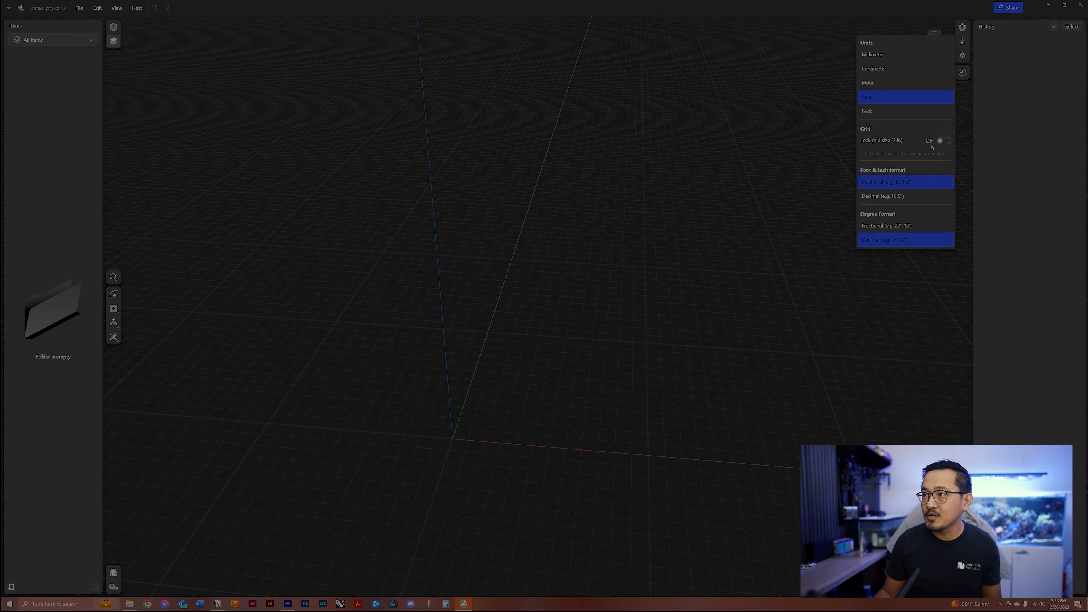
left_click(603, 314)
scroll(568, 304, "down", 5)
scroll(554, 335, "up", 8)
scroll(555, 322, "down", 4)
scroll(554, 316, "down", 4)
scroll(520, 321, "up", 8)
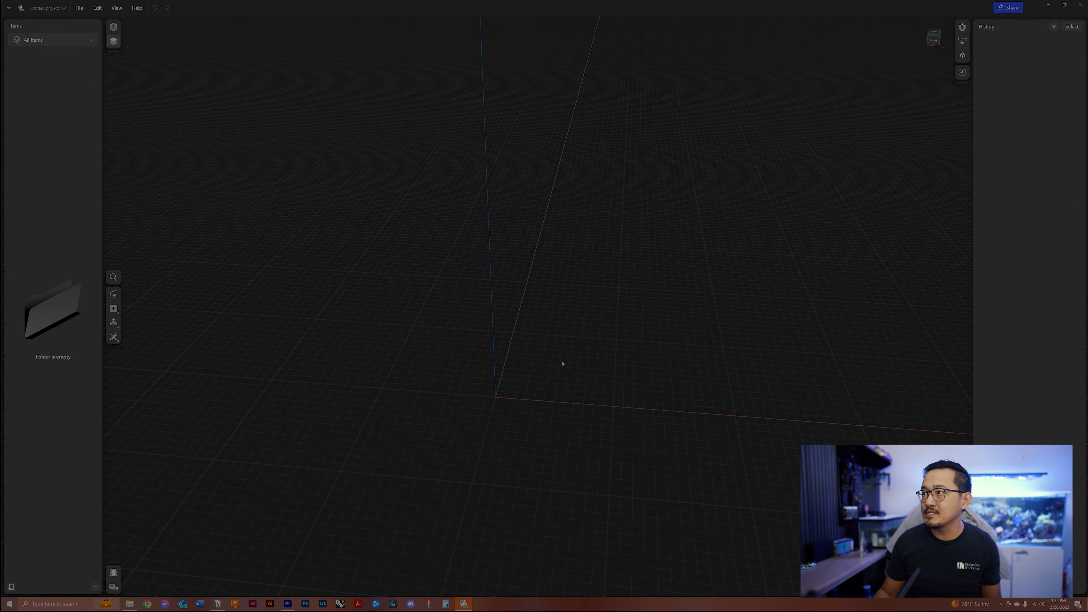
Step: Face the grid from the top view and review the grid size, unit and snapping options
left_click(935, 31)
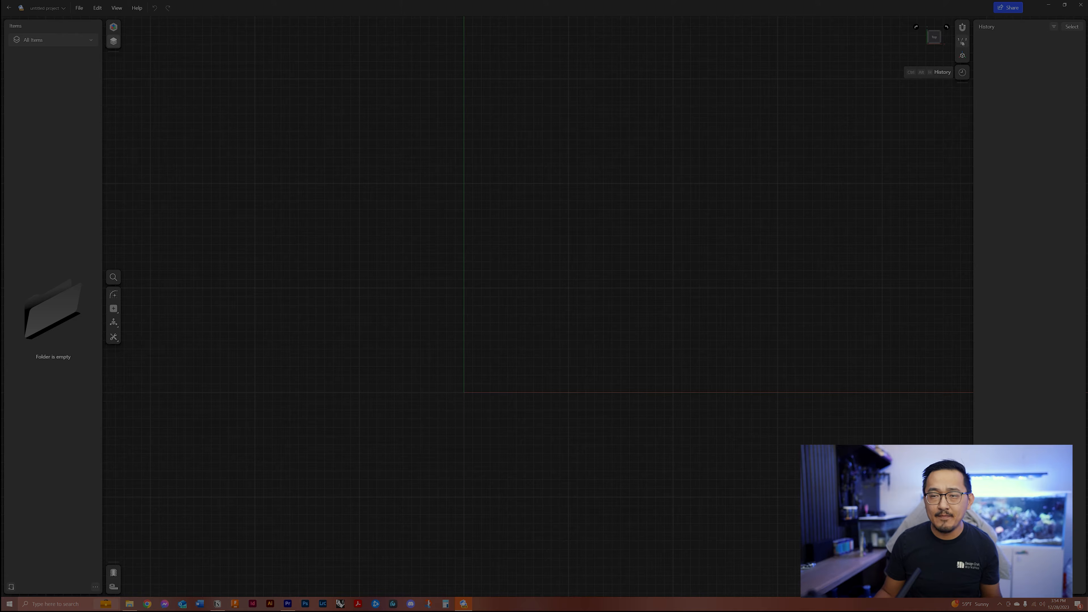
mouse_move(962, 43)
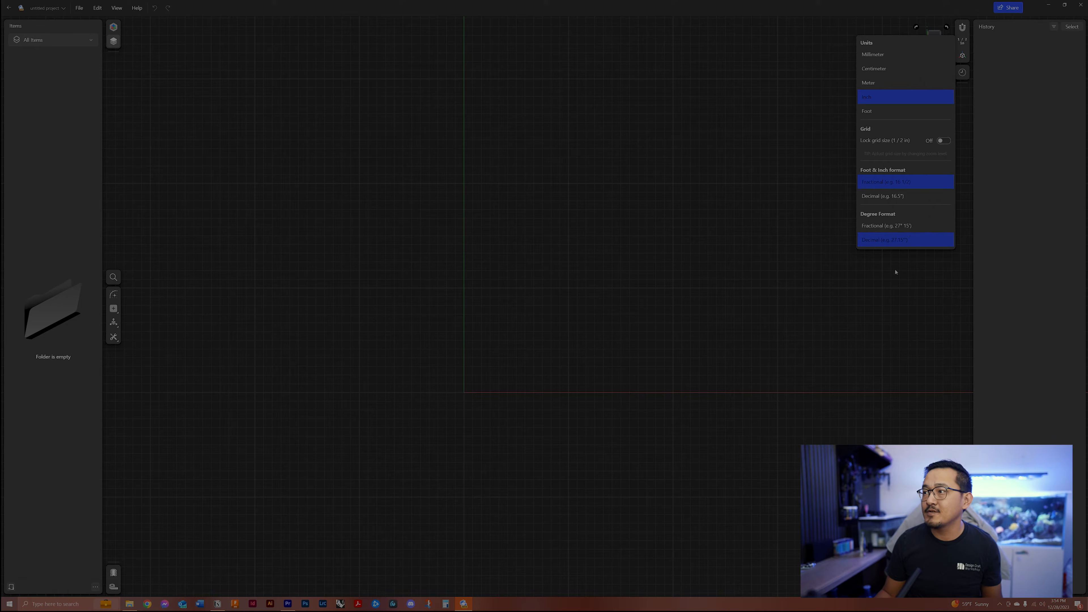
left_click(963, 28)
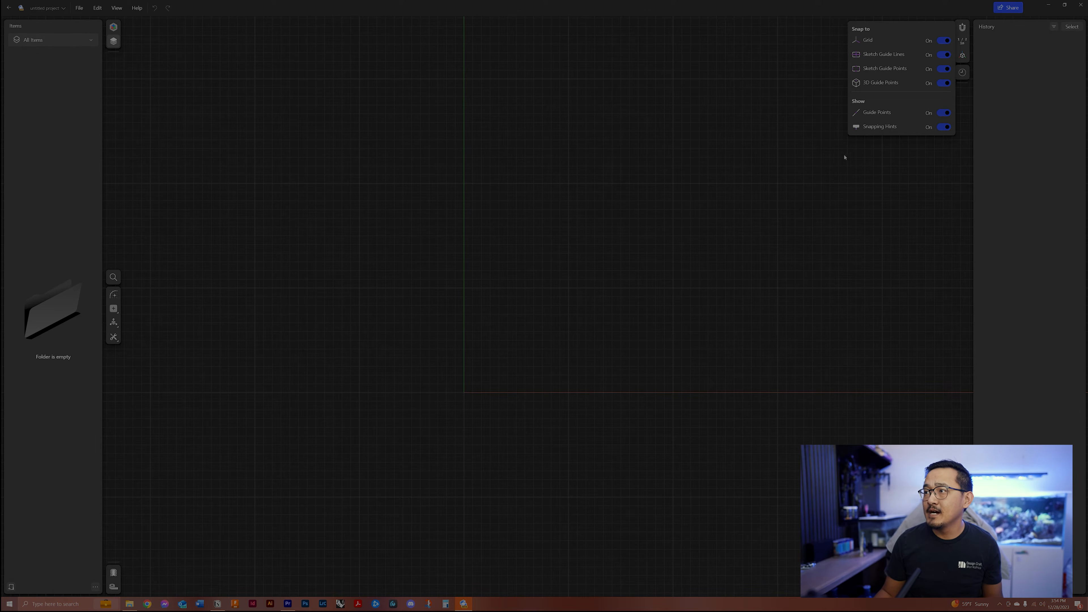
left_click(879, 136)
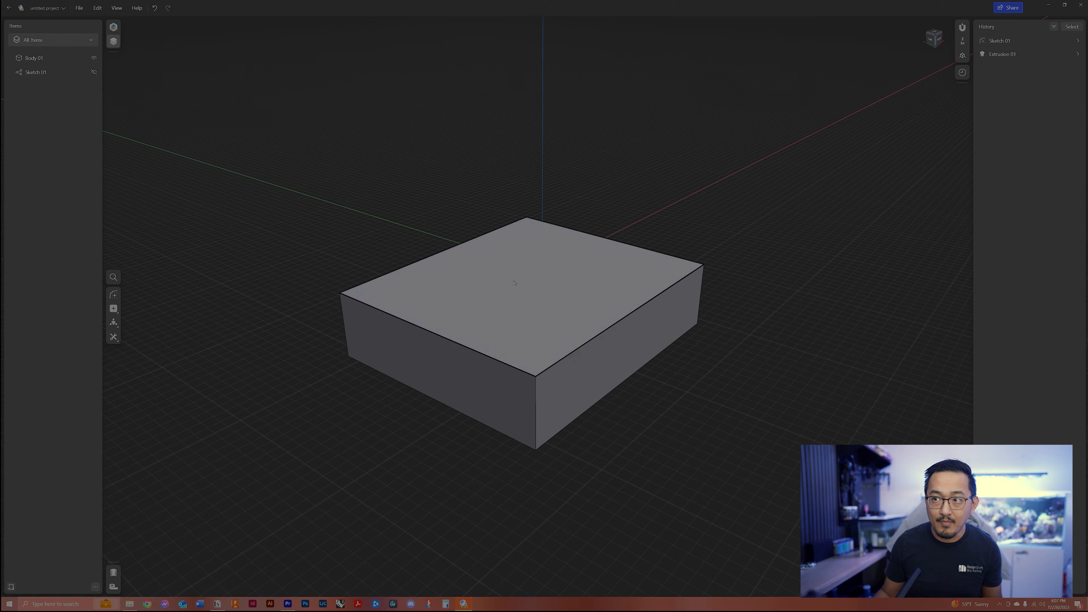
Step: Duplicate the box body and place the two boxes side by side with a small gap between them
left_click(520, 321)
left_click_drag(520, 321, 665, 237)
left_click(535, 313)
left_click(797, 261)
right_click_drag(797, 260, 698, 216)
middle_click_drag(698, 217, 588, 438)
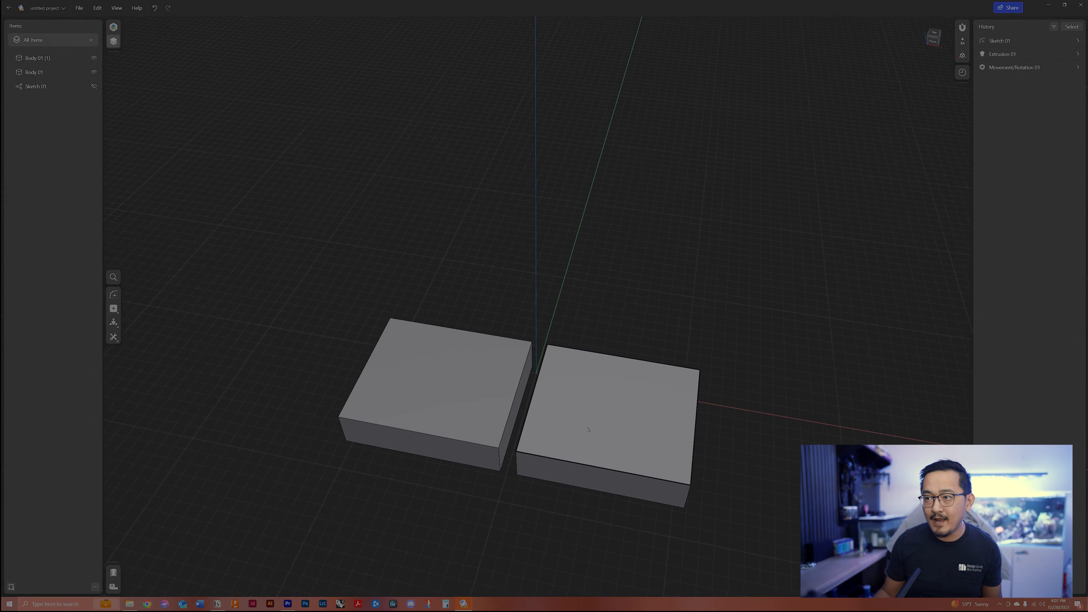
Step: Shell the original box through its top face with a wall thickness of 3/4 inch
scroll(577, 431, "up", 6)
right_click_drag(484, 485, 664, 313)
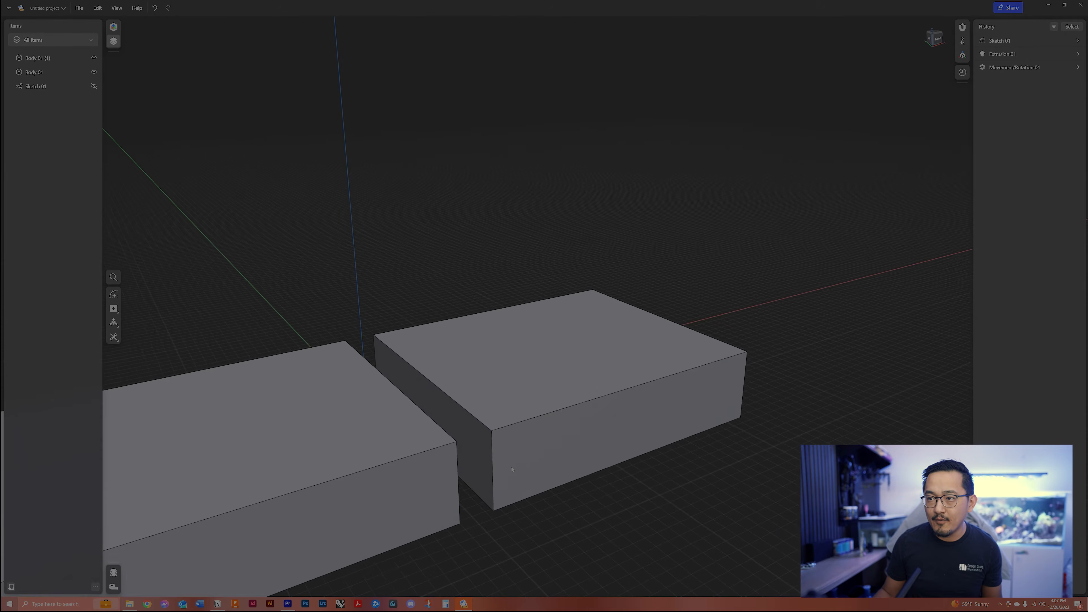
scroll(665, 309, "down", 5)
scroll(509, 384, "up", 5)
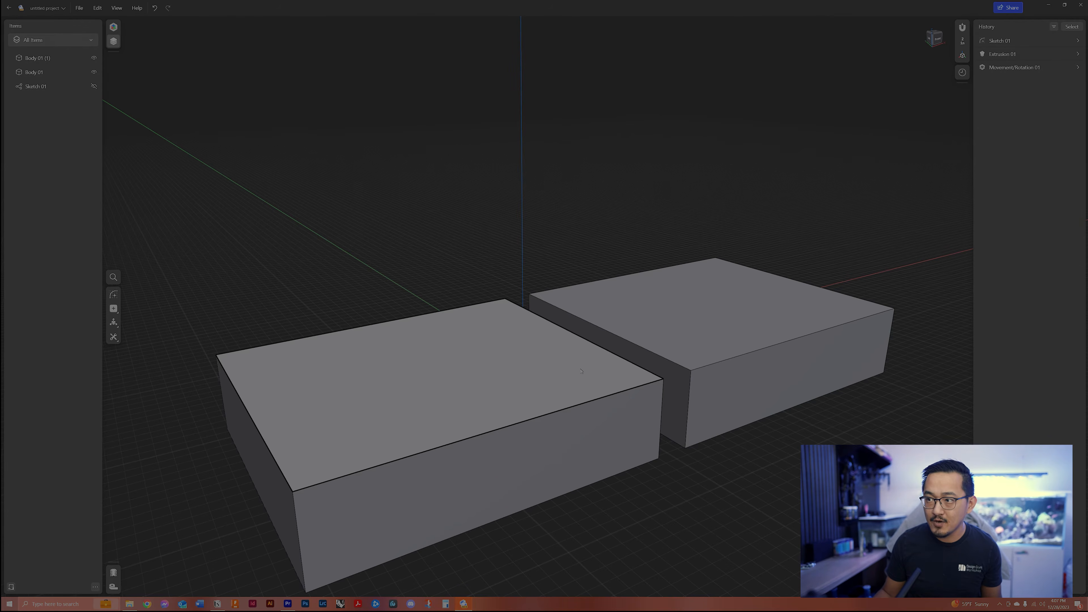
middle_click_drag(581, 370, 575, 342)
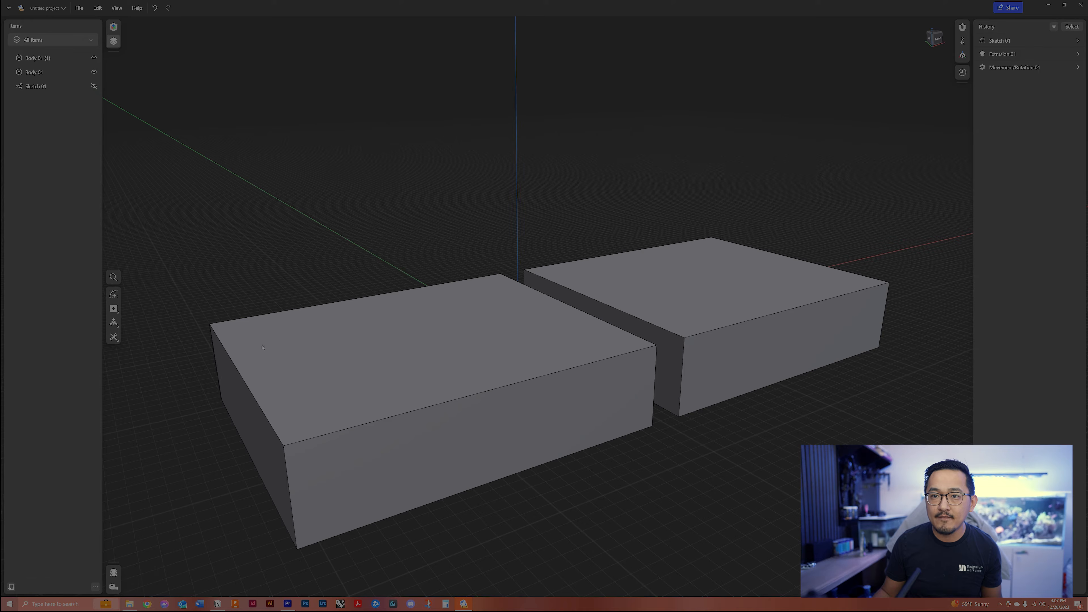
left_click(113, 337)
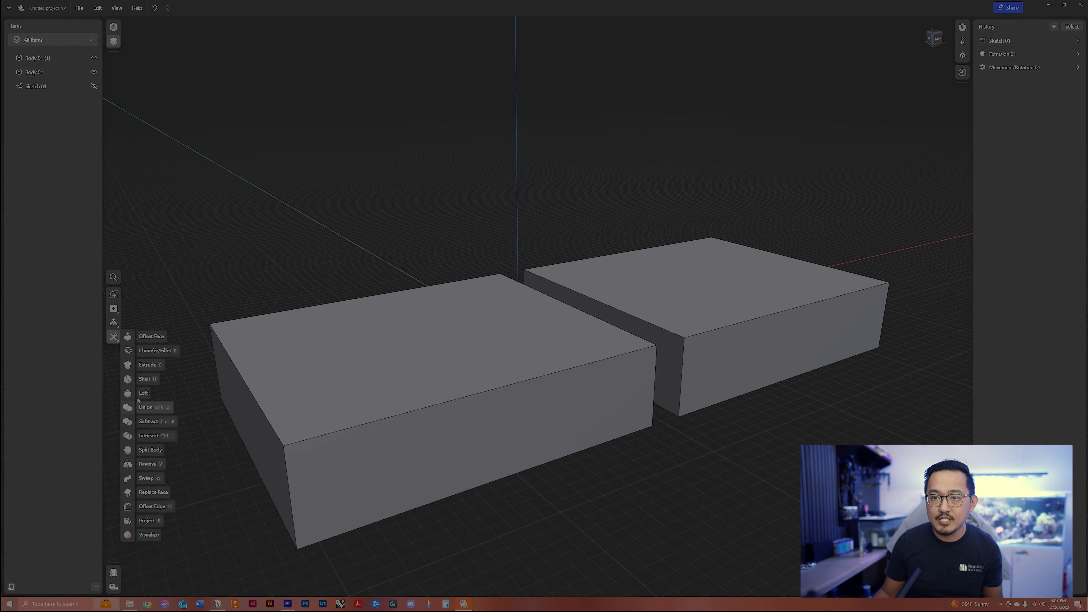
left_click(135, 380)
left_click(405, 397)
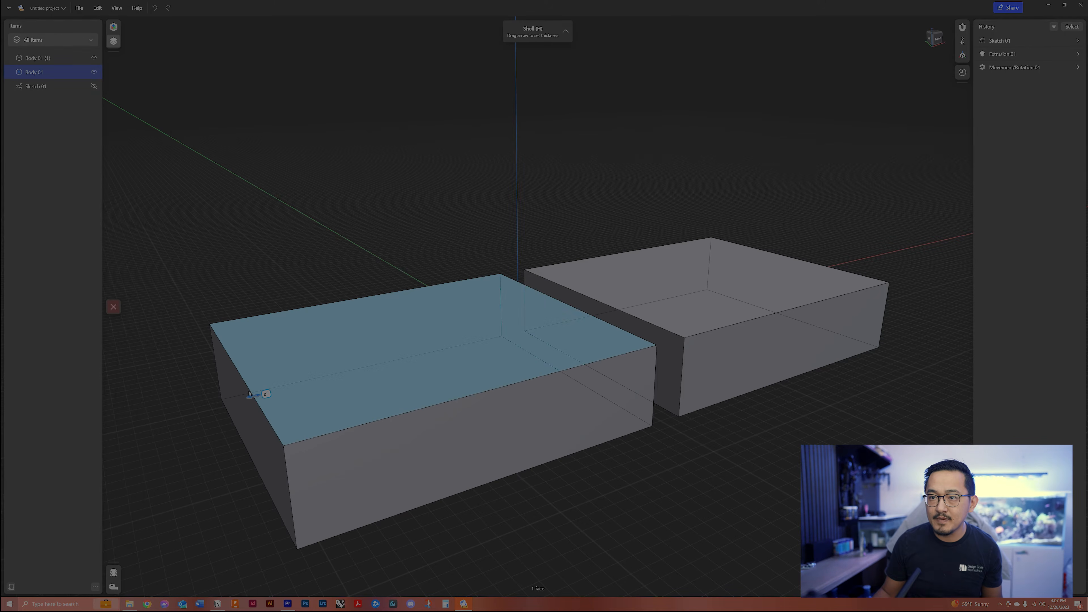
left_click_drag(256, 398, 260, 398)
type("3/4")
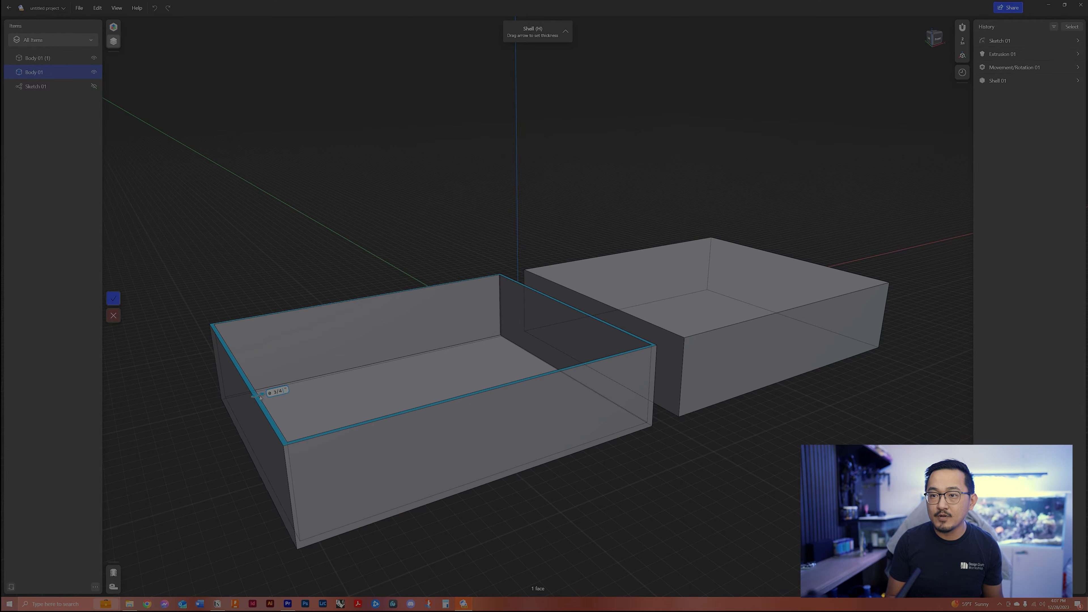
key("Return")
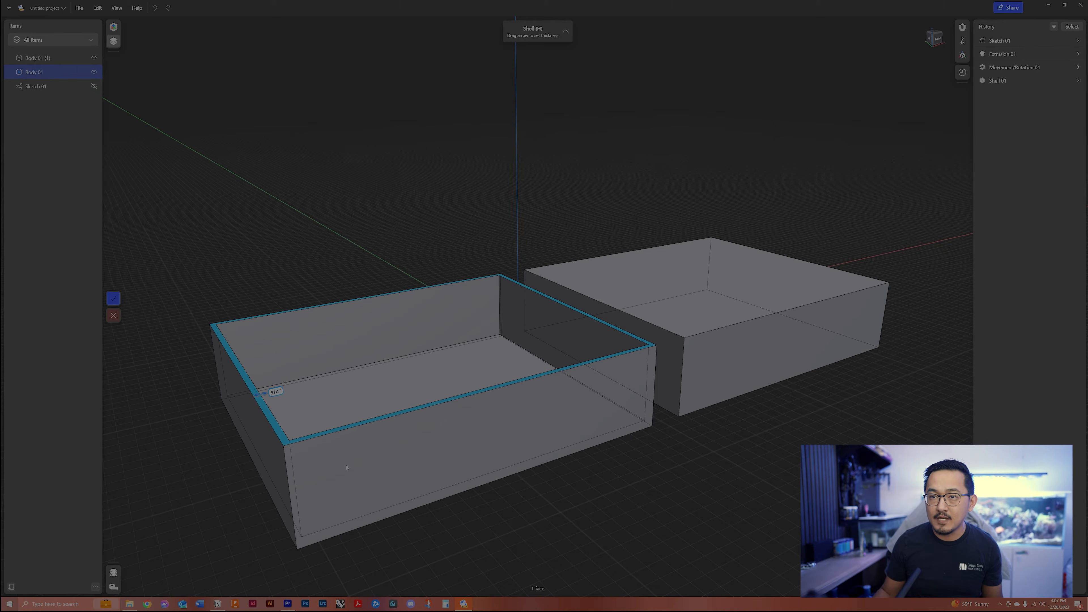
left_click(114, 298)
Step: Try shelling the duplicated box through its top face and undo the shell
right_click_drag(286, 260, 407, 330)
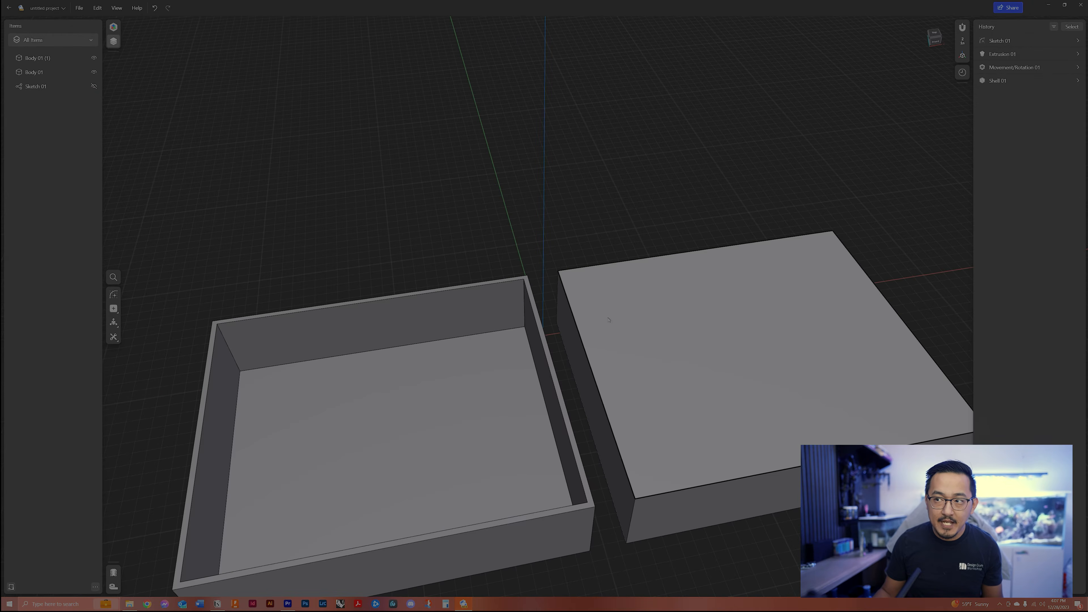
middle_click_drag(538, 318, 553, 252)
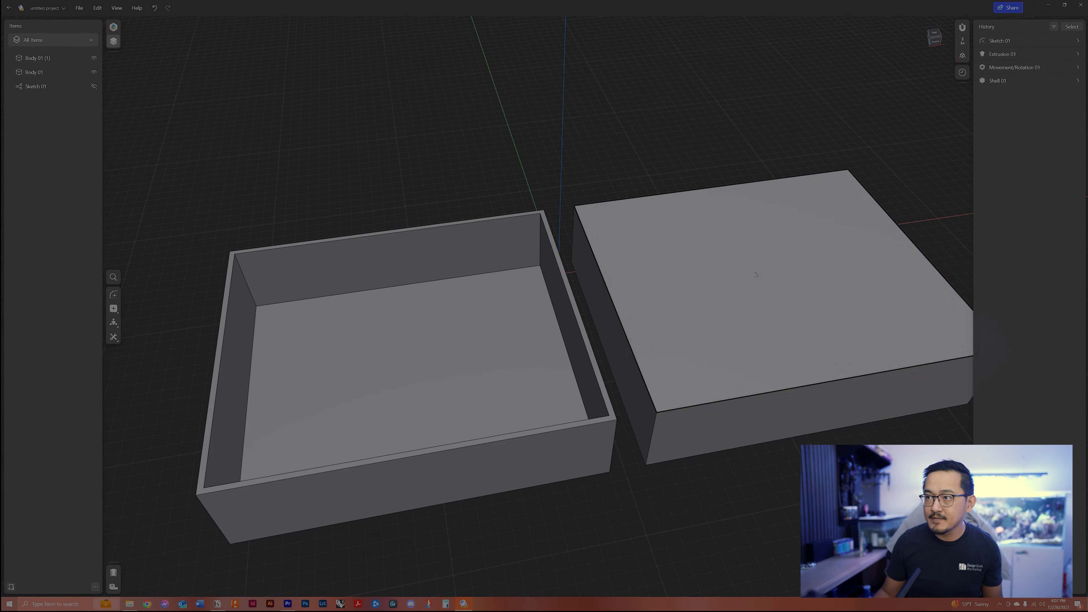
left_click(755, 276)
left_click(114, 341)
left_click_drag(609, 293, 616, 295)
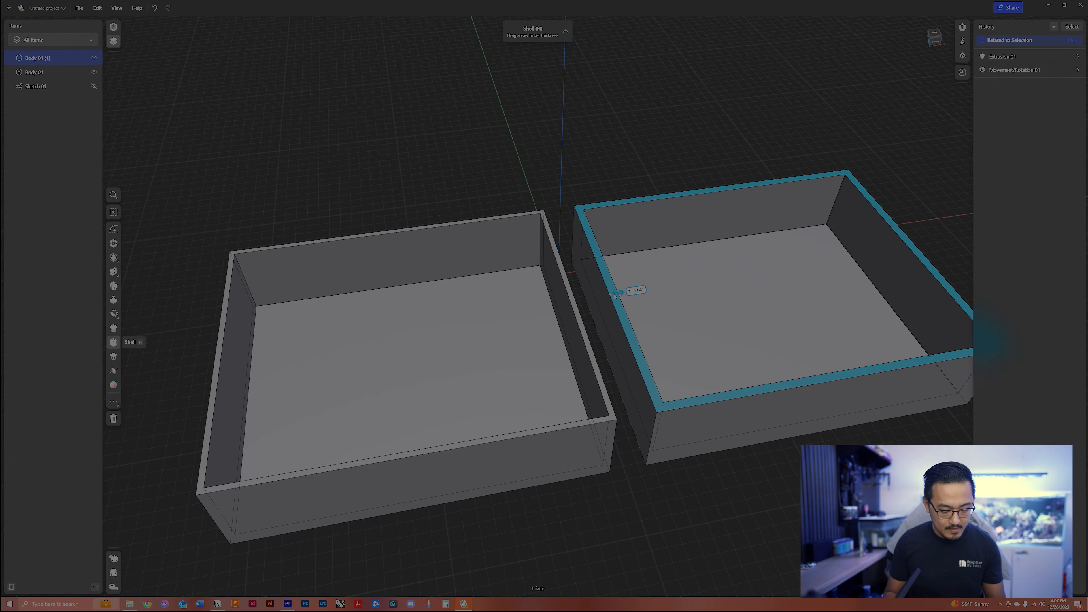
key("Escape")
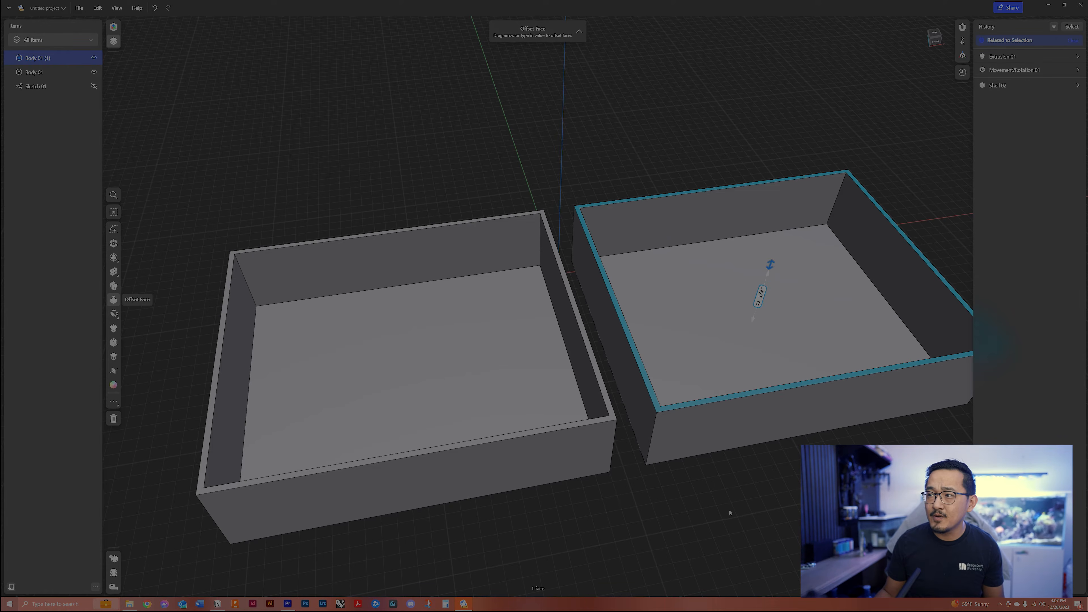
key("ctrl+z")
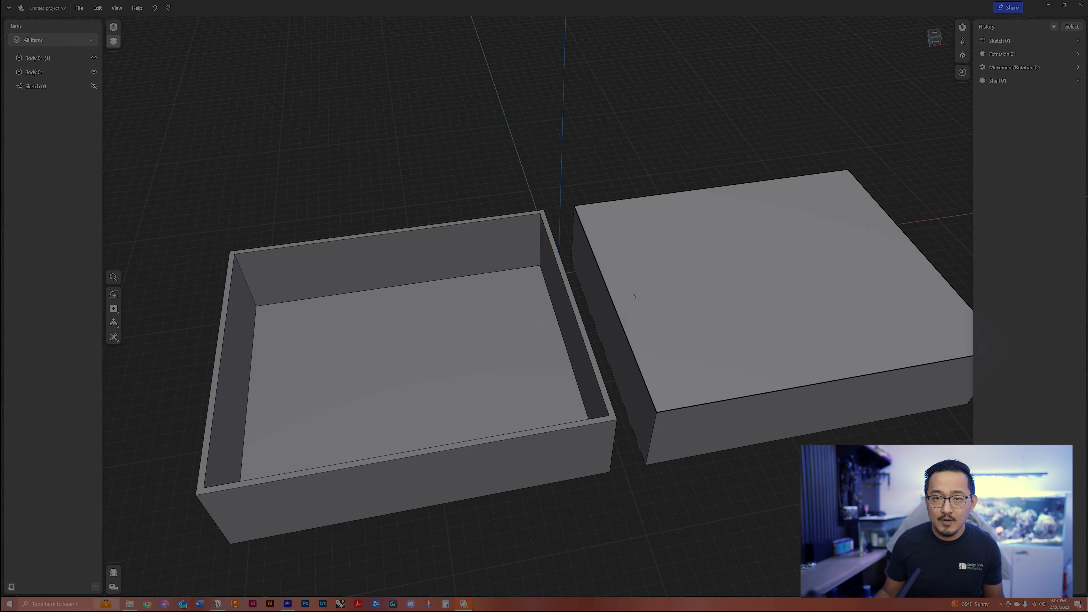
right_click_drag(433, 393, 486, 374)
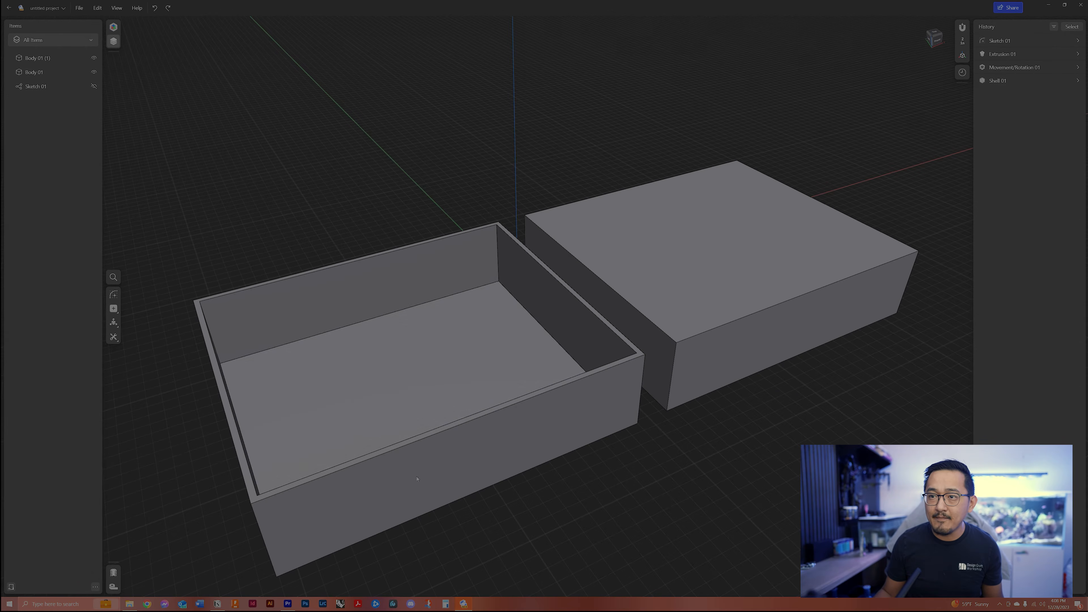
middle_click_drag(324, 370, 338, 357)
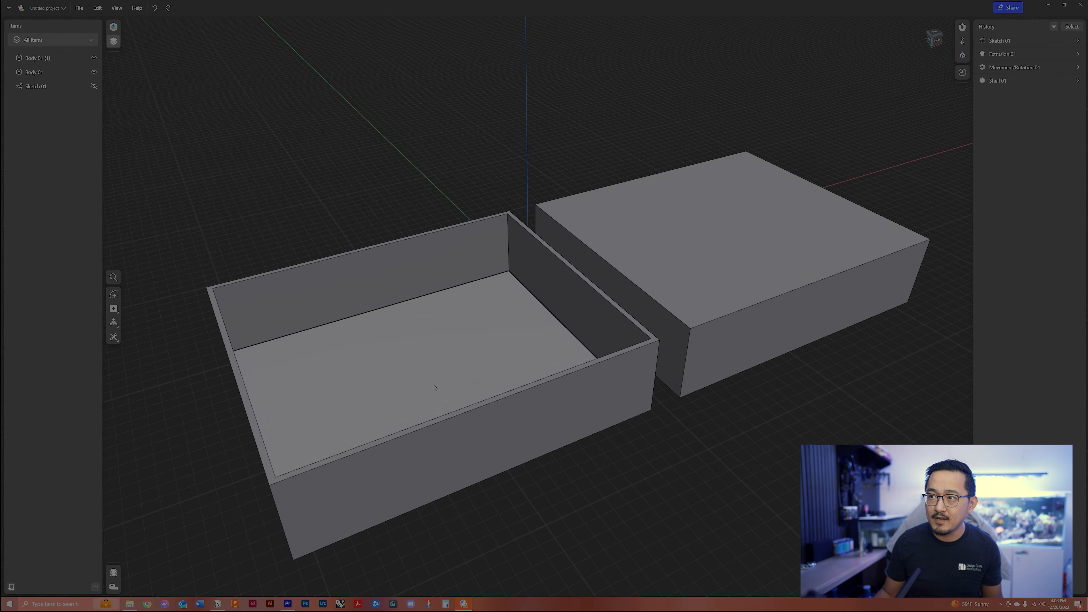
scroll(728, 253, "down", 5)
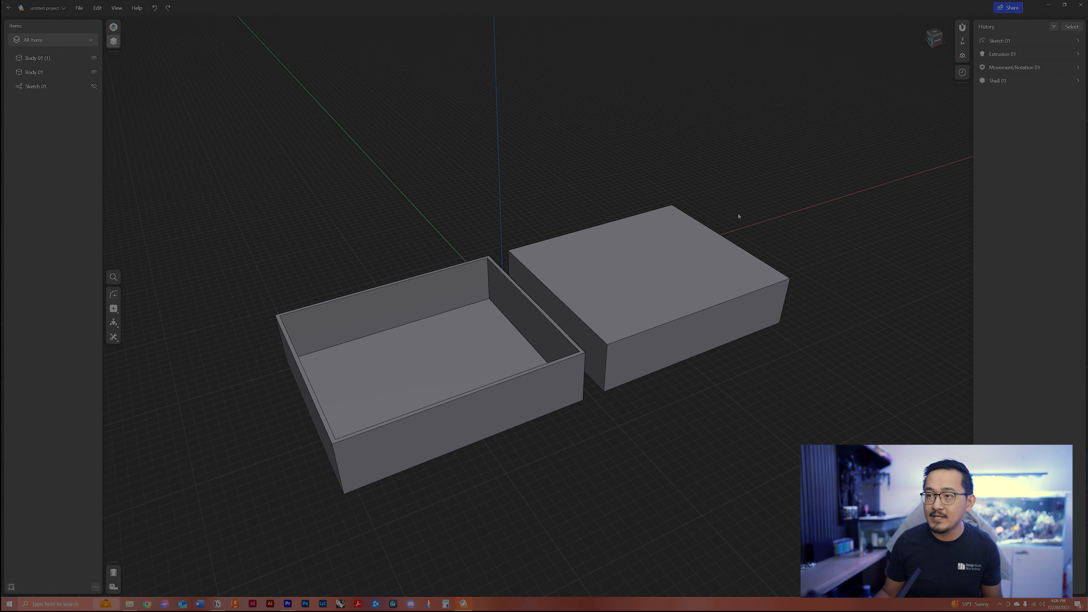
Step: Undo the shell and the box duplication so that only the single solid box remains
key("ctrl+z")
key("ctrl+z")
key("ctrl+z")
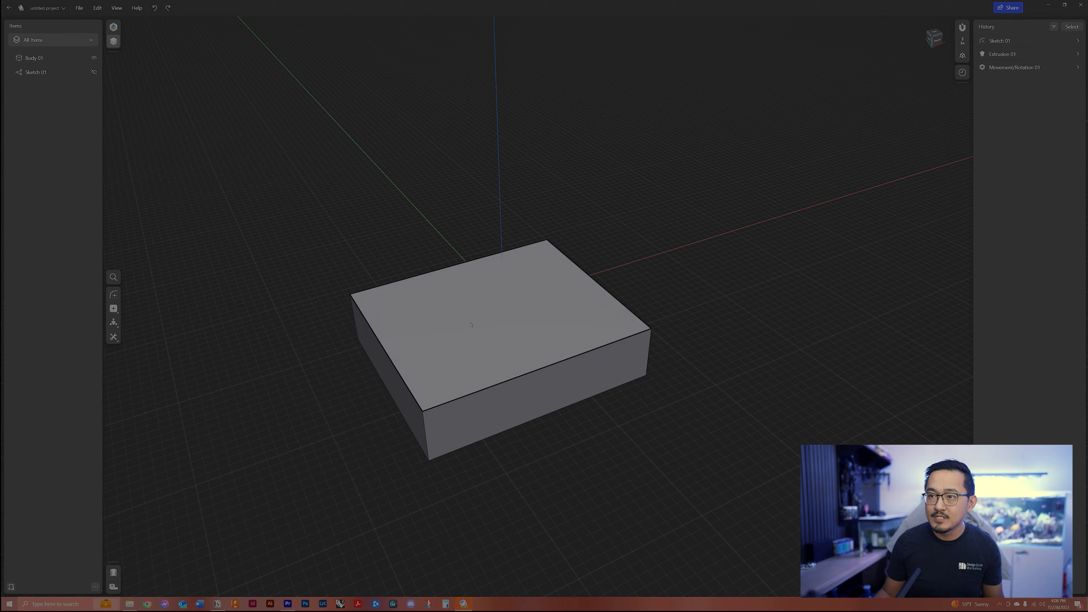
Step: Duplicate the box body and place the copy beside the original with a small gap
key("m")
left_click(481, 357)
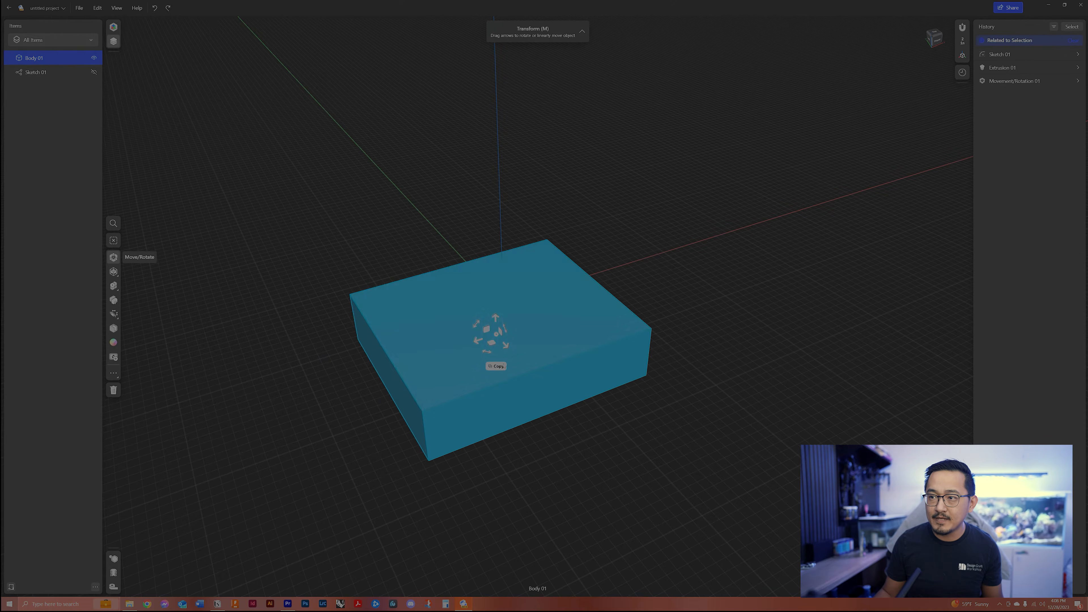
left_click(496, 366)
scroll(284, 441, "down", 4)
left_click_drag(432, 371, 570, 326)
key("Escape")
Step: Duplicate the second box and place this third box beside it in the same row with a small gap
left_click(566, 343)
key("m")
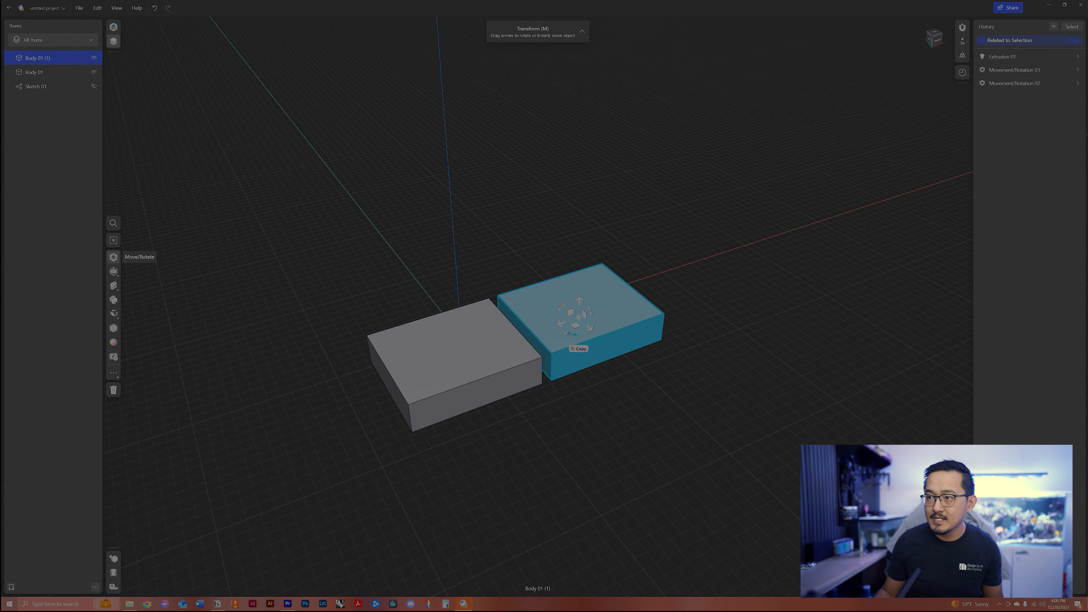
left_click(539, 332)
left_click_drag(560, 327, 666, 293)
left_click(667, 370)
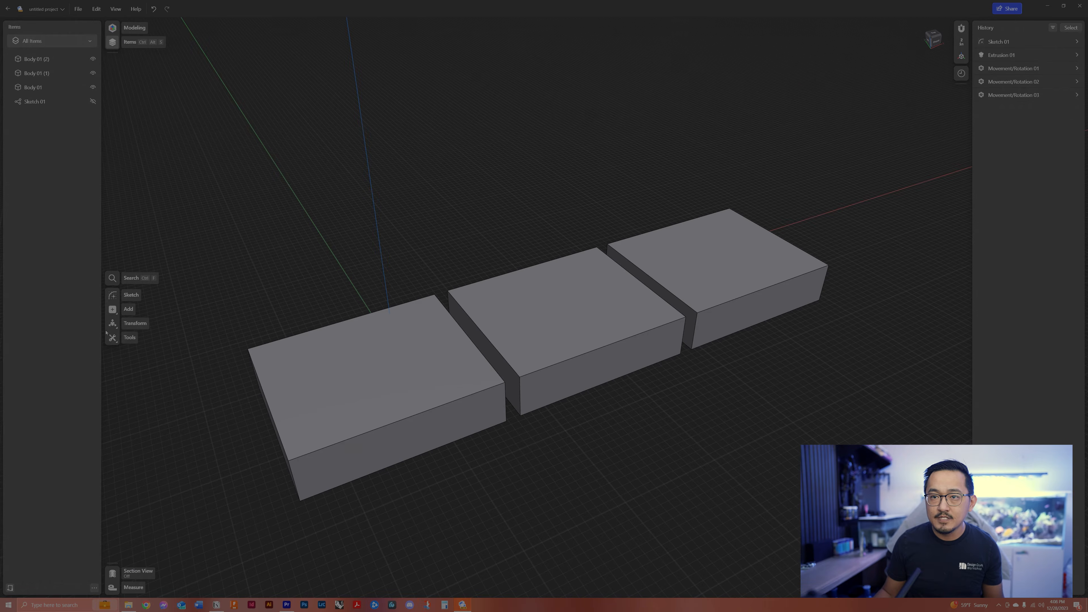
Step: Shell the original box through its top face with thin walls, and move Shell 01 directly after Extrusion 01 in the history
left_click(112, 337)
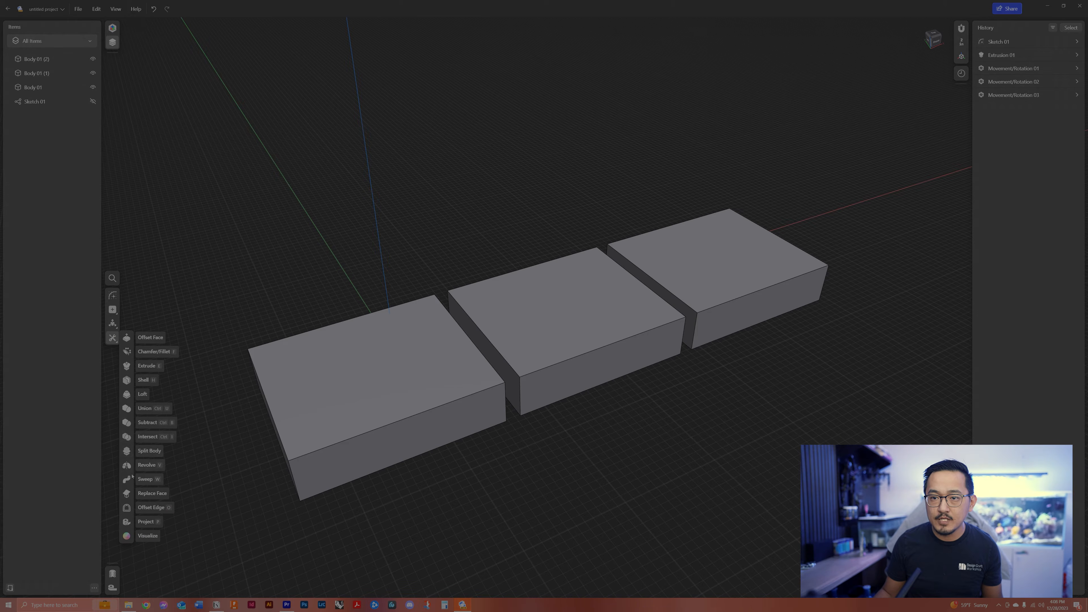
left_click(143, 379)
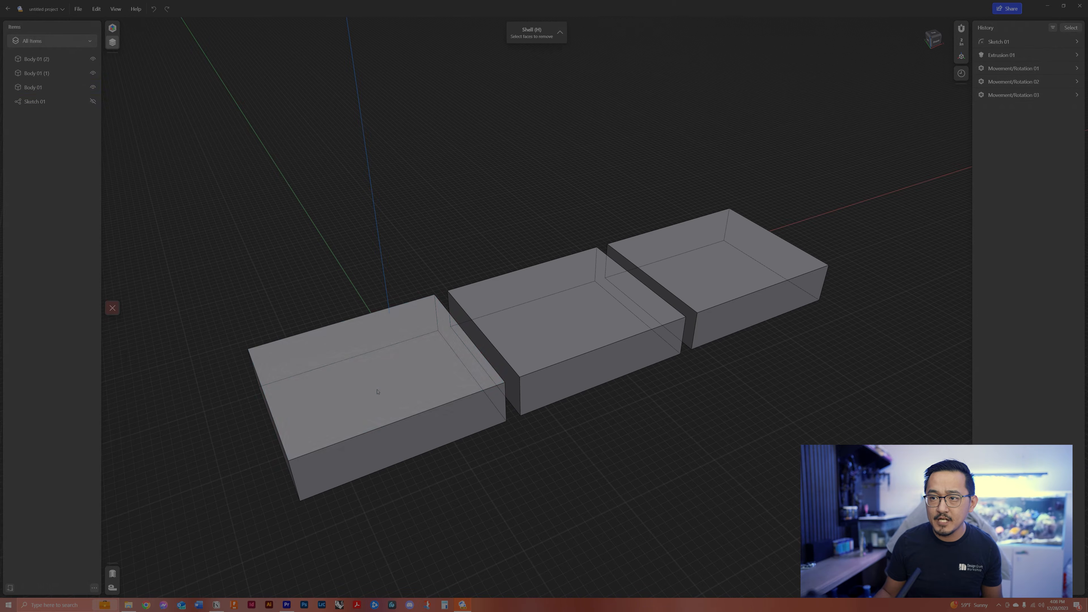
left_click(389, 416)
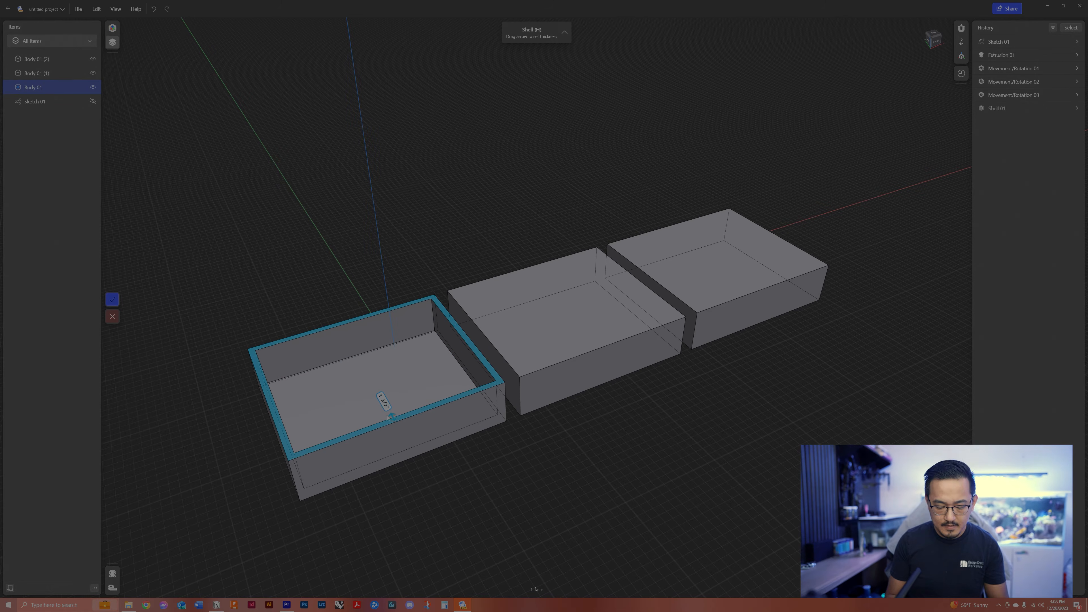
left_click_drag(387, 418, 403, 424)
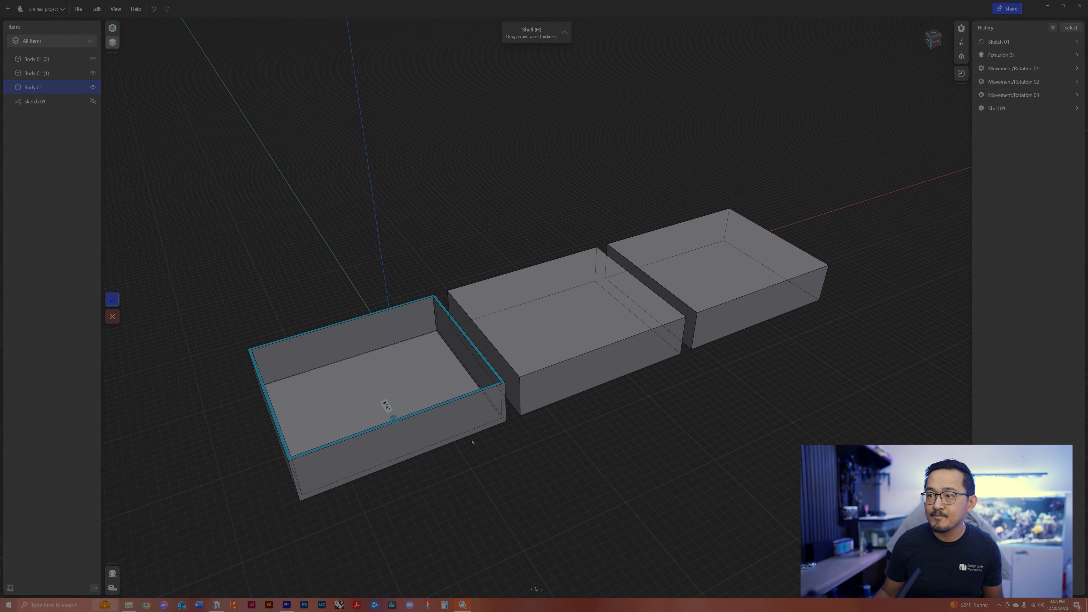
left_click(113, 300)
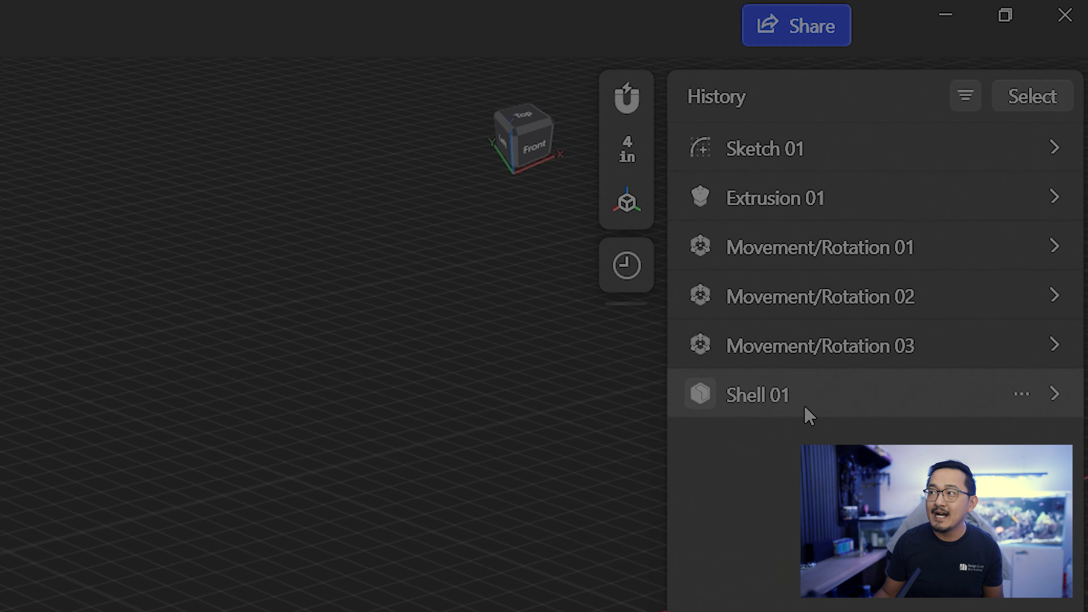
left_click_drag(805, 401, 804, 232)
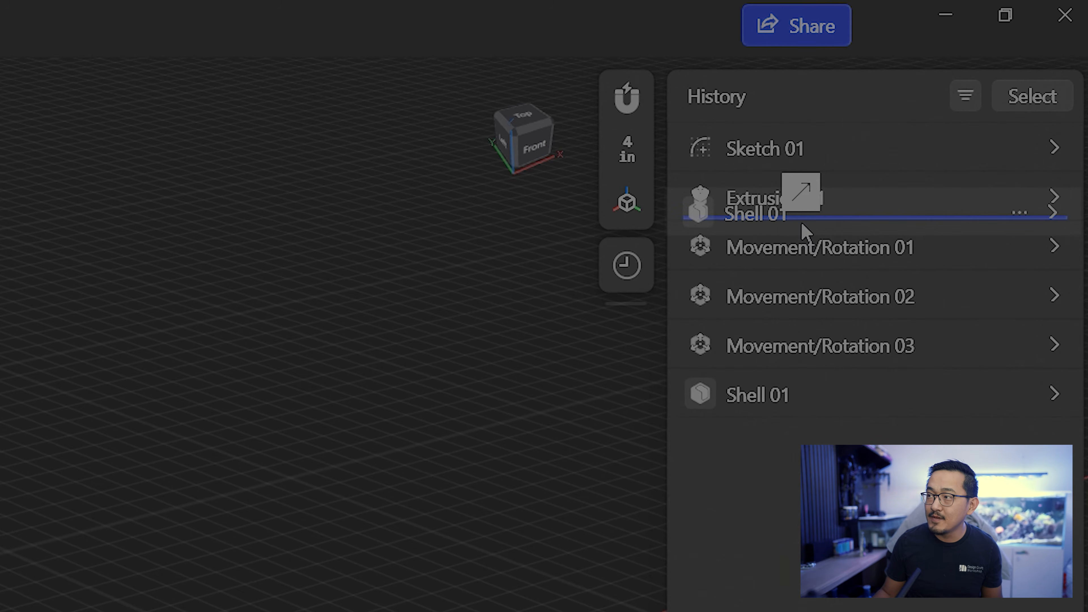
left_click_drag(804, 231, 805, 232)
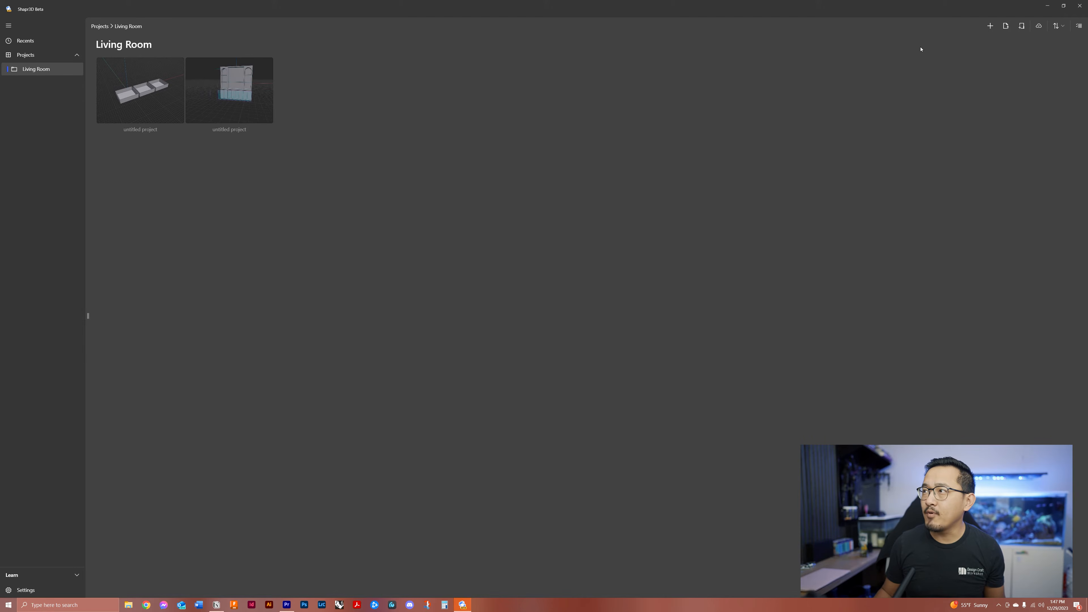
Step: Create a new project in the Living Room folder and face the grid from the front view
left_click(990, 26)
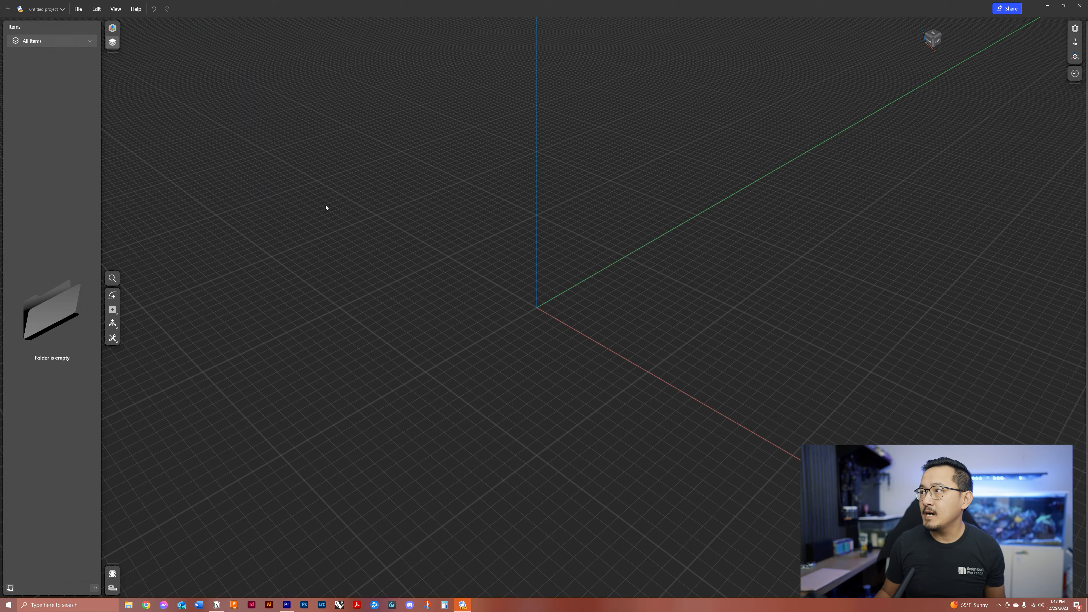
right_click_drag(445, 235, 889, 80)
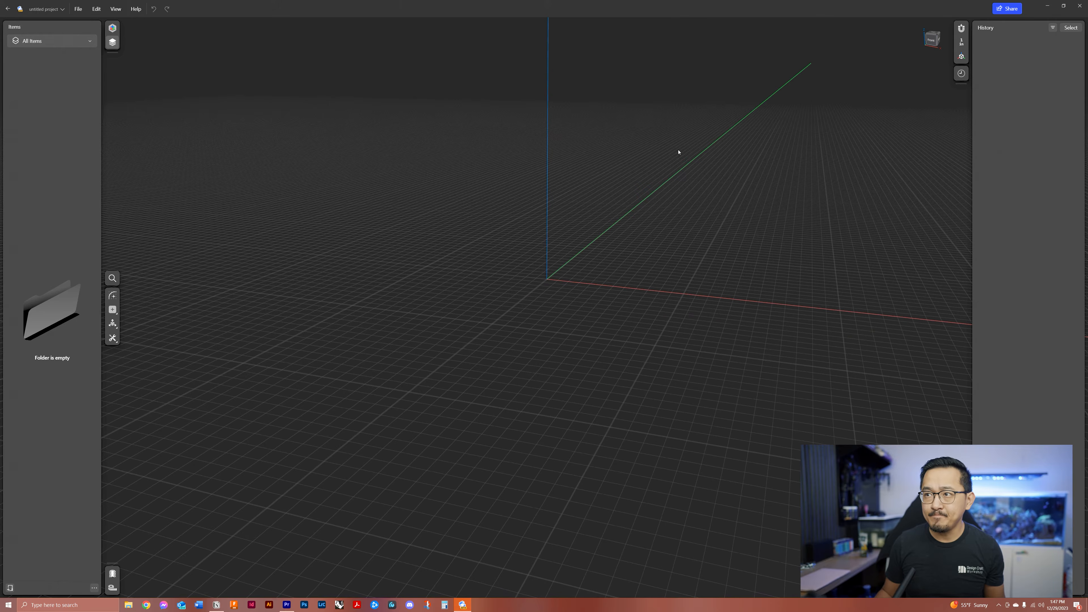
left_click(930, 40)
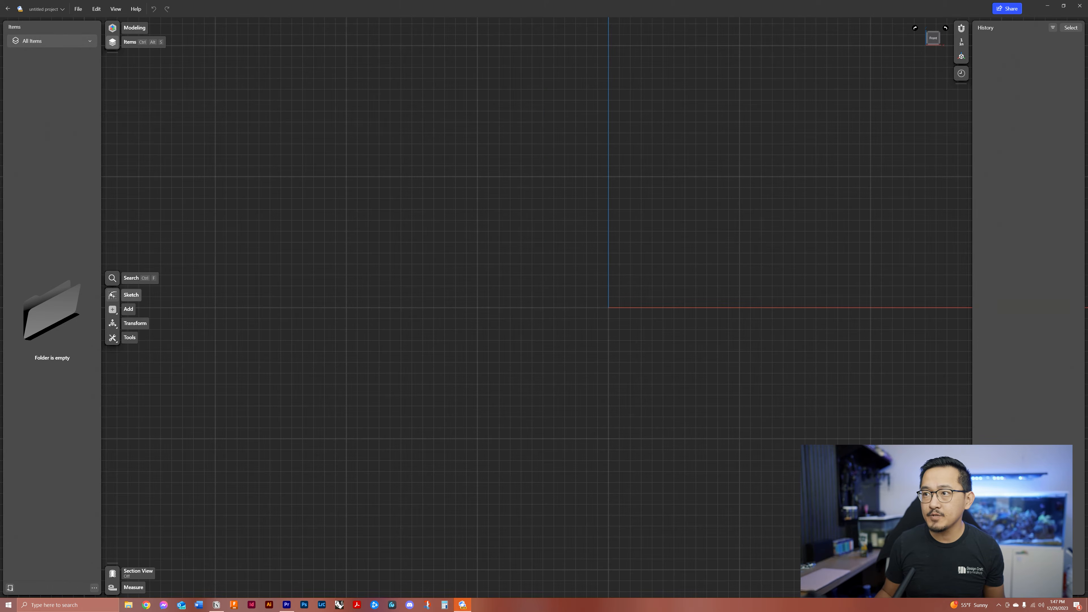
Step: Sketch a center rectangle about 38 inches wide and 18 inches high, centered on the origin
left_click(128, 295)
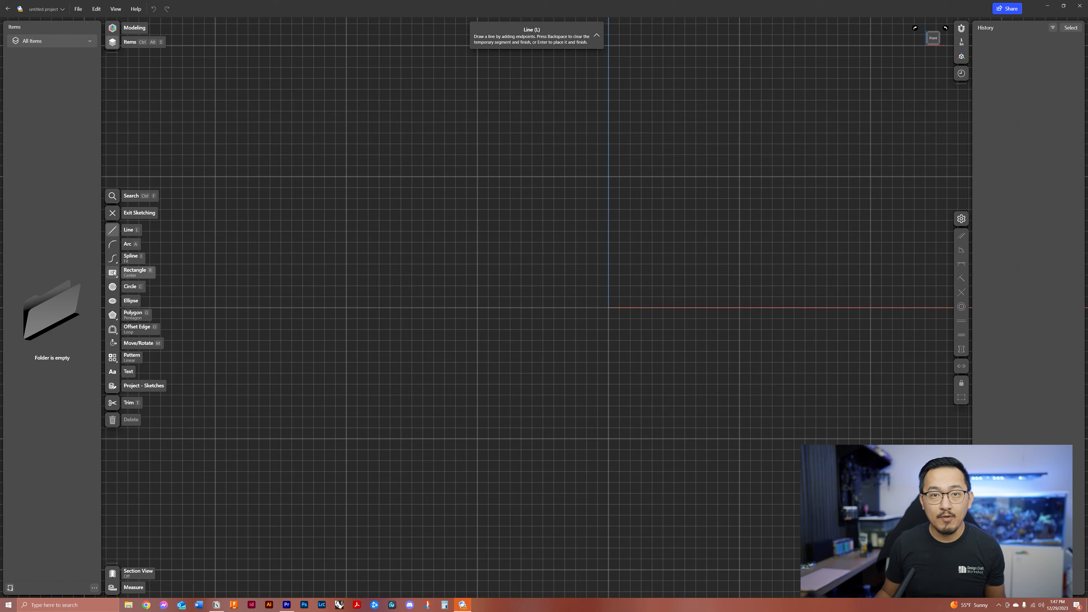
left_click(113, 272)
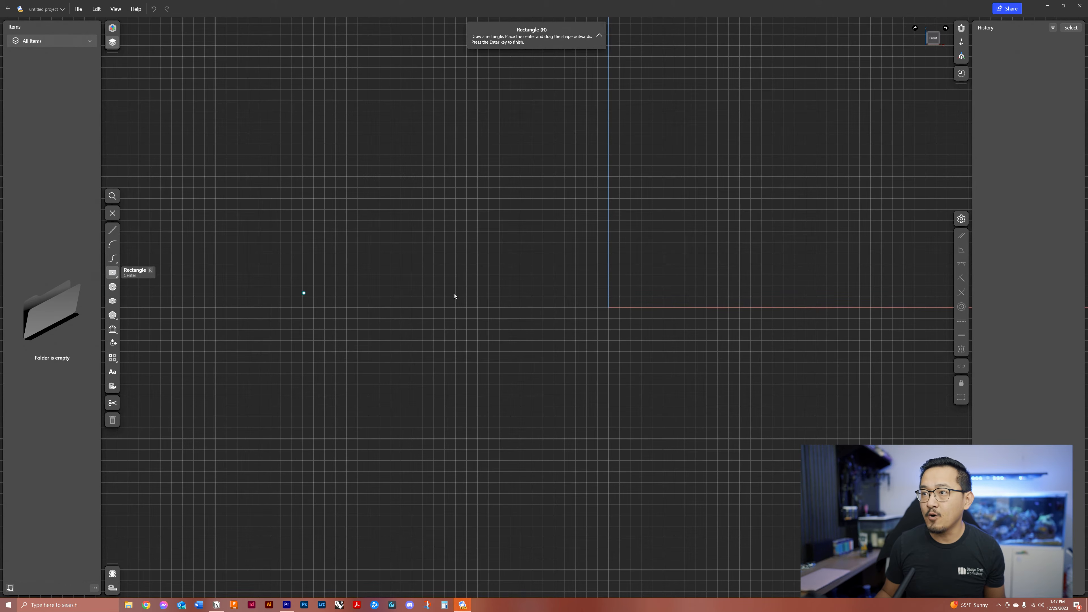
left_click(608, 308)
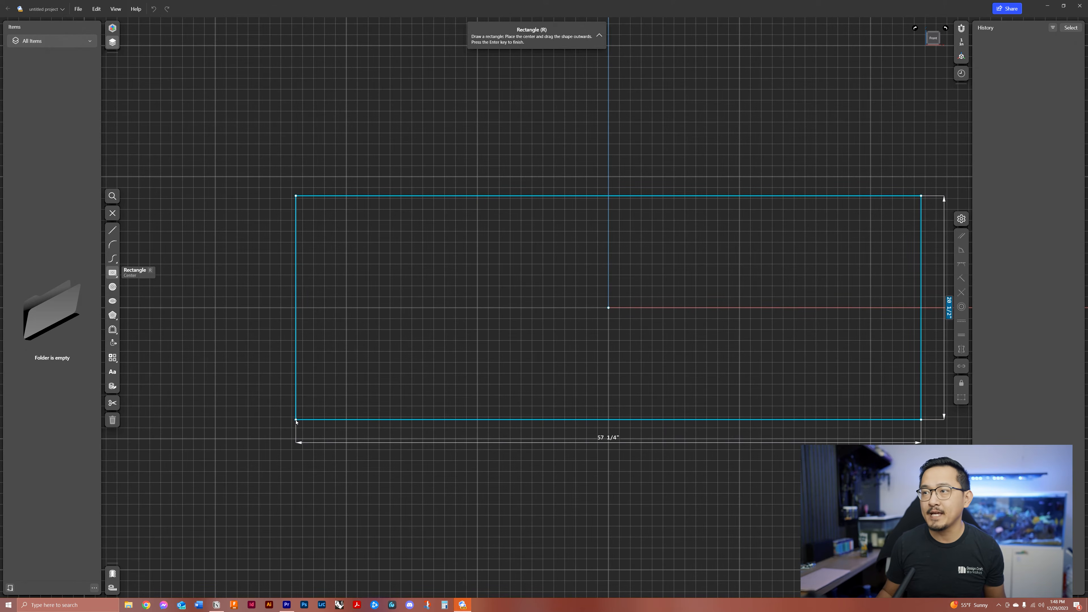
scroll(296, 419, "down", 2)
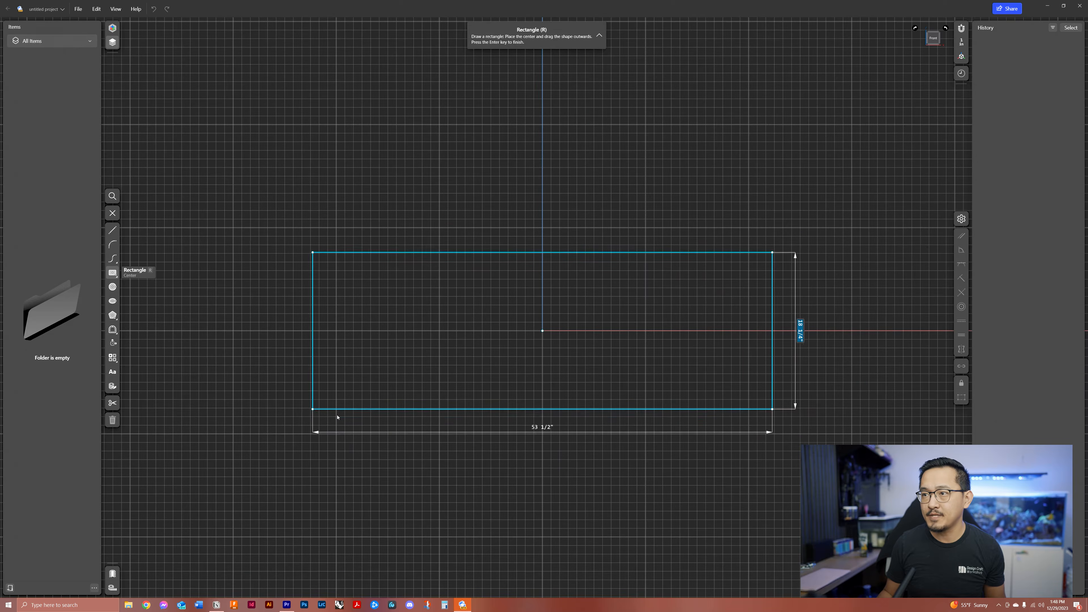
left_click(377, 409)
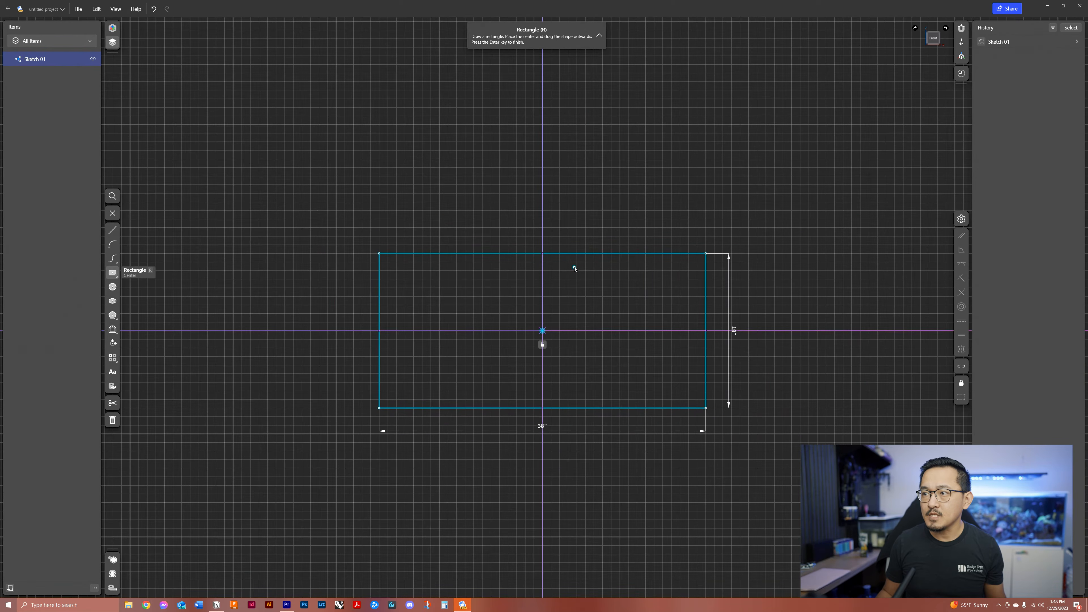
key("Escape")
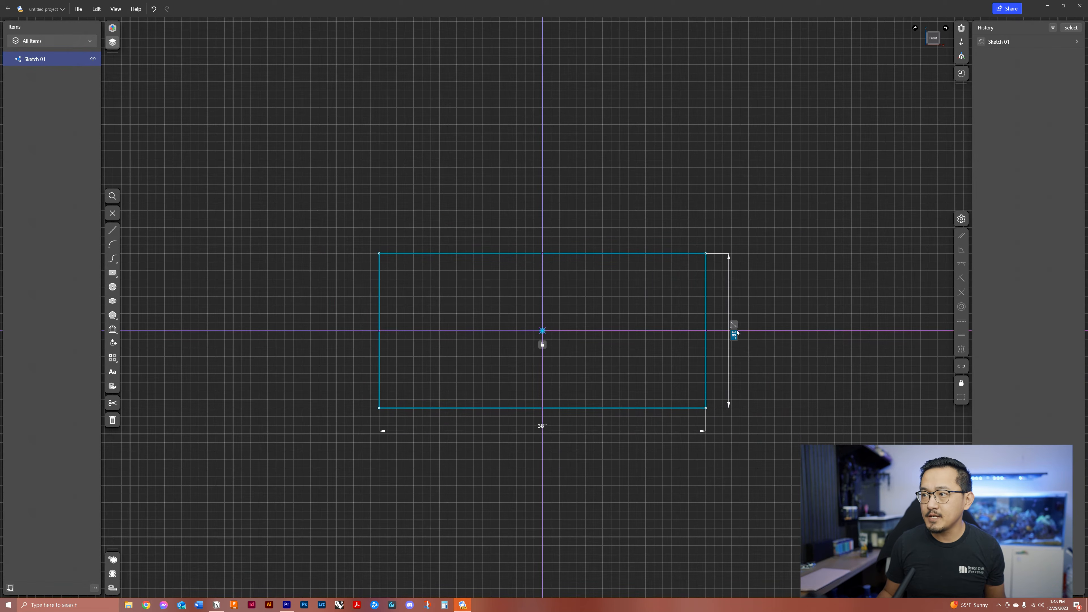
Step: Set the rectangle's height to 96 inches
left_click(734, 336)
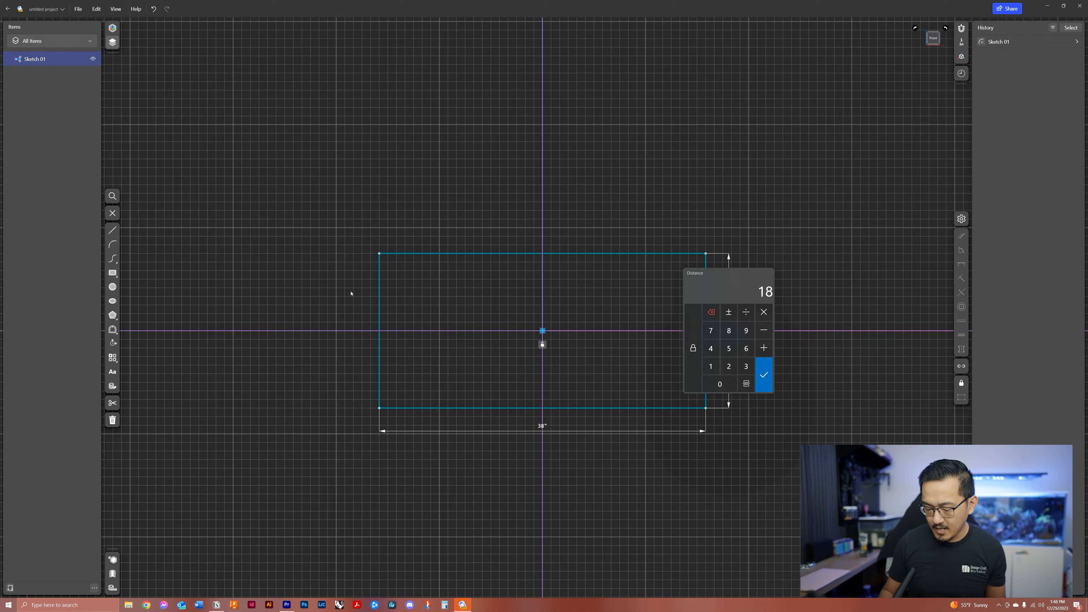
type("96")
key("Return")
scroll(379, 284, "down", 7)
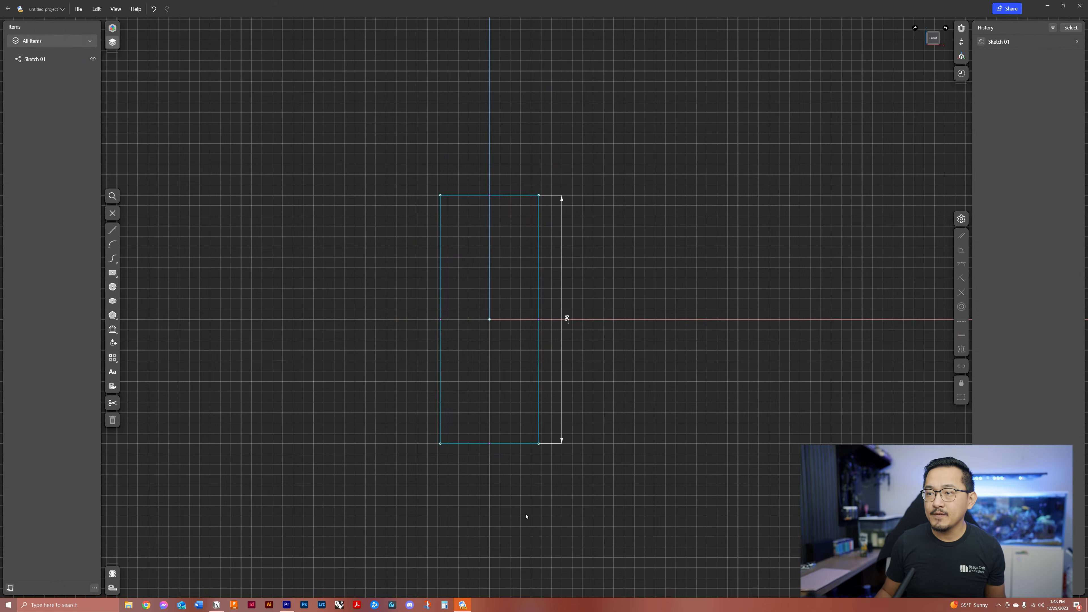
Step: Set the rectangle's width to 4 inches
left_click(513, 445)
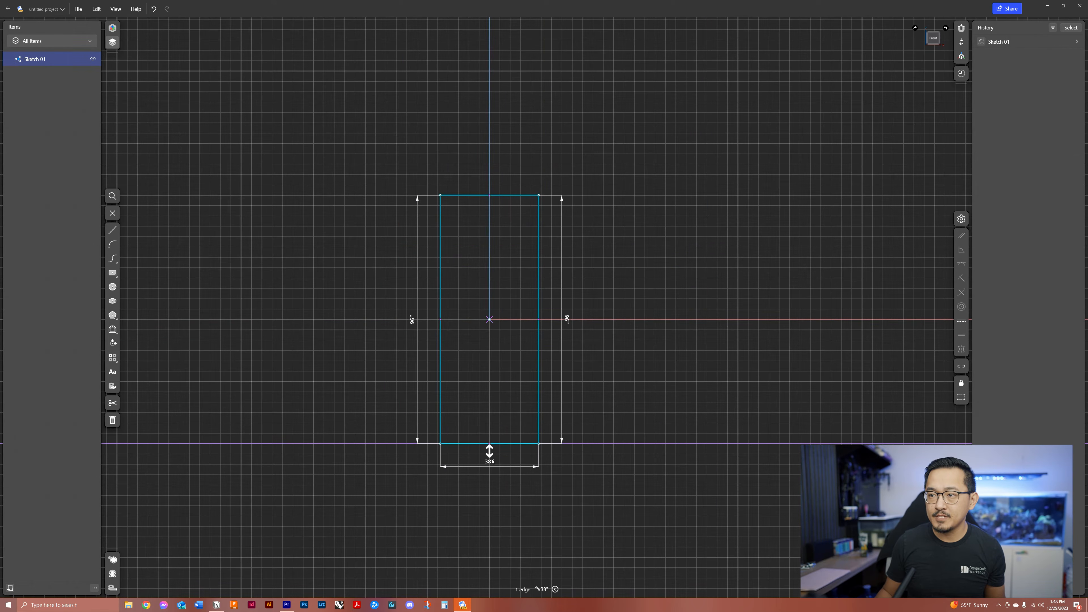
left_click(491, 462)
type("24")
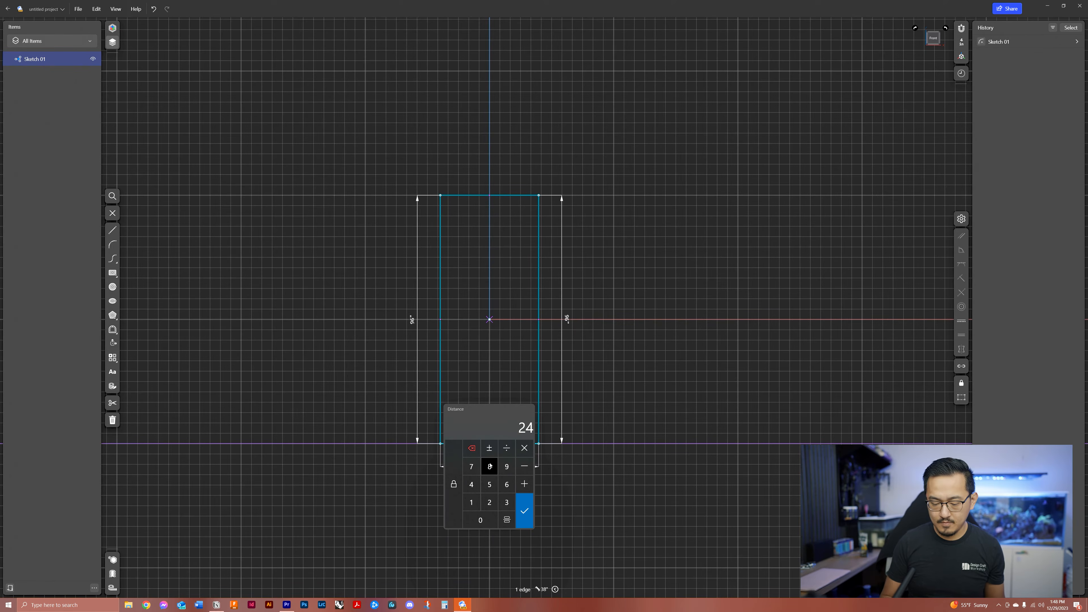
key("BackSpace")
key("BackSpace")
type("4")
key("Return")
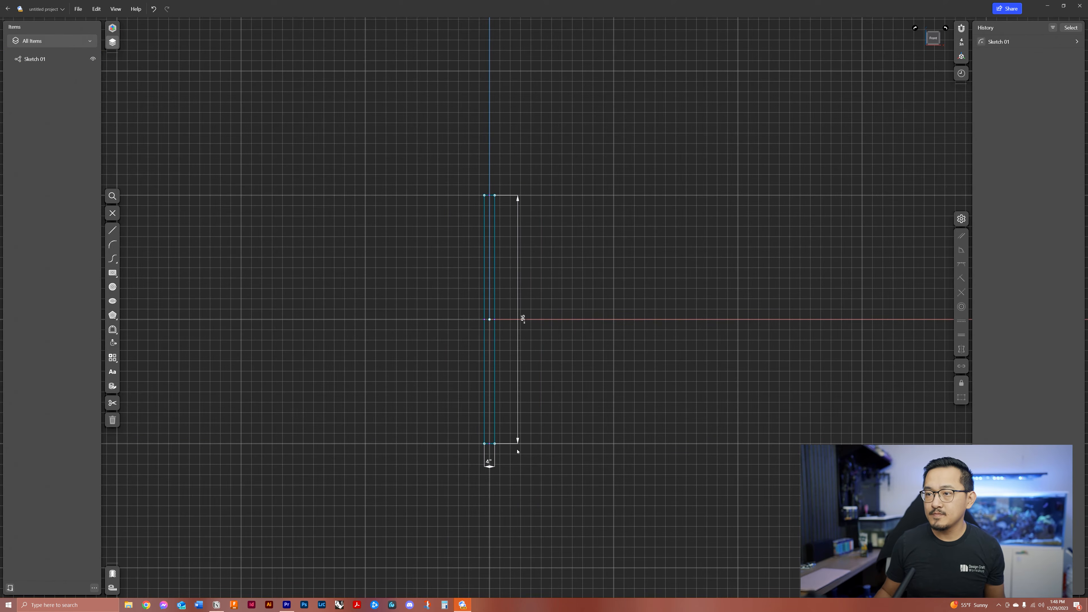
Step: Set the rectangle's width to 204 inches
left_click(491, 462)
type("204")
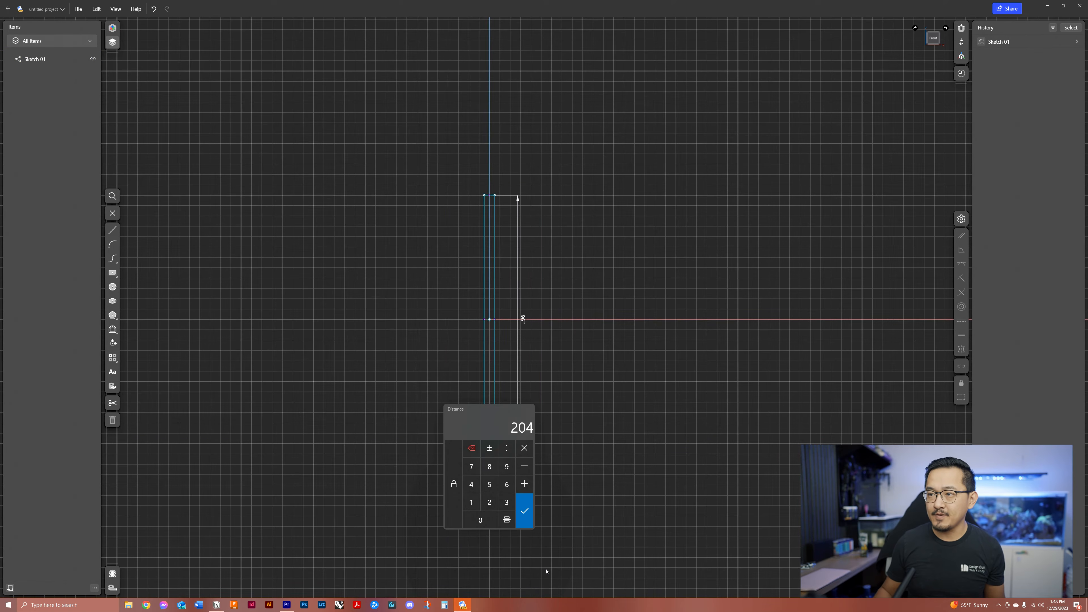
key("Return")
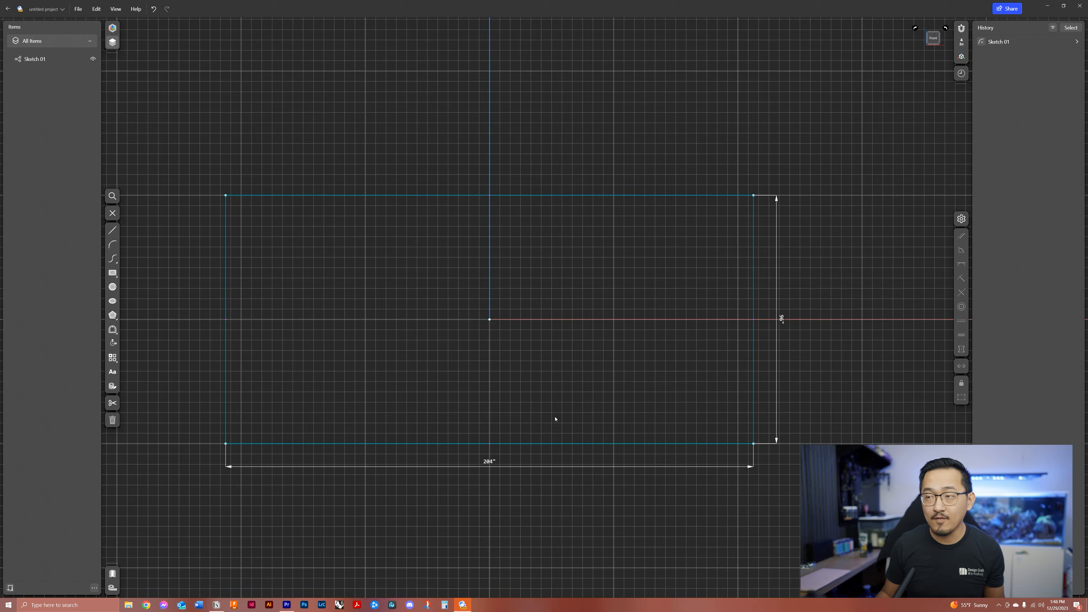
Step: Convert all edges of the 204 by 96 inch rectangle to construction lines
middle_click_drag(610, 361, 605, 348)
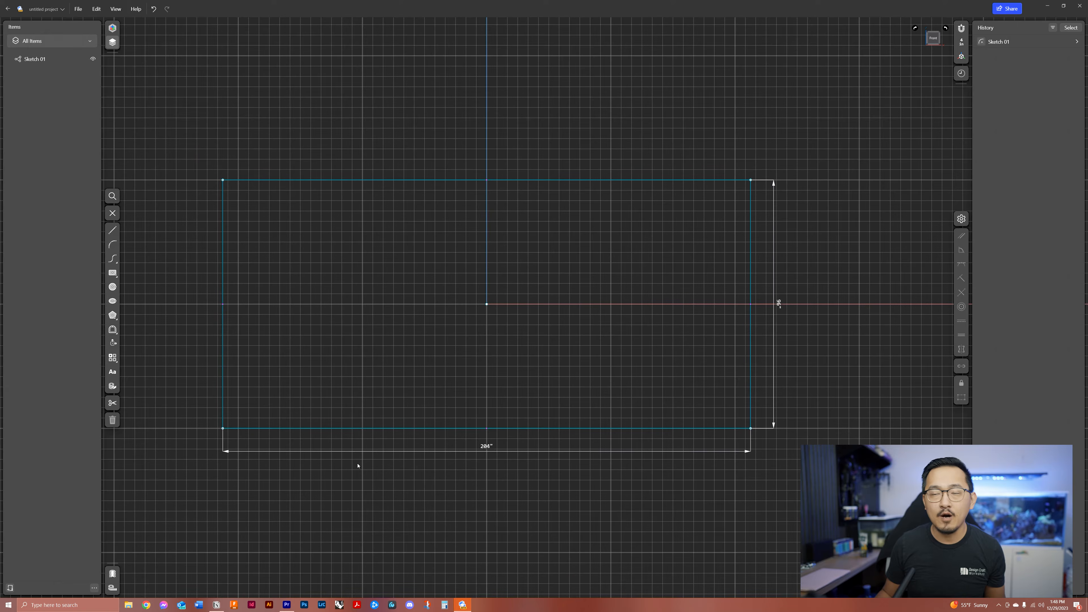
middle_click_drag(391, 430, 395, 405)
left_click(396, 402)
left_click_drag(206, 113, 766, 431)
left_click(962, 397)
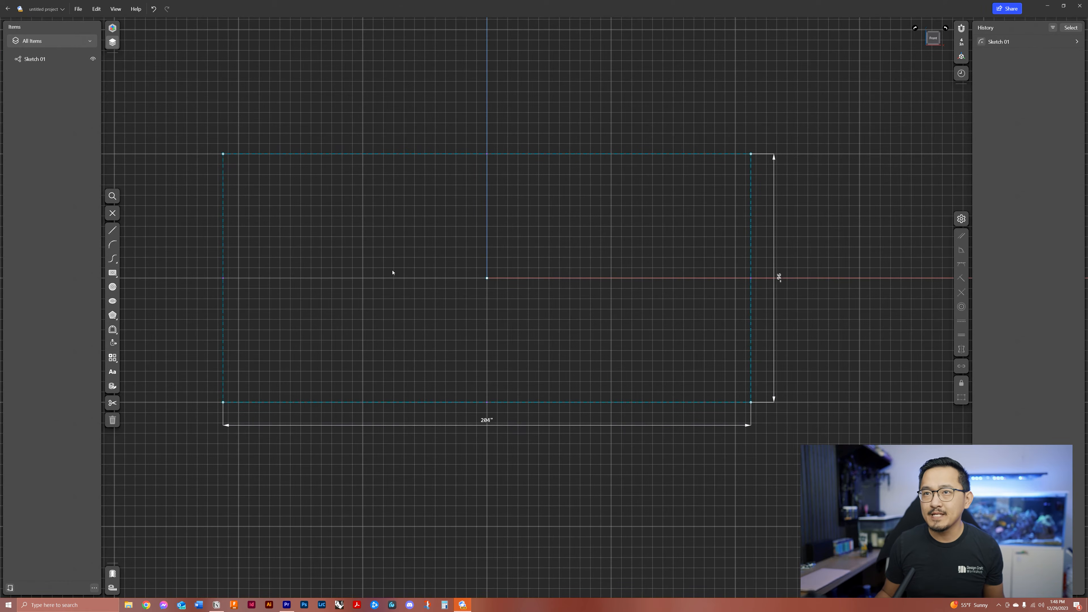
Step: Delete the center point of the construction rectangle at the origin
left_click_drag(183, 122, 482, 350)
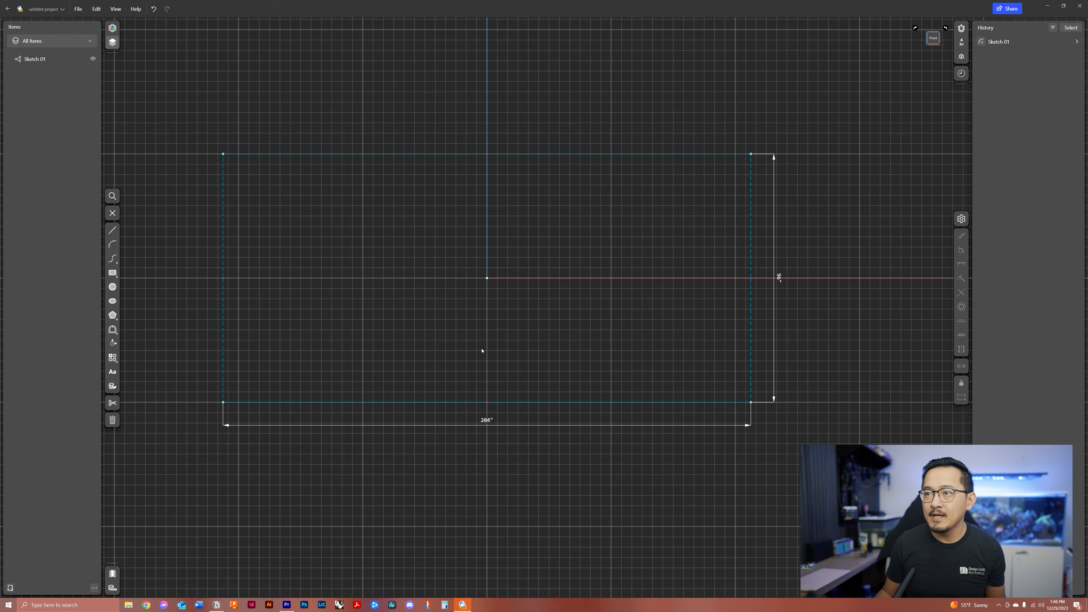
left_click(487, 278)
left_click(527, 204)
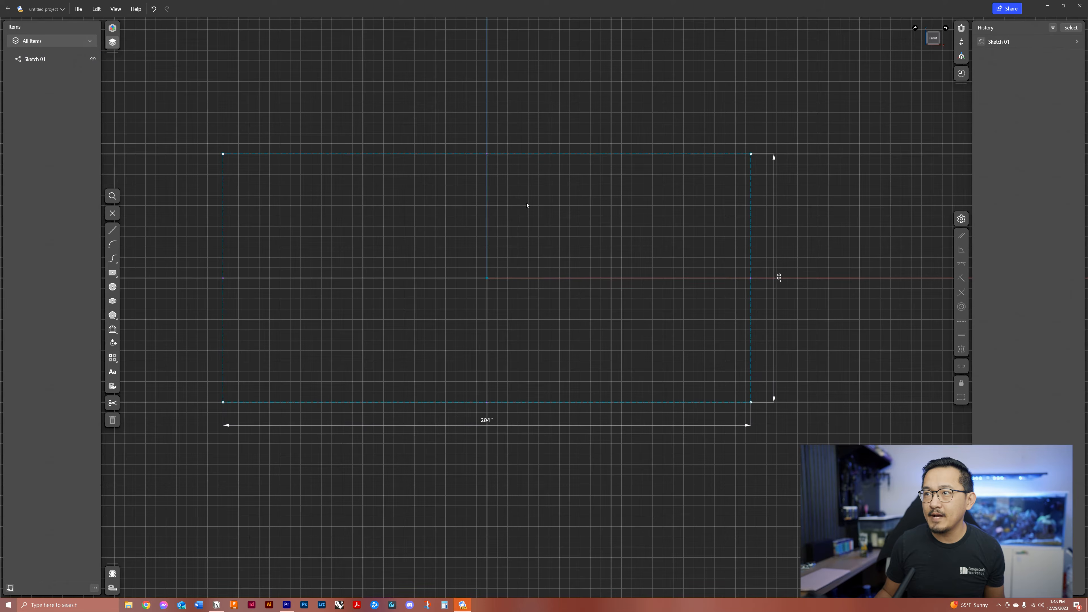
left_click_drag(523, 154, 499, 290)
left_click(552, 350)
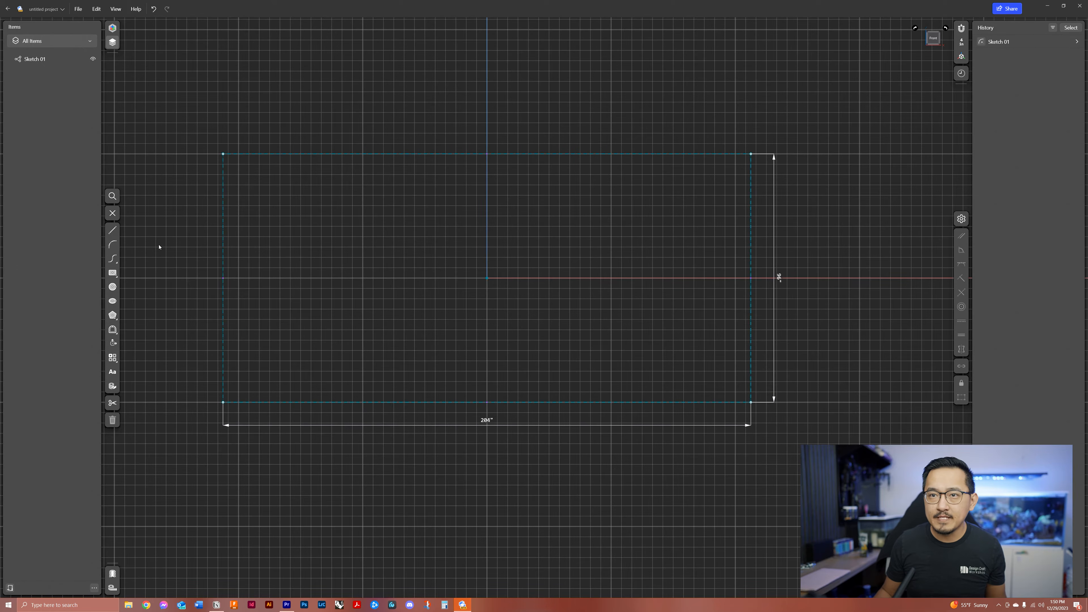
Step: Draw a diagonal rectangle from the wall outline's lower-left corner across its full 204 inch width, about 7 inches high
left_click(112, 272)
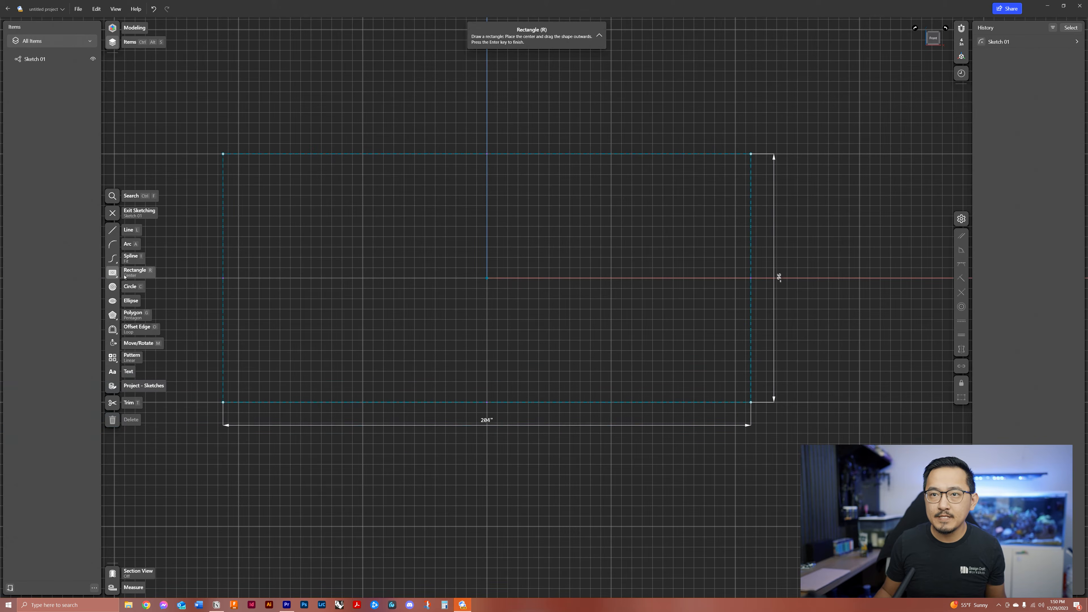
left_click(124, 277)
left_click(134, 284)
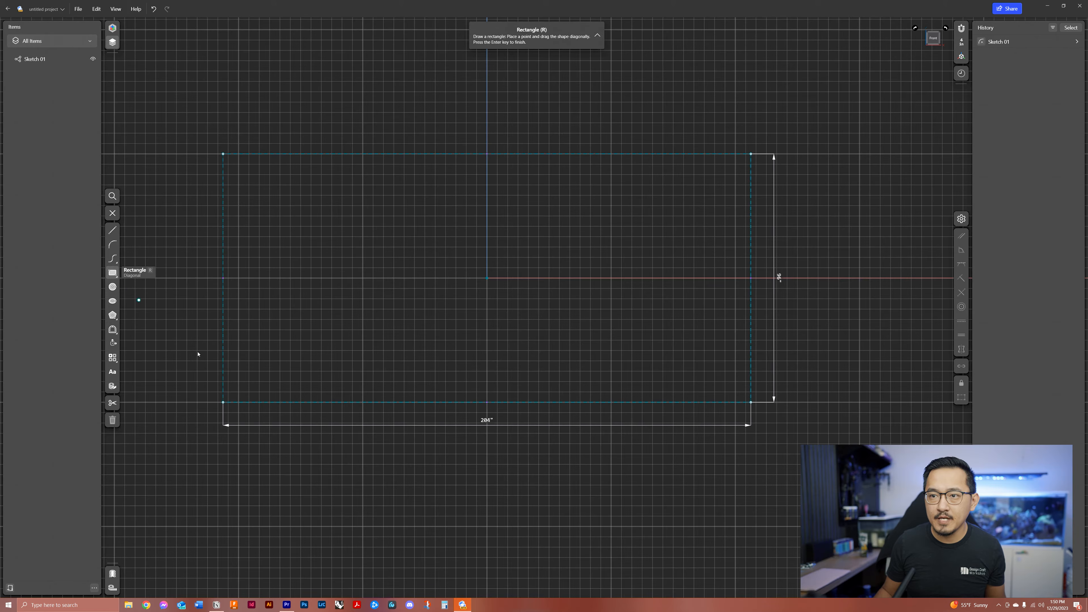
left_click(223, 402)
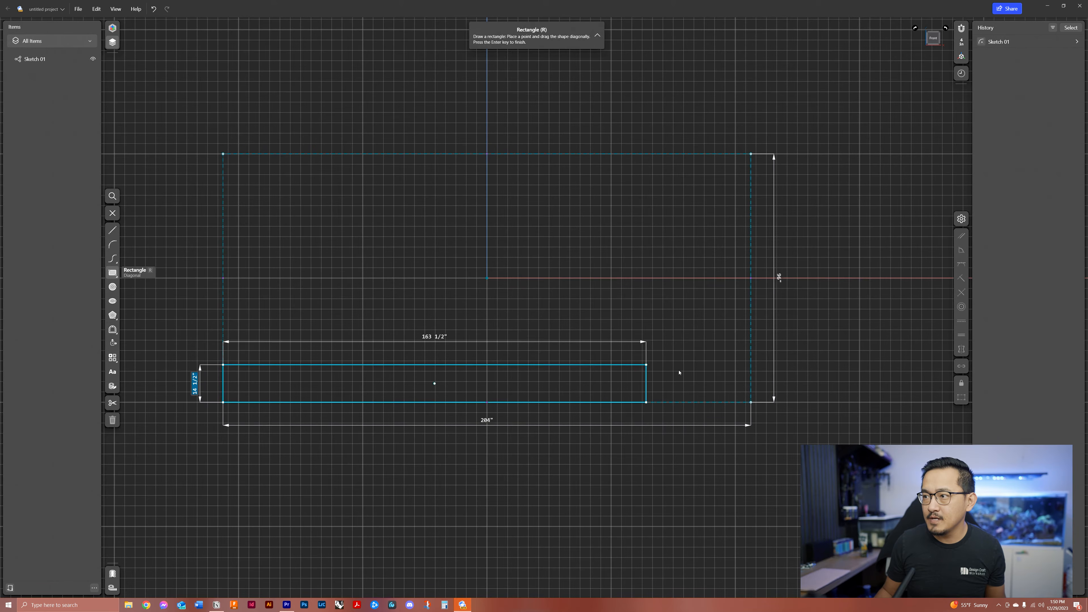
left_click(751, 384)
Step: Set the height of the rectangle along the wall outline's bottom edge to 3 1/2 inches
middle_click_drag(374, 360, 460, 355)
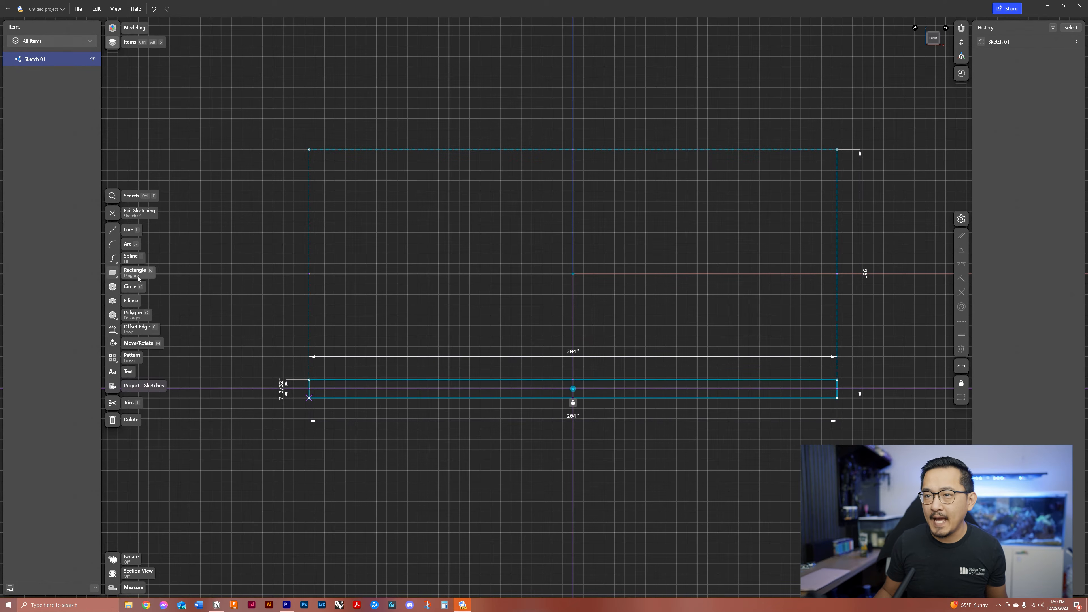
middle_click_drag(614, 411, 604, 401)
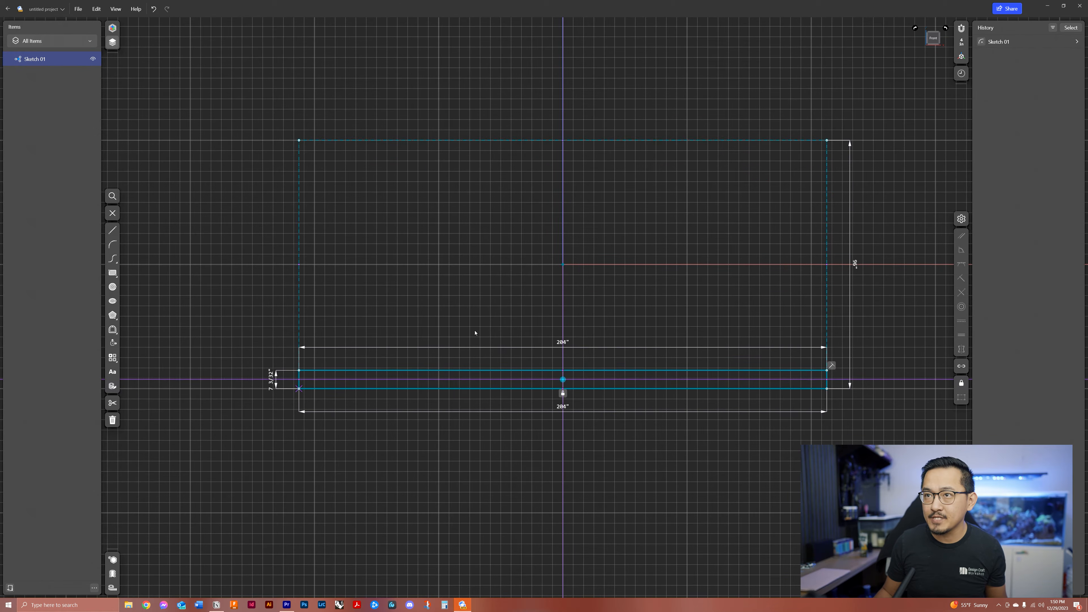
middle_click_drag(667, 296, 655, 241)
middle_click_drag(616, 174, 610, 266)
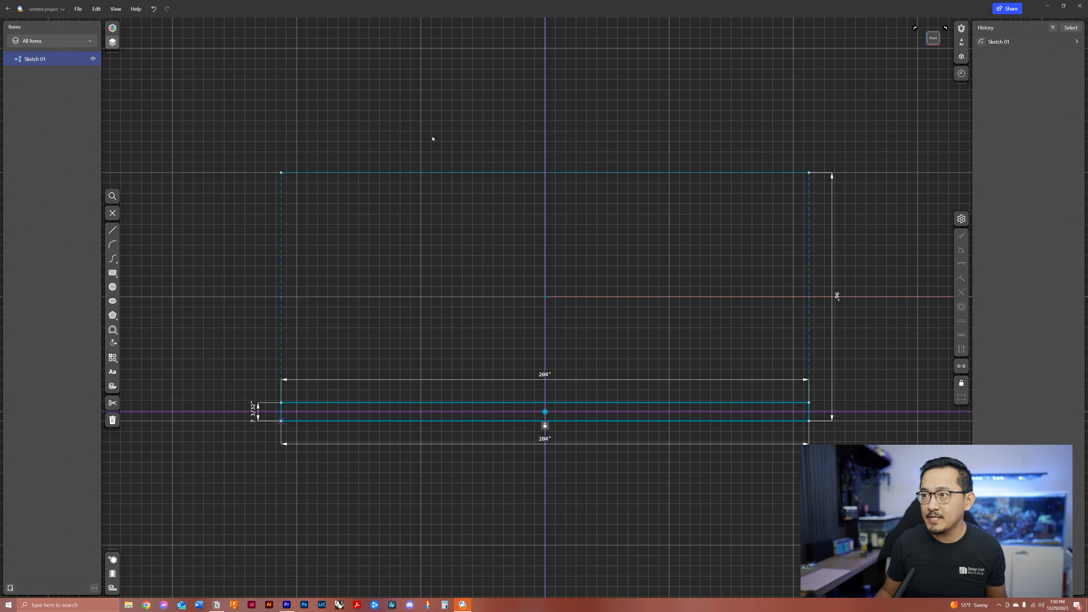
middle_click_drag(358, 255, 332, 177)
scroll(373, 318, "up", 1)
middle_click_drag(373, 318, 377, 327)
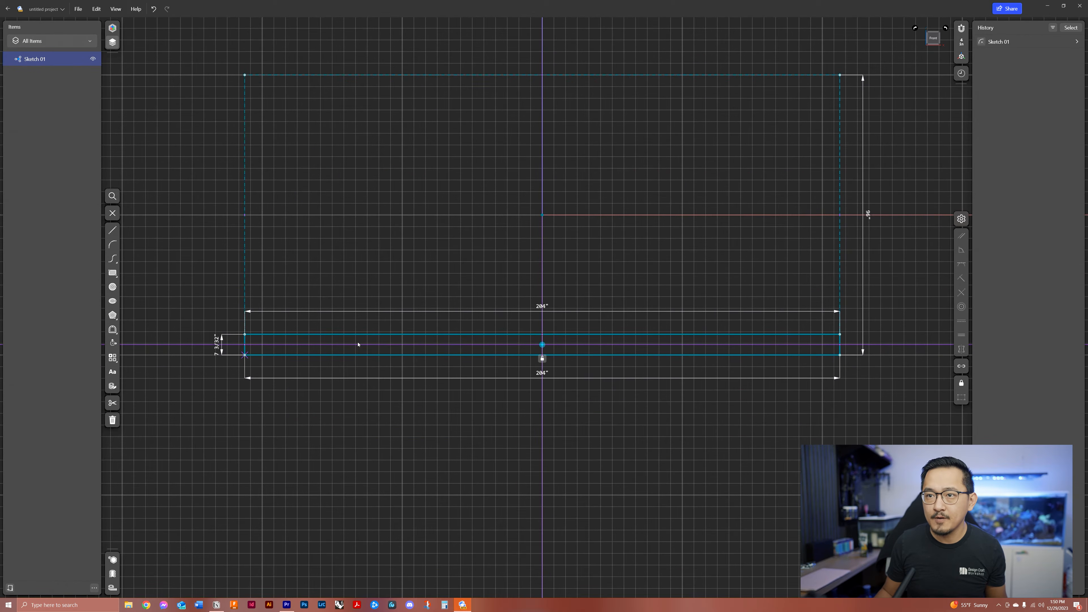
left_click(217, 307)
left_click(287, 335)
left_click(280, 355)
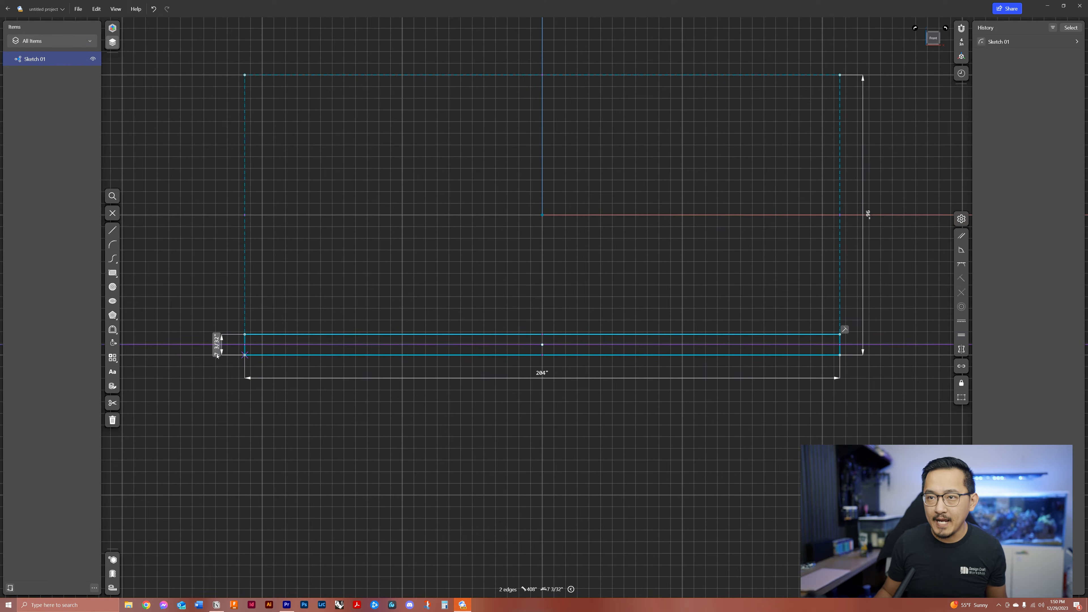
left_click(217, 356)
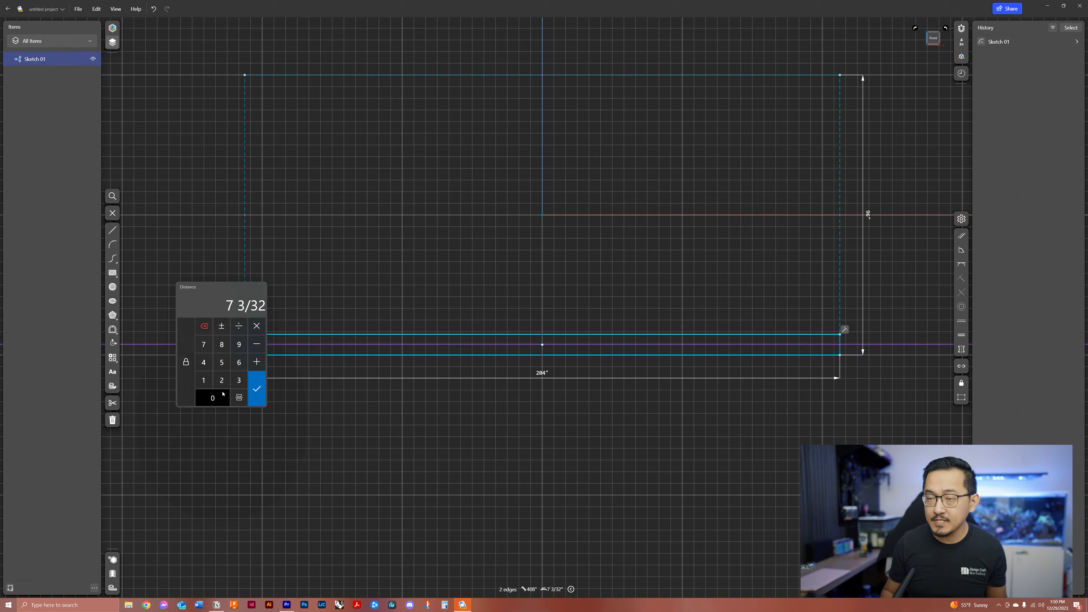
type("3 1/2")
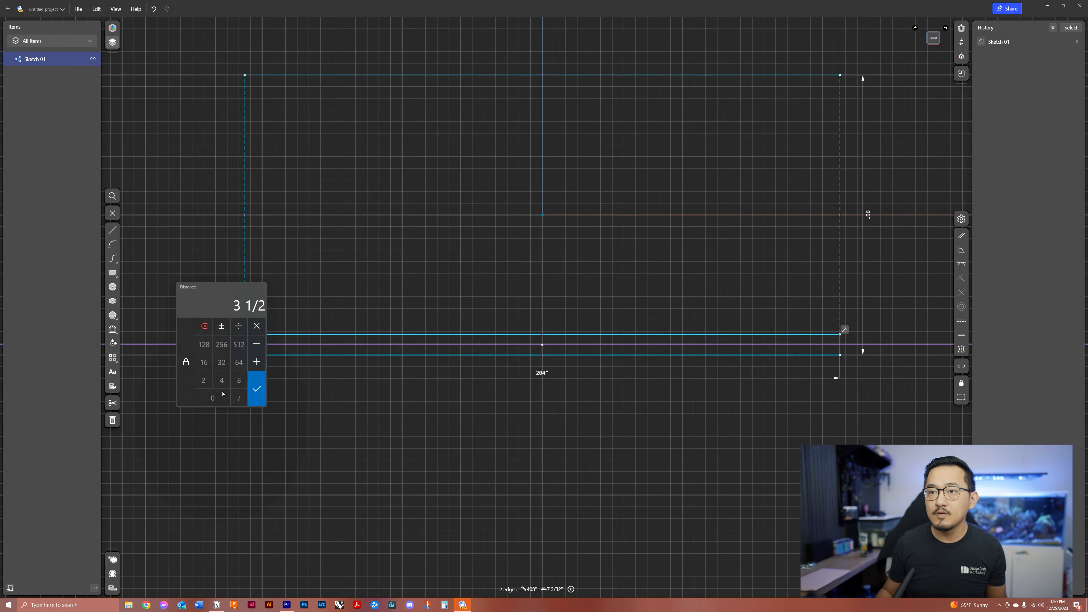
key("Return")
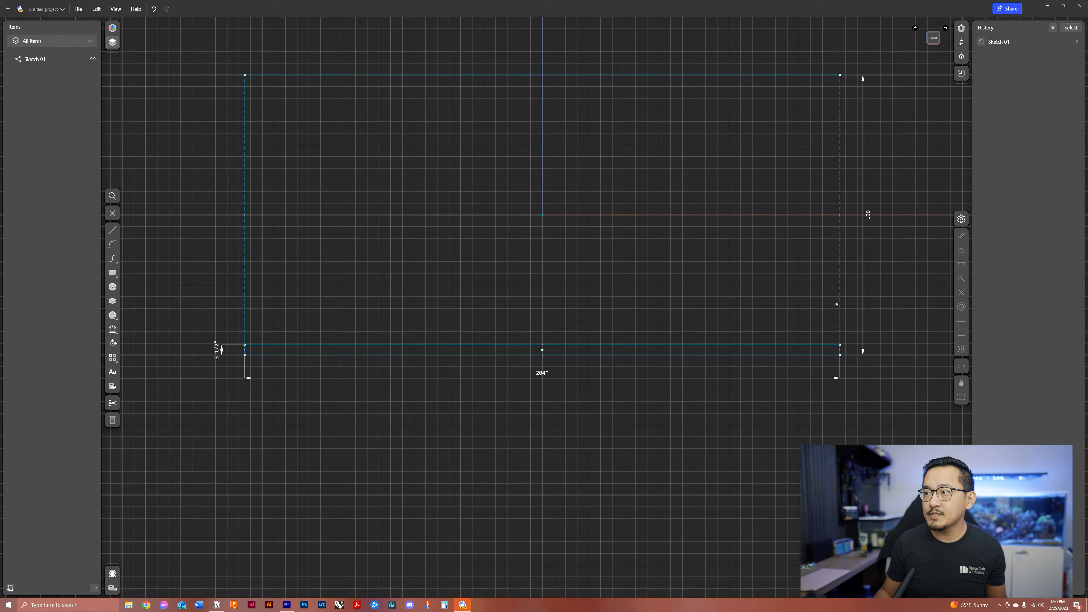
Step: Test the sketch's constraints by changing the overall width to 200 inches and restoring it to 204 inches
left_click(840, 302)
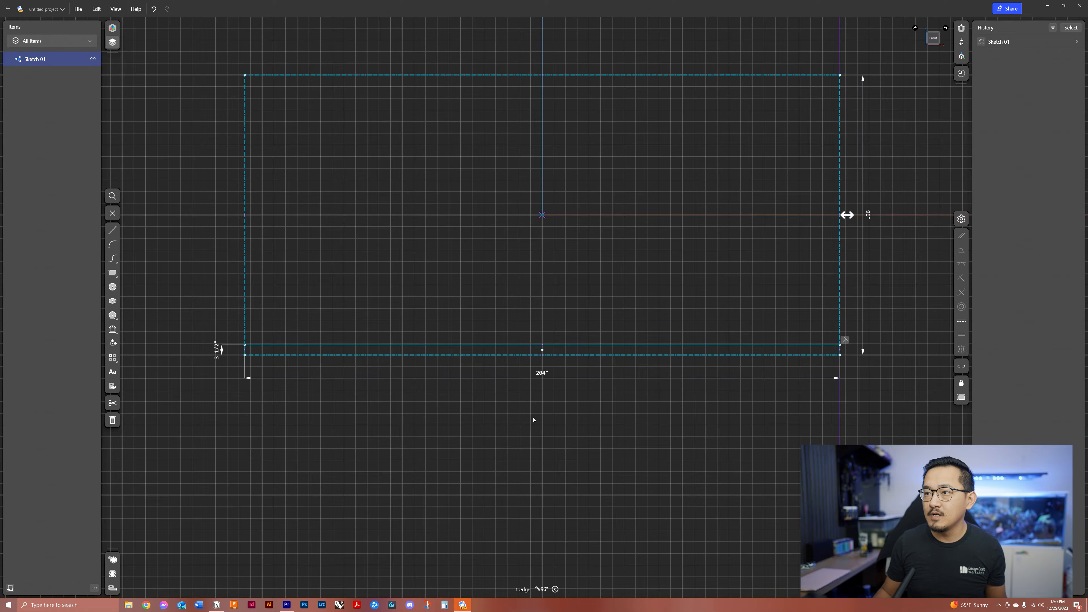
left_click(541, 373)
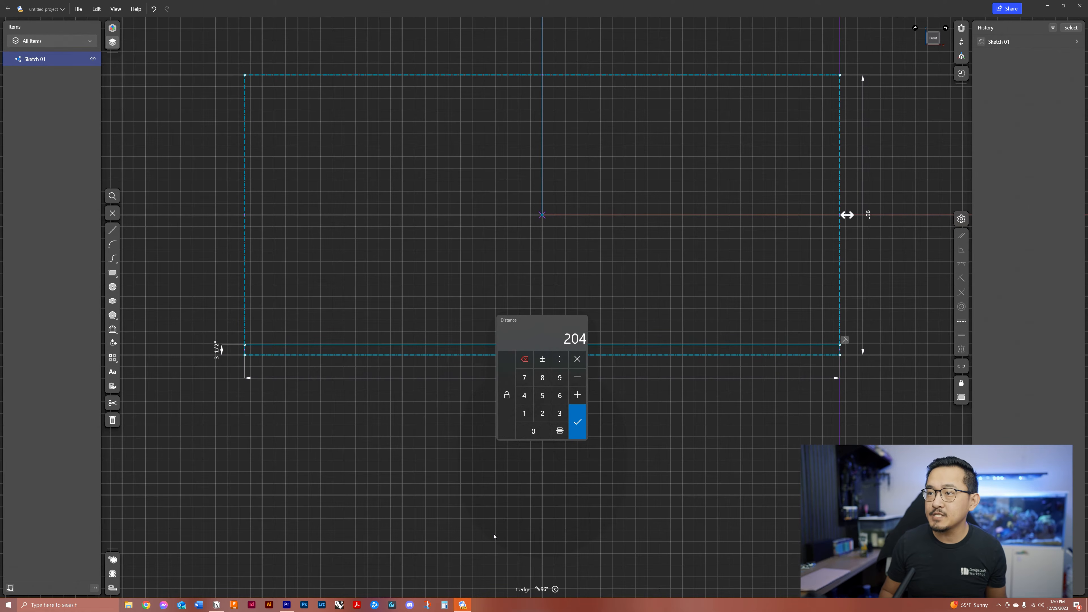
type("0")
key("Return")
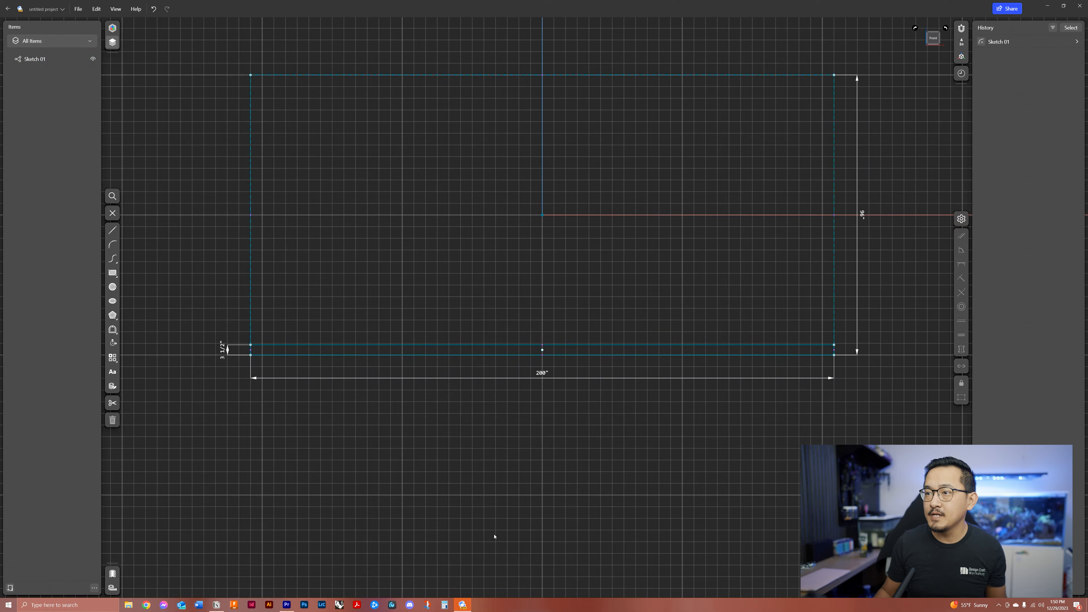
left_click(542, 373)
key("BackSpace")
key("BackSpace")
key("BackSpace")
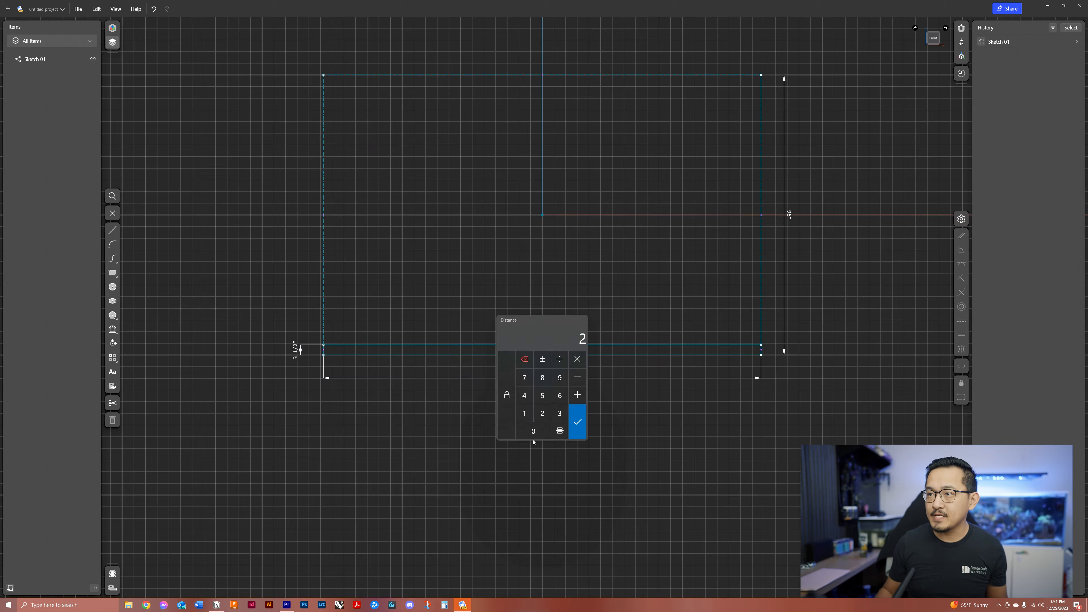
type("04")
key("Return")
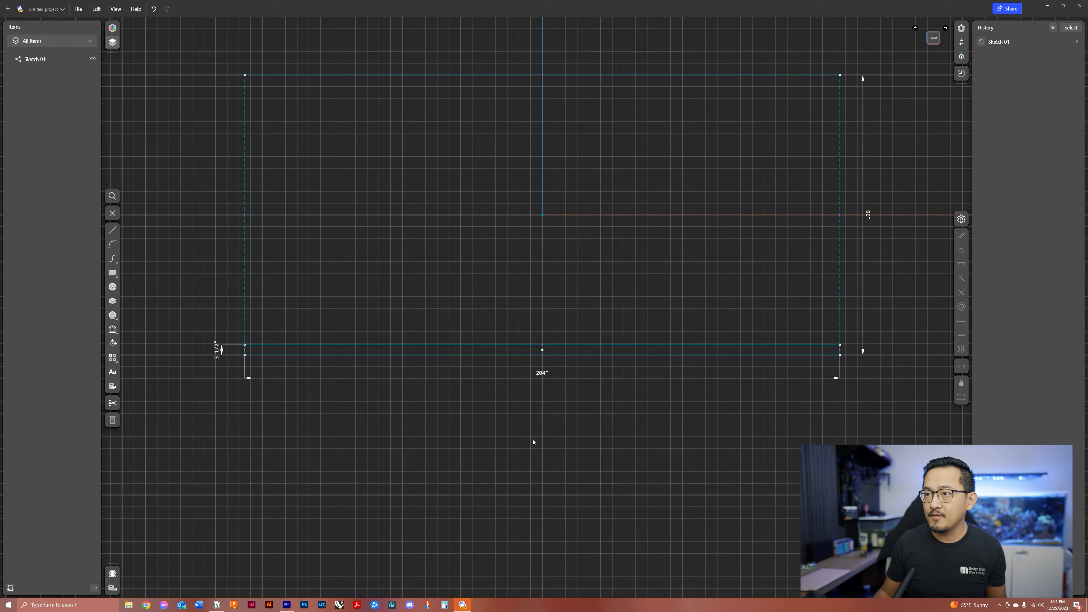
Step: Draw a full-width diagonal rectangle directly above the 3 1/2 inch rectangle, about 22 inches high
left_click(112, 272)
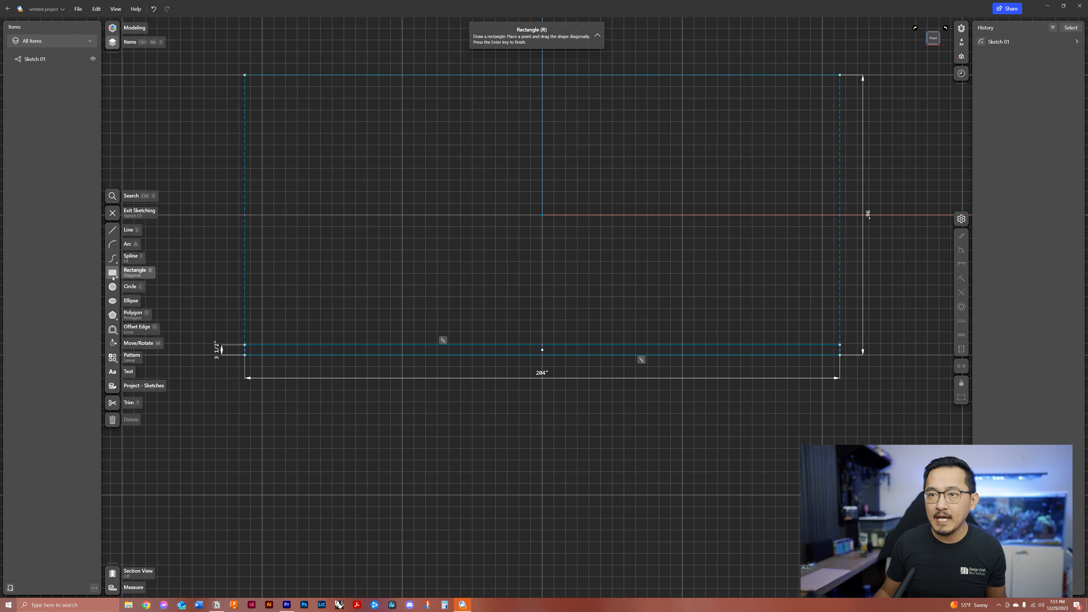
left_click(244, 344)
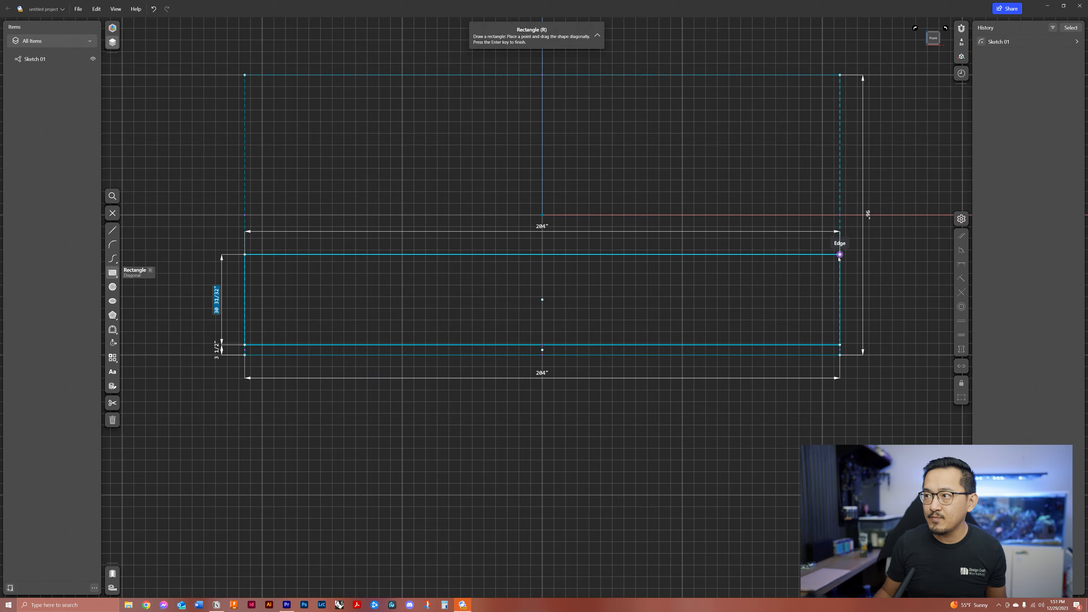
left_click(840, 281)
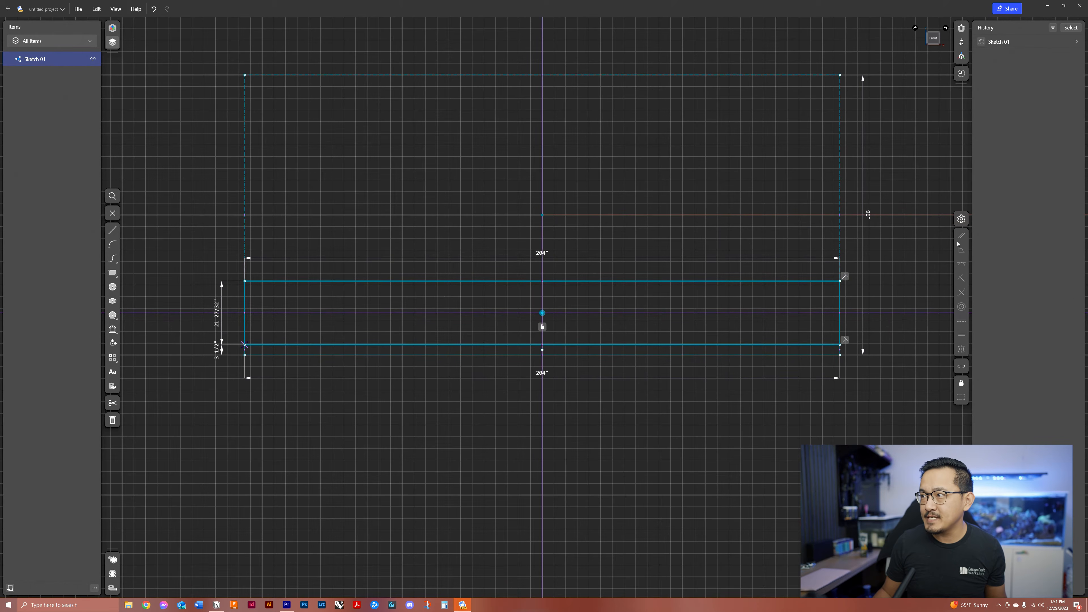
Step: Check the sketch constraint settings and set the second rectangle's height to 18 inches
left_click(961, 218)
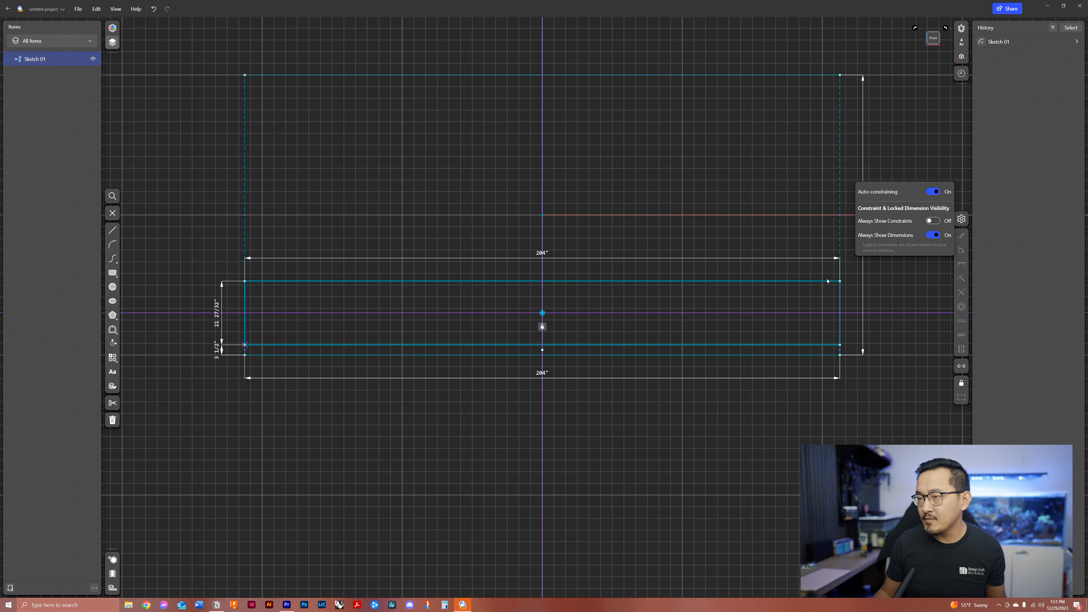
left_click(706, 305)
middle_click_drag(289, 305, 340, 294)
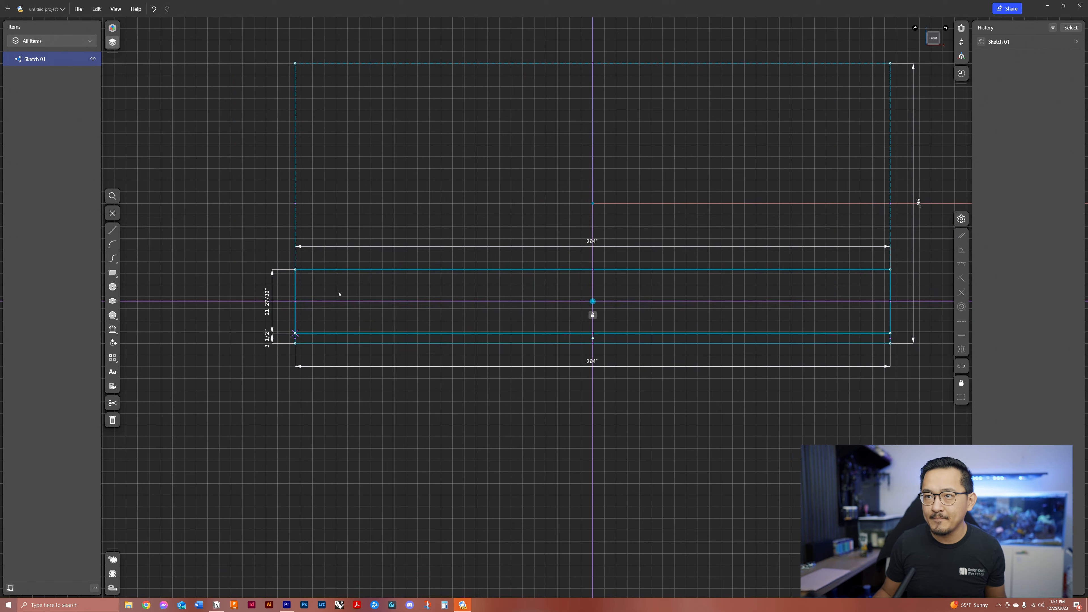
left_click(267, 306)
type("18")
key("Return")
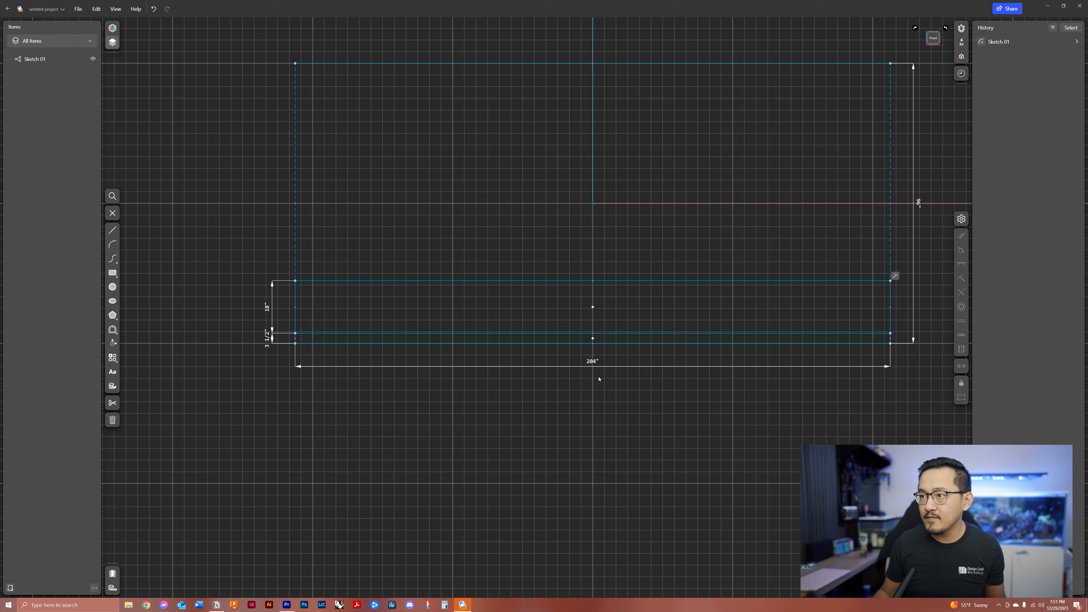
Step: Test how both stacked rectangles follow the overall width by setting it to 150 inches and restoring it to 204 inches
left_click(593, 361)
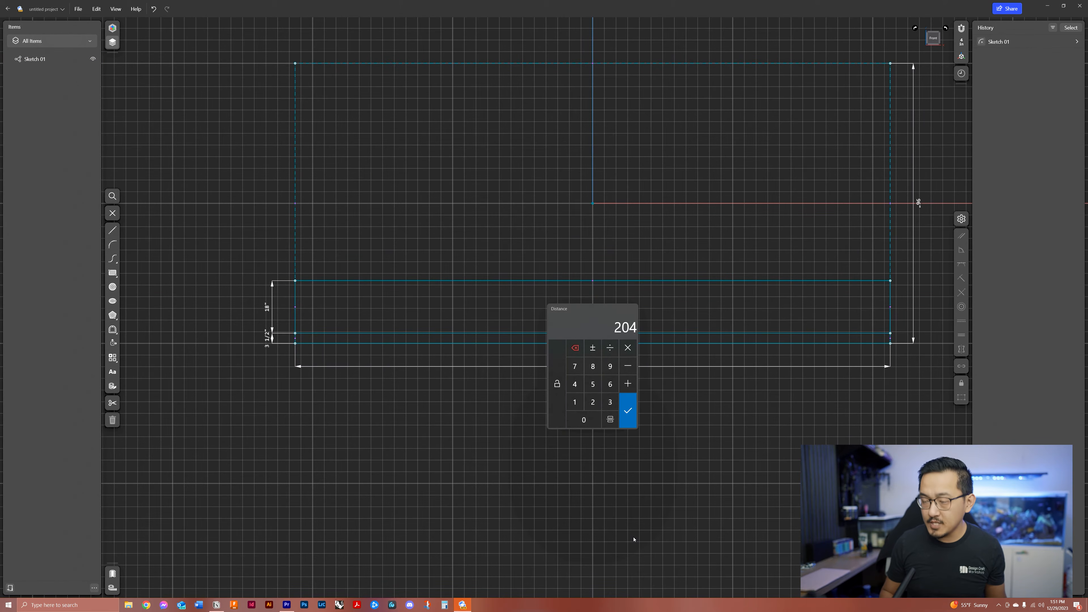
type("150")
key("Return")
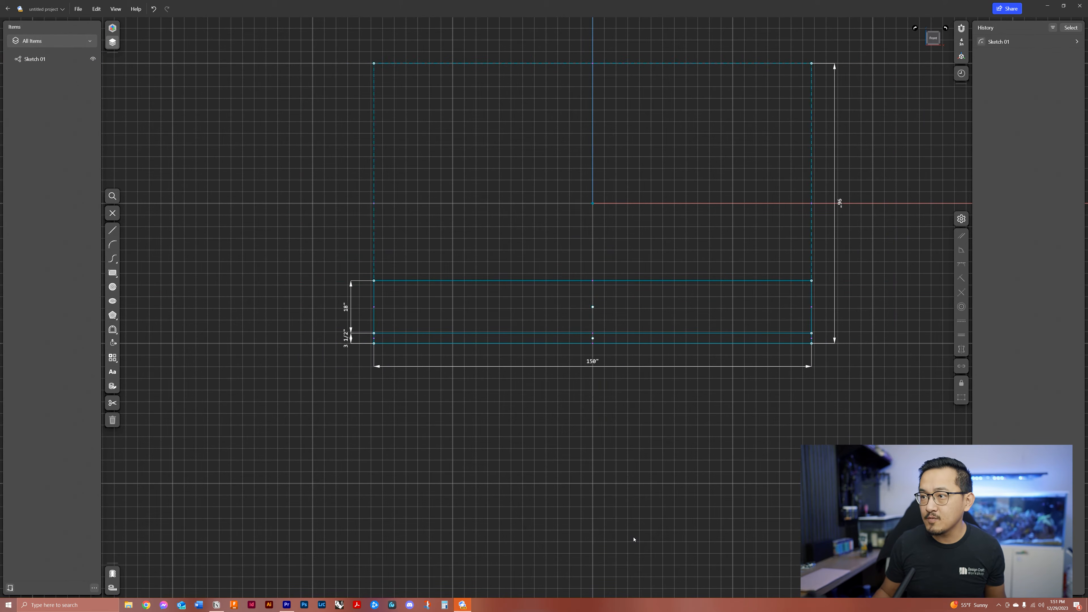
left_click(591, 362)
type("204")
key("Return")
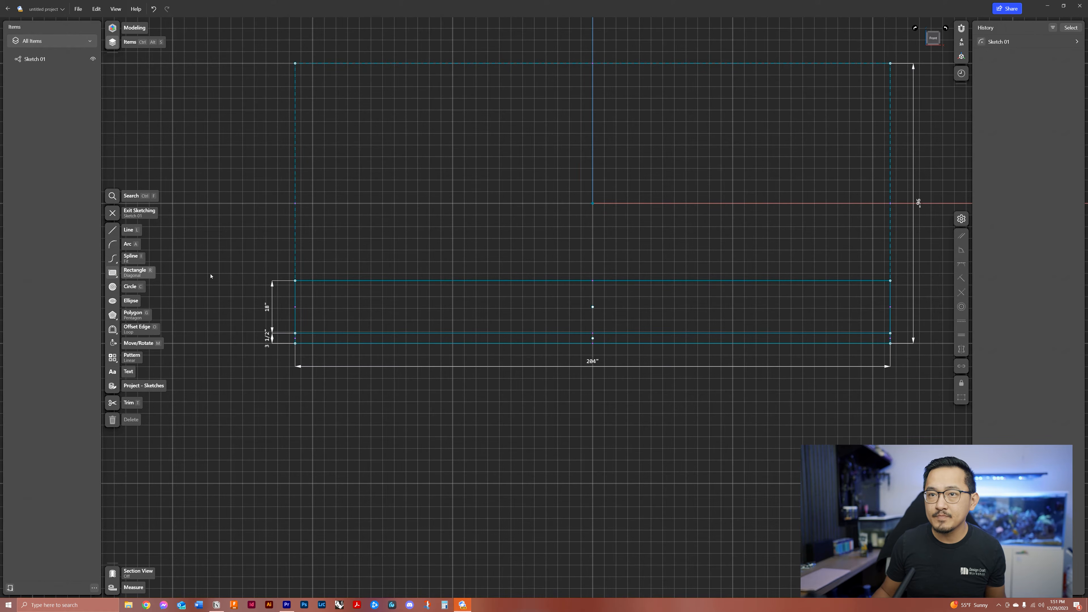
Step: Draw a full-width rectangle on top of the 18 inch rectangle and set its height to 1 1/8 inches
left_click(112, 272)
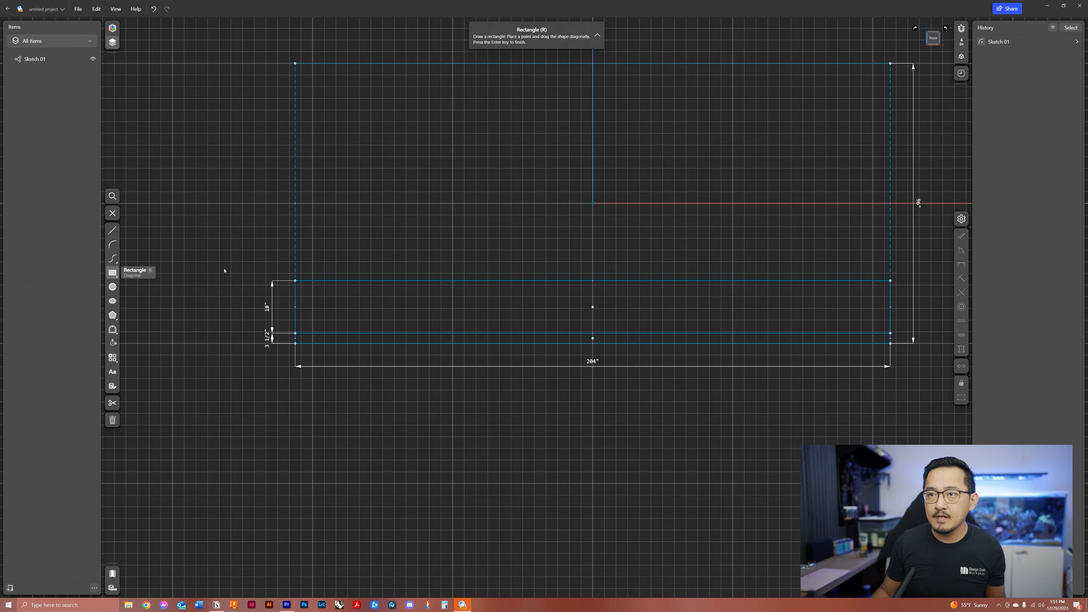
left_click(296, 281)
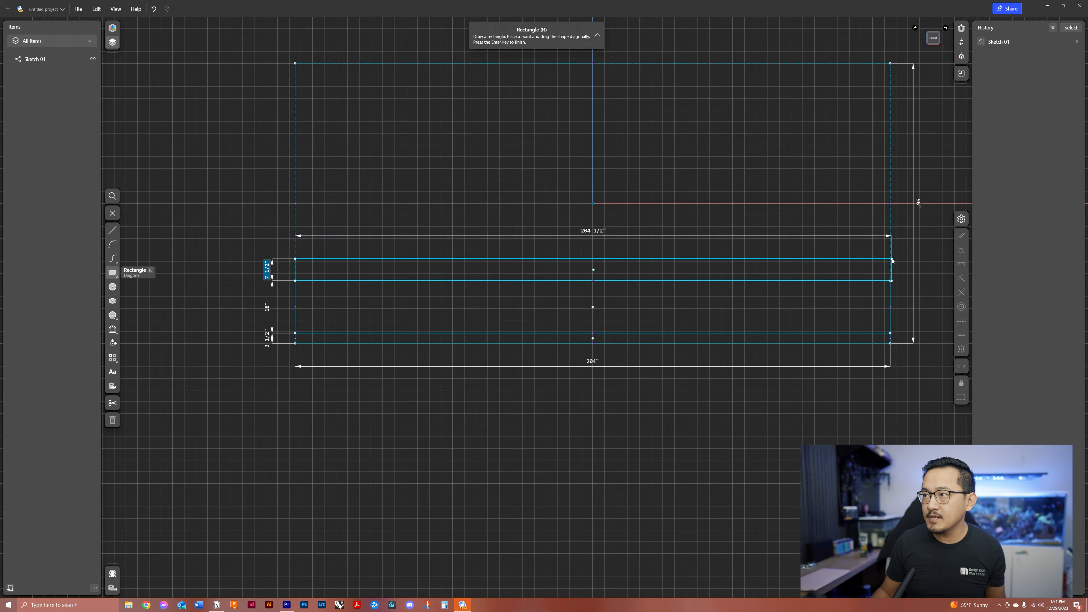
left_click(890, 259)
key("Escape")
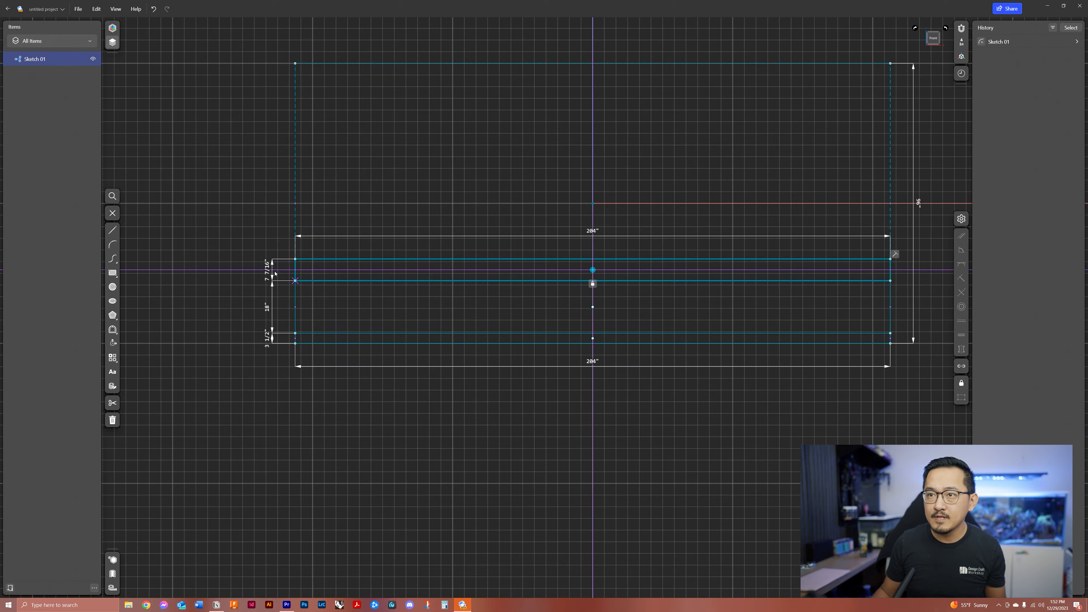
left_click(266, 273)
type("1 1/8")
key("Return")
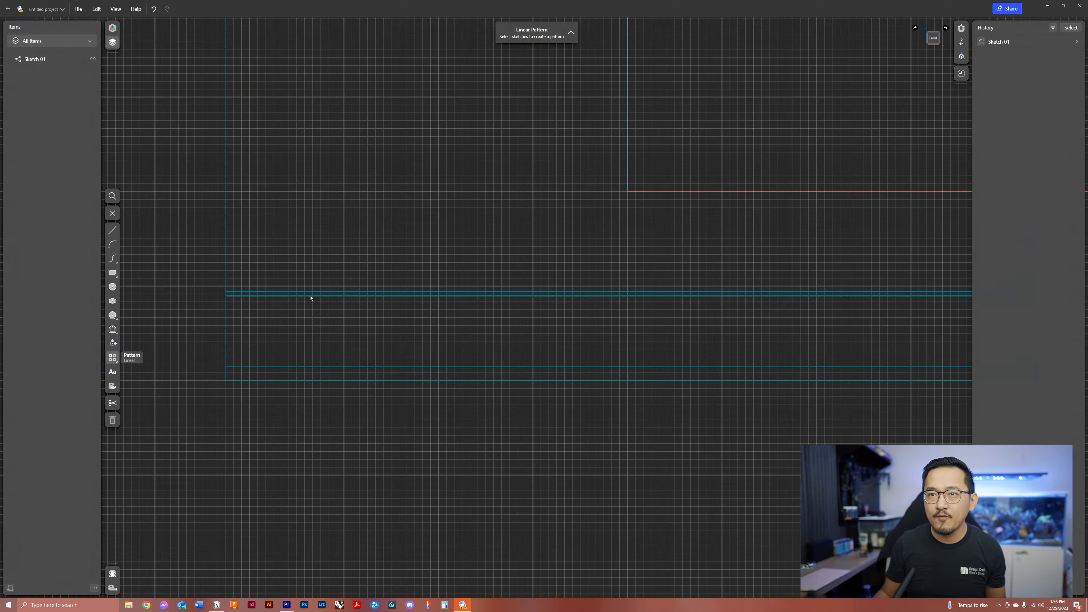
Step: Draw an 18 inch vertical line joining the left corners of the 1 1/8 inch and 3 1/2 inch rectangles
key("l")
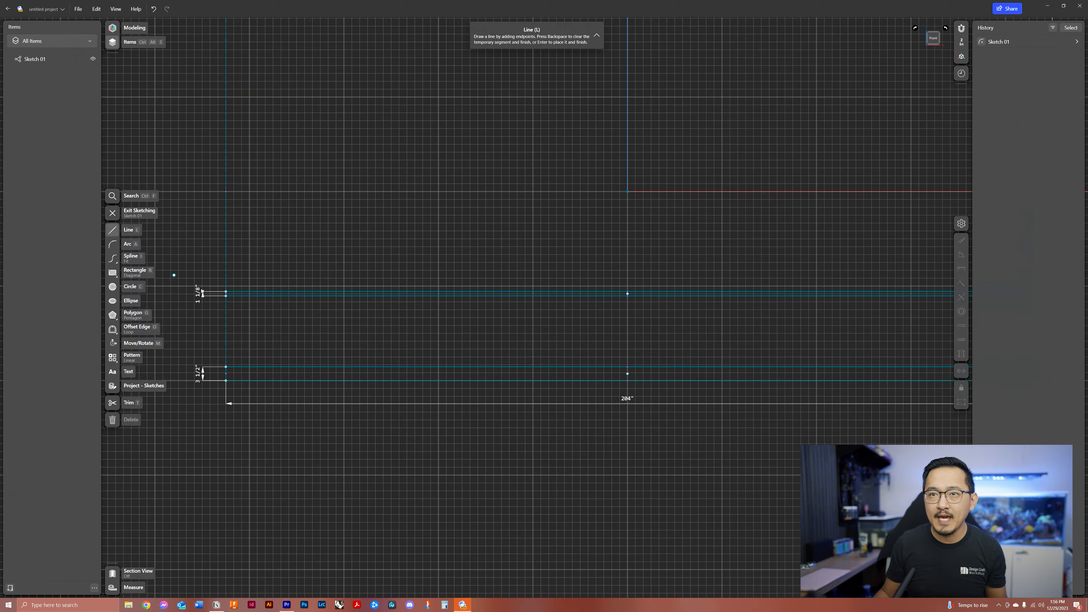
left_click(226, 296)
left_click(226, 366)
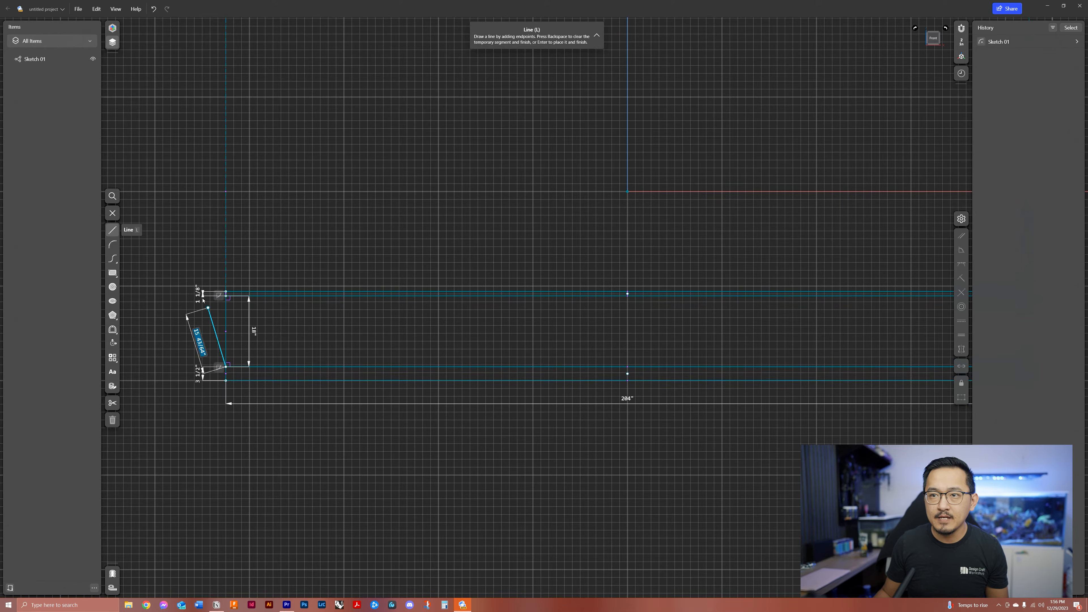
key("Escape")
Step: Create a linear pattern of the 18 inch vertical line with quantity 3, extending it horizontally to about 145 1/2 inches total
left_click(227, 320)
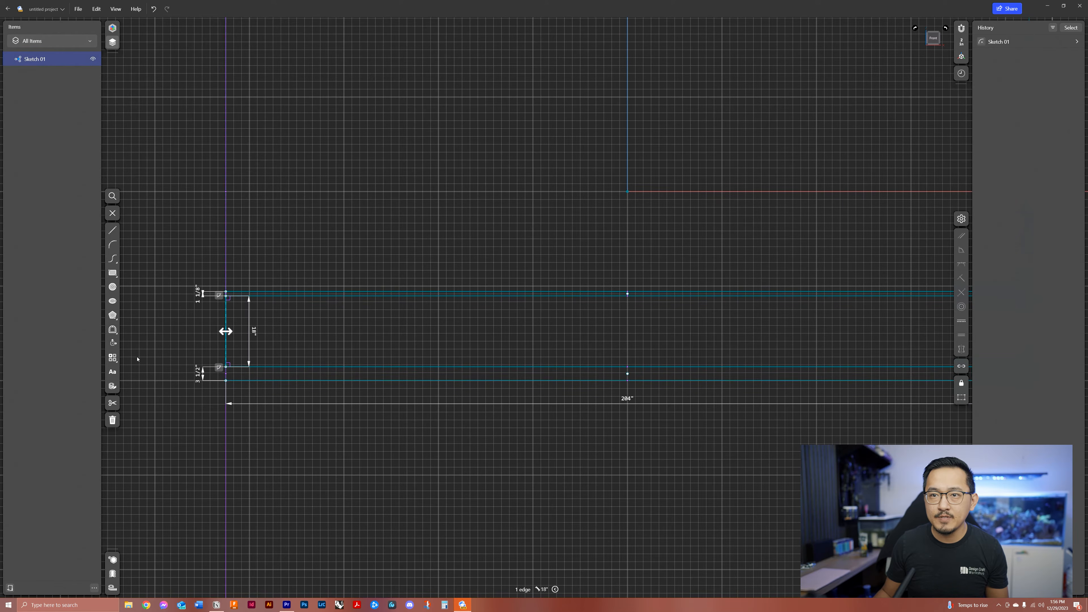
left_click(112, 358)
left_click(249, 360)
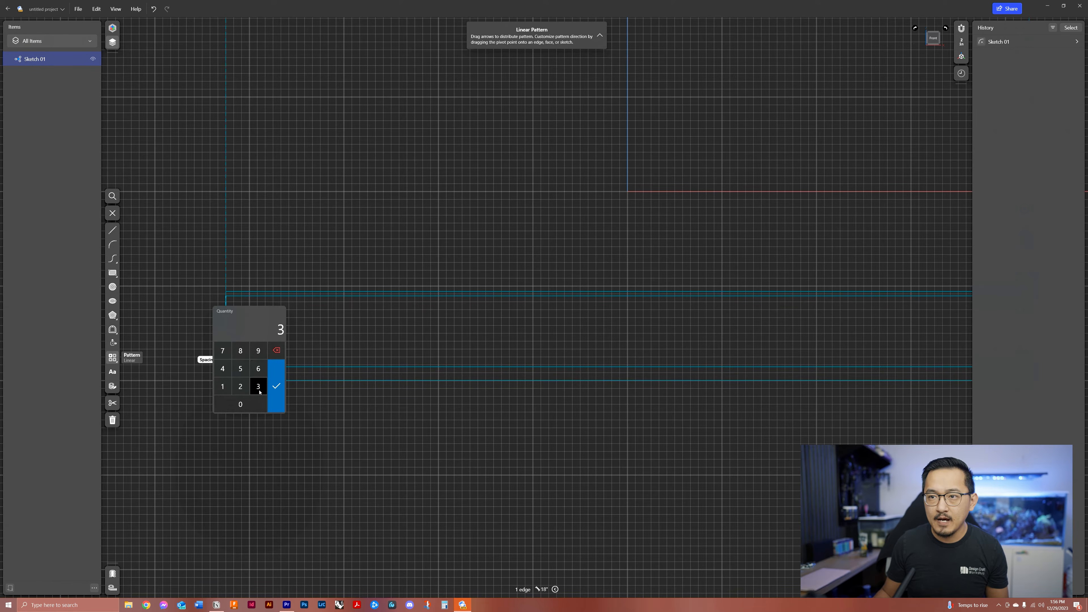
left_click(210, 361)
left_click(214, 359)
left_click(232, 353)
scroll(232, 353, "down", 3)
left_click_drag(292, 316, 626, 316)
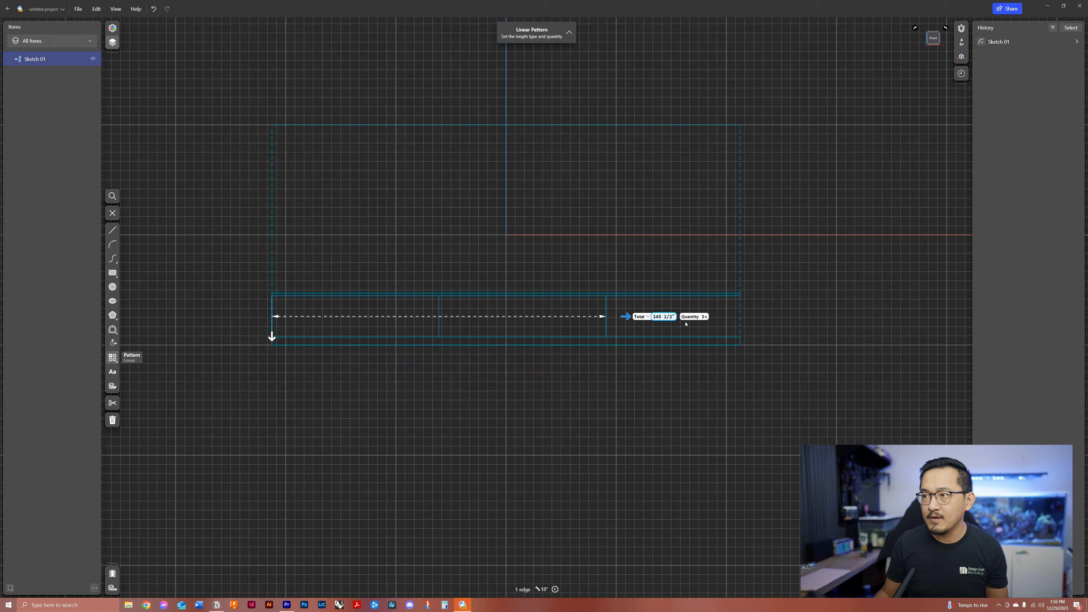
Step: Set the divider pattern's quantity to 4 and then 5, give it a total distance of 204 inches, and finish it
left_click(705, 317)
left_click(677, 325)
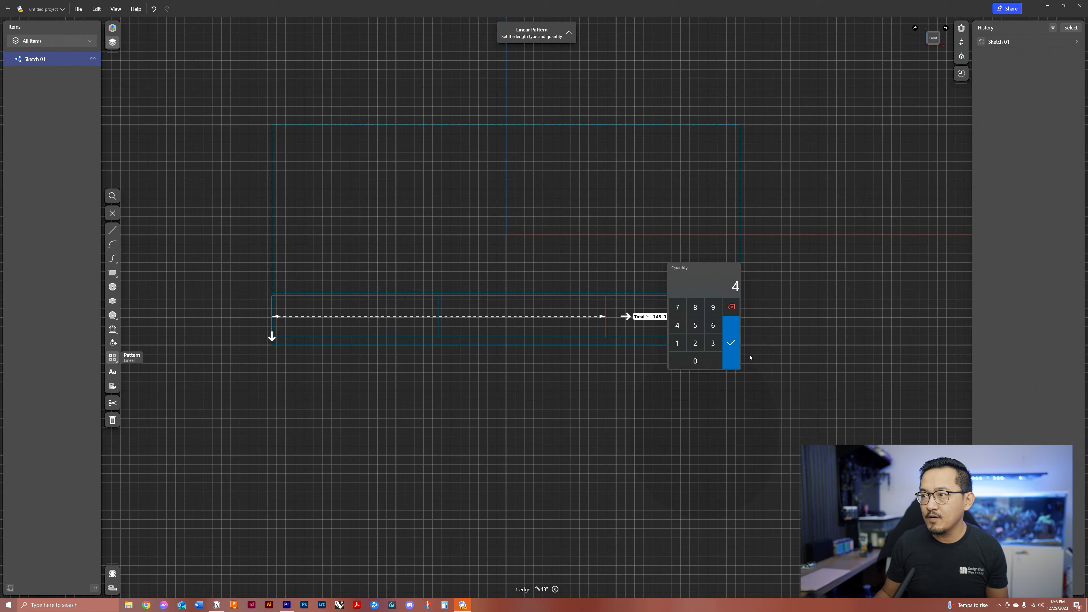
left_click(739, 355)
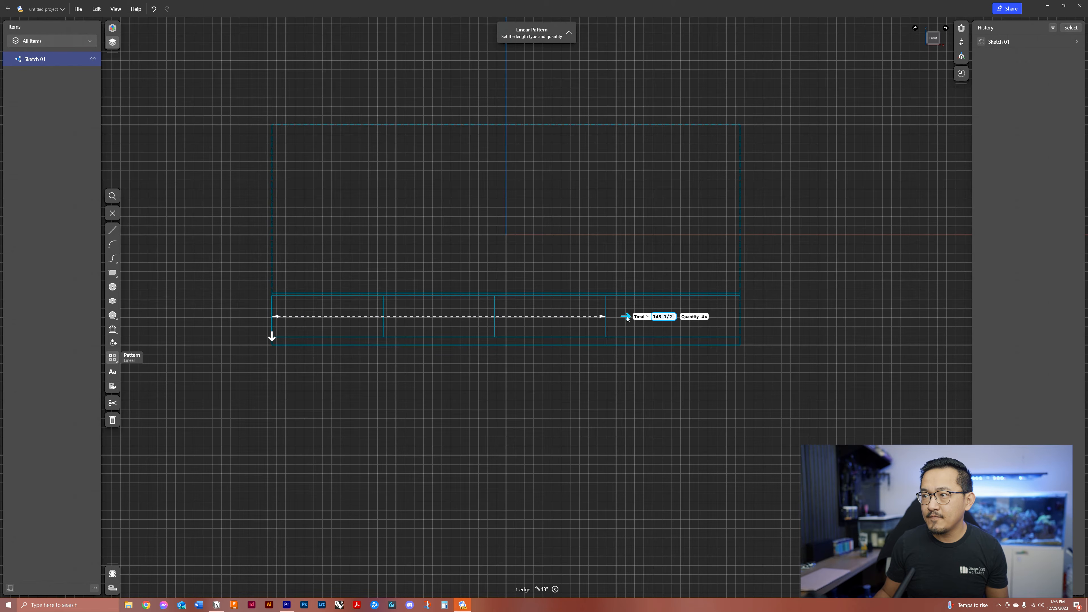
left_click(705, 319)
left_click(695, 326)
left_click(735, 354)
left_click_drag(626, 317, 718, 320)
type("204")
key("Return")
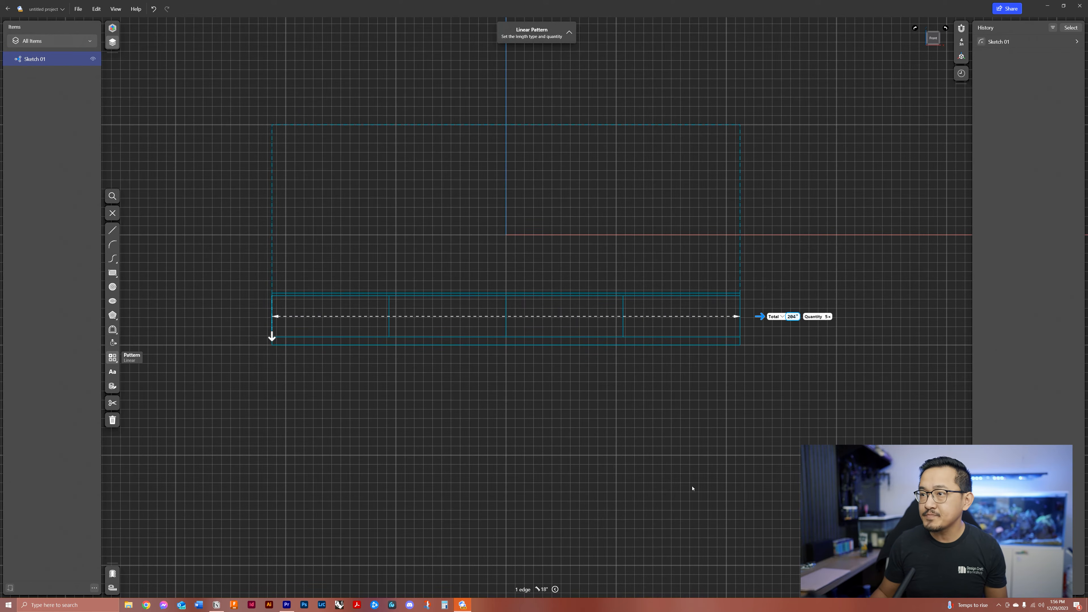
left_click(444, 317)
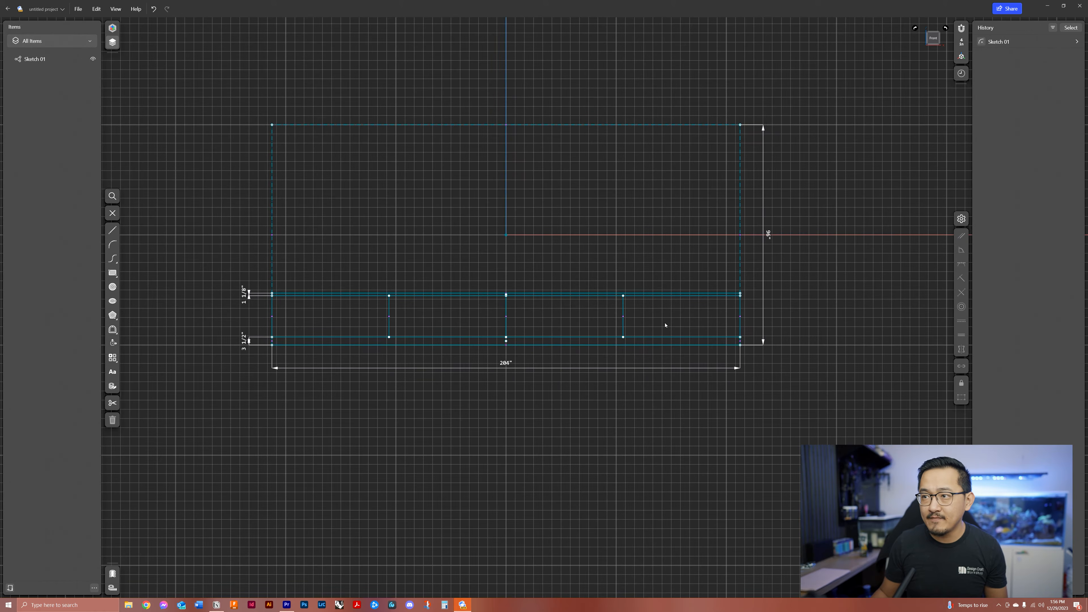
Step: Check the divider pattern's distance definition and test its behaviour by setting the overall width to 150 inches
left_click(741, 325)
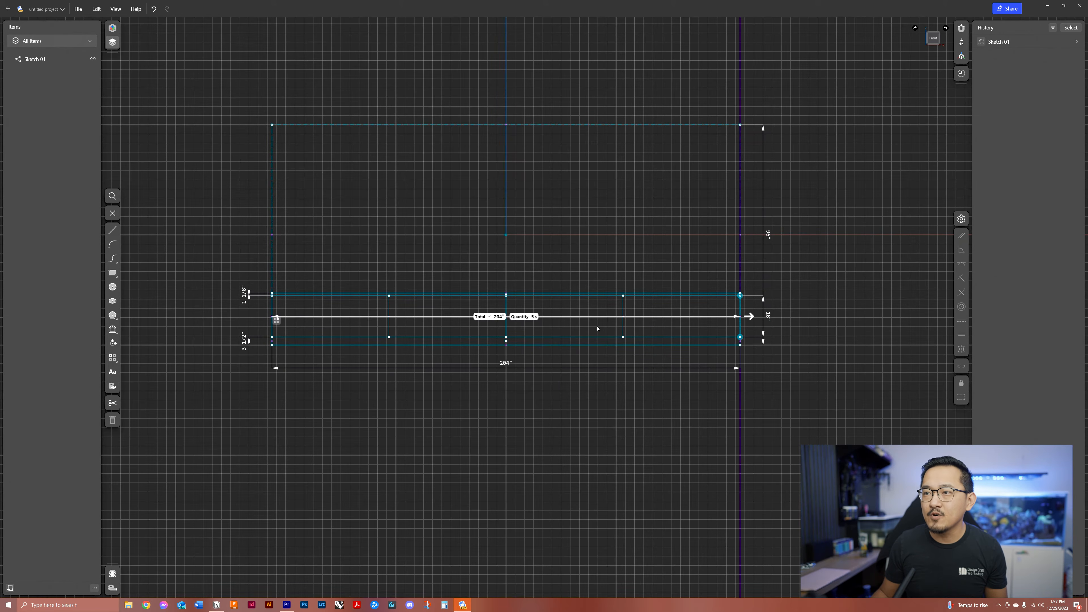
left_click(482, 317)
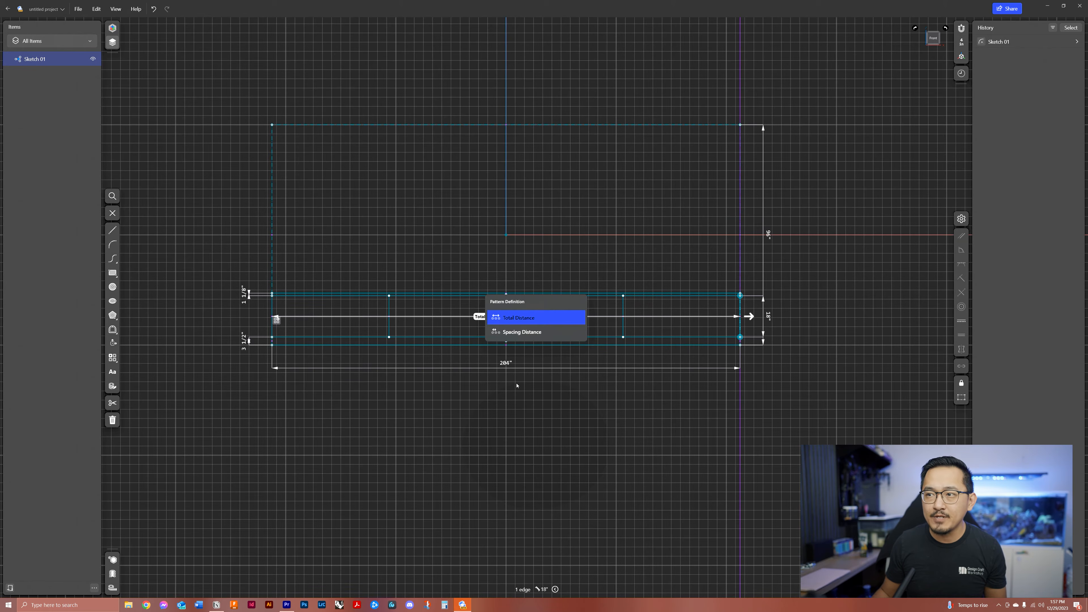
left_click(506, 362)
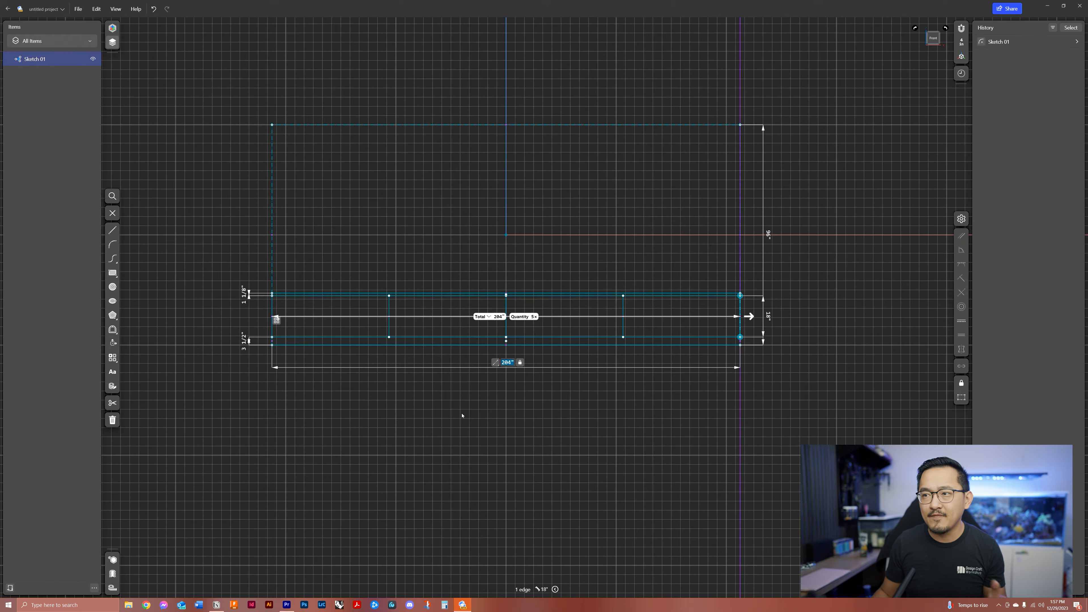
left_click(508, 365)
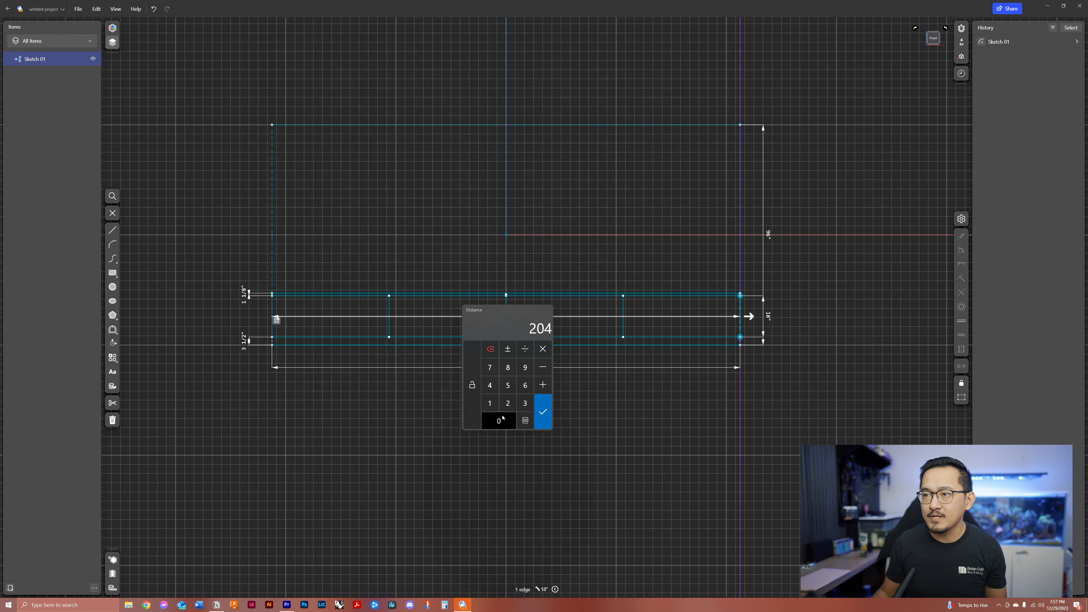
left_click(530, 476)
left_click(538, 440)
left_click(510, 363)
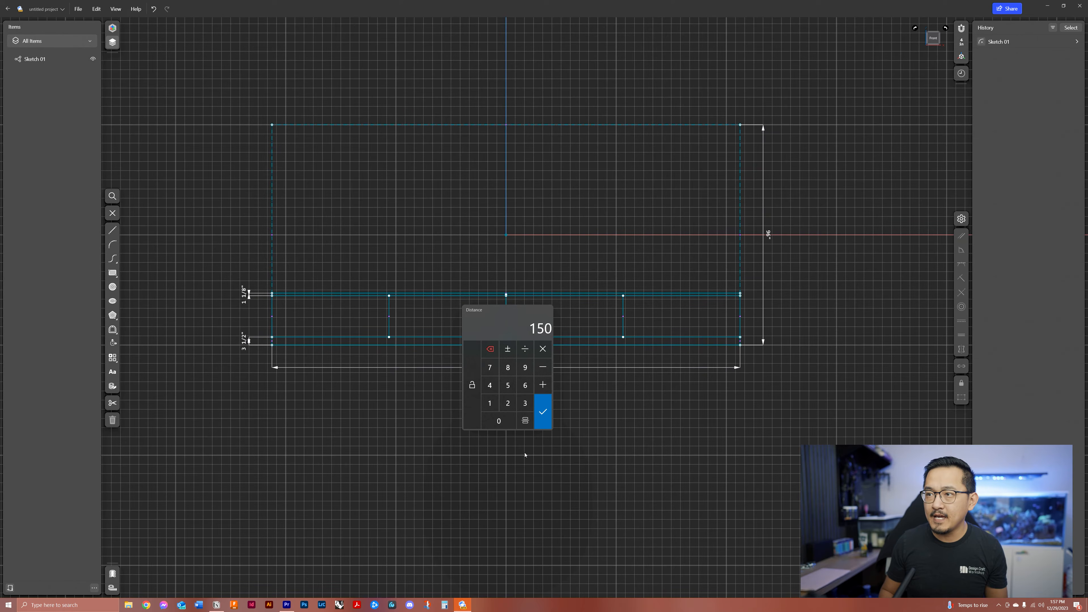
type("150")
key("Return")
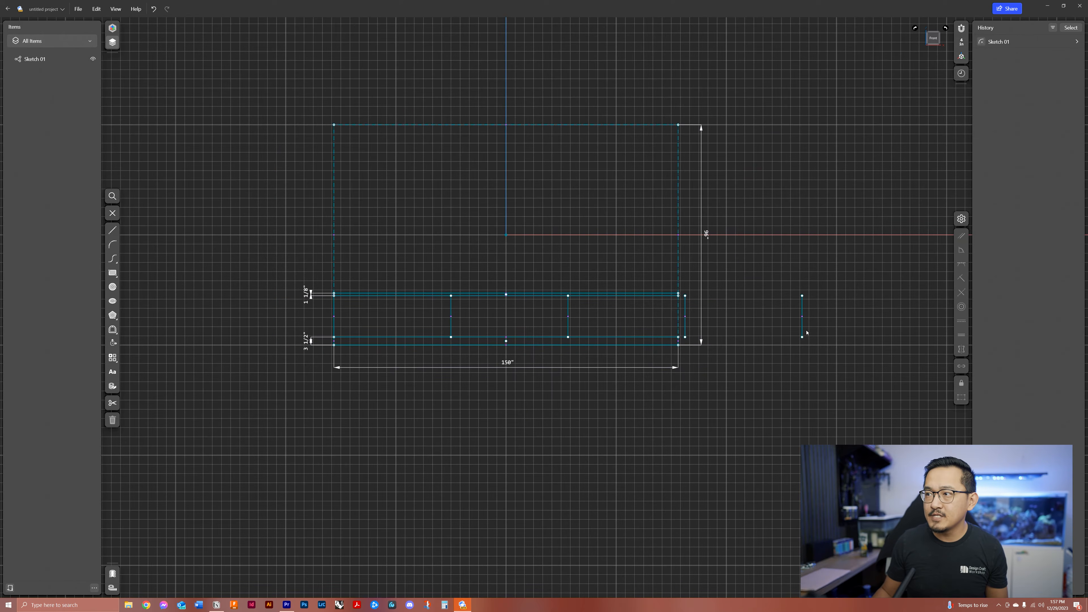
Step: Set the divider pattern's total distance to 150 inches to match the outline width
left_click(803, 322)
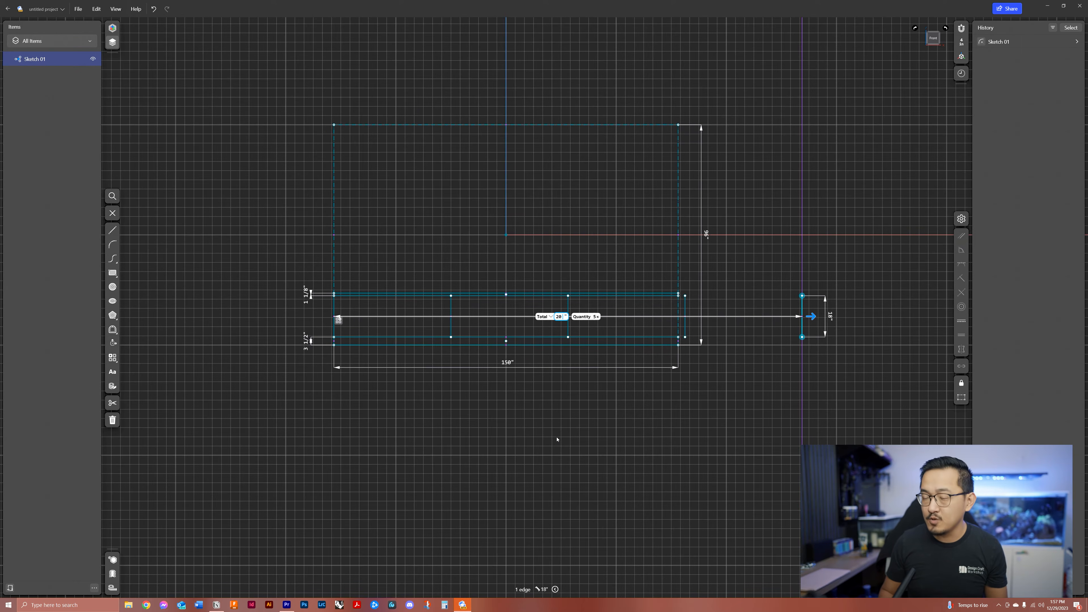
key("BackSpace")
key("BackSpace")
type("150")
key("Return")
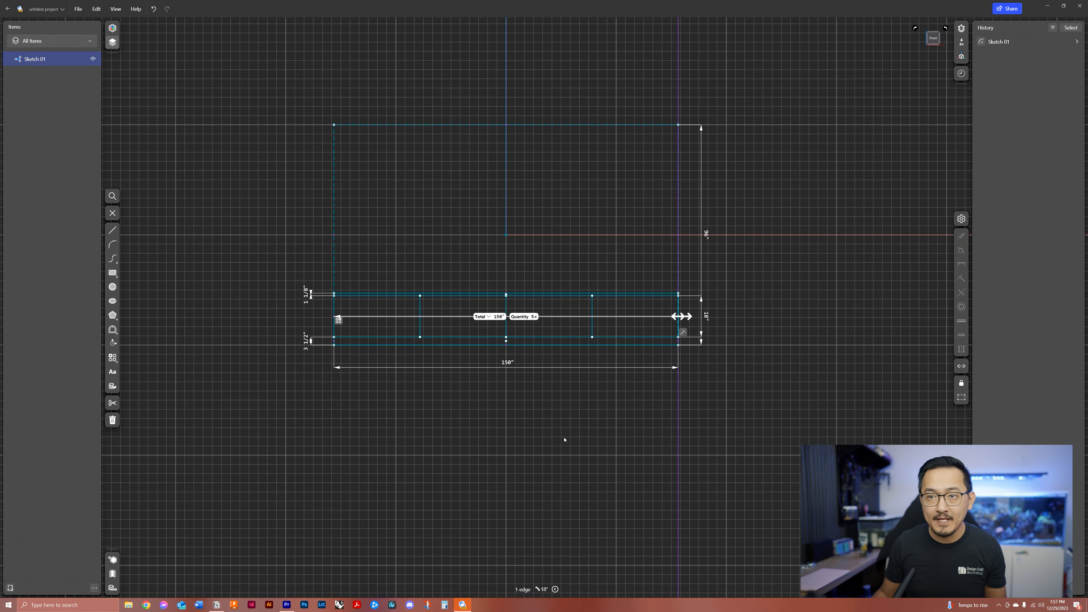
Step: Review the pattern's distance definition and patterned lines, and undo both the width test and the divider pattern
left_click(488, 320)
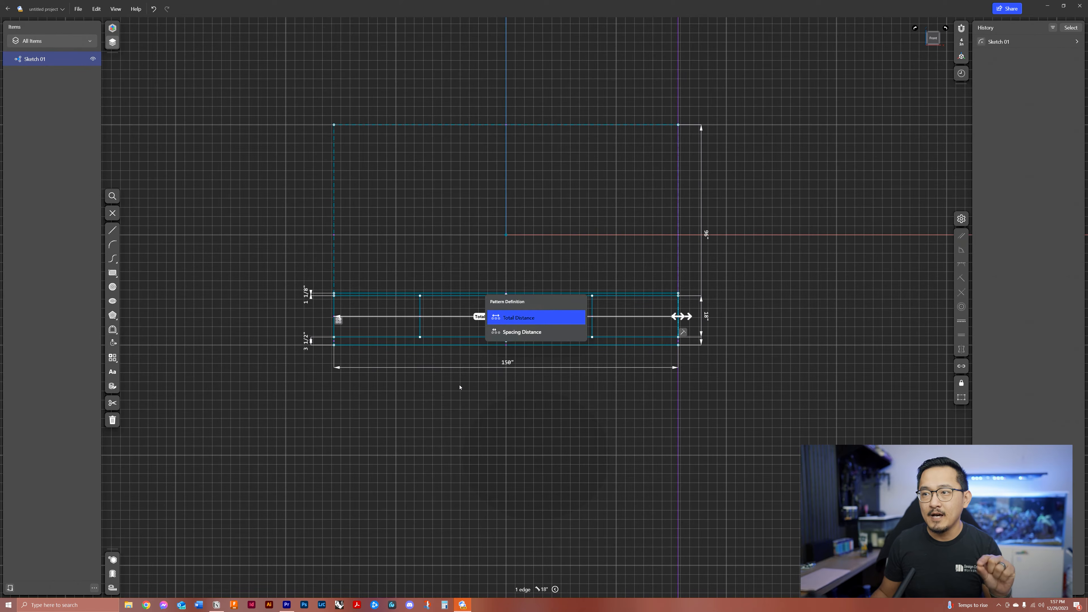
left_click(478, 390)
left_click(509, 366)
left_click(396, 430)
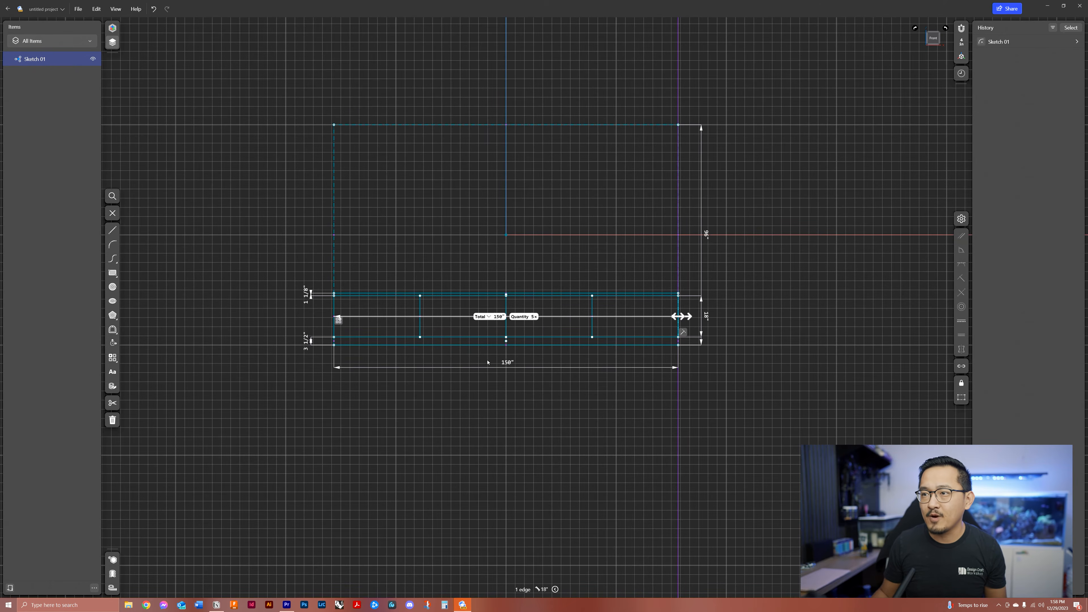
left_click(421, 329)
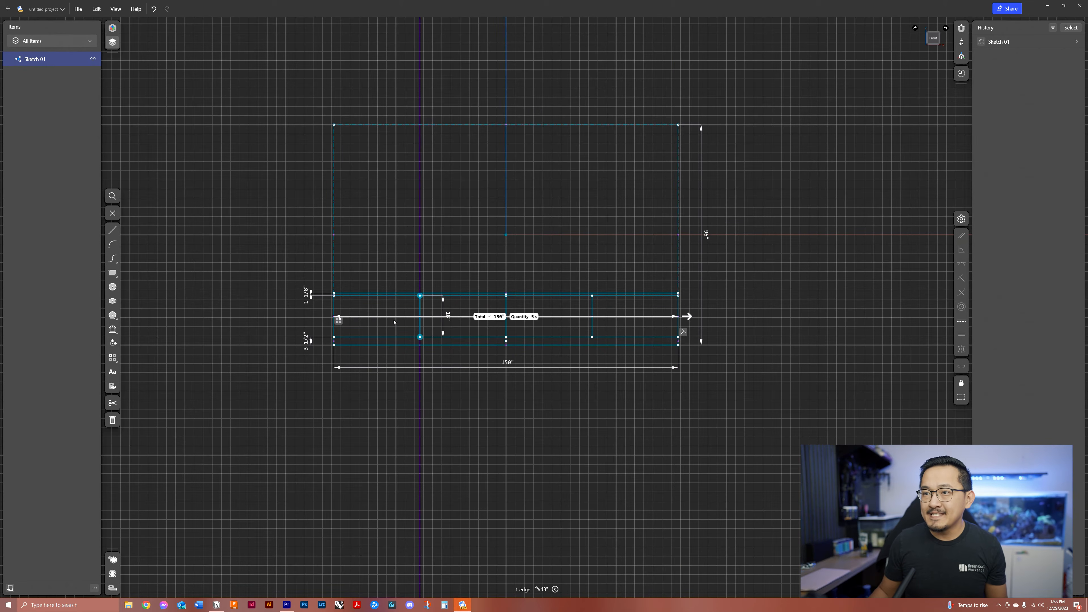
left_click(309, 318)
left_click(678, 325)
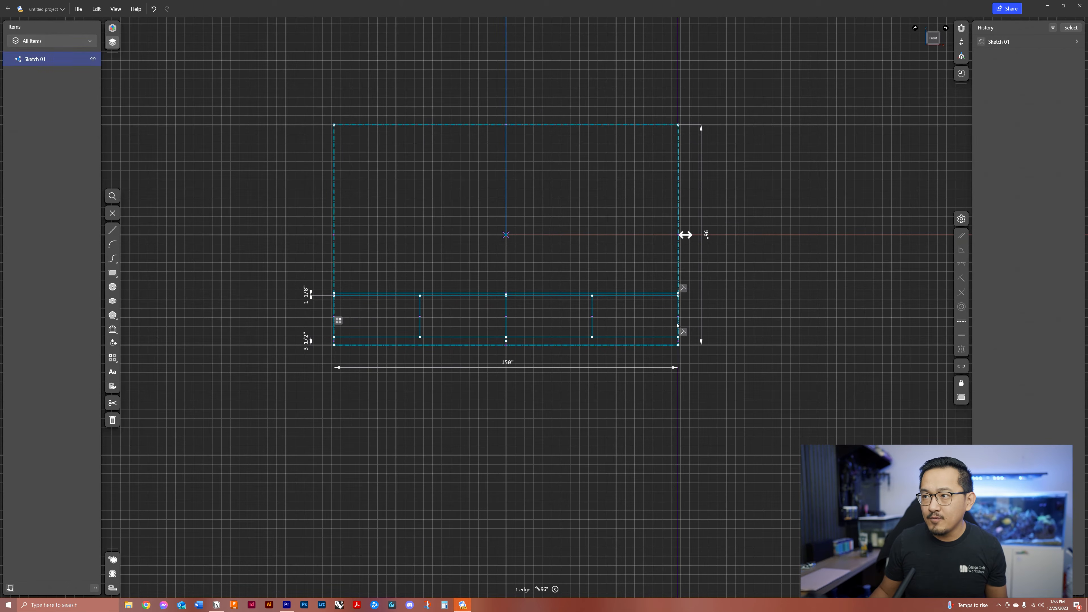
key("ctrl+z")
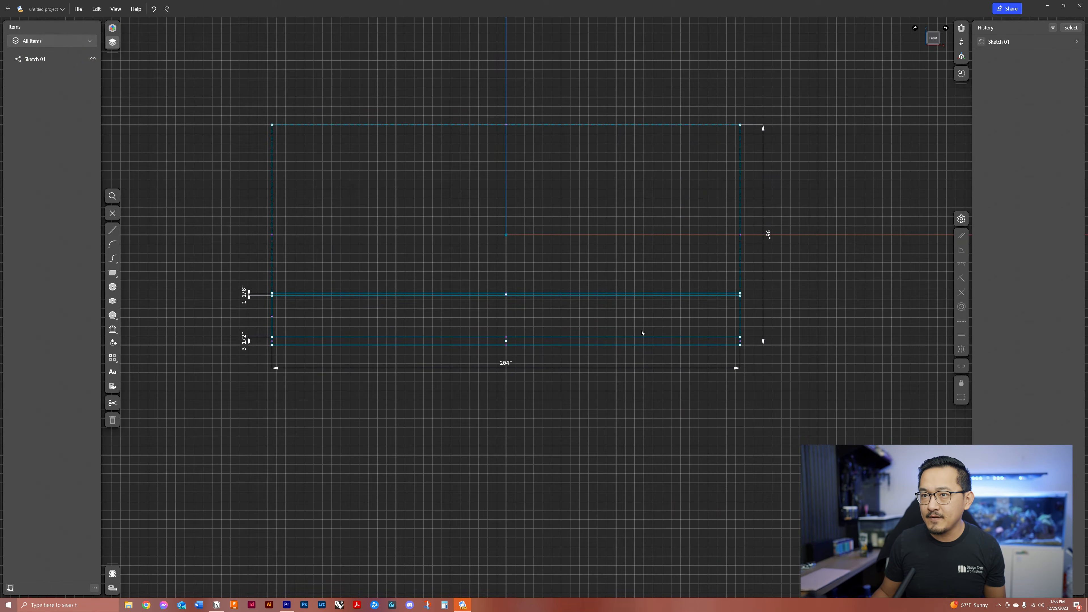
Step: Draw three freely spaced vertical divider lines between the 1 1/8 inch top rectangle and the 3 1/2 inch base rectangle
left_click(113, 230)
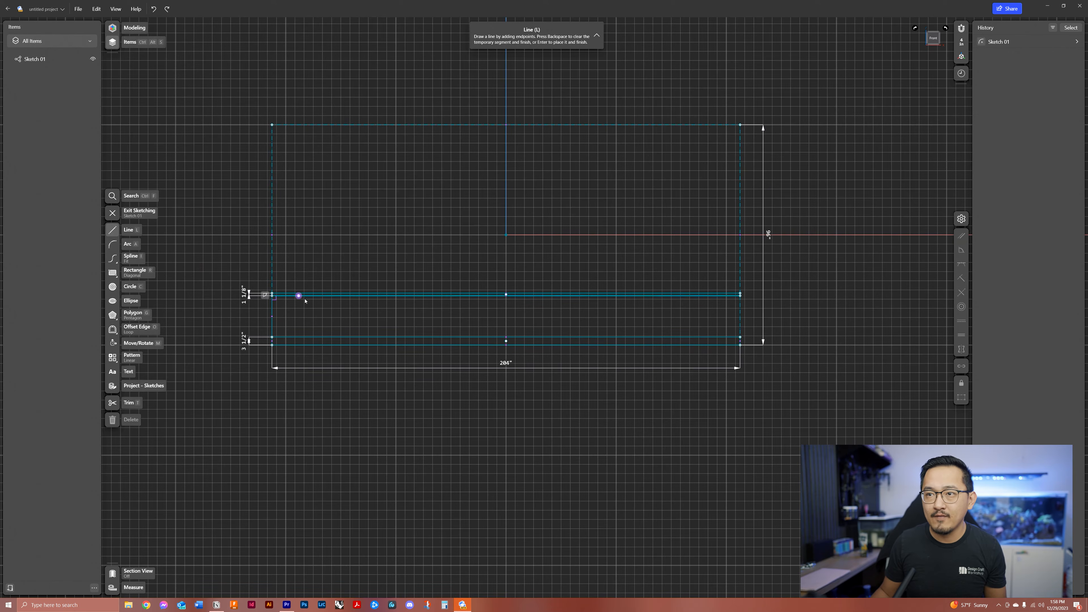
left_click(373, 296)
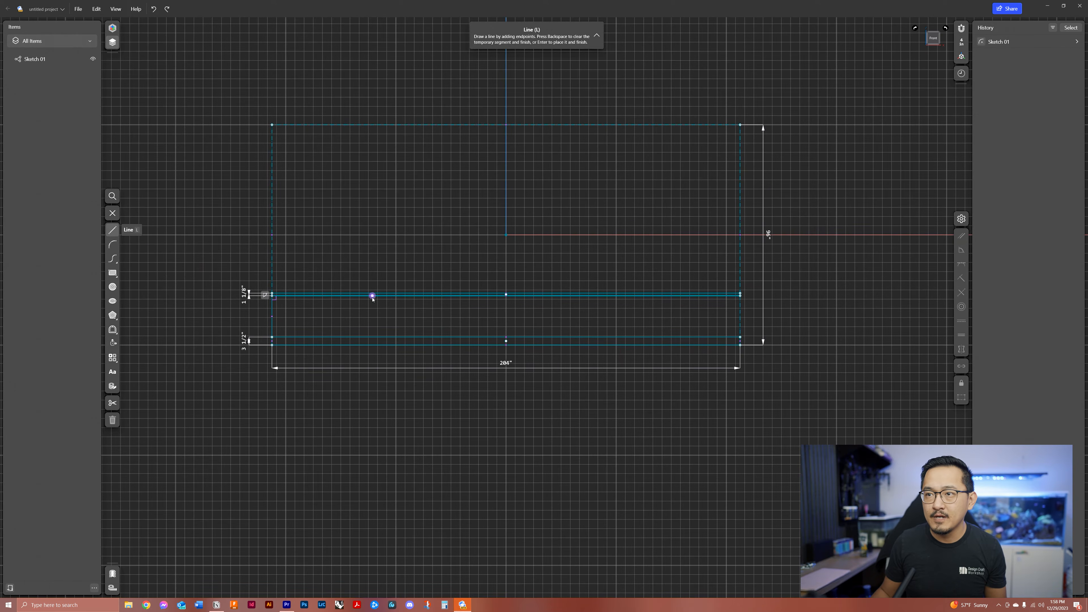
left_click(372, 337)
left_click(513, 295)
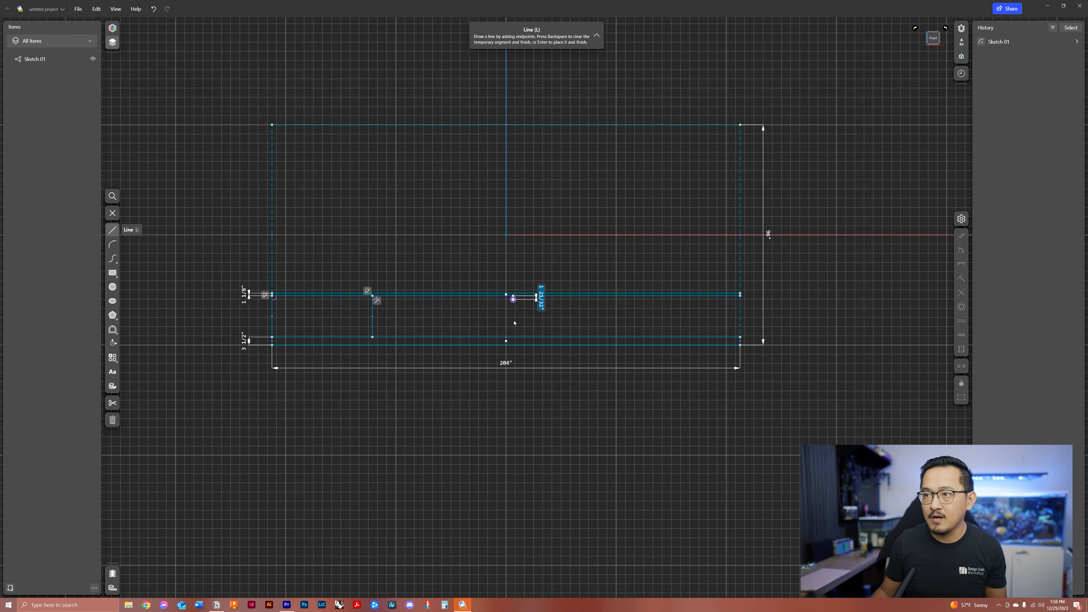
left_click(513, 336)
left_click(662, 300)
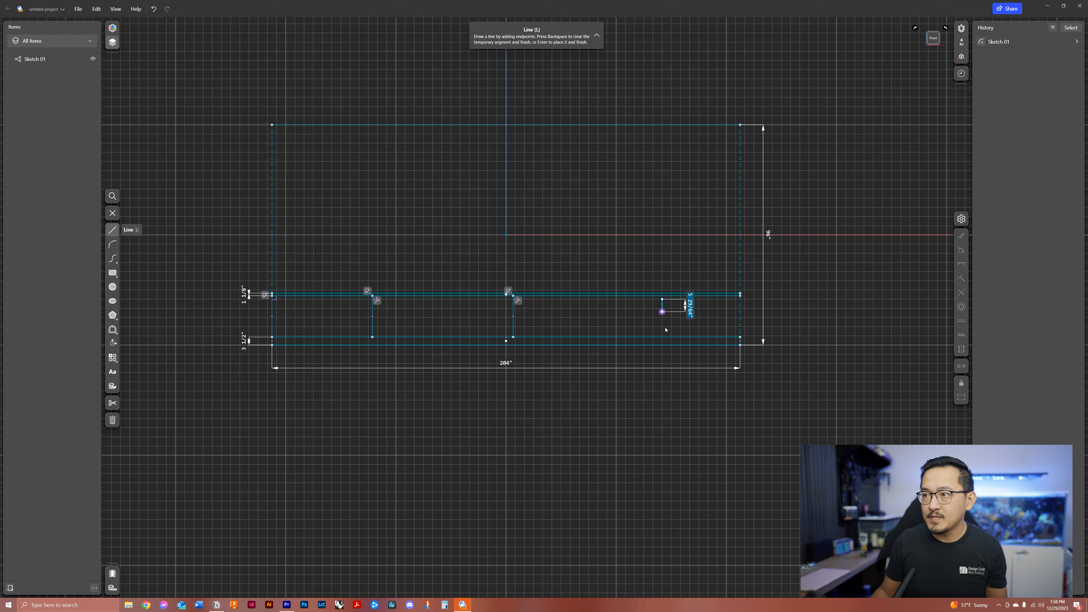
key("Escape")
left_click(656, 295)
left_click(656, 337)
key("Escape")
key("Escape")
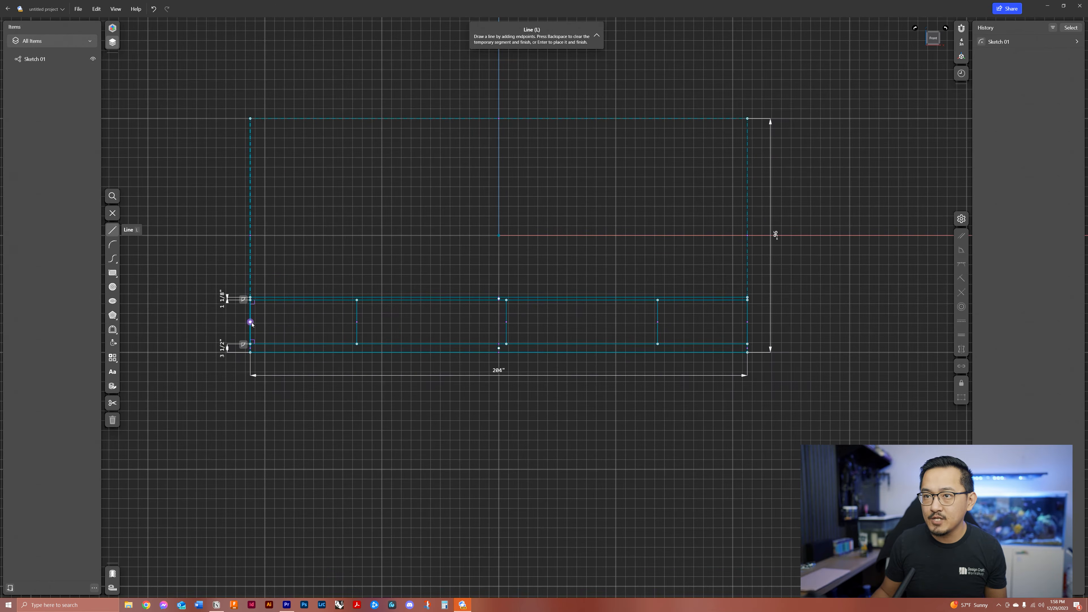
Step: Draw four horizontal segments joining the midpoints of the cabinet's vertical lines from side to side, and make them construction lines
left_click(251, 322)
left_click(357, 322)
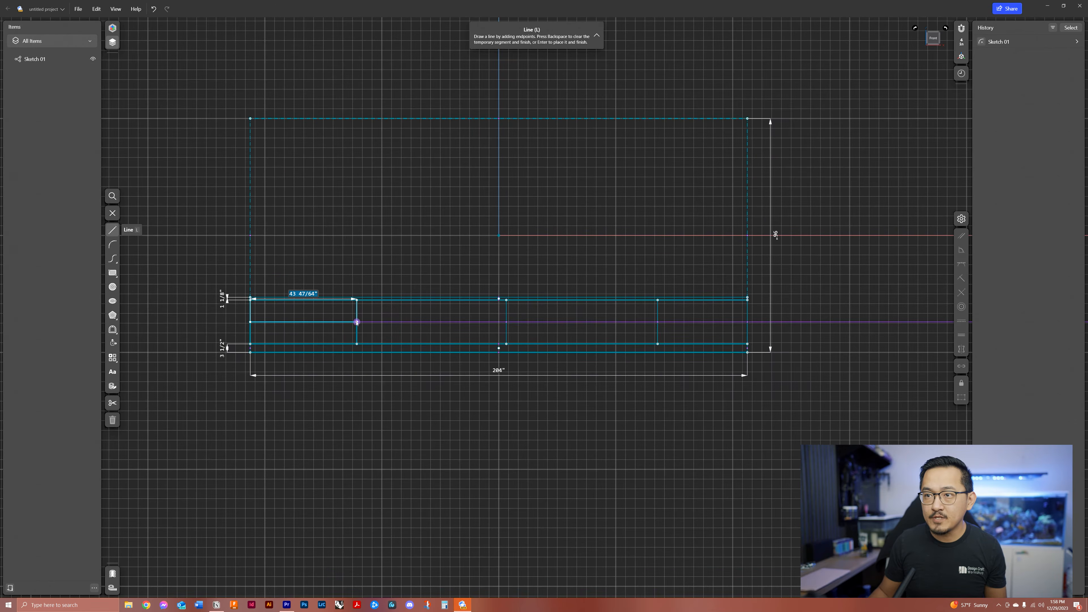
left_click(507, 322)
left_click(658, 322)
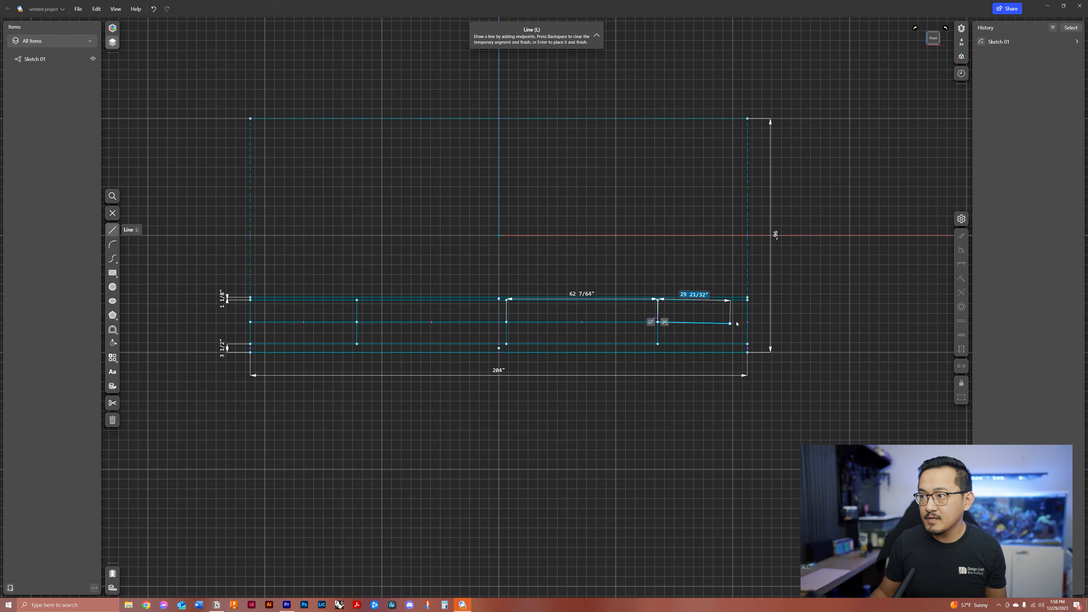
left_click(748, 321)
key("Escape")
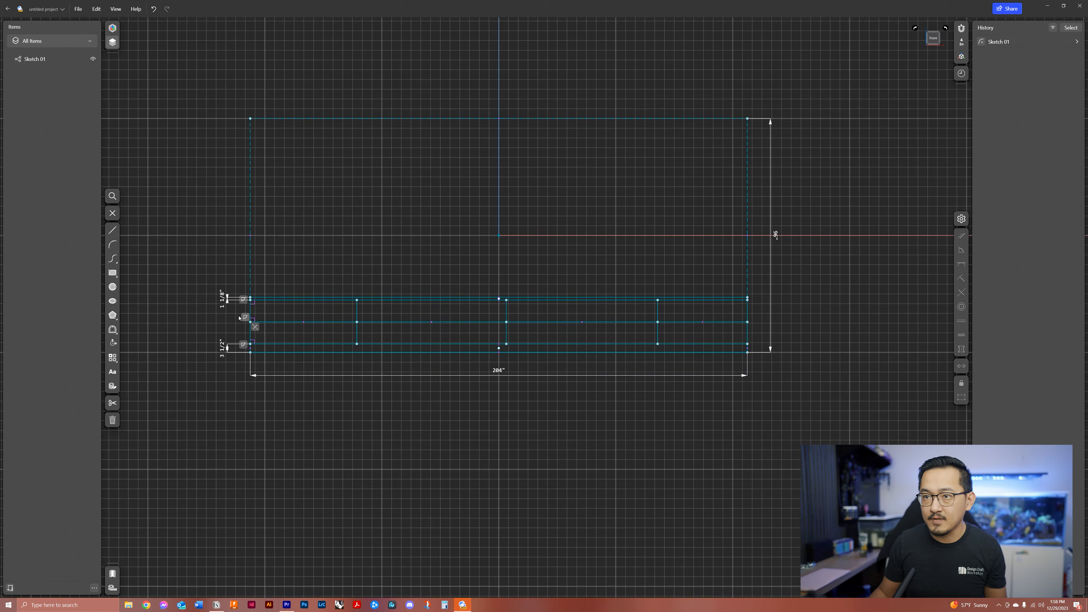
left_click_drag(228, 316, 793, 337)
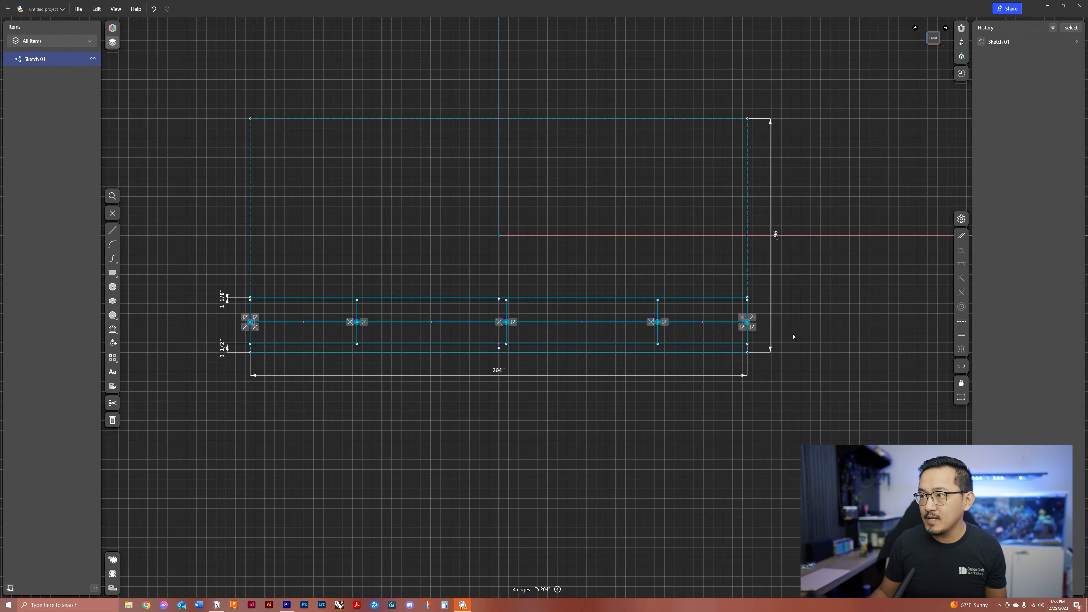
left_click(961, 397)
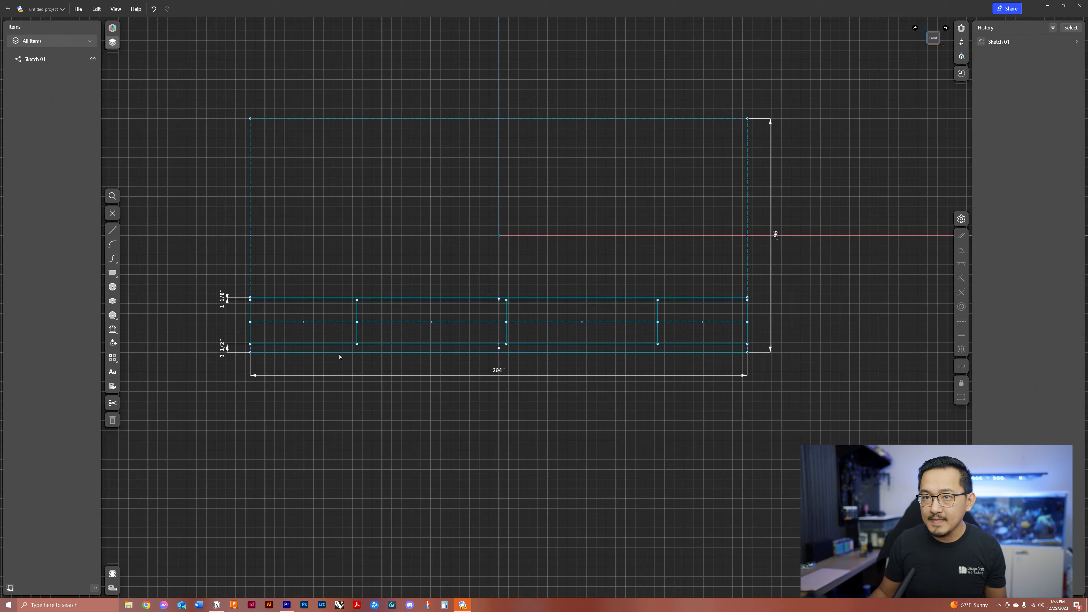
Step: Apply an Equal constraint to the four horizontal construction segments so the dividers are evenly spaced
middle_click_drag(321, 326, 455, 341)
scroll(506, 339, "up", 3)
scroll(437, 383, "down", 2)
middle_click_drag(444, 380, 407, 338)
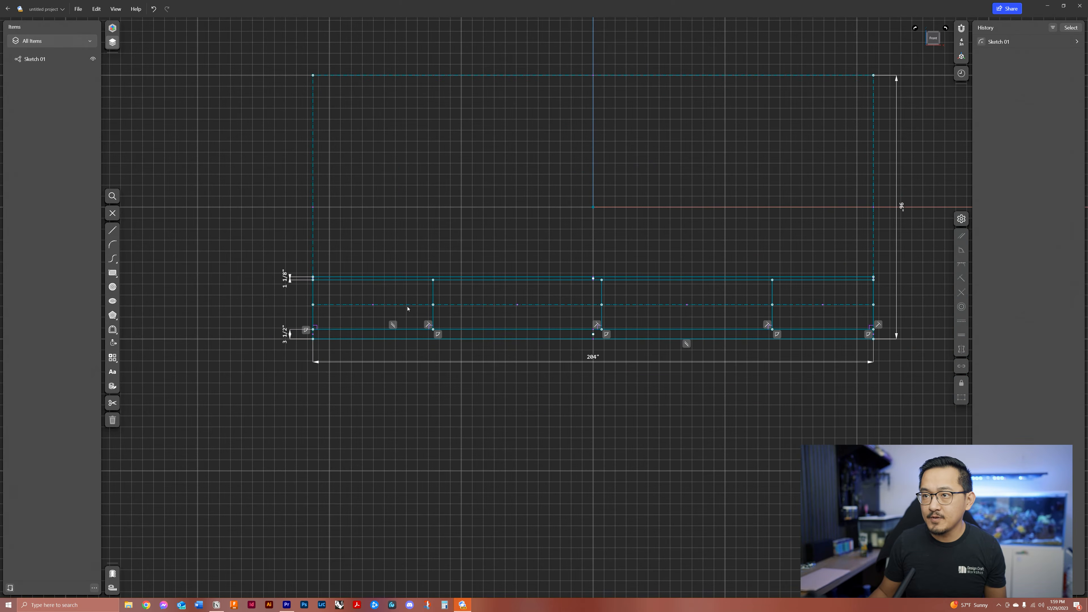
left_click(372, 305)
left_click(491, 304)
left_click(674, 306)
left_click(811, 305)
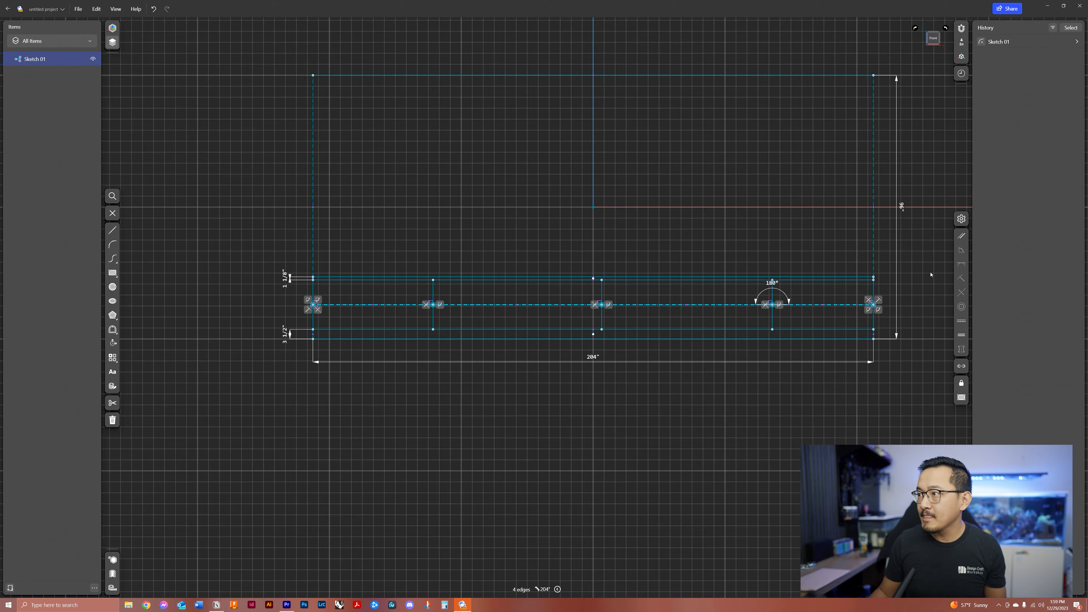
left_click(961, 335)
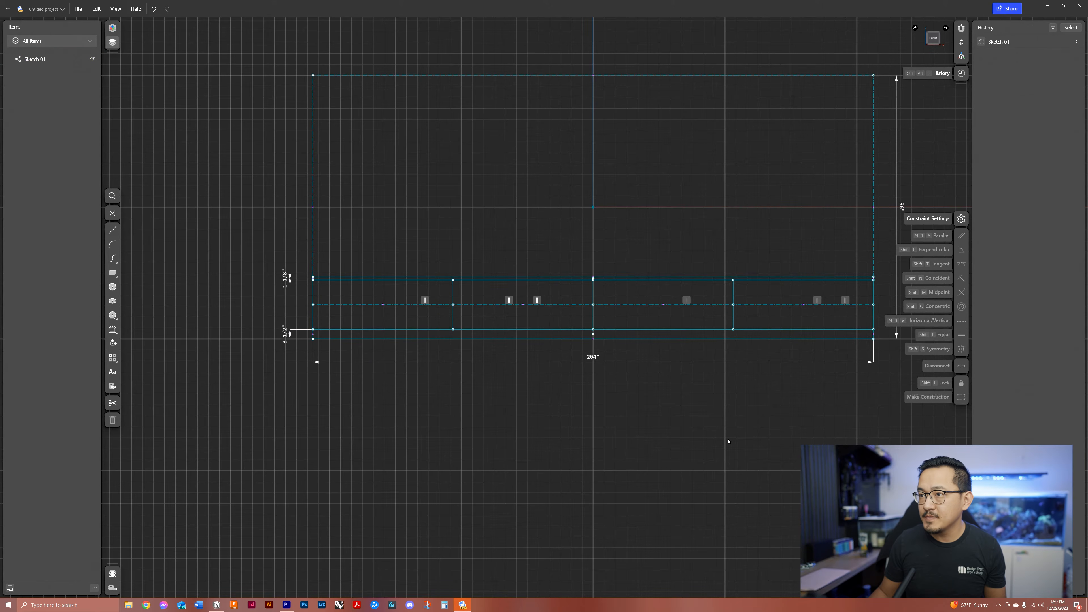
Step: Test the equal divider spacing by setting the wall outline's width to 150 inches and then back to 204 inches
middle_click_drag(726, 353, 691, 359)
middle_click_drag(749, 318, 734, 325)
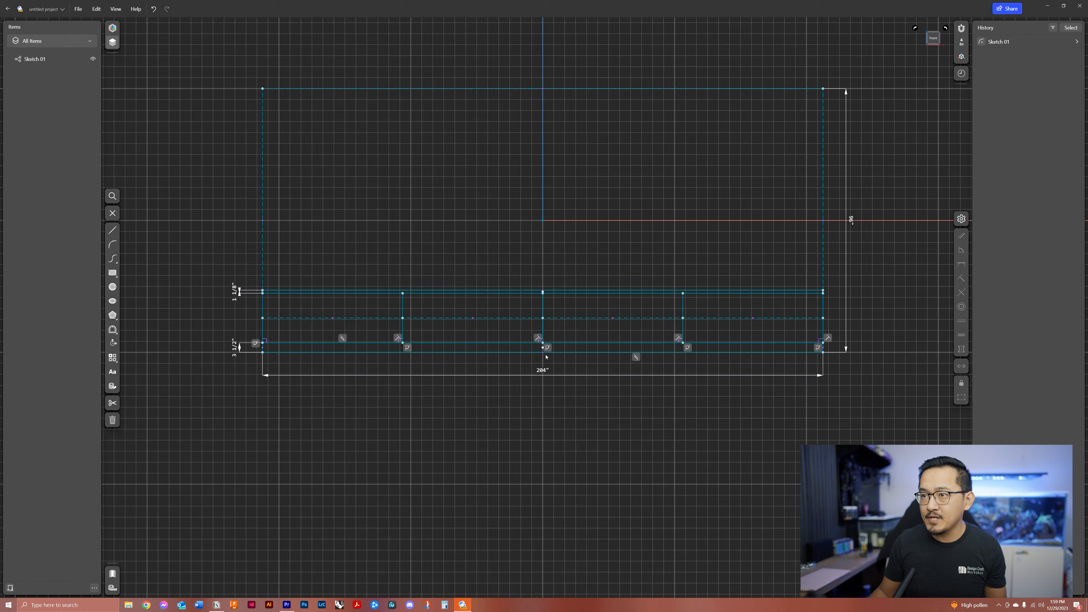
left_click(542, 371)
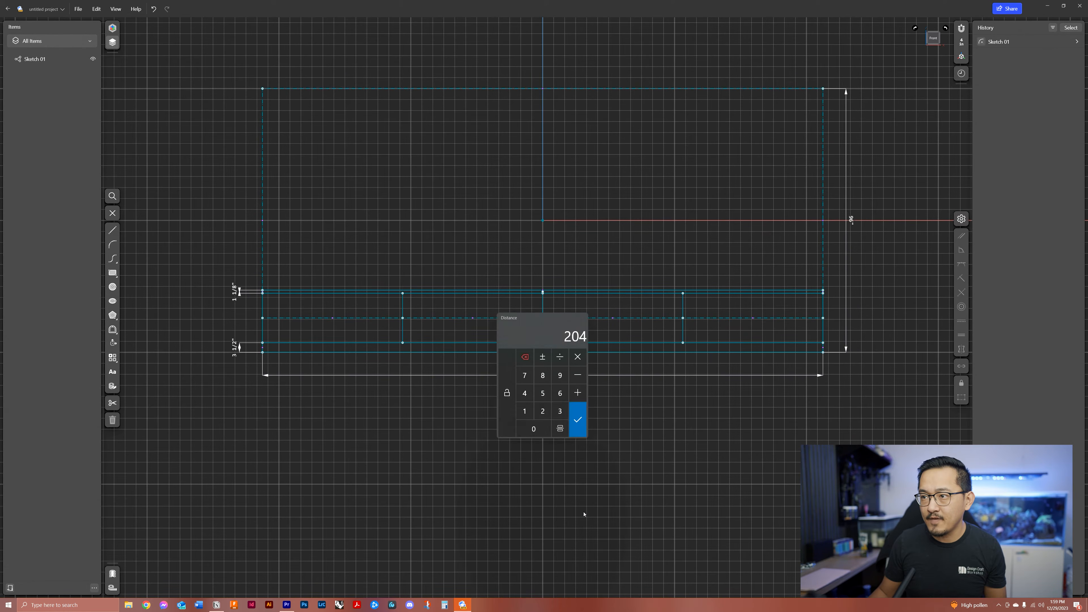
type("150")
key("Return")
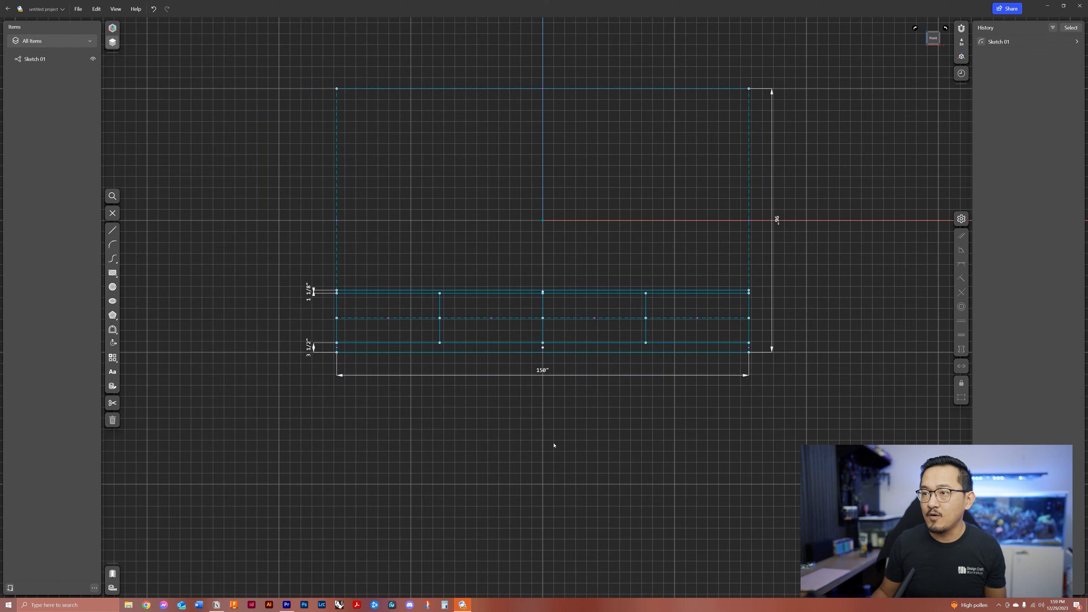
left_click(542, 372)
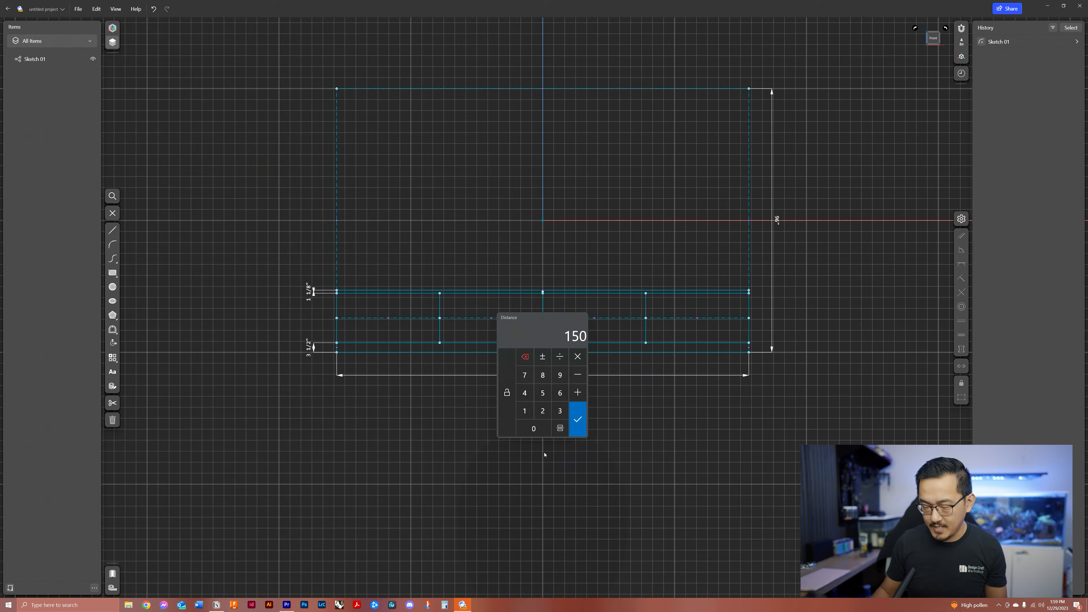
type("204")
key("Return")
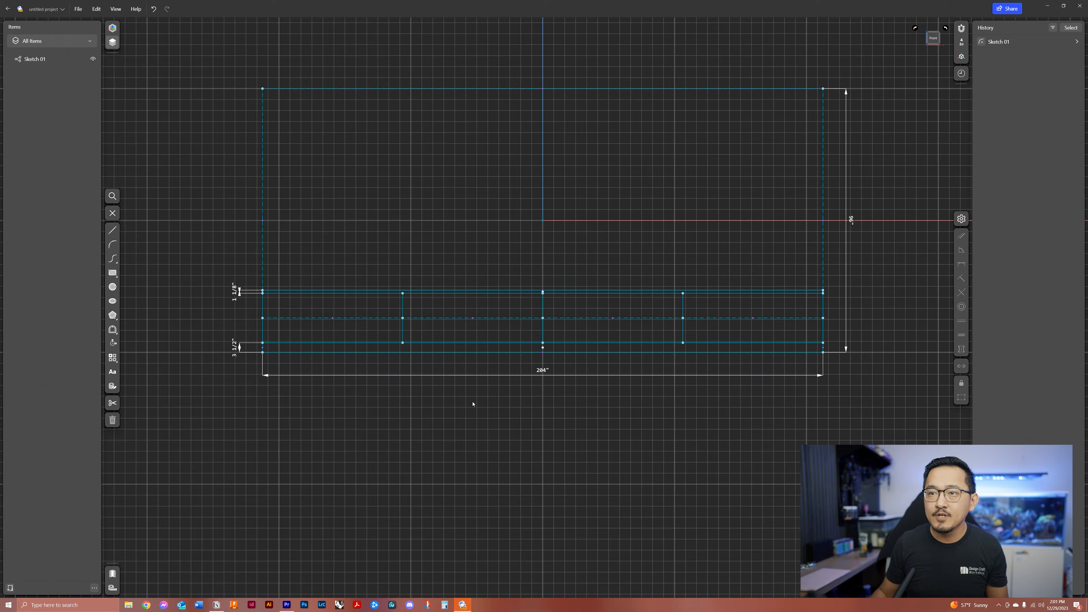
left_click(112, 230)
scroll(362, 278, "up", 3)
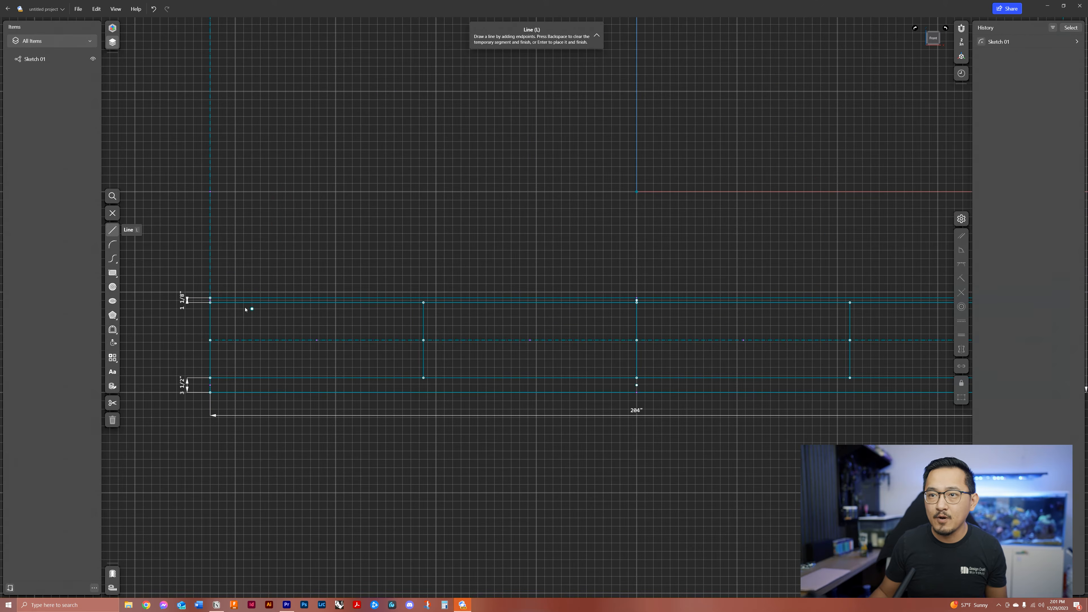
scroll(210, 314, "down", 3)
left_click(210, 314)
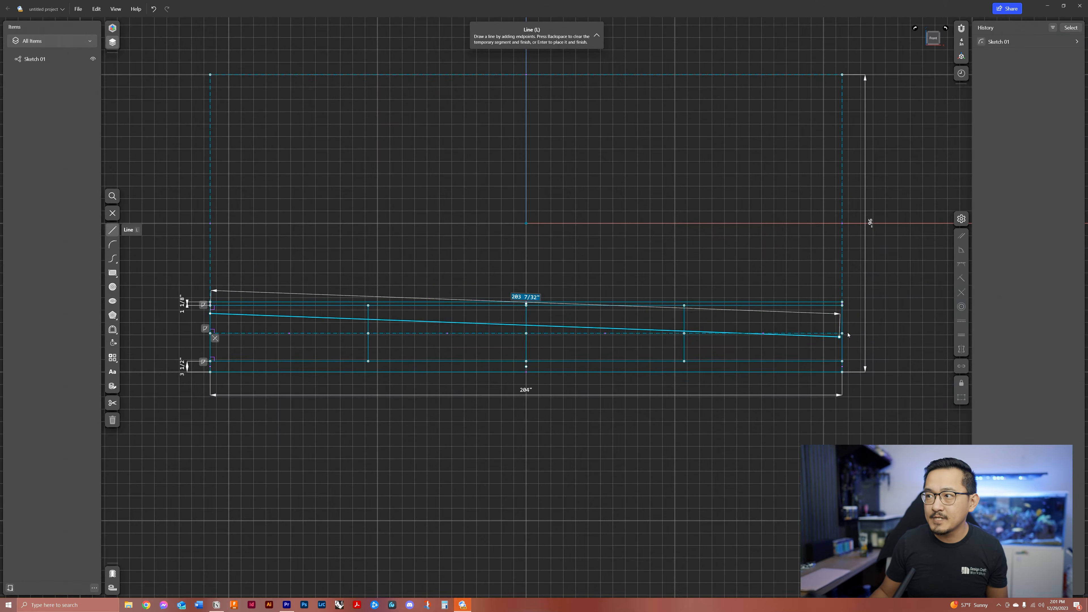
left_click(855, 314)
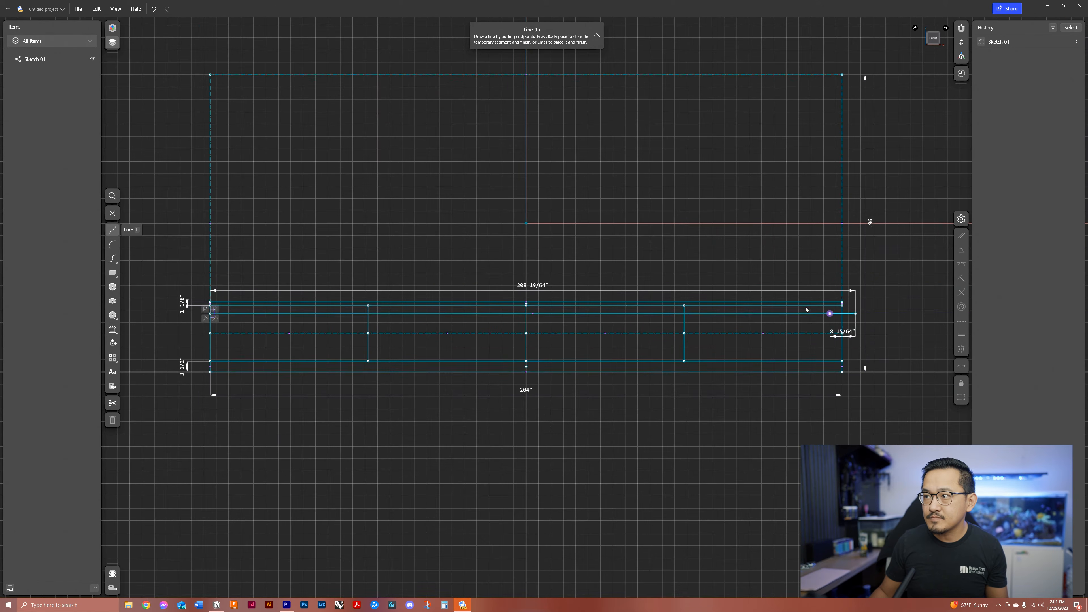
key("BackSpace")
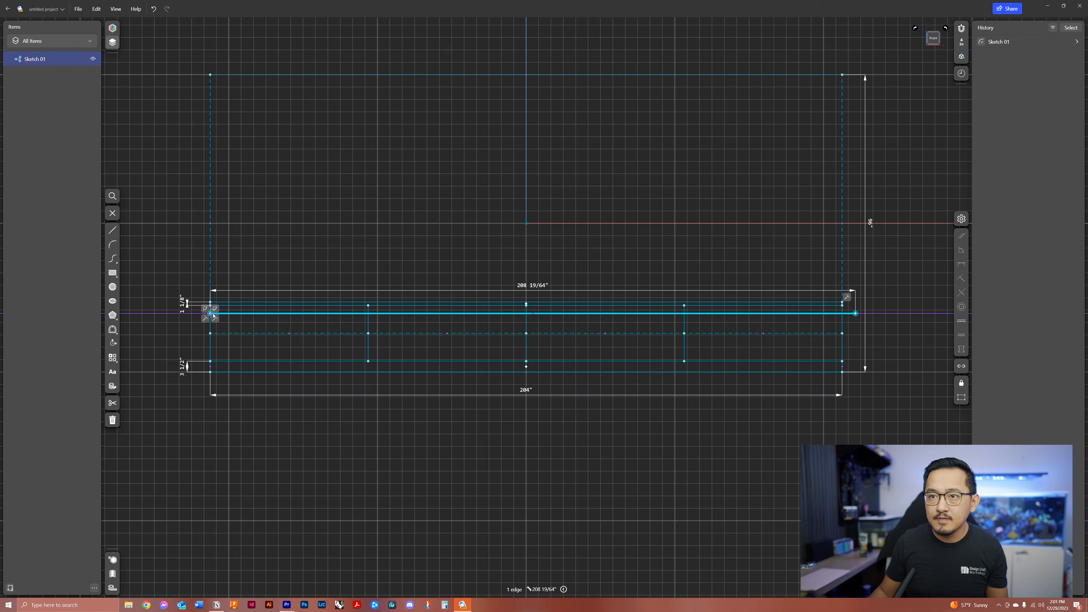
left_click_drag(210, 313, 192, 313)
key("ctrl+z")
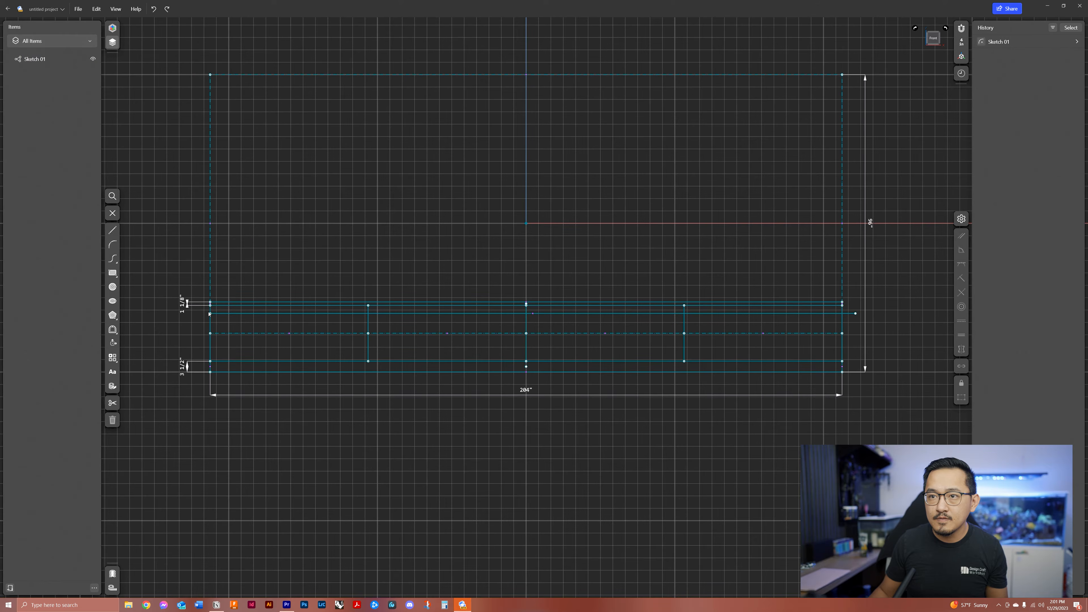
key("ctrl+z")
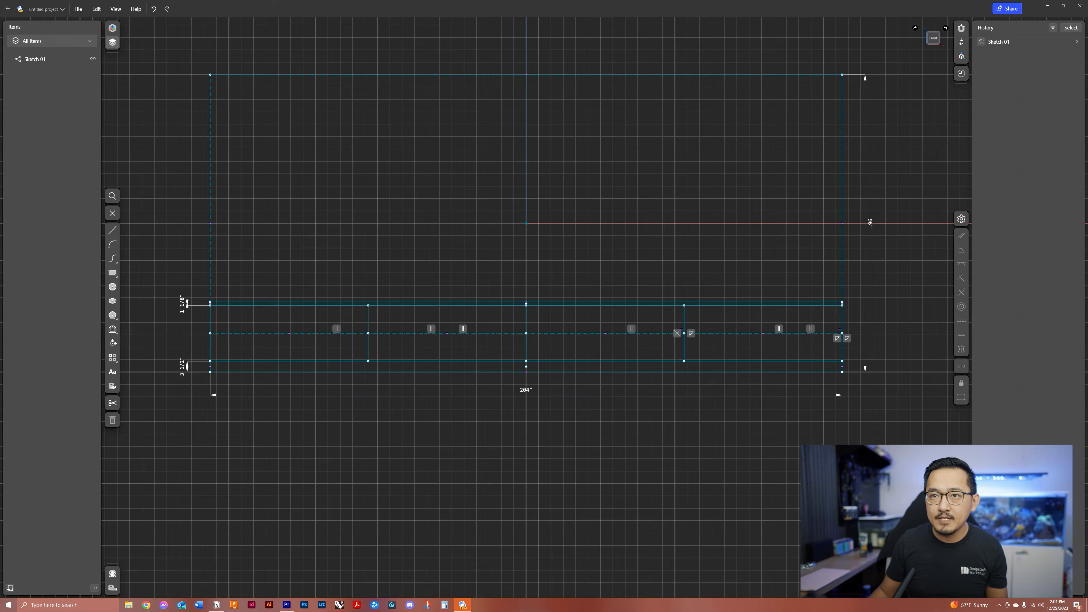
left_click(128, 232)
left_click(212, 314)
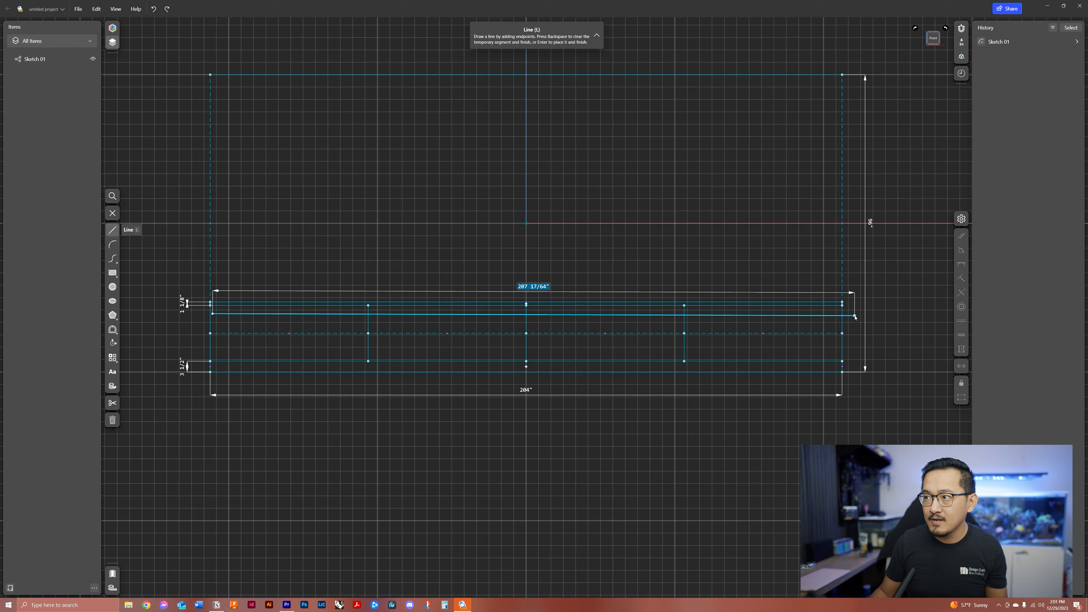
left_click(855, 315)
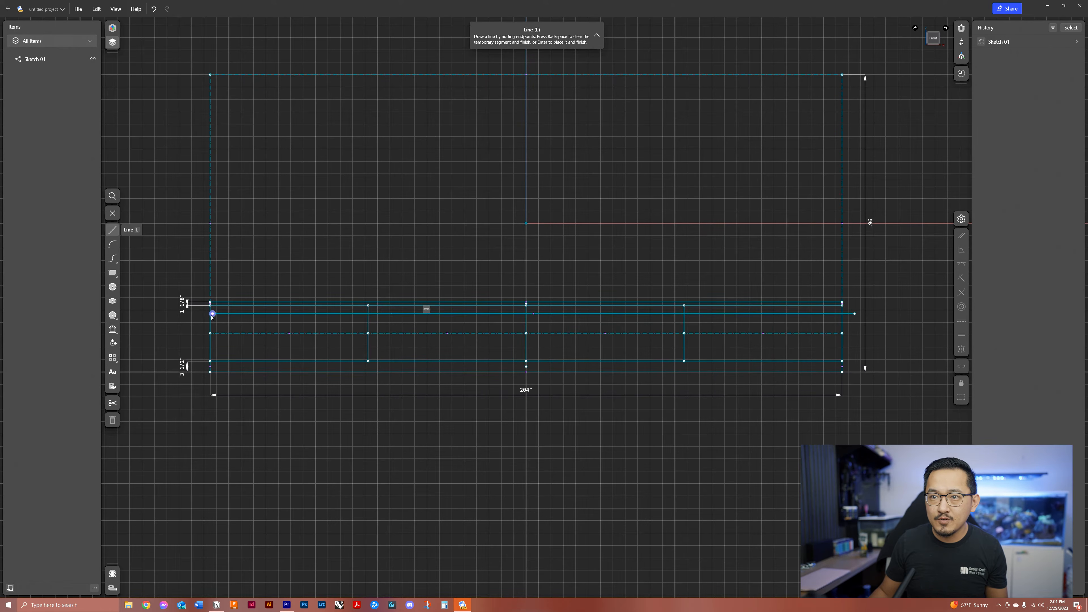
key("Escape")
mouse_move(210, 315)
left_mouse_down()
mouse_move(218, 294)
mouse_move(218, 352)
mouse_move(209, 330)
mouse_move(229, 336)
mouse_move(221, 360)
left_mouse_up()
key("ctrl+z")
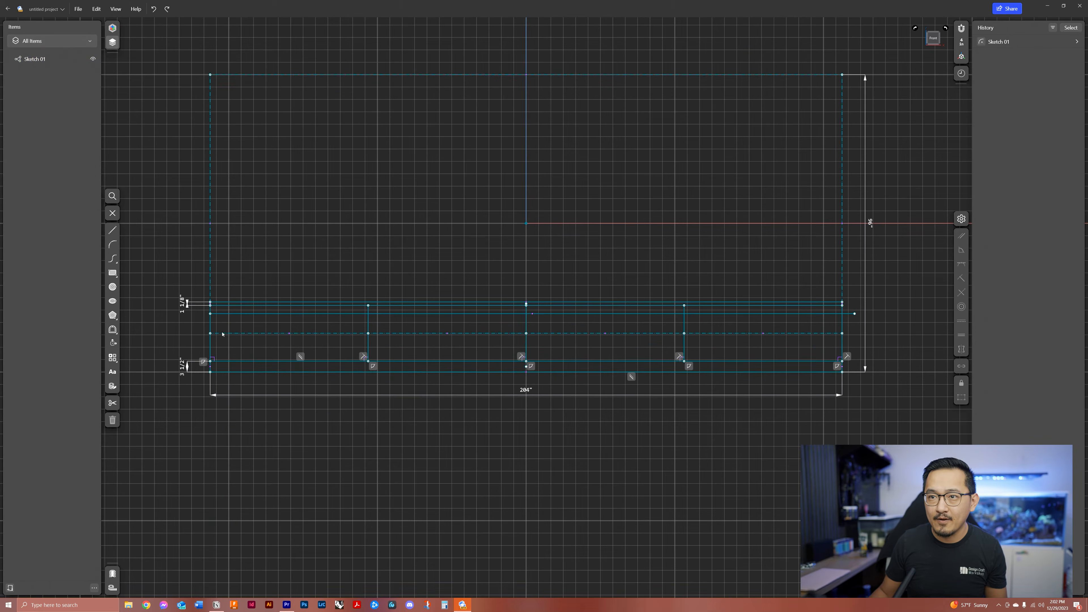
left_click(224, 315)
key("Delete")
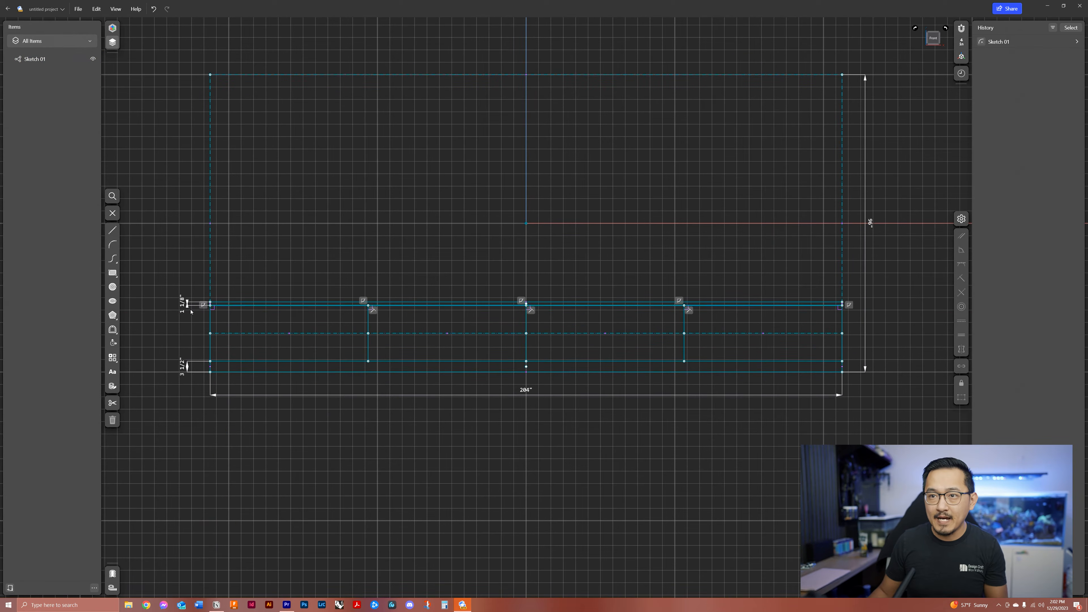
Step: Draw a horizontal line about 211 inches long just below the top rectangle, overshooting both cabinet sides, and make it a construction line
left_click(112, 230)
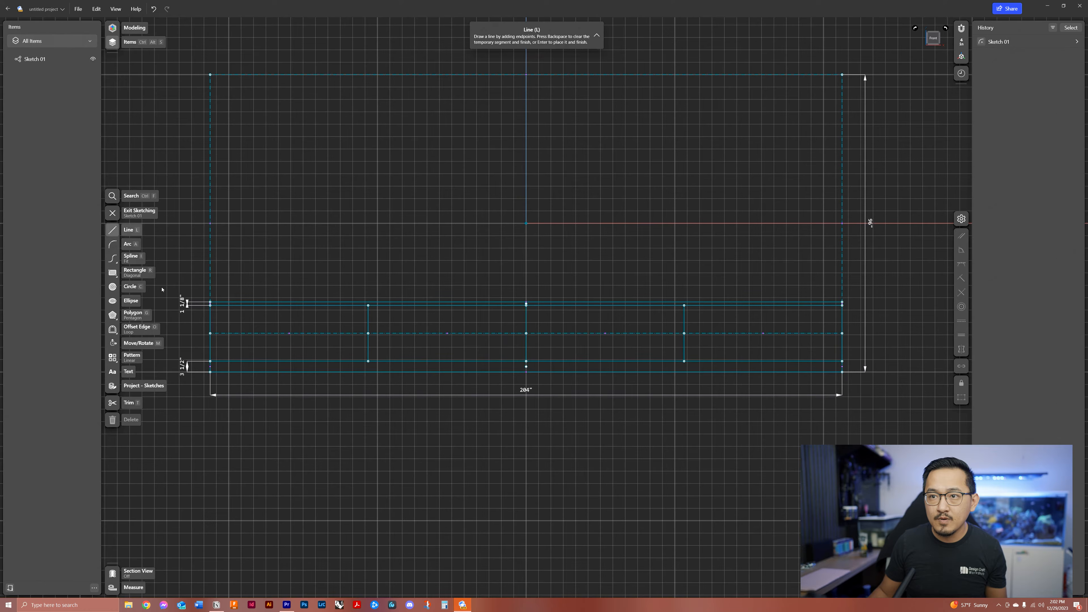
left_click(198, 315)
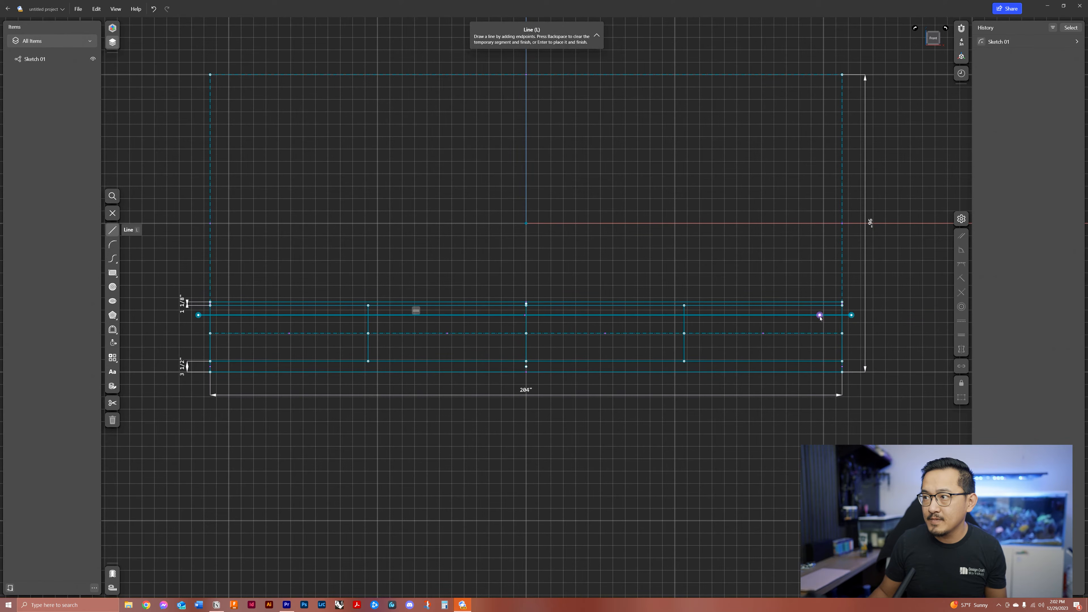
key("Return")
left_click(961, 398)
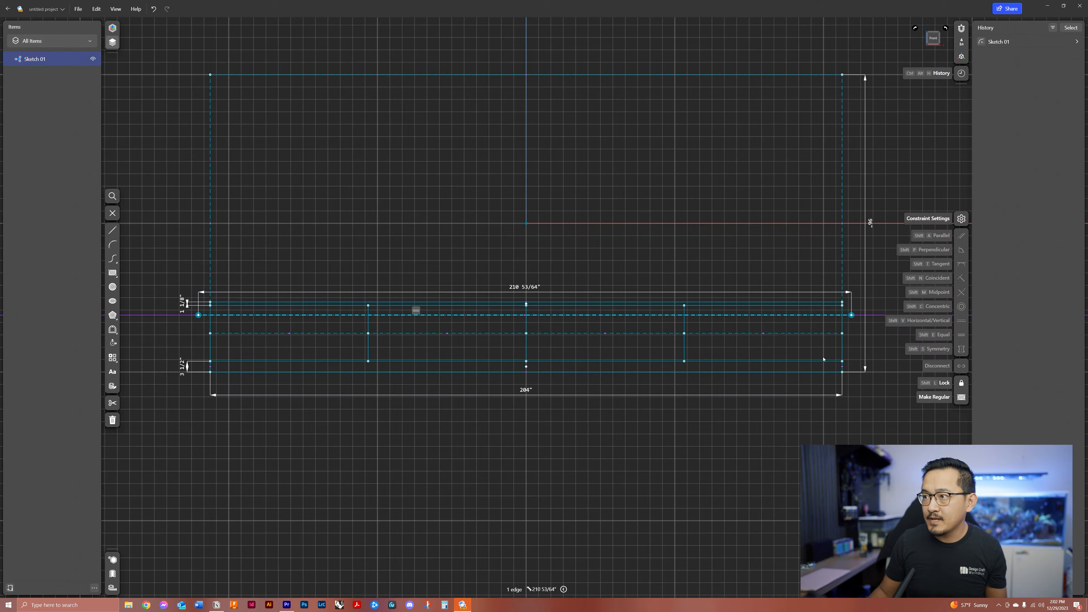
Step: Fix the distance between the top rectangle's lower edge and the new construction line at 3/4 inch
left_click(282, 303)
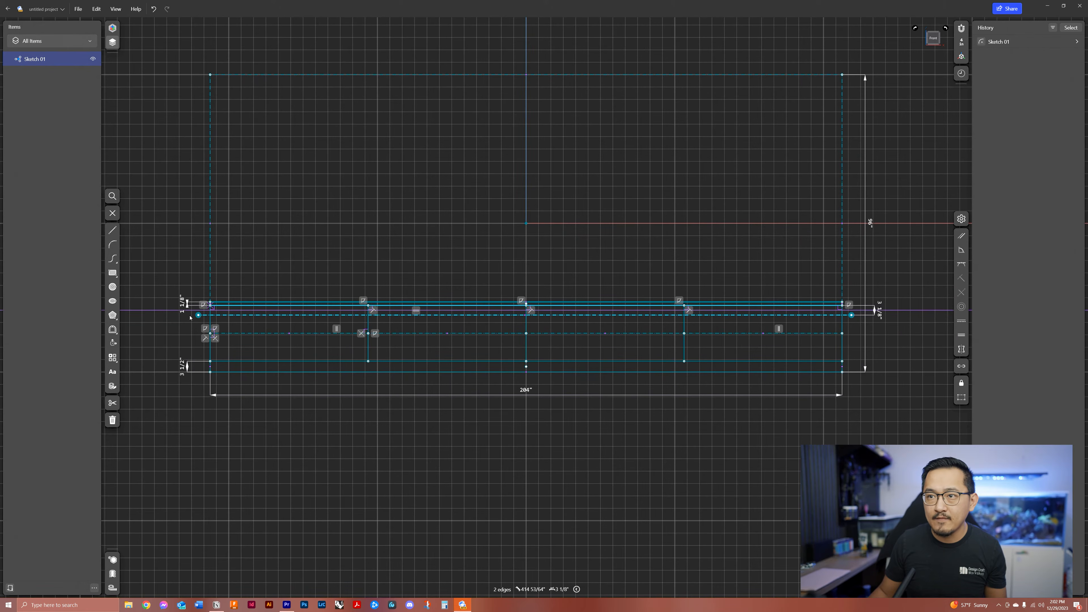
scroll(189, 318, "up", 3)
middle_click_drag(207, 321, 114, 318)
scroll(114, 317, "down", 3)
scroll(829, 306, "up", 3)
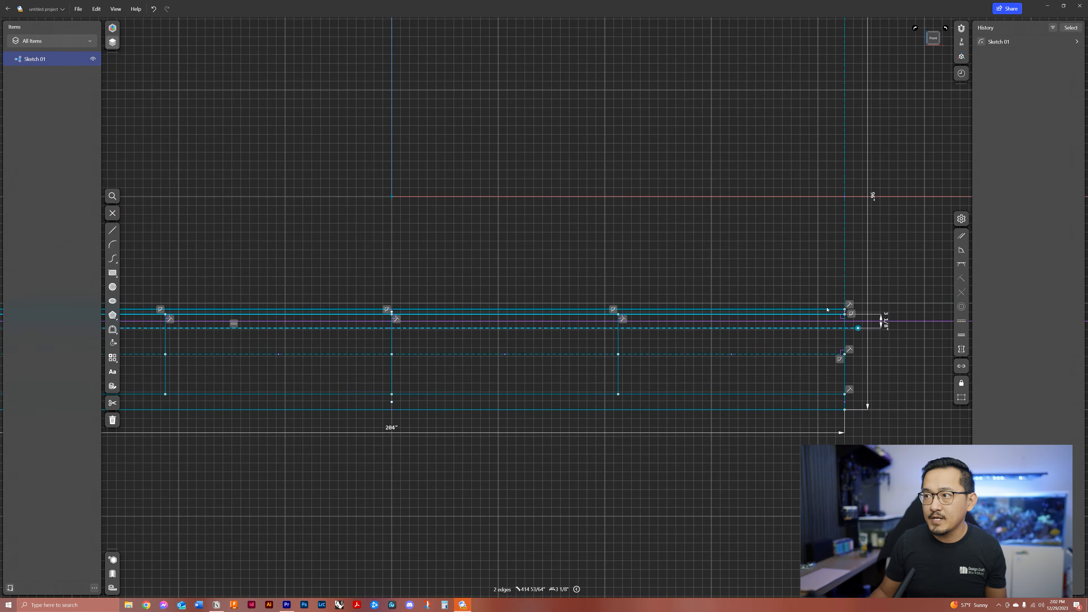
left_click(885, 328)
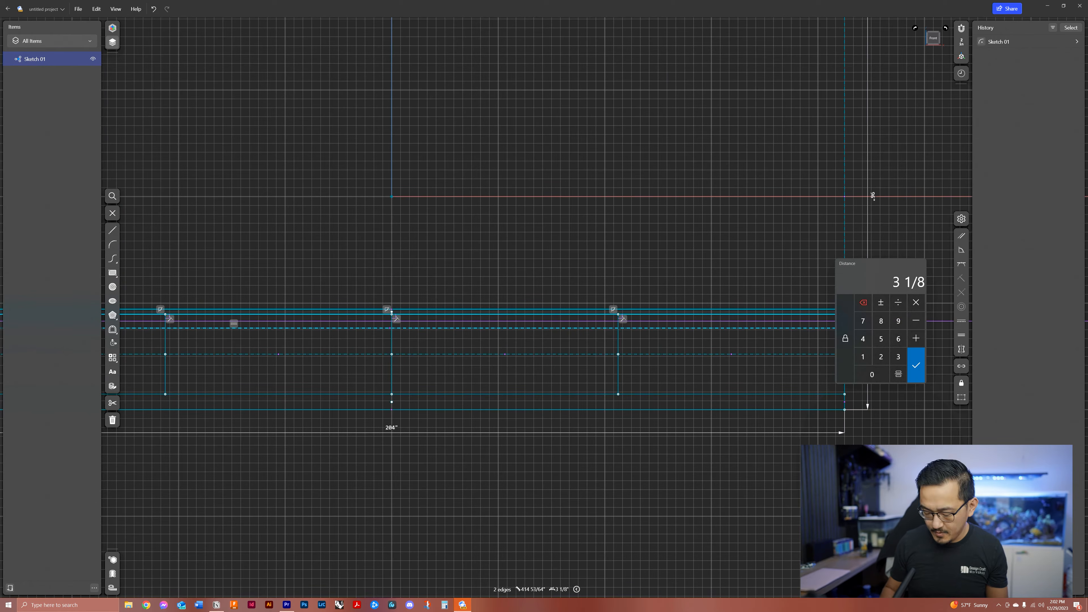
type("3/4")
key("Return")
left_click(886, 319)
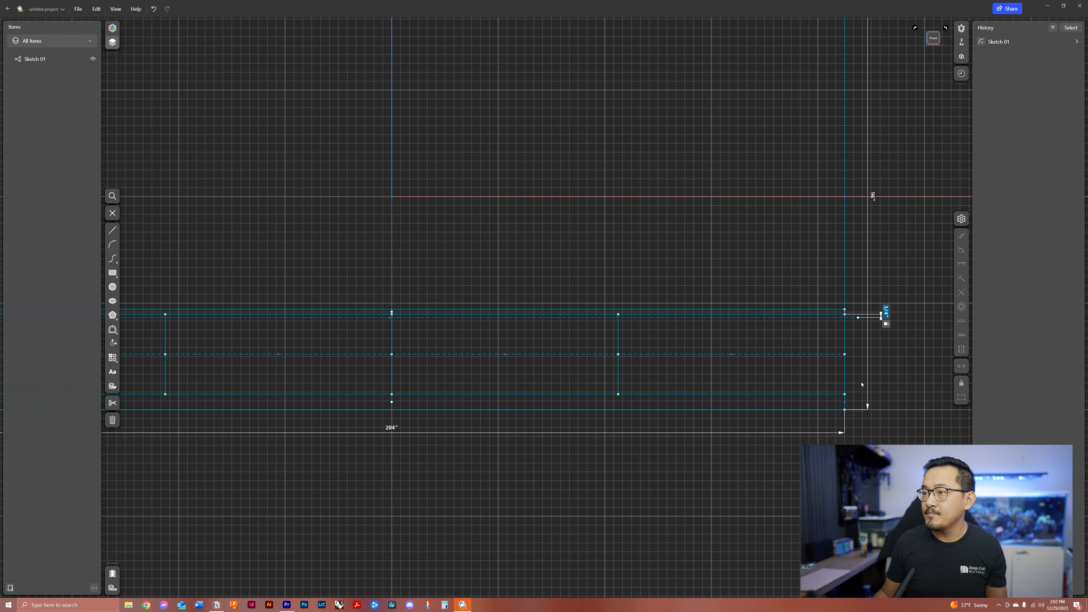
Step: Draw a horizontal construction line about 211 inches long just above the base rectangle and set it 3/4 inch from the base's upper edge
scroll(589, 277, "down", 2)
scroll(335, 311, "up", 3)
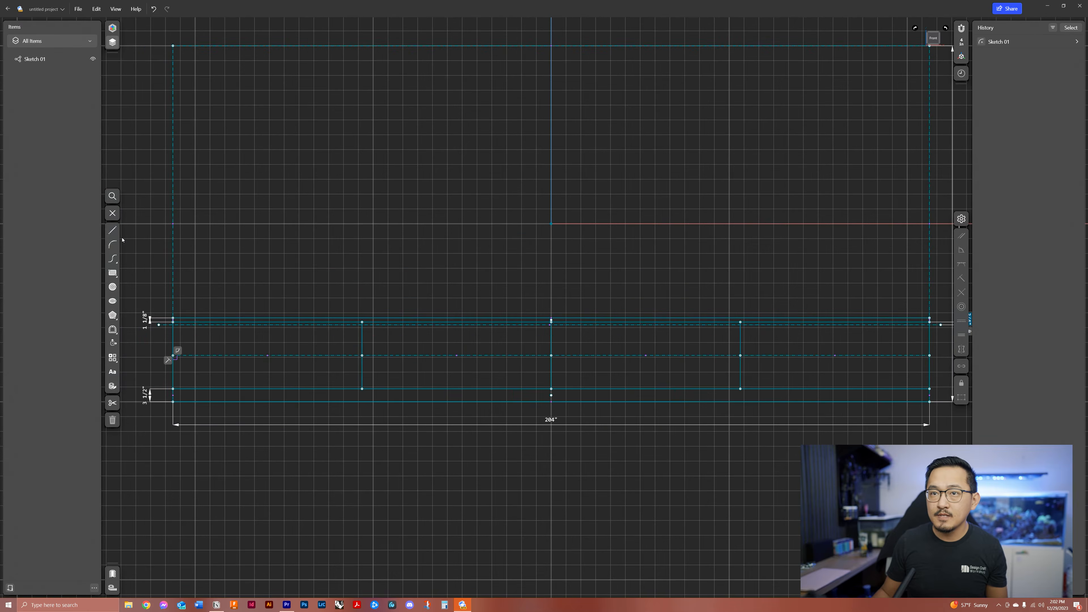
key("l")
middle_click_drag(208, 383, 253, 382)
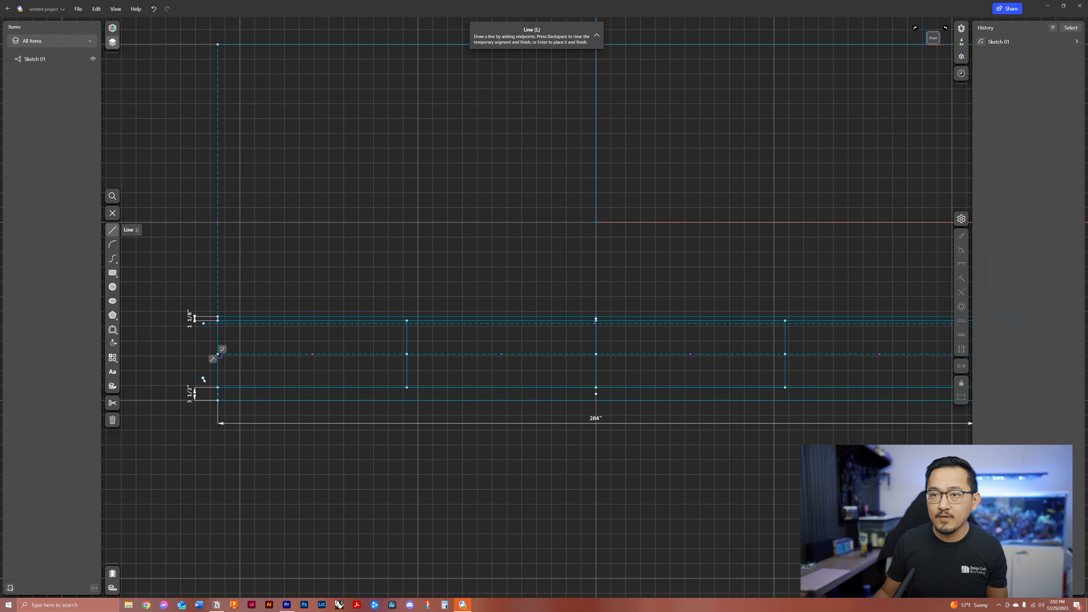
left_click(203, 379)
scroll(461, 382, "down", 1)
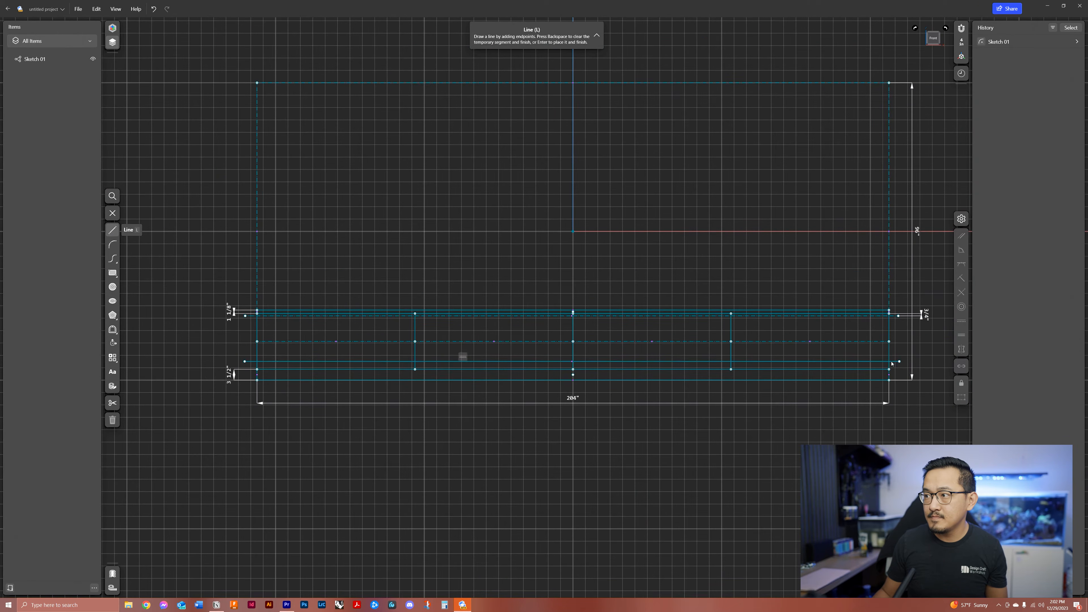
key("Return")
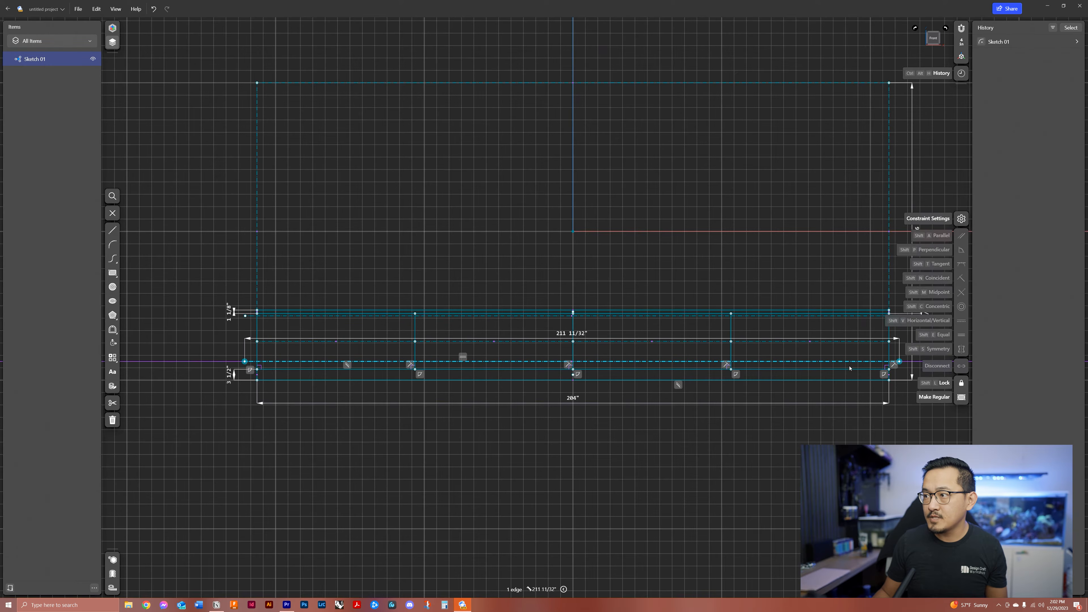
left_click(850, 370)
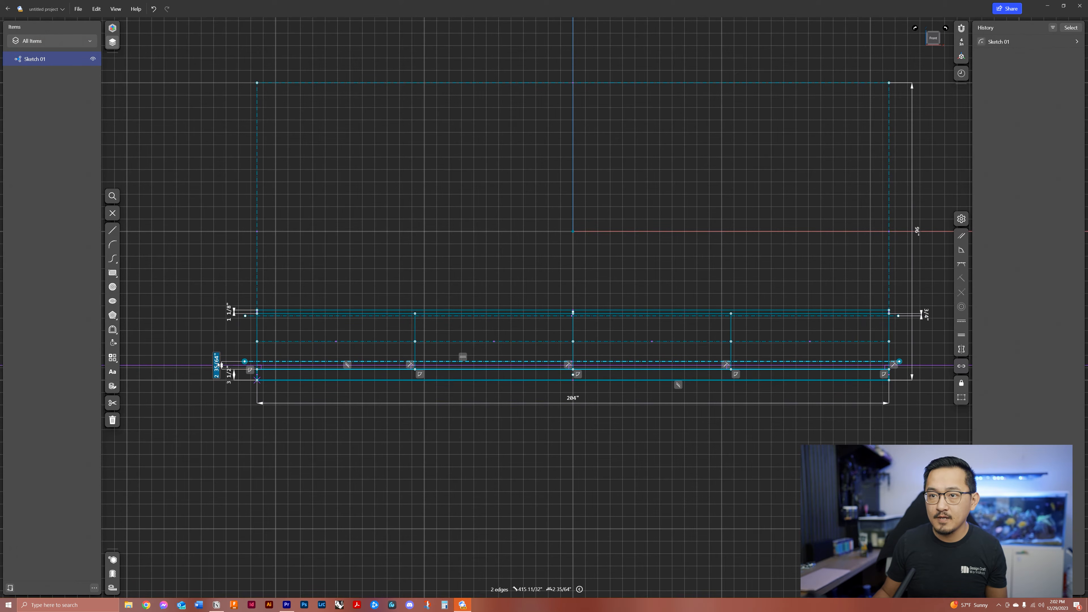
key("Return")
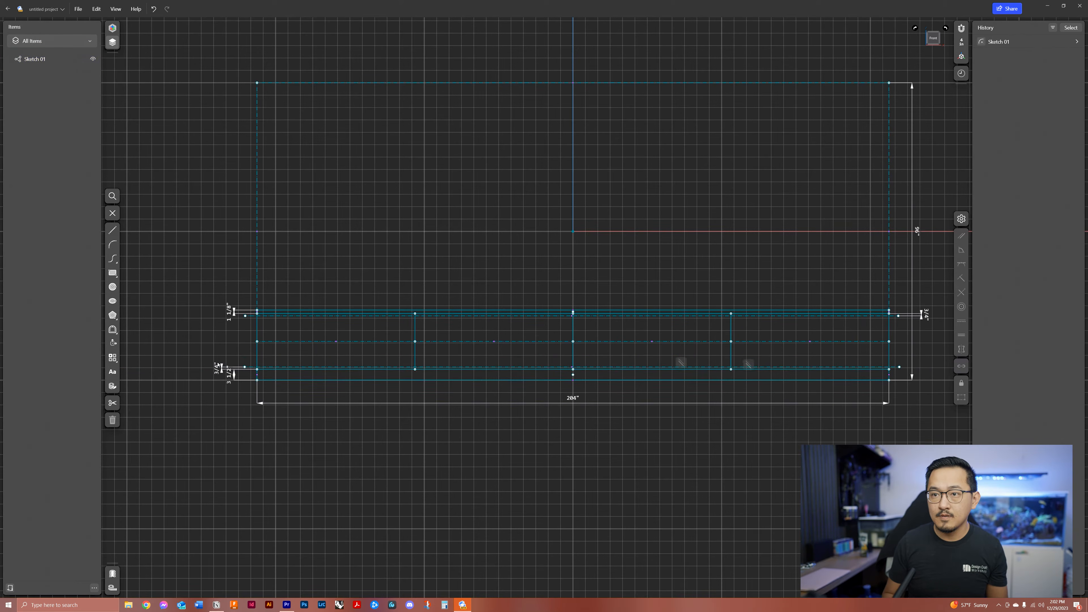
Step: Draw four rectangles about 16 1/2 inches high between the upper and lower construction lines, one per bay, with gaps beside the dividers
scroll(256, 341, "up", 1)
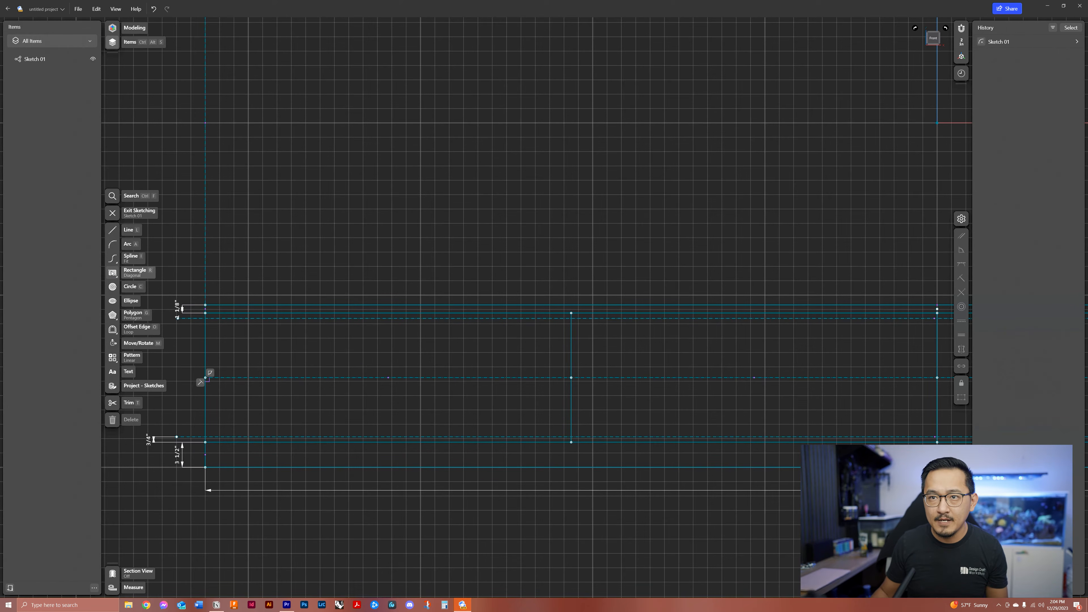
left_click(113, 230)
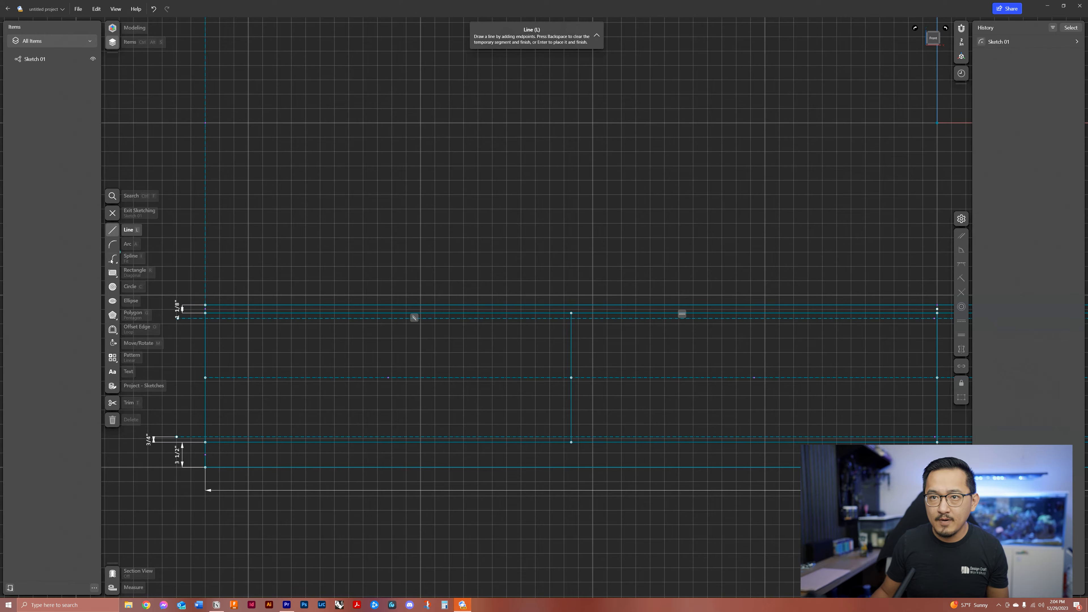
left_click(112, 273)
mouse_move(217, 319)
left_mouse_down()
mouse_move(413, 404)
mouse_move(561, 436)
left_mouse_up()
left_click_drag(583, 319, 927, 437)
middle_click_drag(927, 437, 163, 376)
left_click_drag(189, 260, 527, 377)
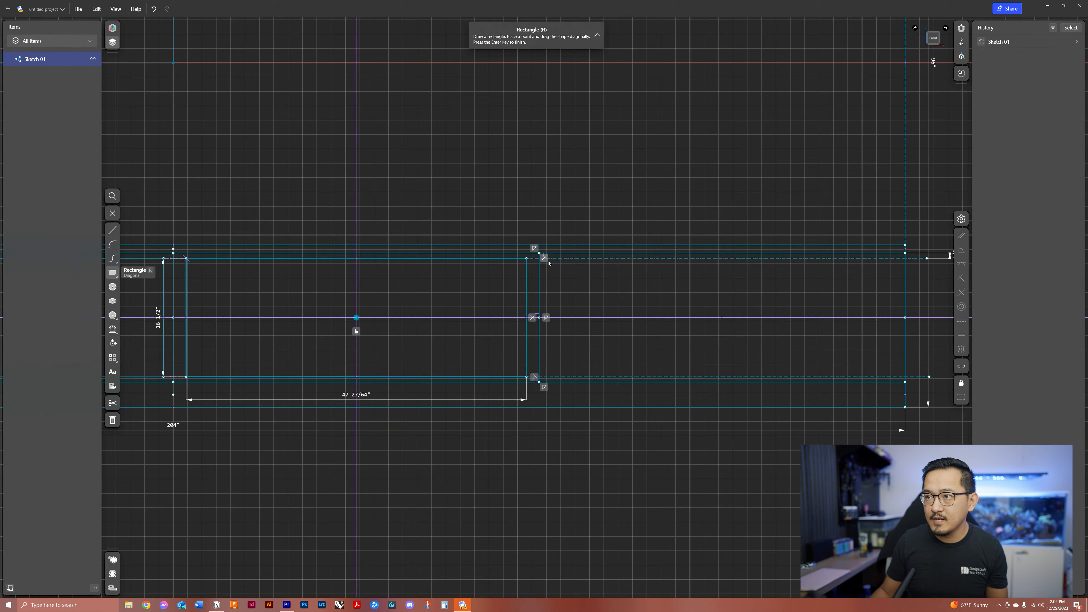
left_click_drag(551, 258, 665, 308)
left_click_drag(735, 333, 895, 377)
key("Escape")
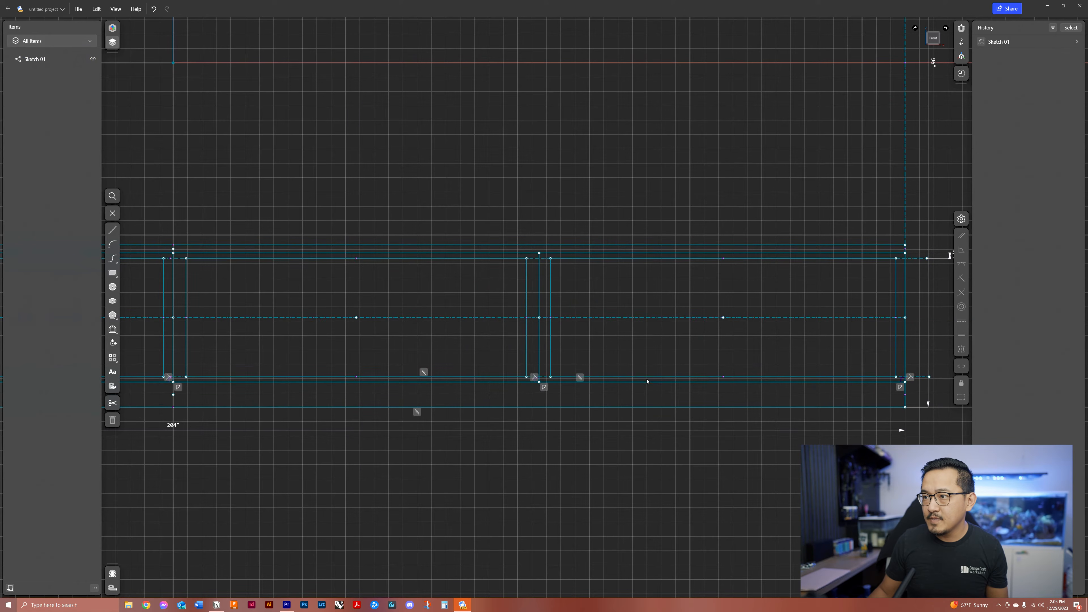
Step: Try a 2 inch distance between the lower construction line and the base rectangle's upper edge, and undo it
left_click(629, 378)
left_click(629, 382)
middle_click_drag(710, 387, 359, 382)
left_click(661, 384)
left_click(577, 373)
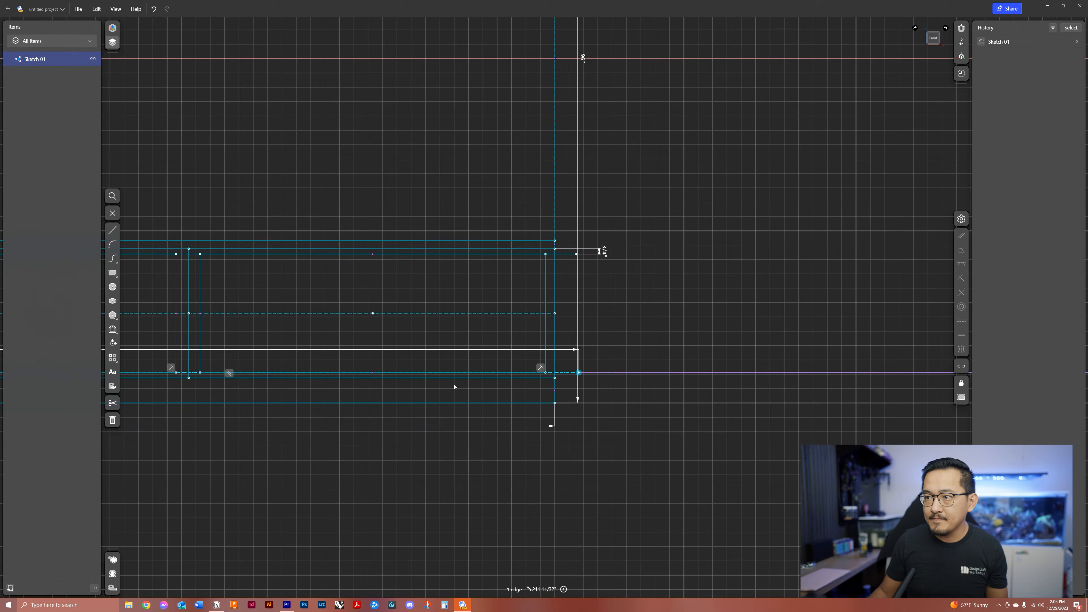
left_click(494, 378)
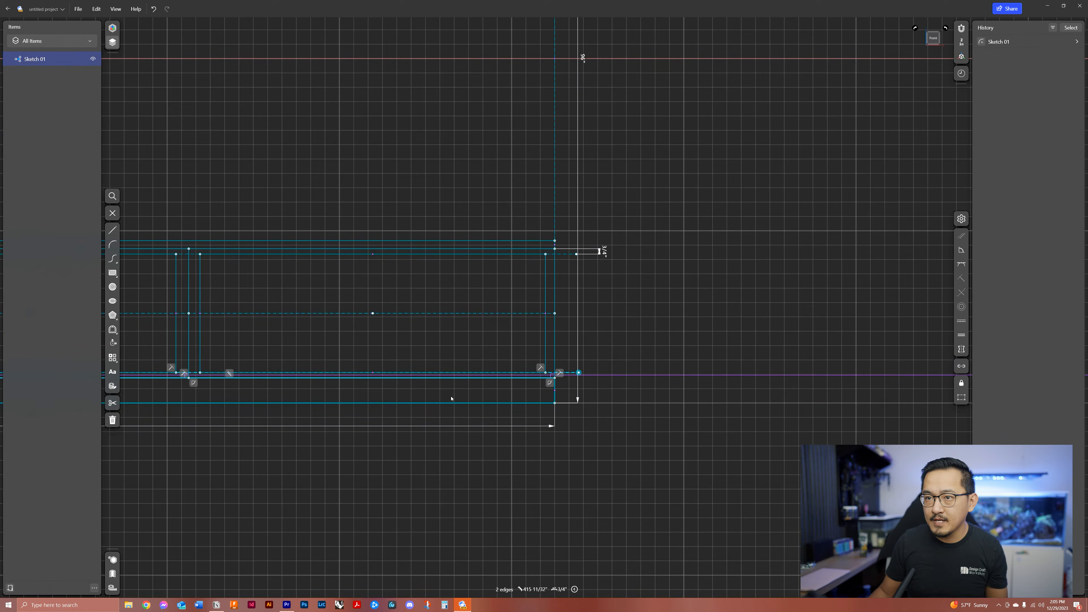
middle_click_drag(155, 389, 783, 401)
scroll(653, 389, "down", 5)
middle_click_drag(296, 387, 770, 406)
scroll(450, 406, "up", 4)
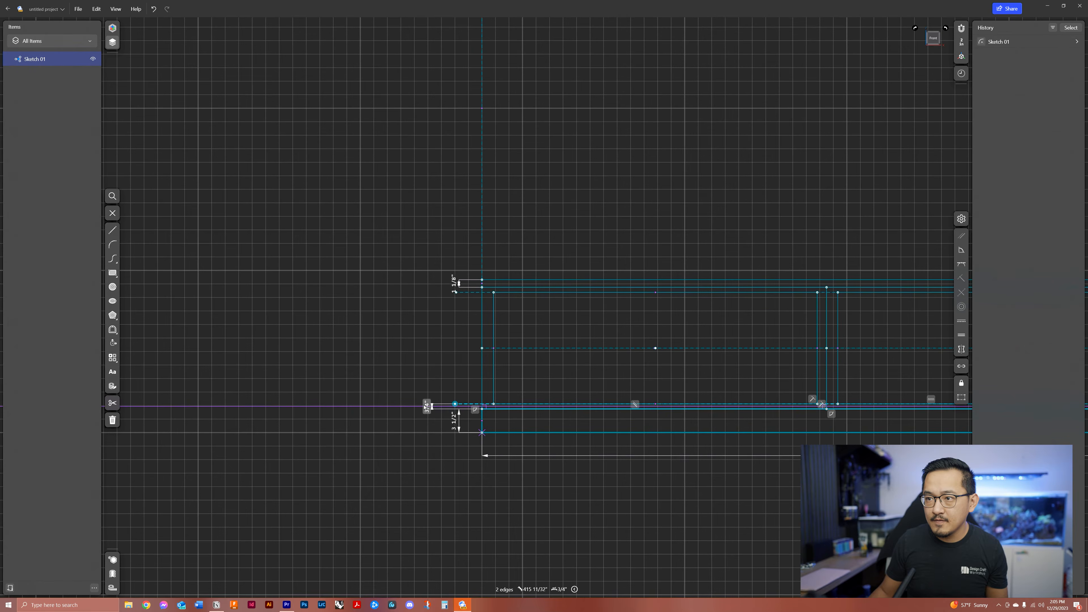
left_click(427, 412)
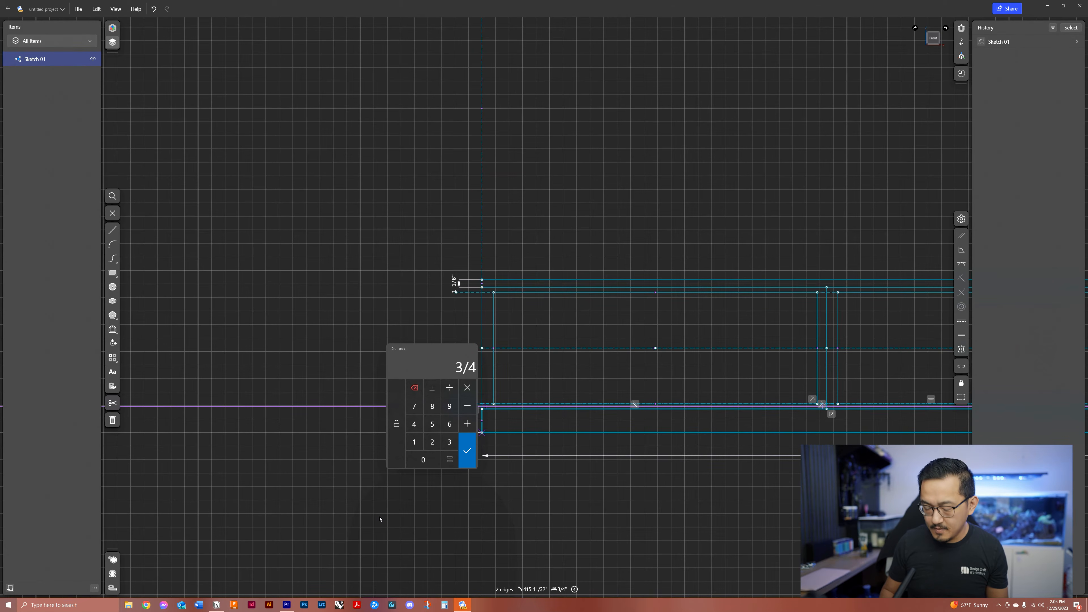
type("2")
key("Return")
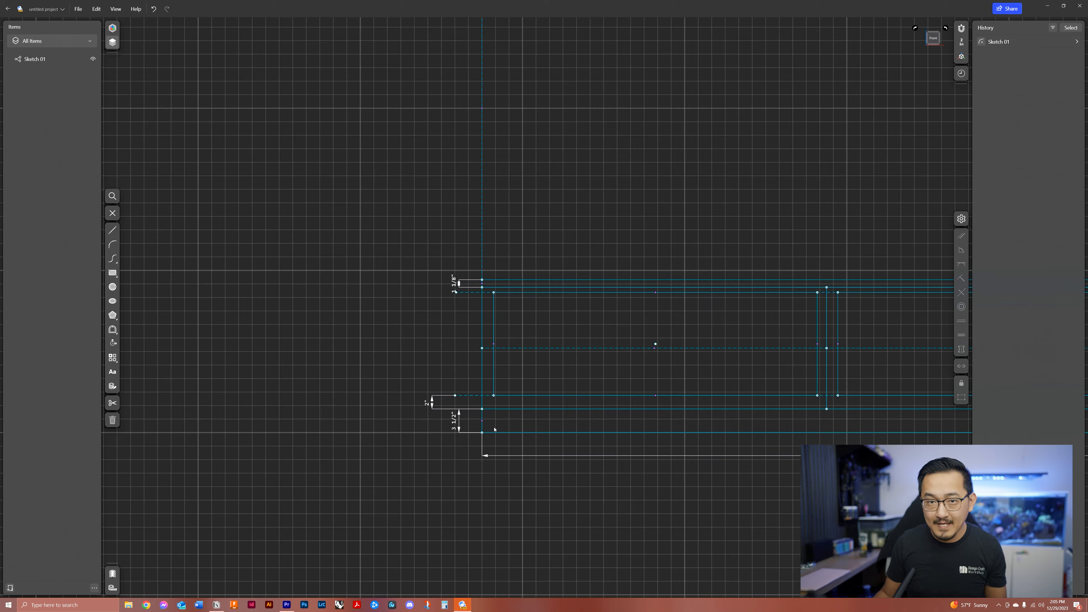
key("ctrl+z")
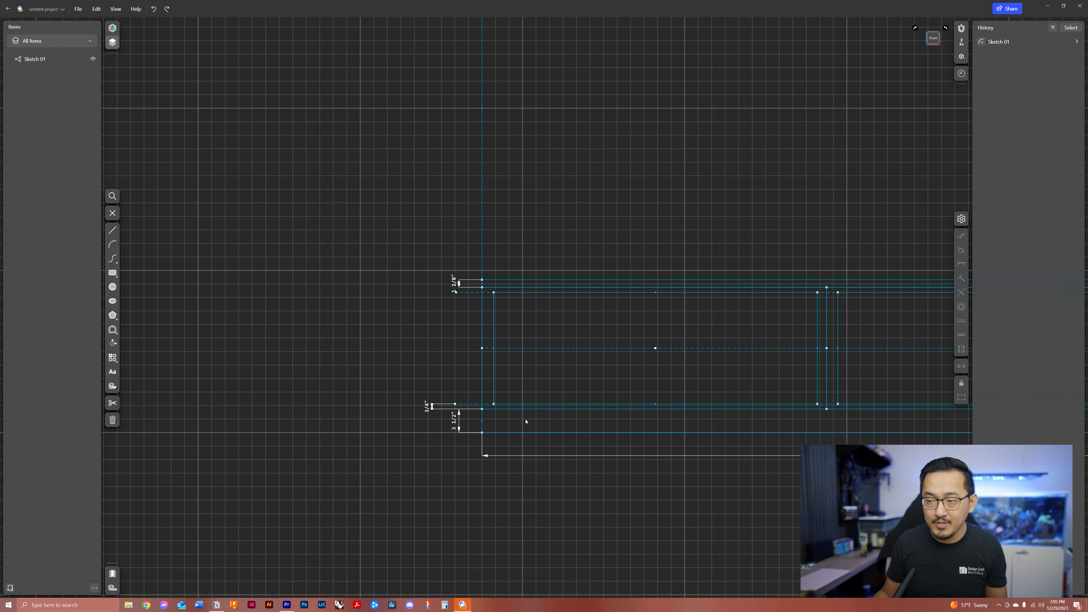
Step: Fix the gap between the cabinet's left side and the first front rectangle's left edge at 3/4 inch
middle_click_drag(548, 404, 429, 419)
scroll(445, 398, "up", 3)
left_click(306, 387)
left_click(321, 385)
left_click(320, 495)
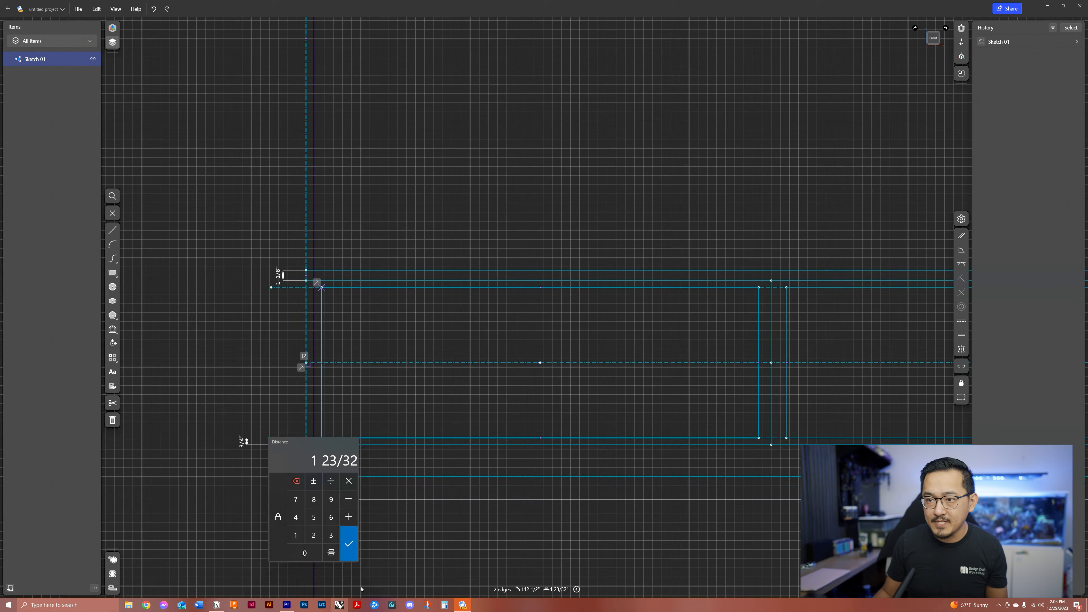
left_click(421, 545)
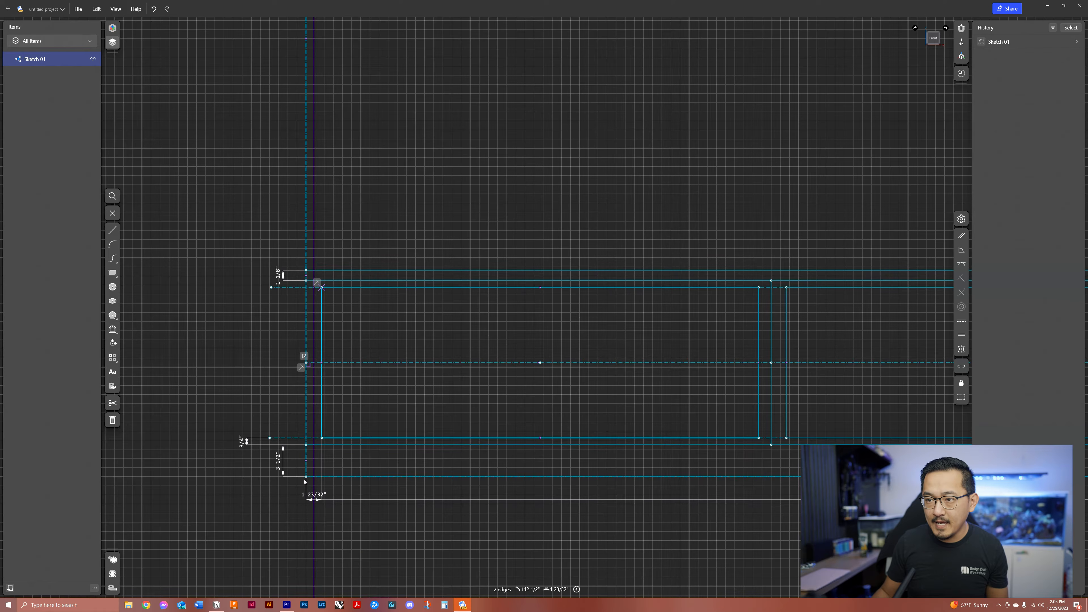
type("0 3/4")
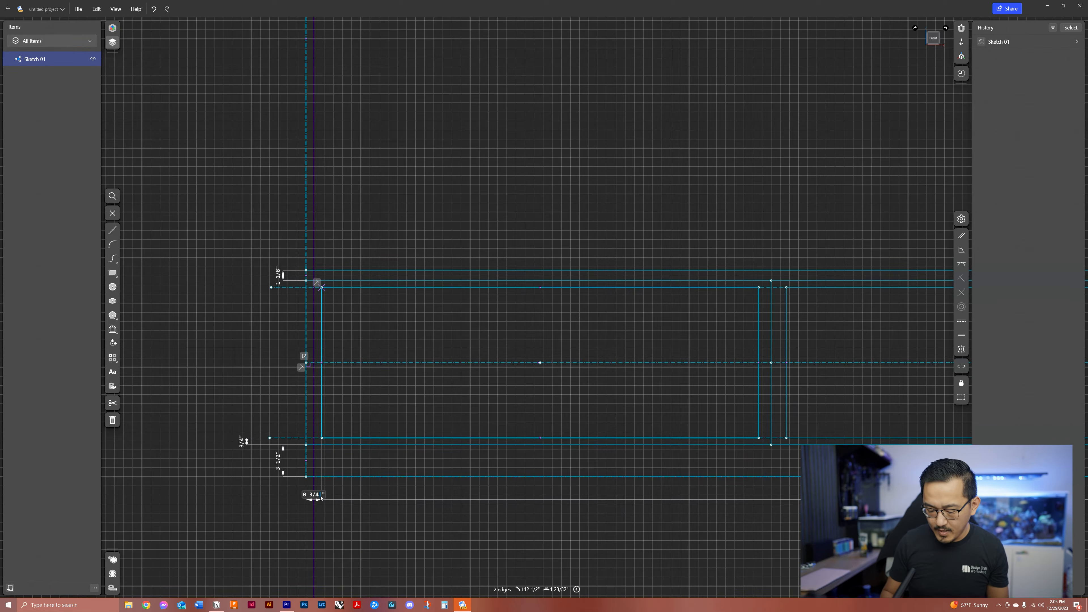
key("Return")
Step: Set the gaps between the leftmost divider line and the front rectangle edges on both sides to 3/4 inch
middle_click_drag(747, 351, 502, 335)
scroll(503, 335, "down", 2)
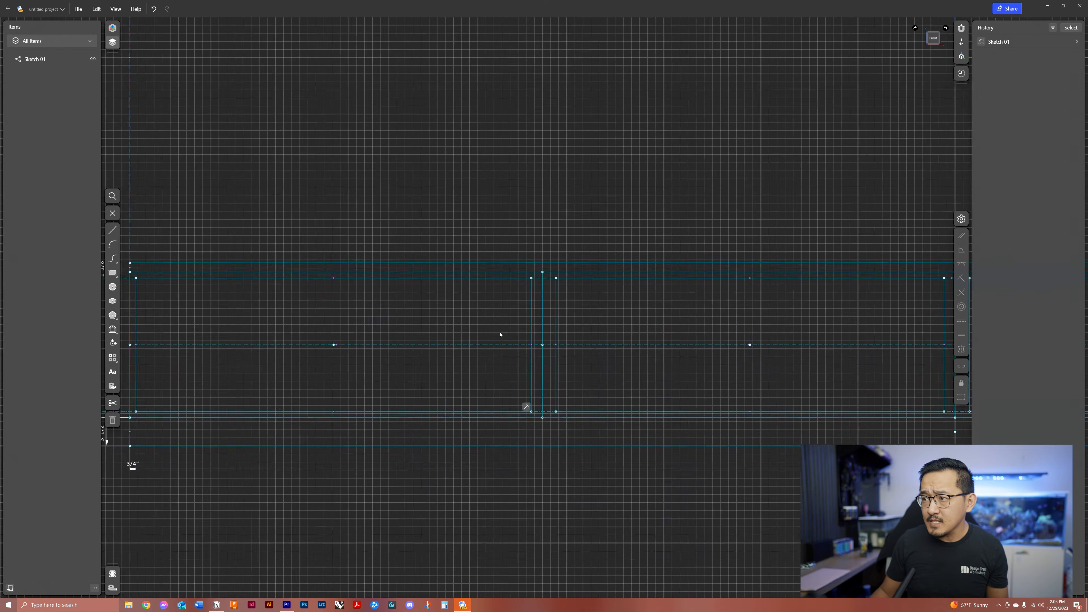
left_click(521, 364)
left_click(528, 368)
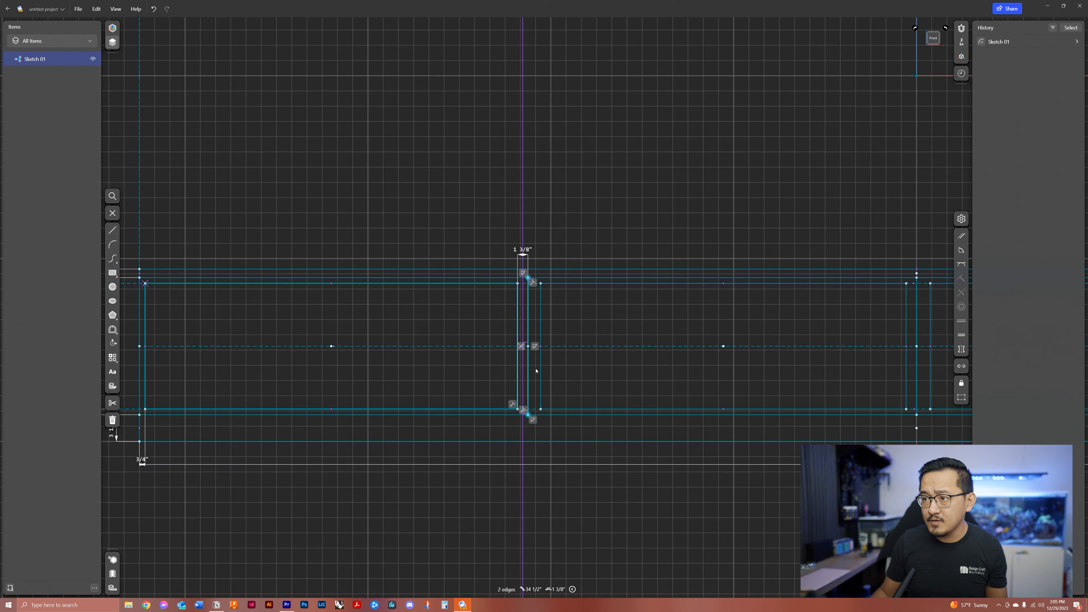
left_click(522, 250)
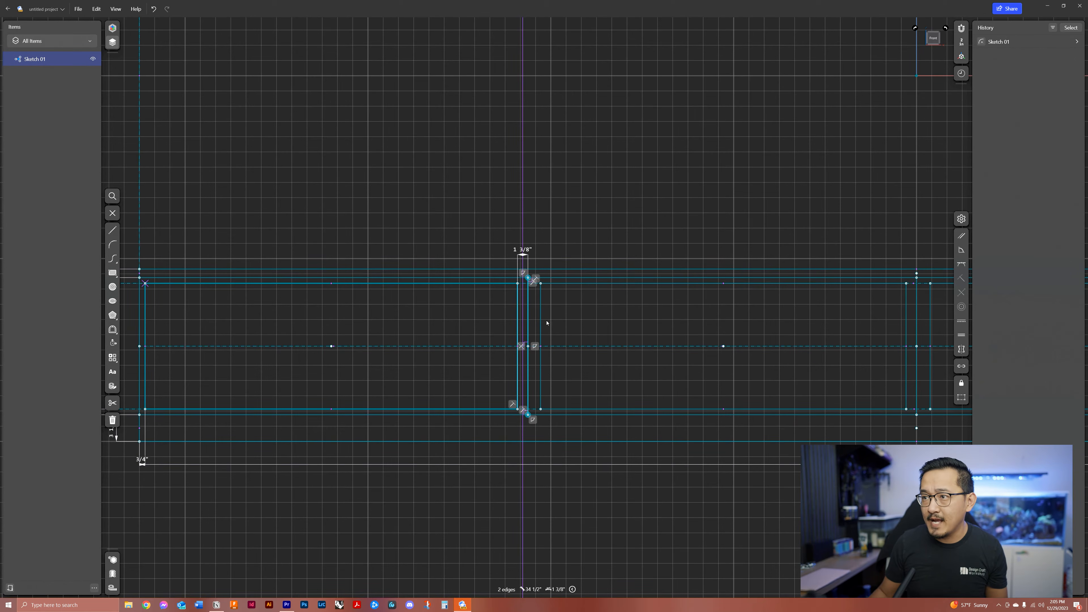
left_click(528, 253)
type("4/")
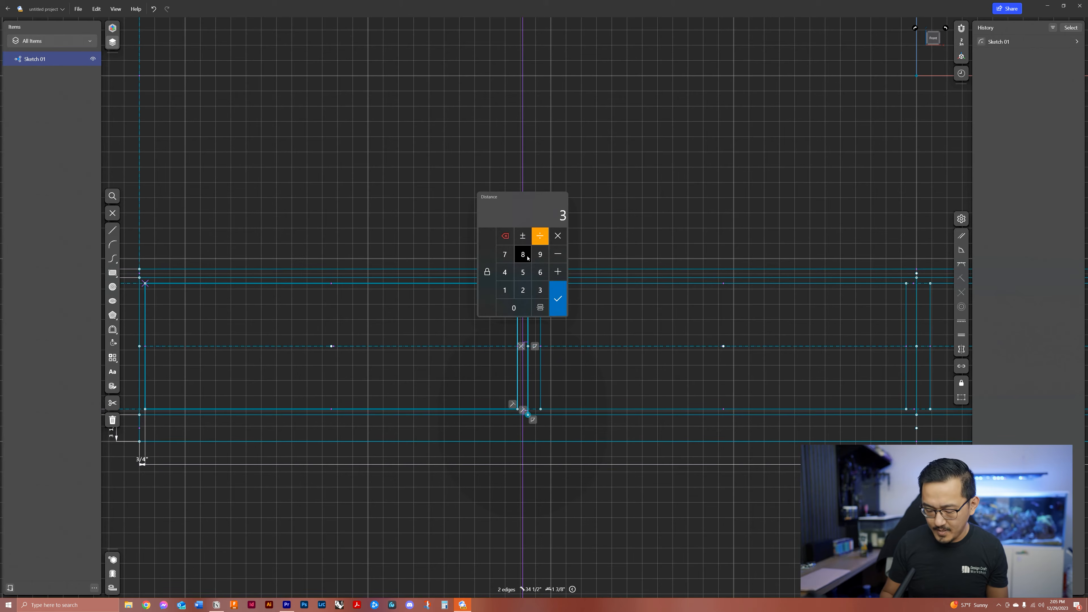
key("Return")
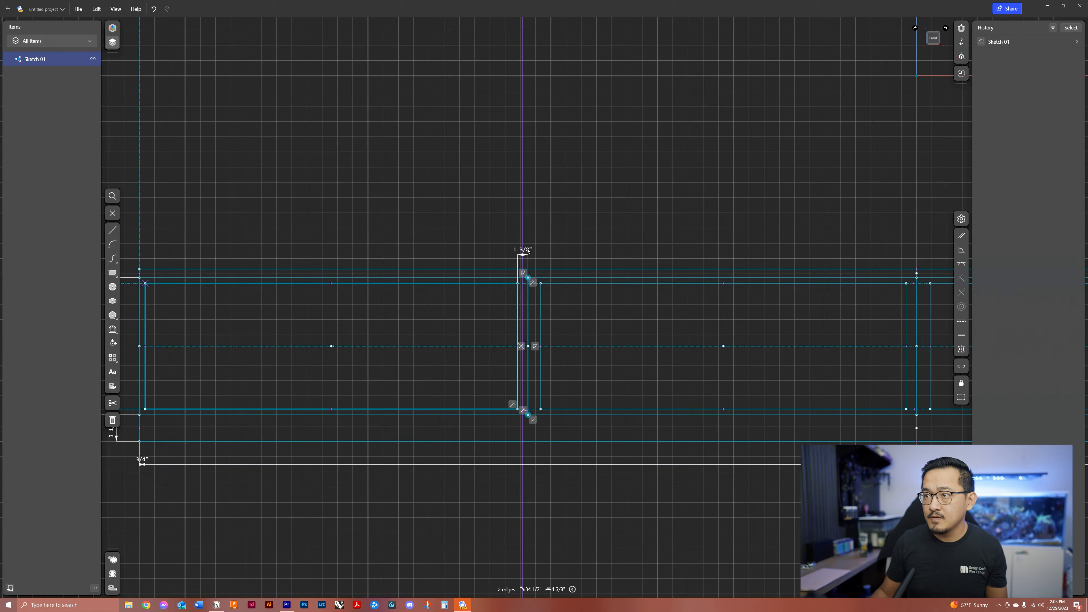
scroll(541, 311, "up", 2)
left_click(524, 333)
left_click(540, 309)
key("Return")
Step: Set the gaps between the center divider line and the adjacent front rectangle edges to 3/4 inch on each side
scroll(337, 341, "down", 3)
left_click(609, 352)
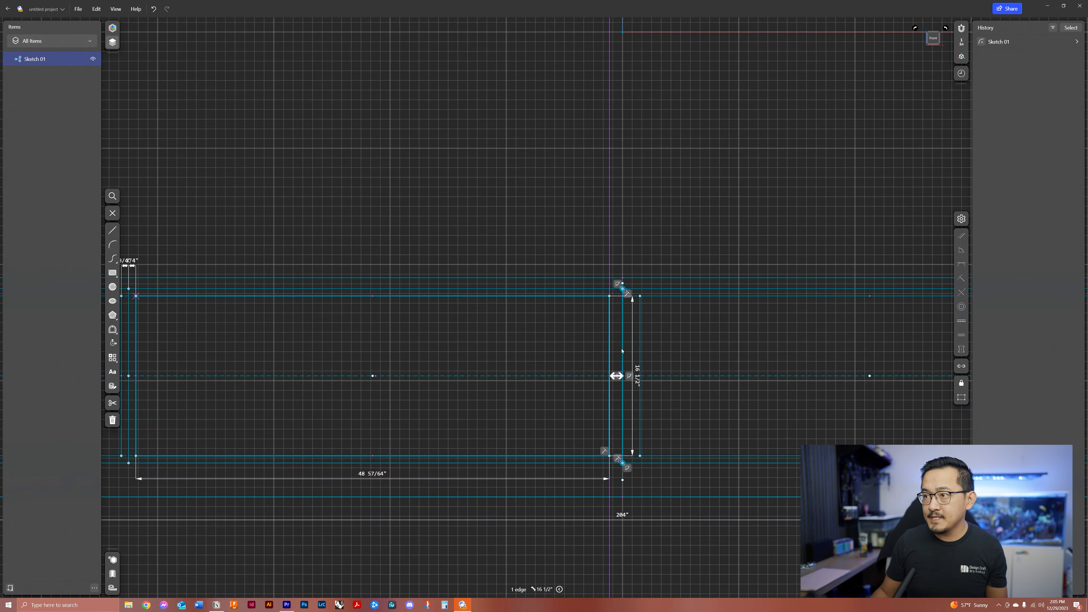
left_click(622, 350)
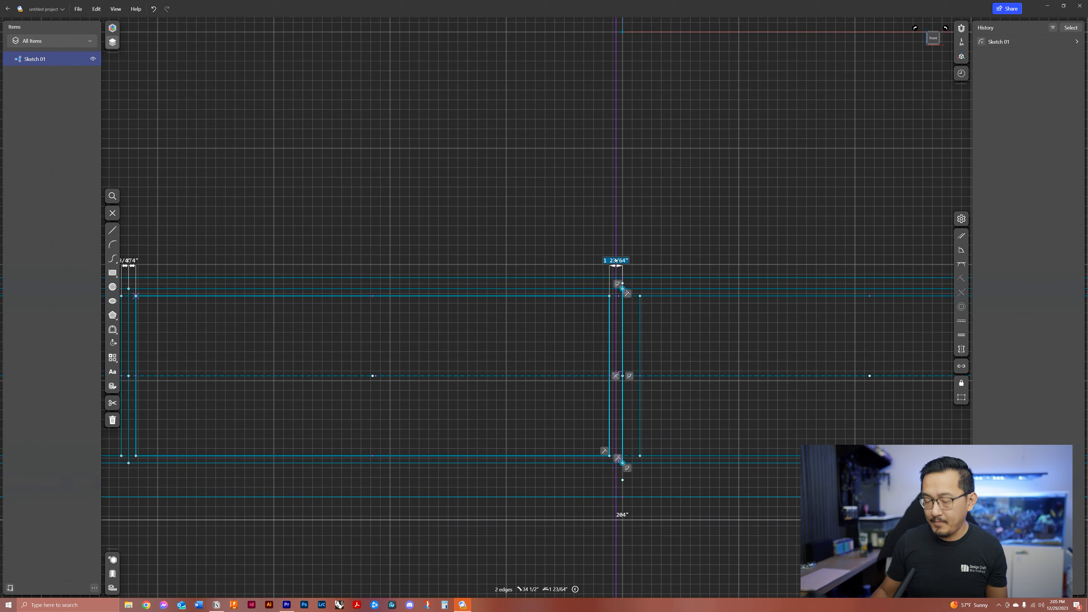
key("Return")
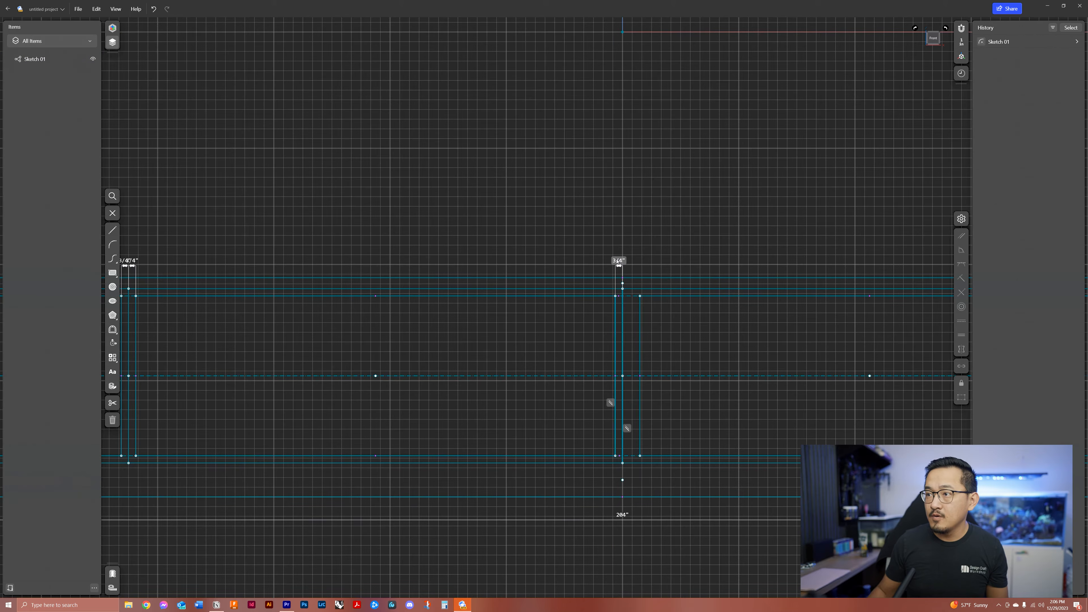
left_click(639, 327)
left_click(623, 300)
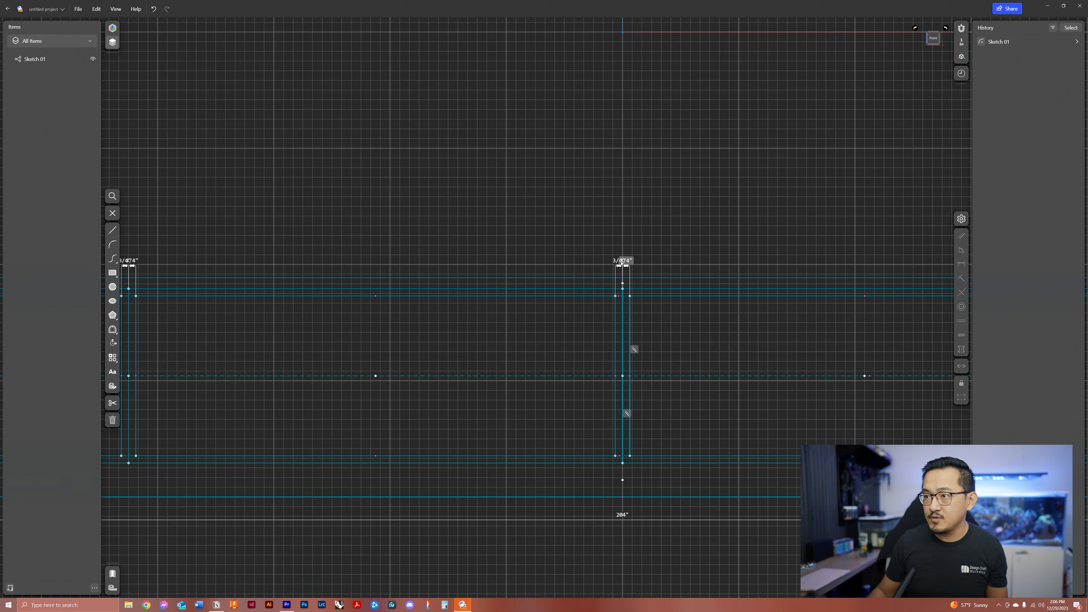
Step: Set the gaps on both sides of the rightmost divider line to 3/4 inch from the neighboring front rectangles
scroll(390, 298, "down", 5)
scroll(694, 326, "up", 5)
left_click(659, 299)
left_click(675, 303)
left_click(667, 211)
type("0 3/4")
key("Return")
left_click(691, 312)
left_click(676, 305)
left_click(685, 213)
type("0 3/4")
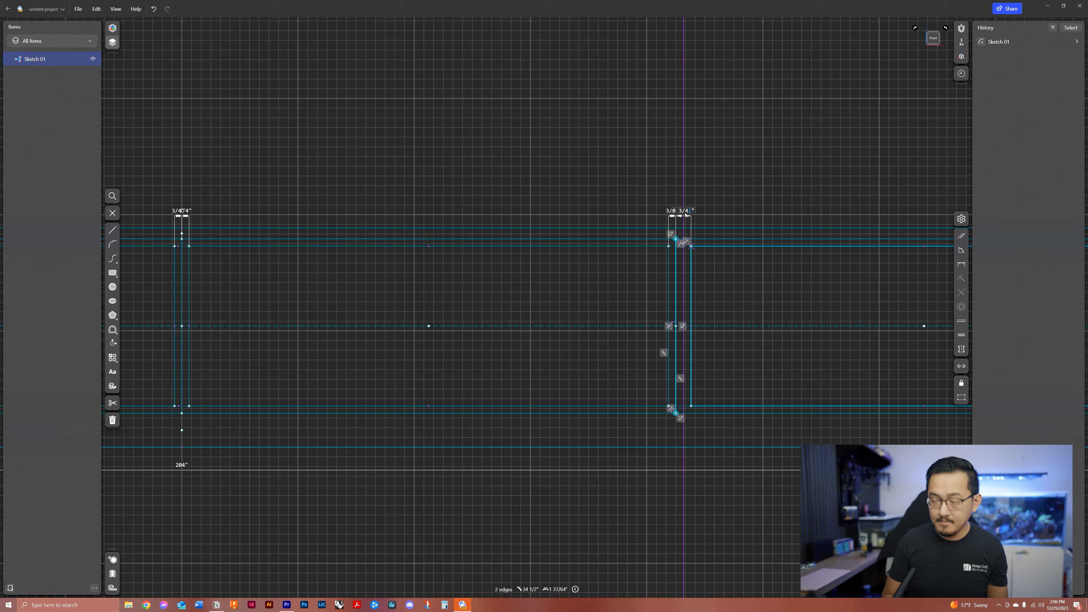
key("Return")
scroll(274, 321, "down", 5)
scroll(516, 339, "up", 8)
key("Escape")
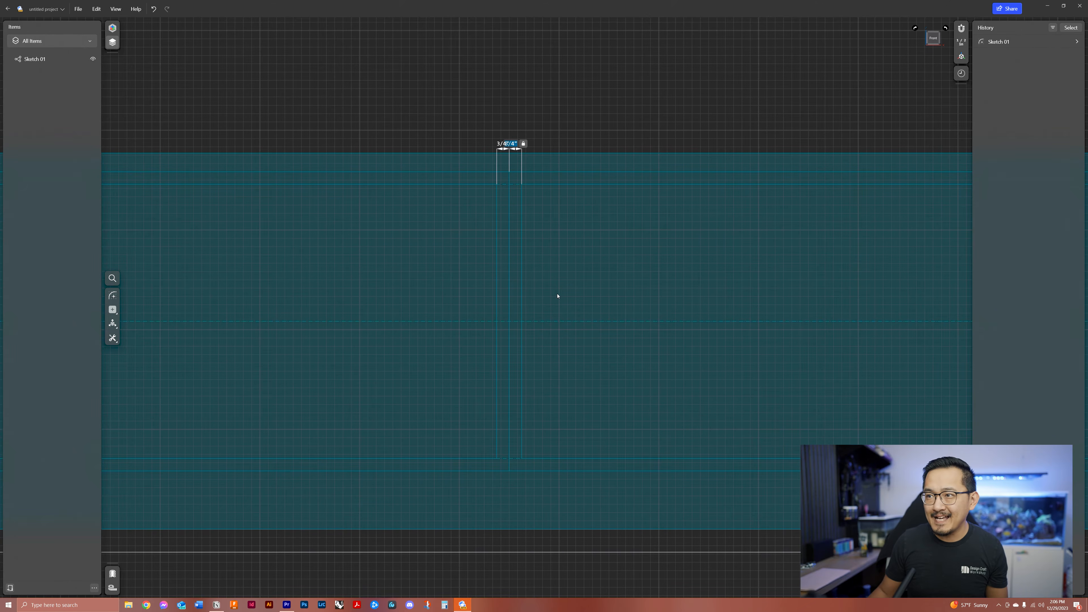
middle_click_drag(552, 296, 528, 294)
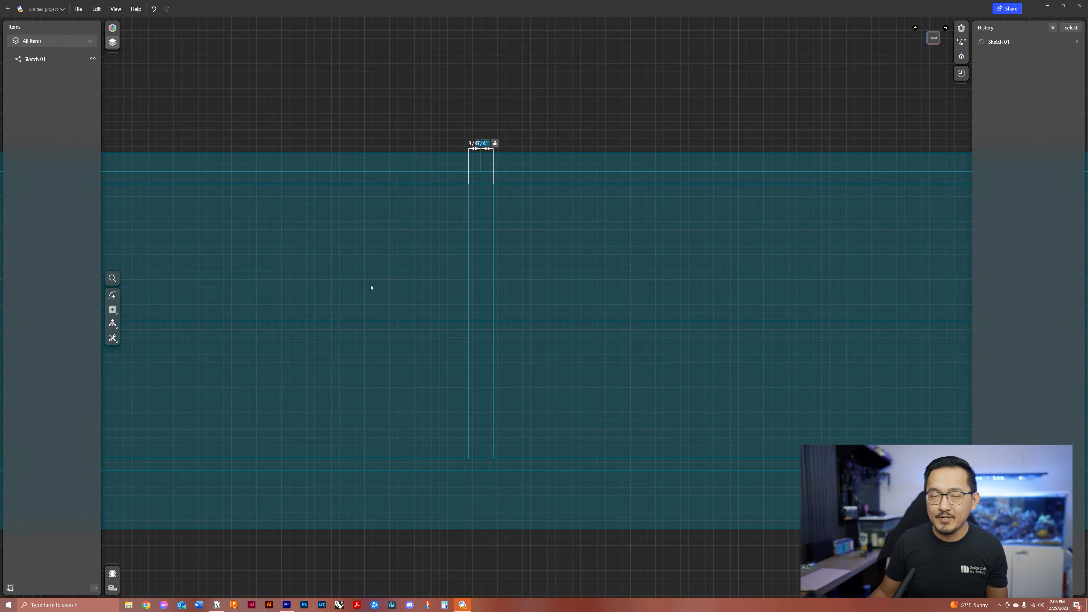
double_click(570, 289)
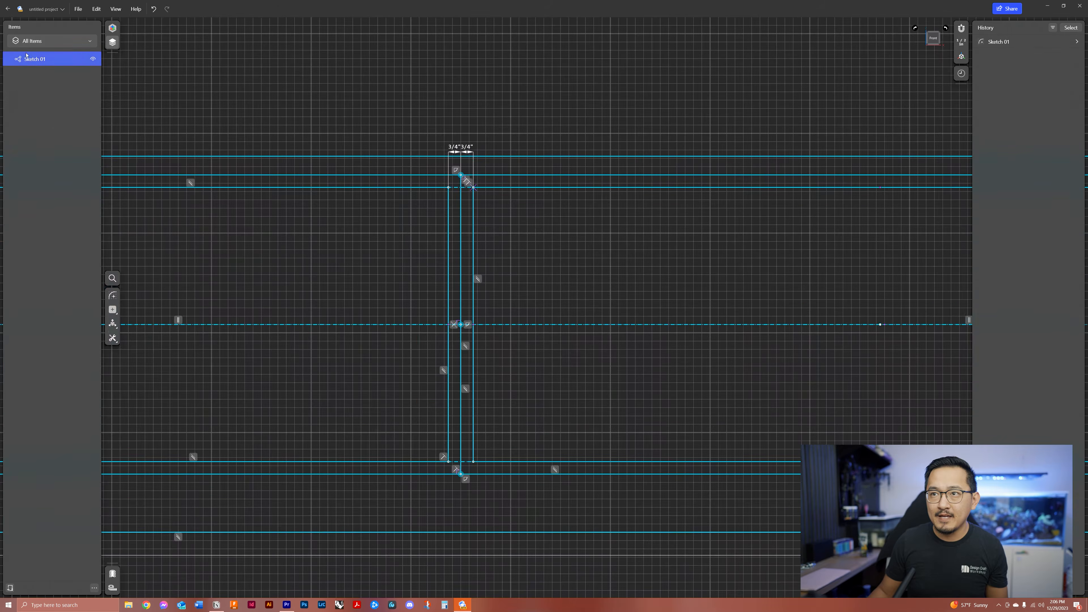
Step: Fix the gap between the last front rectangle and the cabinet's right side at 3/4 inch and move its dimension down near the cabinet
left_click(565, 312)
left_click(580, 198)
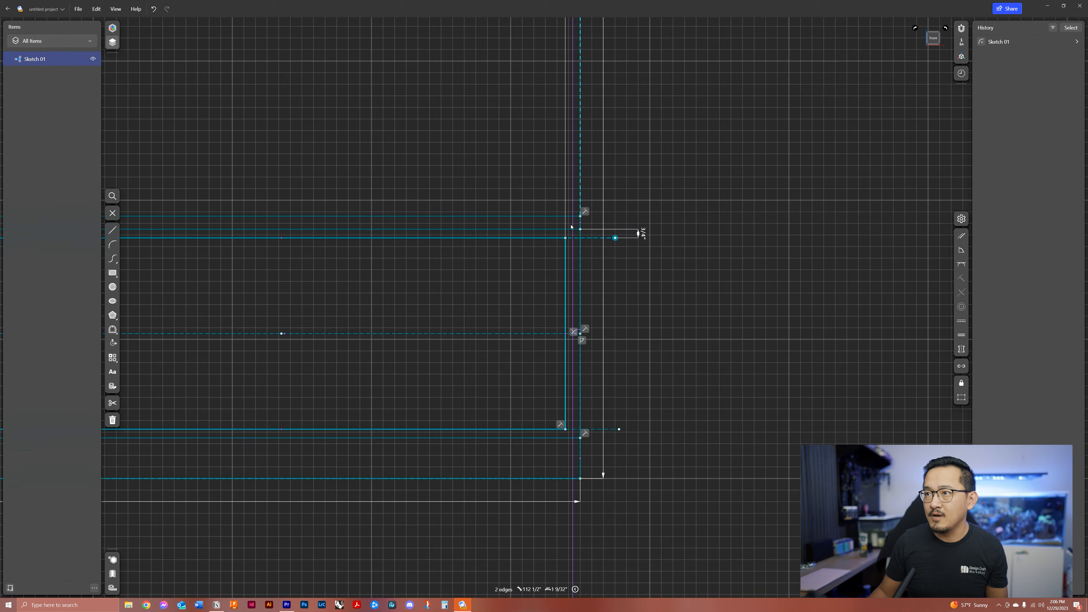
scroll(556, 325, "down", 6)
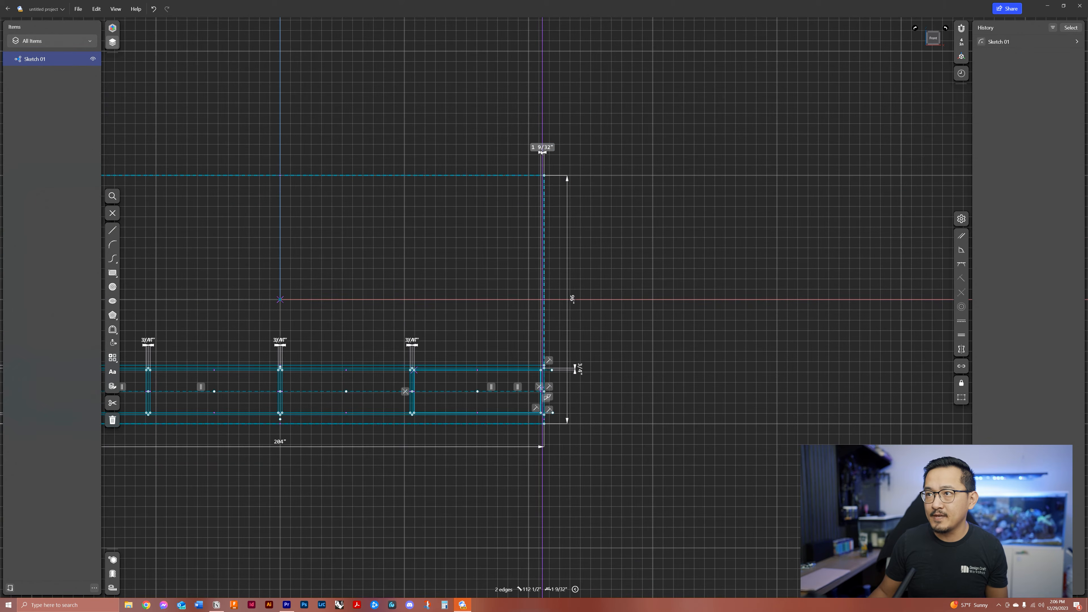
type("0 3/4")
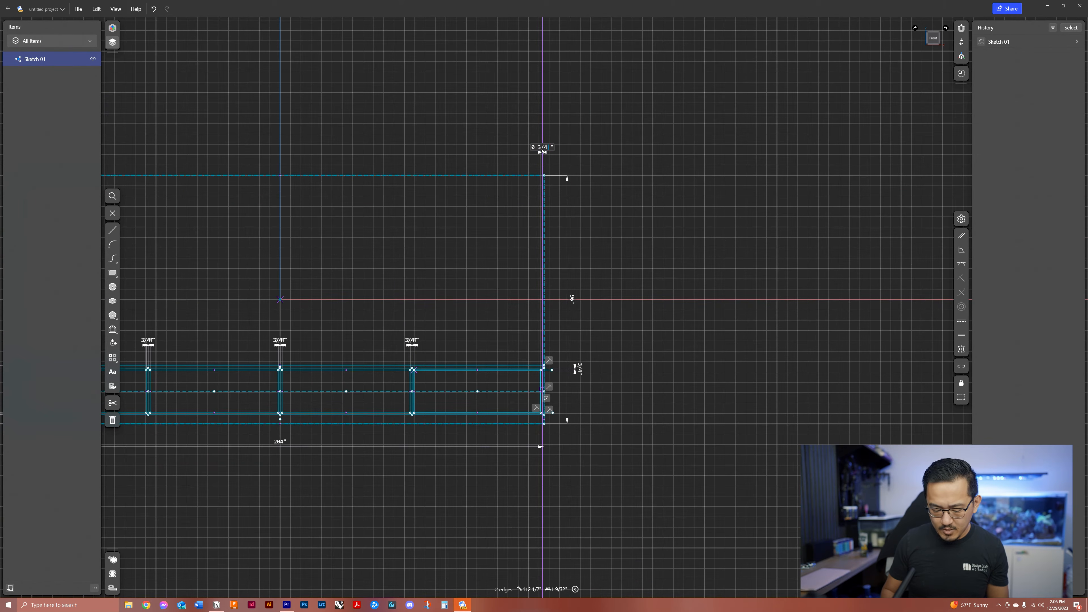
key("Return")
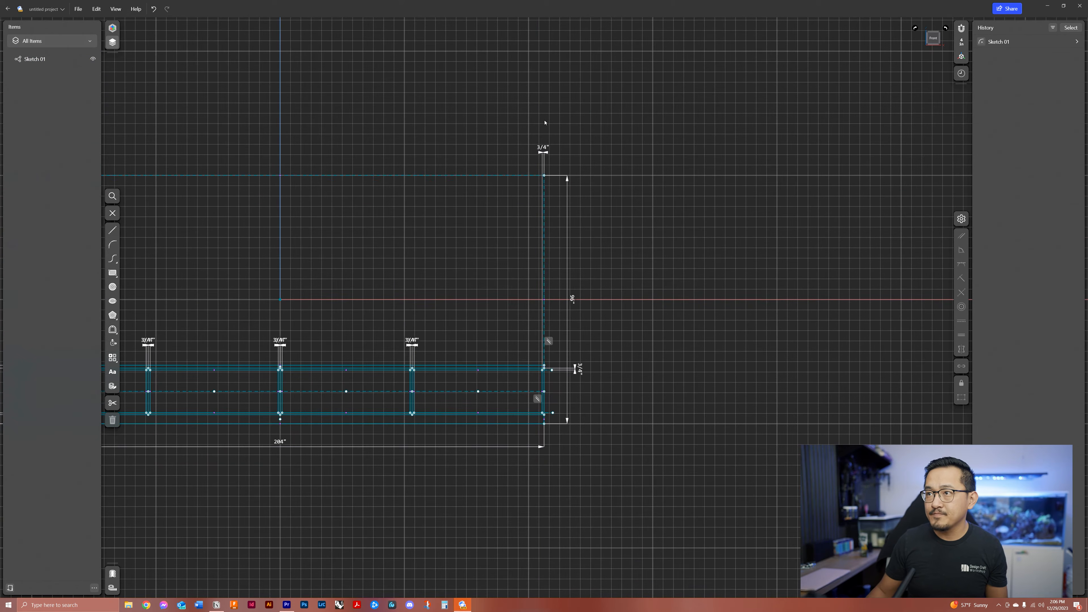
left_click_drag(548, 156, 549, 349)
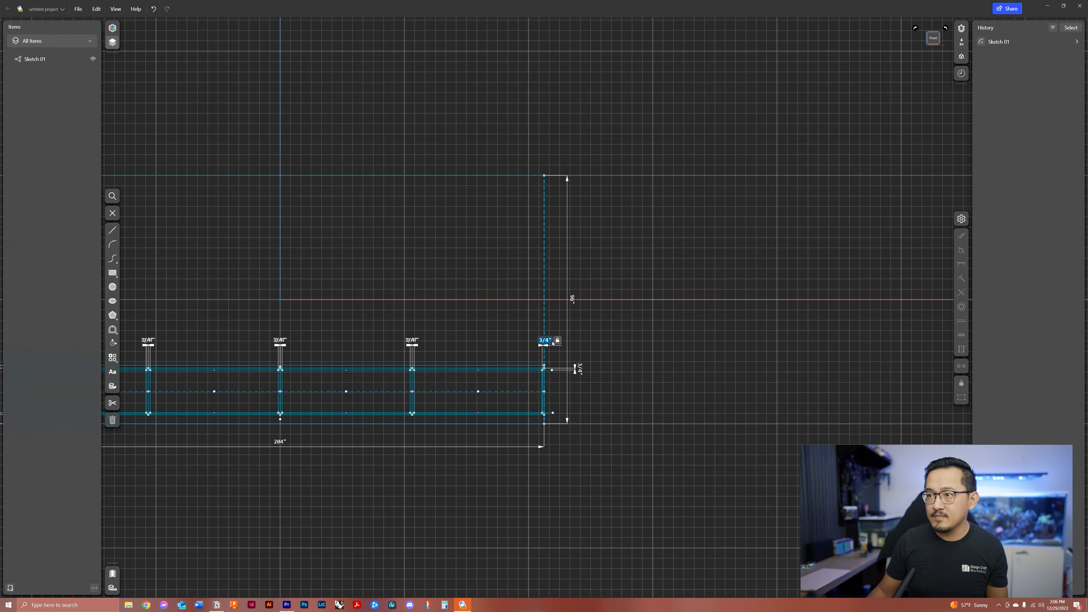
left_click(628, 348)
Step: Set the overall width of the wall outline to 150 inches
middle_click_drag(307, 563, 441, 570)
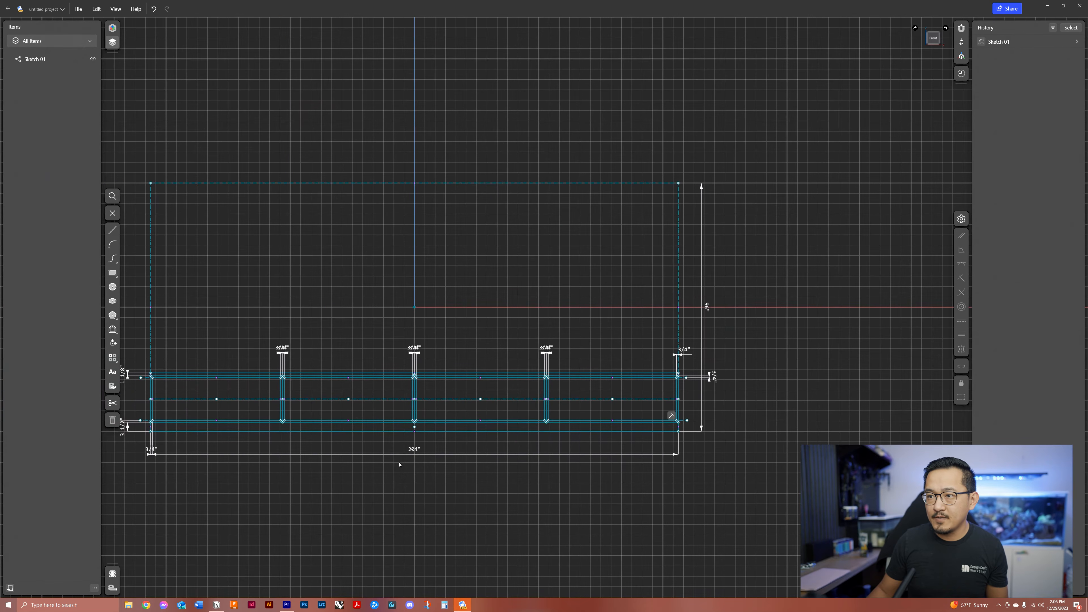
left_click(413, 449)
type("150")
key("Return")
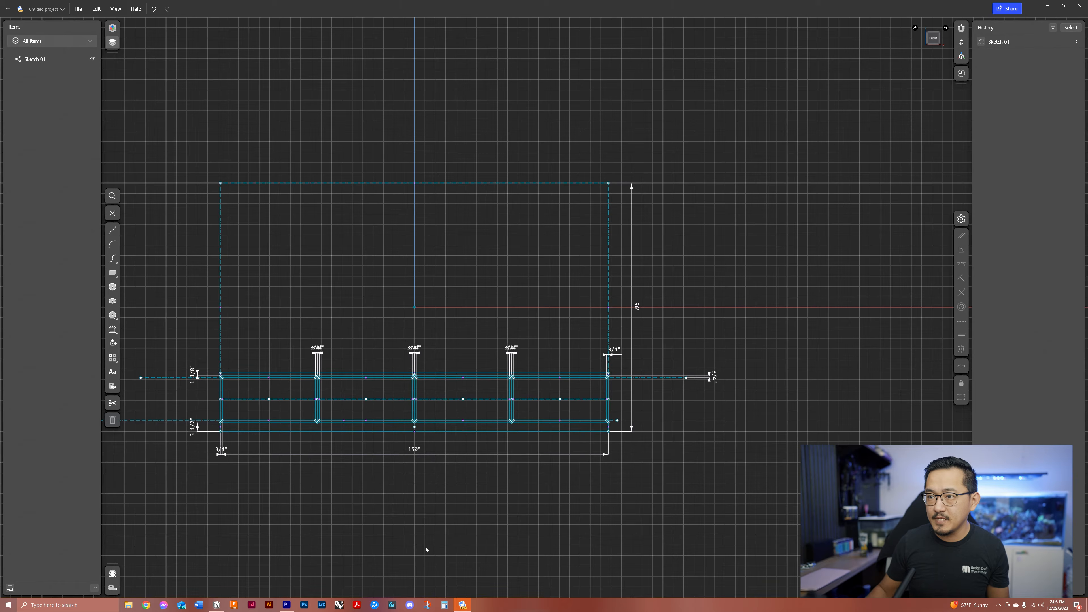
Step: Turn off Always Show Dimensions to examine the divider constraints without clutter, and switch the option back on
middle_click_drag(349, 467, 388, 478)
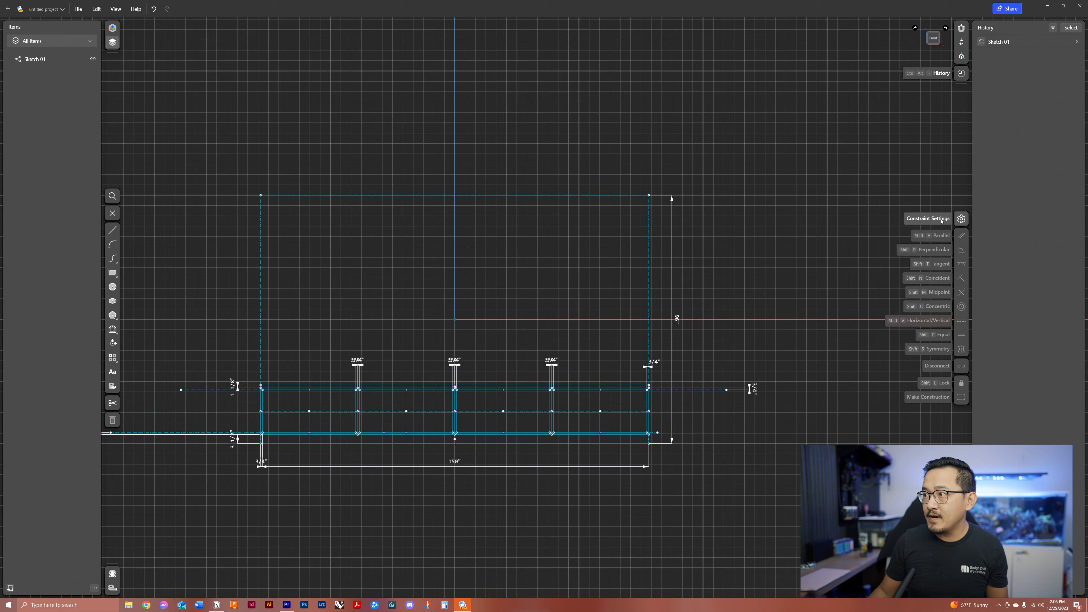
left_click(962, 219)
left_click(934, 235)
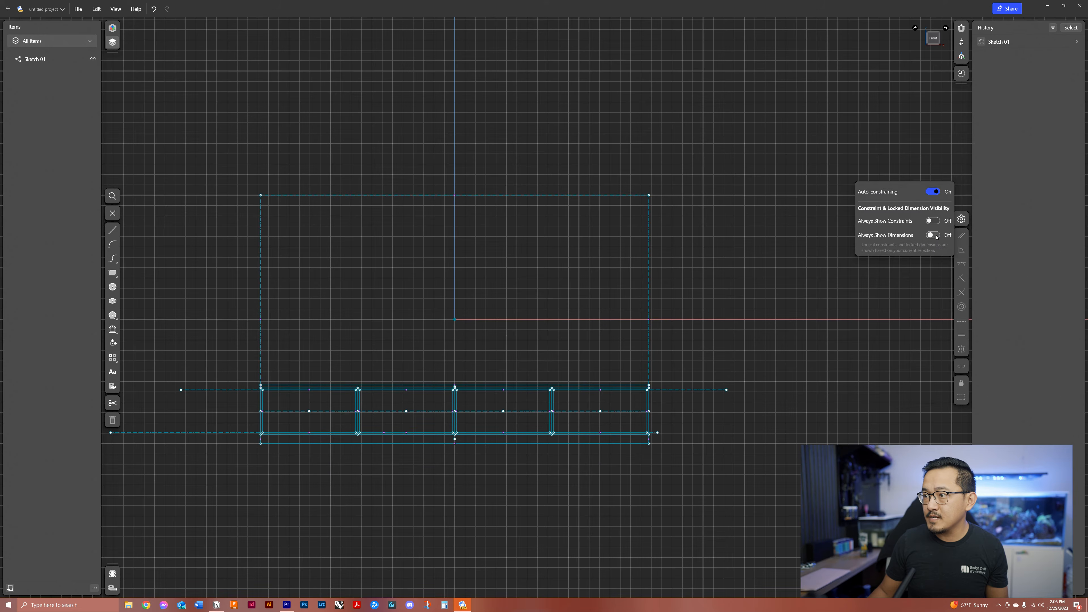
scroll(377, 401, "up", 6)
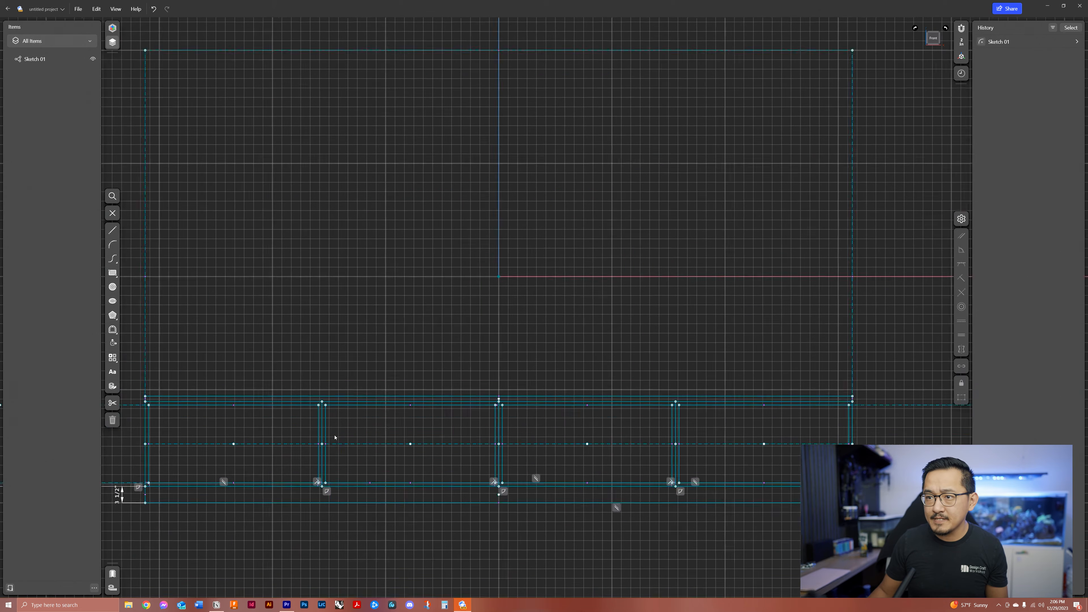
middle_click_drag(331, 437, 523, 352)
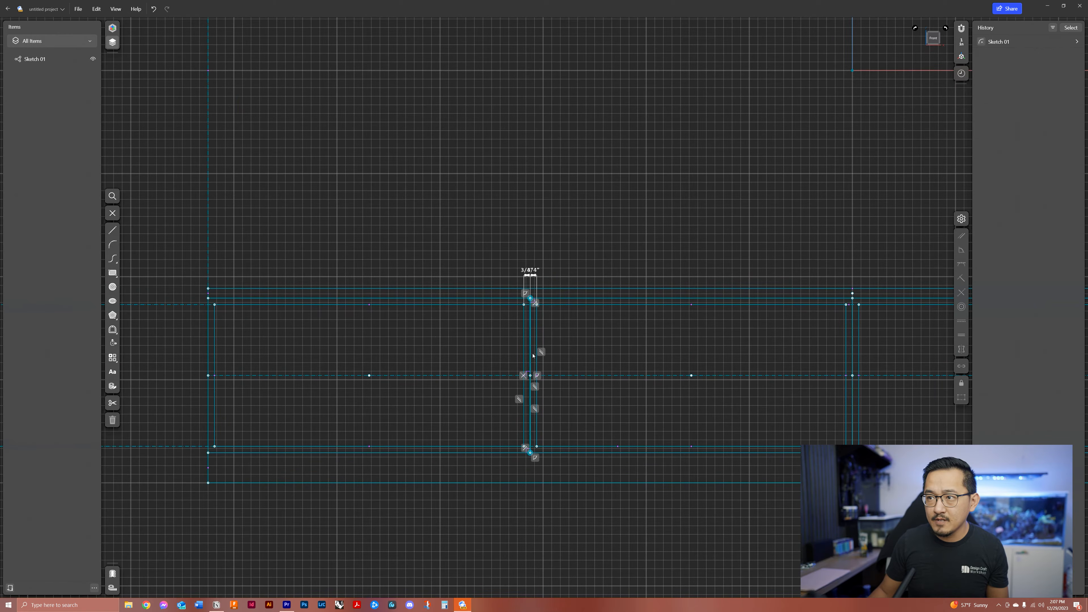
middle_click_drag(627, 360, 369, 319)
scroll(370, 319, "down", 4)
middle_click_drag(624, 331, 582, 390)
scroll(724, 354, "down", 3)
middle_click_drag(670, 357, 694, 358)
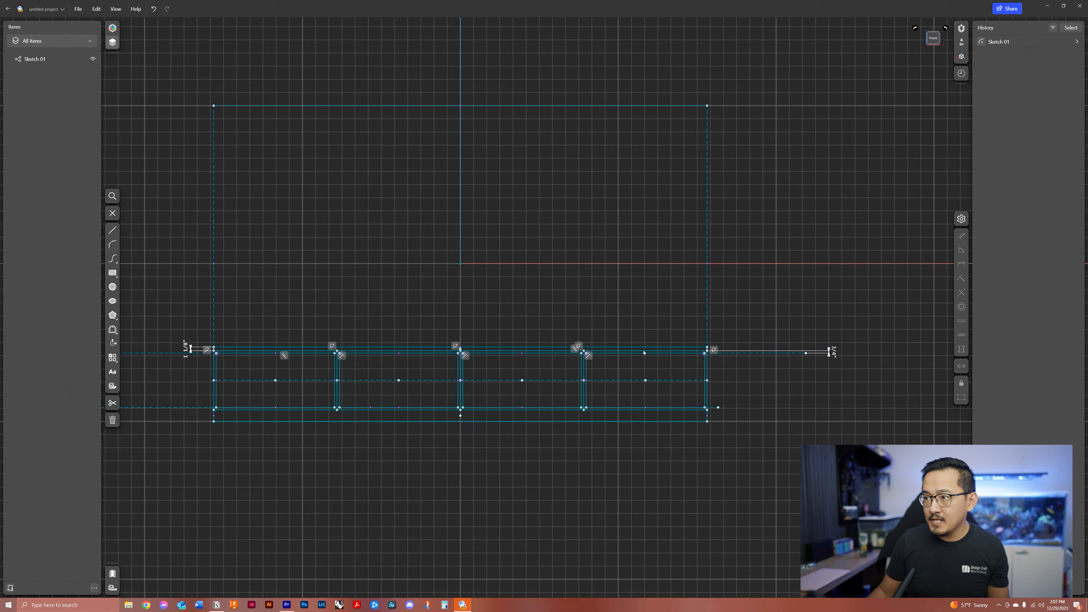
left_click(961, 219)
left_click(932, 235)
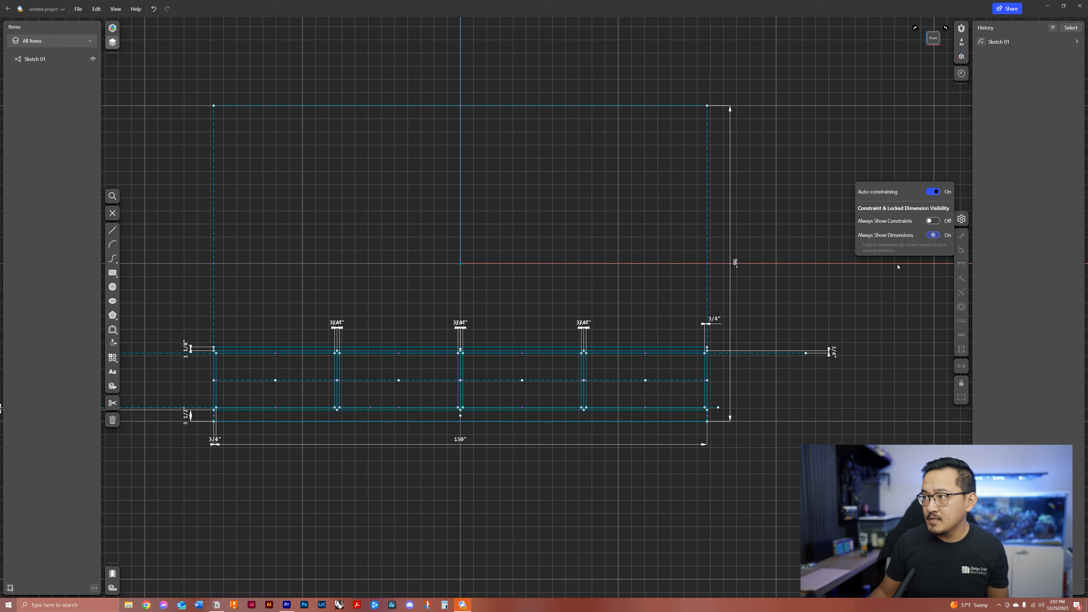
Step: Set the vertical distance between the cabinet's upper and lower edges to 24 inches
left_click(815, 384)
middle_click_drag(257, 425, 329, 424)
scroll(710, 373, "up", 3)
mouse_move(710, 373)
middle_mouse_down()
mouse_move(825, 431)
mouse_move(372, 354)
middle_mouse_up()
scroll(825, 431, "down", 2)
scroll(517, 364, "up", 2)
left_click(425, 327)
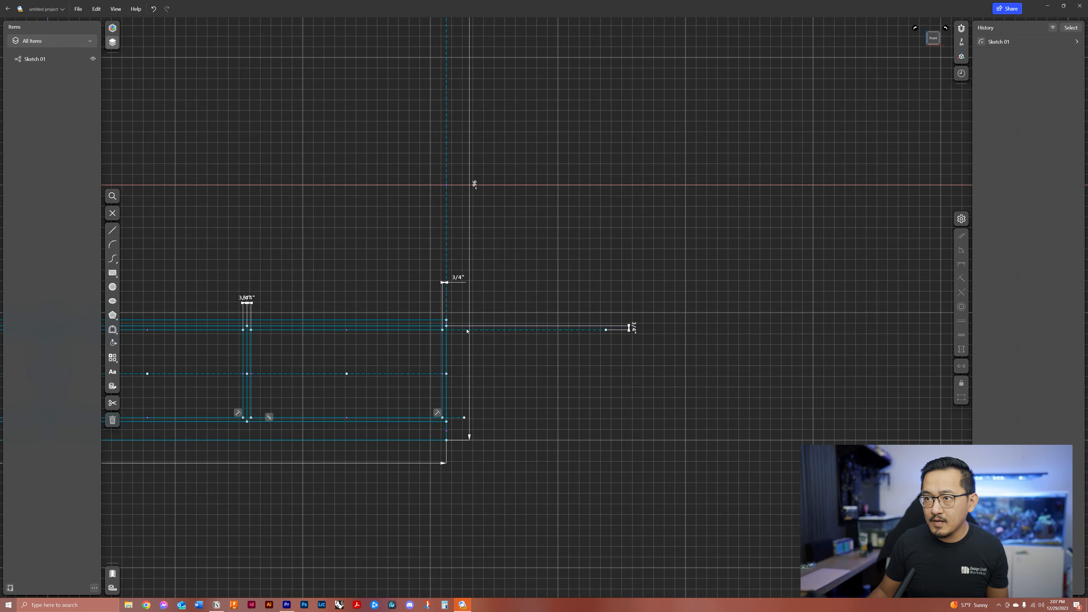
left_click(412, 422)
scroll(628, 433, "down", 5)
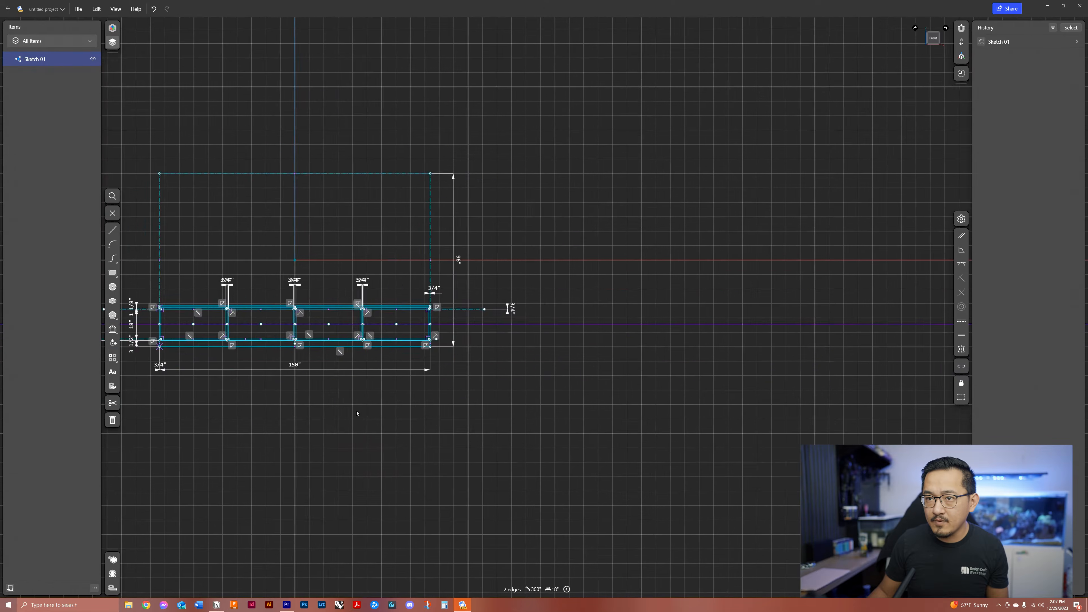
scroll(280, 359, "up", 3)
left_click(237, 371)
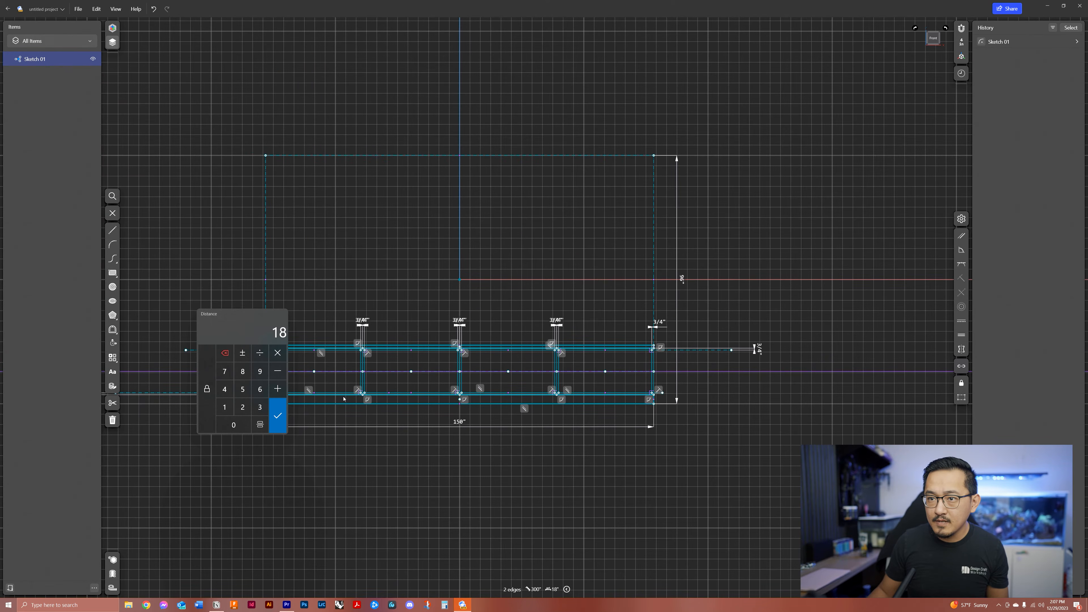
type("24")
key("Return")
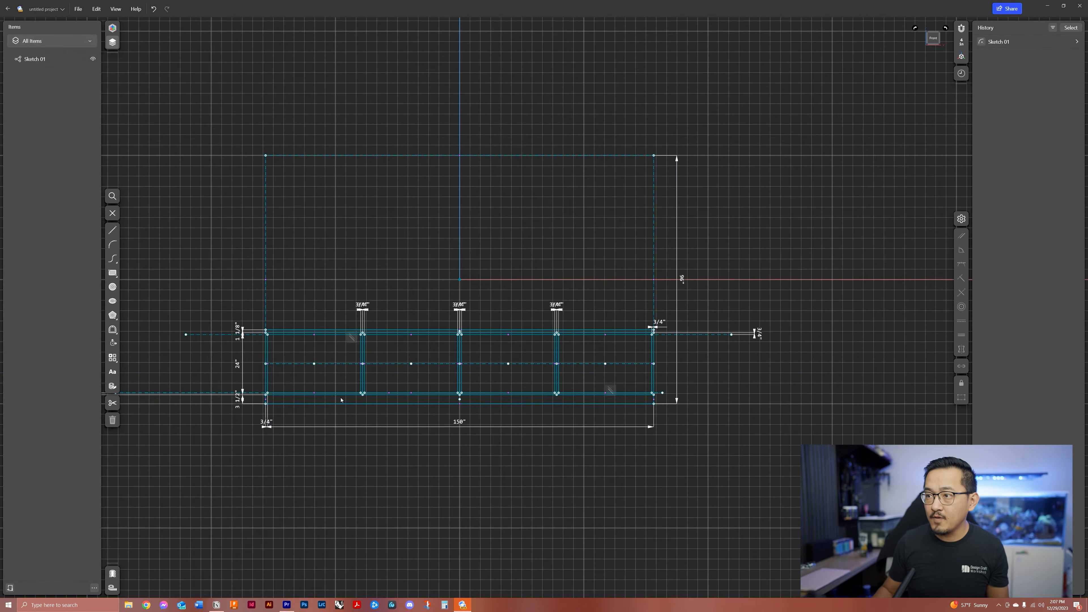
Step: Move the 3/4 inch dimensions of the bottom and top panel thicknesses closer to the cabinet's left and right ends
middle_click_drag(340, 462, 500, 474)
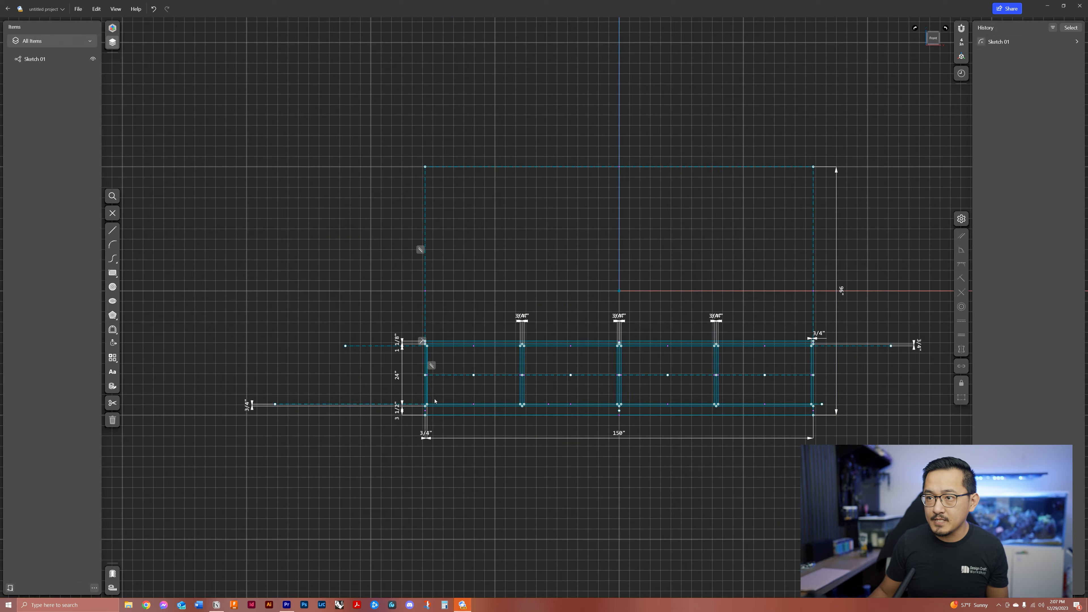
scroll(429, 399, "up", 3)
mouse_move(179, 408)
left_mouse_down()
mouse_move(401, 408)
mouse_move(395, 432)
mouse_move(413, 402)
left_mouse_up()
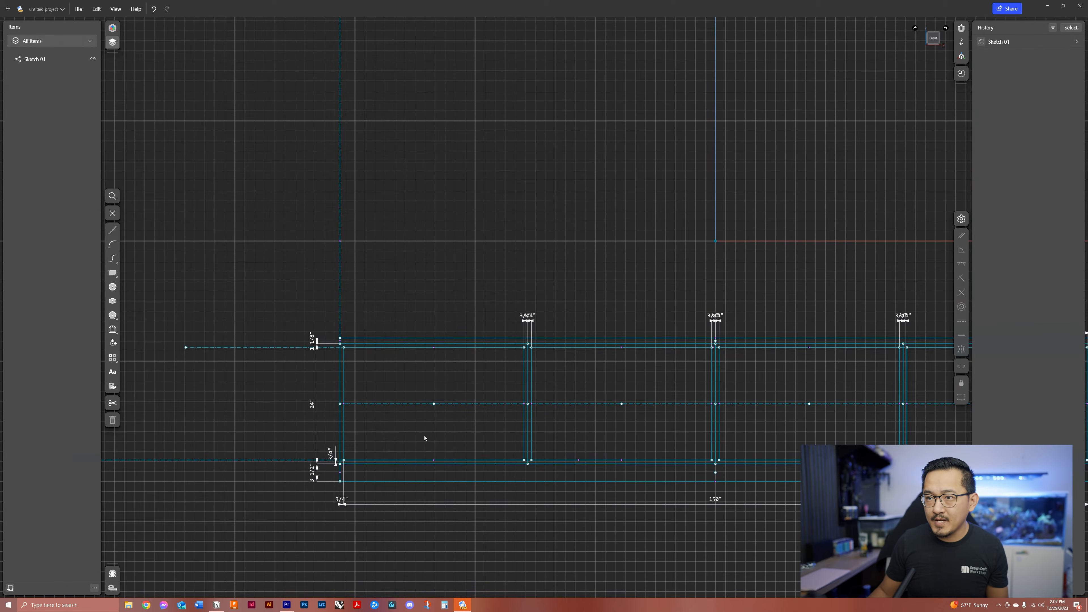
middle_click_drag(588, 421, 284, 377)
scroll(284, 377, "down", 2)
scroll(730, 299, "up", 1)
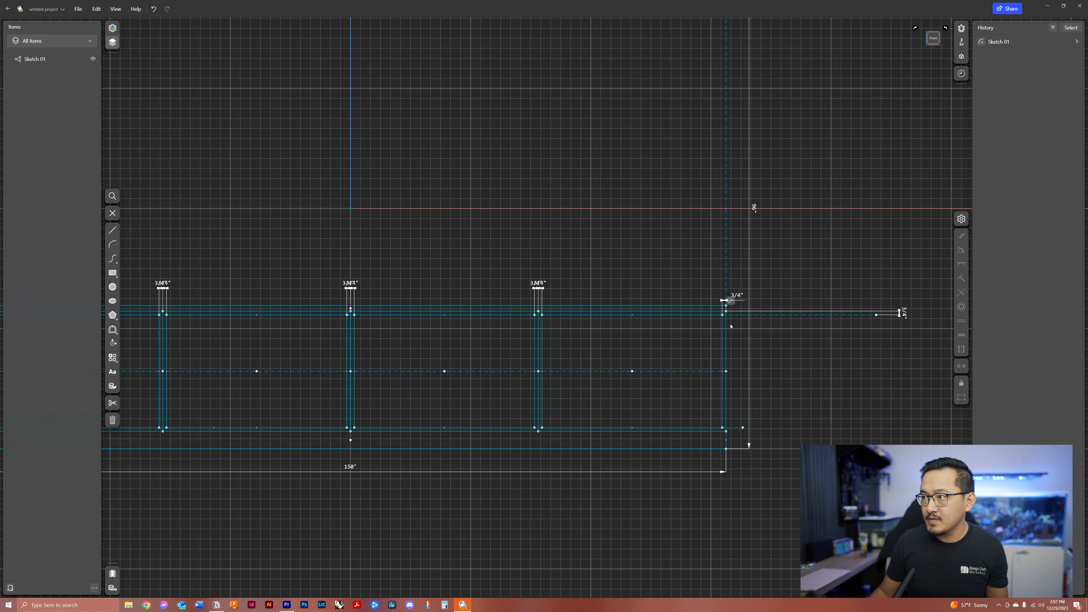
left_click_drag(905, 315, 767, 311)
mouse_move(513, 431)
middle_mouse_down()
mouse_move(612, 419)
mouse_move(699, 443)
middle_mouse_up()
scroll(612, 419, "down", 2)
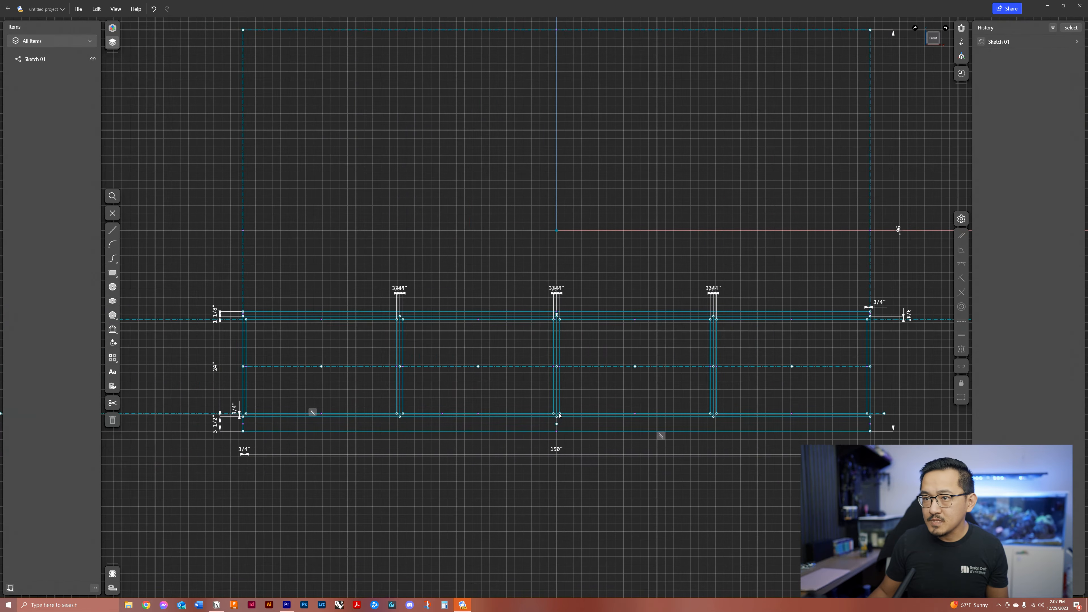
middle_click_drag(593, 445, 536, 457)
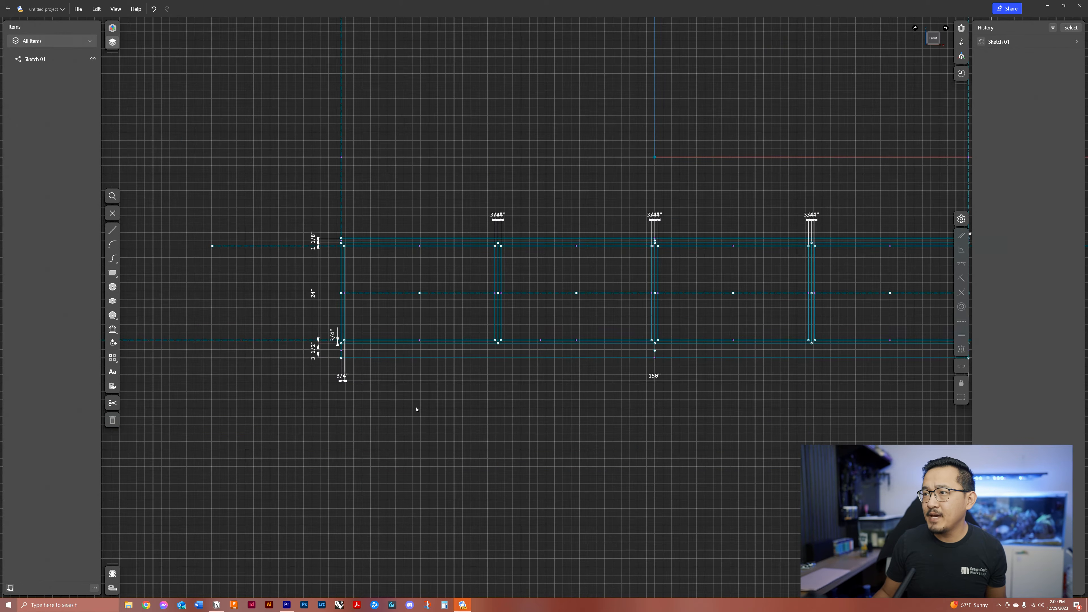
right_click_drag(416, 409, 446, 420)
scroll(333, 205, "up", 6)
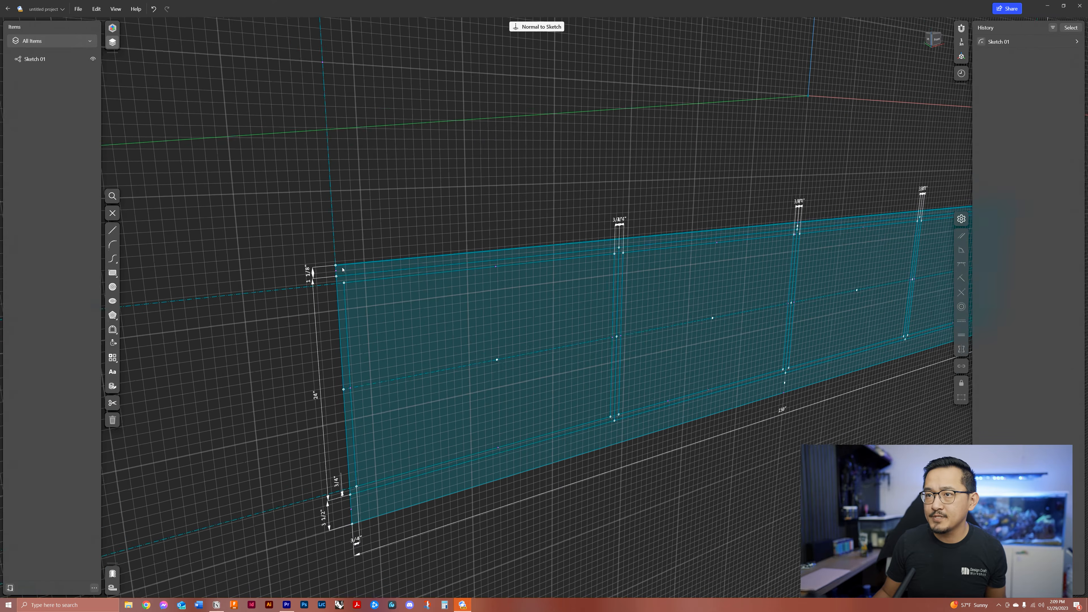
scroll(342, 270, "up", 1)
left_click(345, 300)
scroll(646, 260, "up", 4)
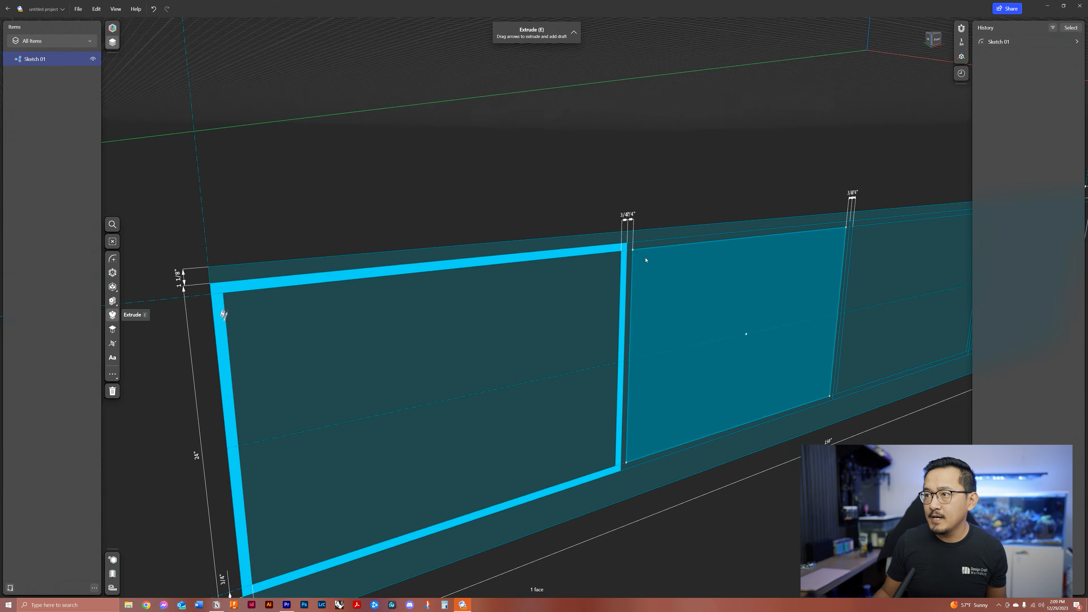
scroll(616, 260, "down", 5)
left_click(621, 460)
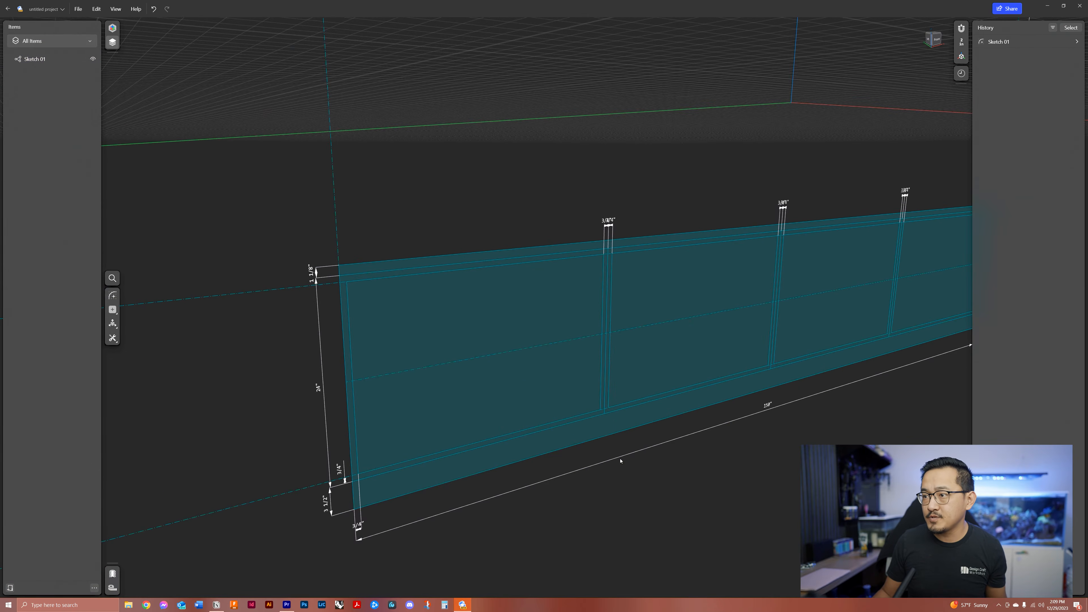
Step: Extrude the base strip under the cabinet 16 inches as a new body and open the extrusion's parameters
scroll(620, 461, "down", 2)
left_click(614, 396)
left_click_drag(614, 396, 647, 427)
key("Return")
left_click(646, 507)
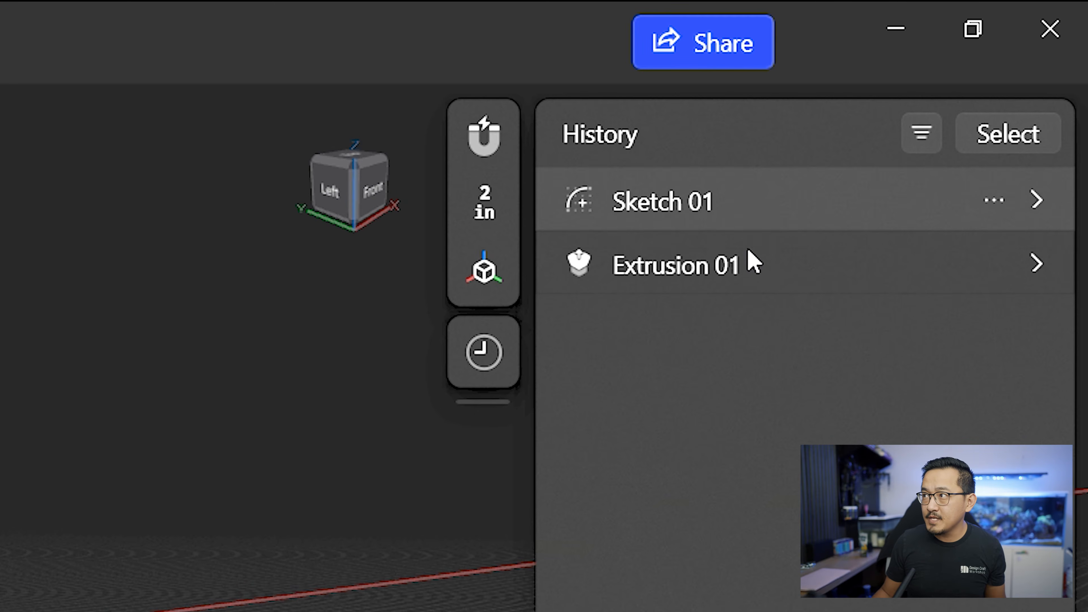
left_click(744, 285)
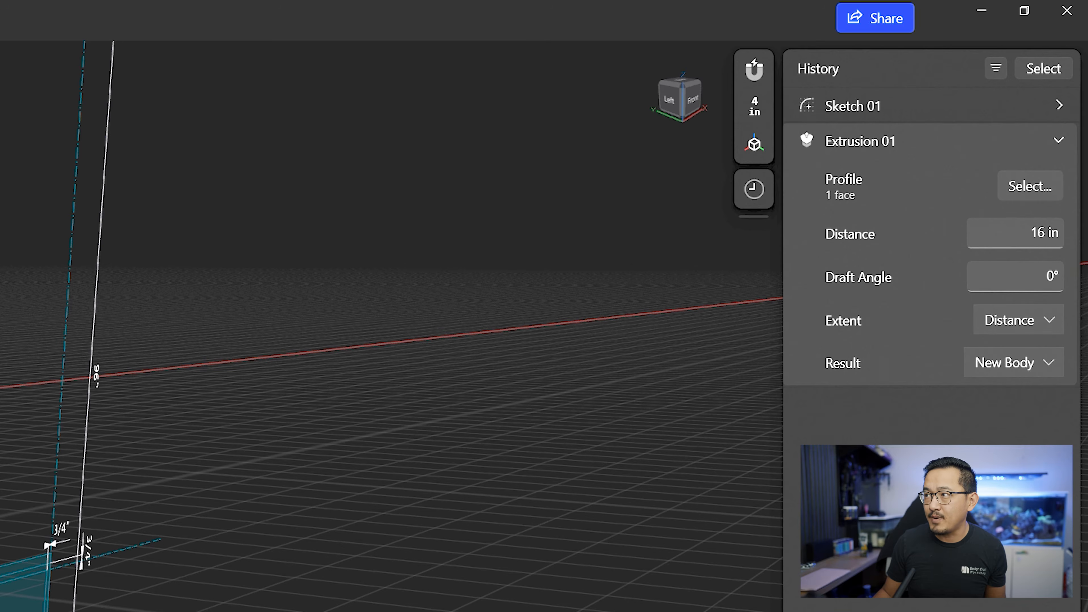
Step: Try to extrude the cabinet's frame faces across the four bays, and undo the extrusion
scroll(295, 343, "up", 3)
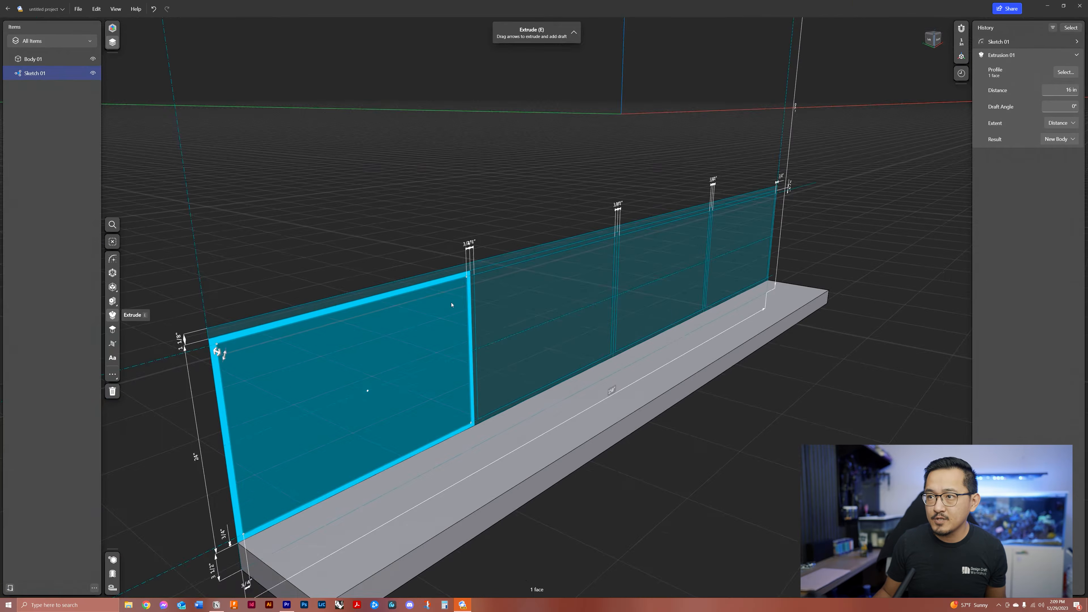
scroll(475, 286, "up", 3)
scroll(486, 284, "up", 3)
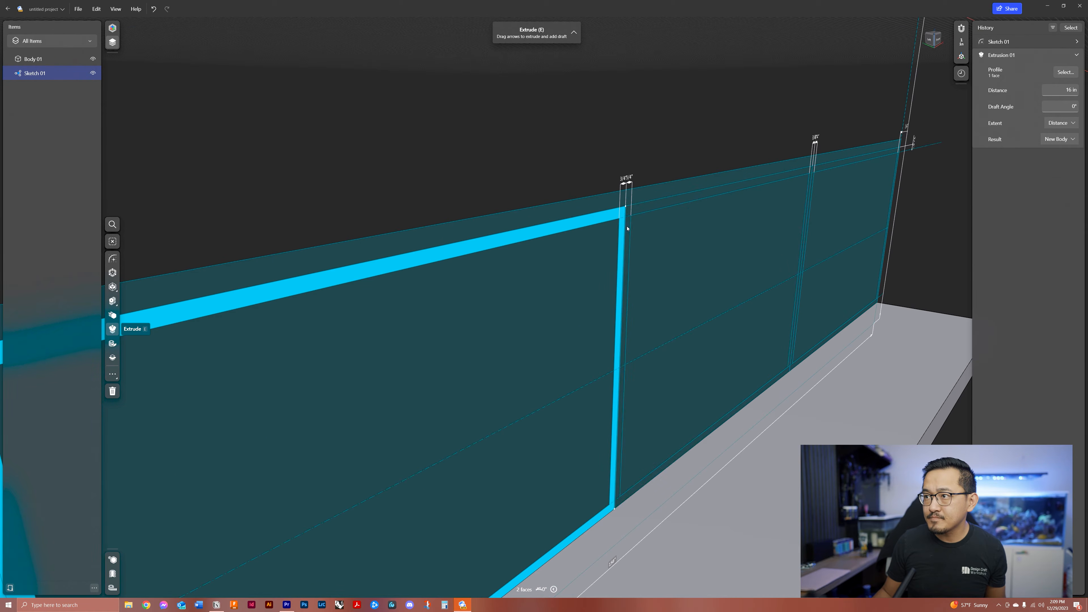
scroll(581, 283, "down", 3)
scroll(572, 242, "up", 5)
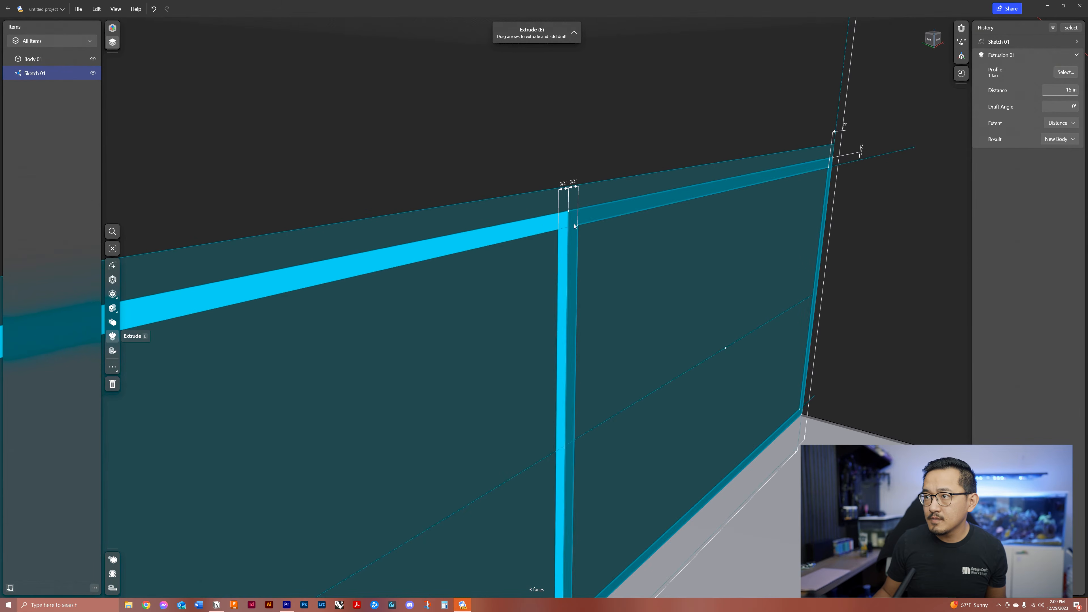
left_click(571, 242)
left_click_drag(585, 243, 692, 274)
scroll(602, 253, "down", 2)
scroll(602, 253, "down", 8)
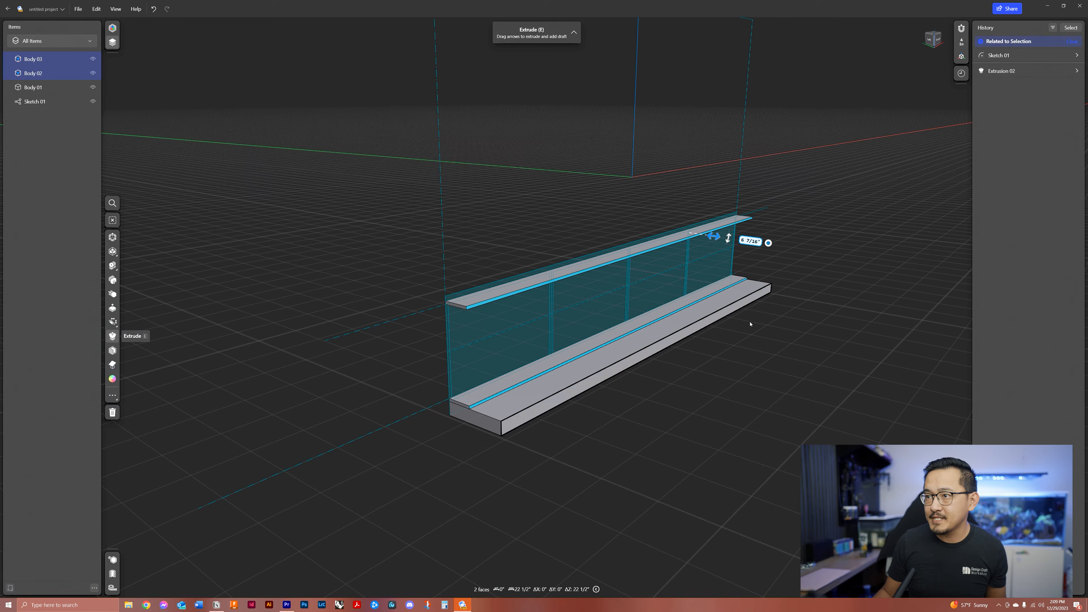
left_click(744, 348)
key("ctrl+z")
key("ctrl+z")
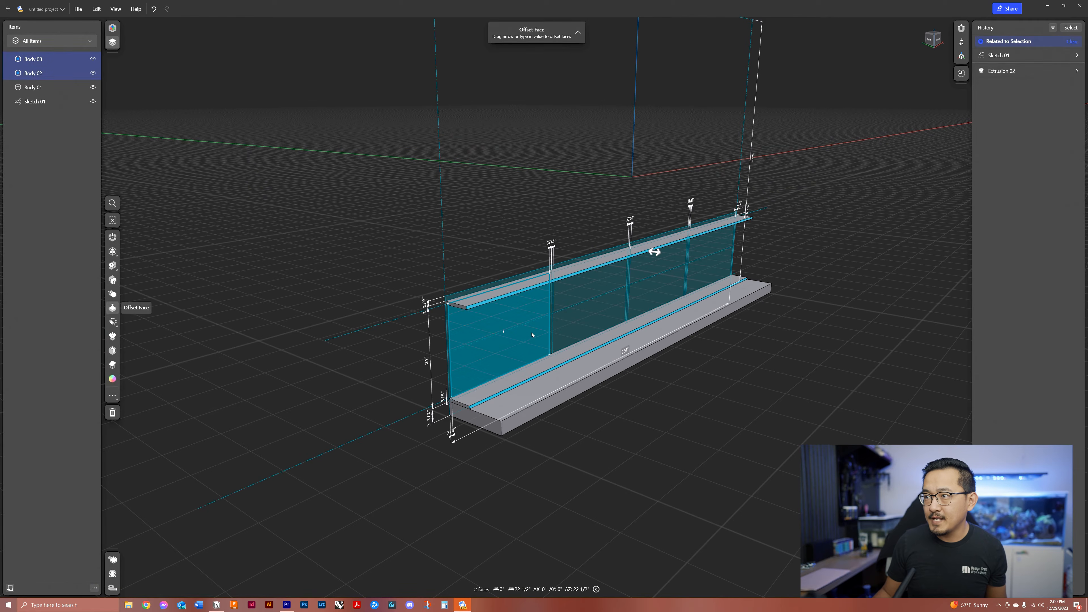
Step: Try to extrude the top and bottom strips of all four bays to about 7 1/2 inches, and undo it
scroll(461, 316, "up", 5)
left_click(497, 359)
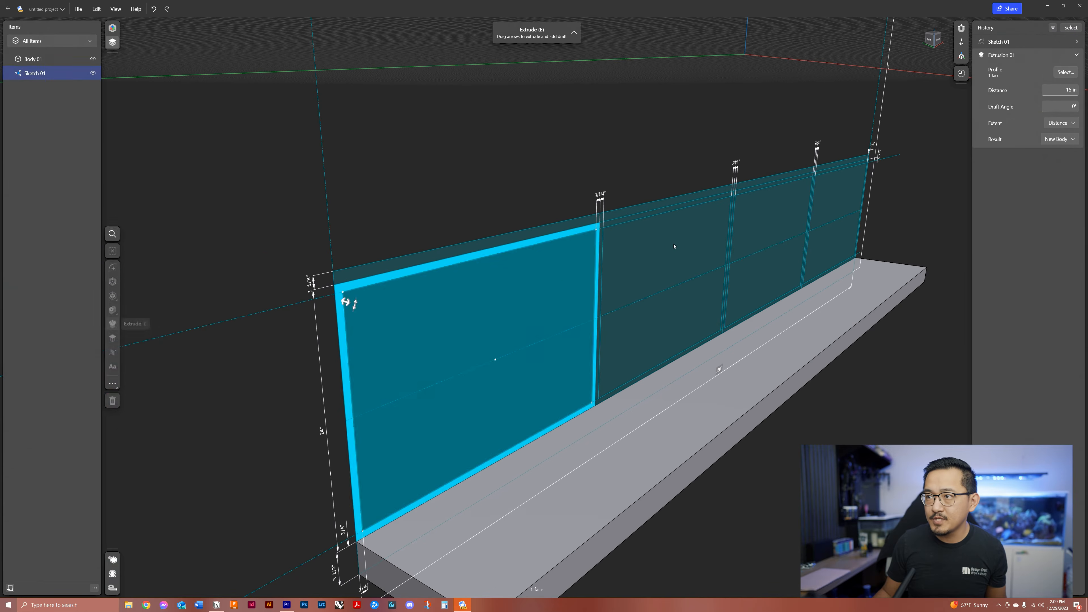
scroll(625, 210, "up", 4)
scroll(626, 210, "up", 1)
left_click(516, 266)
scroll(404, 328, "down", 2)
scroll(731, 234, "up", 4)
scroll(731, 233, "up", 2)
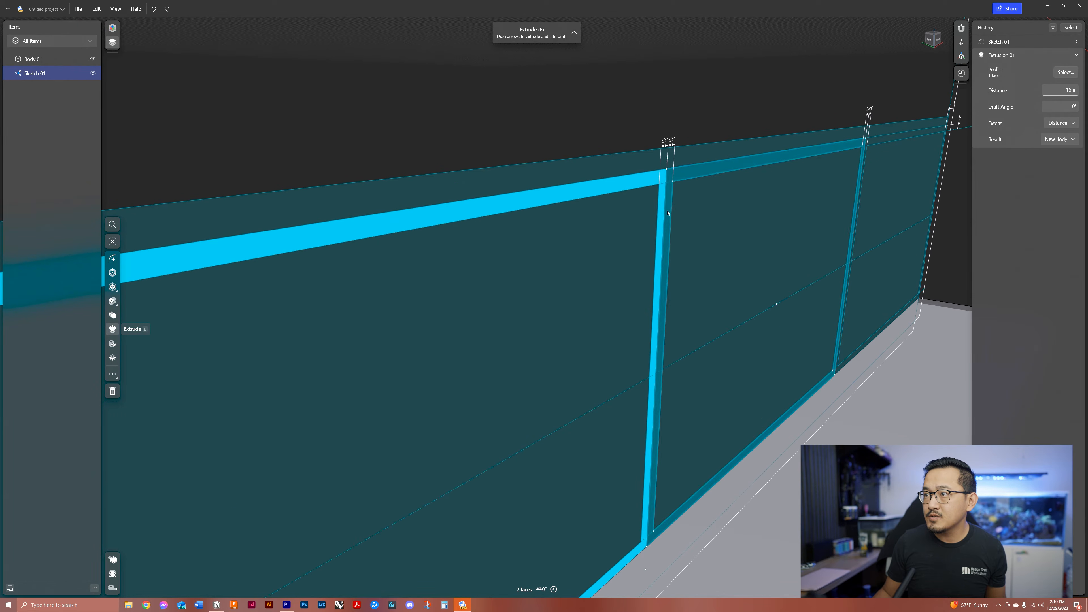
left_click(474, 331)
scroll(474, 331, "down", 1)
scroll(474, 331, "up", 4)
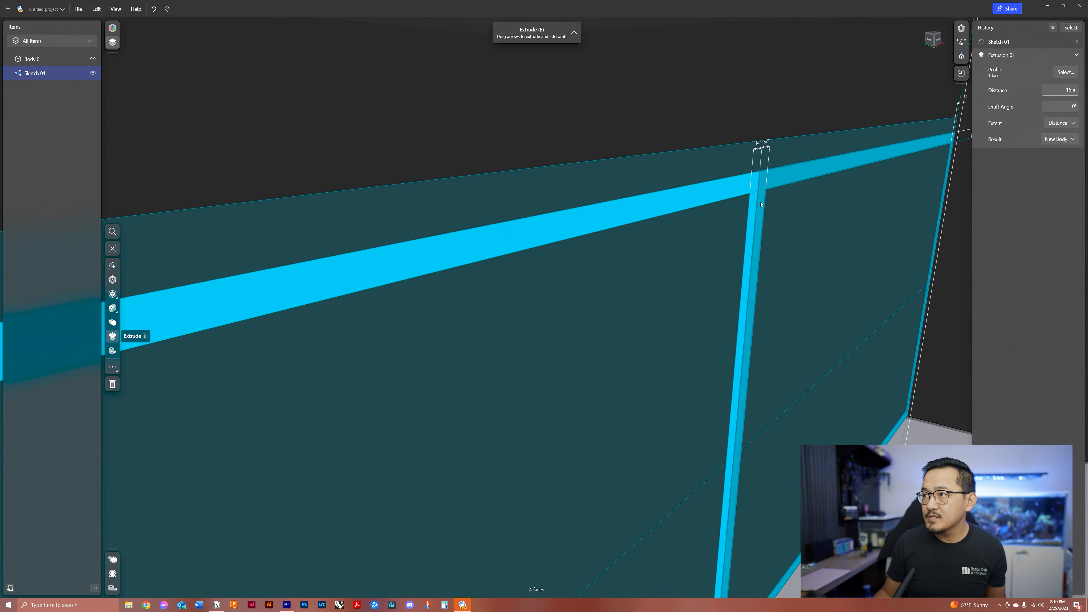
left_click(491, 301)
scroll(595, 171, "down", 5)
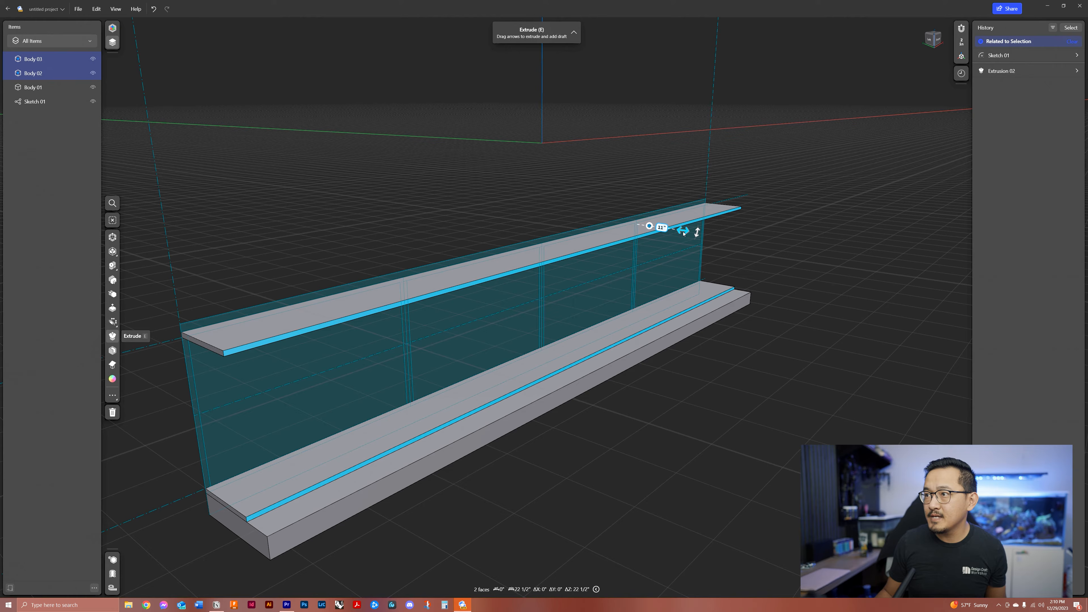
left_click_drag(684, 233, 667, 231)
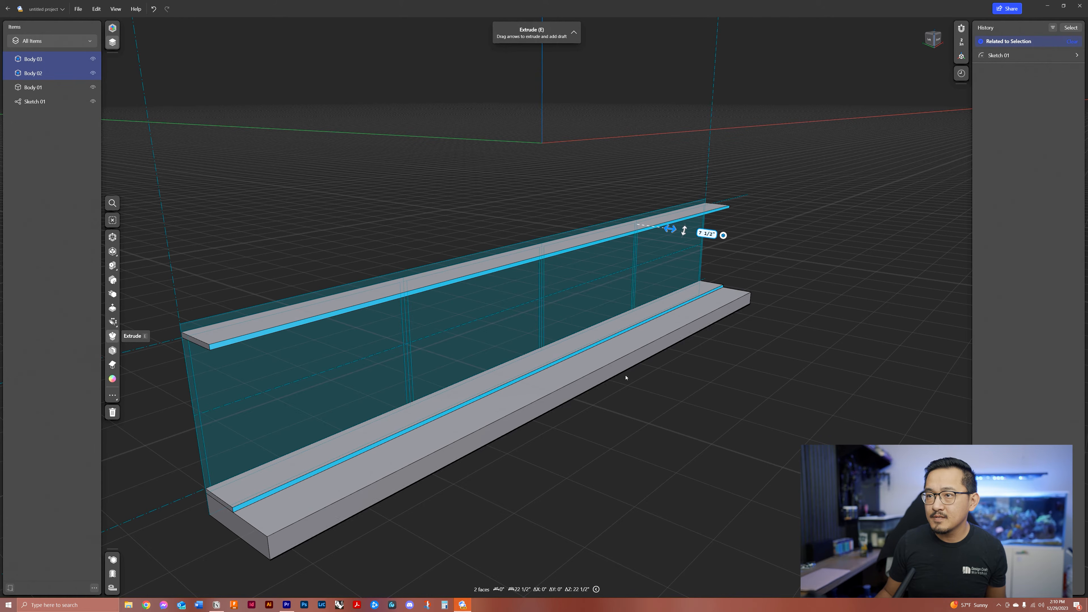
mouse_move(644, 372)
right_mouse_down()
mouse_move(630, 359)
mouse_move(642, 367)
right_mouse_up()
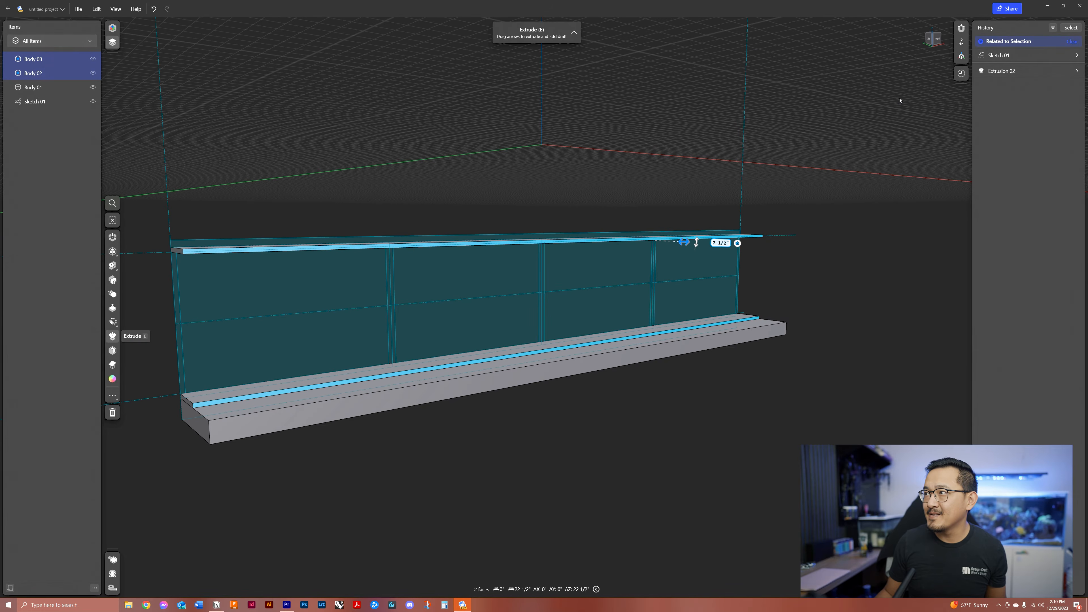
left_click(826, 223)
mouse_move(593, 295)
right_mouse_down()
mouse_move(660, 330)
mouse_move(600, 330)
mouse_move(526, 372)
right_mouse_up()
key("ctrl+z")
Step: Try to extrude only the frame around the leftmost front about 2 5/8 inches, and undo it
scroll(311, 309, "up", 2)
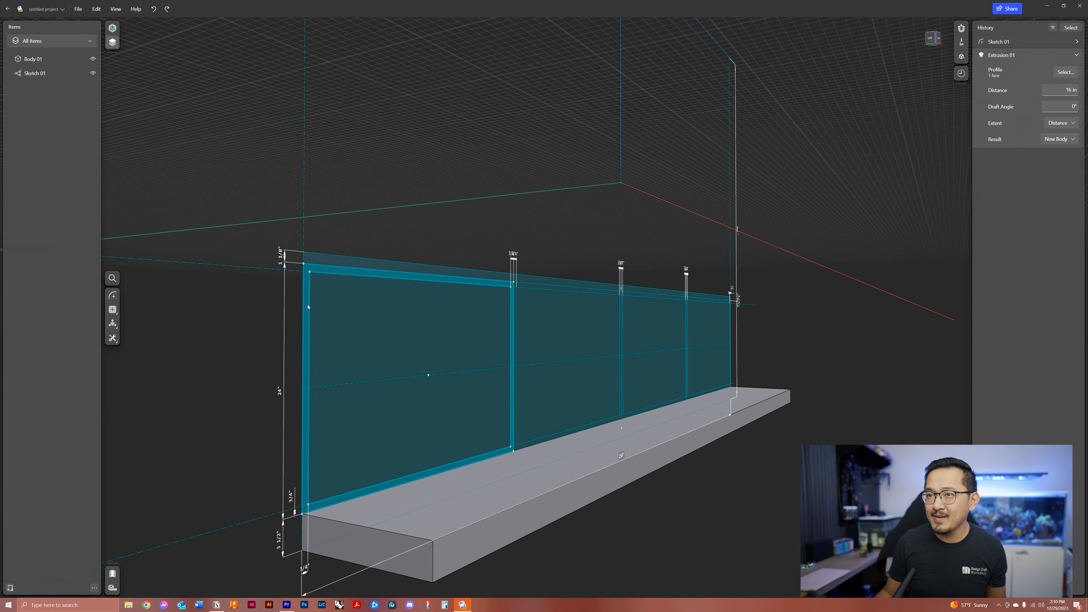
left_click(307, 305)
left_click_drag(312, 308, 330, 307)
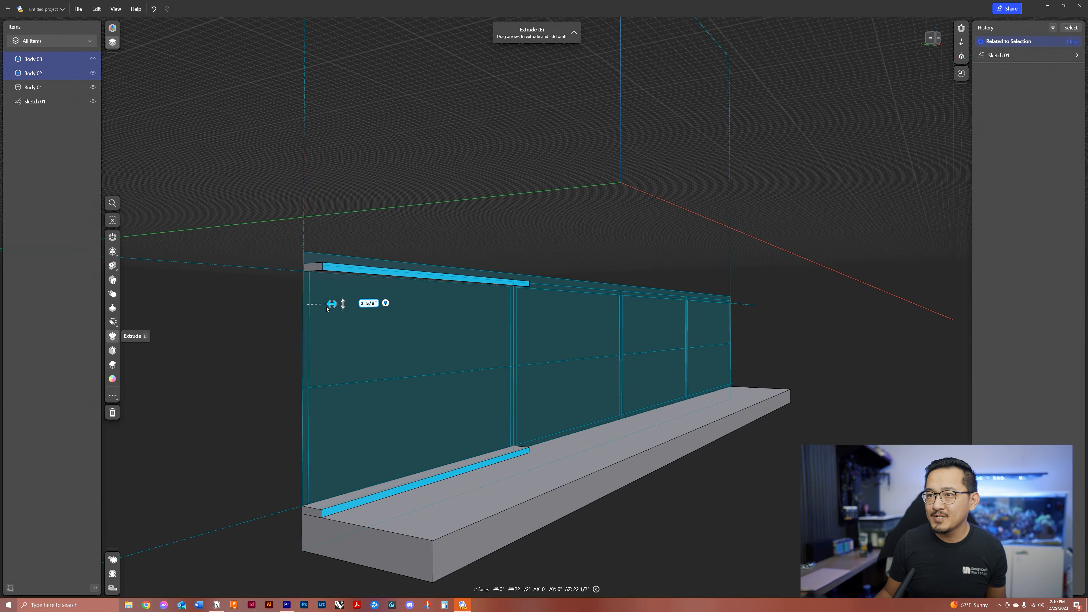
key("ctrl+z")
right_click_drag(510, 315, 407, 344)
scroll(272, 372, "up", 2)
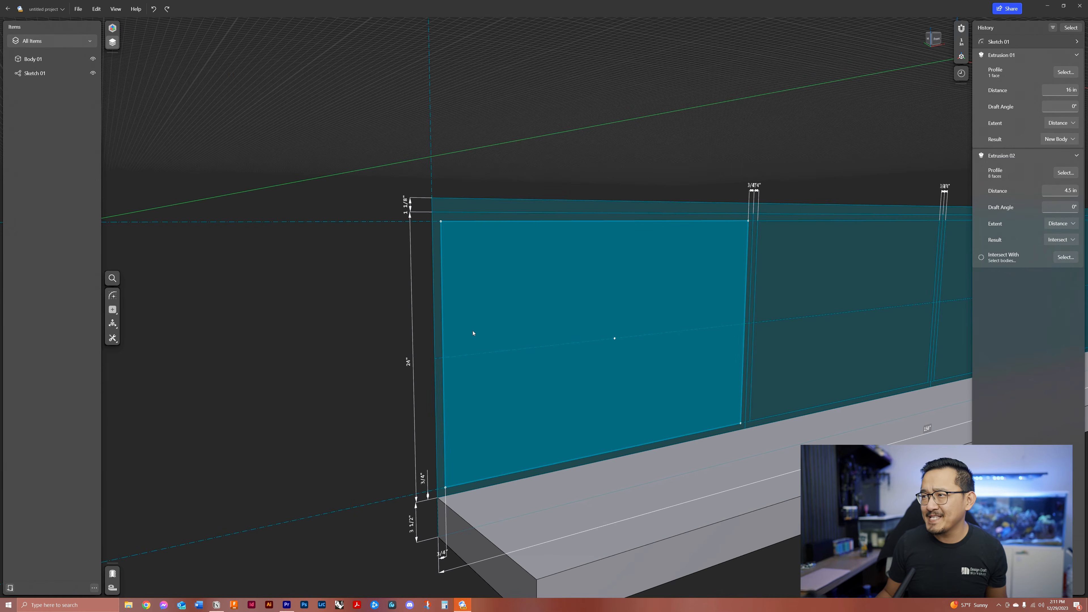
right_click_drag(473, 333, 411, 338)
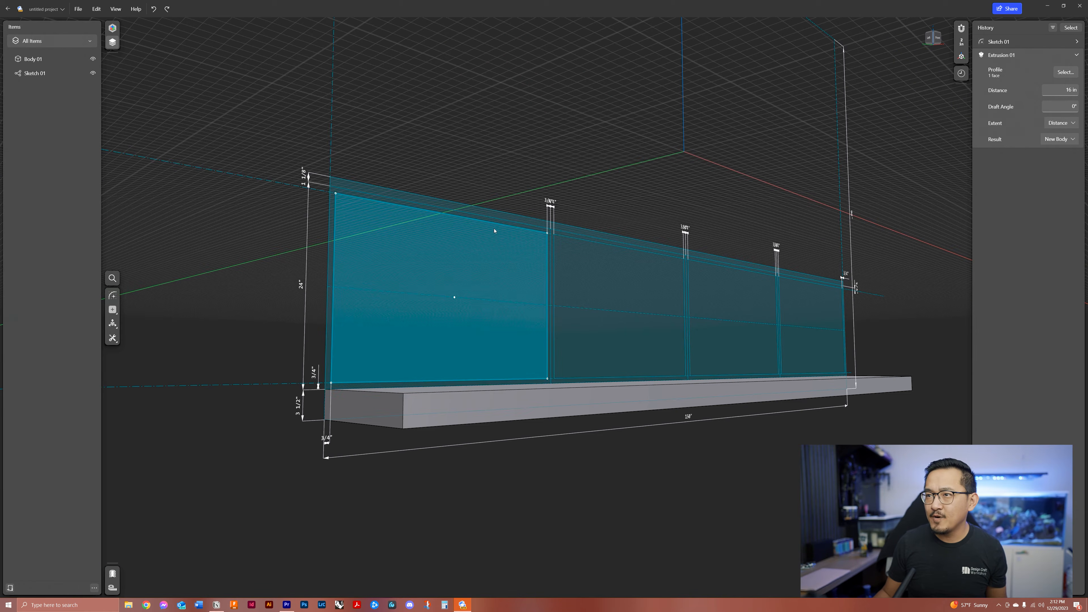
left_click(492, 234)
left_click(660, 274)
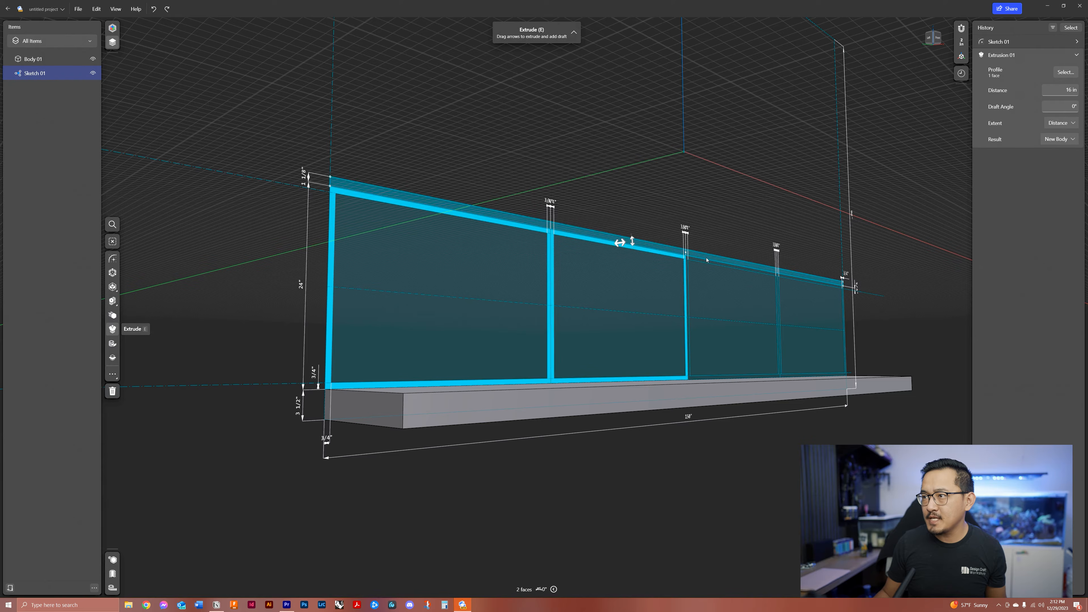
left_click(708, 263)
key("Escape")
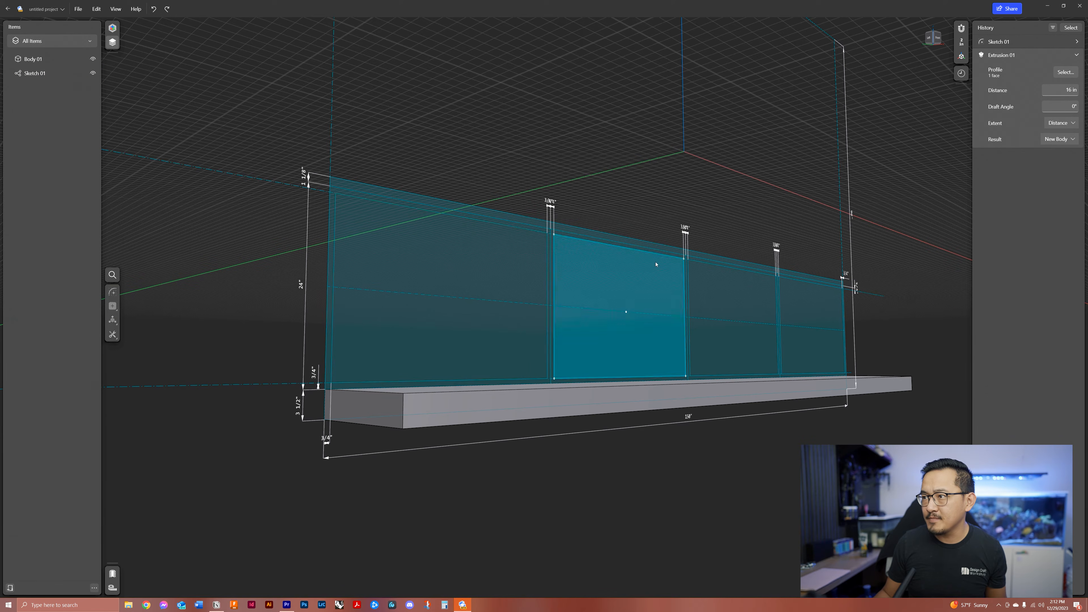
Step: Extrude the cabinet's top and bottom panels along all four bays as new bodies
left_click(349, 192)
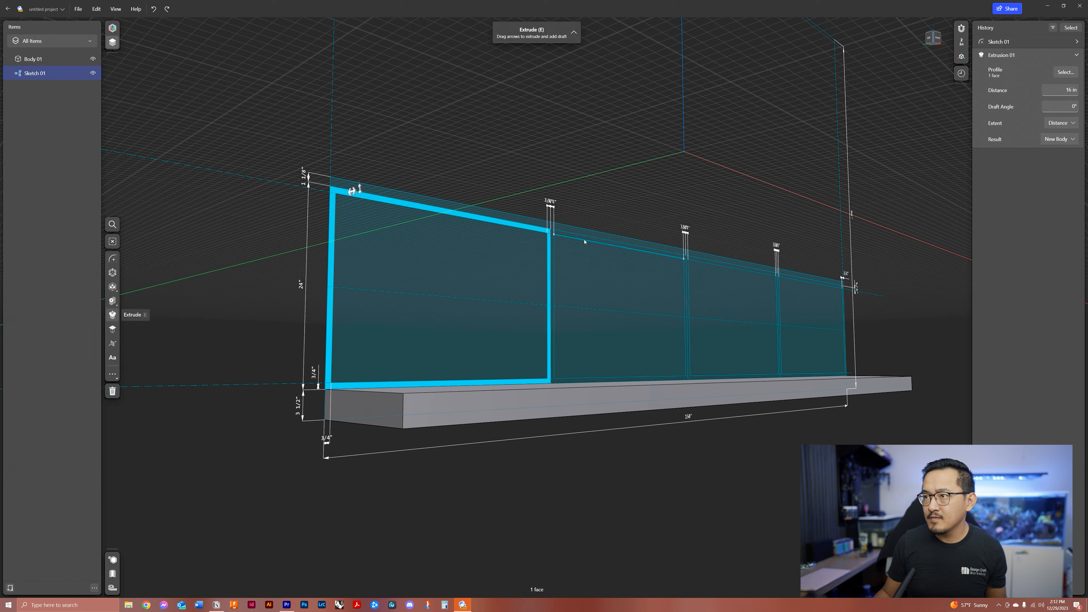
left_click(591, 239)
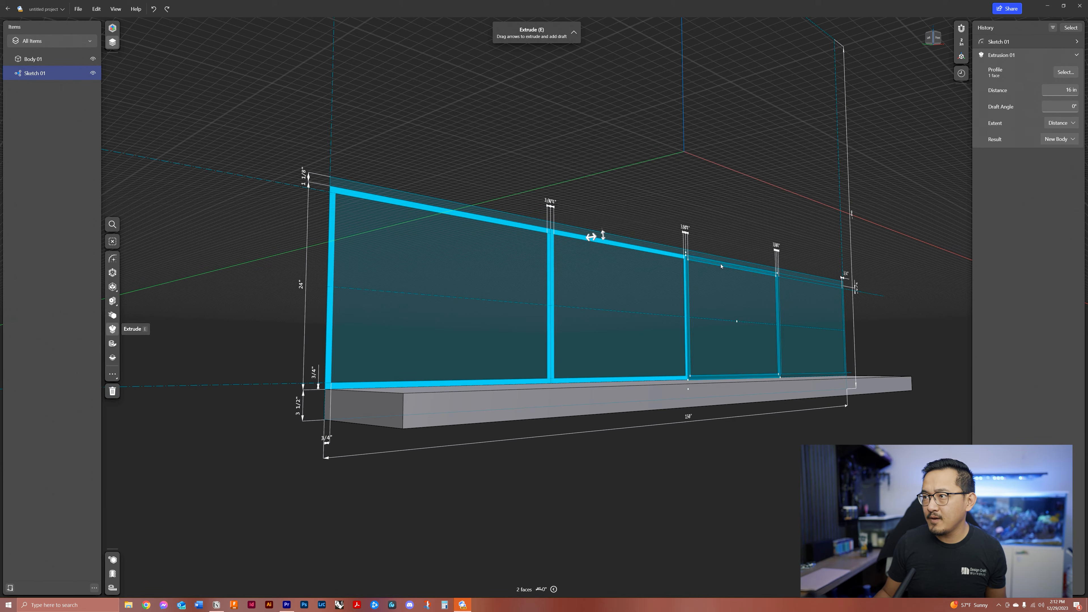
left_click(721, 266)
scroll(726, 264, "up", 6)
left_click(734, 259)
left_click_drag(745, 256, 792, 265)
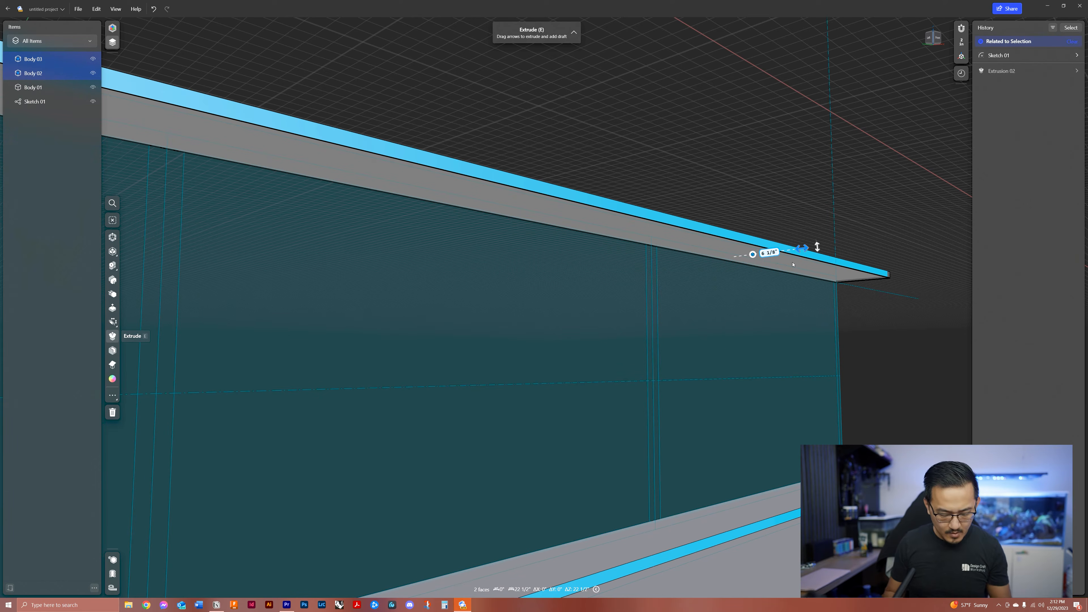
left_click(791, 181)
Step: Extrude the vertical end and divider strips between the top and bottom panels 6 in as new bodies
scroll(785, 189, "down", 5)
mouse_move(786, 189)
right_mouse_down()
mouse_move(830, 290)
mouse_move(788, 304)
right_mouse_up()
scroll(767, 261, "up", 5)
scroll(767, 261, "up", 2)
left_click(834, 275)
key("e")
left_click(393, 253)
left_click(388, 270)
scroll(797, 293, "down", 5)
scroll(419, 280, "up", 3)
scroll(419, 280, "up", 2)
left_click(448, 265)
left_click(449, 278)
scroll(703, 301, "down", 3)
scroll(405, 272, "up", 5)
left_click(462, 272)
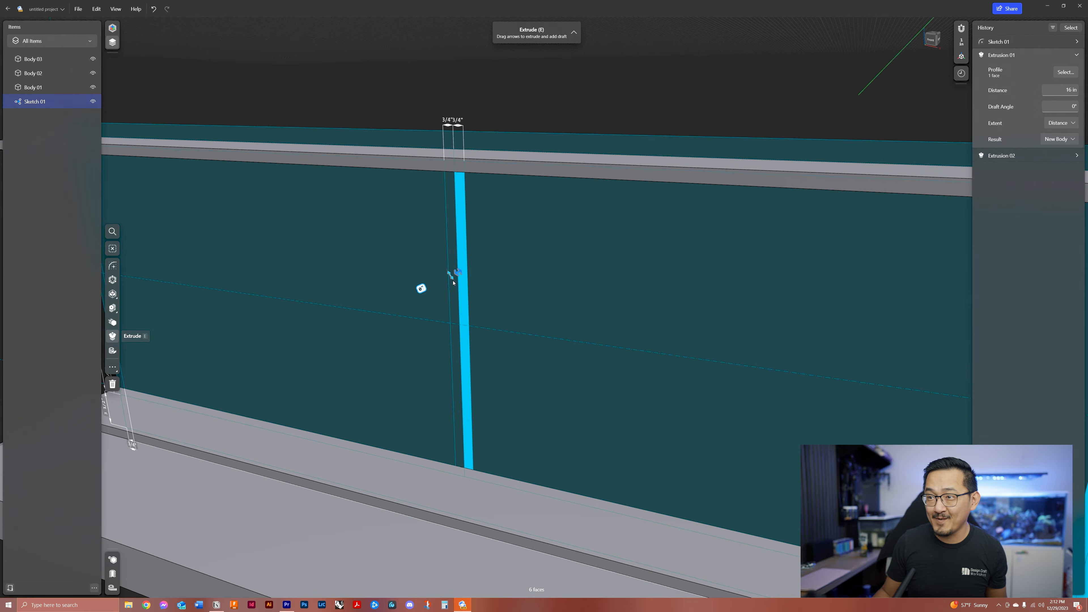
left_click(701, 307)
scroll(701, 307, "down", 2)
scroll(701, 307, "down", 2)
scroll(379, 263, "up", 3)
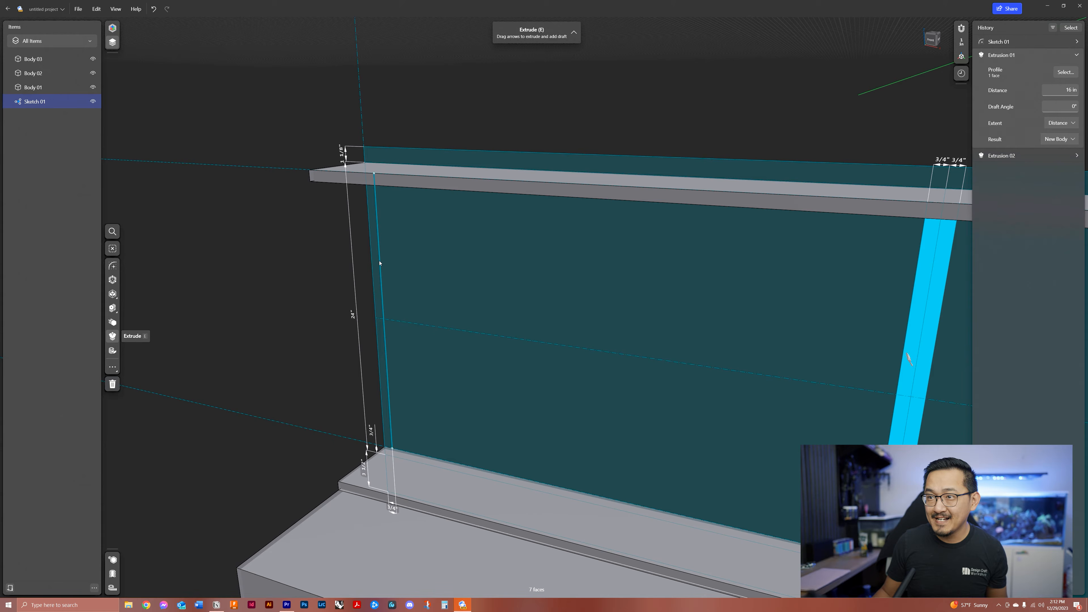
left_click(374, 265)
left_click_drag(371, 264, 354, 279)
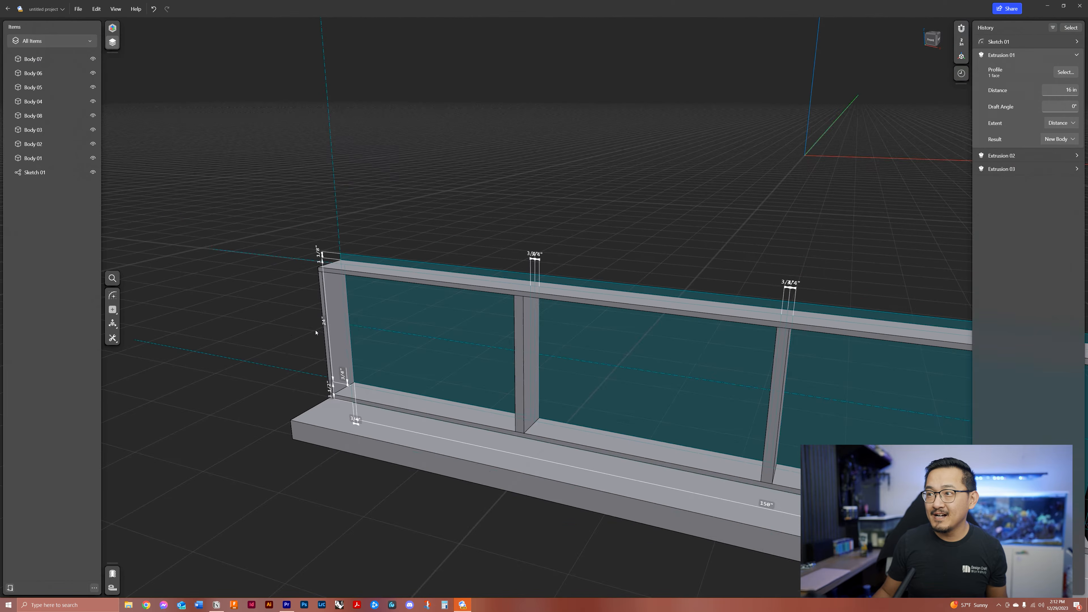
Step: Change the top and bottom panels' extrusion extent to To Point, with the base's front face as the object
right_click_drag(338, 334, 404, 320)
scroll(485, 248, "up", 3)
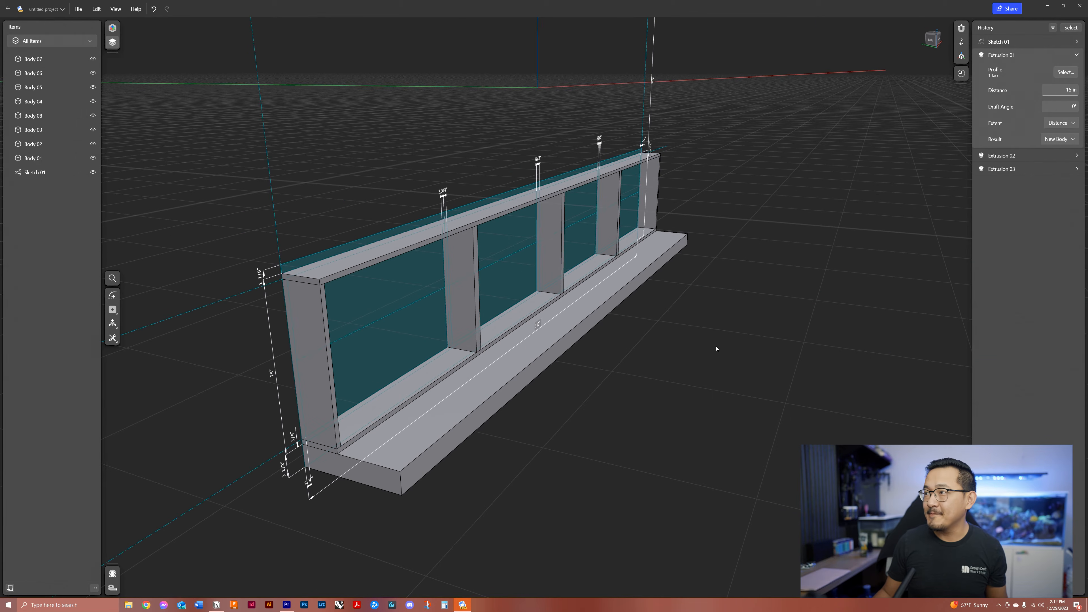
left_click(1029, 157)
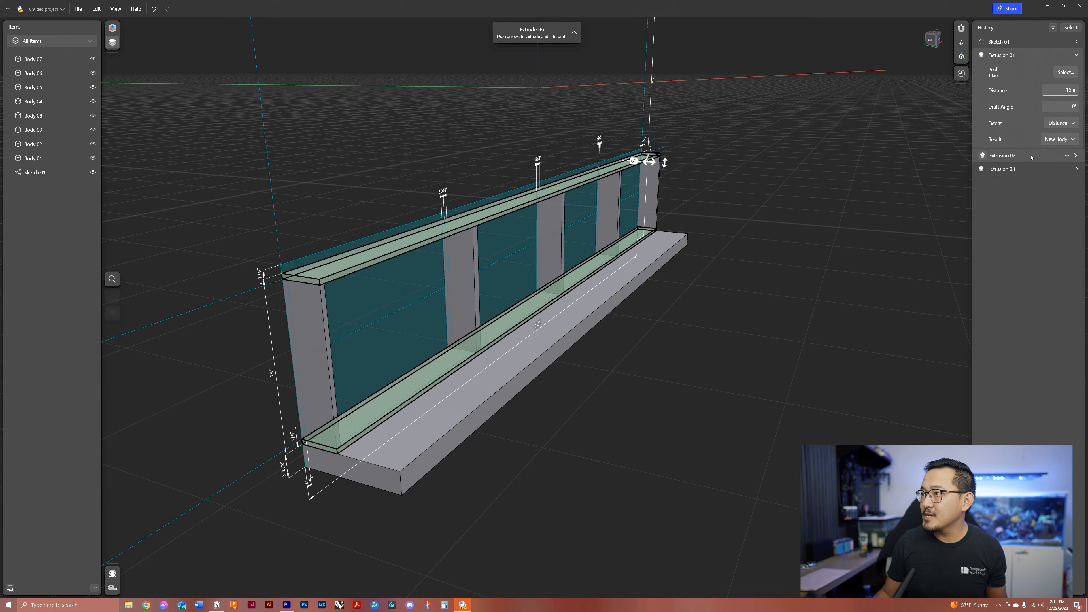
scroll(461, 308, "up", 3)
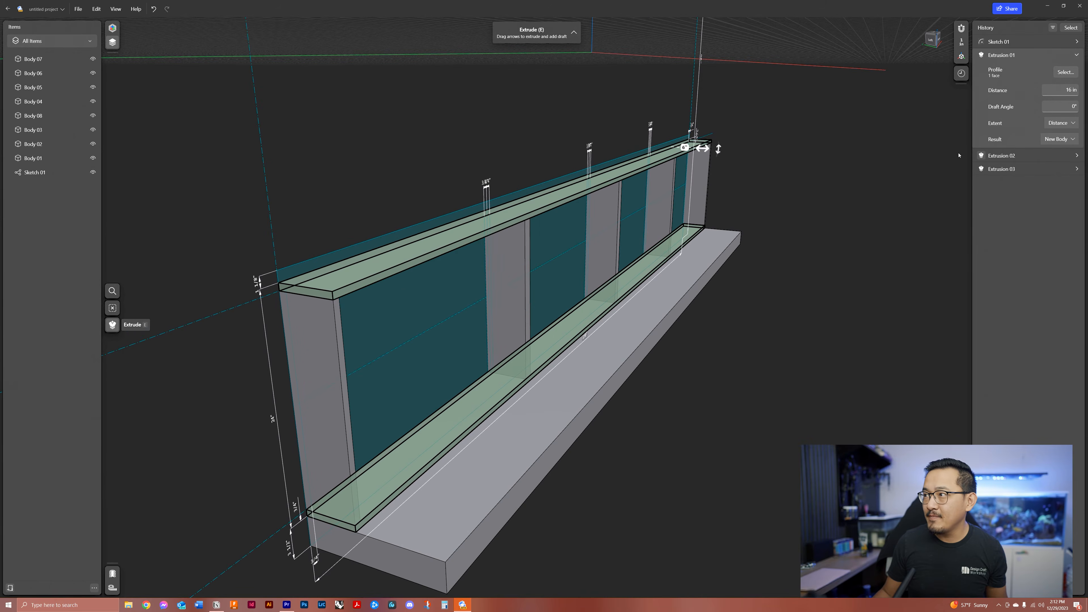
left_click(1077, 156)
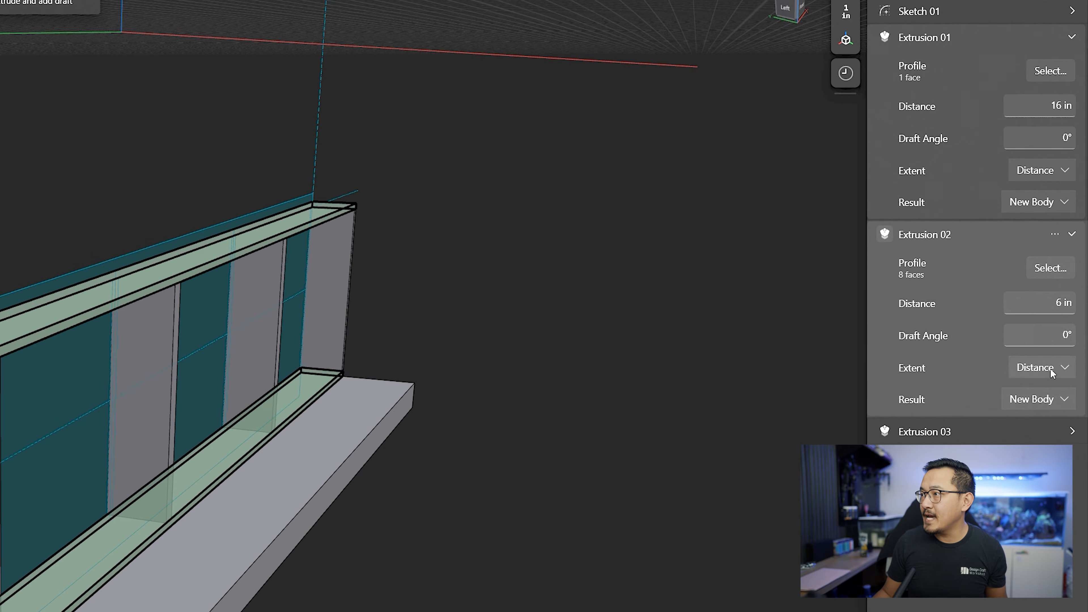
left_click(1053, 369)
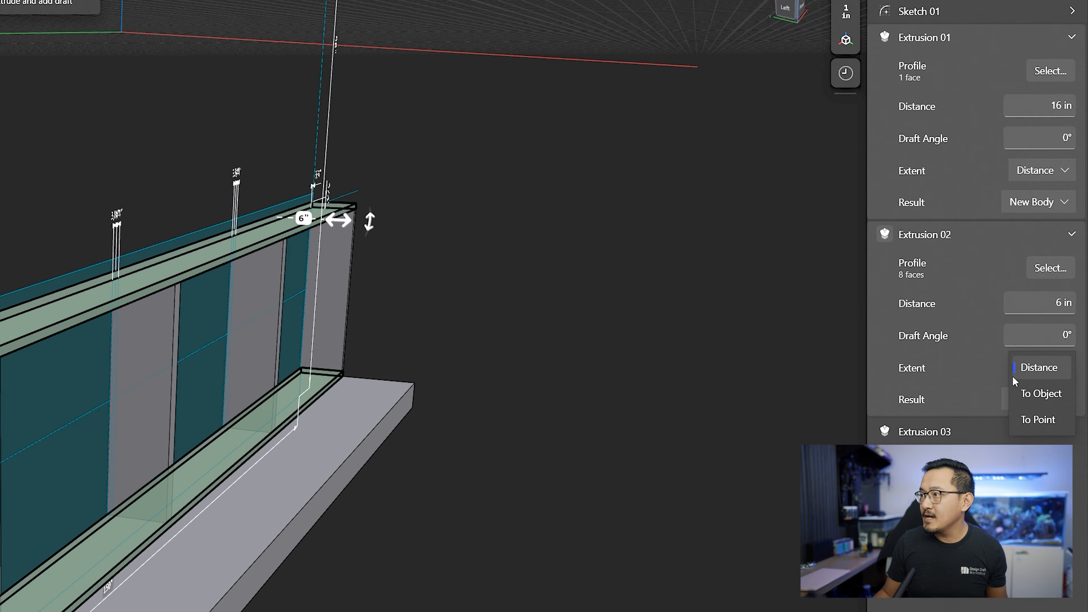
left_click(1037, 419)
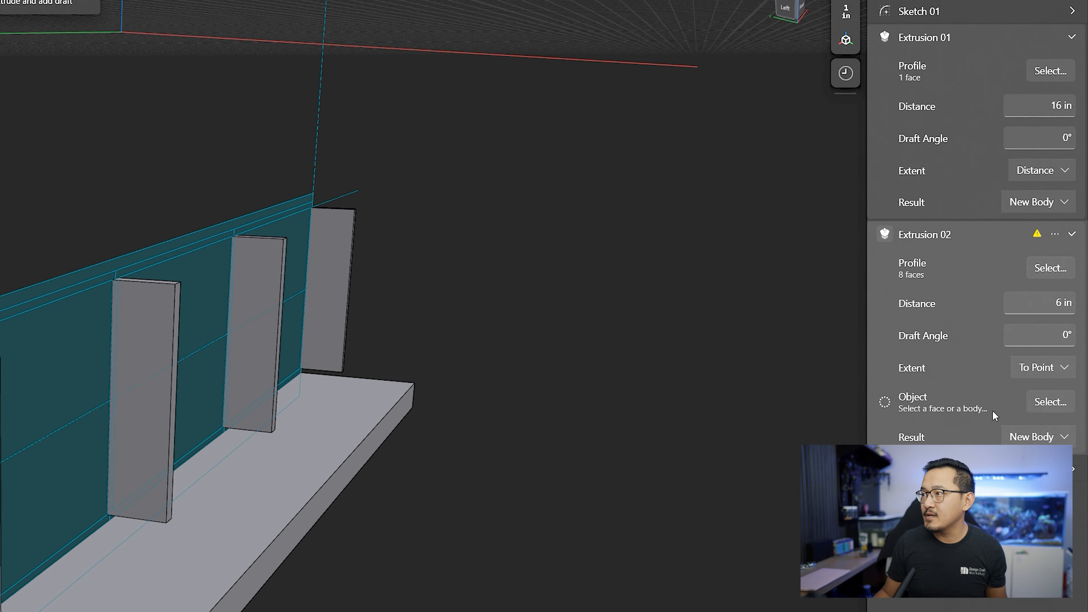
left_click(1048, 403)
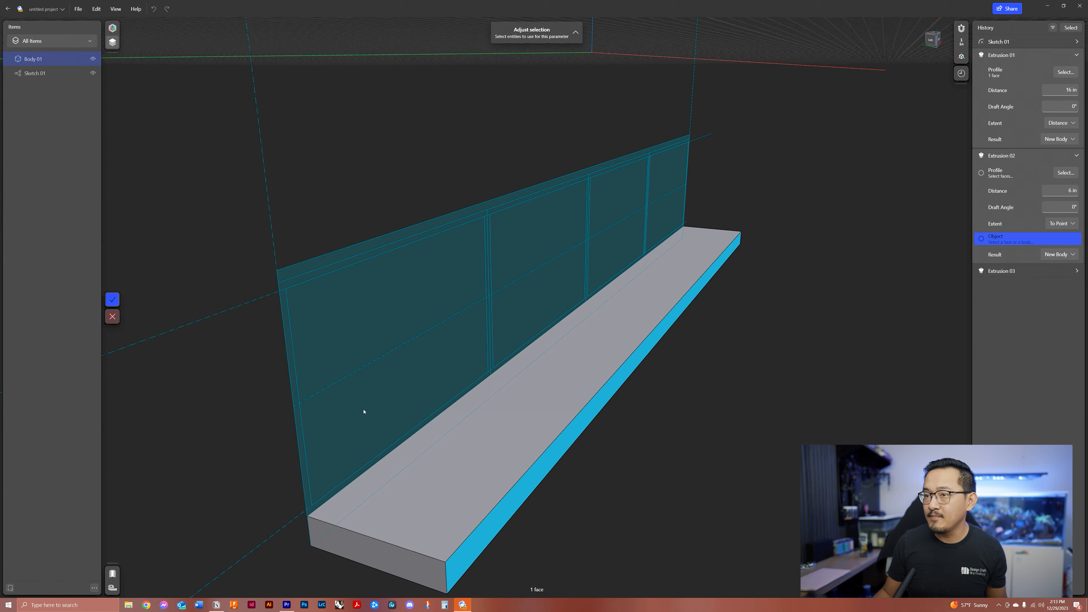
left_click(600, 404)
right_click_drag(677, 489, 682, 411)
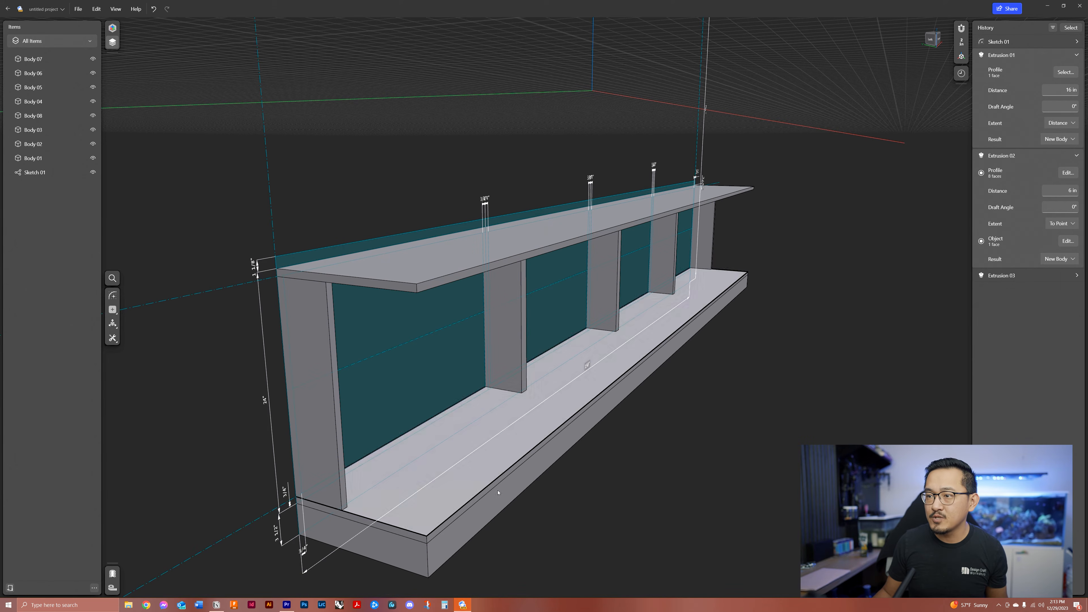
Step: Check which face the top and bottom panels' extrusion uses as its end object
left_click(480, 521)
left_click(634, 559)
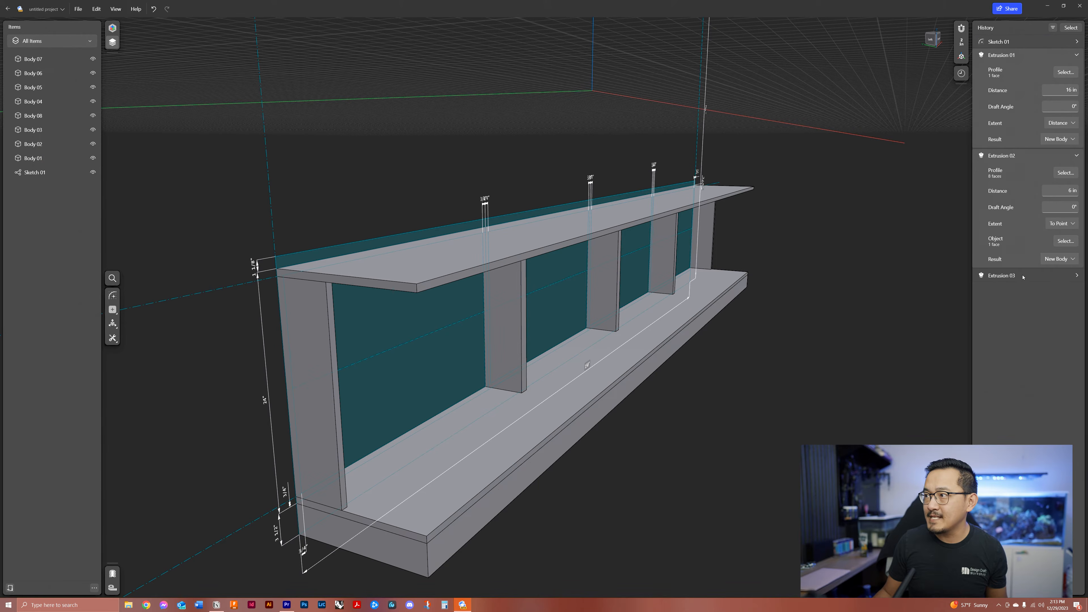
left_click(1066, 241)
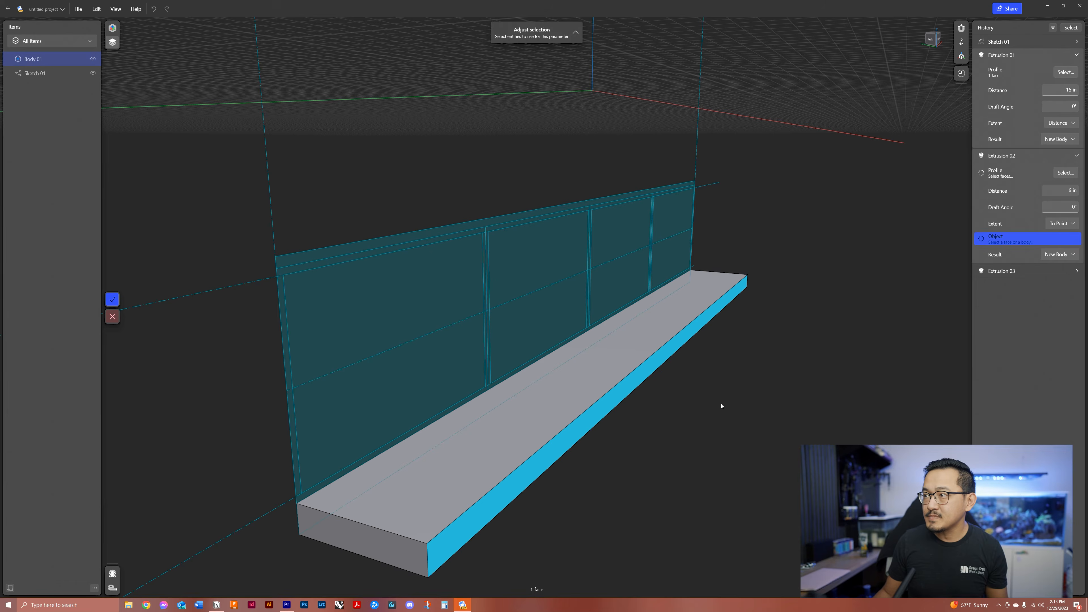
key("Escape")
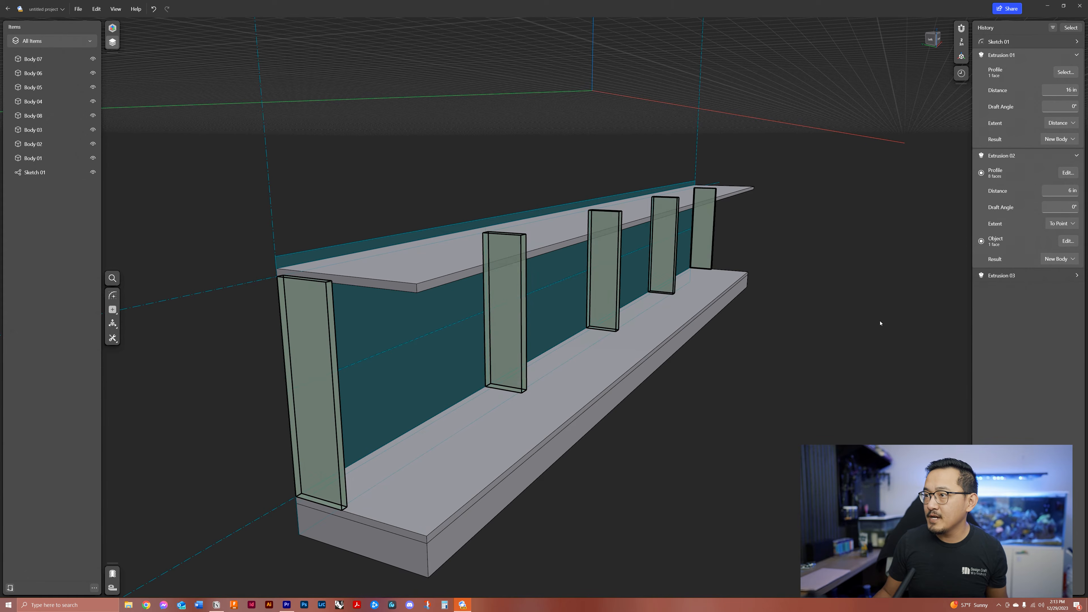
Step: Set the base's extrusion distance to 12 in
left_click(1077, 157)
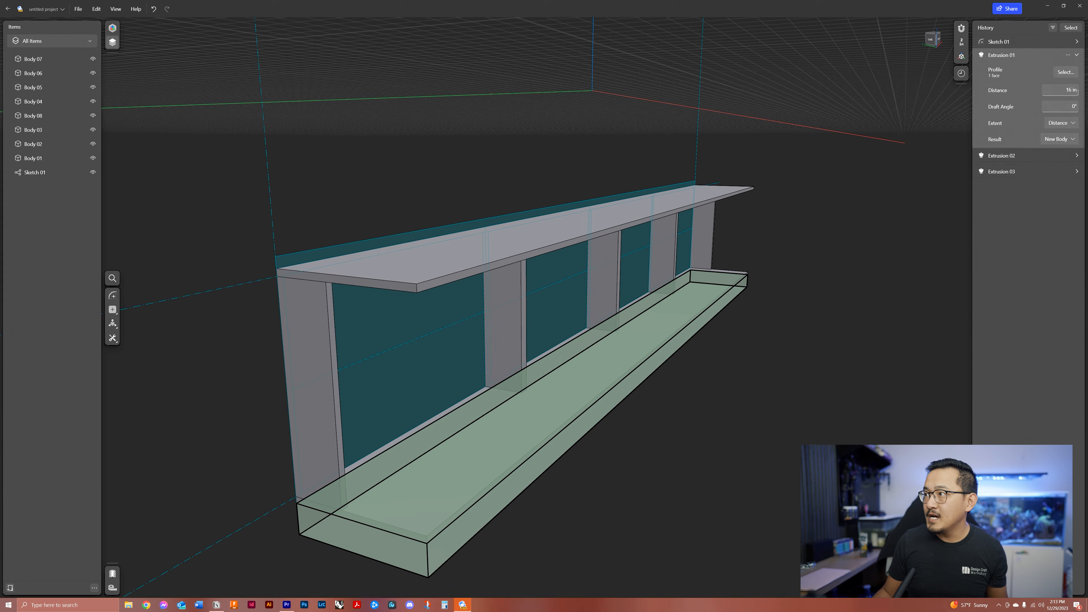
left_click(1067, 91)
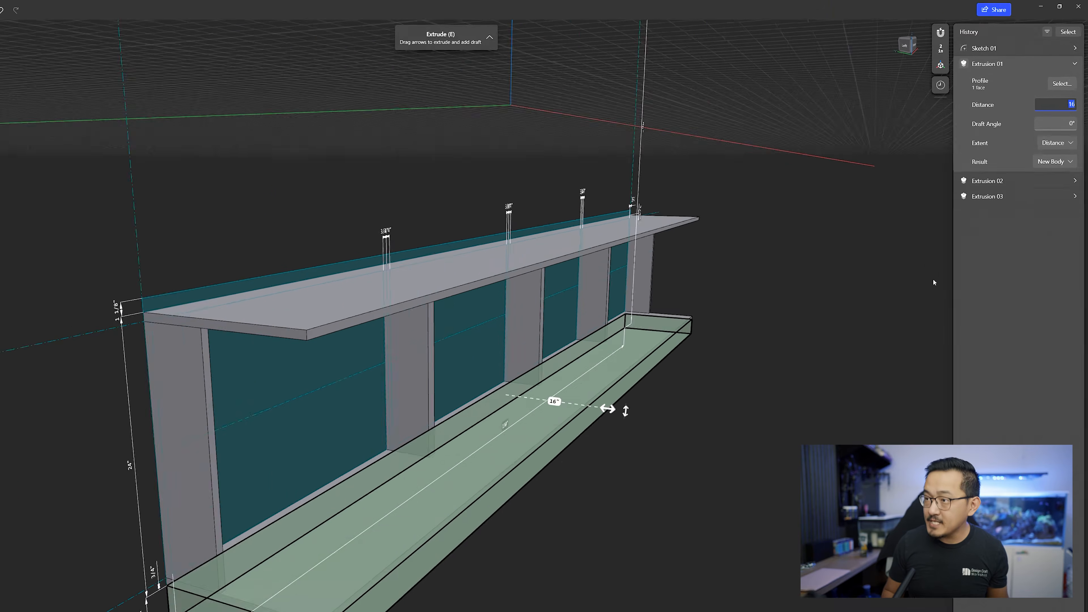
type("12")
key("Return")
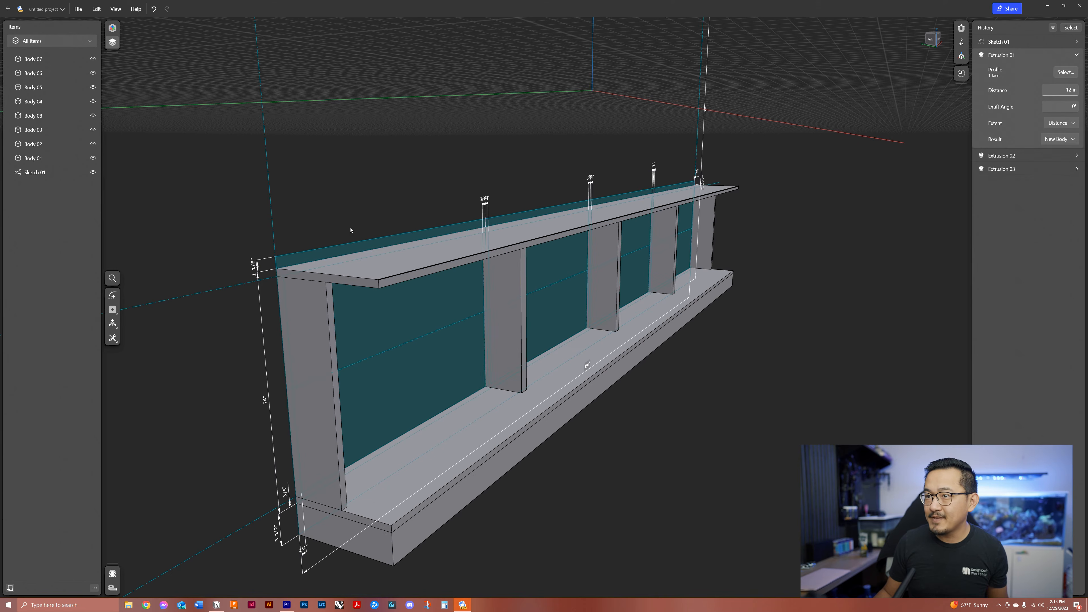
Step: Try to change the vertical dividers' extrusion extent to To Point using the top panel's front face, and undo the change
left_click(1076, 169)
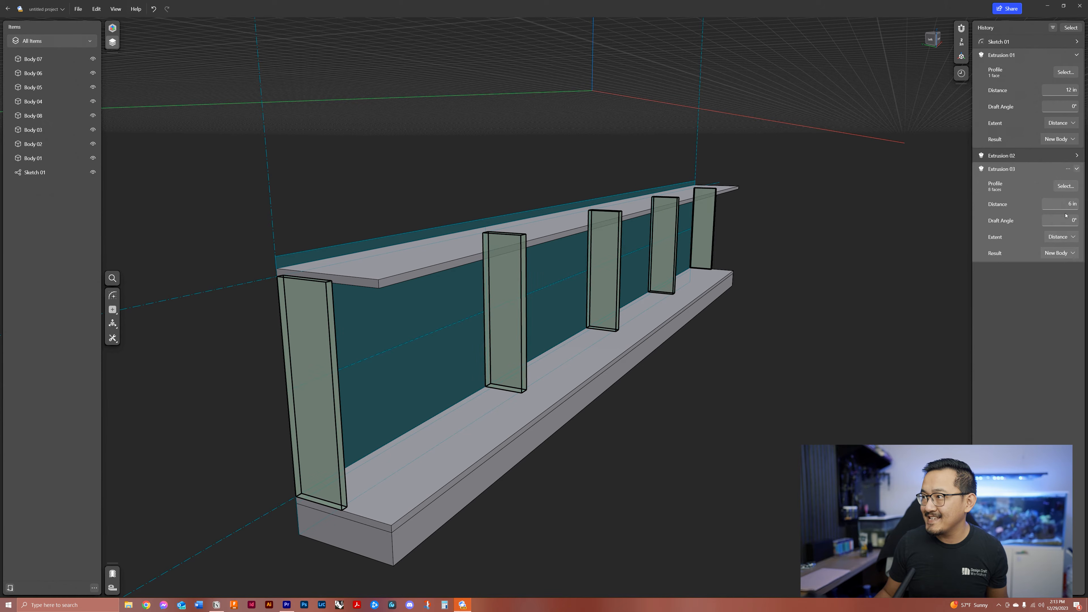
left_click(1066, 237)
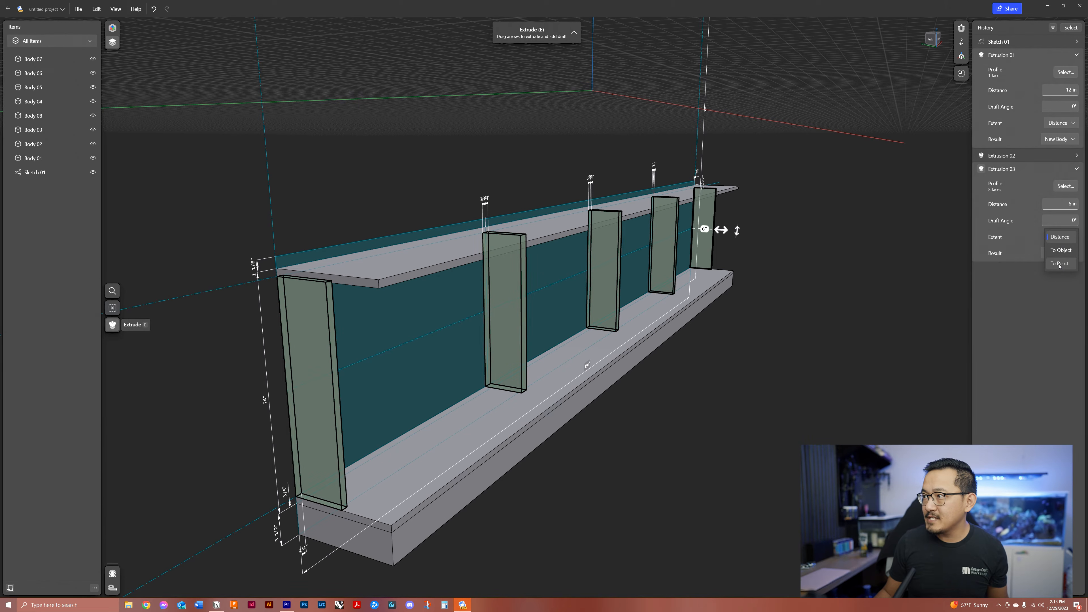
left_click(1059, 264)
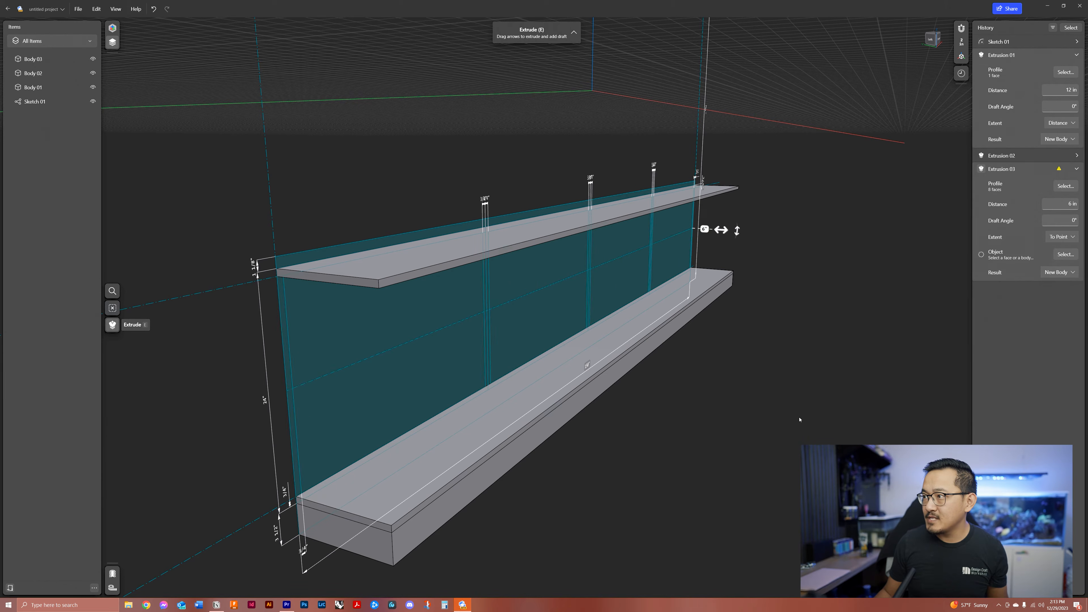
left_click(392, 282)
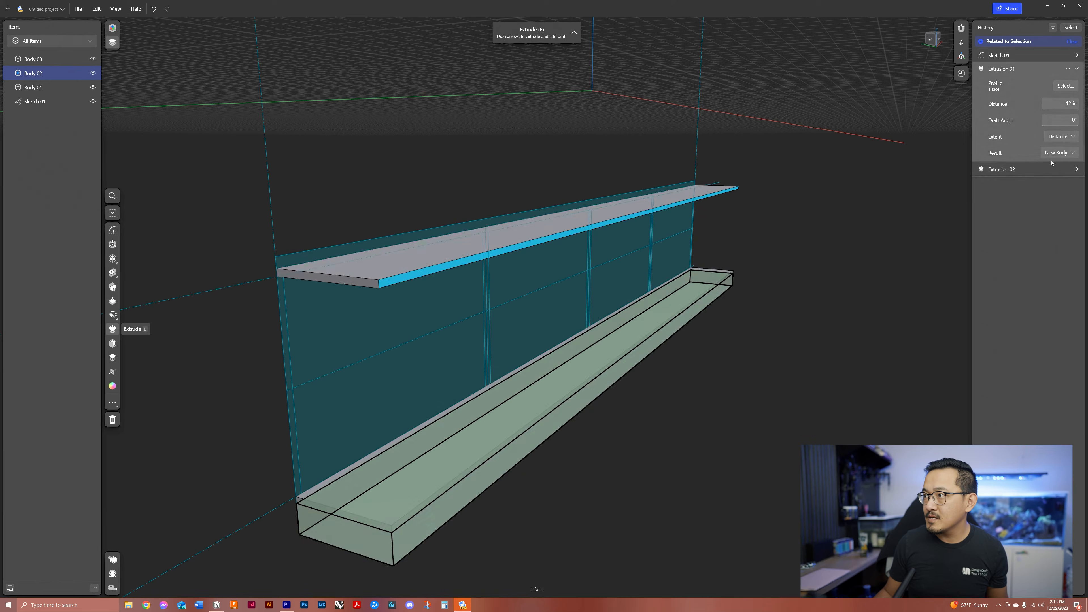
left_click(1076, 169)
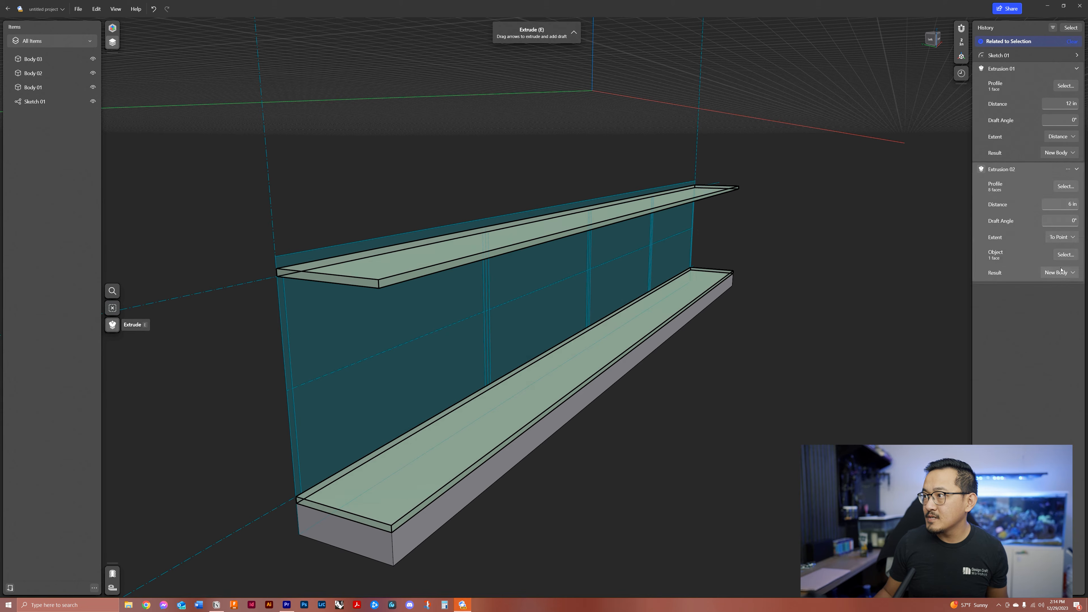
left_click(1071, 255)
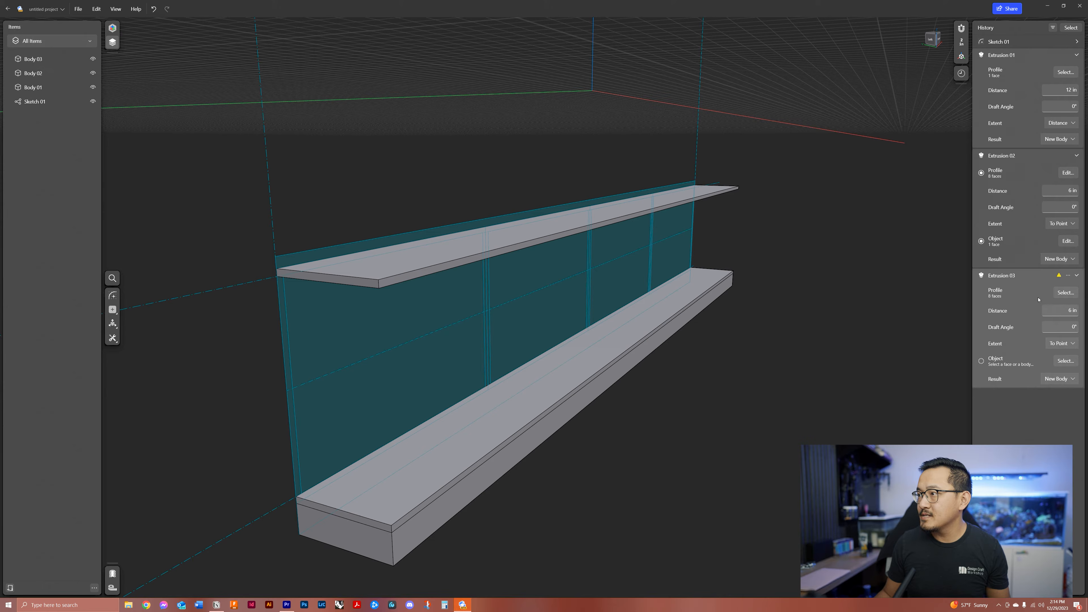
key("ctrl+z")
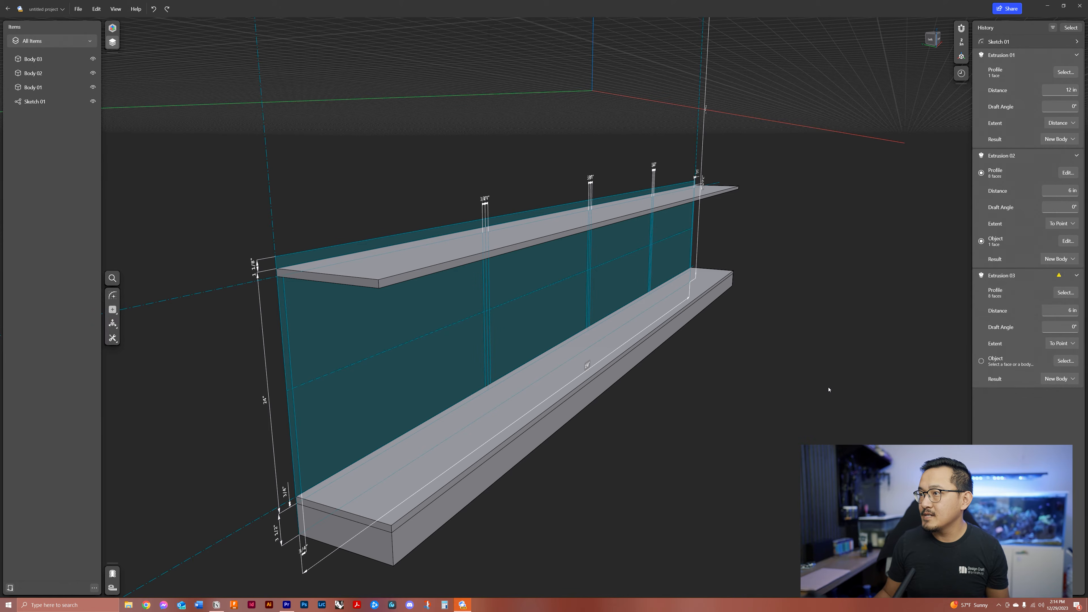
Step: Set the vertical dividers' extrusion extent to To Point, with the top panel's front face as the object
left_click(1061, 344)
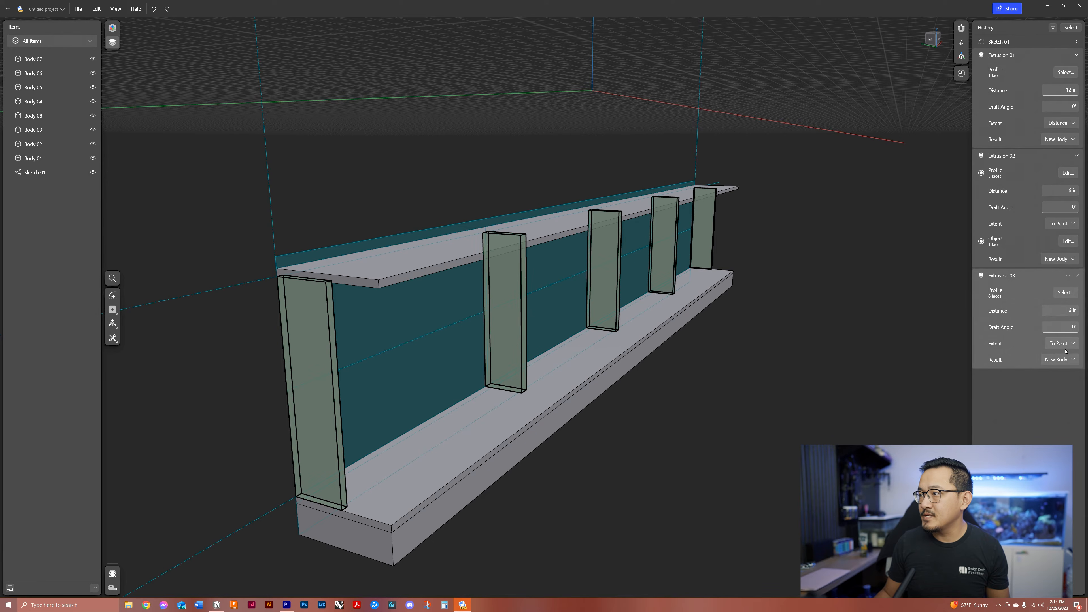
left_click(1063, 348)
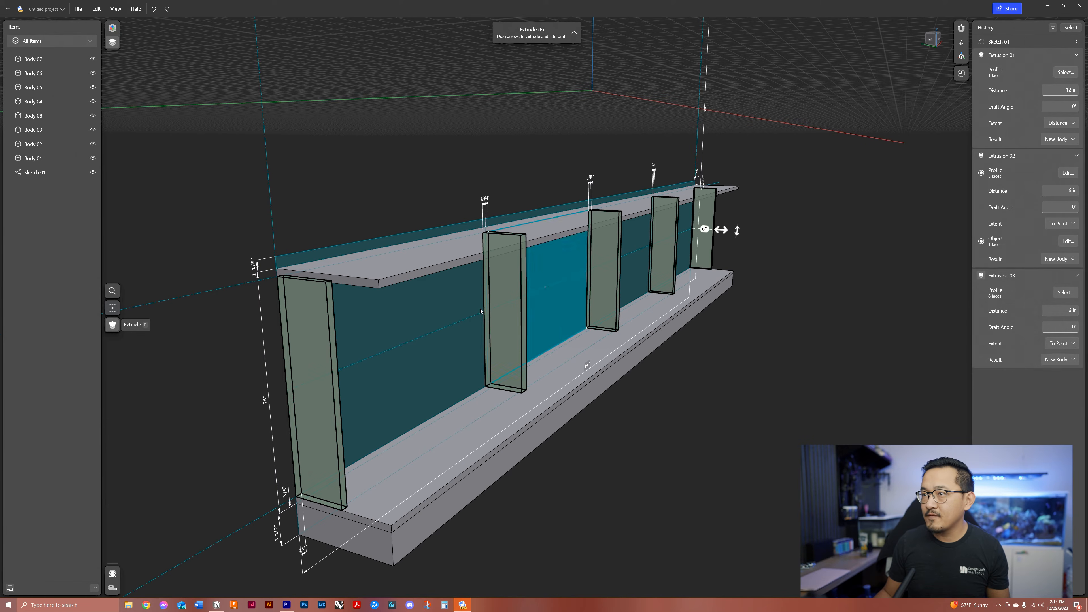
left_click(1063, 344)
left_click(1057, 320)
left_click(1062, 348)
left_click(1059, 370)
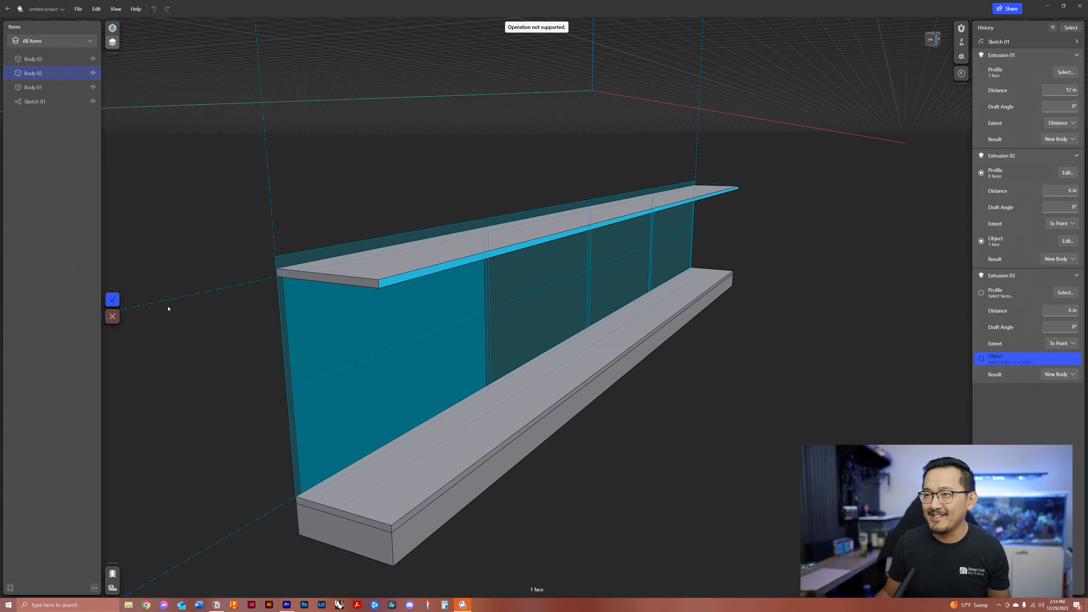
left_click(312, 347)
key("Return")
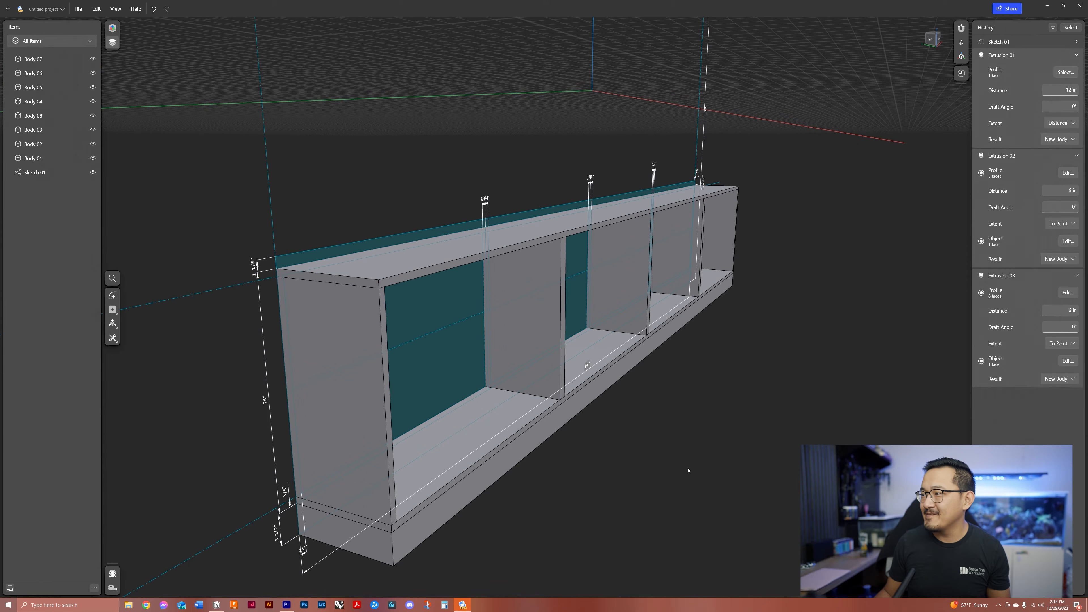
Step: Set the base's extrusion distance to 16 in and check the top panel's front face
mouse_move(680, 451)
right_mouse_down()
mouse_move(670, 438)
mouse_move(694, 446)
mouse_move(682, 442)
right_mouse_up()
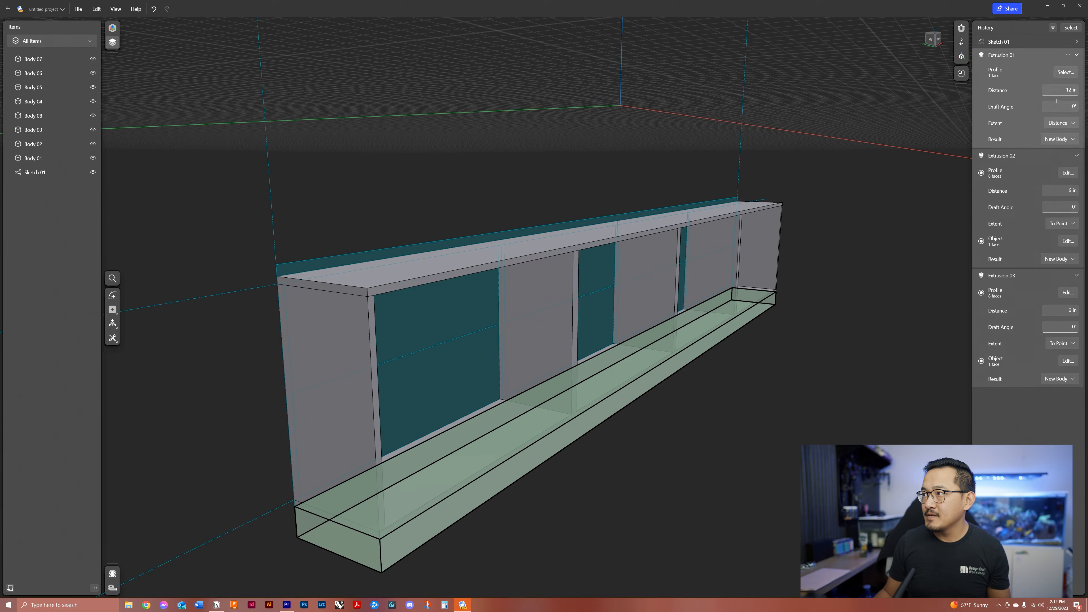
left_click(1066, 91)
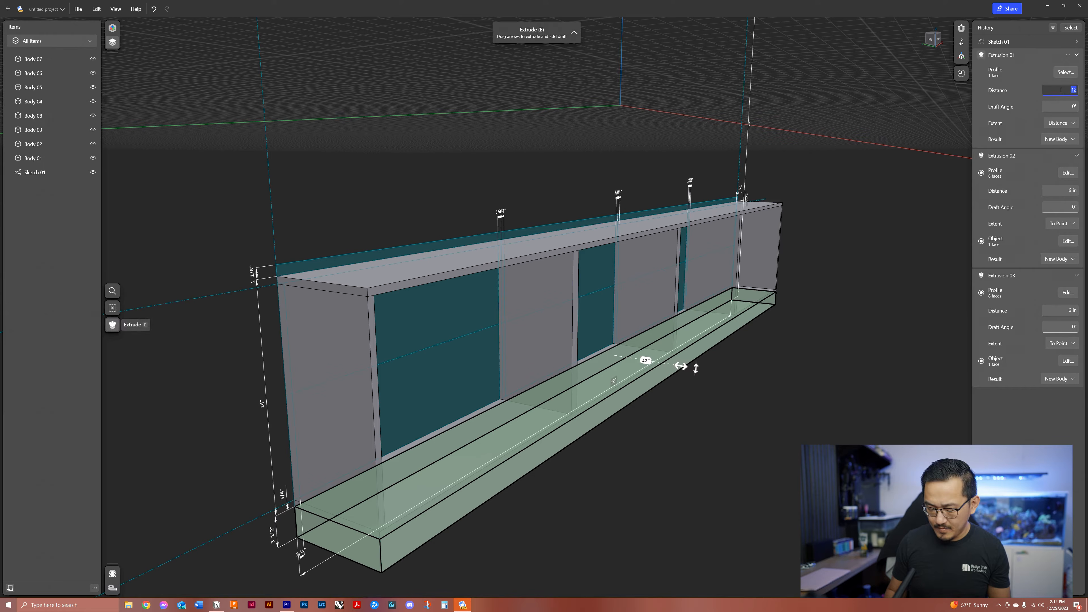
type("16")
key("Return")
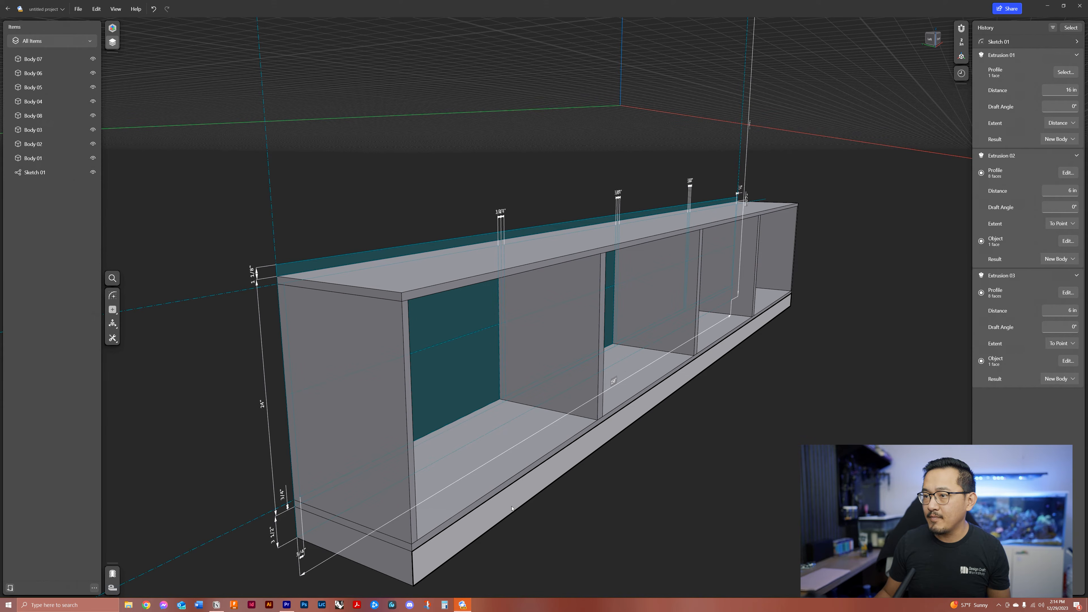
middle_click_drag(493, 504, 502, 461)
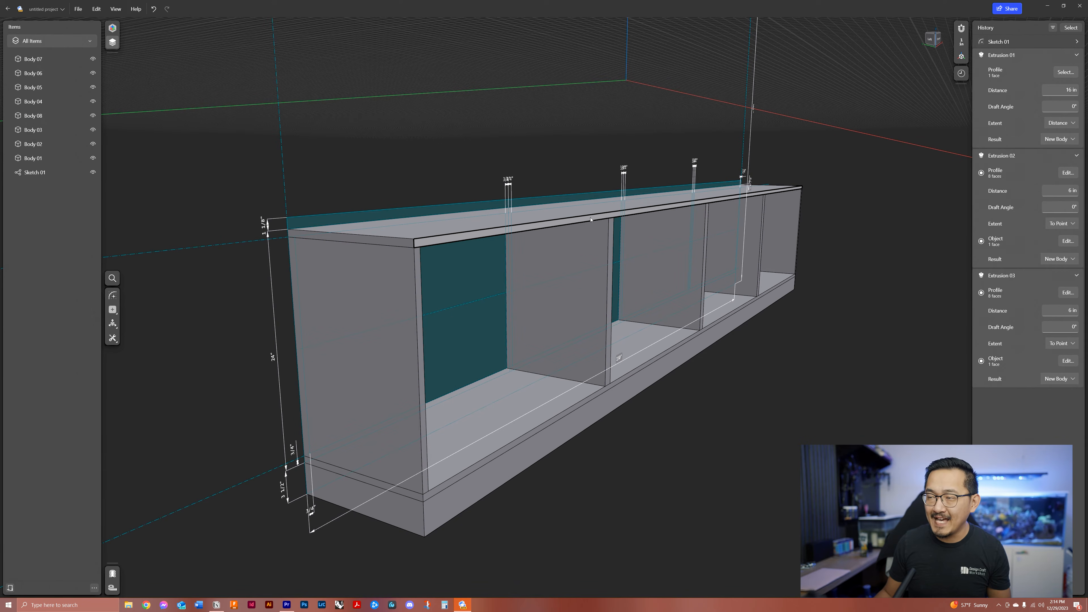
left_click(591, 219)
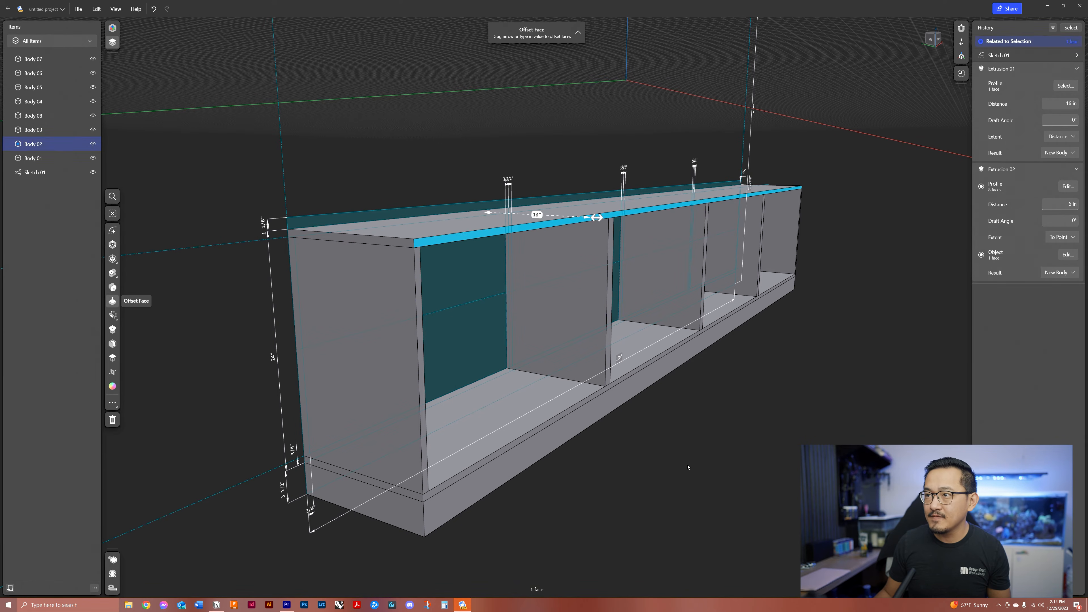
left_click(692, 448)
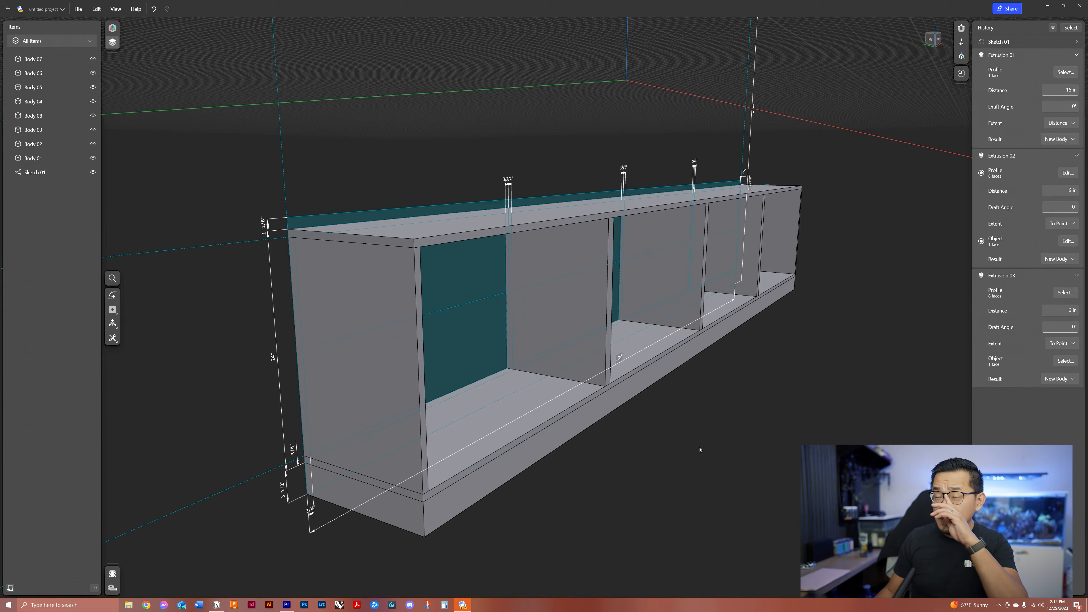
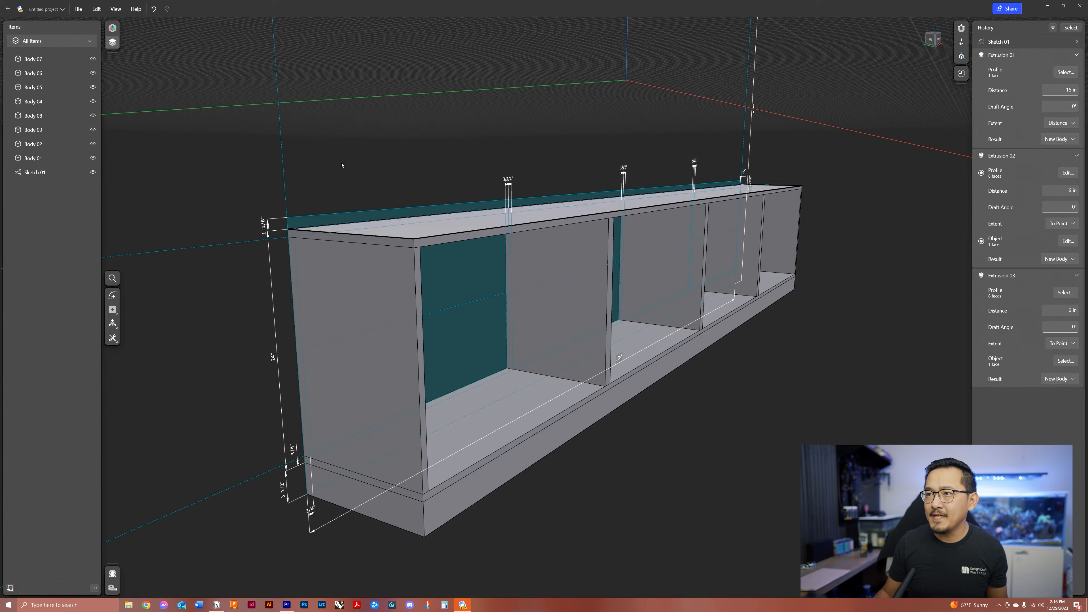
Step: Extrude the four back panel faces between the cabinet's vertical dividers by 3/4 in
scroll(646, 316, "up", 3)
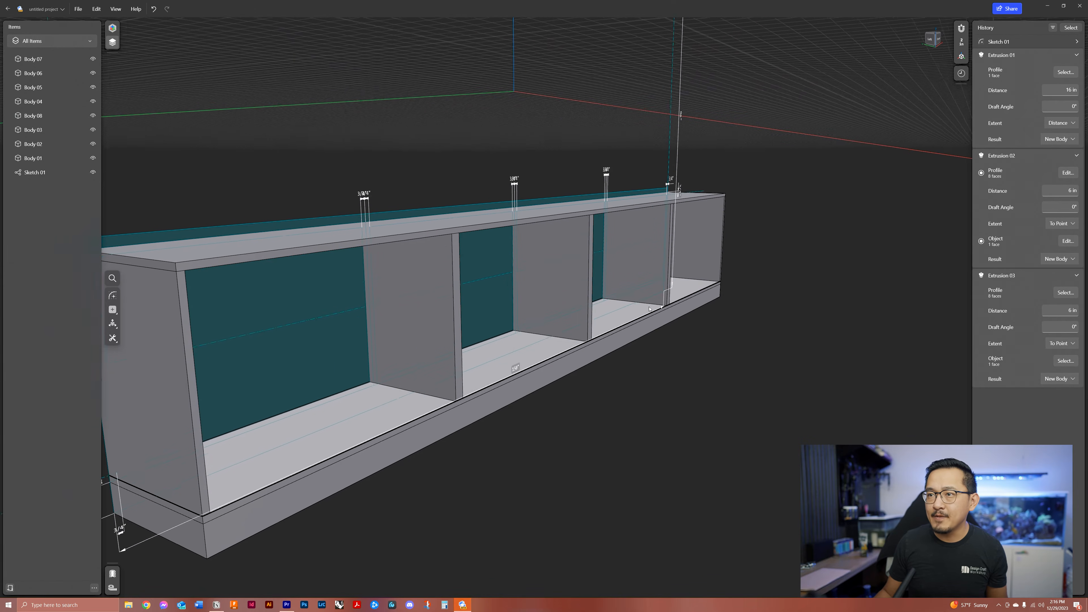
left_click(296, 364)
left_click(508, 315)
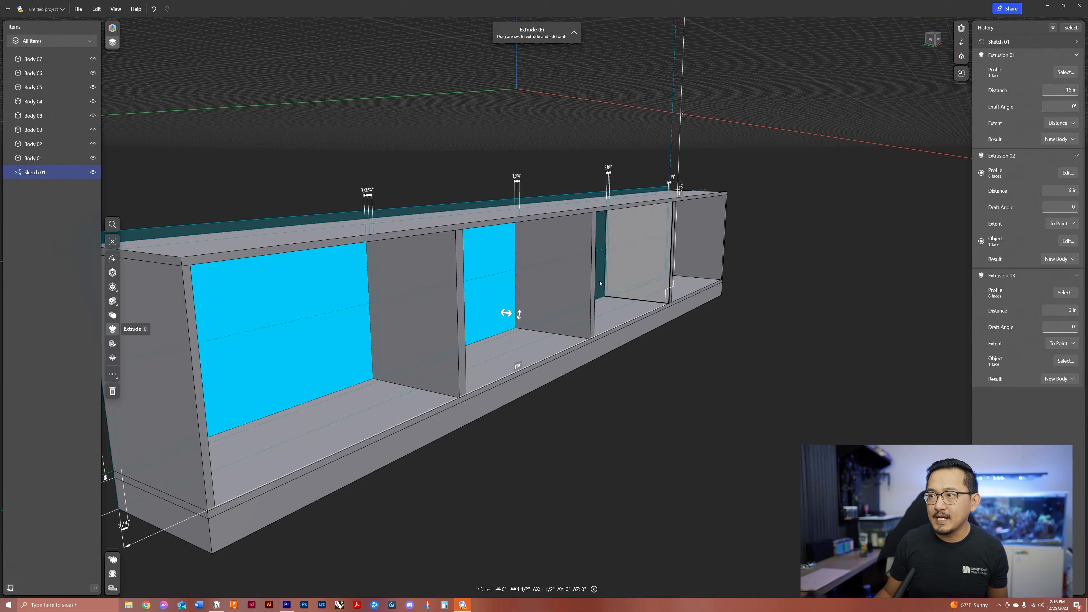
left_click(601, 266)
scroll(598, 270, "up", 2)
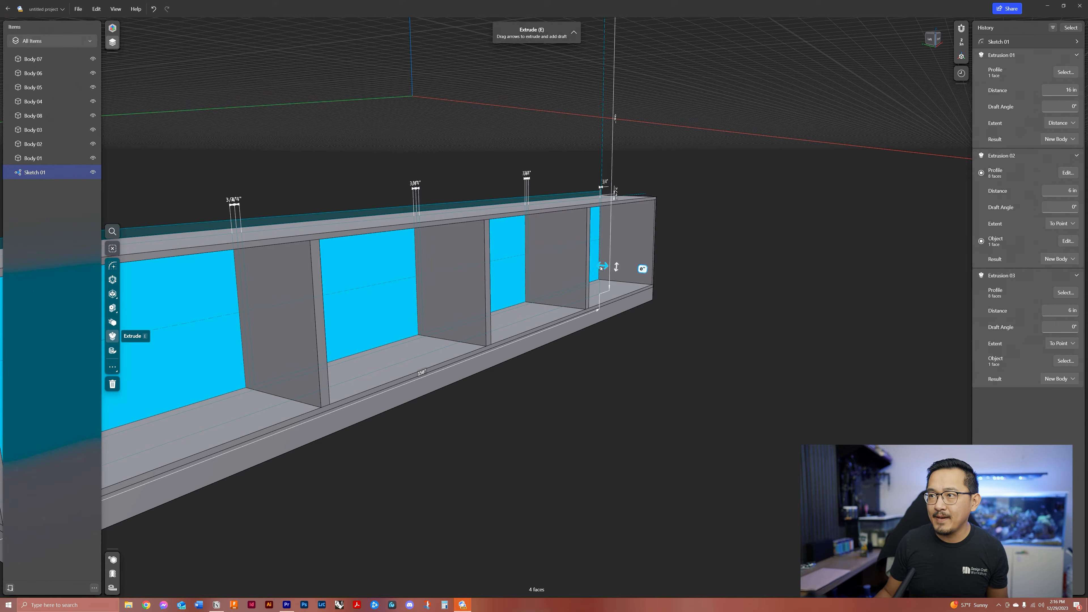
left_click_drag(604, 267, 607, 270)
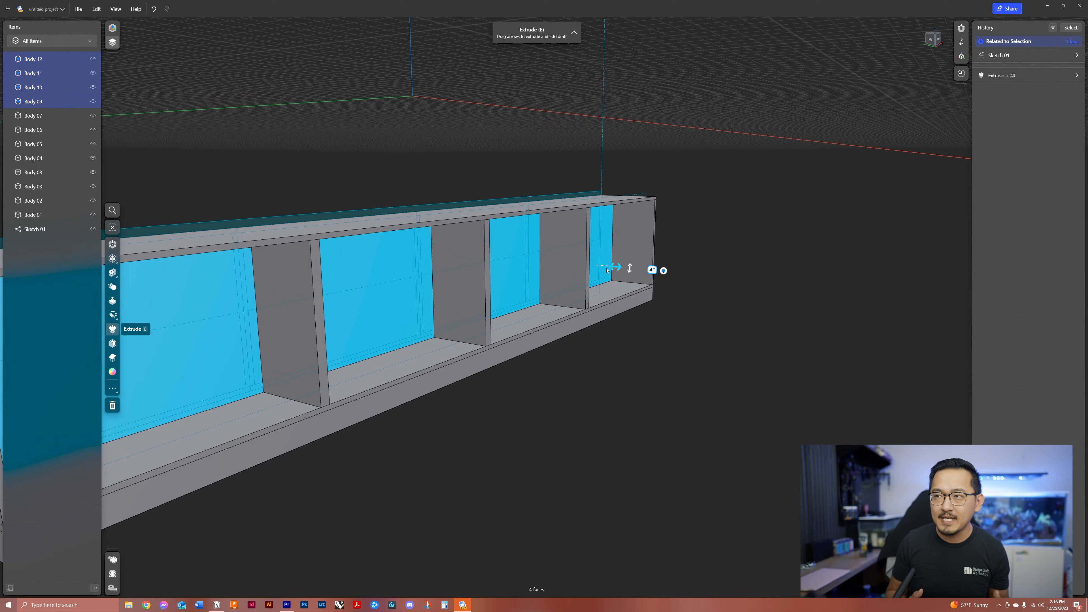
left_click_drag(606, 270, 603, 267)
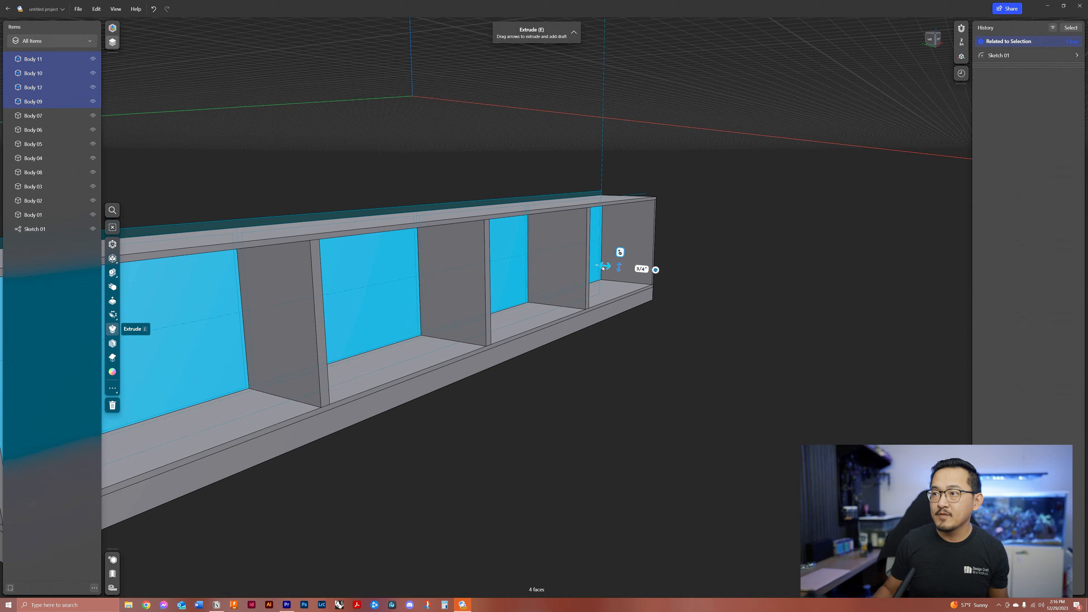
left_click(643, 412)
scroll(531, 424, "down", 3)
scroll(297, 406, "up", 2)
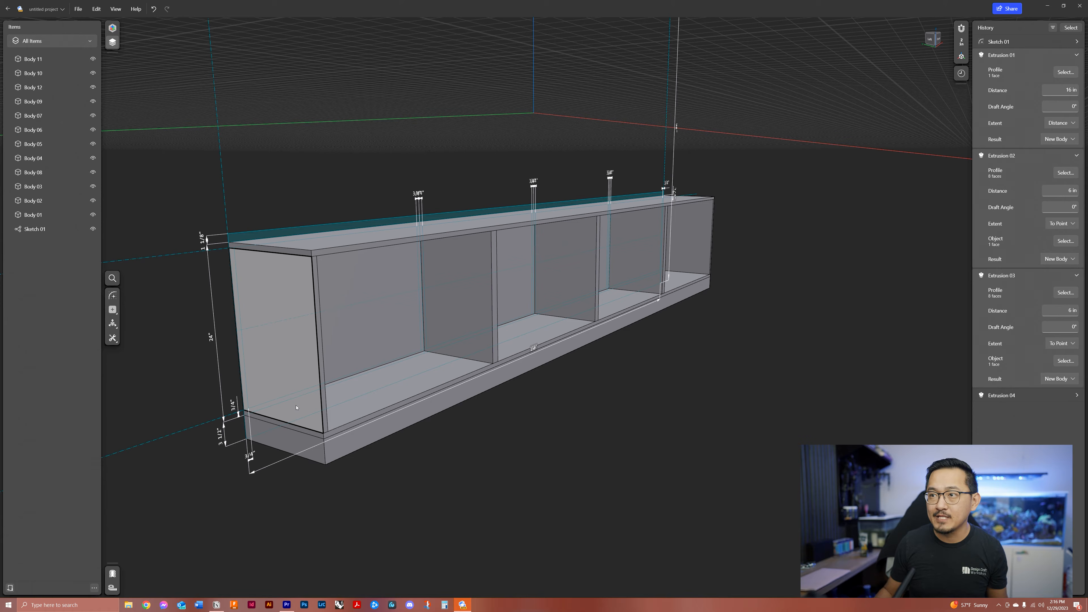
left_click(241, 237)
key("e")
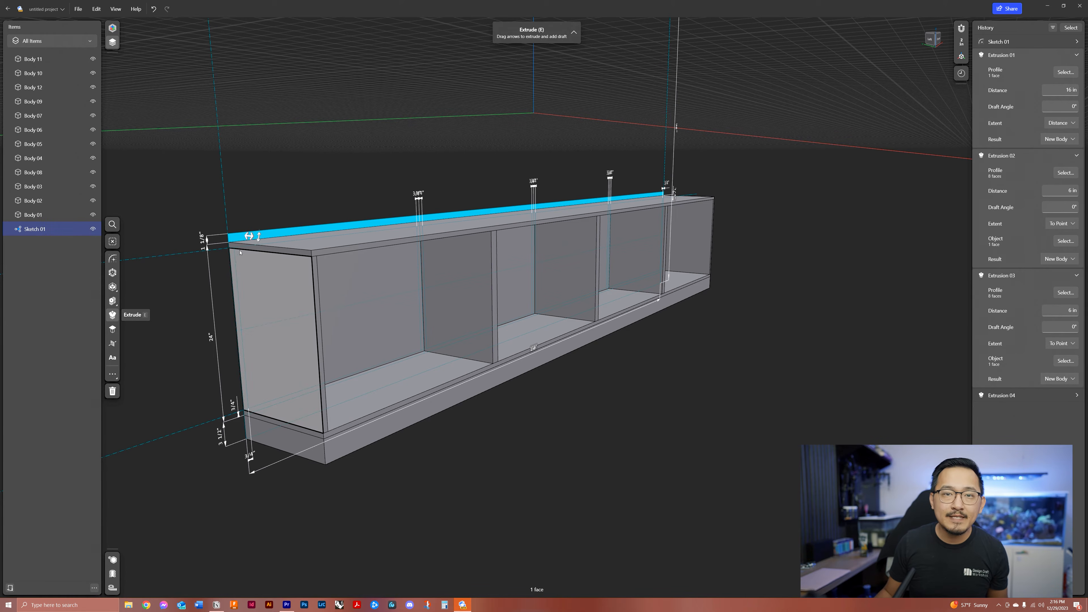
left_click(265, 208)
left_click(252, 235)
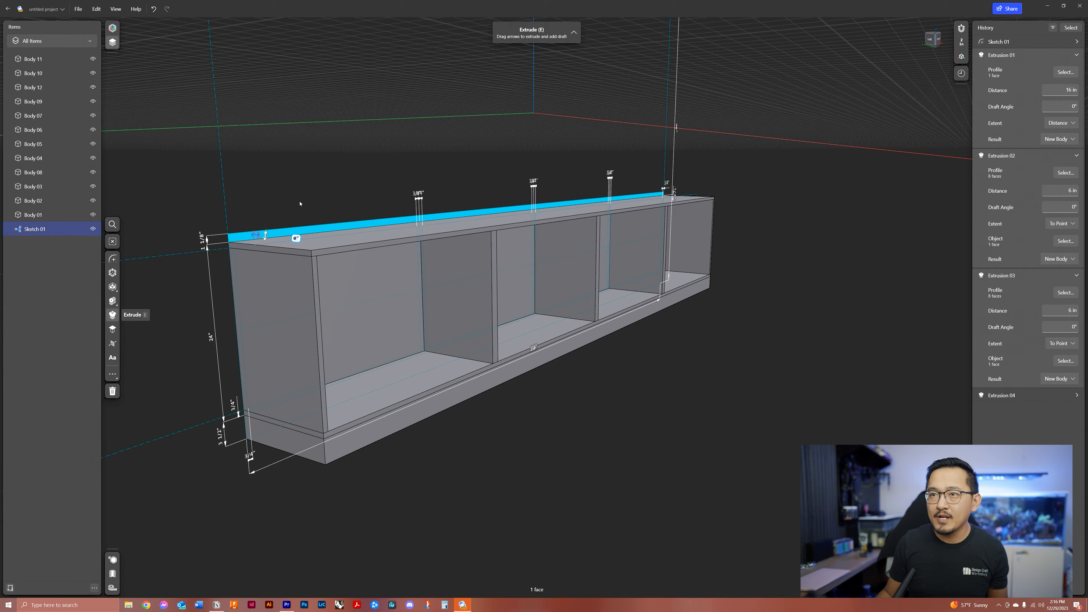
middle_click_drag(298, 195, 292, 219)
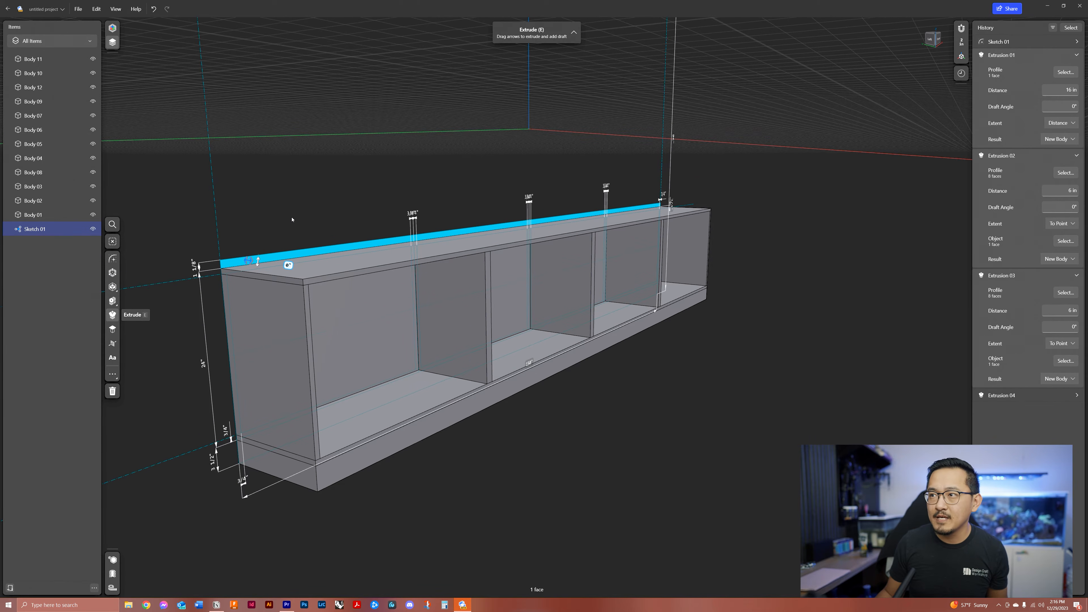
left_click(310, 280)
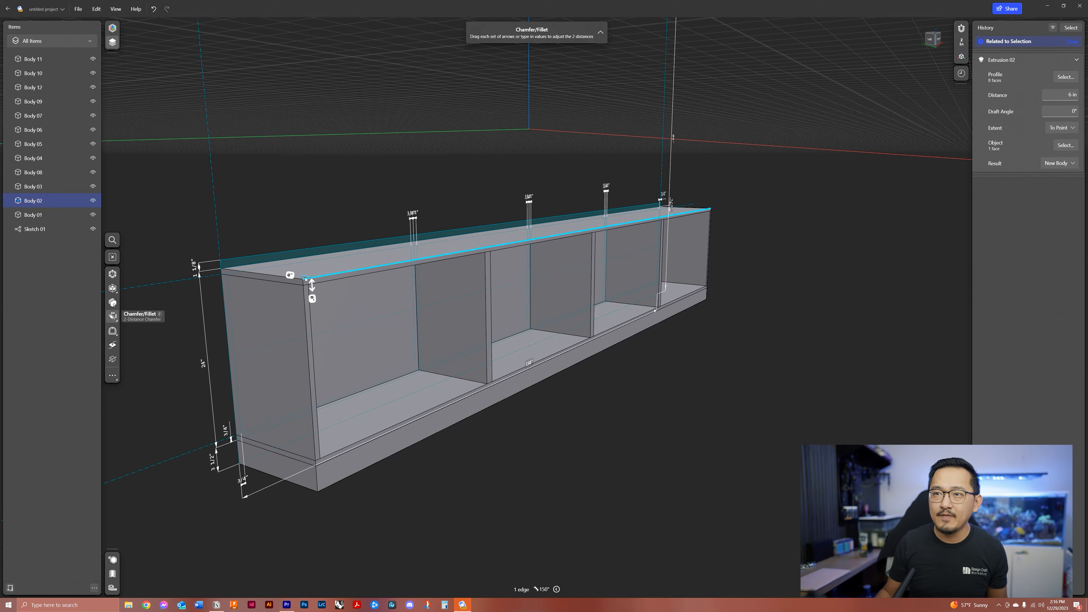
left_click(296, 226)
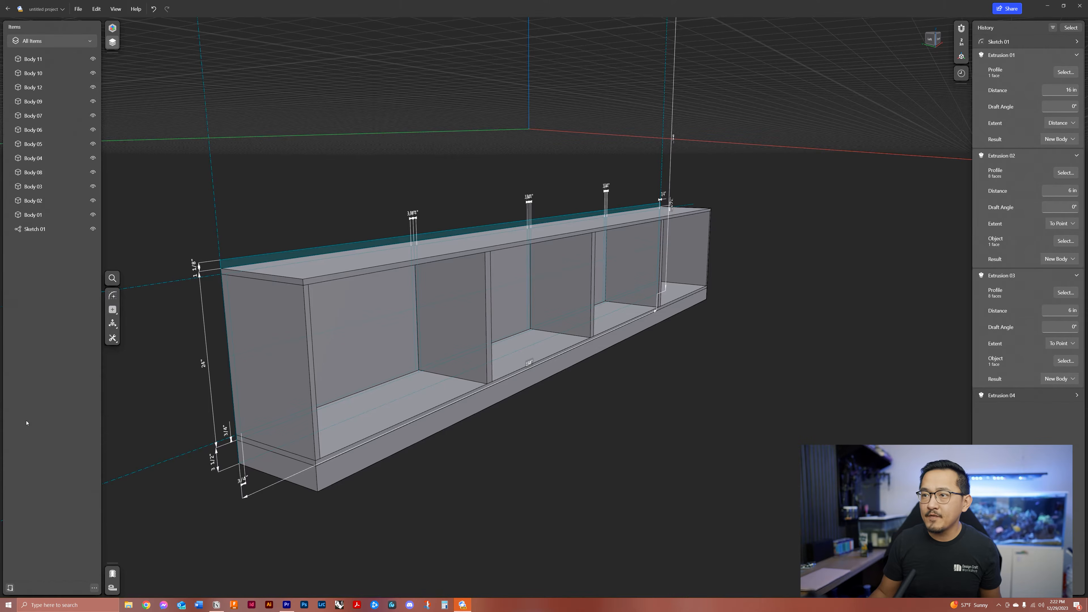
Step: Create a new folder in the items list and name it "Base Cabinet"
scroll(658, 515, "down", 6)
scroll(365, 229, "up", 4)
middle_click_drag(410, 248, 464, 285)
right_click_drag(464, 284, 455, 279)
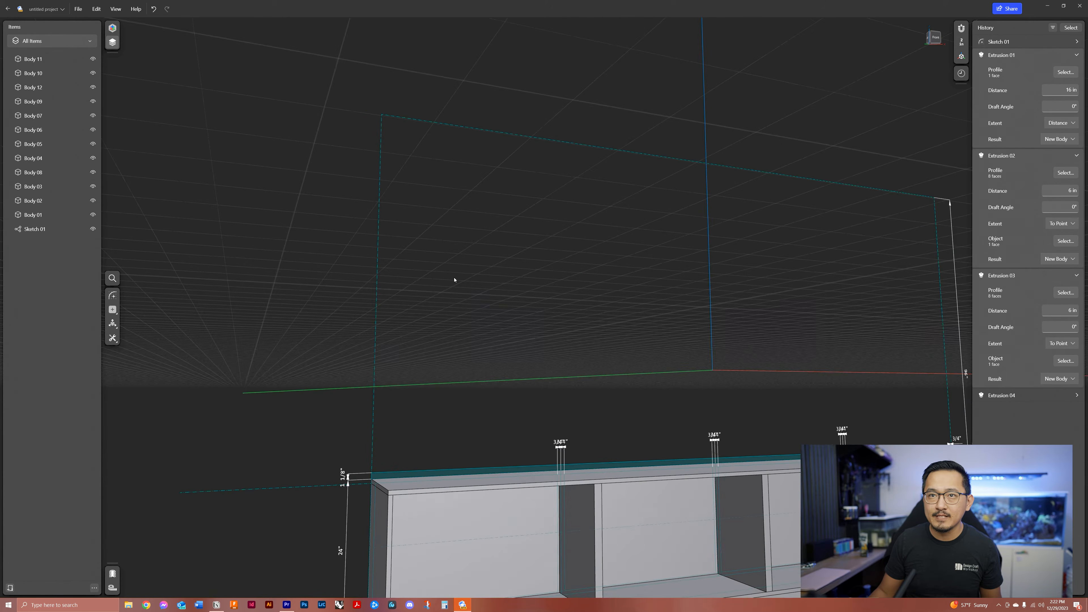
scroll(432, 258, "down", 4)
middle_click_drag(546, 284, 483, 293)
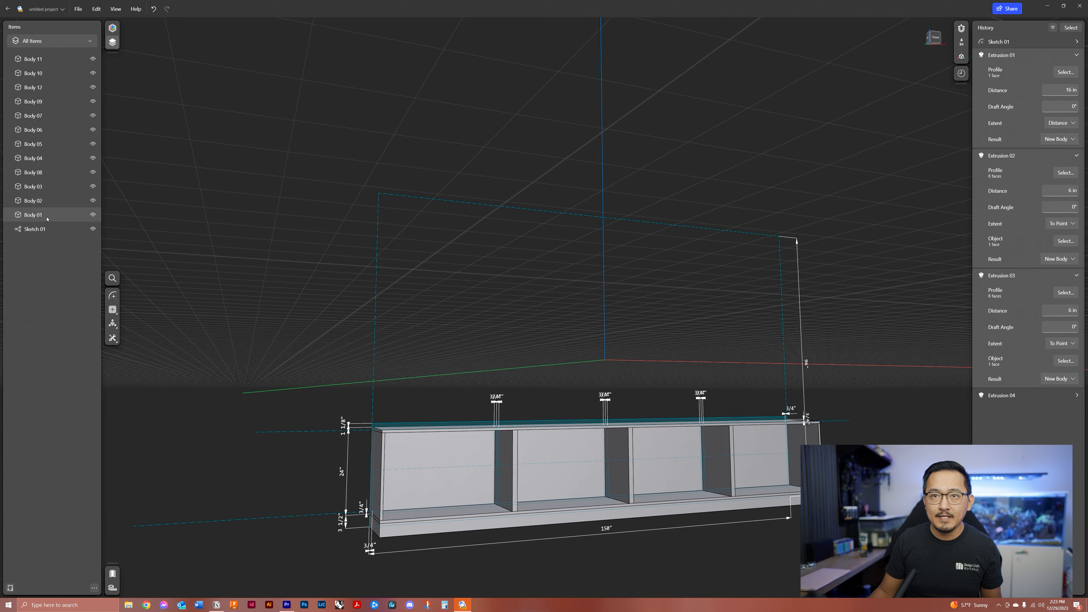
left_click(11, 589)
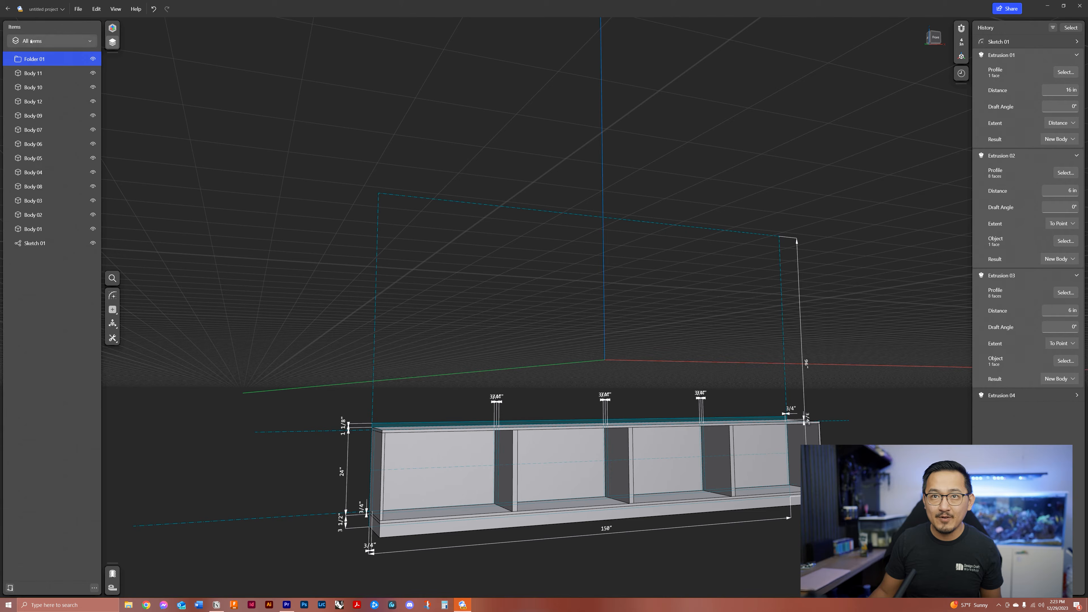
right_click(36, 59)
left_click(58, 75)
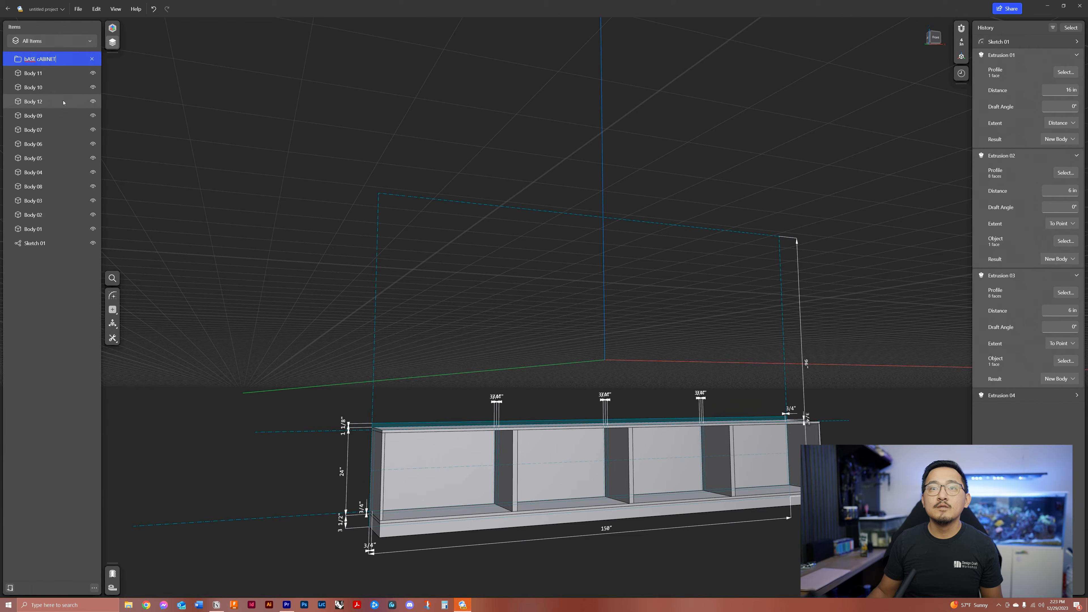
left_click_drag(56, 59, 5, 60)
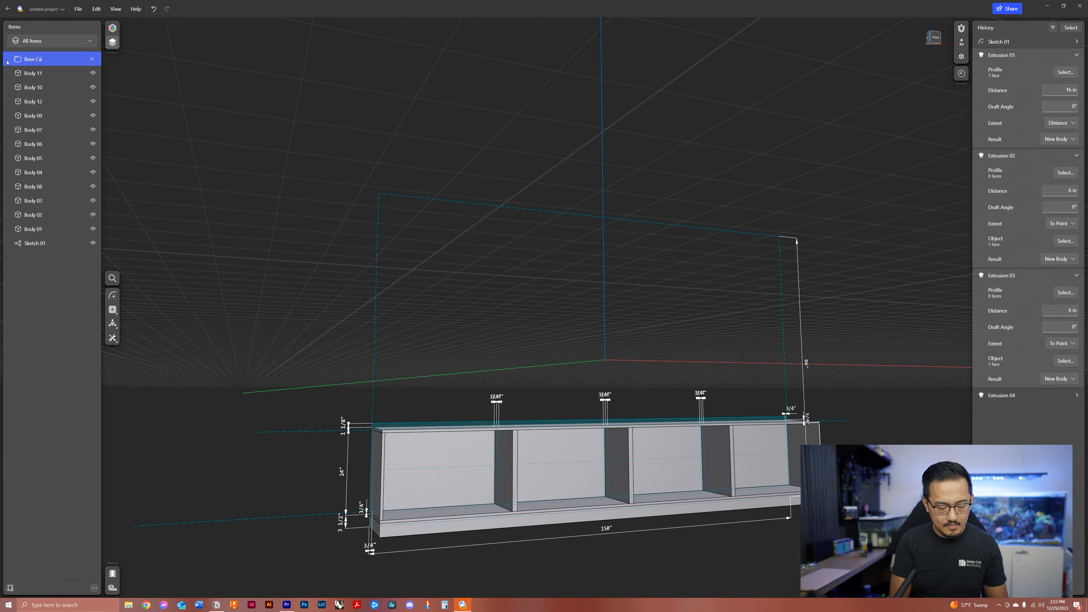
key("Escape")
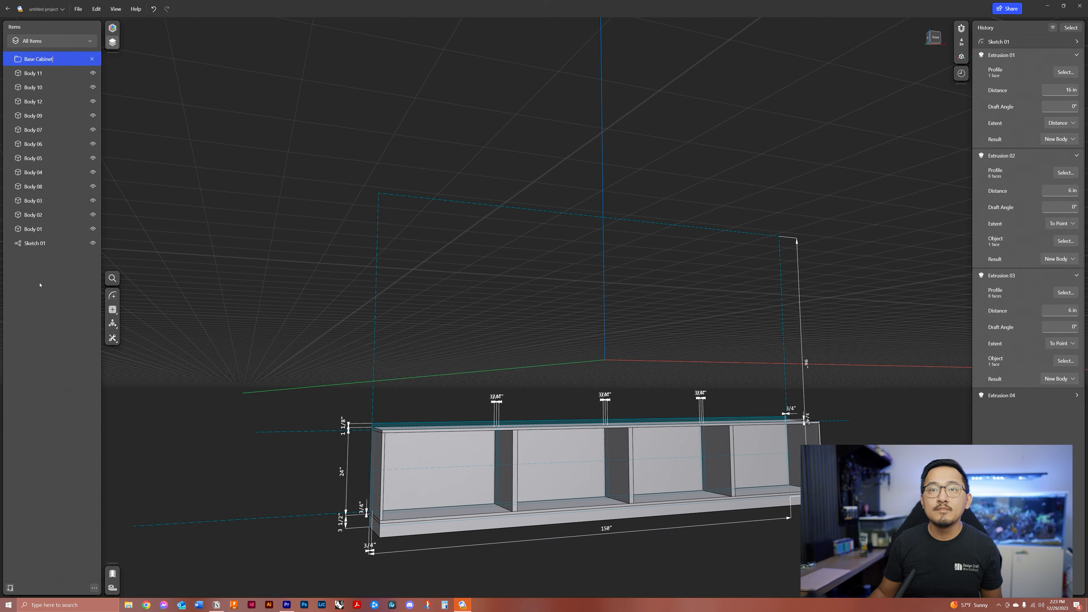
right_click(43, 60)
left_click(57, 76)
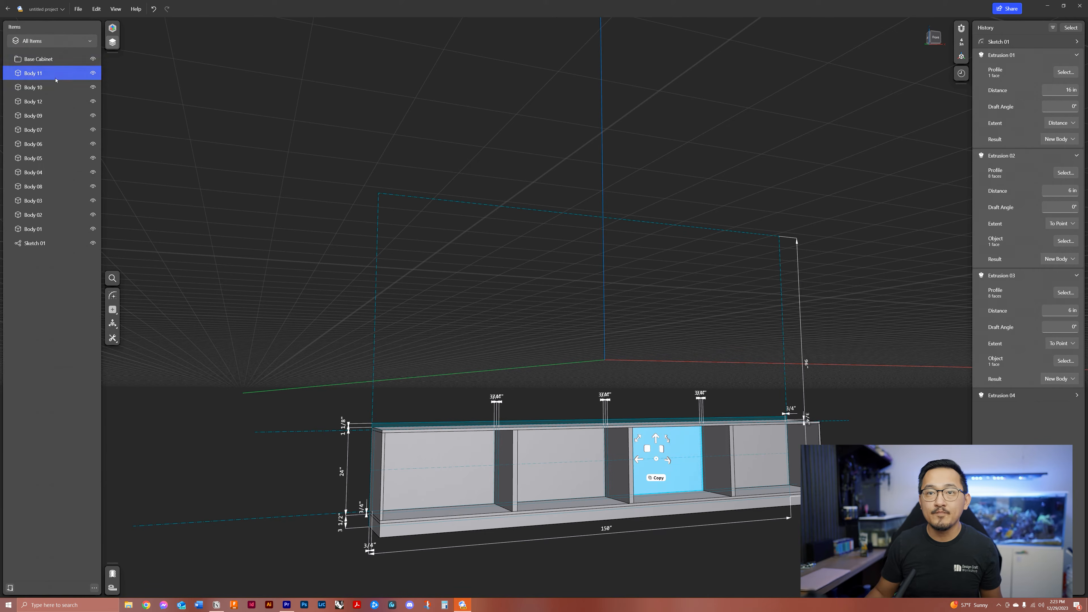
Step: Move all the cabinet bodies, Body 01 through Body 12, into the Base Cabinet folder
left_click(56, 79)
left_click(43, 229, "shift")
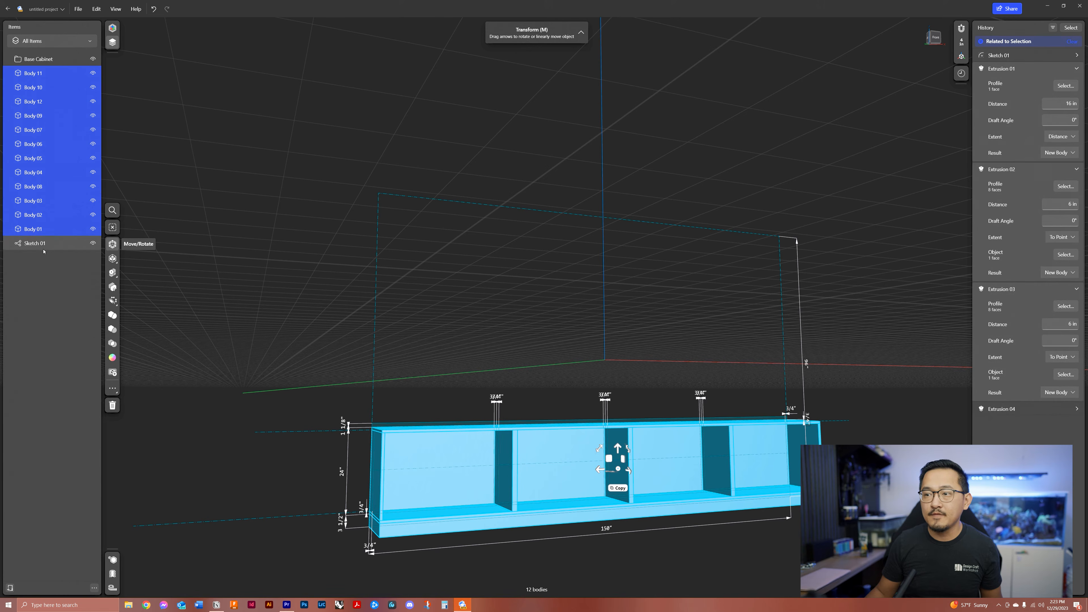
left_click(43, 229)
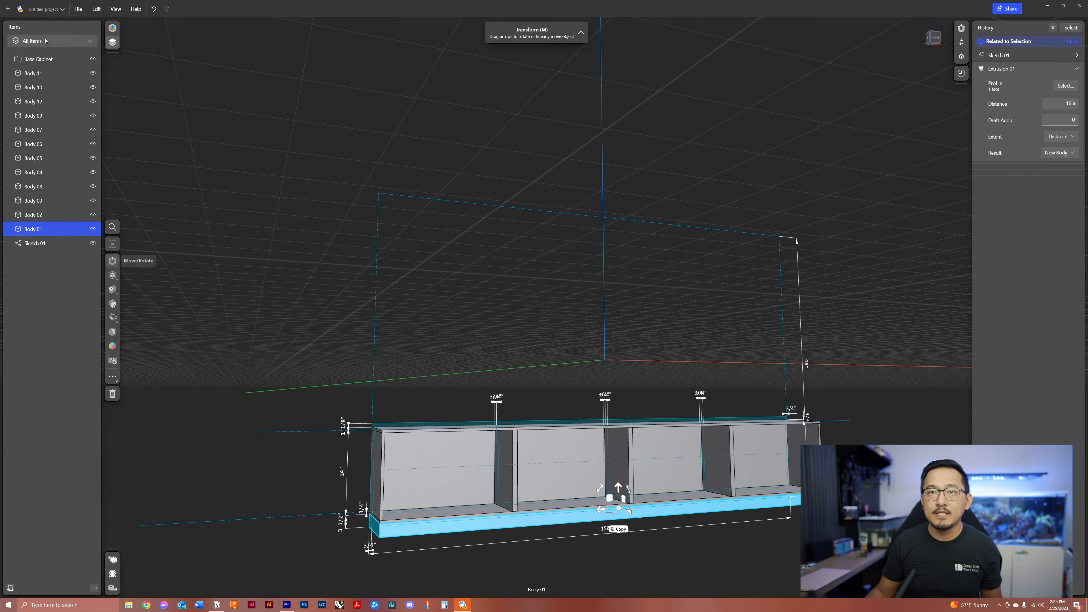
left_click(43, 73, "shift")
left_click_drag(43, 73, 44, 60)
left_click(11, 60)
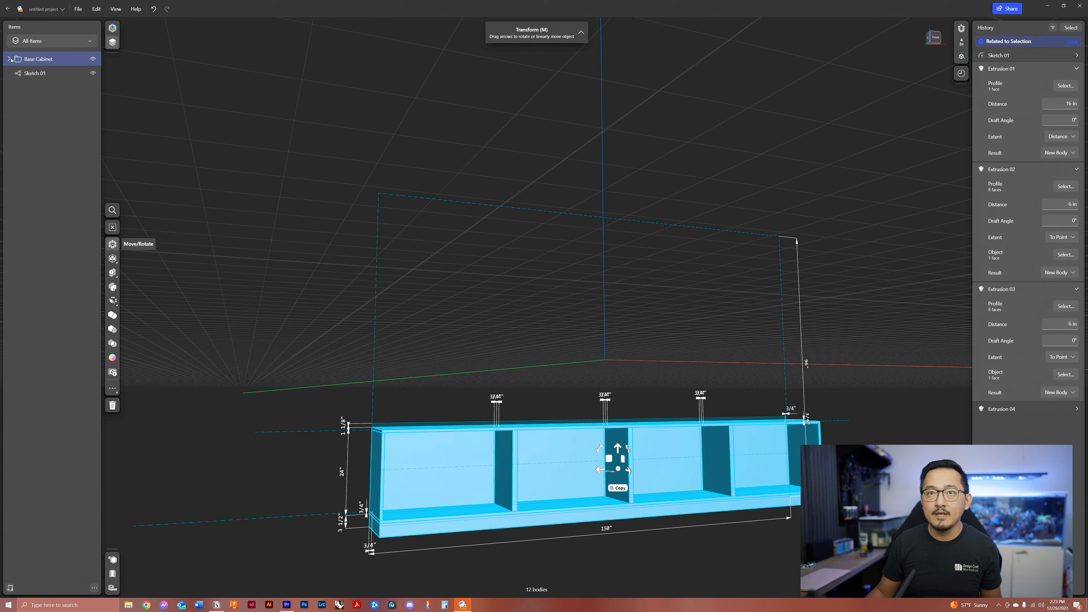
left_click(33, 193)
Step: Edit Sketch 01 and draw a vertical line from the wall outline's top edge to the cabinet's top edge, slightly left of the first divider
double_click(34, 73)
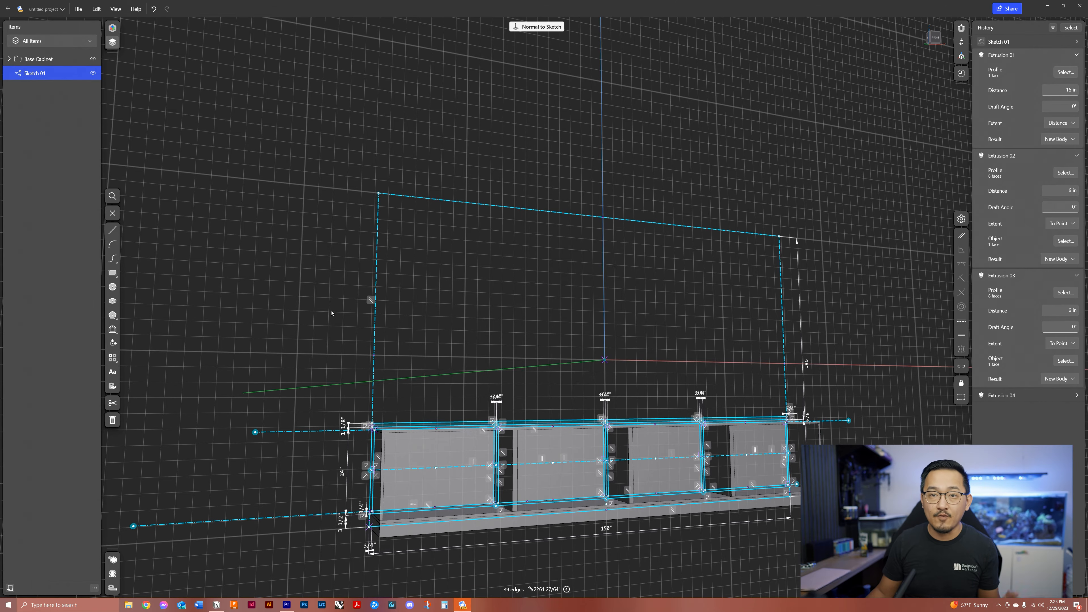
middle_click_drag(432, 333, 378, 317)
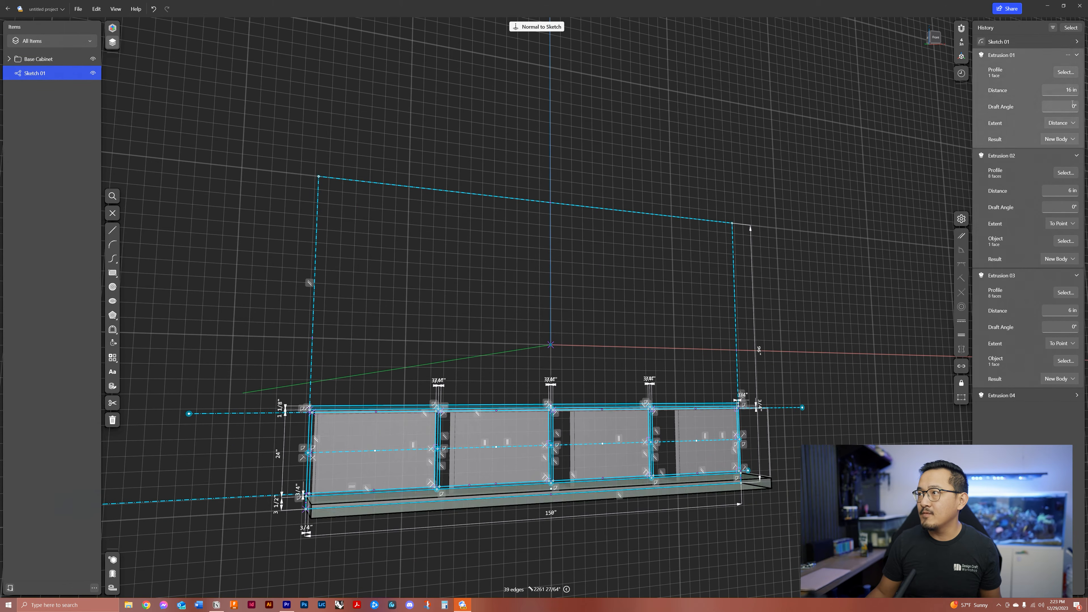
left_click(936, 39)
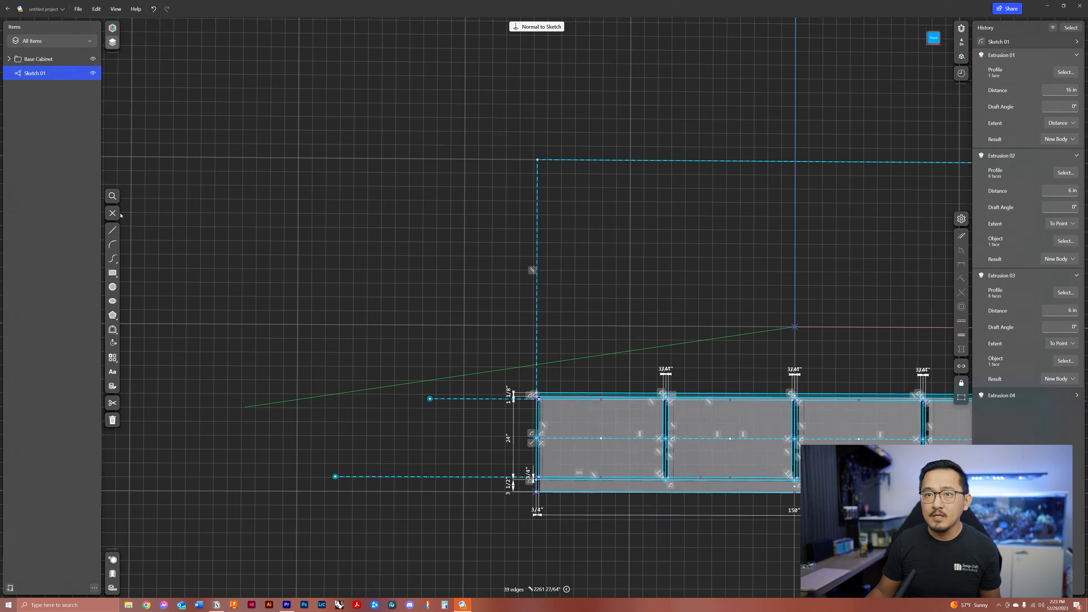
key("l")
middle_click_drag(753, 279, 576, 280)
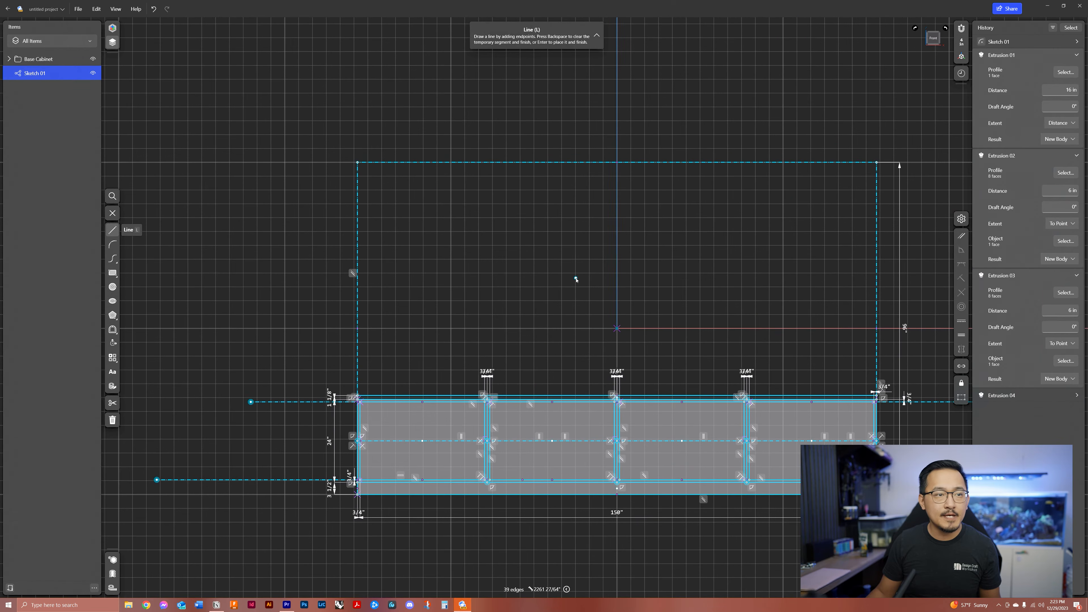
scroll(386, 259, "up", 2)
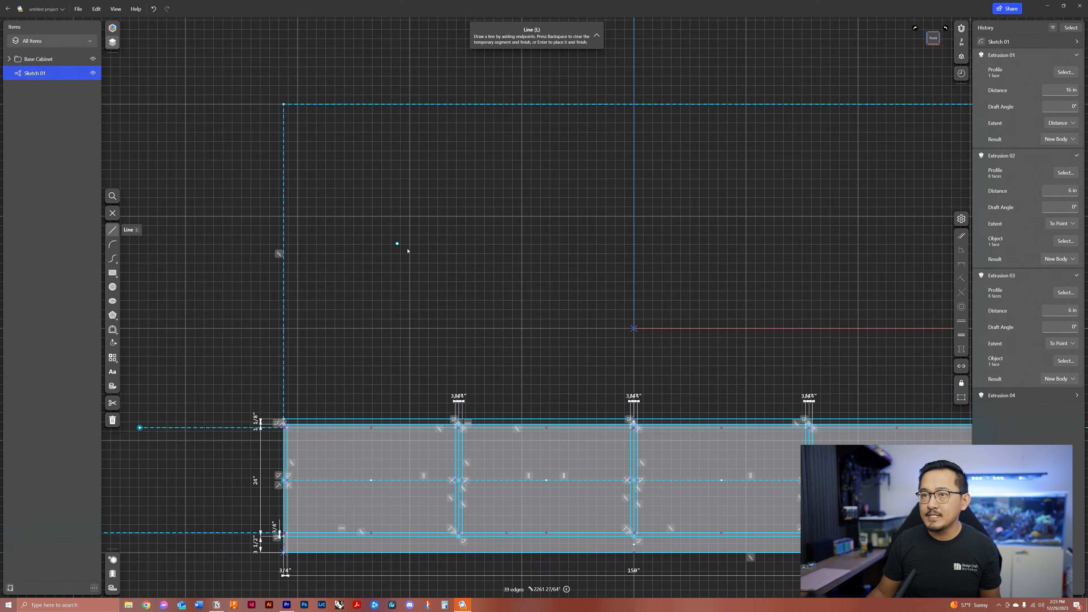
middle_click_drag(406, 241, 417, 273)
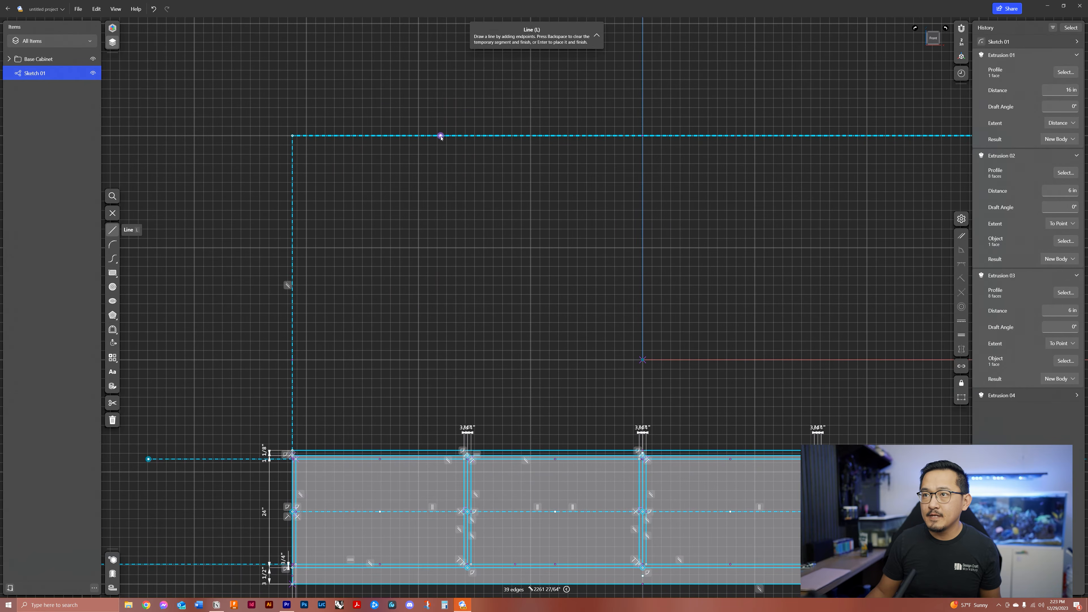
left_click(442, 140)
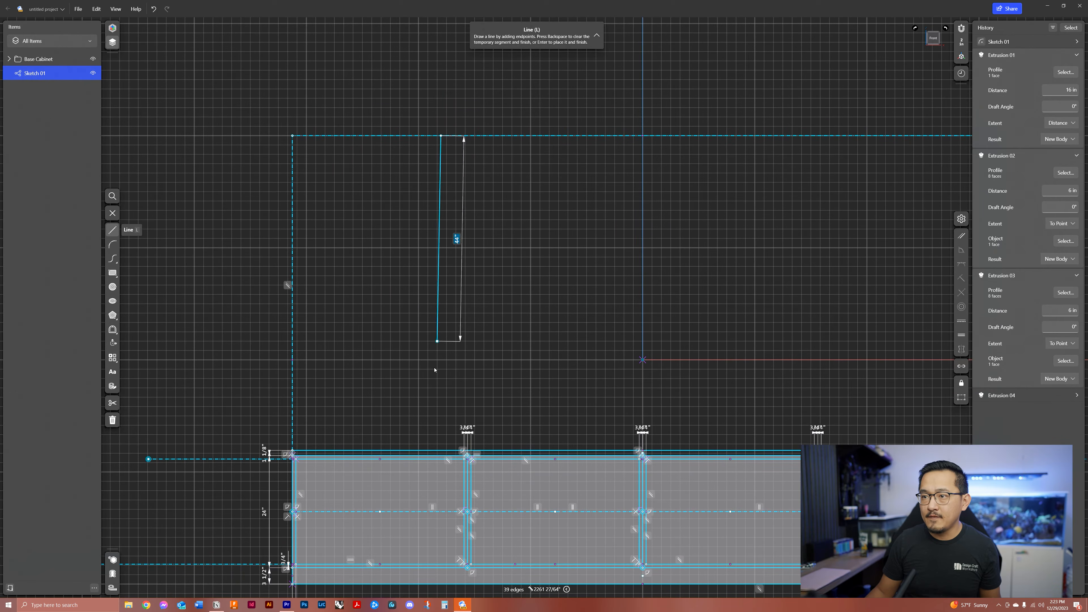
left_click(443, 453)
key("BackSpace")
Step: Draw two more vertical lines from the wall's top edge to the cabinet's top edge, just left of the middle and third dividers
middle_click_drag(641, 197, 449, 210)
left_click(441, 150)
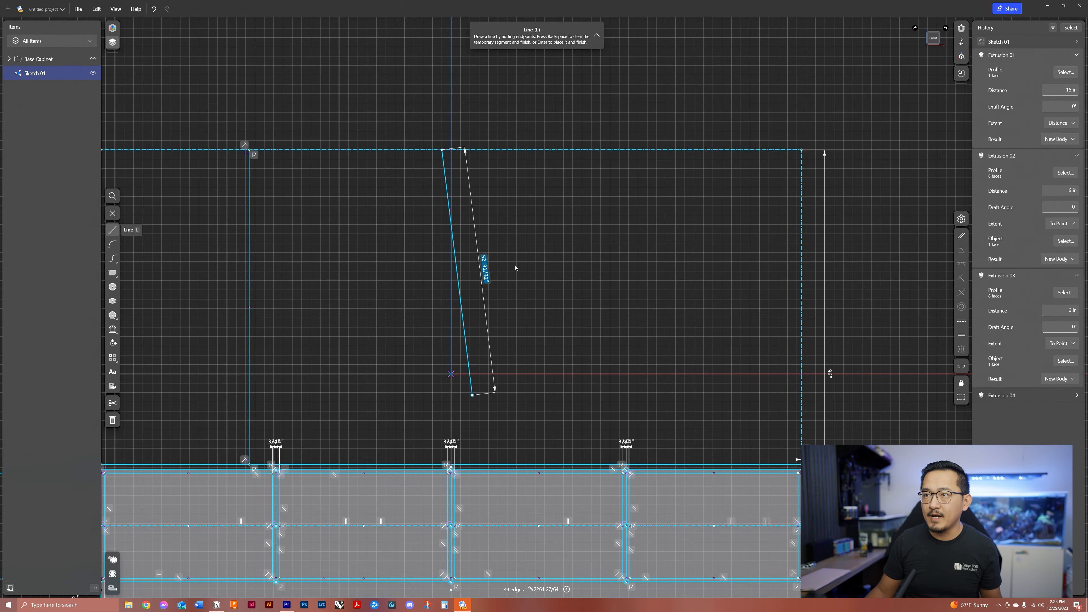
left_click(442, 464)
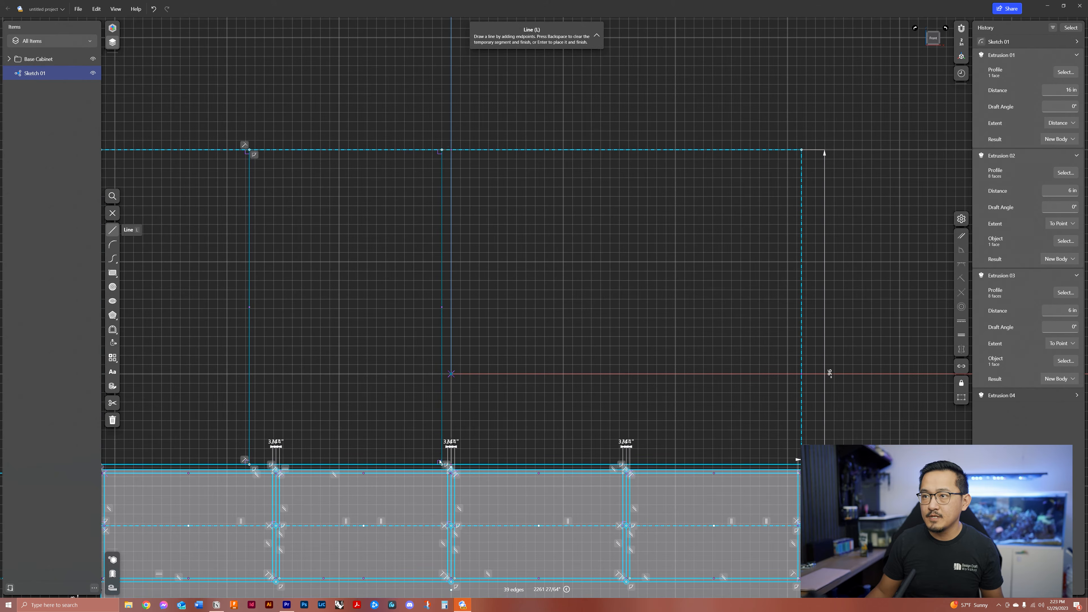
key("BackSpace")
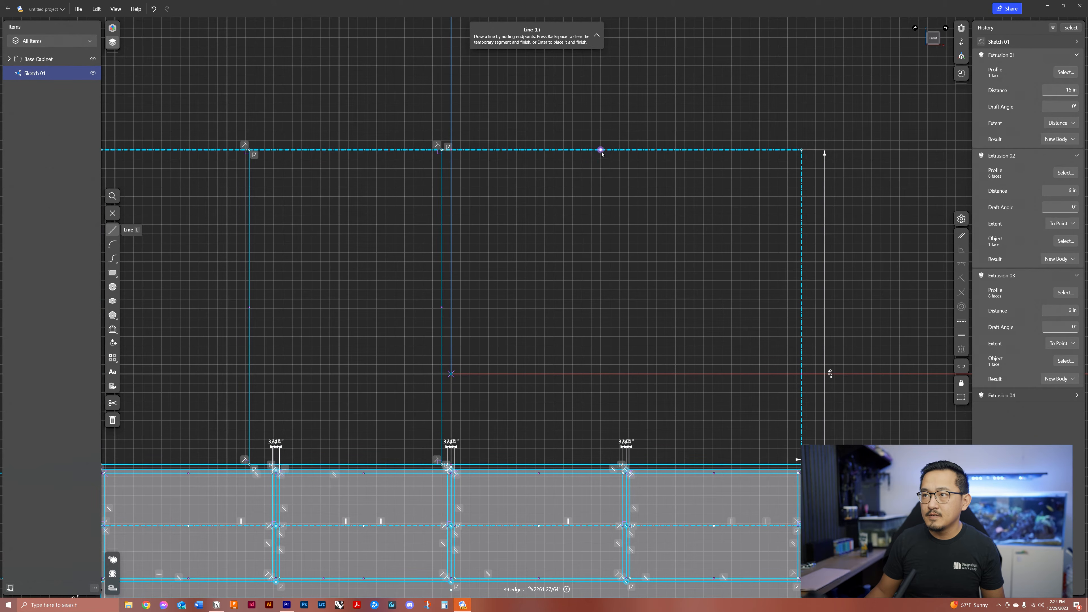
left_click(601, 151)
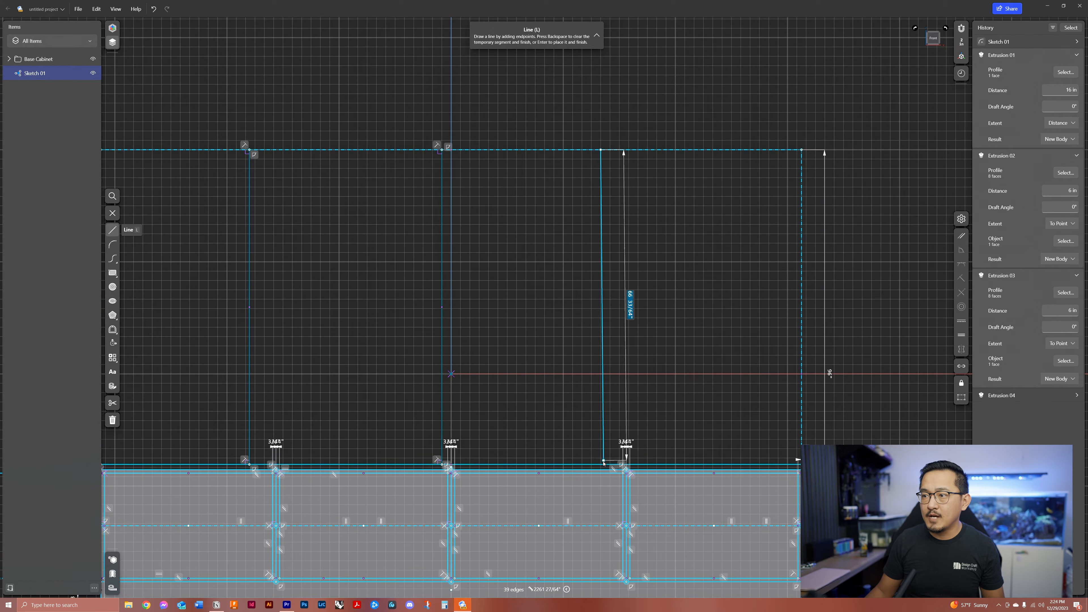
left_click(604, 463)
key("BackSpace")
scroll(639, 296, "down", 2)
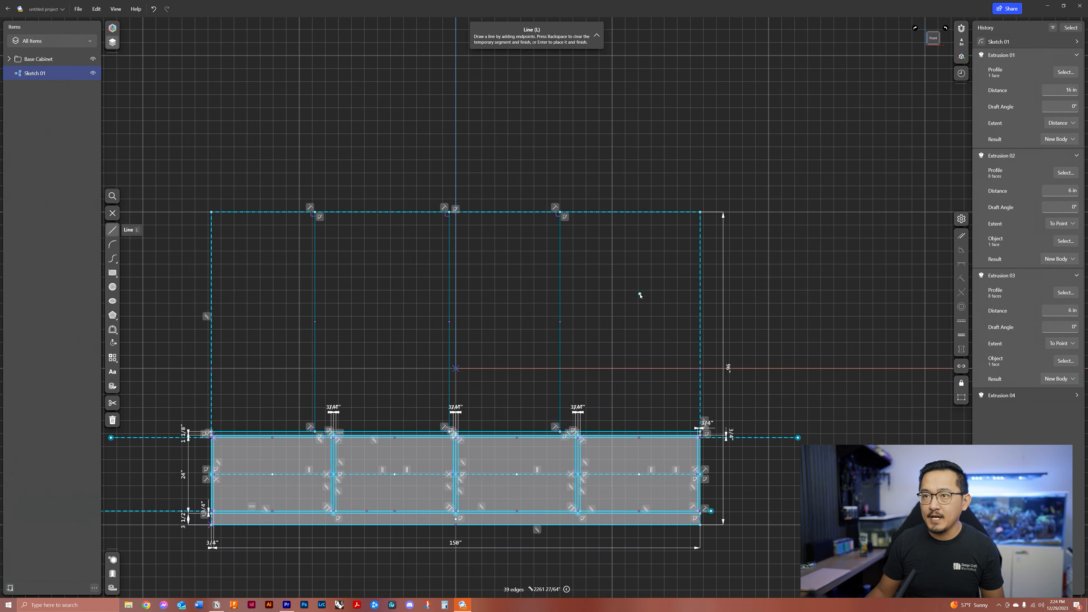
key("Escape")
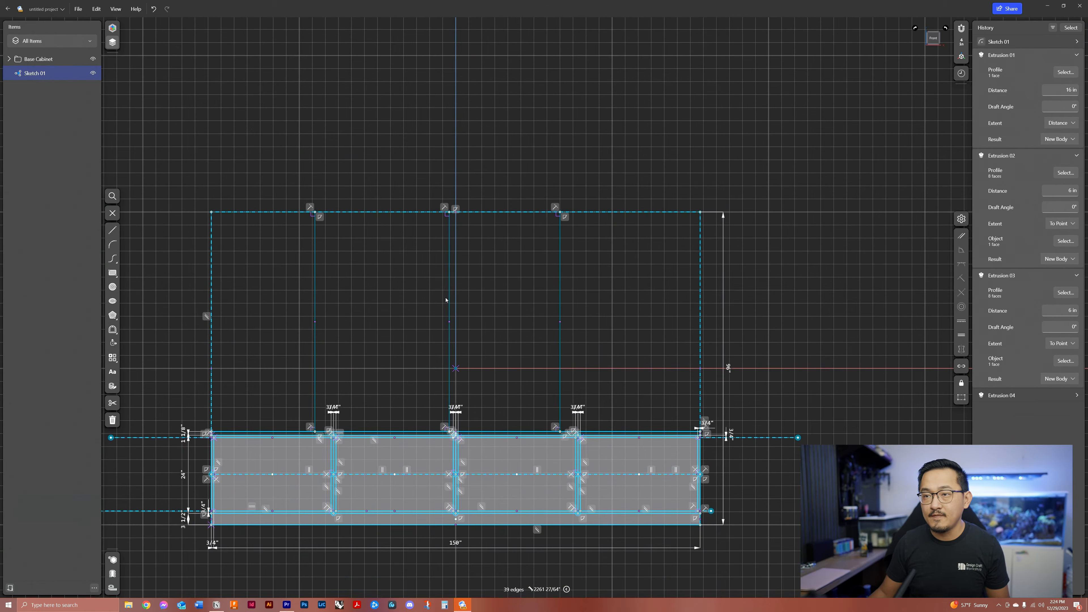
left_click(113, 230)
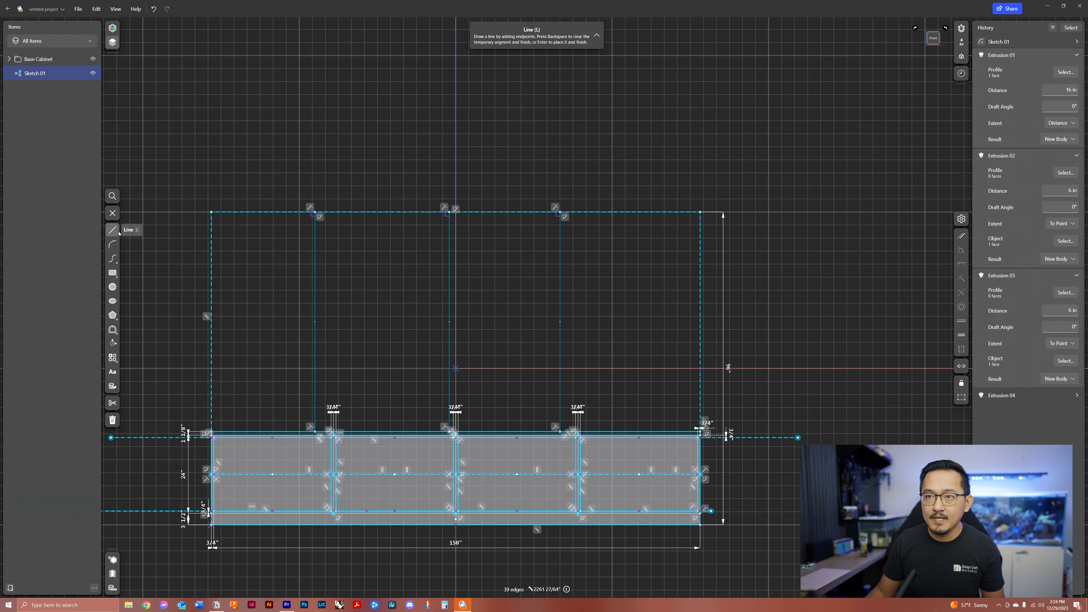
left_click(211, 293)
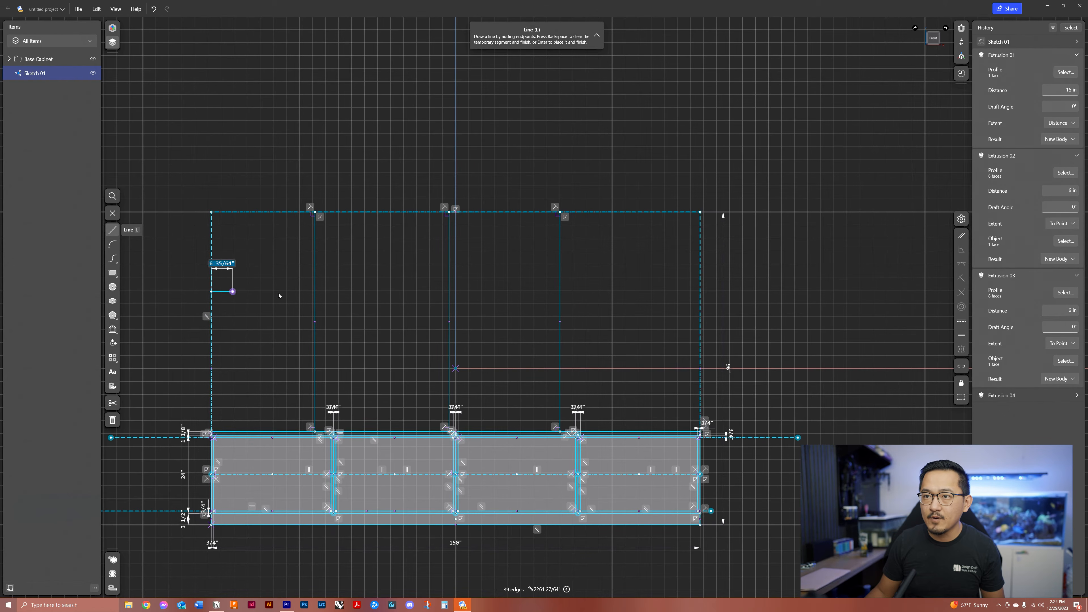
left_click(315, 292)
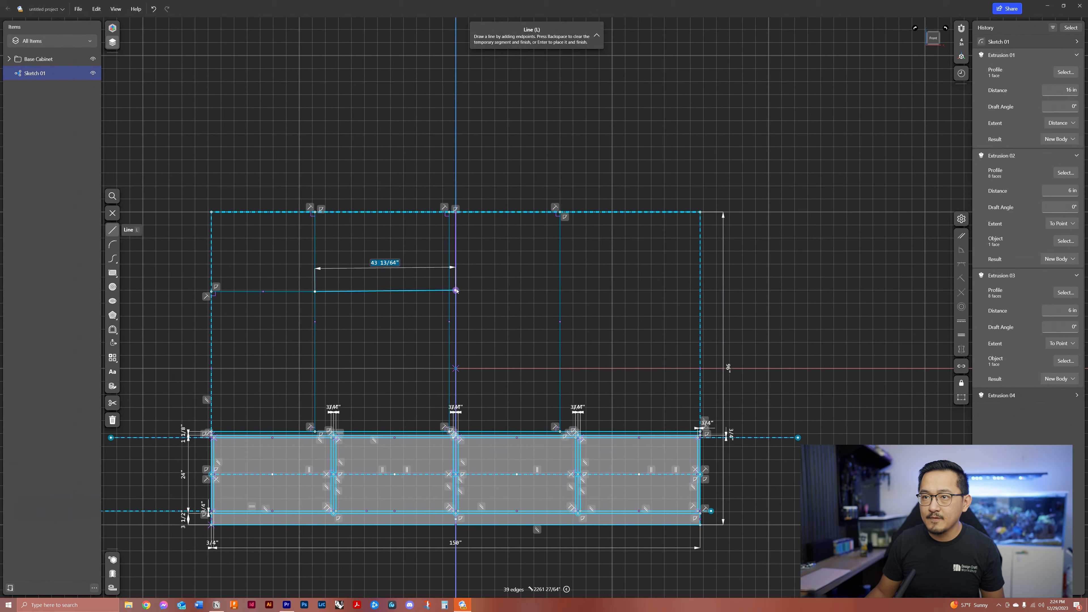
key("Escape")
key("ctrl+z")
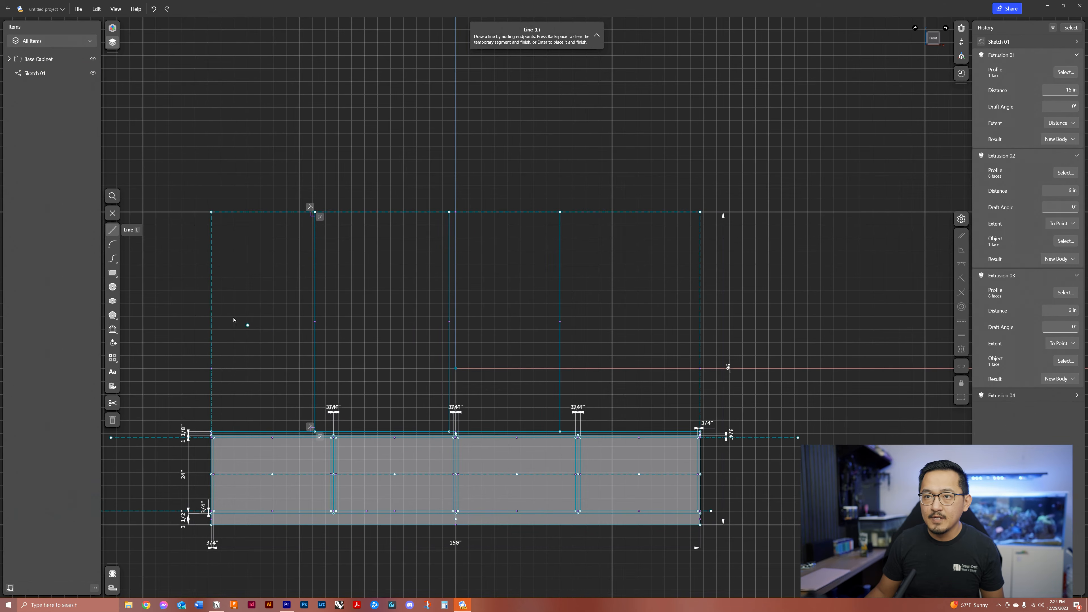
Step: Draw four end-to-end horizontal segments through the vertical lines' midpoints, spanning the wall's full width, and convert them to construction lines
left_click(315, 321)
left_click(211, 322)
key("Escape")
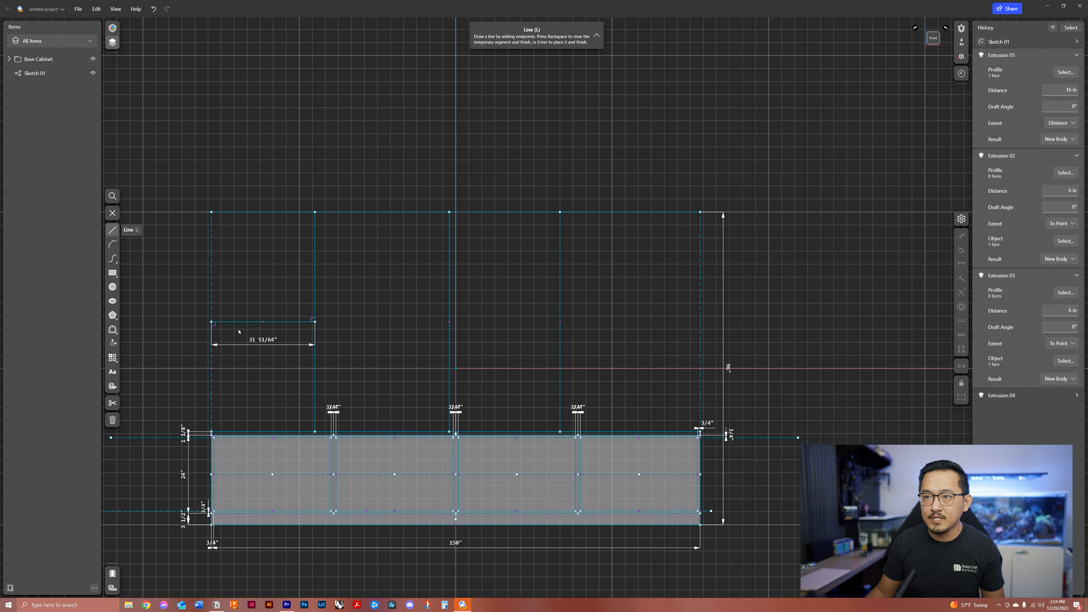
left_click(314, 322)
left_click(448, 321)
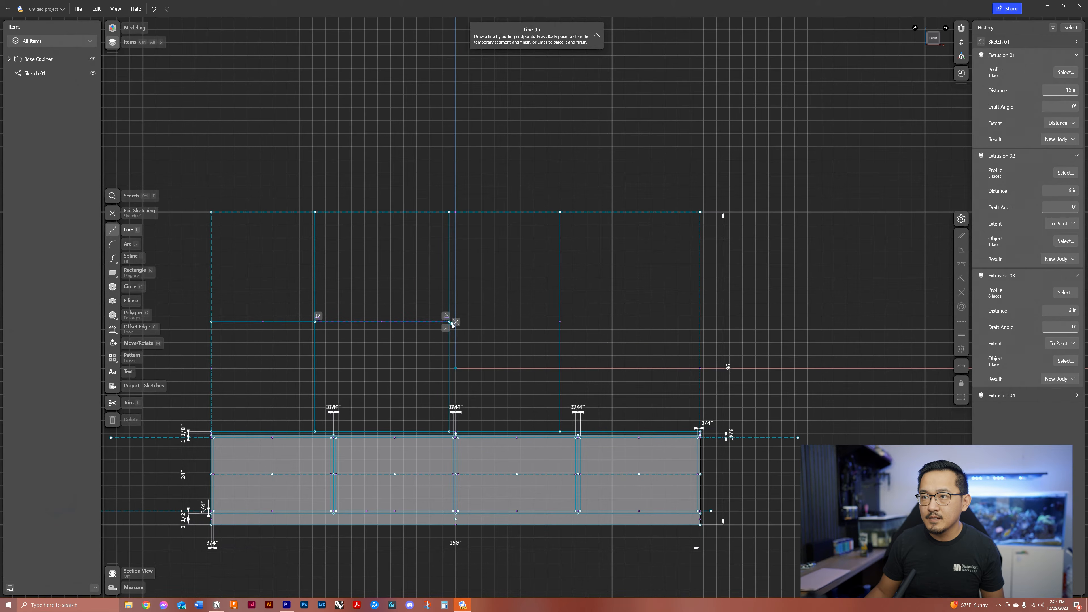
left_click(559, 321)
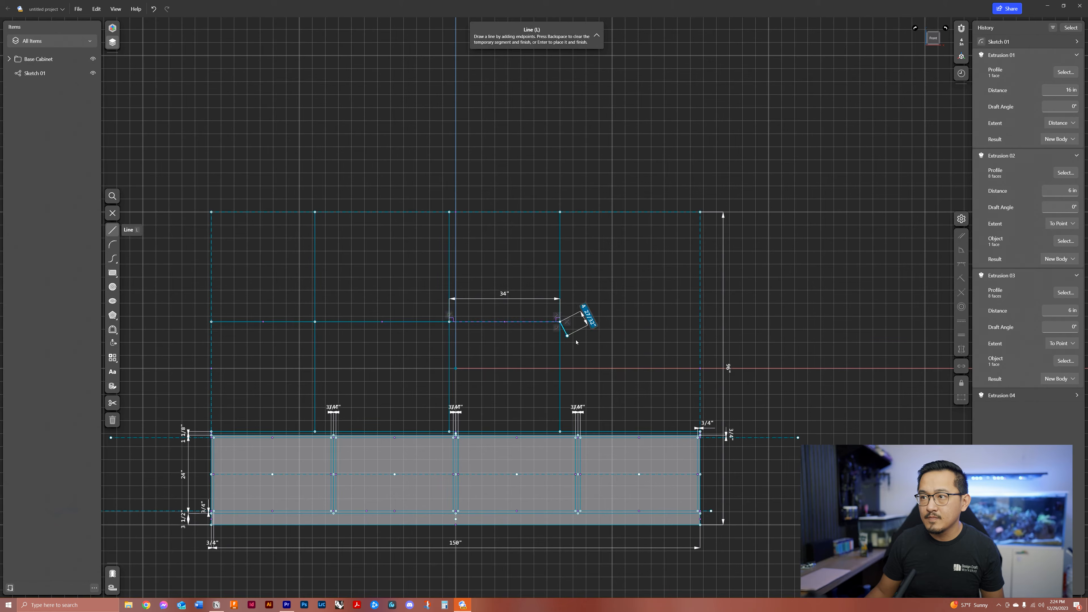
left_click(700, 321)
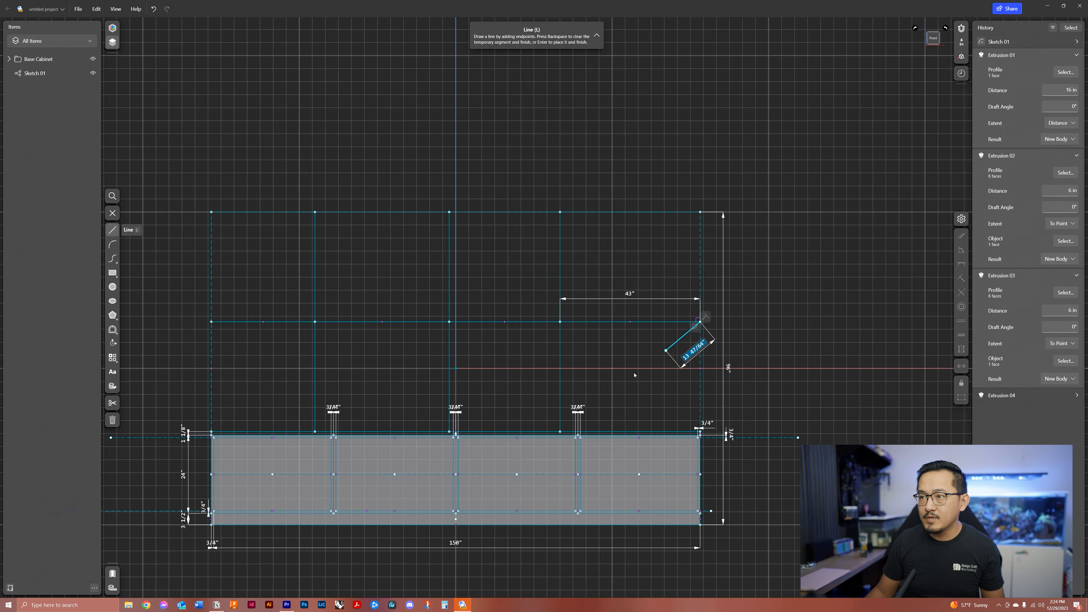
key("Escape")
left_click_drag(189, 309, 724, 335)
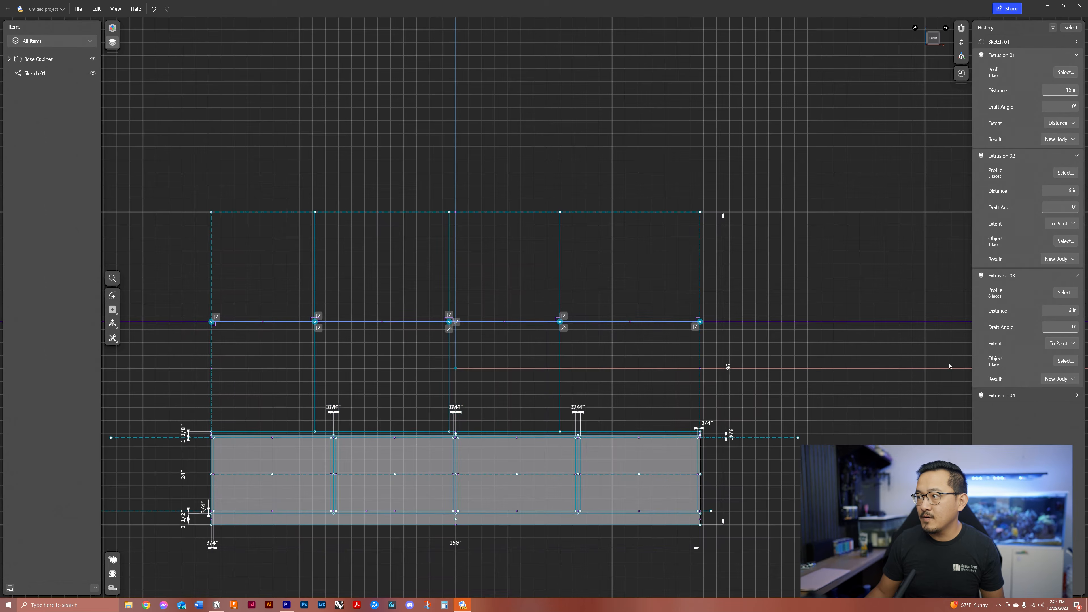
left_click(961, 400)
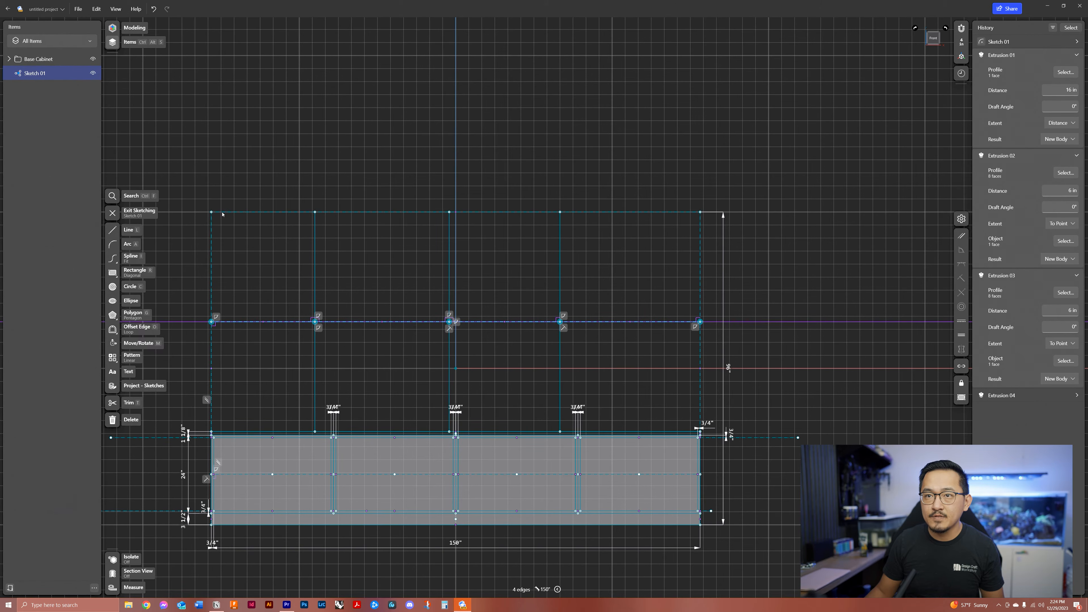
Step: Draw a vertical line down each side of the wall outline, from its top corner to the cabinet's top edge
left_click(112, 230)
left_click(211, 212)
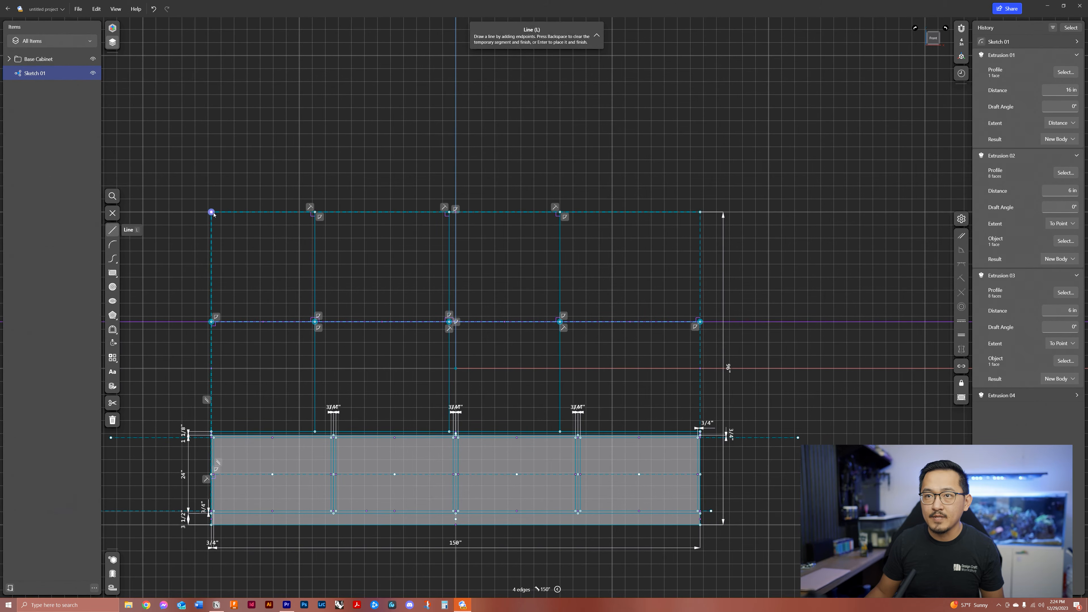
left_click(211, 432)
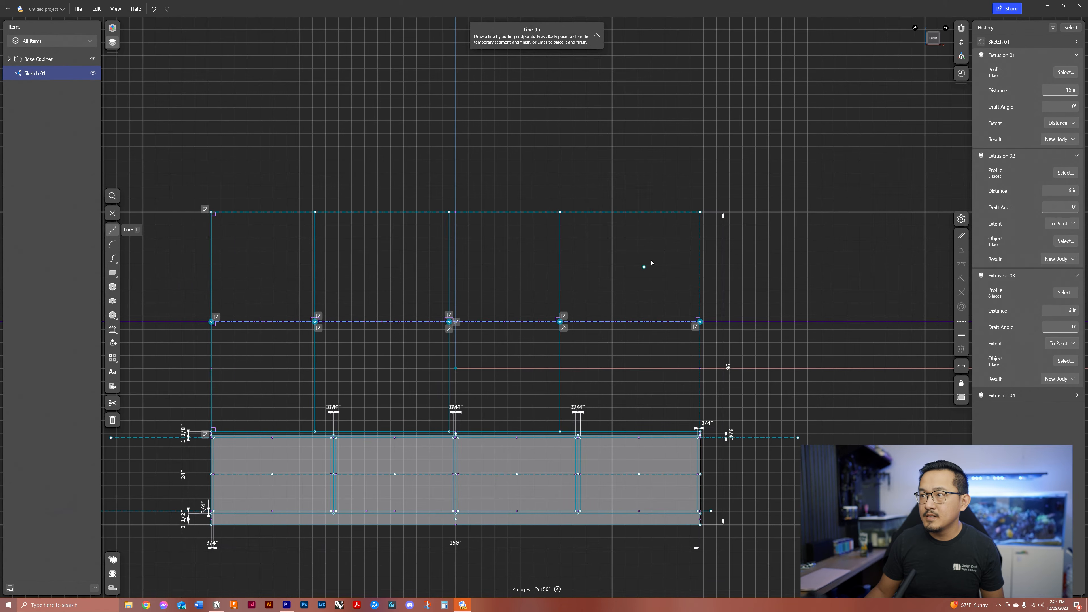
left_click(700, 212)
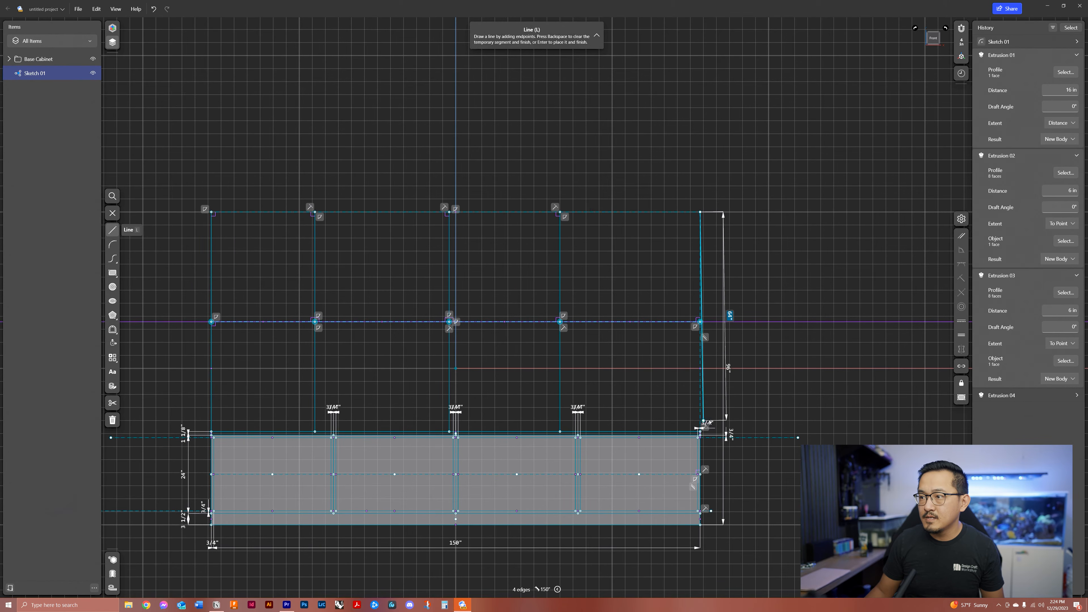
scroll(707, 421, "up", 5)
left_click(692, 442)
scroll(694, 444, "down", 6)
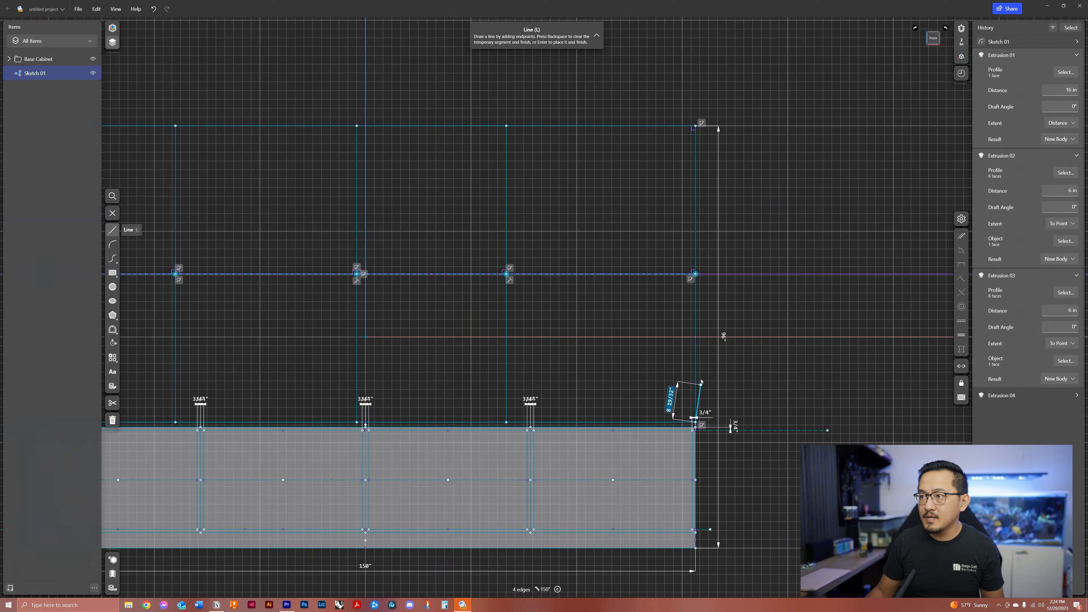
scroll(303, 382, "up", 2)
middle_click_drag(302, 383, 341, 376)
key("Escape")
Step: Hide the sketch dimensions and apply an Equal constraint to the four horizontal construction segments
left_click(962, 218)
left_click(932, 236)
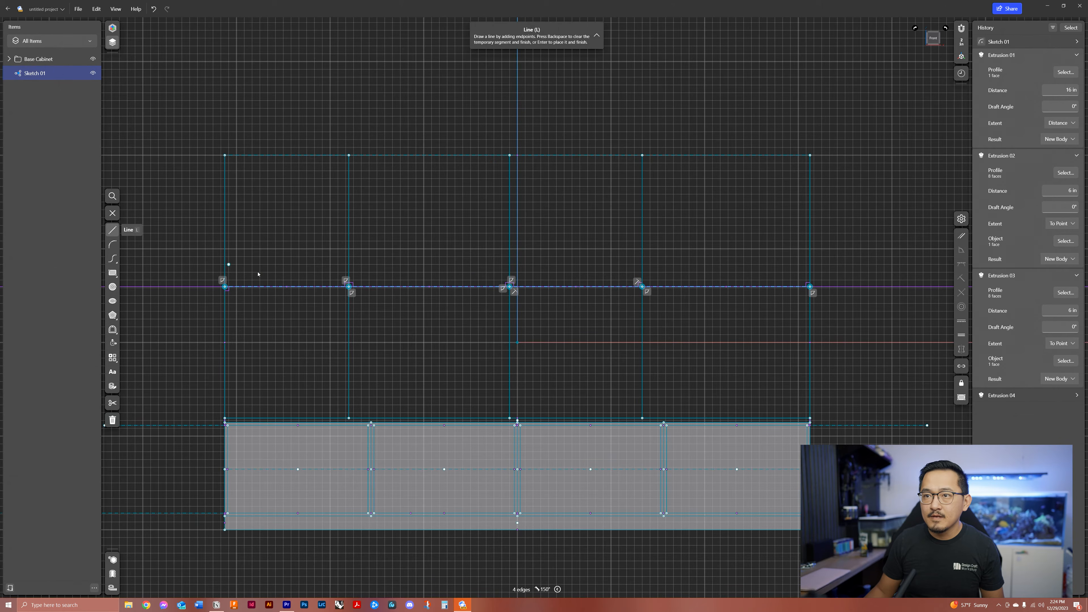
left_click(310, 284)
left_click(414, 287)
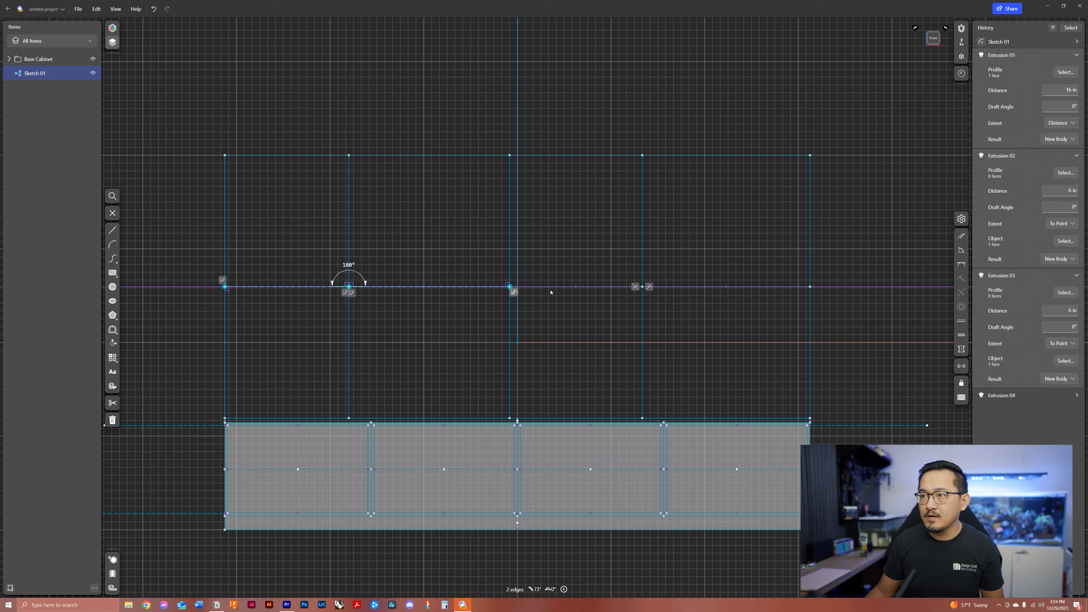
left_click(552, 287)
left_click(704, 288)
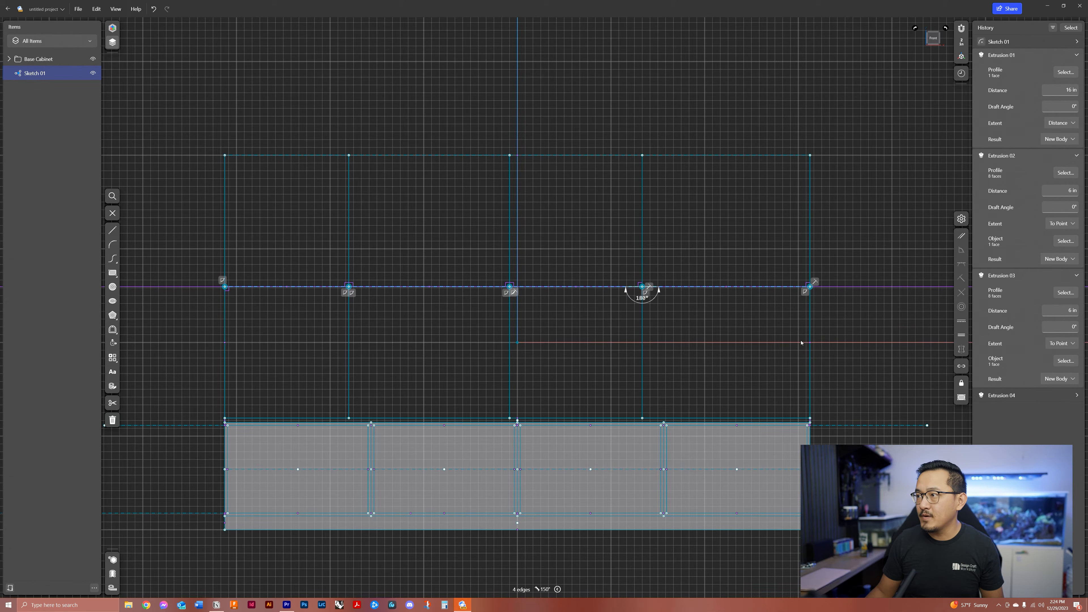
left_click(963, 336)
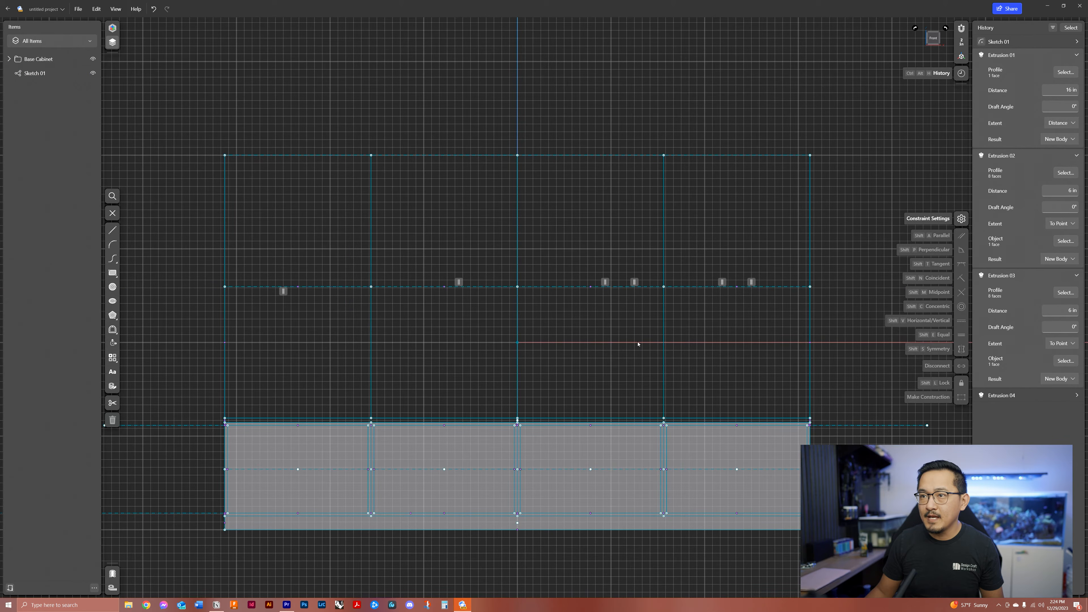
Step: Select the middle vertical division line above the base cabinet
left_click(364, 224)
left_click(518, 232)
left_click(549, 321)
left_click(518, 234)
left_click(518, 234)
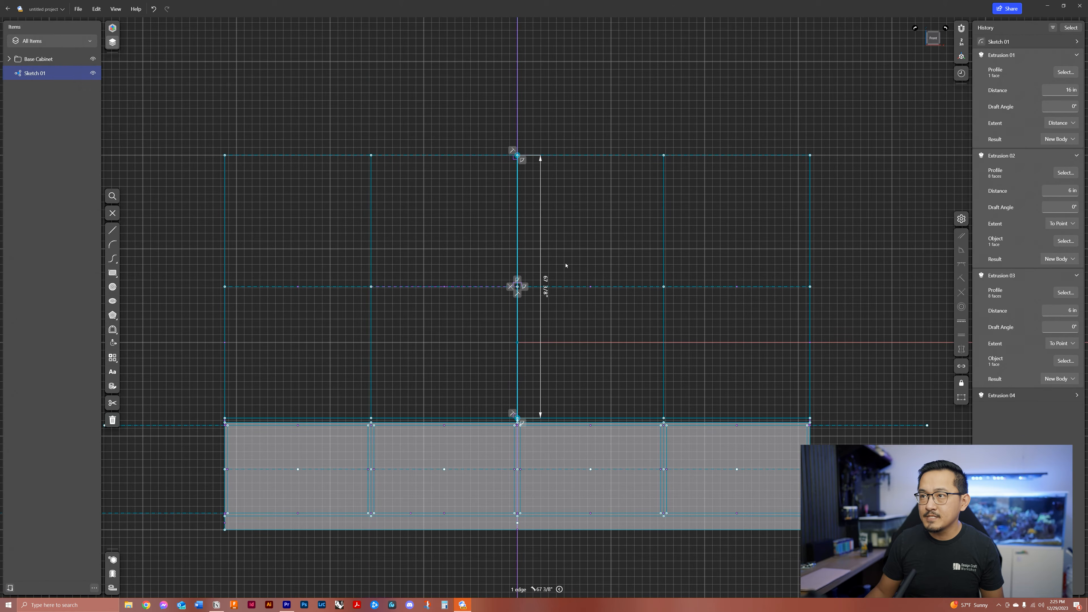
Step: Convert the selected central vertical line of the upper cabinet outline into a construction line
middle_click_drag(452, 245, 409, 252)
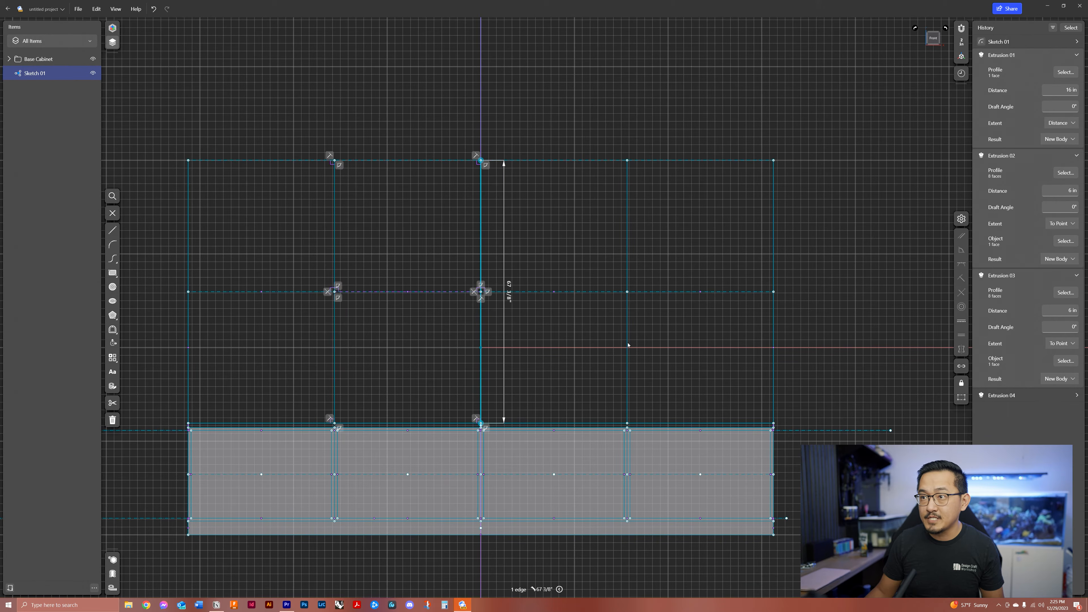
left_click(961, 398)
left_click(587, 362)
middle_click_drag(397, 362, 468, 373)
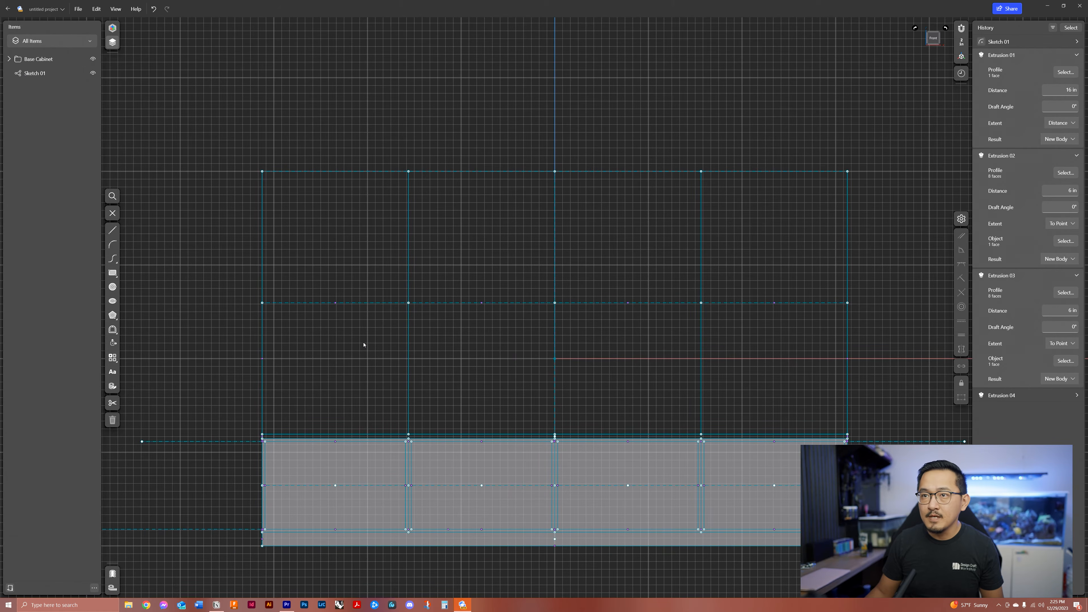
Step: Draw a 3 in horizontal line inward from the lower-left corner of the upper outline, along the edge above the base cabinet
left_click(112, 230)
scroll(247, 396, "up", 2)
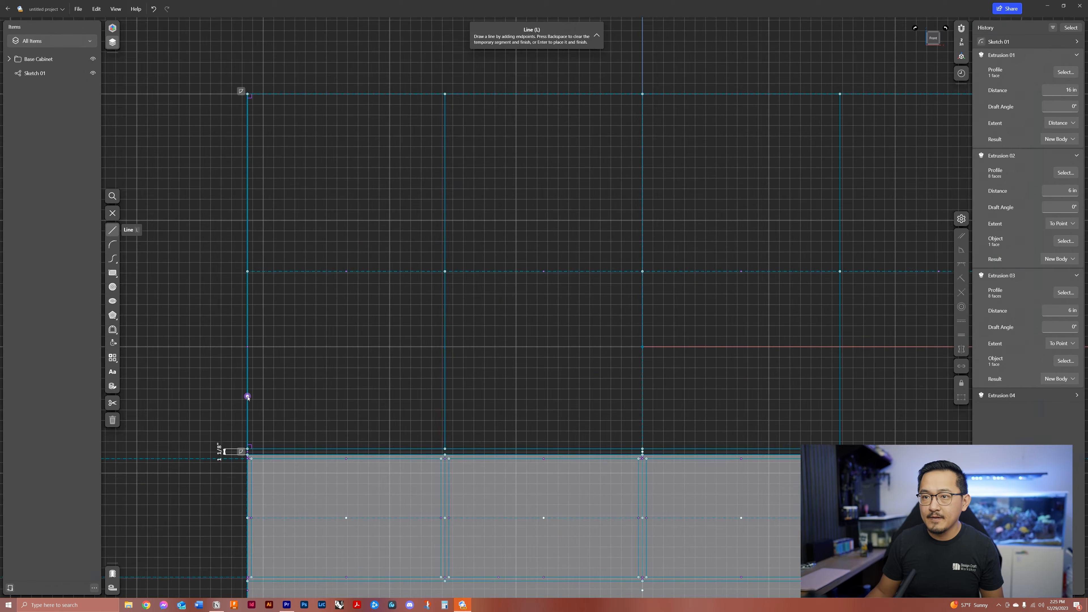
scroll(247, 397, "up", 2)
middle_click_drag(262, 397, 271, 411)
scroll(260, 483, "up", 2)
left_click(257, 473)
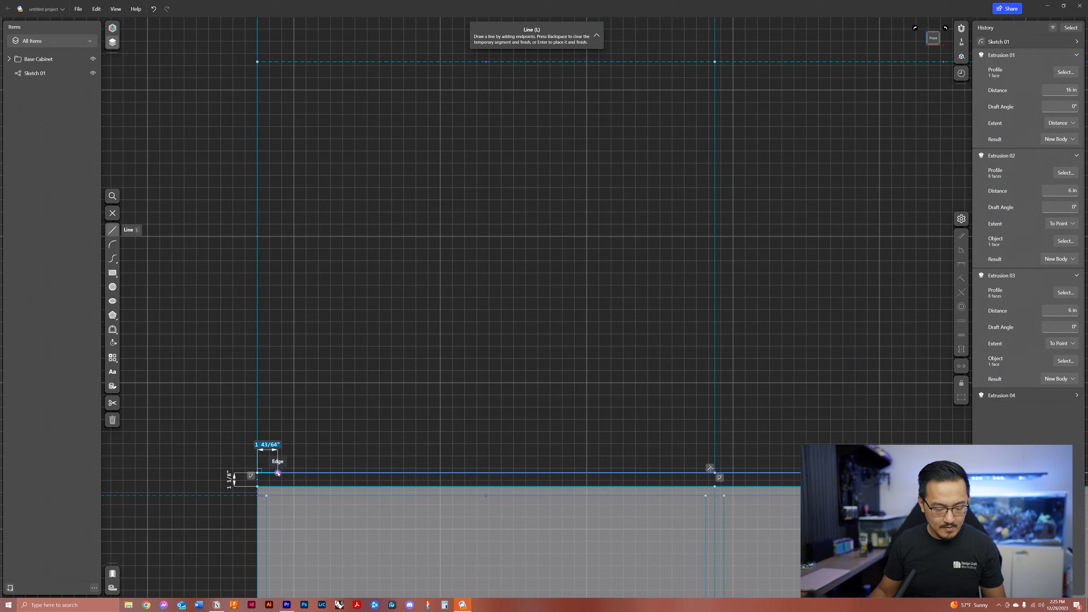
key("Tab")
key("Escape")
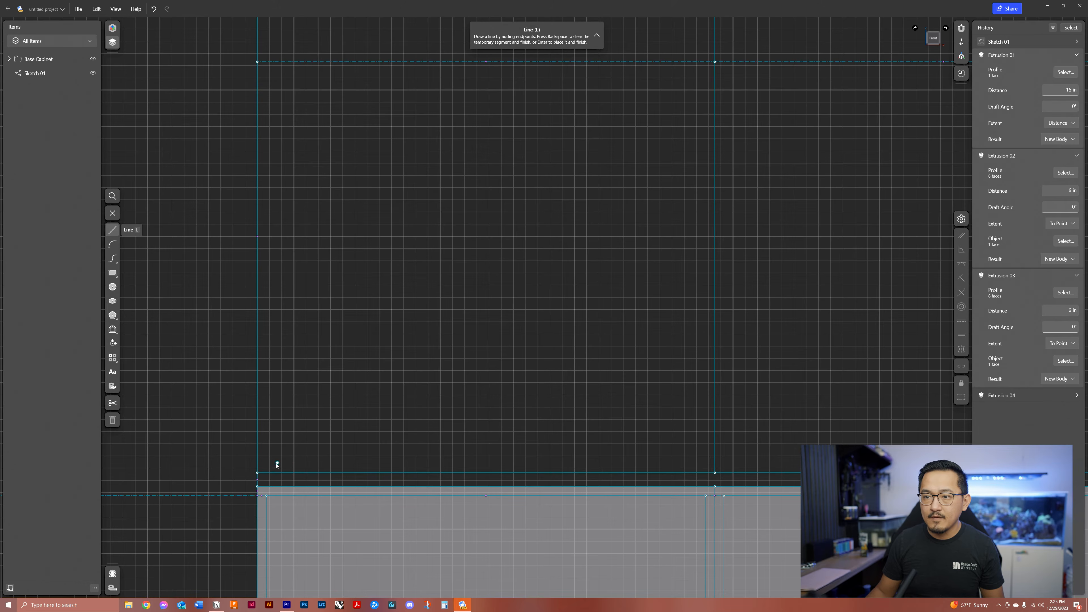
left_click(257, 473)
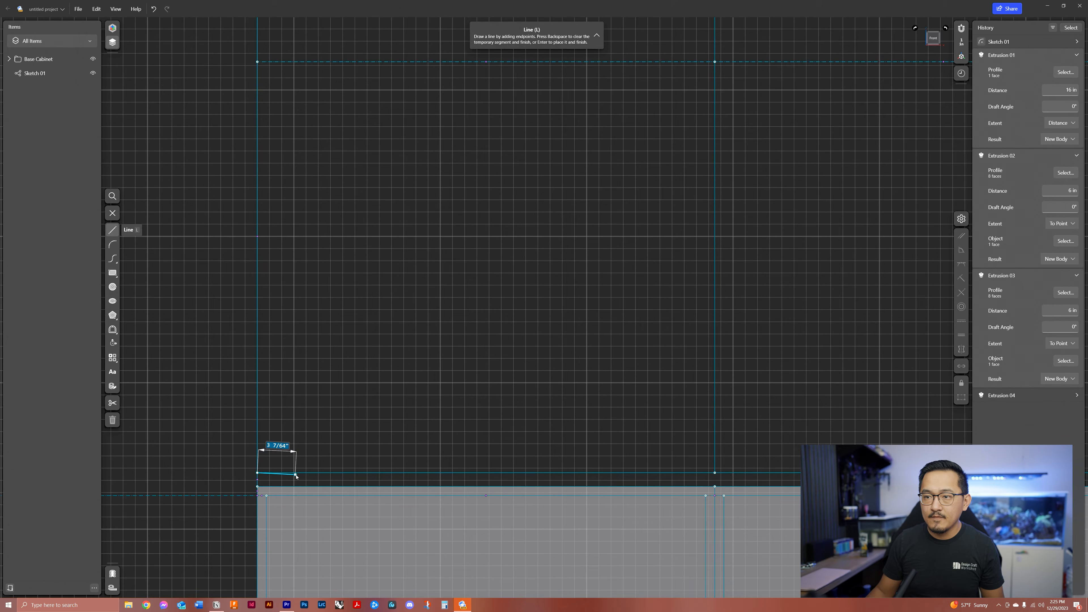
type("3")
key("Tab")
Step: Continue with a vertical line about 28 3/8 in tall from the end of the 3 in segment
scroll(297, 423, "down", 2)
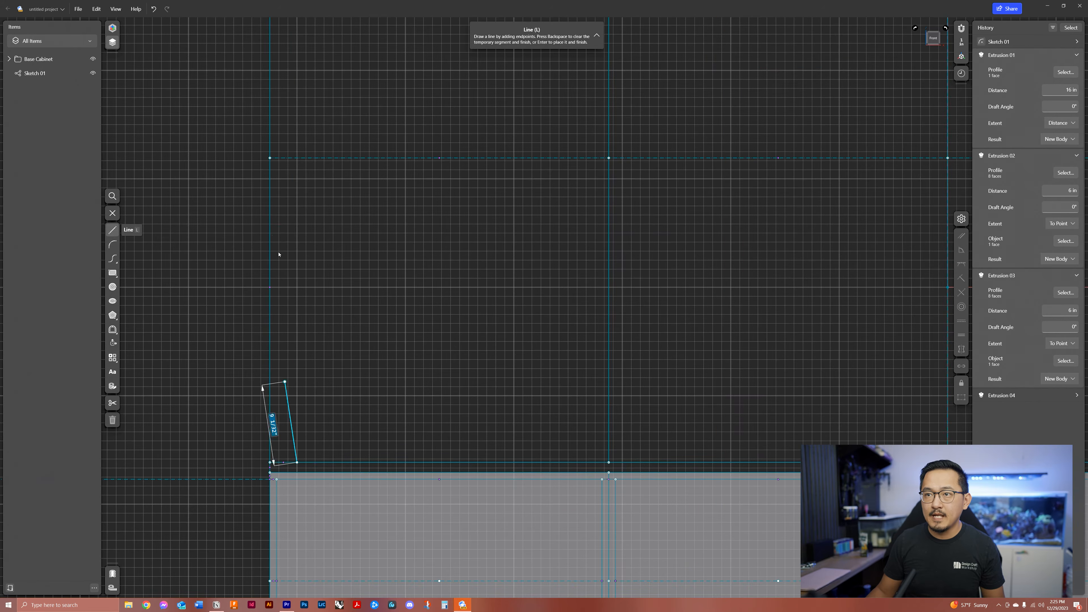
left_click(297, 207)
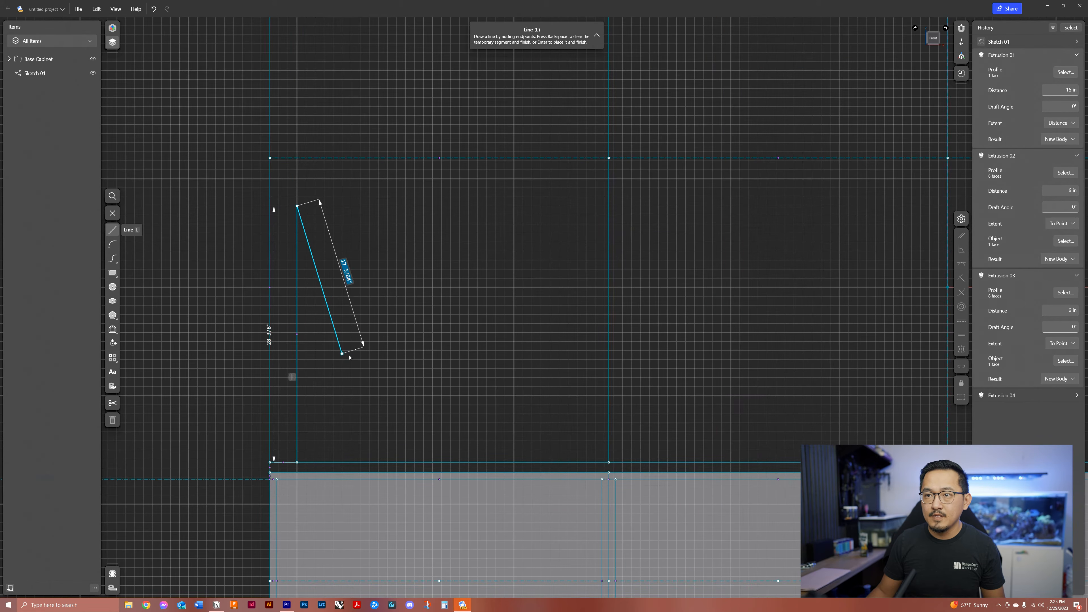
middle_click_drag(411, 326, 391, 458)
middle_click_drag(390, 417, 371, 352)
key("BackSpace")
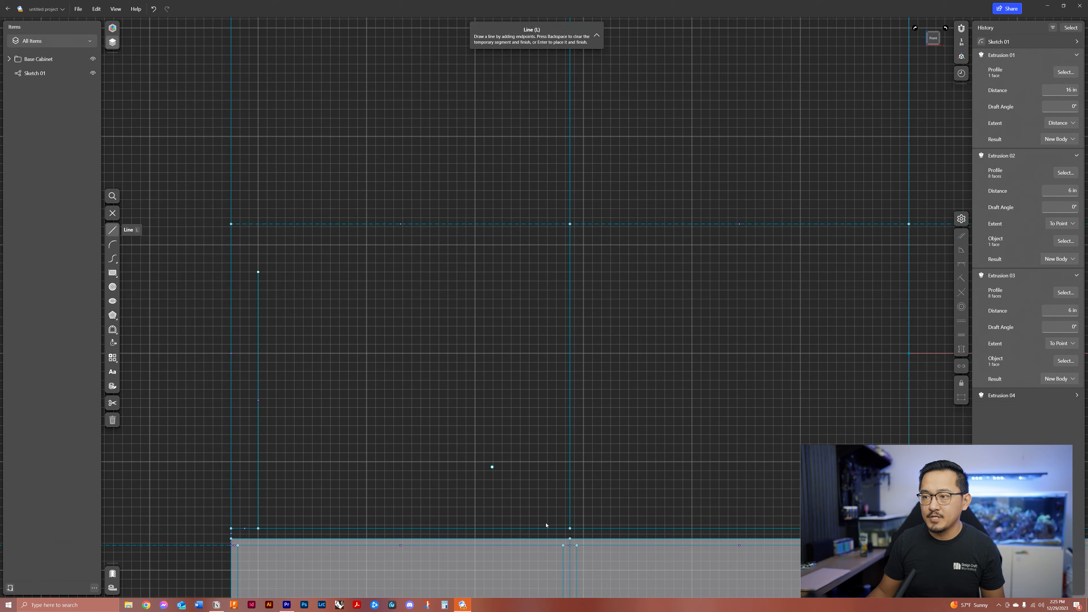
Step: Draw a 3 in segment inward from the first bay's lower-right corner and a vertical line about 30 in tall from its end
left_click(570, 528)
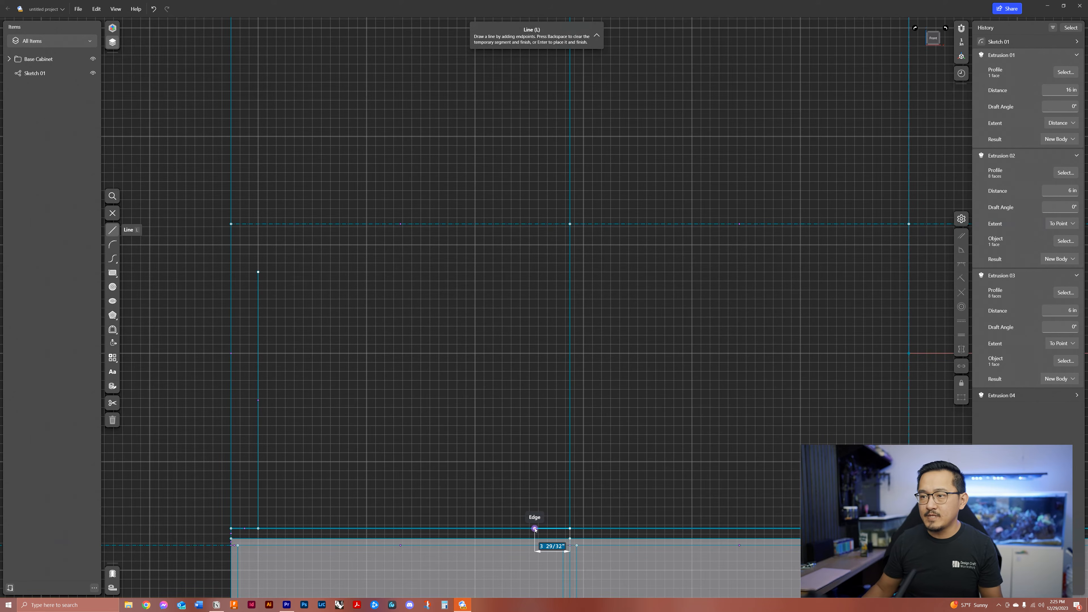
key("Tab")
left_click(535, 530)
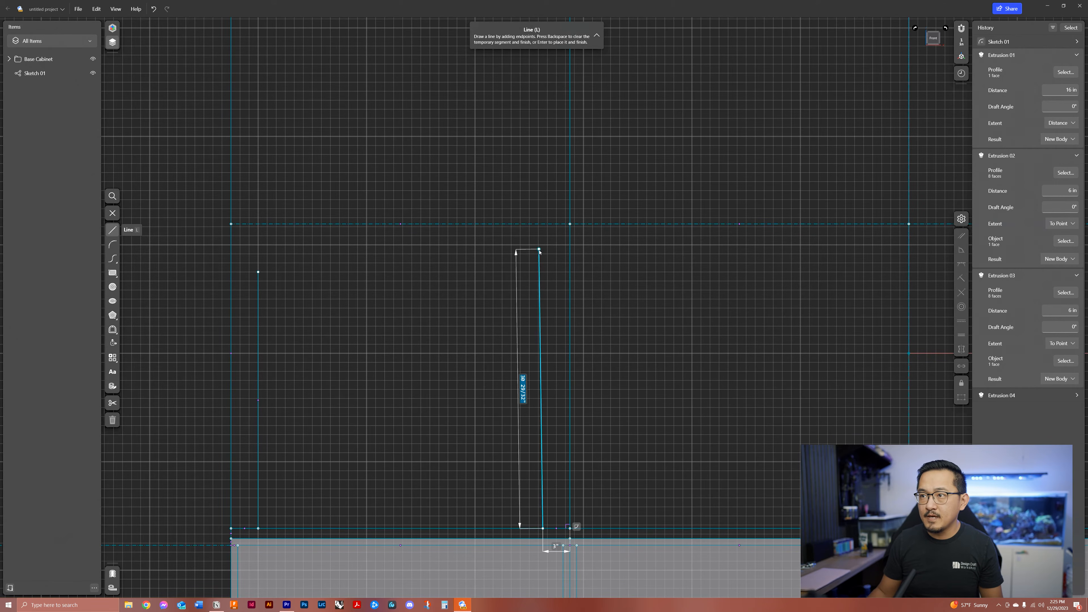
left_click(542, 256)
middle_click_drag(493, 283, 467, 416)
scroll(455, 403, "down", 3)
key("Escape")
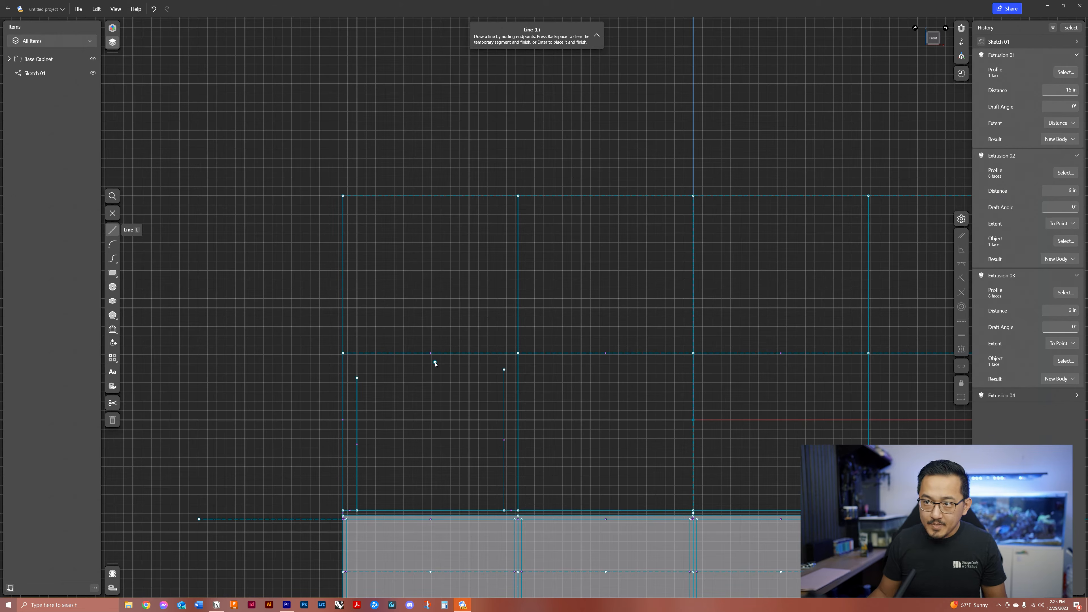
Step: Draw a vertical line about 45 in long up from the midpoint of the first bay's horizontal centerline and make it construction
left_click(430, 353)
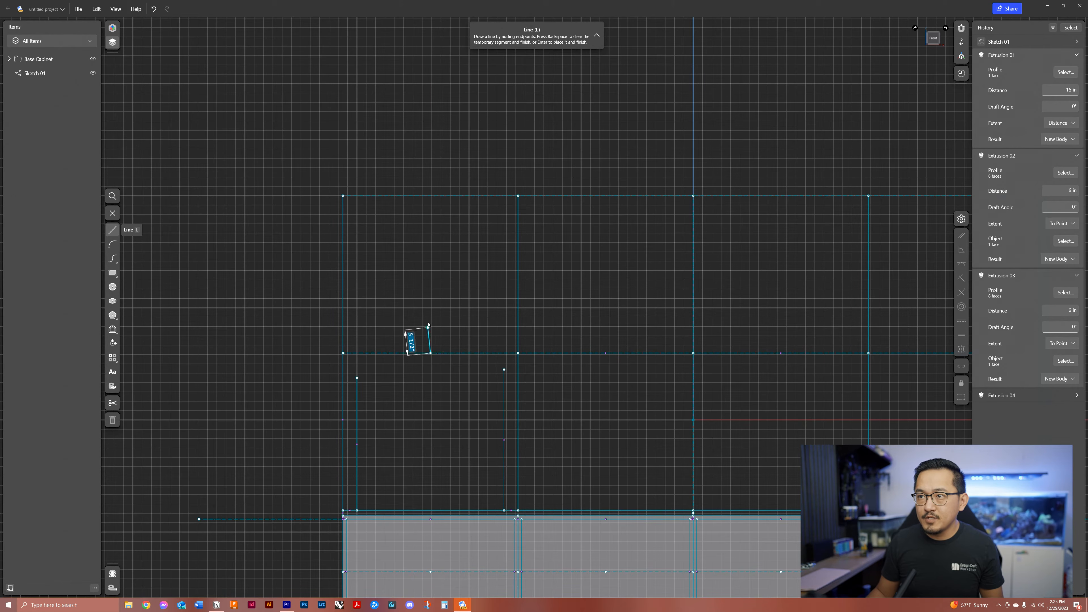
left_click(430, 142)
key("Escape")
left_click(431, 343)
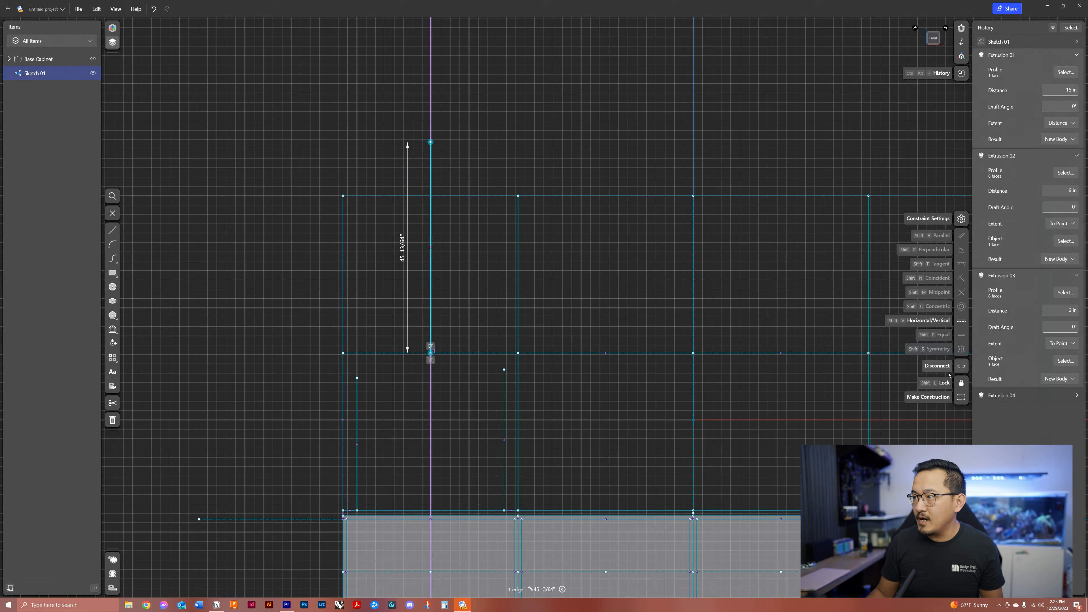
left_click(962, 398)
left_click(445, 322)
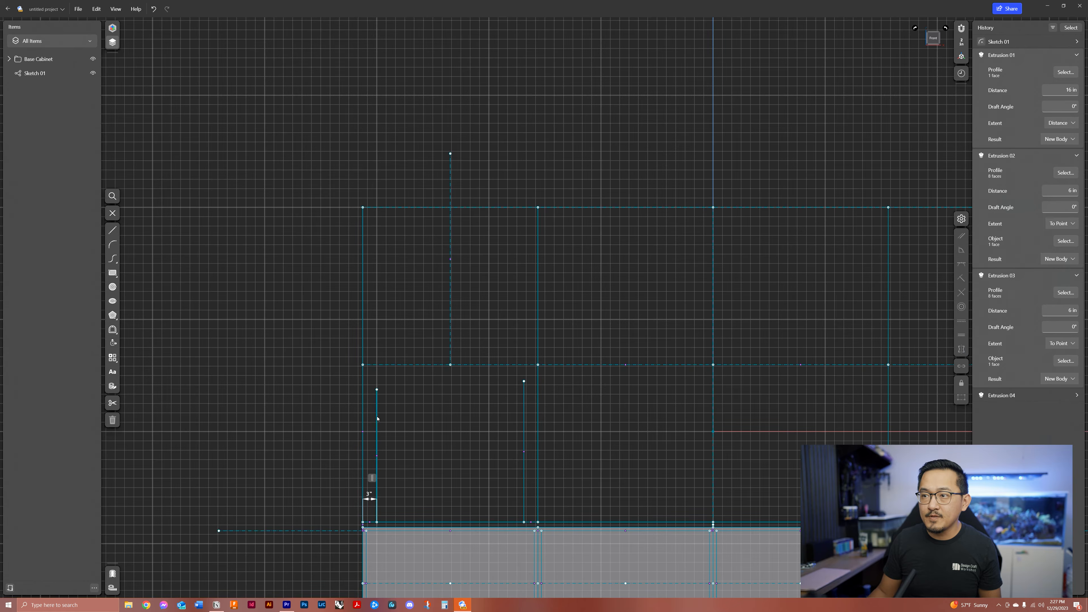
Step: Extend the upper ends of the first bay's two inner vertical lines above the horizontal centerline
left_click(377, 418)
left_click(524, 403)
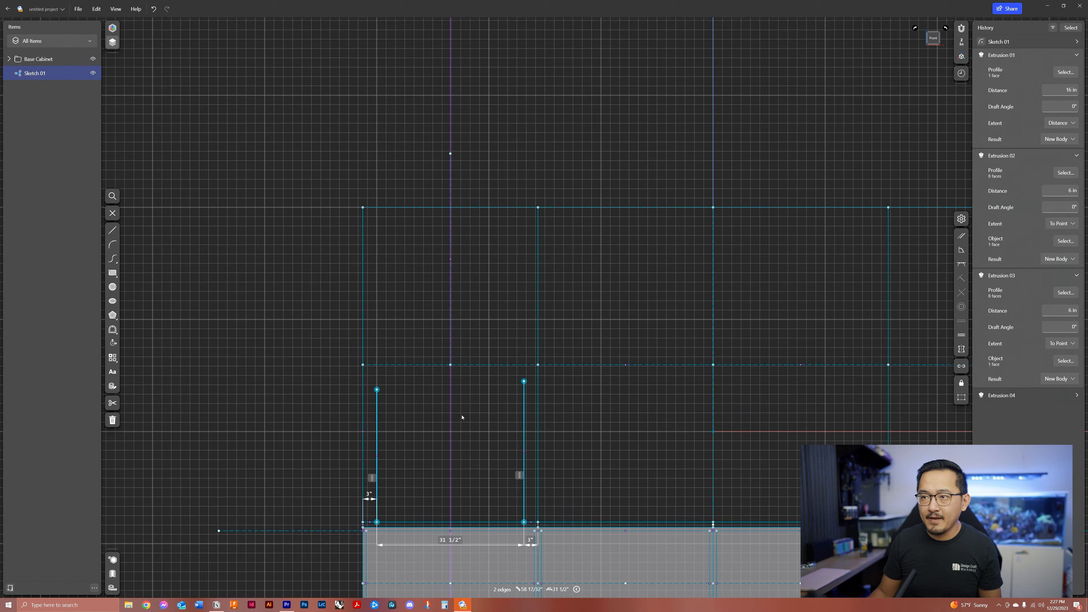
left_click(421, 415)
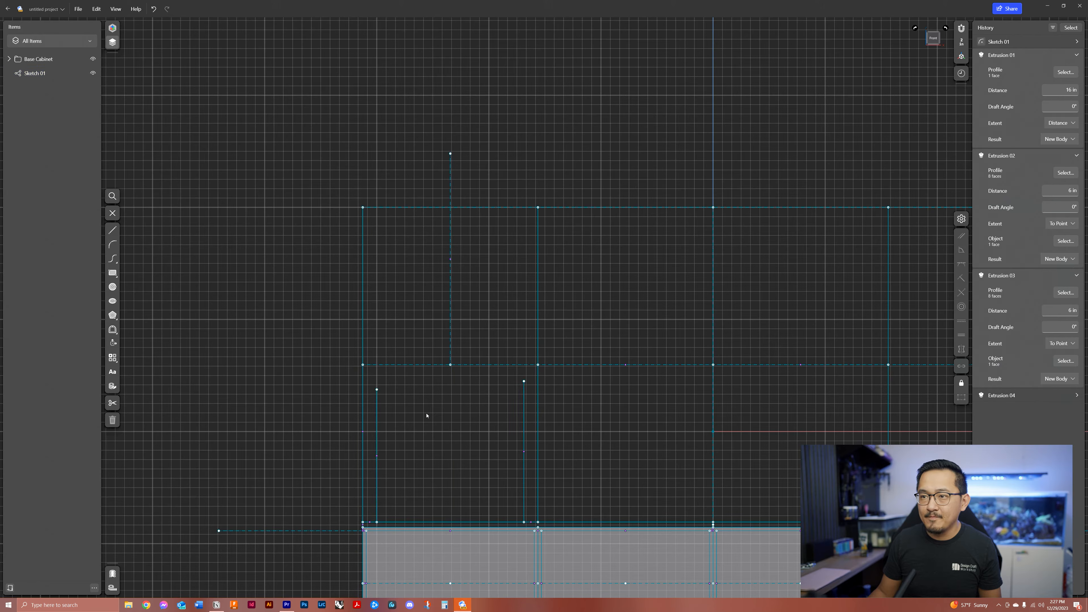
mouse_move(378, 381)
left_mouse_down()
mouse_move(384, 331)
mouse_move(393, 349)
mouse_move(379, 365)
mouse_move(380, 333)
mouse_move(378, 372)
mouse_move(378, 314)
mouse_move(383, 370)
mouse_move(385, 345)
left_mouse_up()
left_click(497, 361)
Step: Make the two inner vertical lines symmetric about the vertical construction line and extend them to about 47 3/8 in tall
left_click(377, 407)
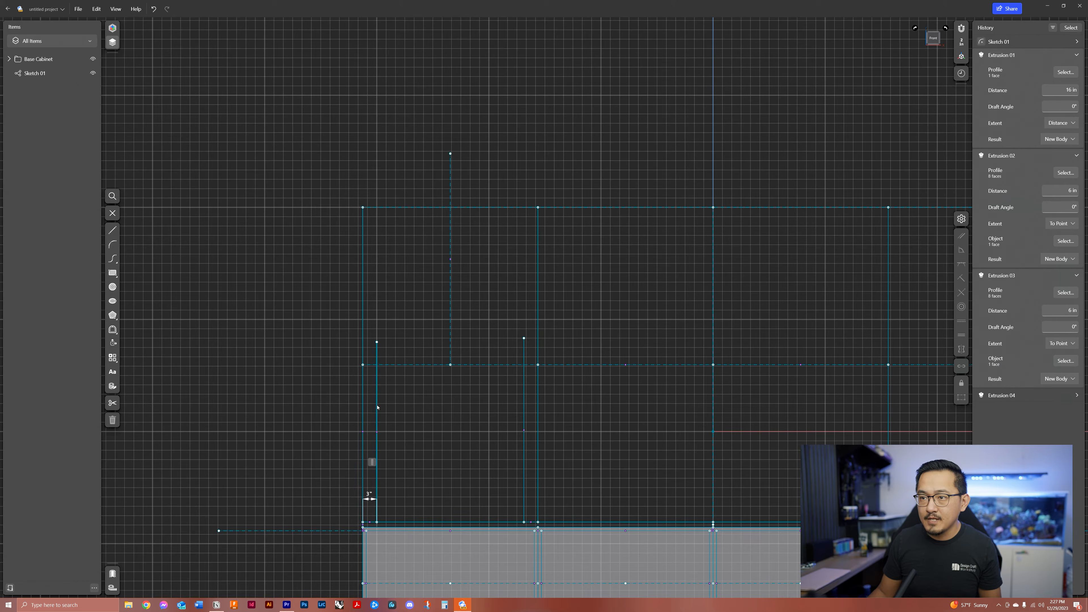
left_click(522, 456)
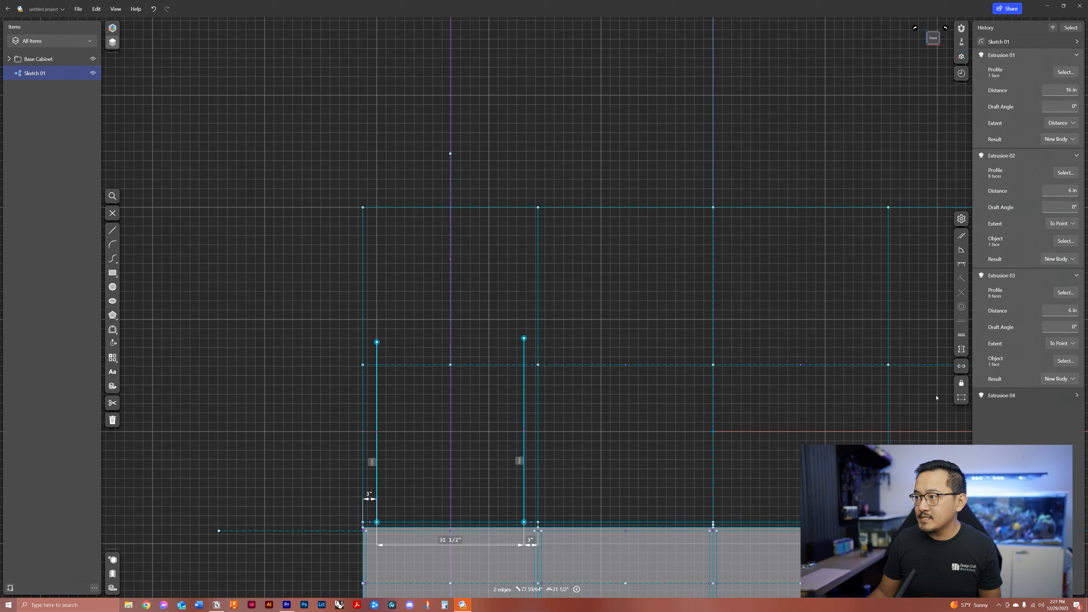
left_click(965, 348)
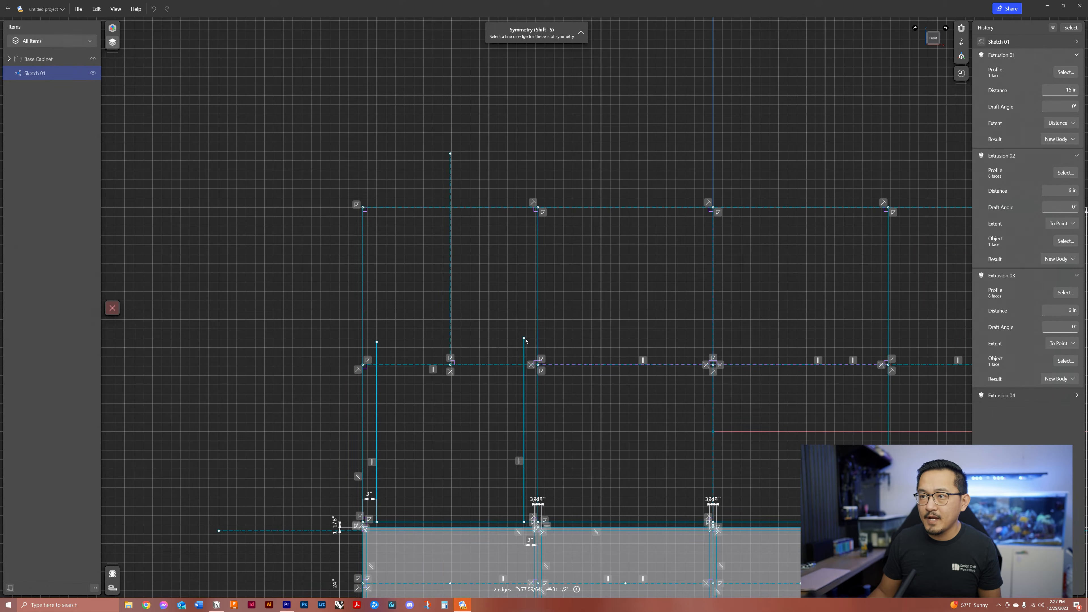
left_click(450, 318)
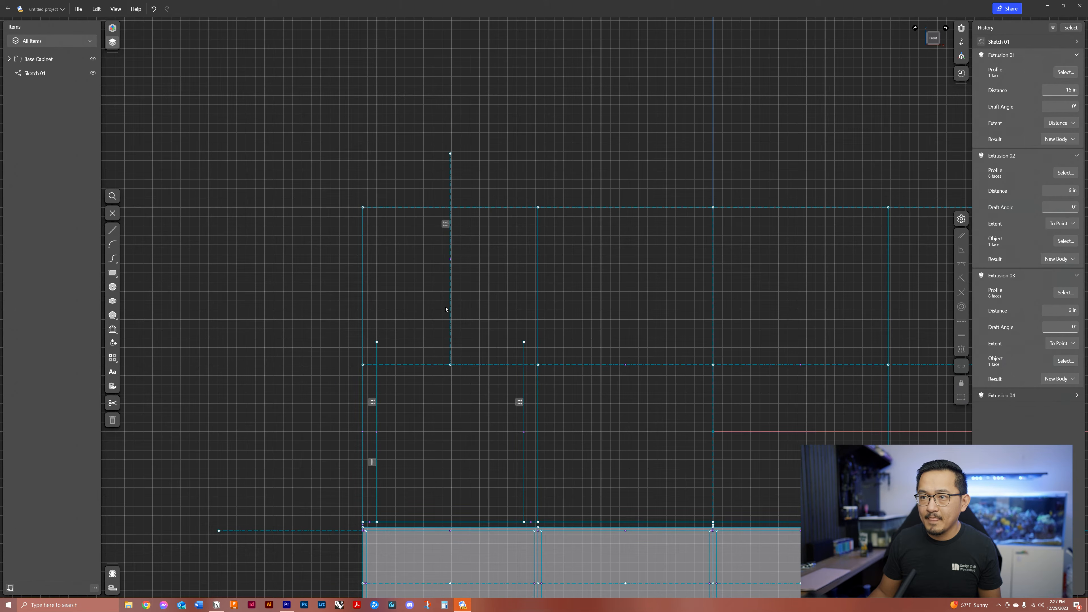
mouse_move(376, 343)
left_mouse_down()
mouse_move(376, 430)
mouse_move(377, 332)
mouse_move(376, 379)
left_mouse_up()
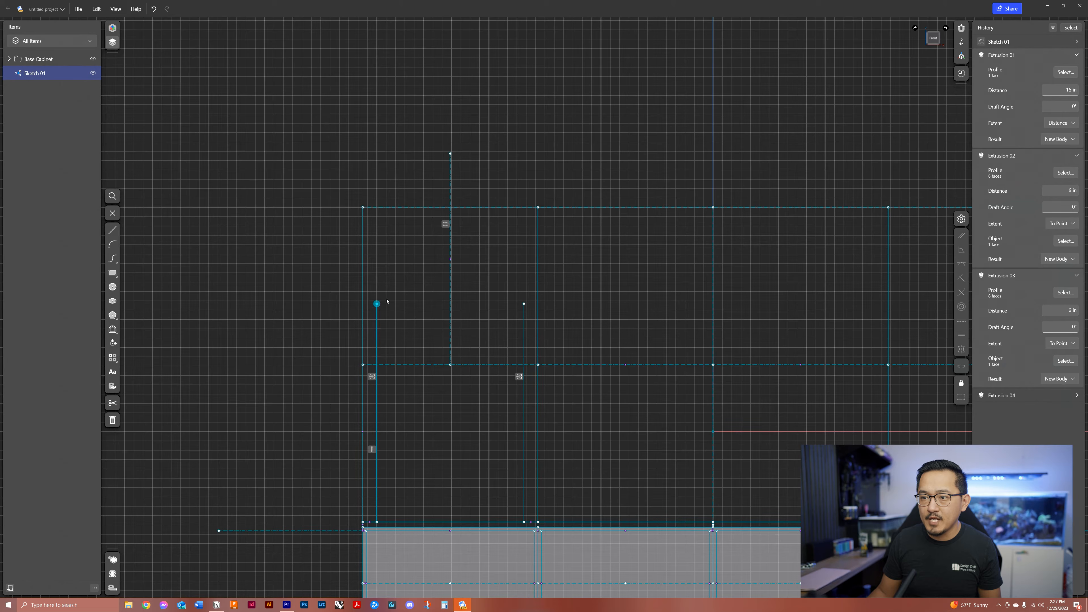
left_click(433, 446)
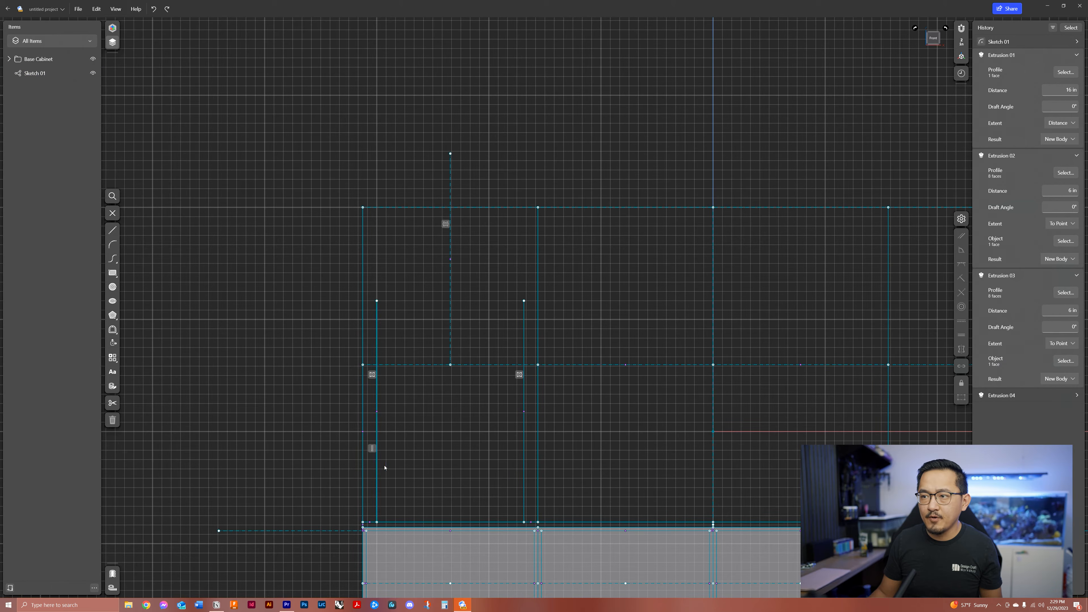
Step: Apply an Equal constraint to the two short horizontal segments at the first bay's lower corners
middle_click_drag(394, 451, 378, 411)
scroll(364, 487, "up", 3)
scroll(364, 487, "up", 2)
left_click(355, 479)
left_click(655, 481)
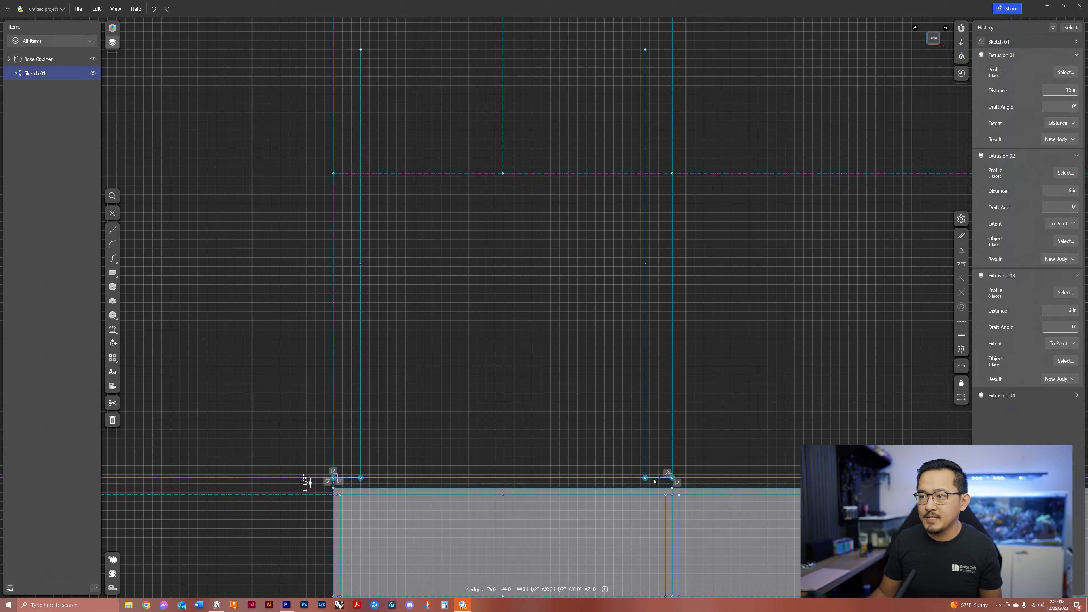
key("shift+p")
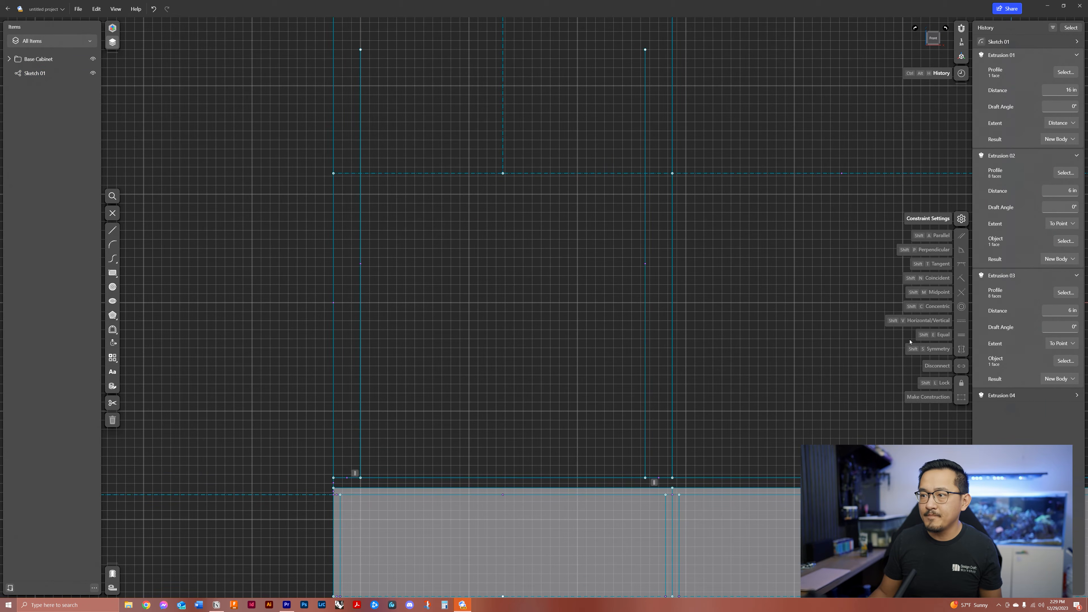
Step: Try moving the bay's left inner vertical line inward to about 4 1/4 in from the outer edge
scroll(404, 350, "down", 1)
middle_click_drag(403, 351, 381, 459)
left_click(344, 407)
mouse_move(379, 418)
left_mouse_down()
mouse_move(368, 423)
mouse_move(386, 424)
mouse_move(343, 434)
mouse_move(356, 435)
left_mouse_up()
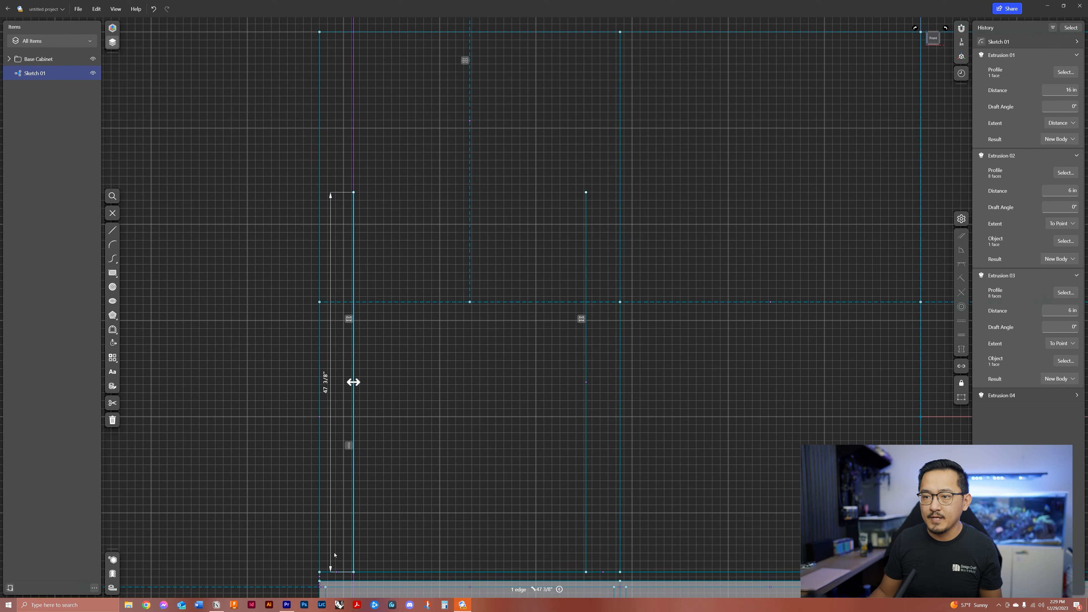
left_click(330, 575)
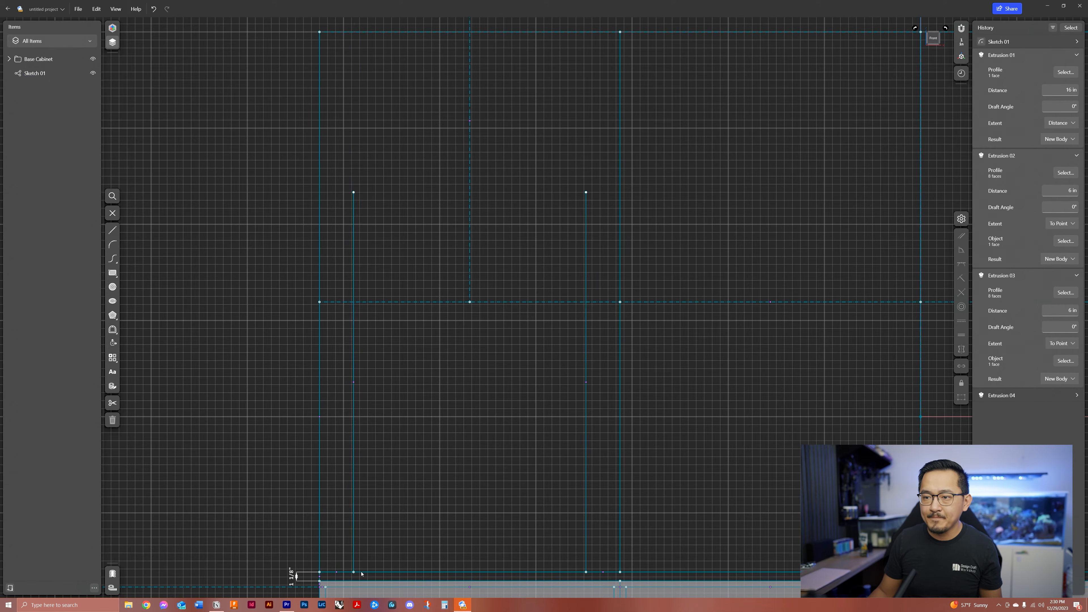
Step: Set the length of the short segment at the first bay's lower-left corner to 3 in
scroll(337, 570, "up", 3)
left_click(337, 568)
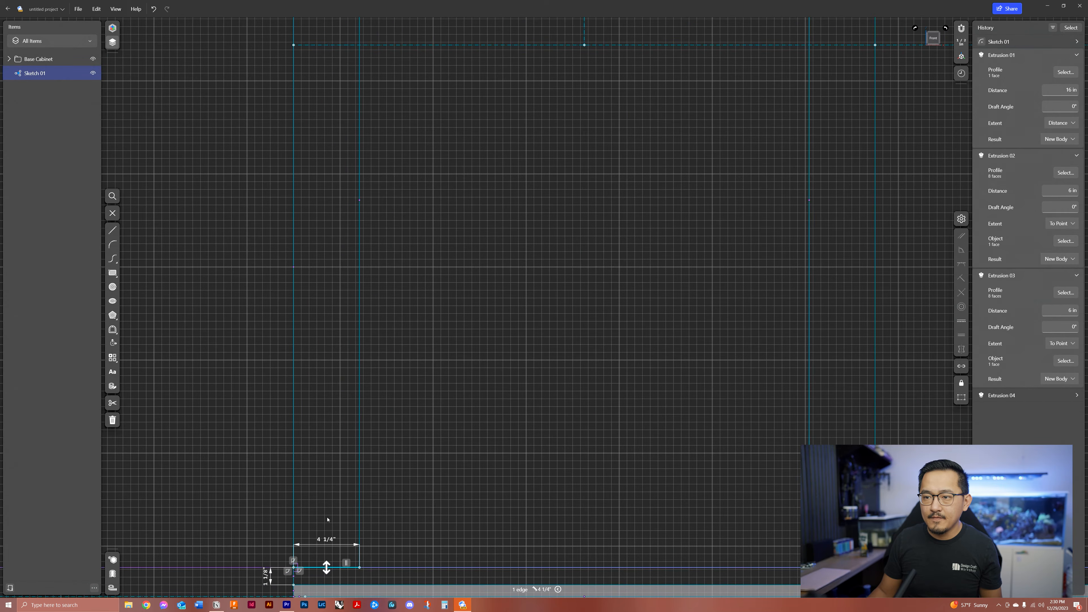
left_click(325, 539)
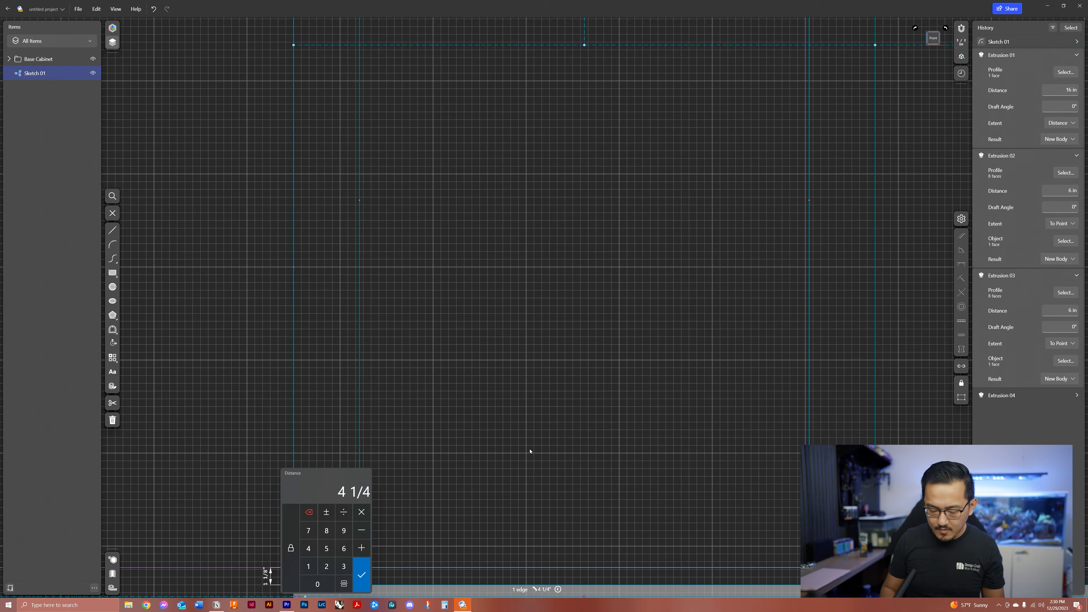
key("Return")
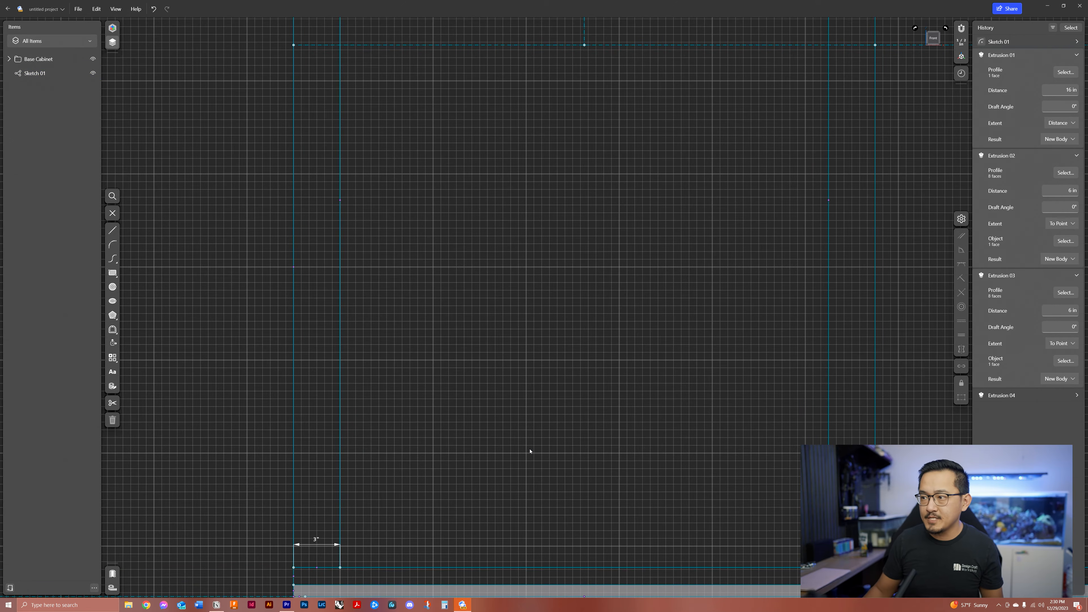
Step: Draw a horizontal line across the first bay just below its top edge, extending past both sides, and make it construction
scroll(505, 427, "down", 5)
middle_click_drag(456, 376, 454, 399)
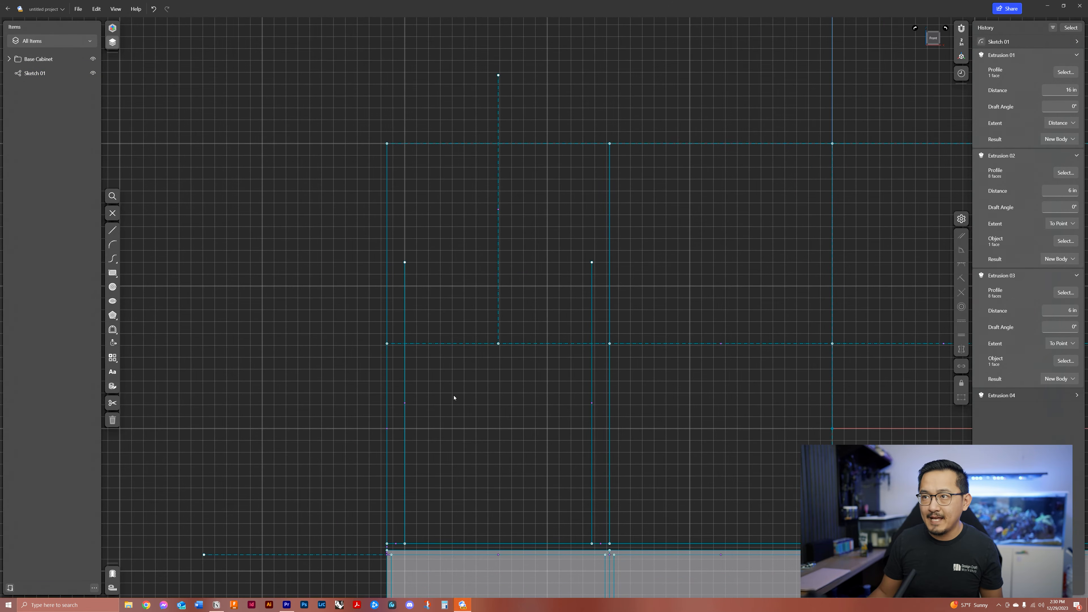
mouse_move(471, 270)
middle_mouse_down()
mouse_move(461, 300)
mouse_move(444, 282)
middle_mouse_up()
left_click(112, 230)
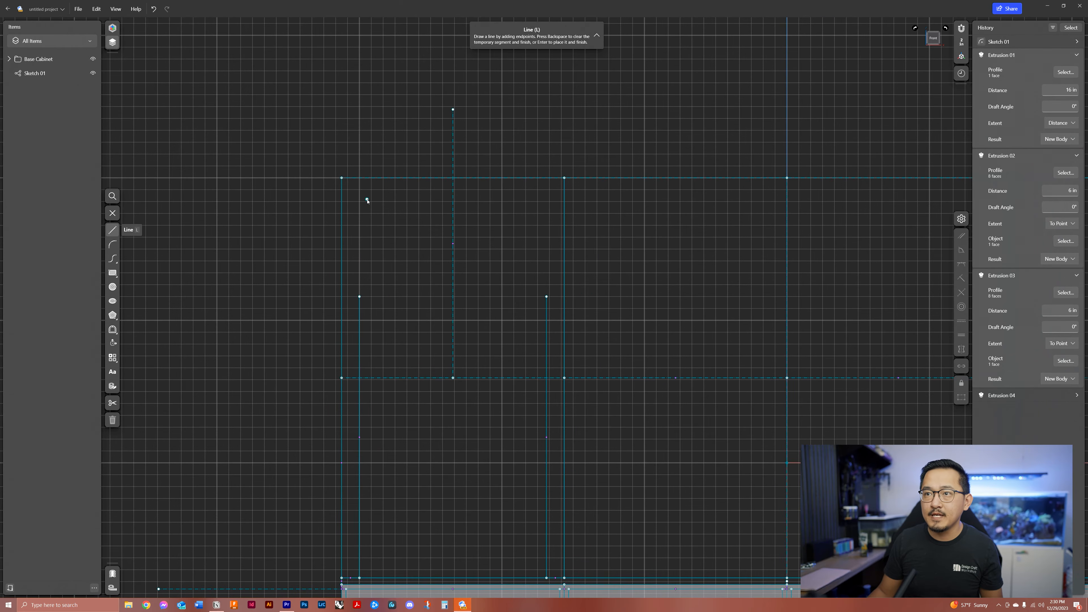
left_click(303, 213)
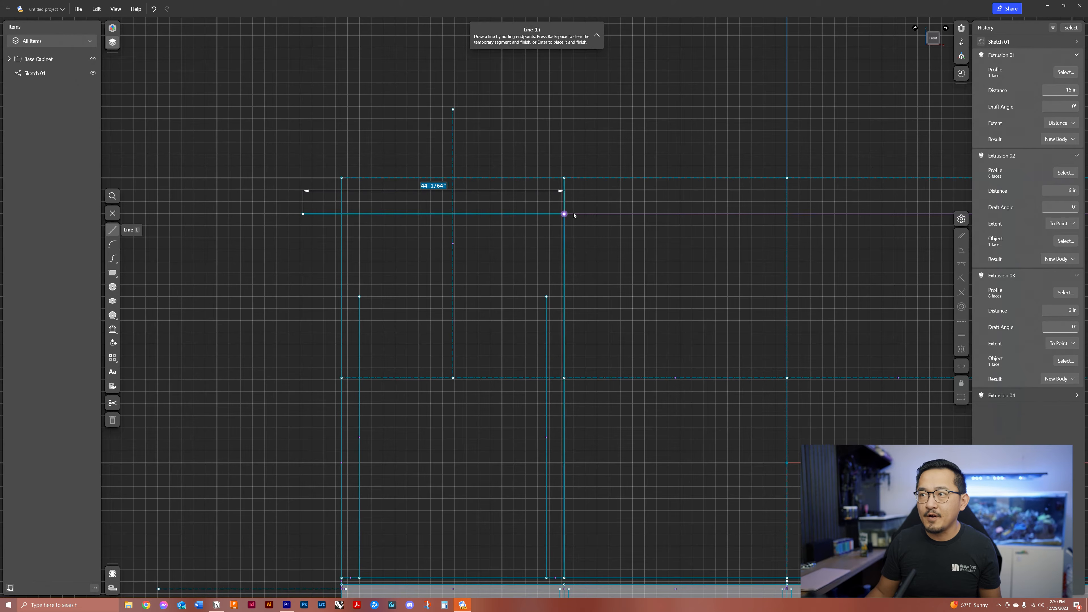
key("Return")
left_click(400, 213)
left_click(961, 397)
Step: Set the distance between the outline's top edge and the new horizontal construction line to 6 in
middle_click_drag(513, 232, 502, 256)
left_click(479, 204)
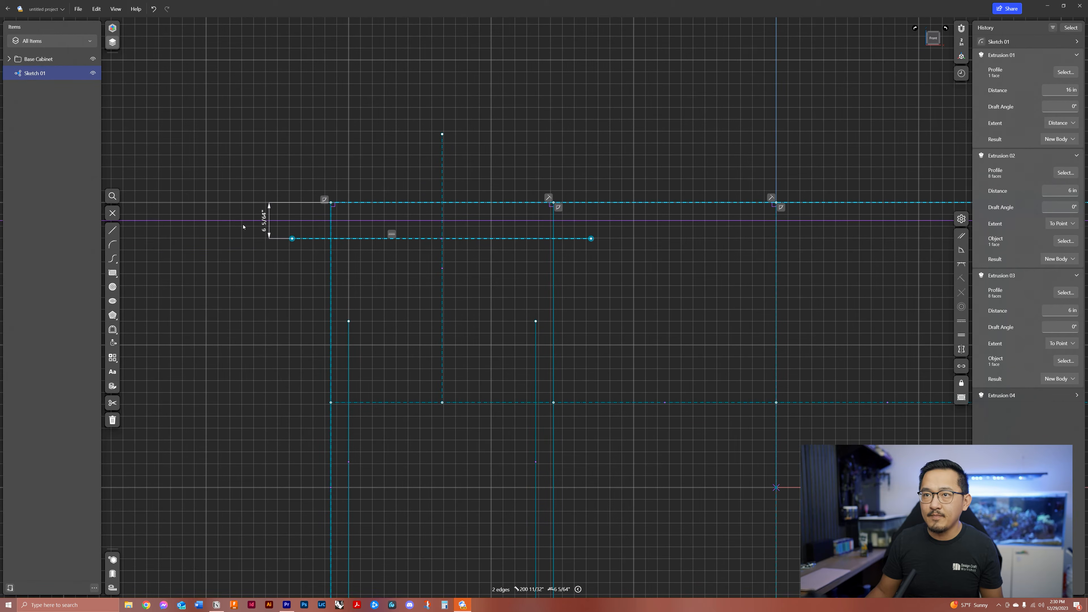
left_click(263, 219)
type("6")
key("Return")
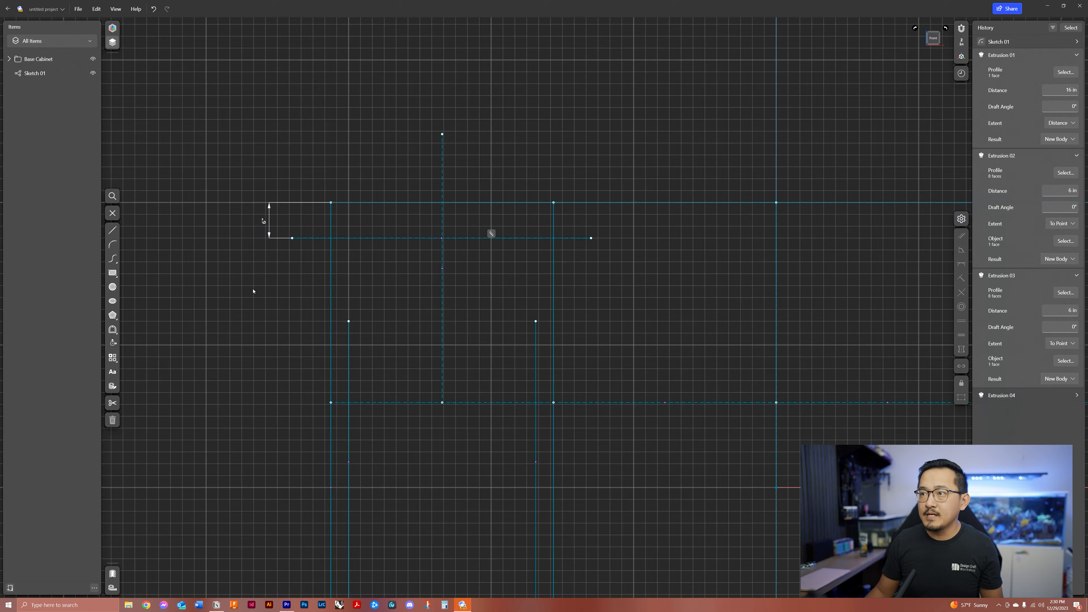
Step: Slide the horizontal construction line sideways along its length so its midpoint is clear of the first bay's vertical centreline
middle_click_drag(390, 286, 377, 287)
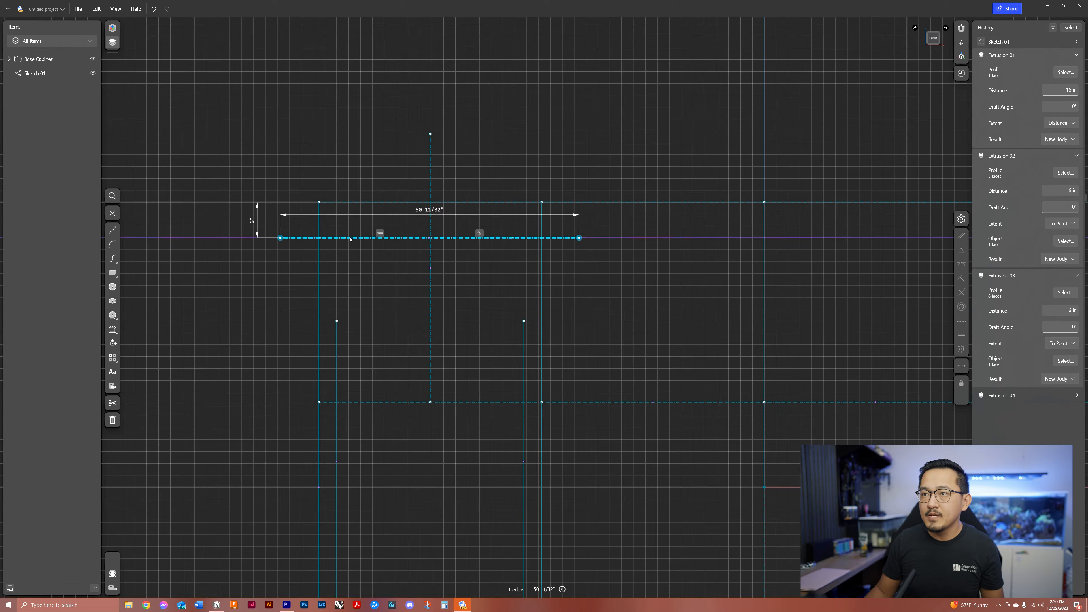
left_click(397, 239)
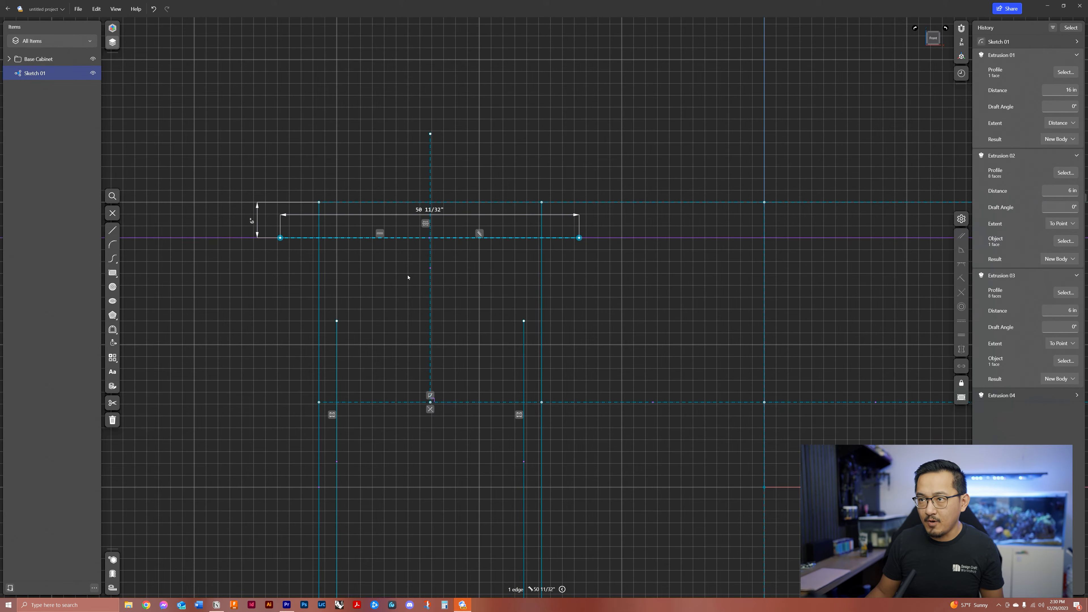
key("a")
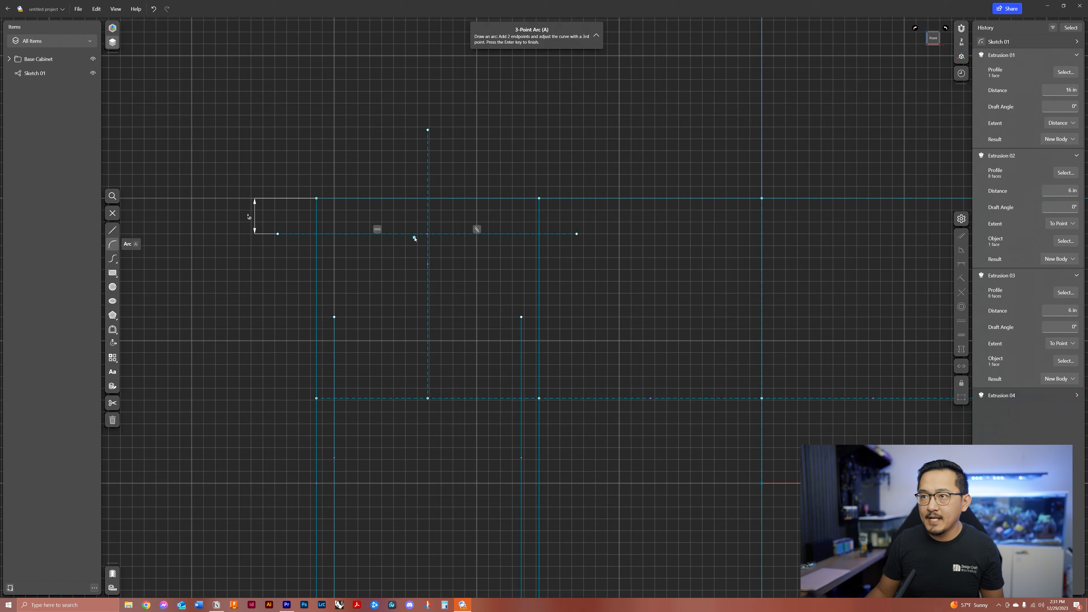
scroll(412, 239, "up", 2)
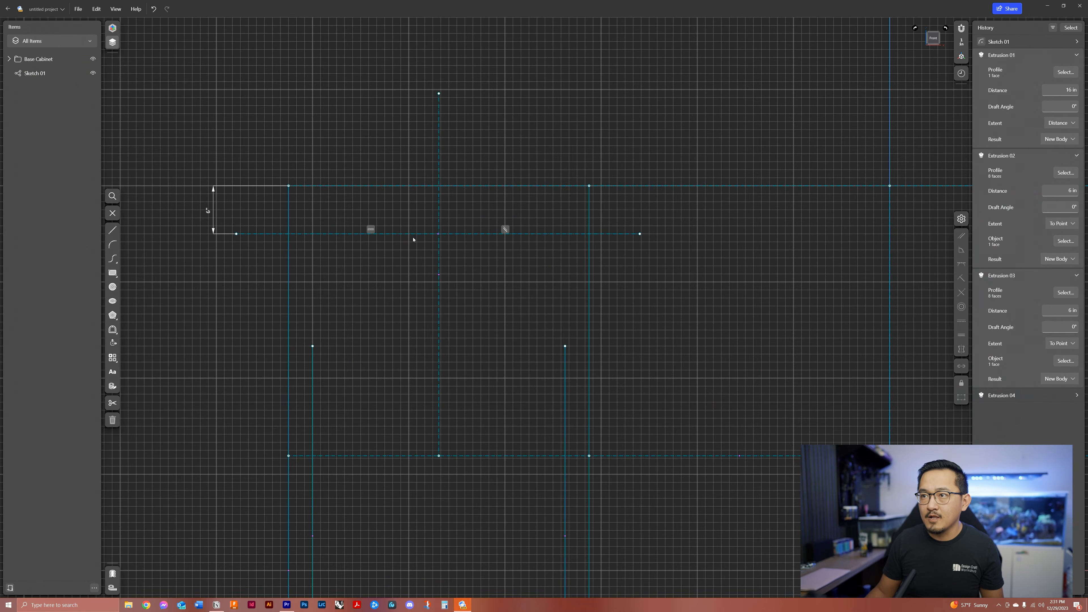
left_click_drag(432, 234, 373, 233)
left_click(394, 235)
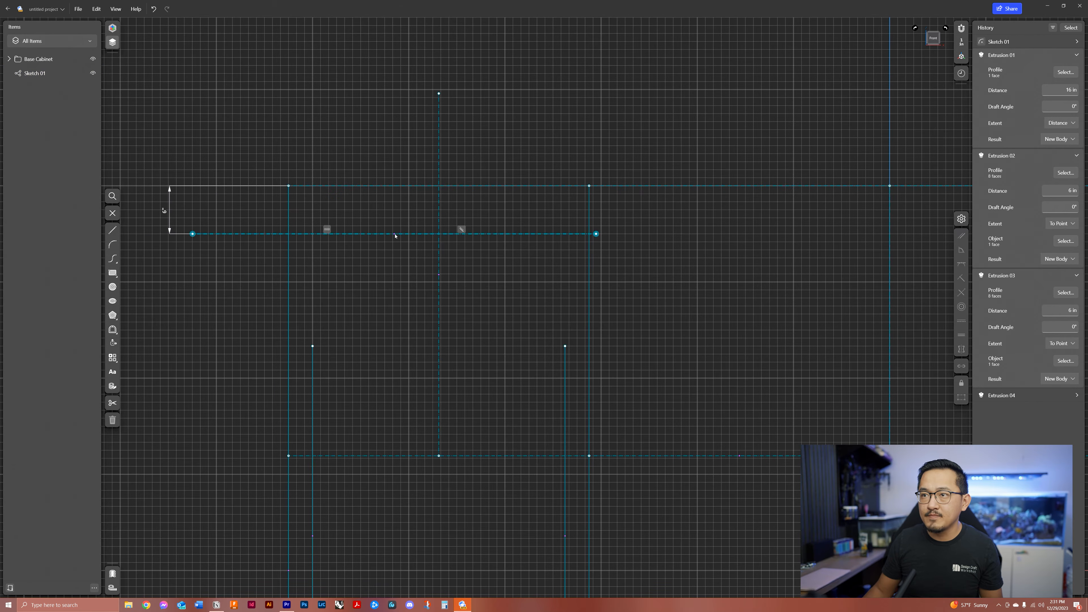
left_click(350, 293)
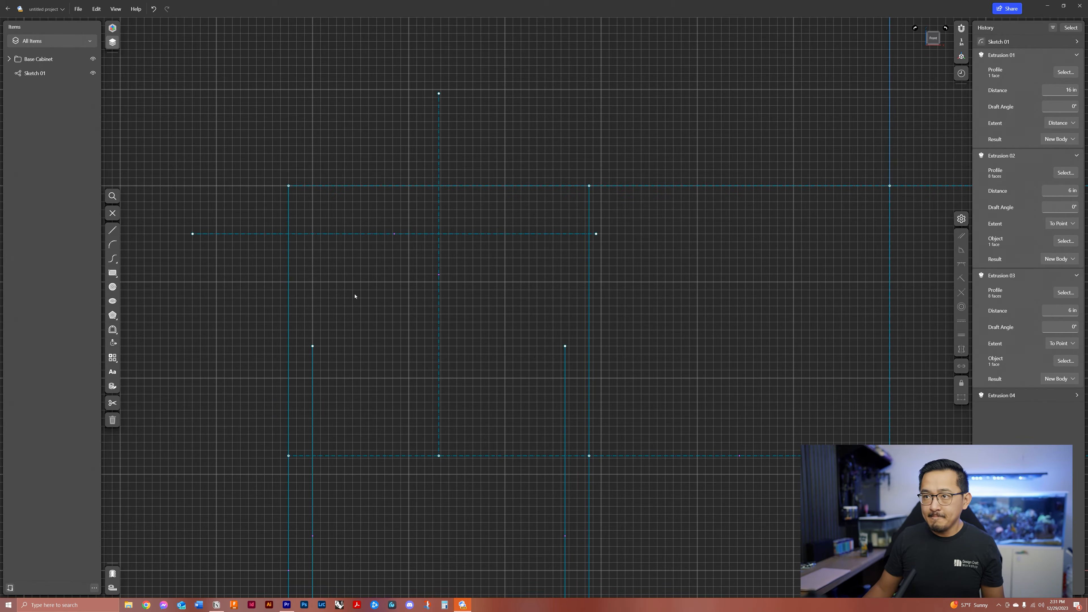
Step: Draw a three-point arc from the intersection of the two construction lines to the upper end of the first bay's left inner vertical line
left_click(113, 244)
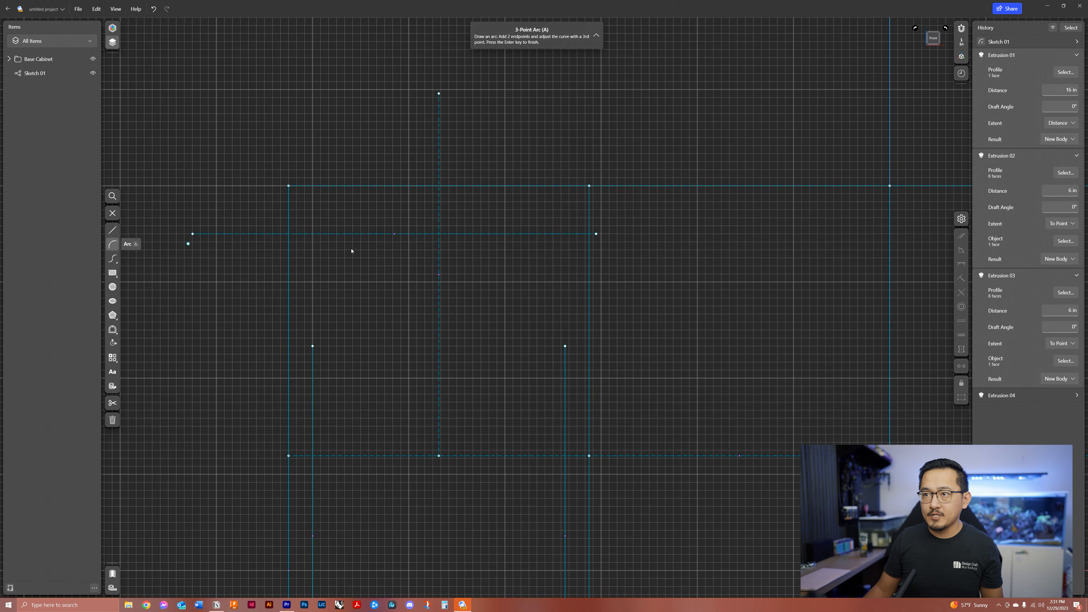
left_click(438, 234)
left_click(313, 346)
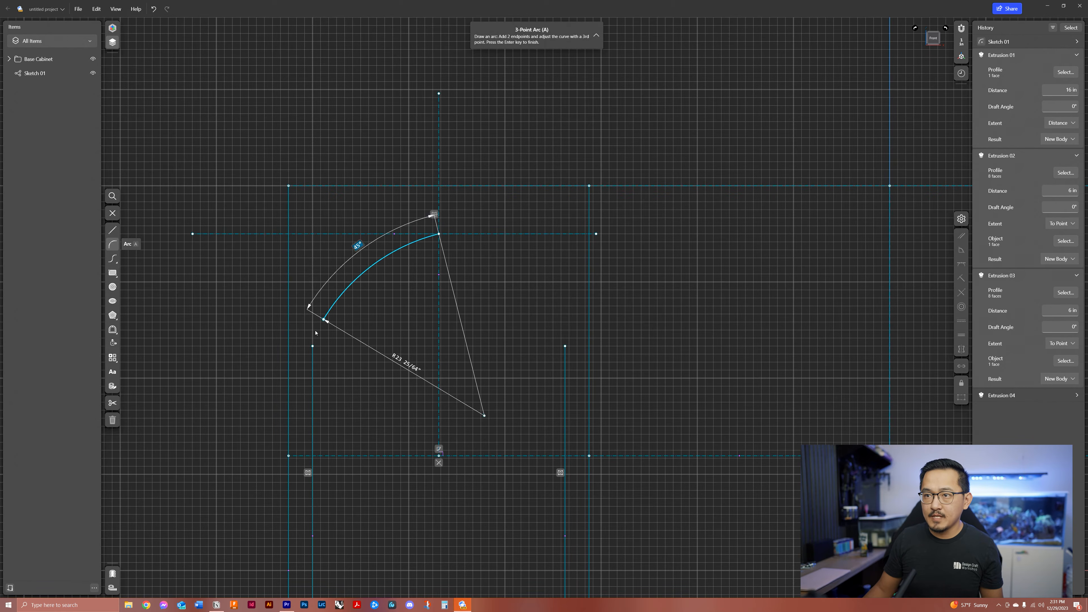
left_click(354, 309)
key("Escape")
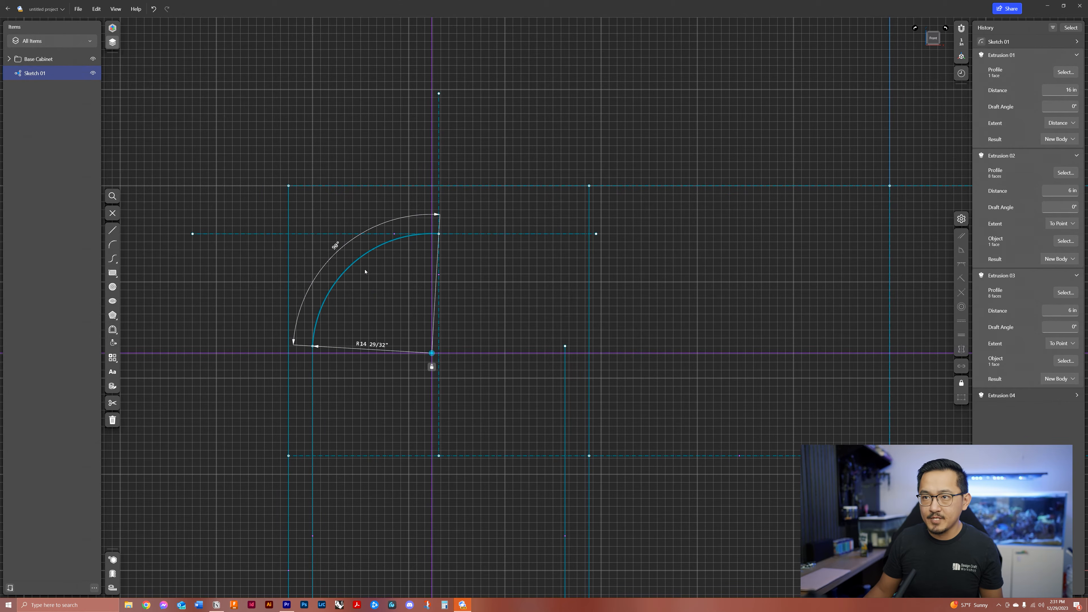
mouse_move(379, 309)
middle_mouse_down()
mouse_move(370, 311)
mouse_move(376, 279)
middle_mouse_up()
left_click(382, 276)
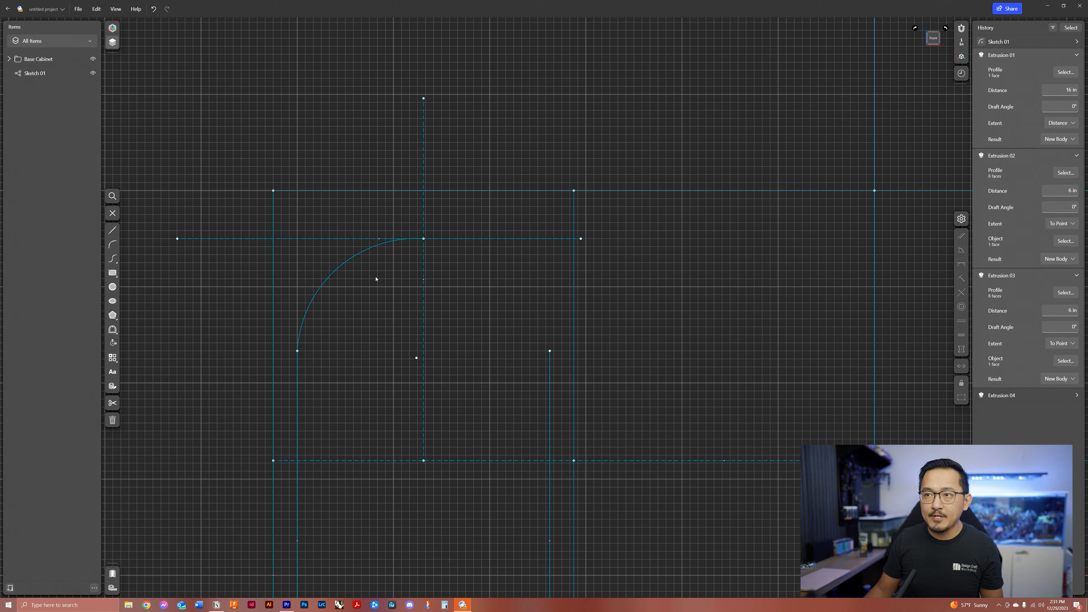
Step: Constrain the arc tangent to the horizontal construction line and inspect the join at the vertical centreline
left_click(371, 249)
left_click(418, 242)
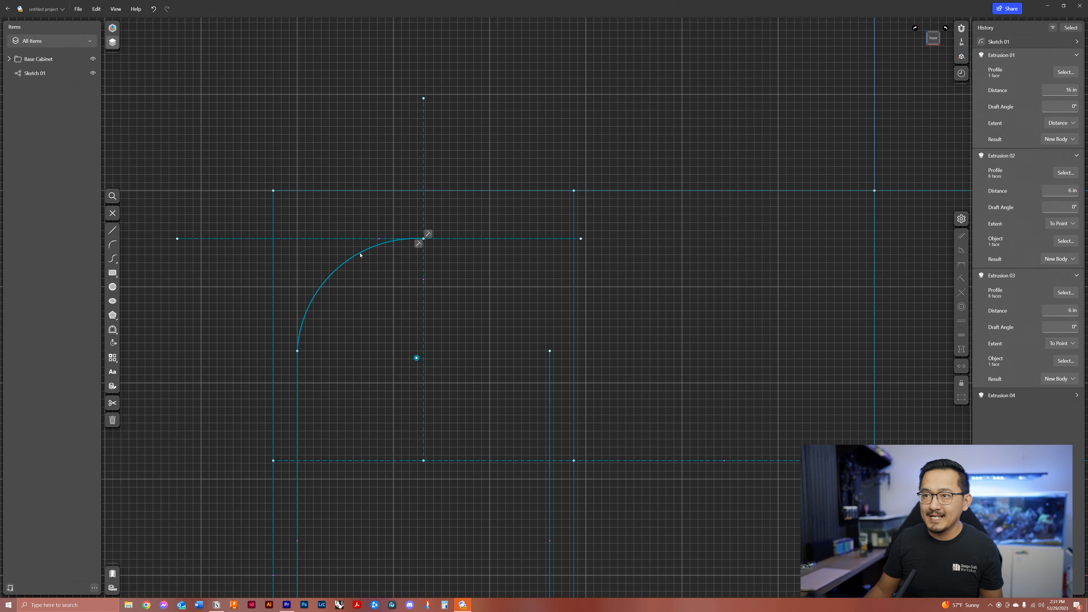
left_click(360, 256)
left_click(495, 240)
left_click(961, 264)
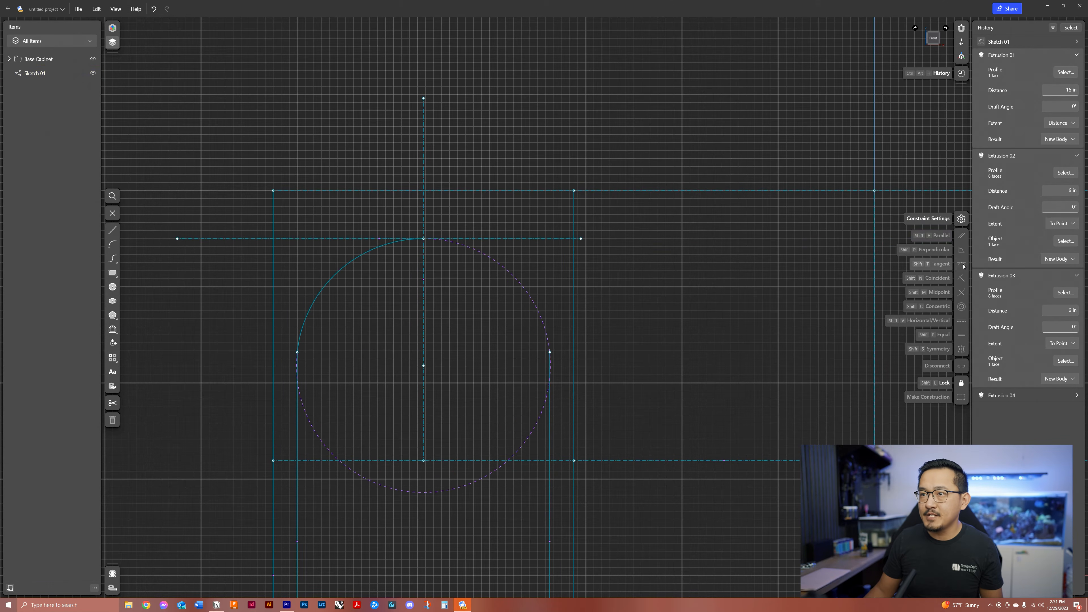
scroll(339, 245, "up", 5)
scroll(499, 247, "up", 8)
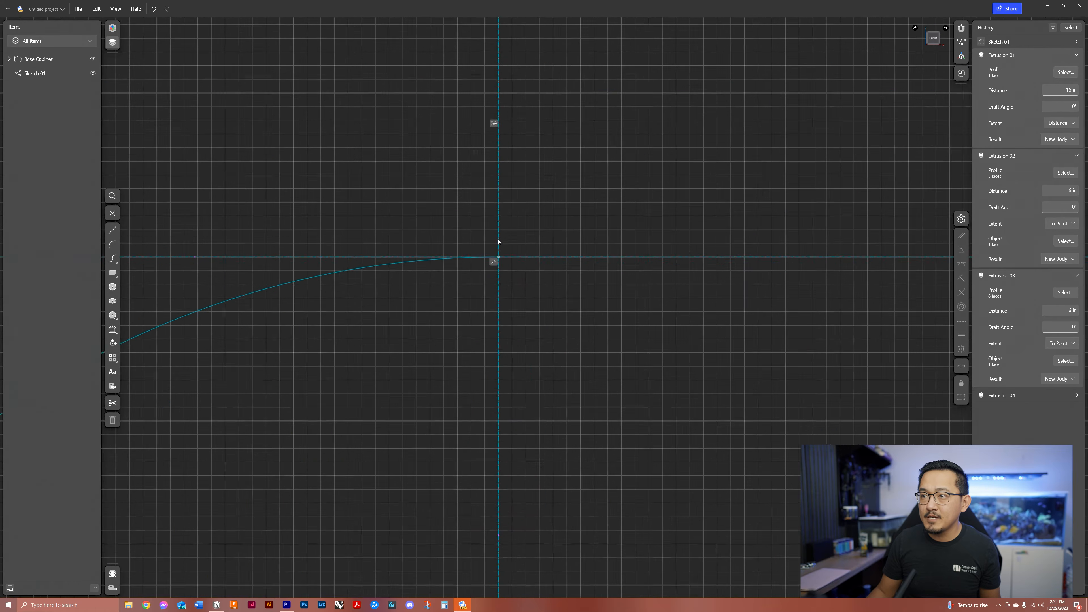
left_click(405, 266)
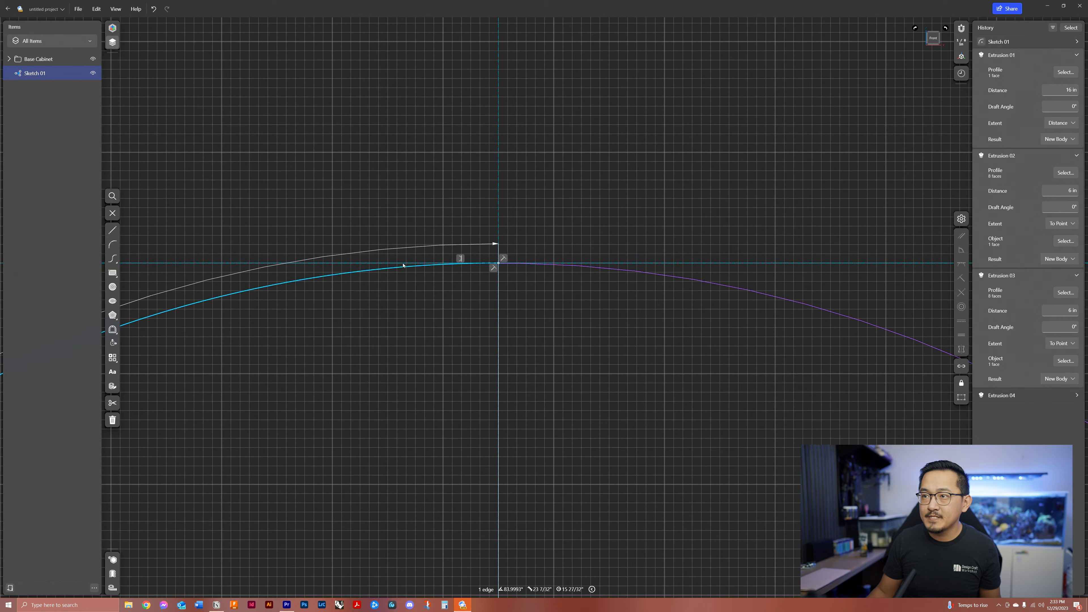
left_click(651, 264)
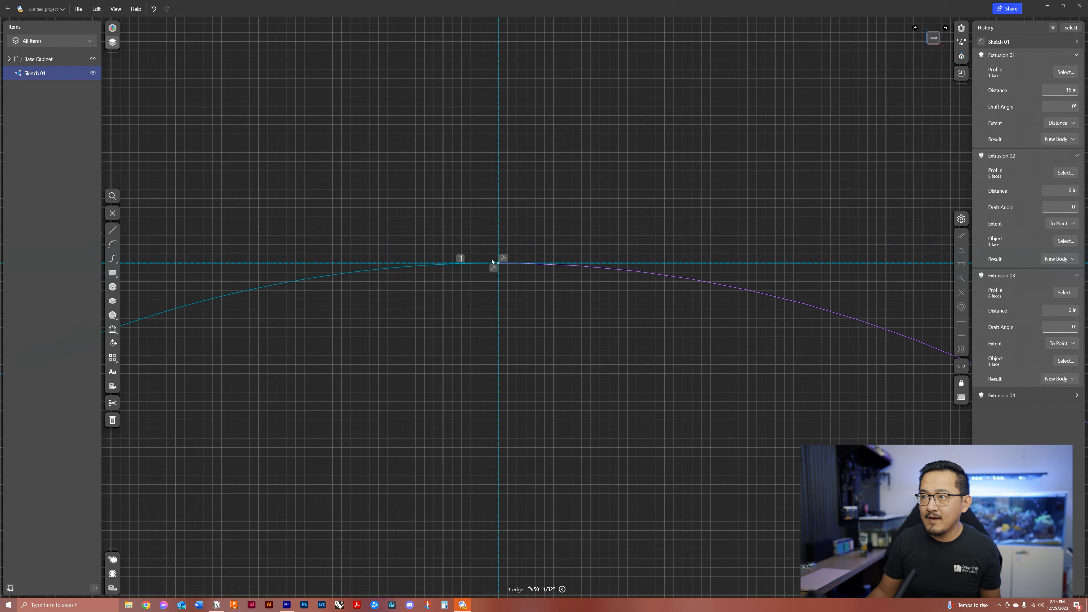
scroll(570, 274, "down", 10)
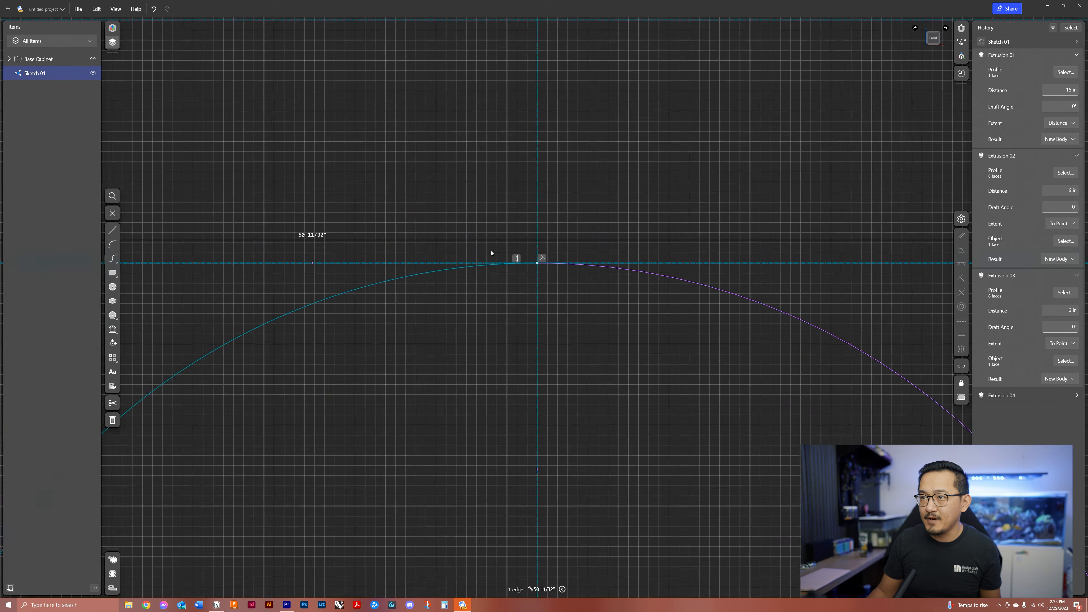
left_click(455, 331)
Step: Adjust the arc's lower endpoint and constrain the arc tangent to the first bay's left inner vertical line
scroll(361, 369, "up", 10)
mouse_move(361, 376)
left_mouse_down()
mouse_move(362, 571)
mouse_move(372, 418)
mouse_move(366, 552)
mouse_move(362, 487)
mouse_move(381, 430)
mouse_move(381, 576)
mouse_move(387, 509)
left_mouse_up()
middle_click_drag(388, 509, 386, 350)
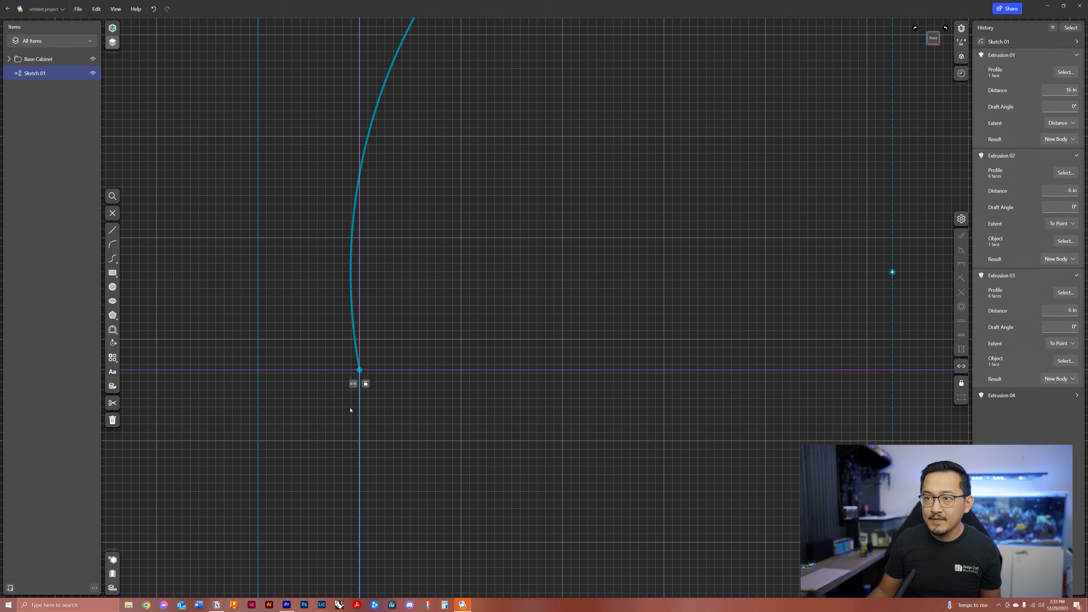
left_click(389, 297)
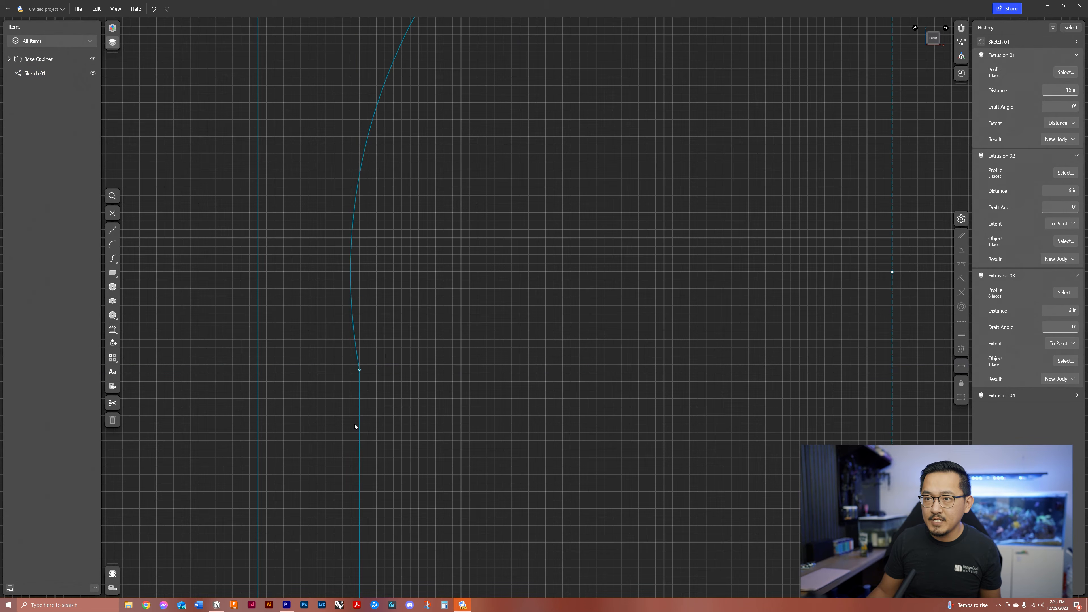
left_click(360, 370)
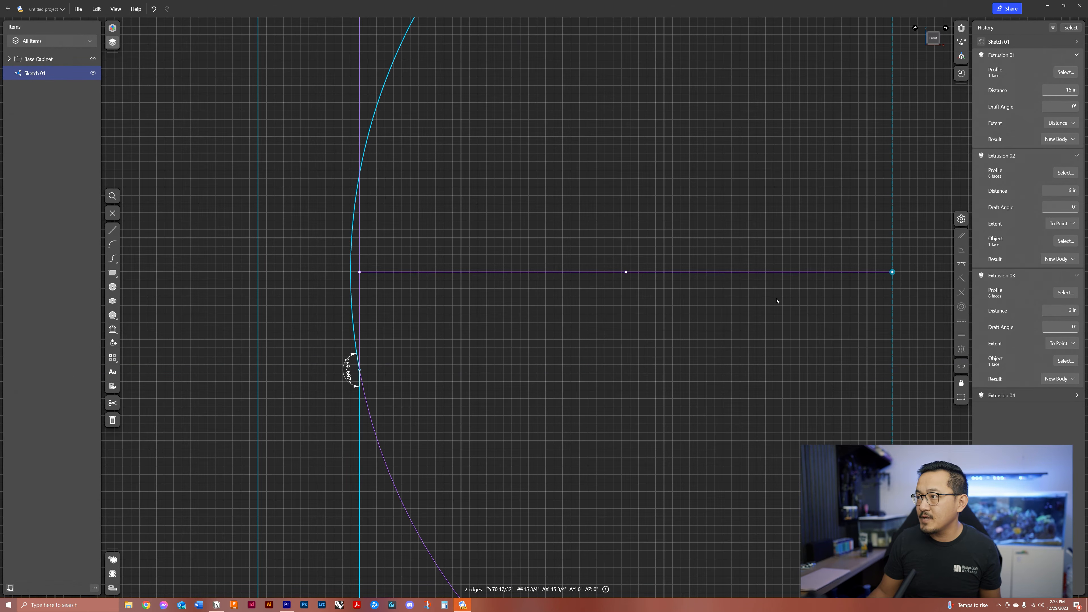
left_click(961, 278)
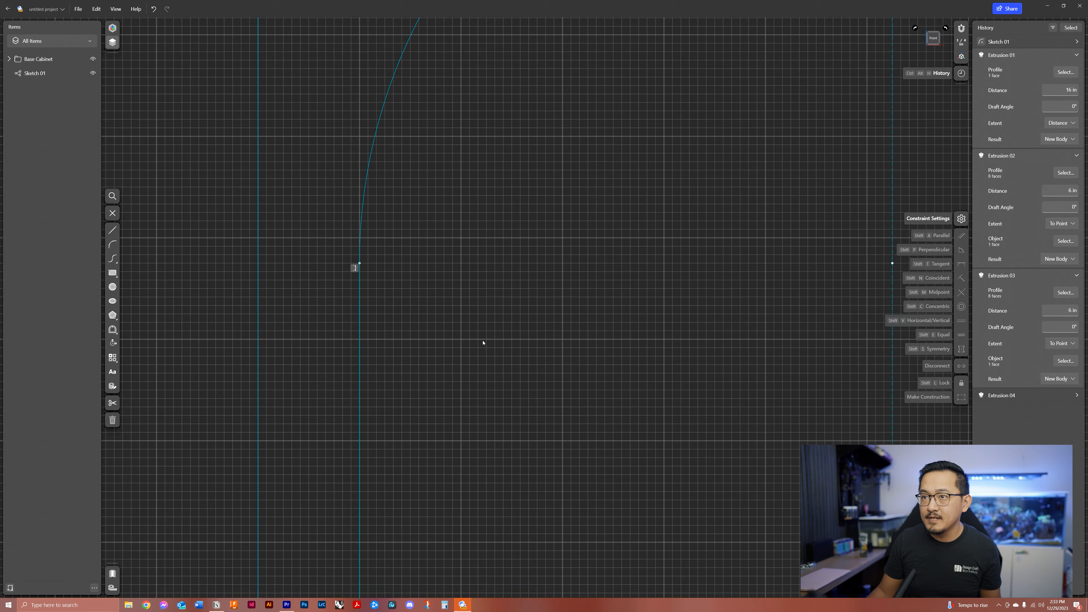
Step: Try moving the point where the arc meets the left inner vertical line to check its constraints
left_click(359, 265)
scroll(356, 262, "down", 3)
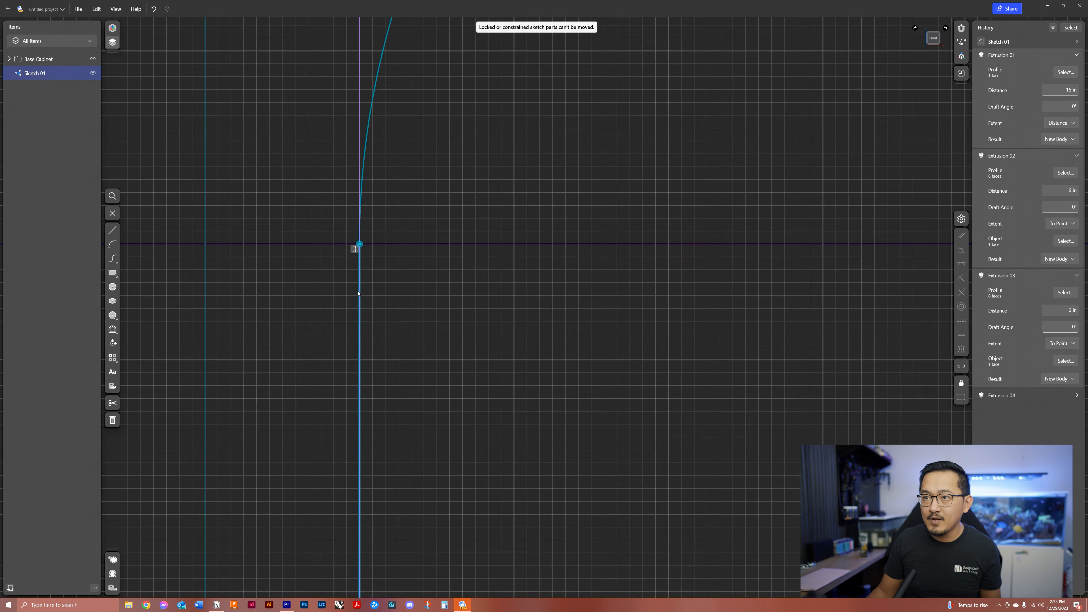
scroll(355, 262, "down", 4)
left_click(395, 292)
scroll(391, 195, "up", 1)
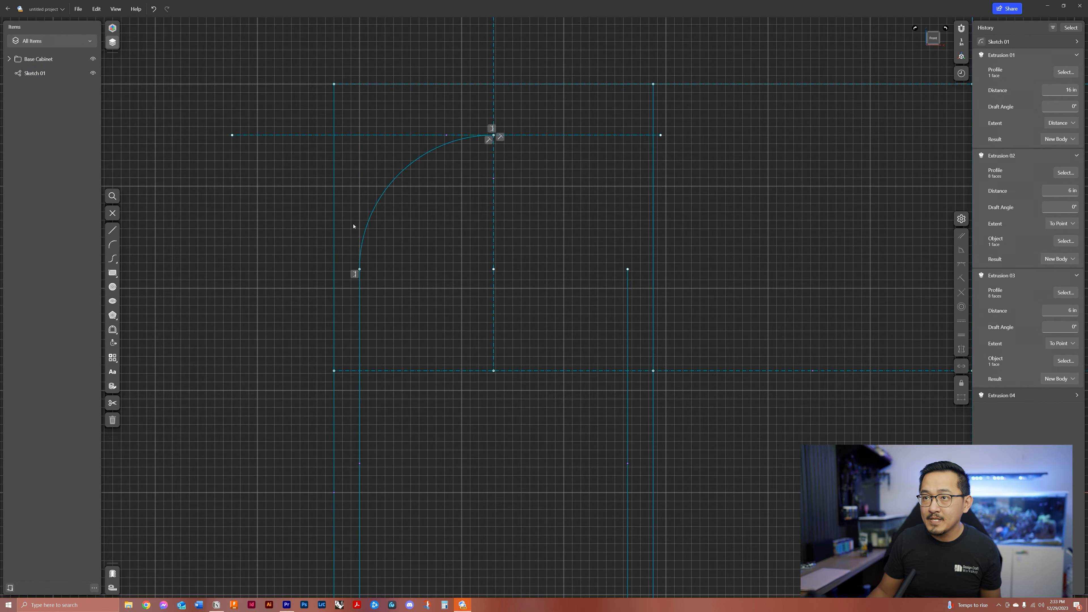
scroll(391, 262, "down", 1)
middle_click_drag(391, 262, 381, 297)
middle_click_drag(354, 393, 352, 393)
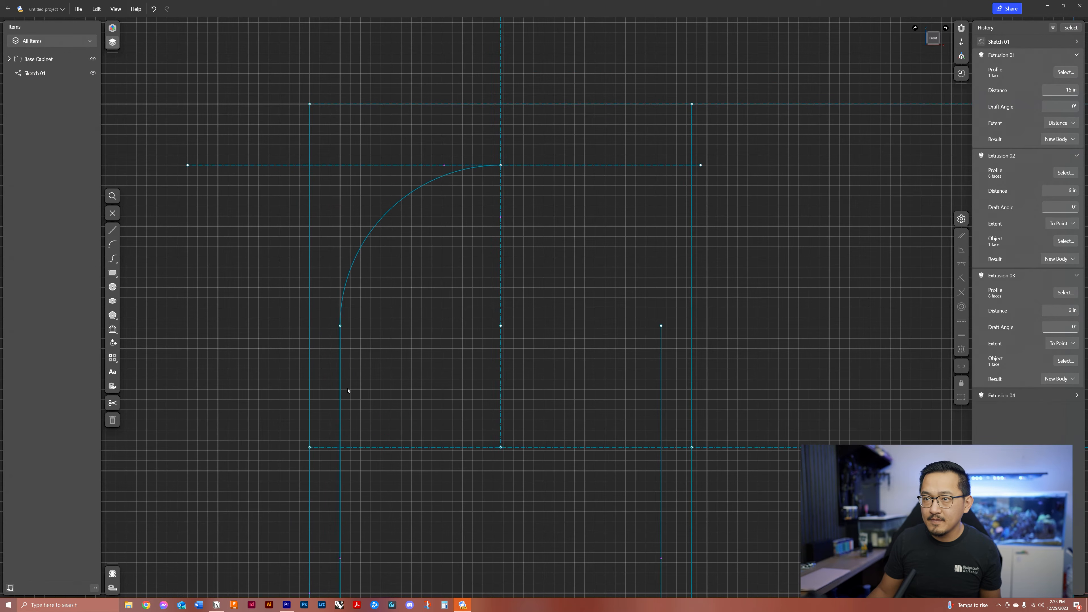
Step: Try to change the distance between the line on top of the base cabinet and the outline's top edge
scroll(284, 275, "down", 6)
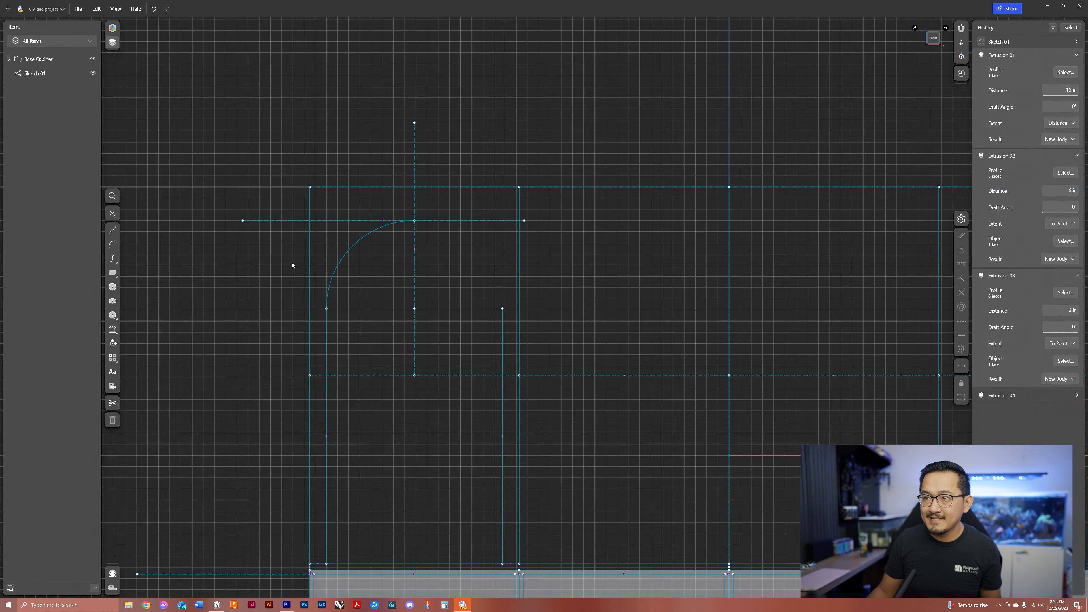
middle_click_drag(523, 373, 507, 339)
left_click(396, 414)
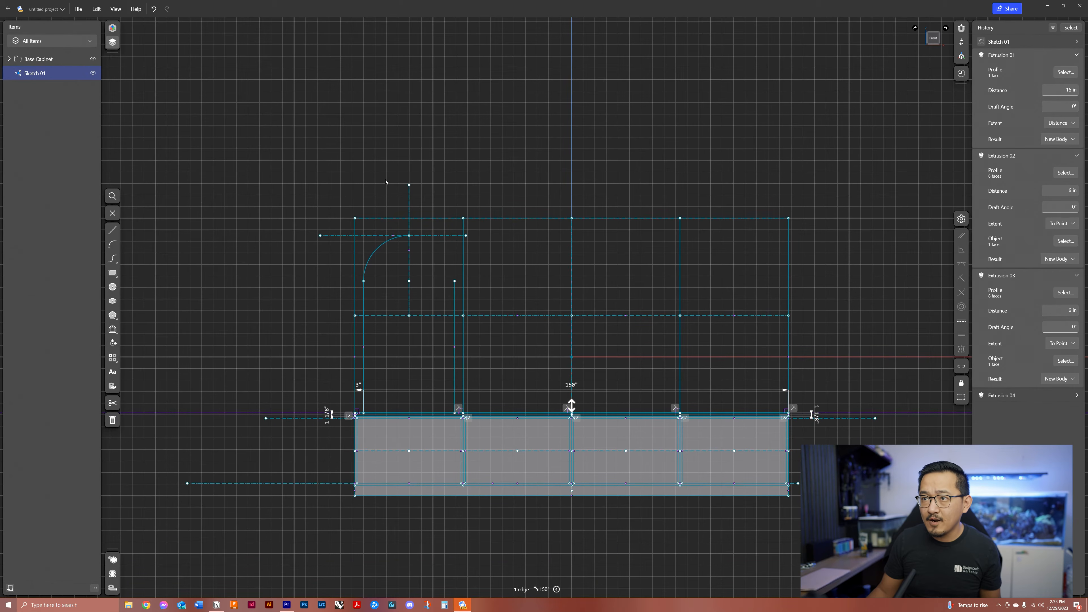
left_click(385, 218)
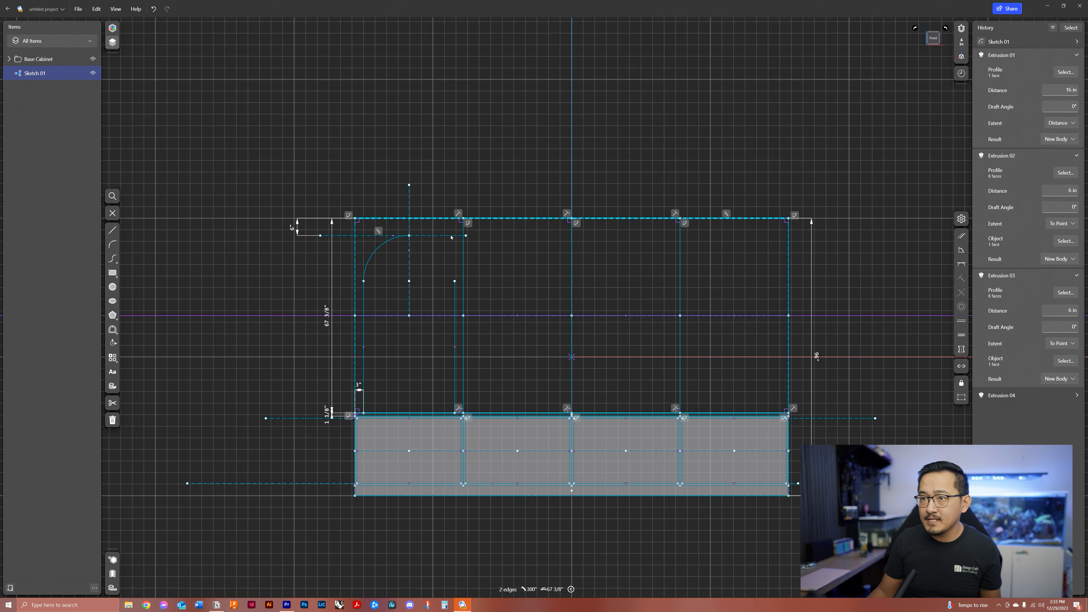
left_click(328, 320)
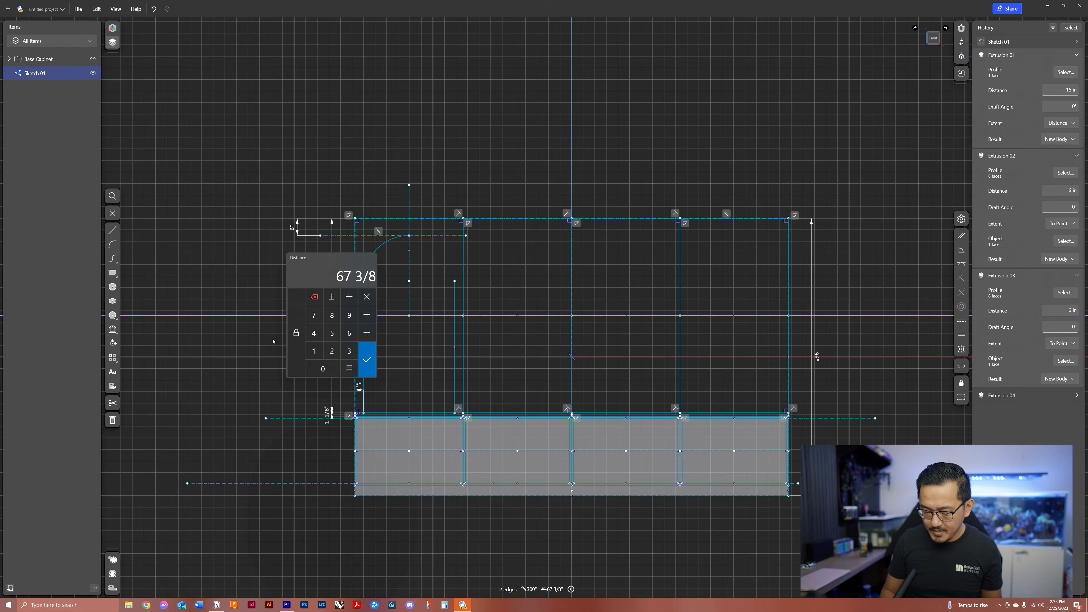
key("Return")
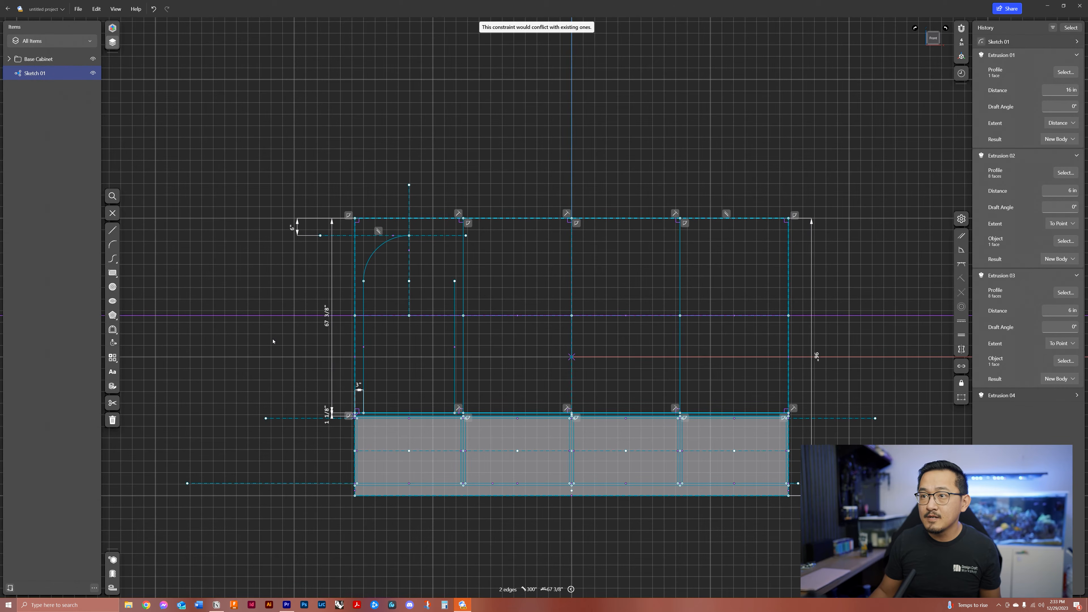
left_click(256, 368)
Step: Increase the overall height from the base cabinet's bottom to the outline's top edge, and check the first bay's inner line and arc
scroll(553, 343, "up", 1)
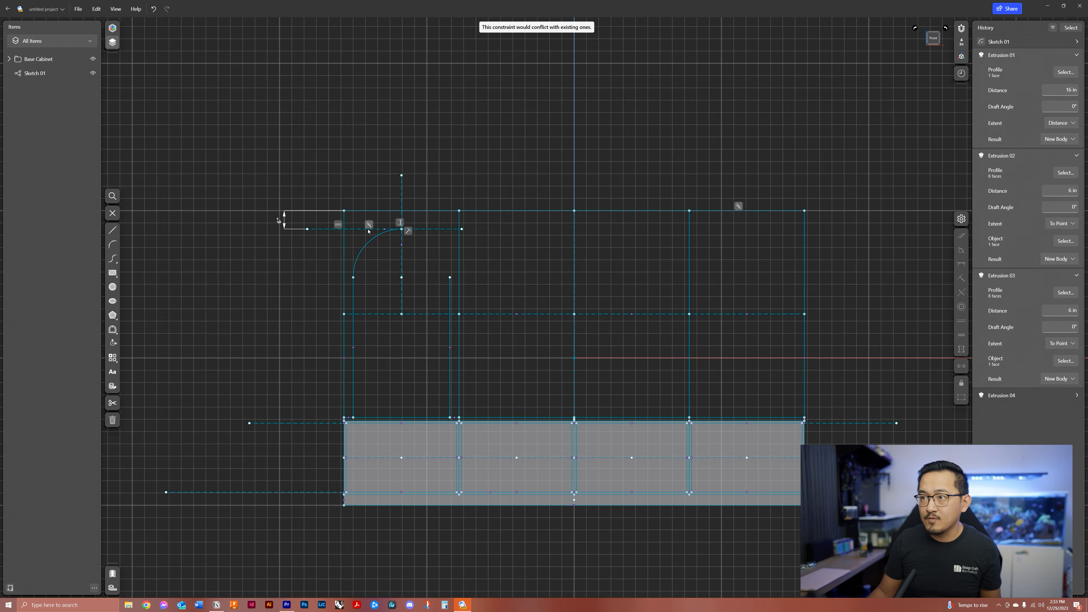
middle_click_drag(383, 291, 350, 279)
left_click(467, 198)
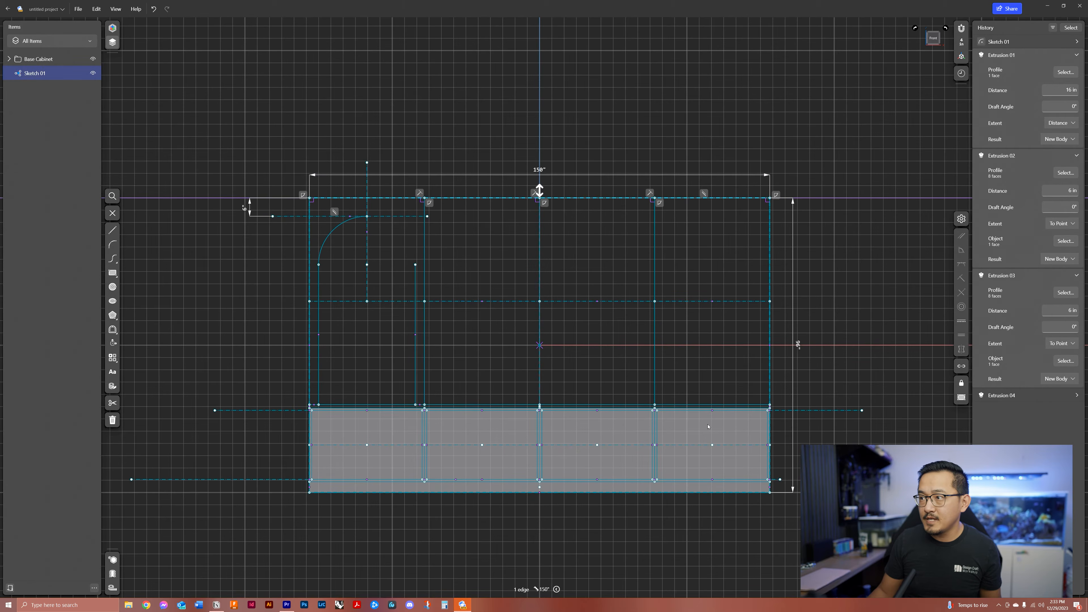
left_click(798, 347)
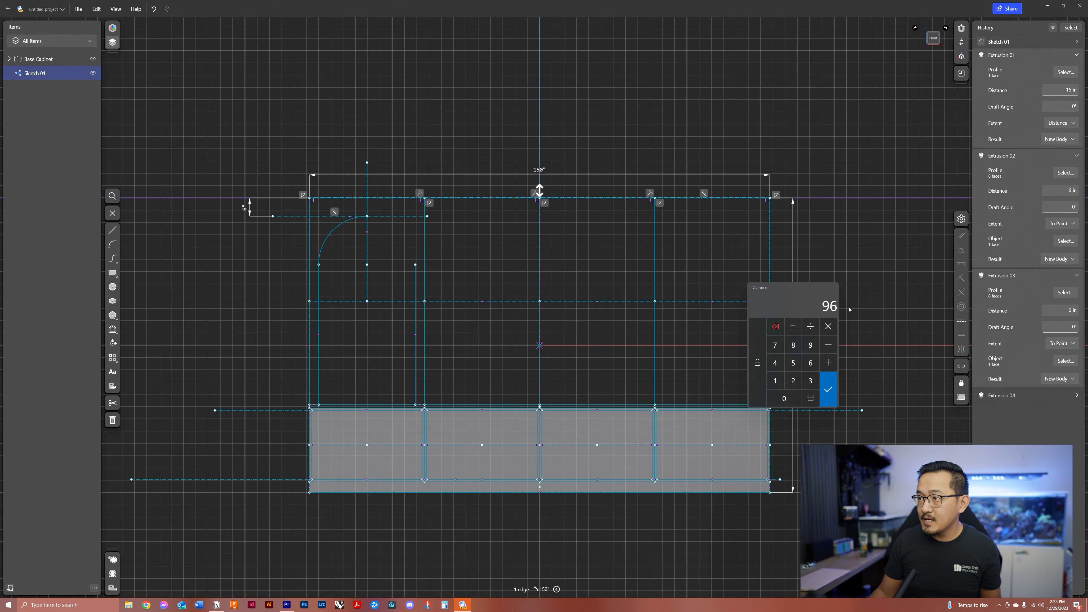
left_click(850, 308)
key("Tab")
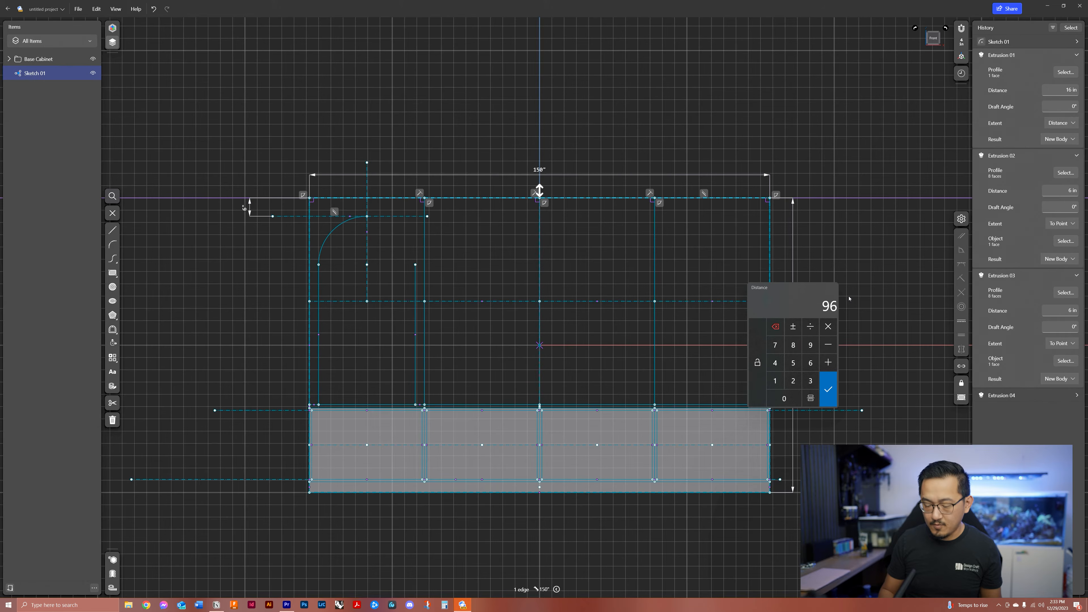
type("10")
key("Return")
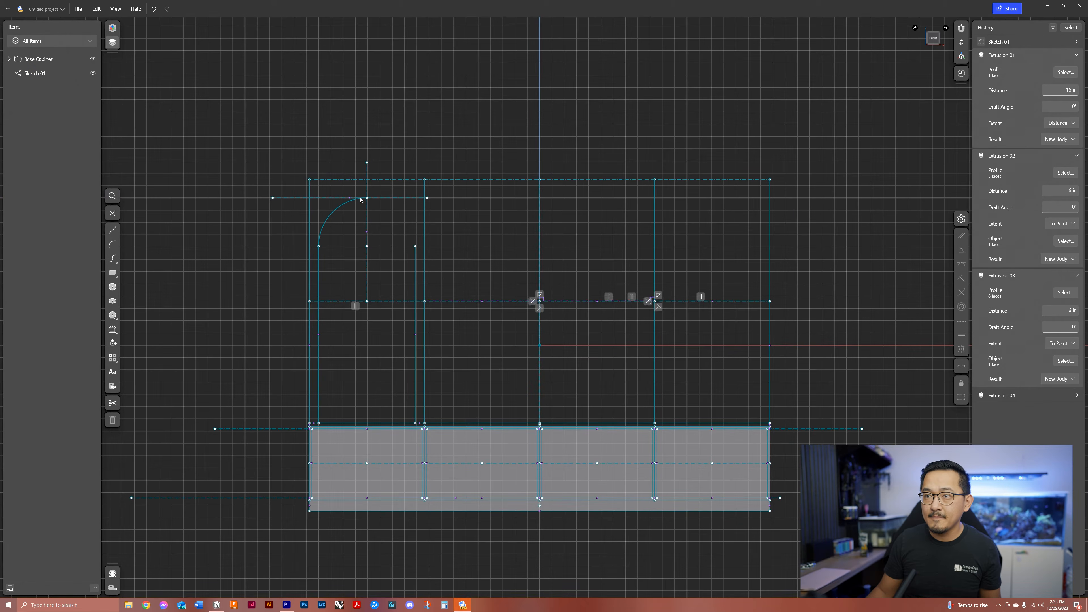
left_click(318, 262)
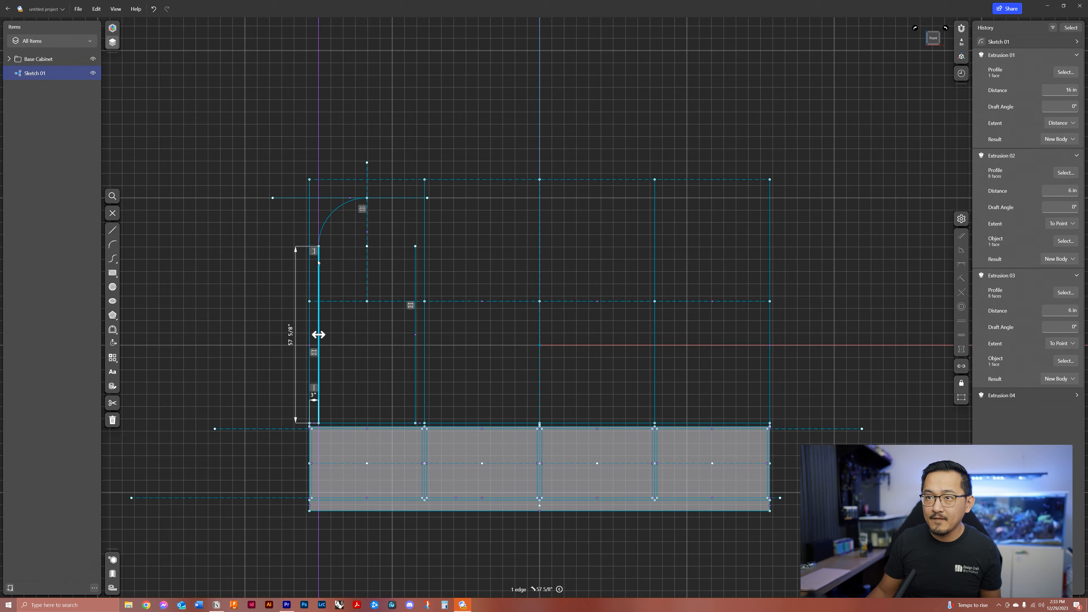
left_click(337, 232)
left_click(338, 220)
left_click(346, 222)
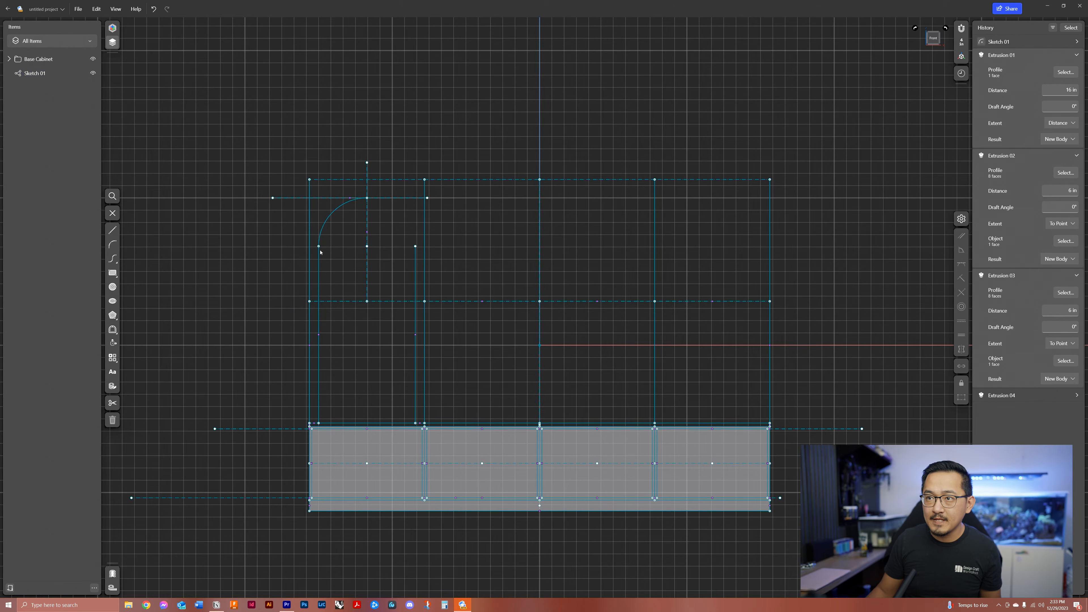
Step: Set the overall height from the base cabinet's bottom to the outline's top edge to 96 in
left_click(770, 263)
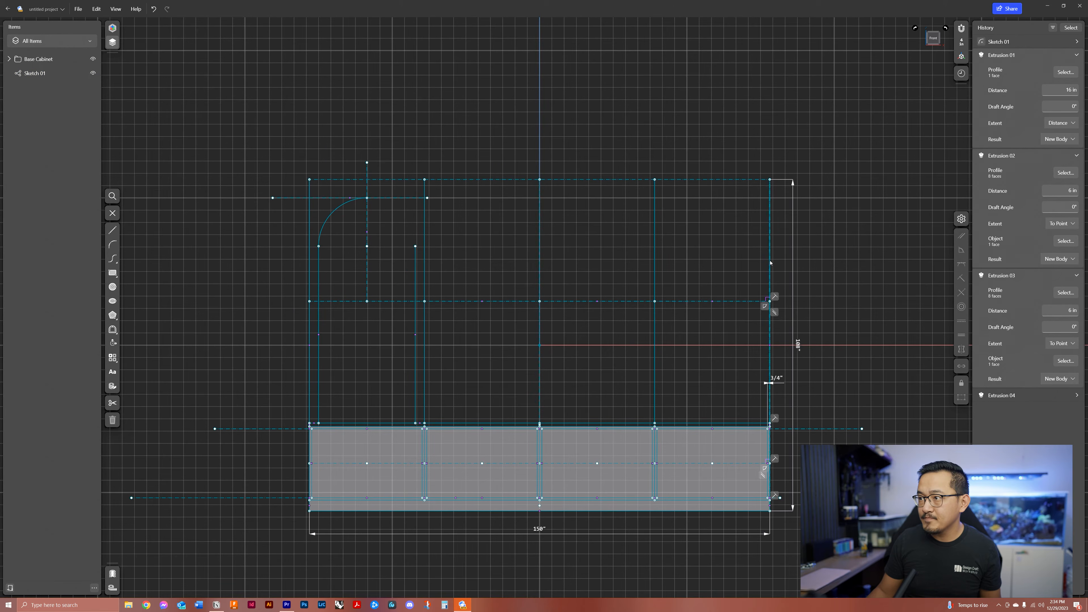
left_click(798, 346)
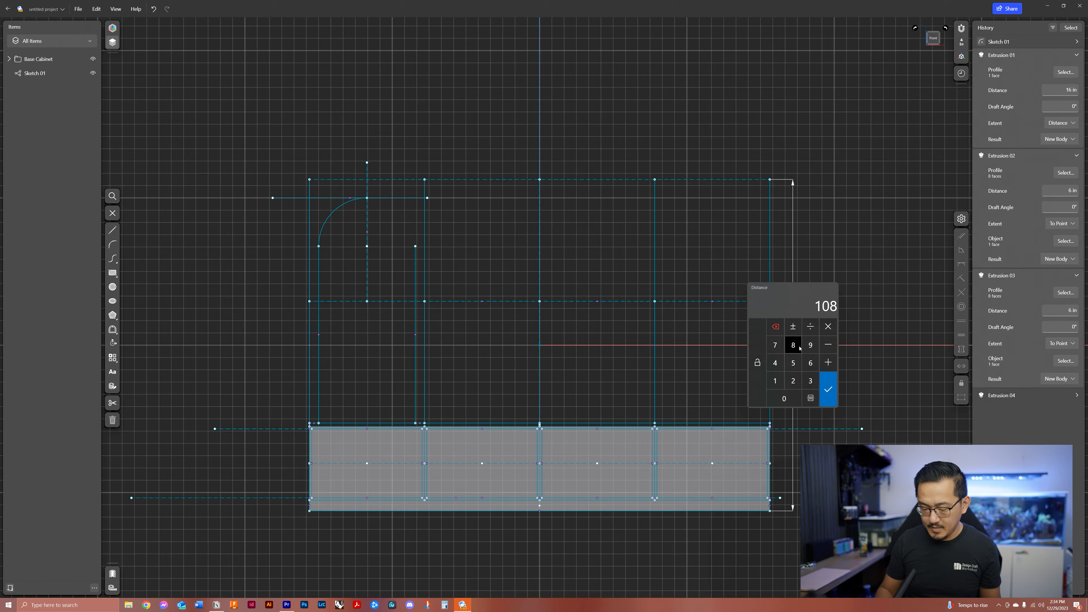
type("96")
key("Return")
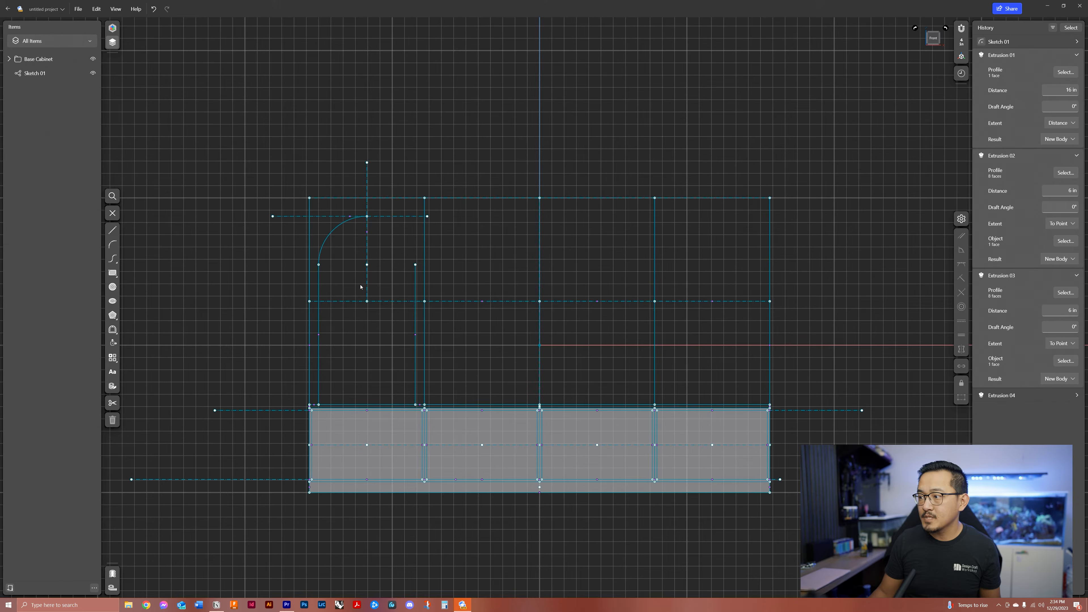
Step: Draw a 3-point arc from the left arc's apex to the upper end of the first bay's right inner line
scroll(336, 247, "up", 5)
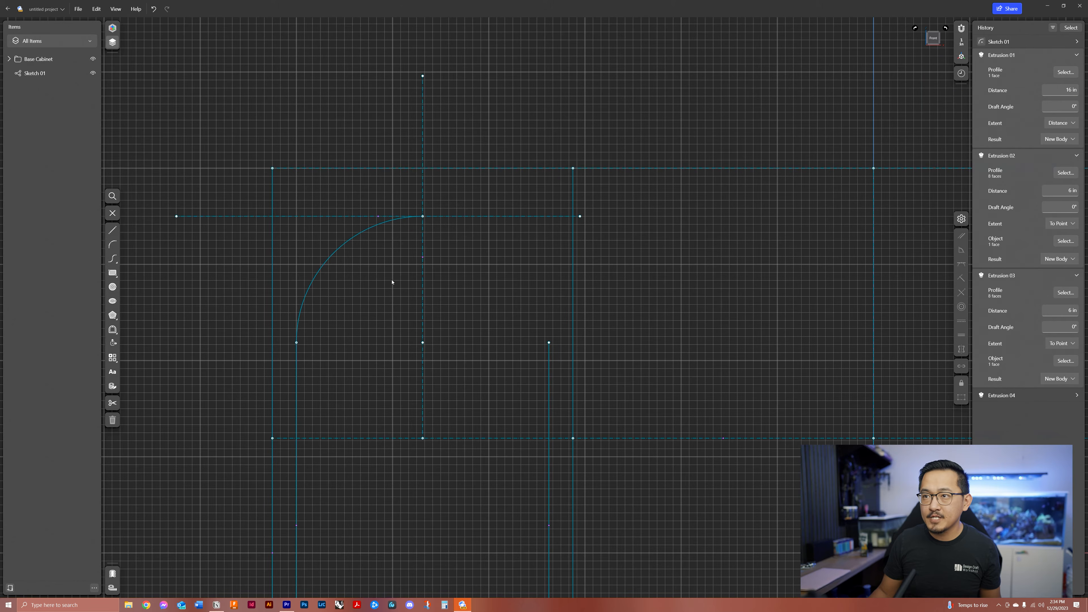
left_click(112, 244)
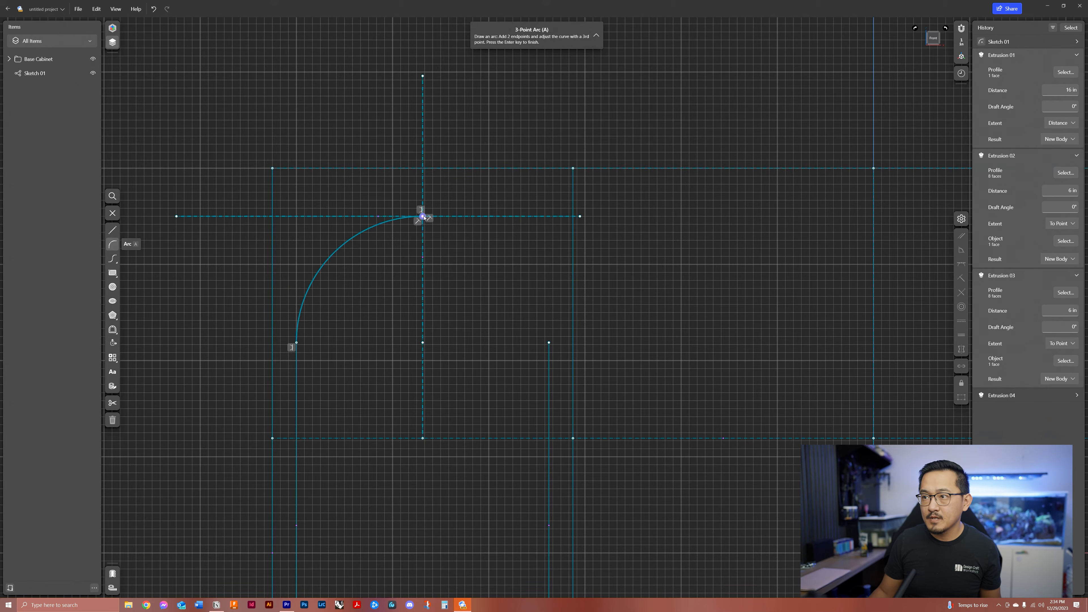
left_click(423, 216)
left_click(548, 343)
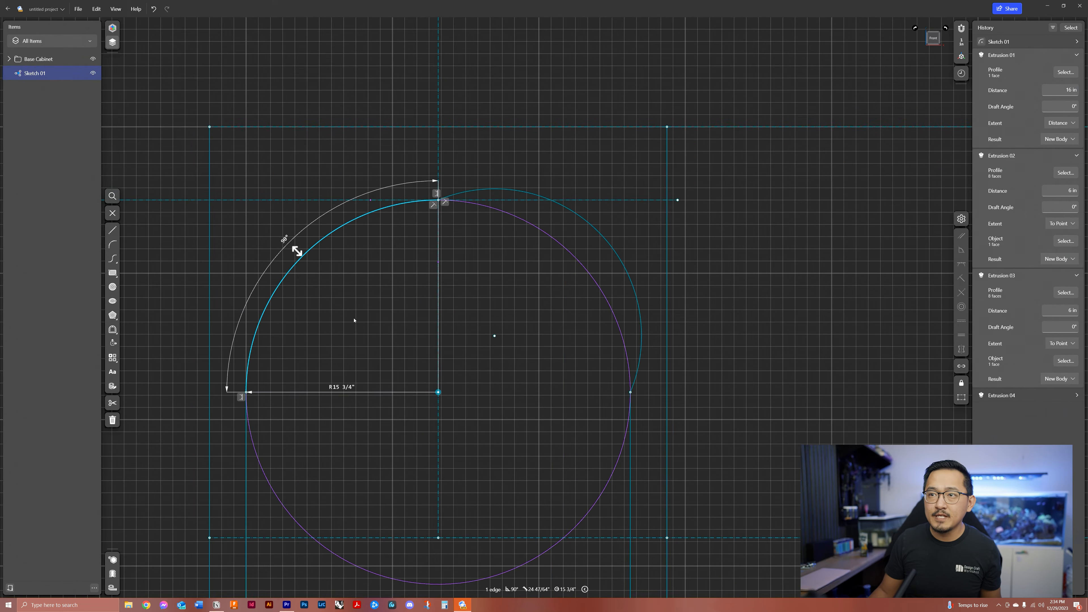
mouse_move(354, 321)
middle_mouse_down()
mouse_move(320, 311)
mouse_move(382, 305)
middle_mouse_up()
left_click(321, 310)
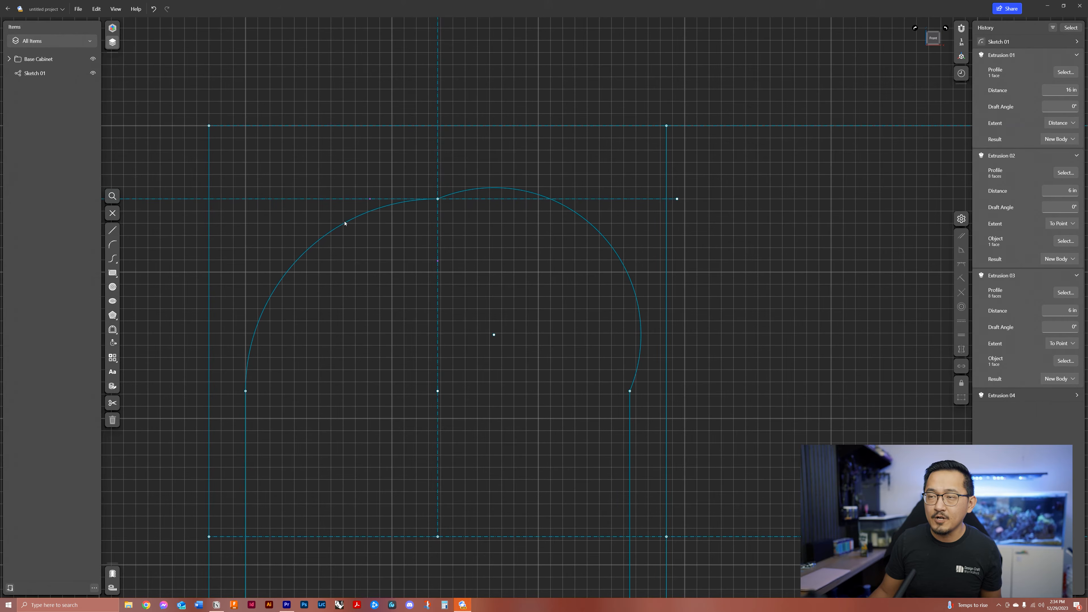
Step: Constrain the left and right arcs symmetric about the first bay's vertical construction centerline
left_click(346, 223)
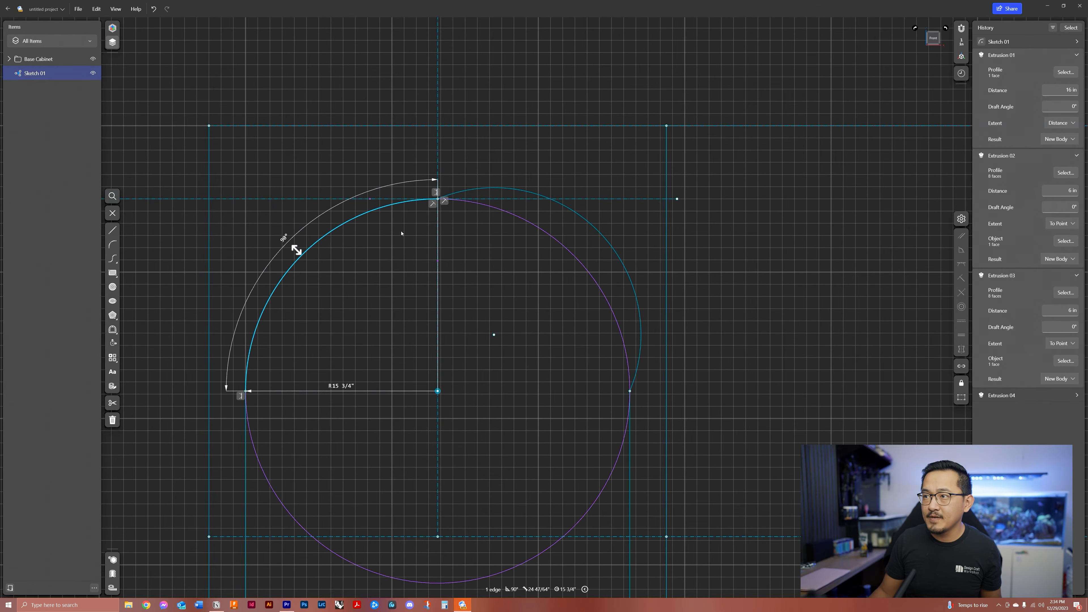
middle_click_drag(382, 260, 401, 253)
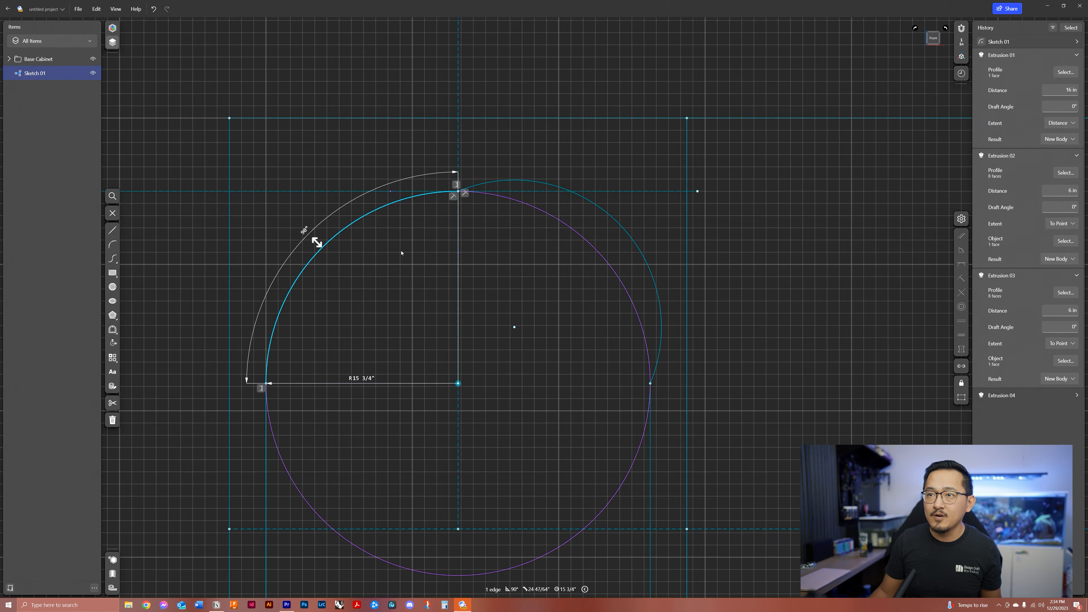
left_click(617, 268)
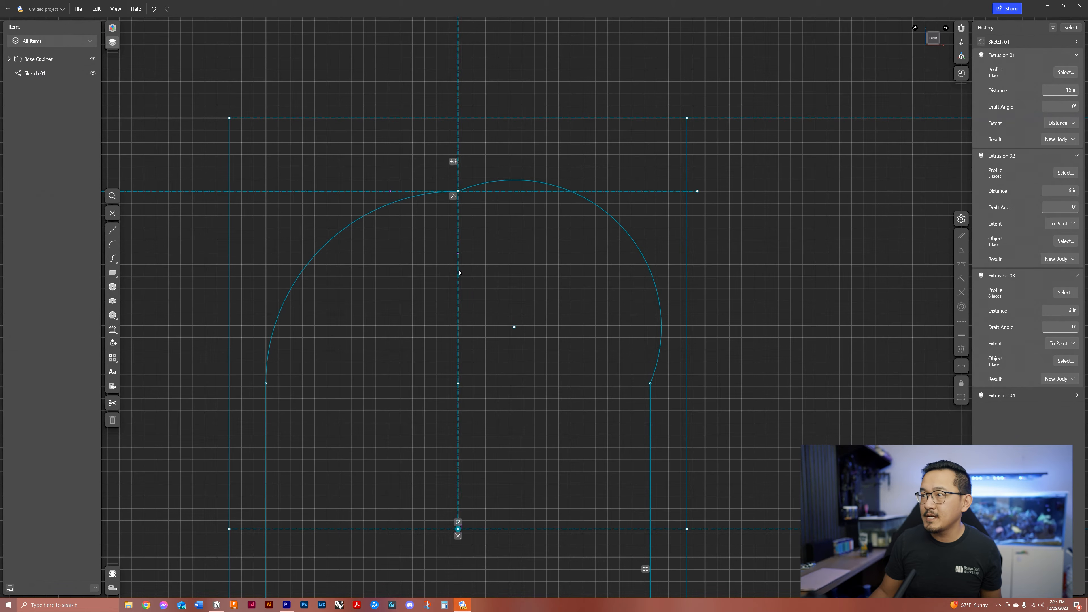
left_click(455, 190)
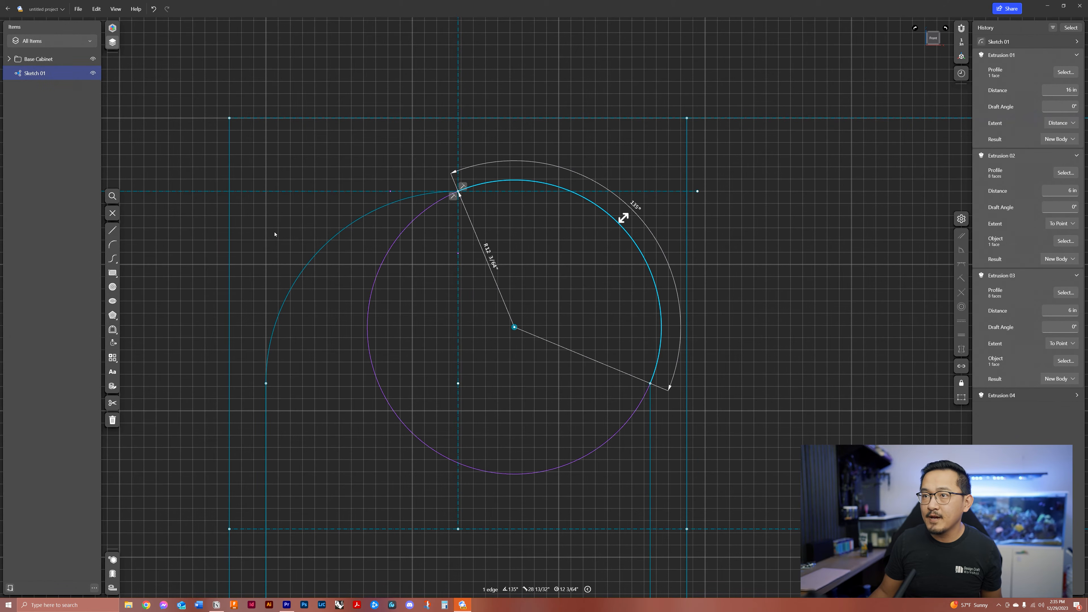
left_click(265, 379)
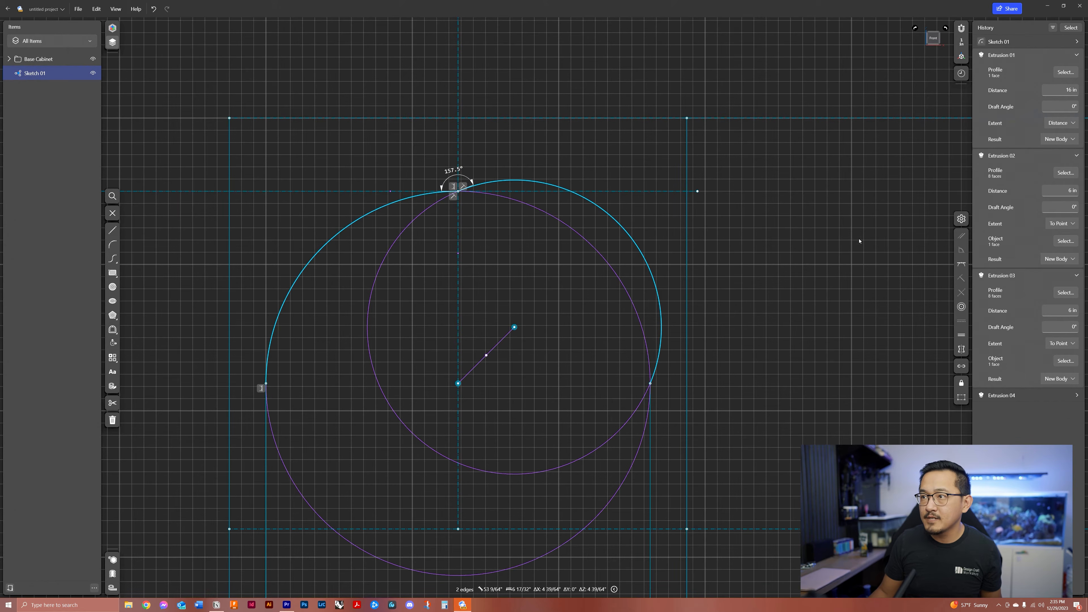
left_click(961, 349)
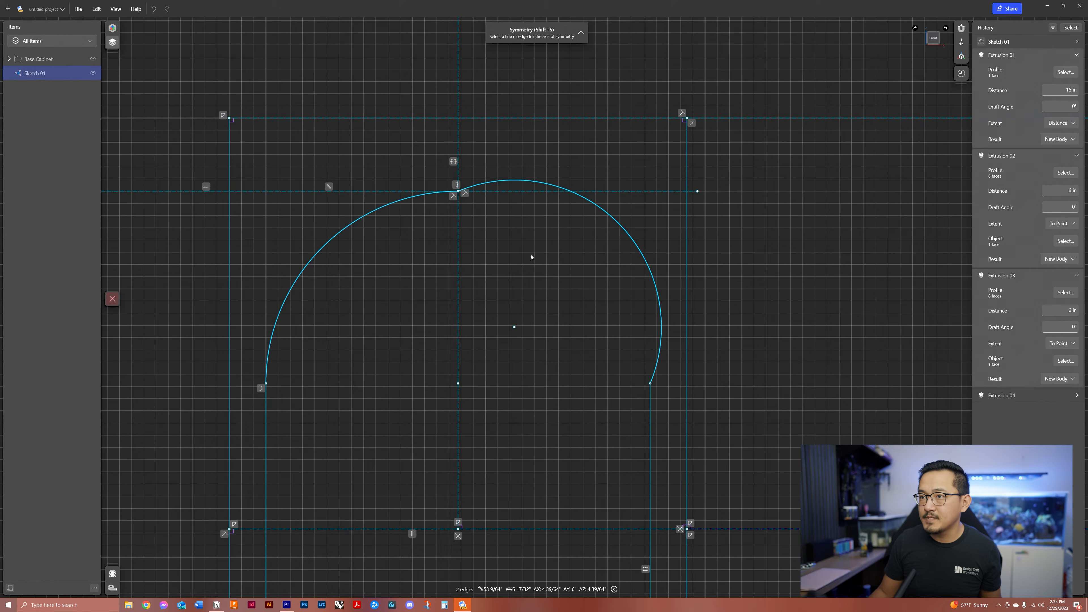
left_click(459, 273)
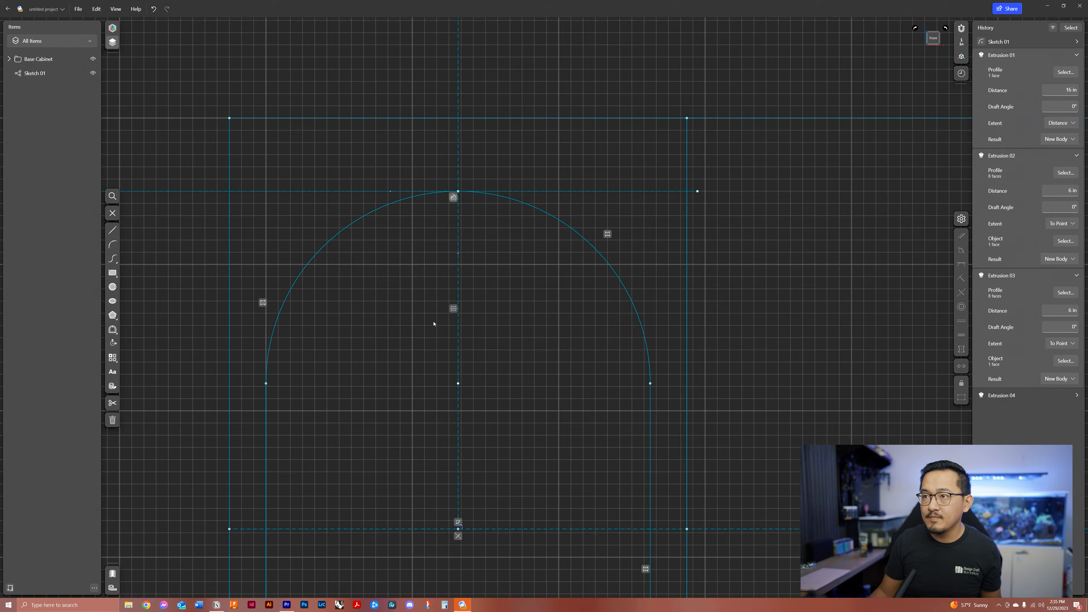
Step: Set the overall width along the base cabinet's bottom edge to 204 in
scroll(378, 395, "down", 10)
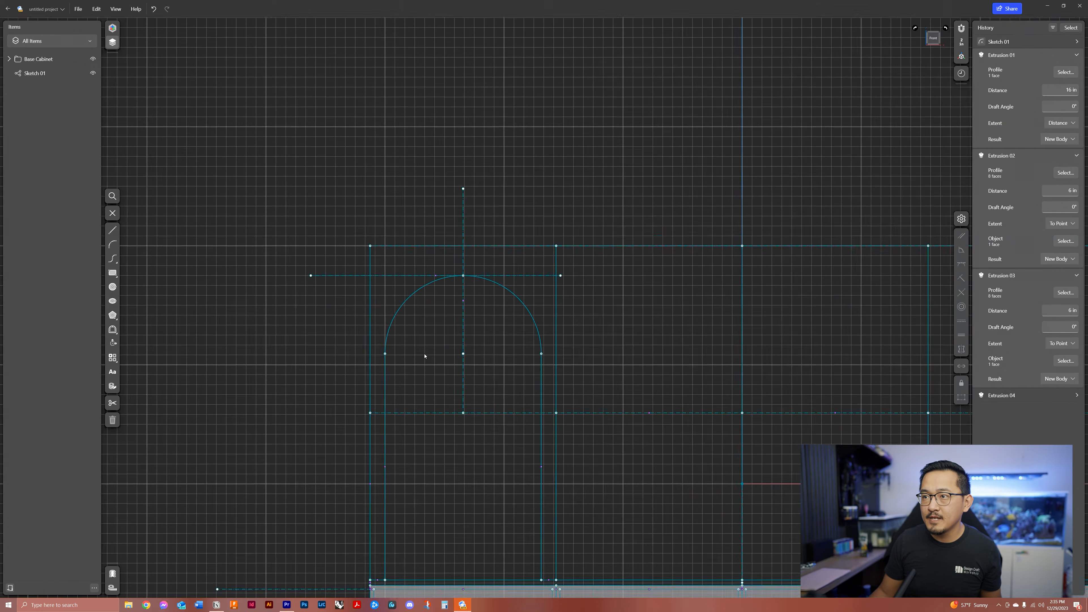
middle_click_drag(474, 452, 441, 347)
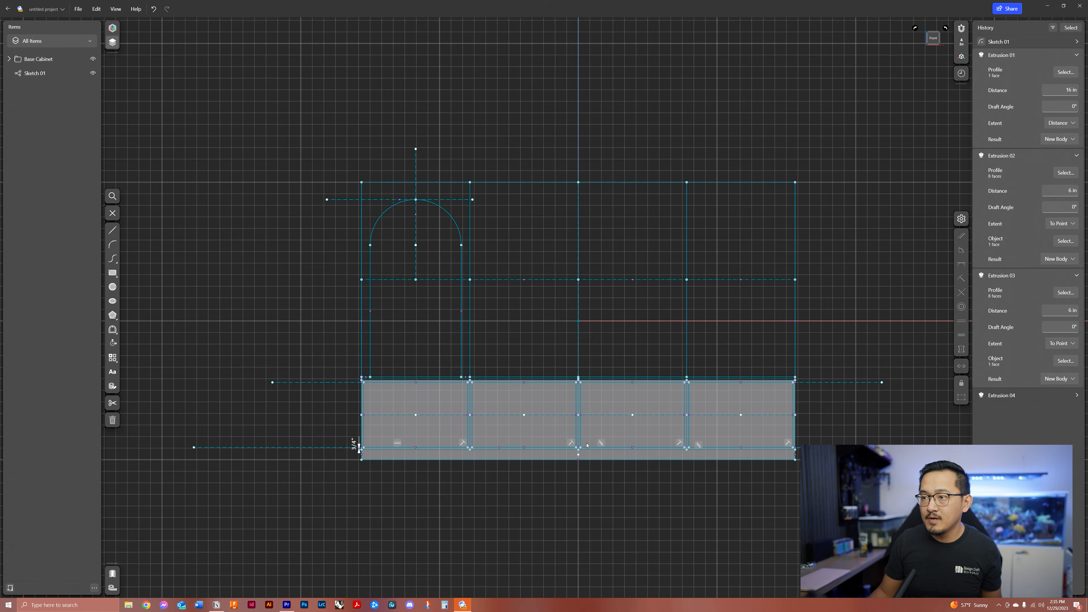
left_click(577, 478)
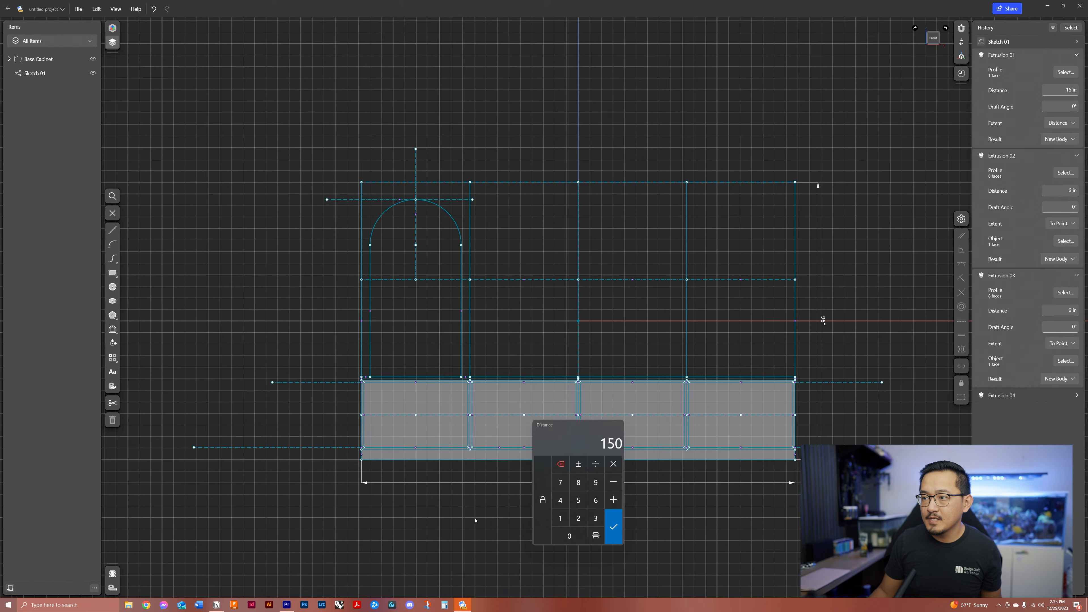
type("204")
key("Return")
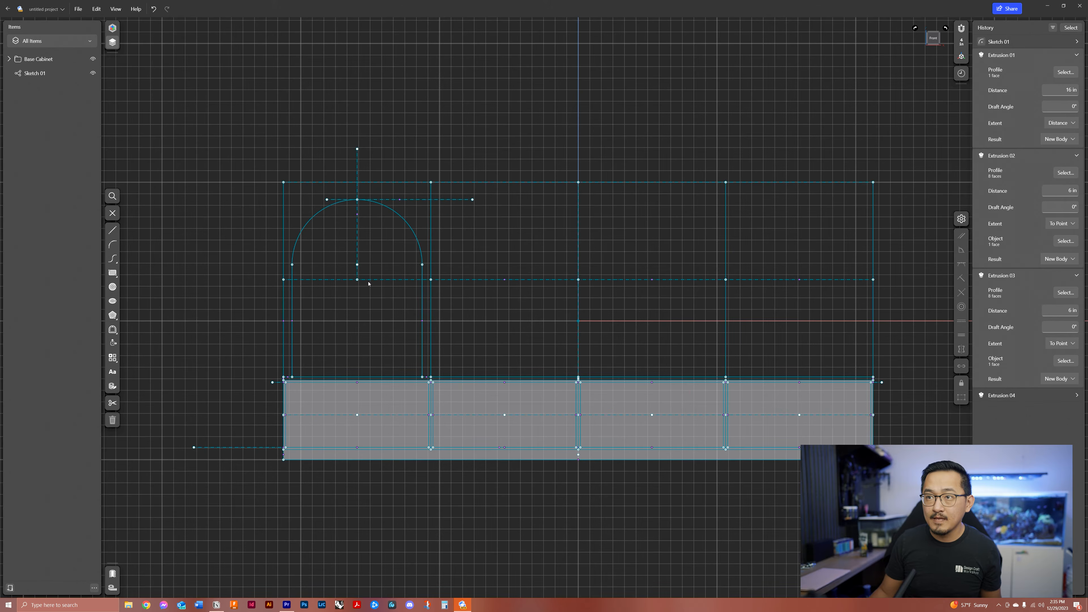
Step: Check the spacing between the arch's right inner line and the bay divider, and the radius of the left arc
scroll(356, 199, "up", 3)
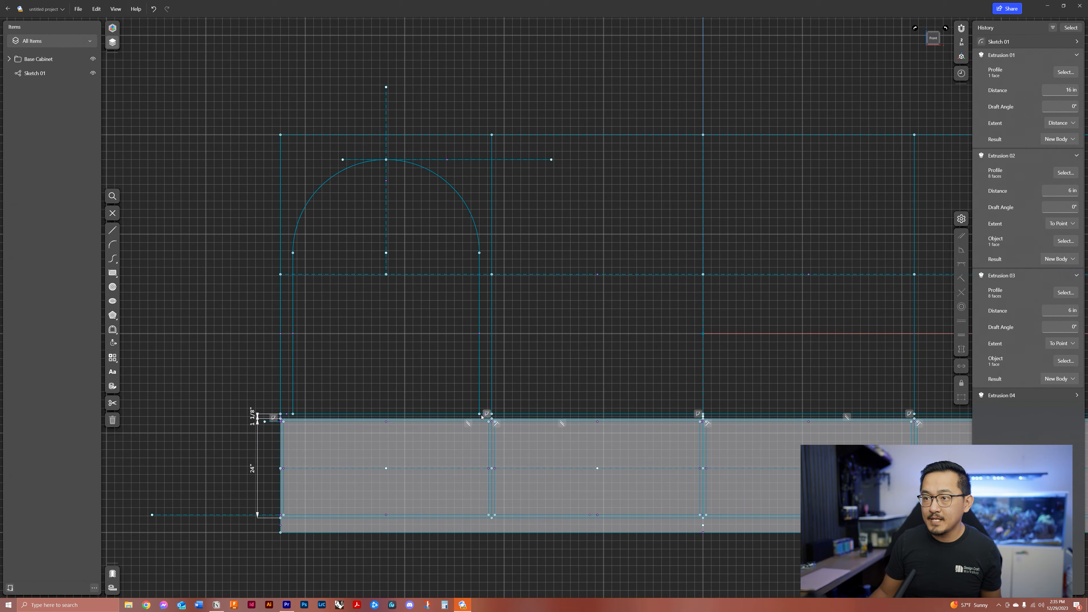
left_click(491, 396)
left_click(480, 365)
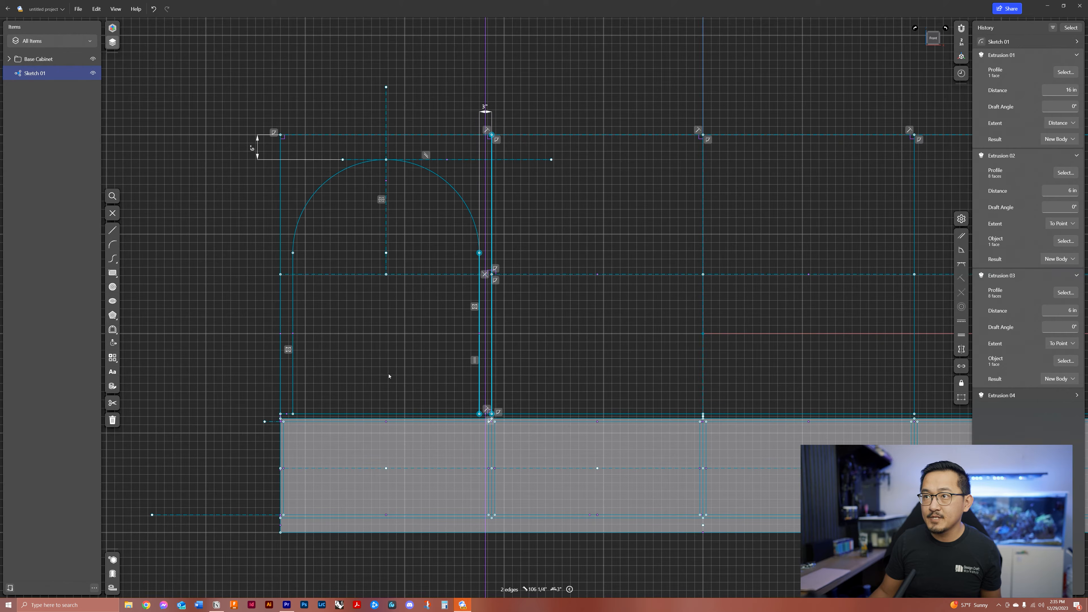
left_click(405, 358)
middle_click_drag(470, 189, 456, 277)
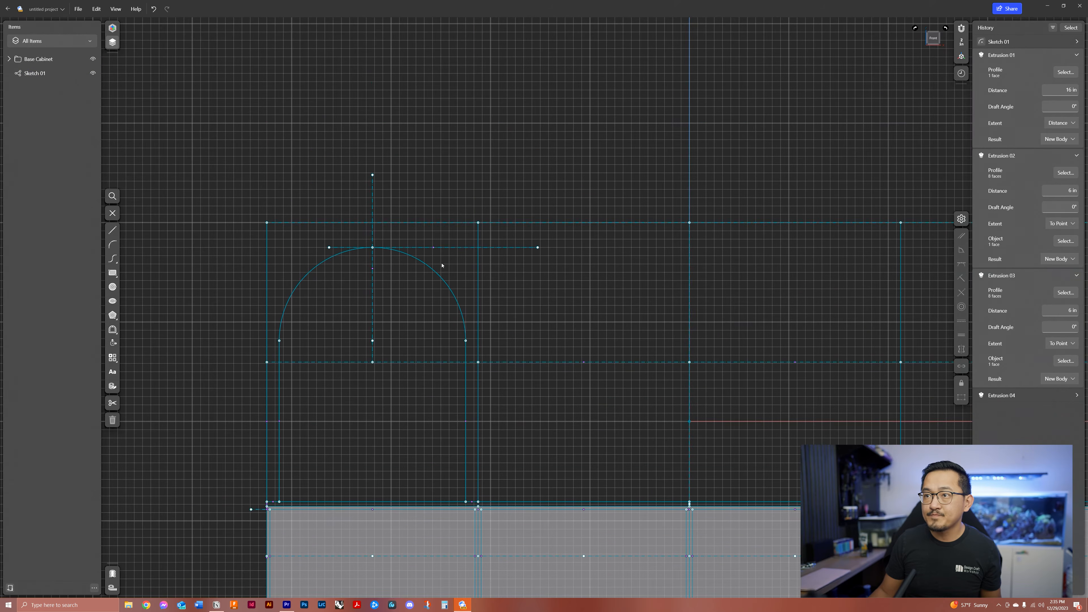
left_click(317, 268)
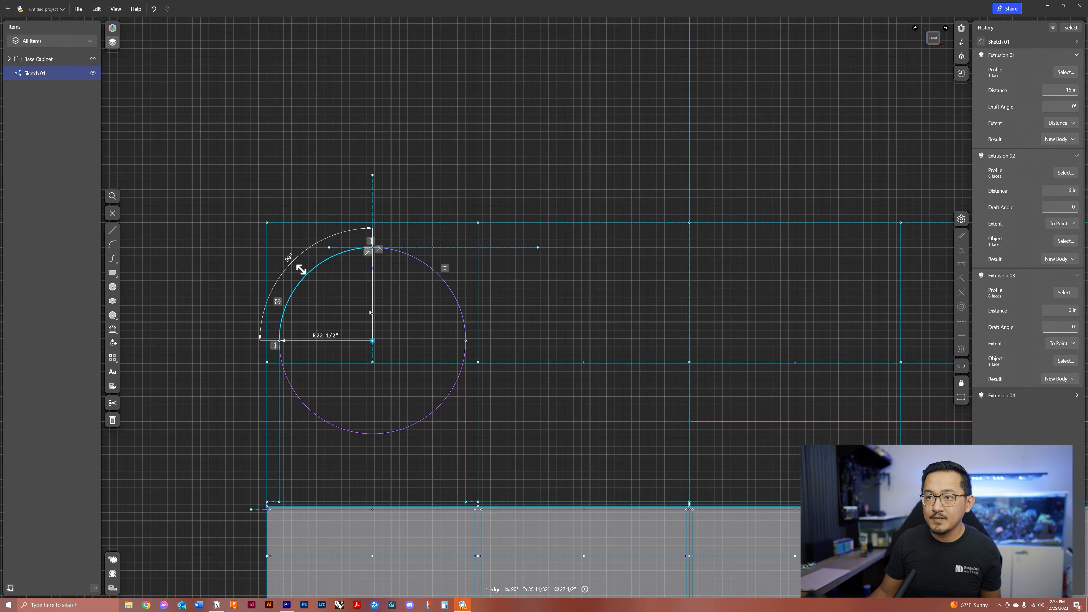
middle_click_drag(341, 290, 334, 311)
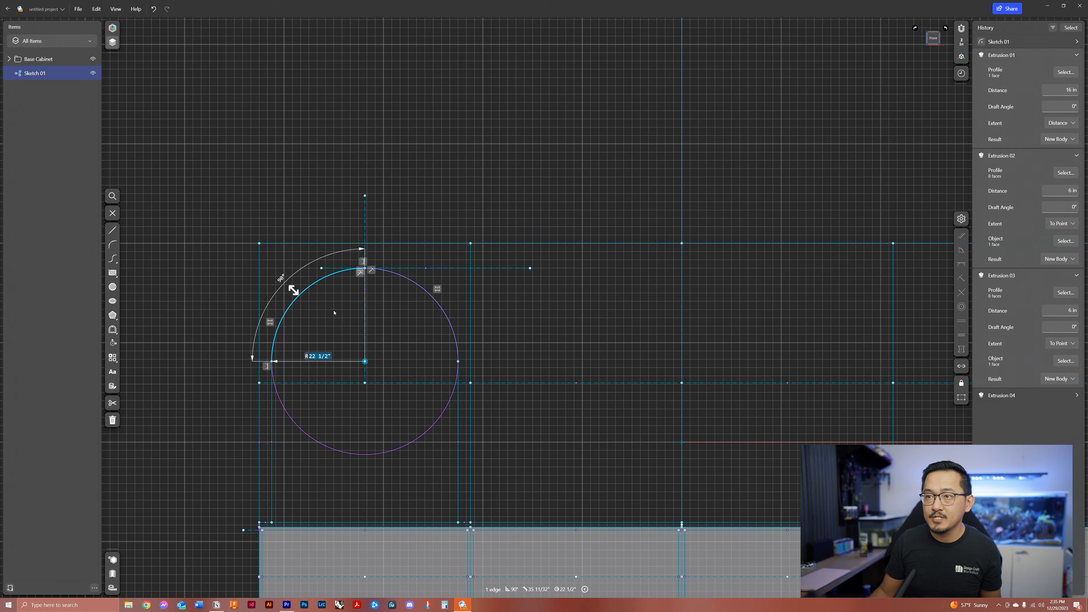
middle_click_drag(392, 336, 381, 331)
left_click(380, 325)
scroll(381, 315, "down", 4)
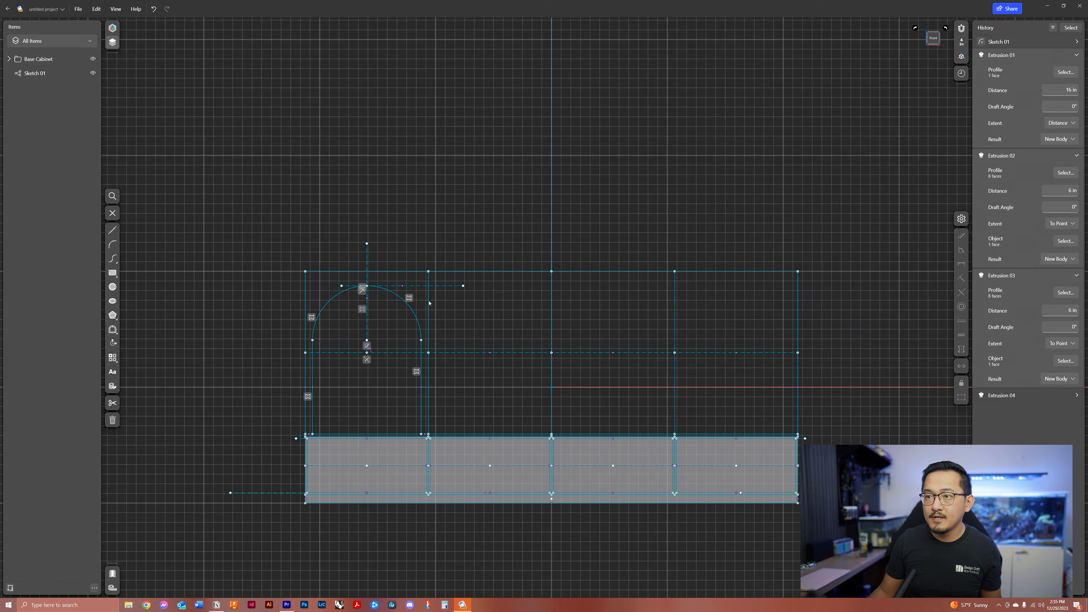
Step: Test the arch by setting the overall height to 115 in and restoring it to 96 in
middle_click_drag(484, 307, 416, 305)
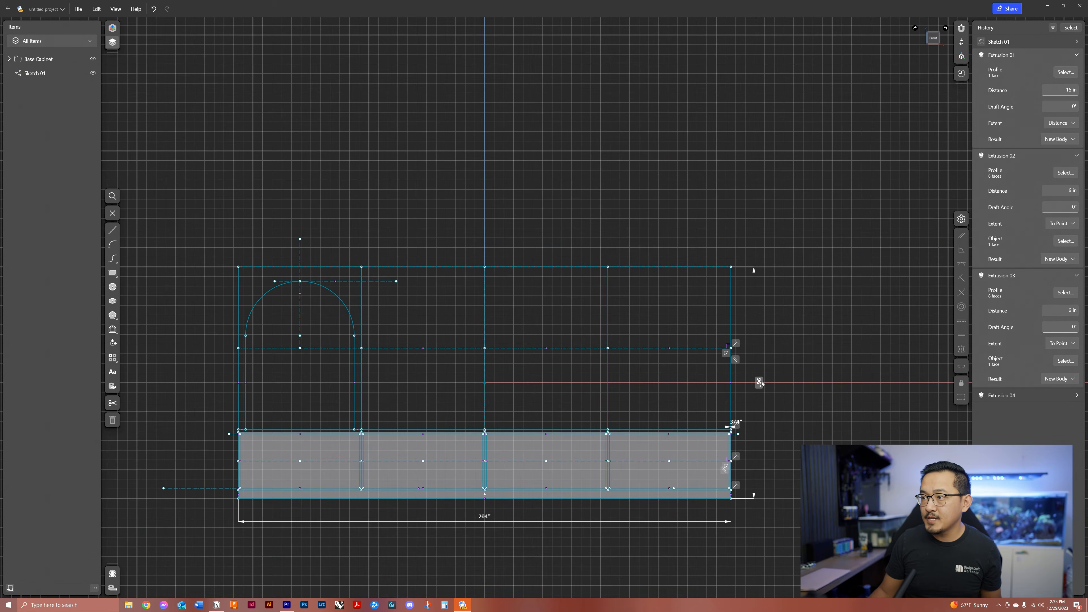
left_click(760, 382)
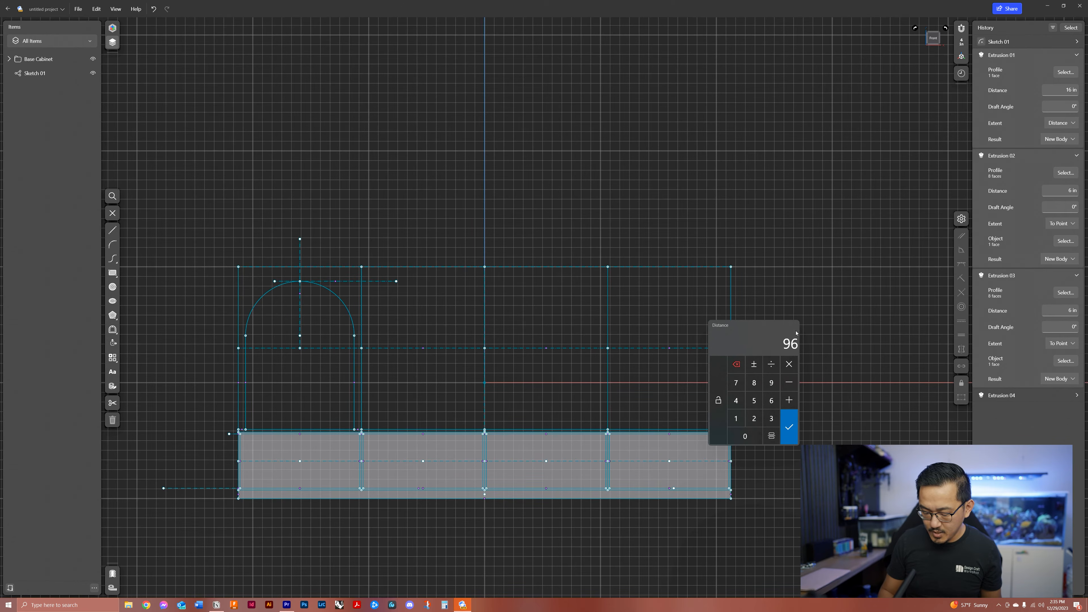
key("Return")
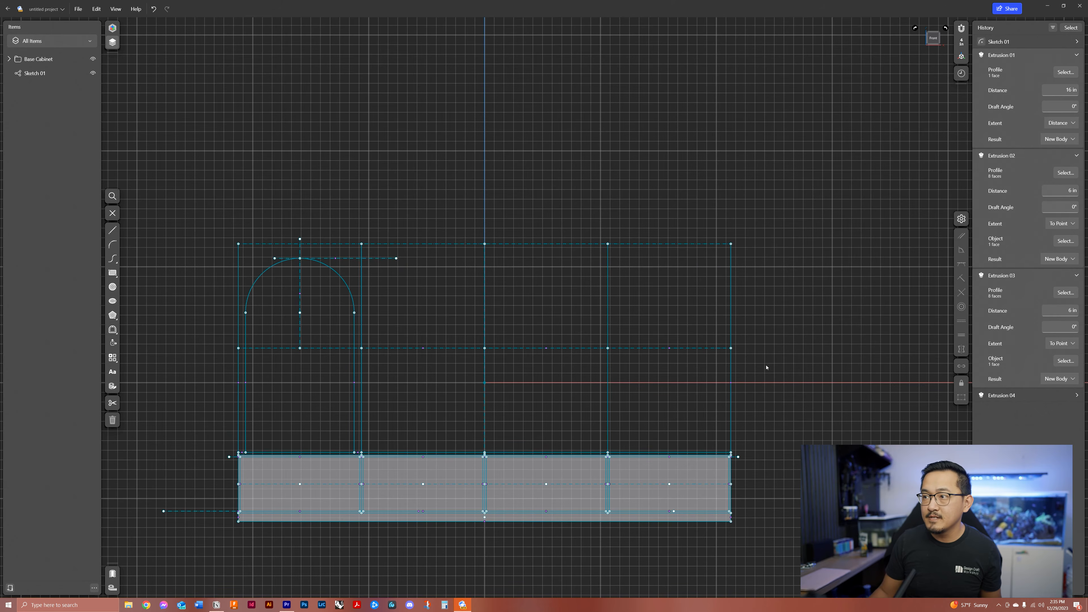
left_click(731, 377)
left_click(757, 383)
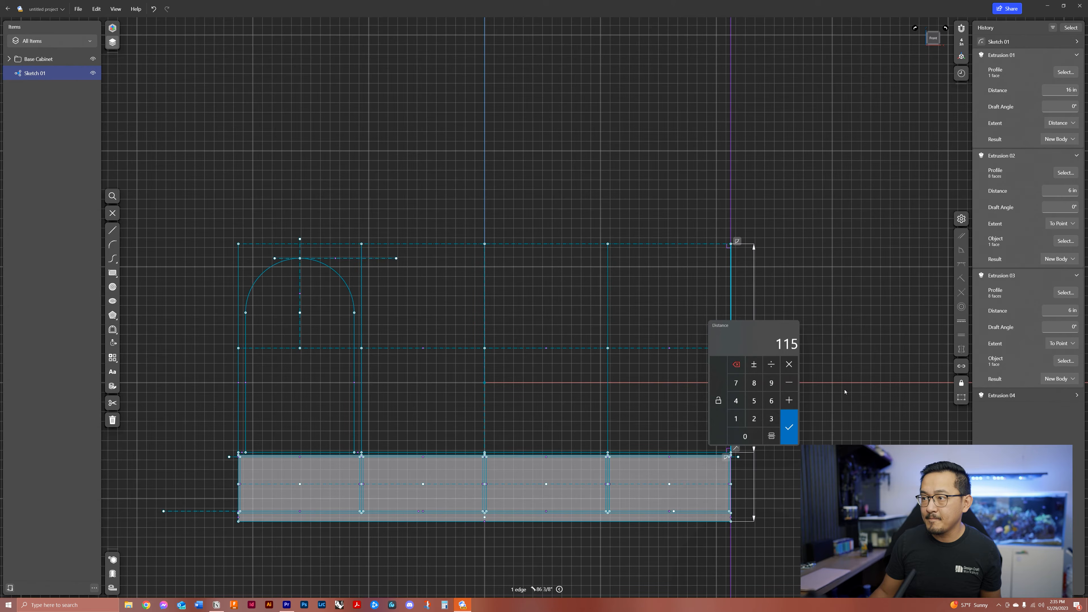
key("Return")
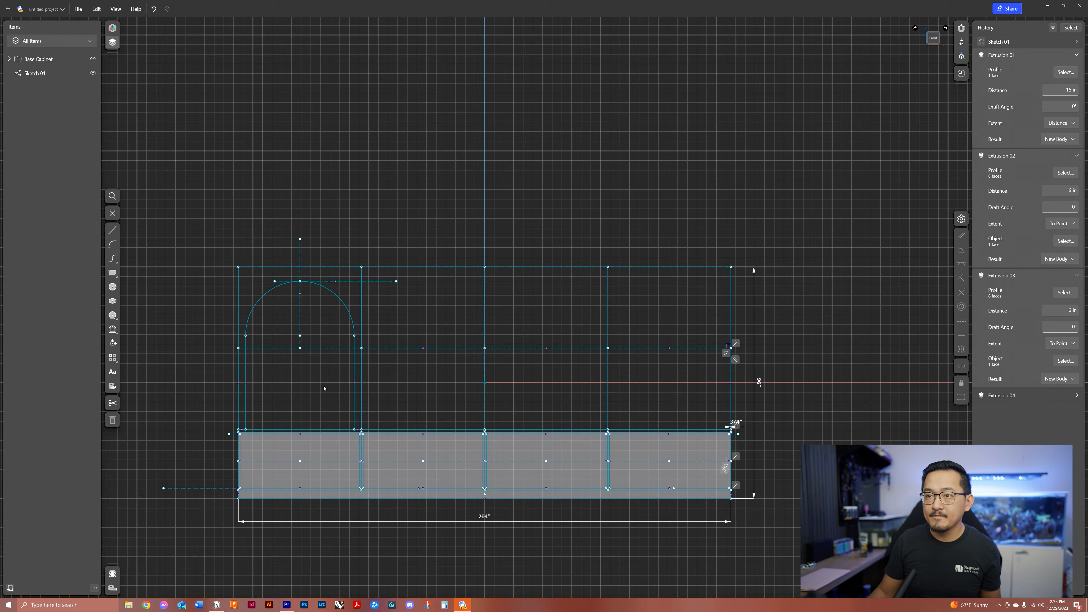
Step: Attach both ends of the horizontal construction line at the arch's apex to the first bay's left and right vertical lines
scroll(307, 395, "up", 5)
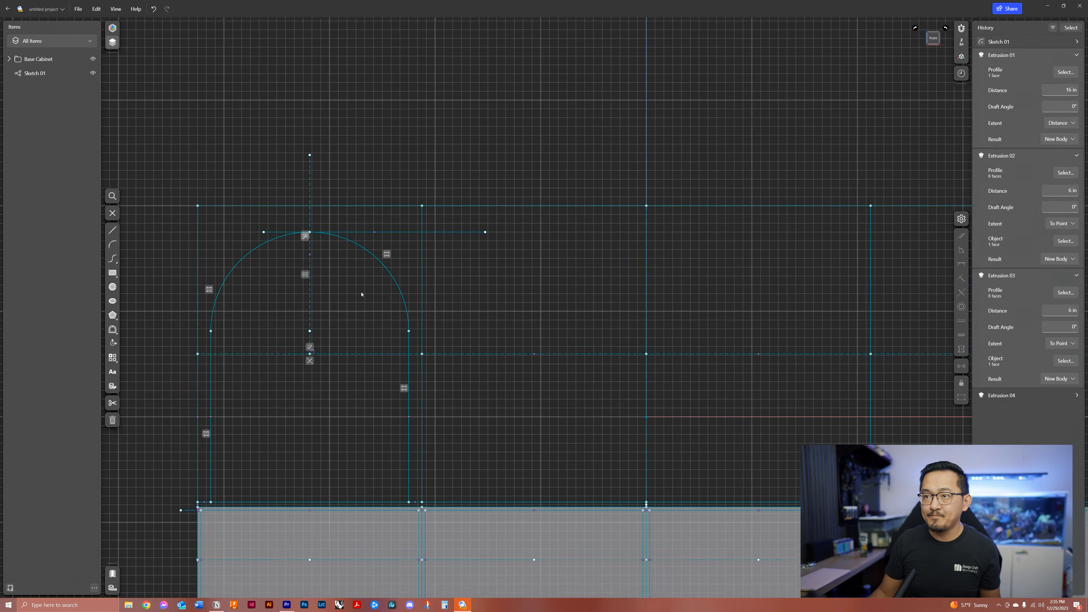
middle_click_drag(410, 299, 443, 261)
left_click_drag(630, 198, 567, 198)
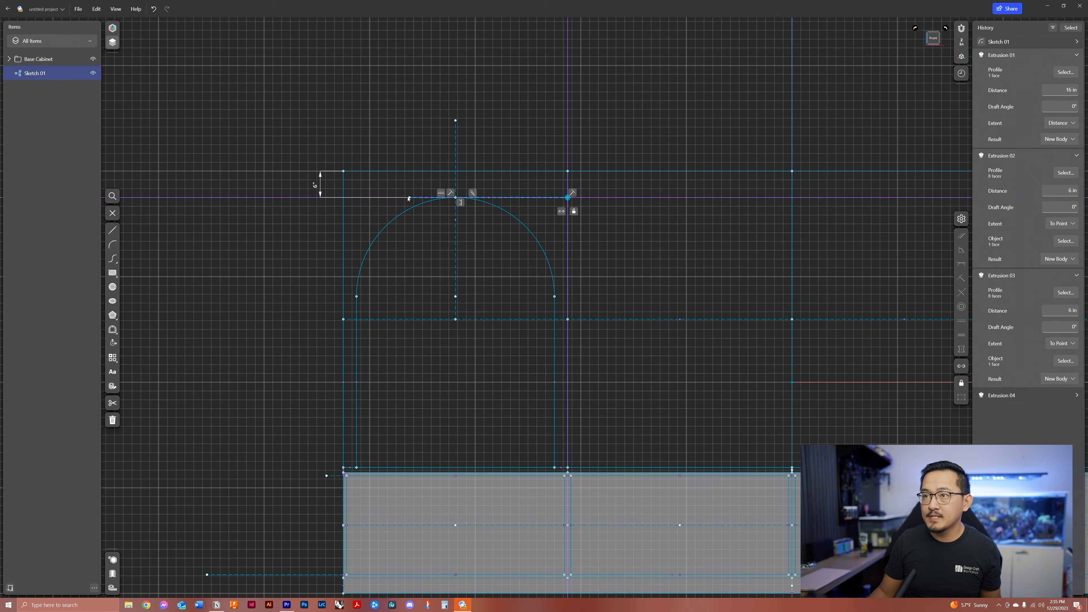
left_click_drag(404, 197, 343, 197)
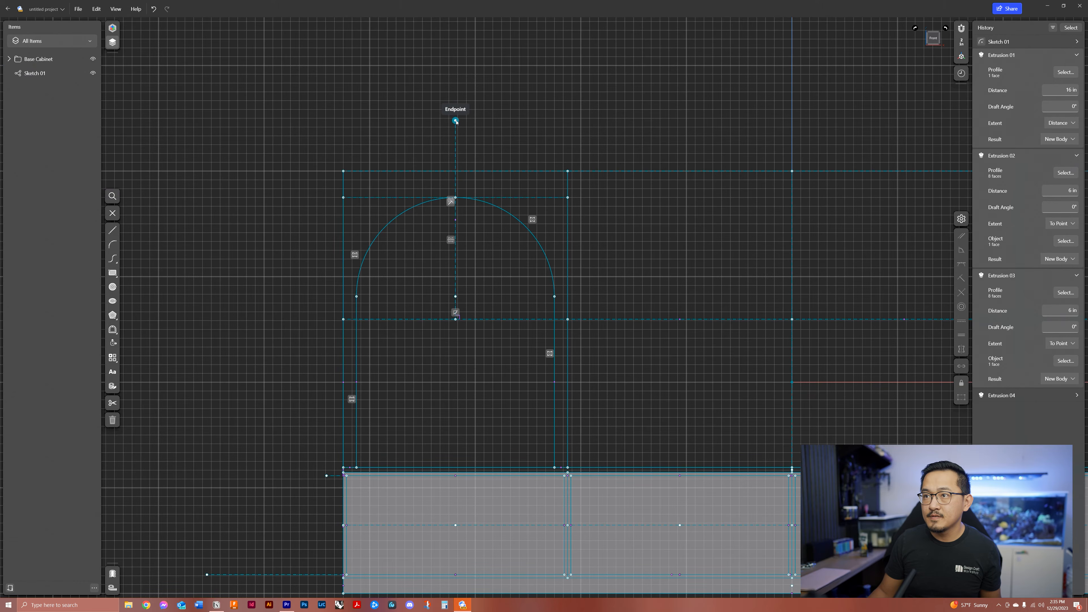
Step: Draw a horizontal line, about 45 in long, between the arch's two inner vertical lines, just below the horizontal centre construction line
scroll(328, 253, "up", 2)
scroll(385, 300, "down", 3)
middle_click_drag(499, 375, 320, 377)
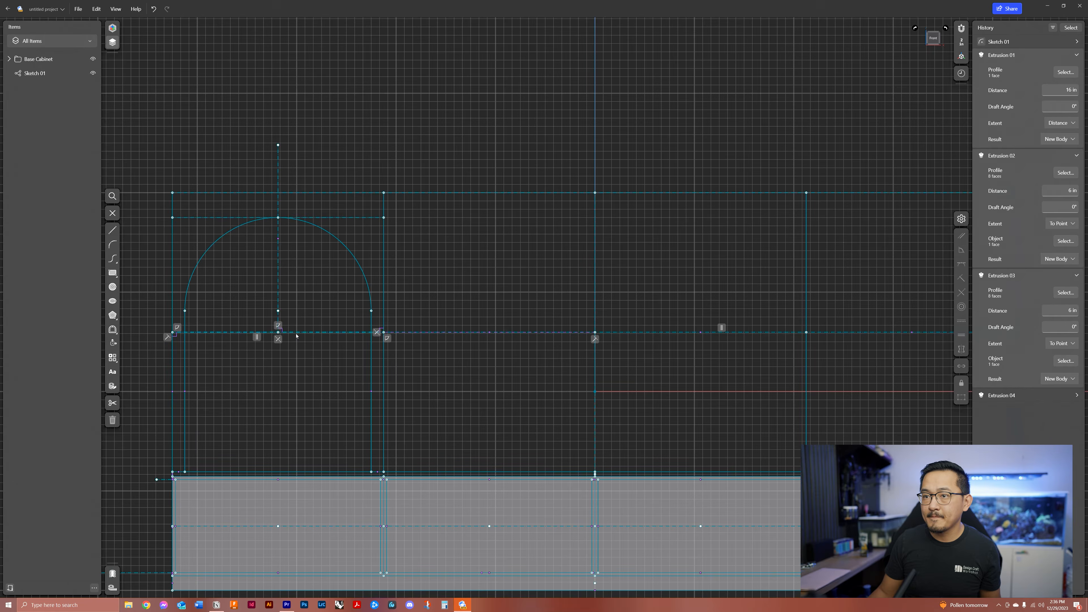
scroll(297, 355, "down", 2)
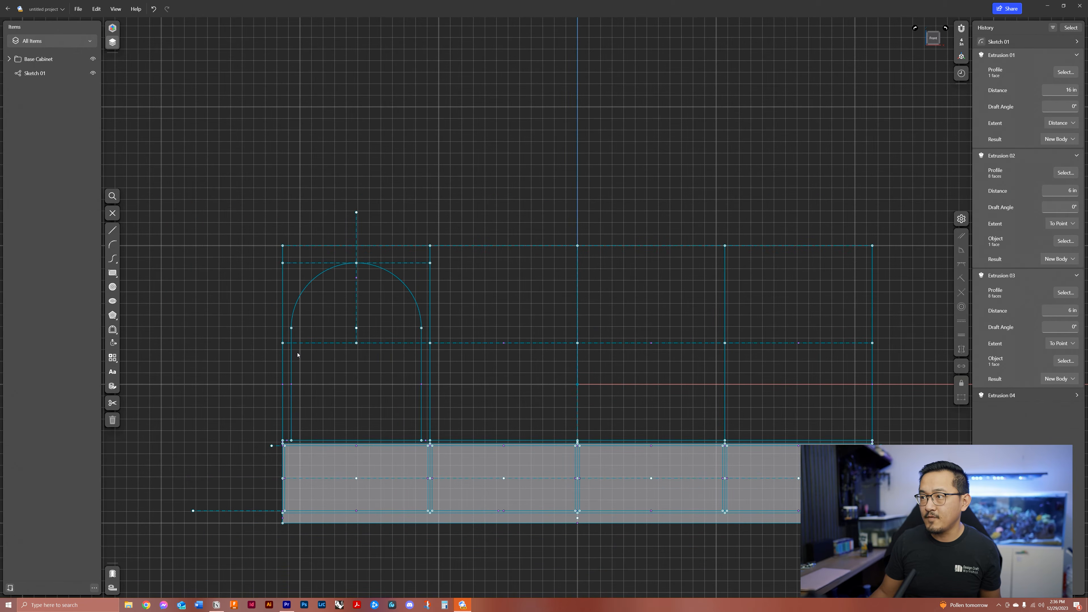
left_click(112, 230)
scroll(372, 391, "up", 2)
middle_click_drag(372, 391, 293, 400)
mouse_move(232, 355)
middle_mouse_down()
mouse_move(266, 353)
mouse_move(245, 348)
middle_mouse_up()
scroll(247, 344, "up", 1)
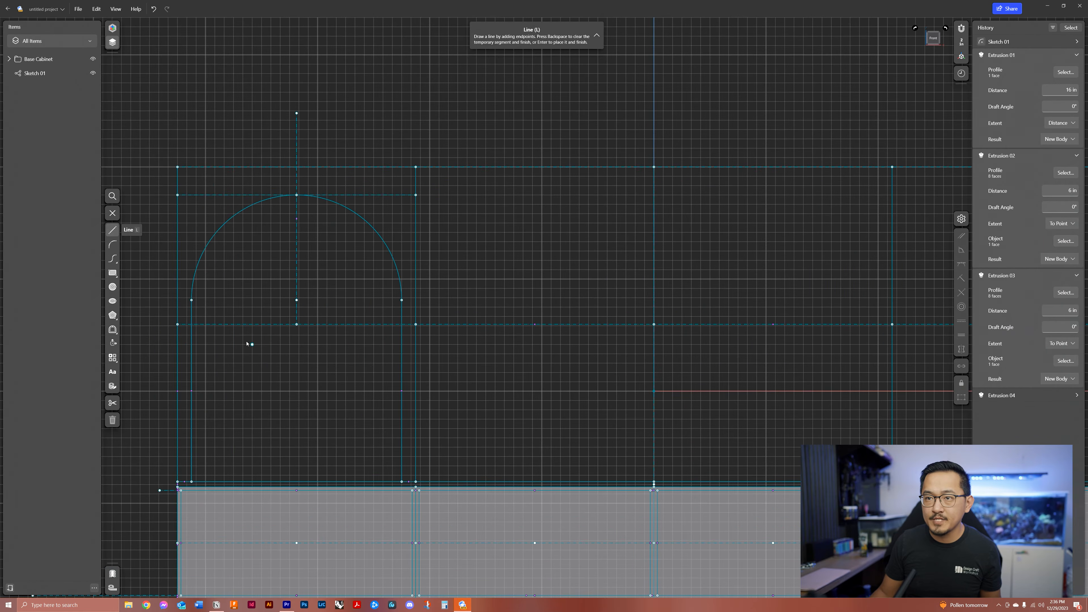
left_click(191, 345)
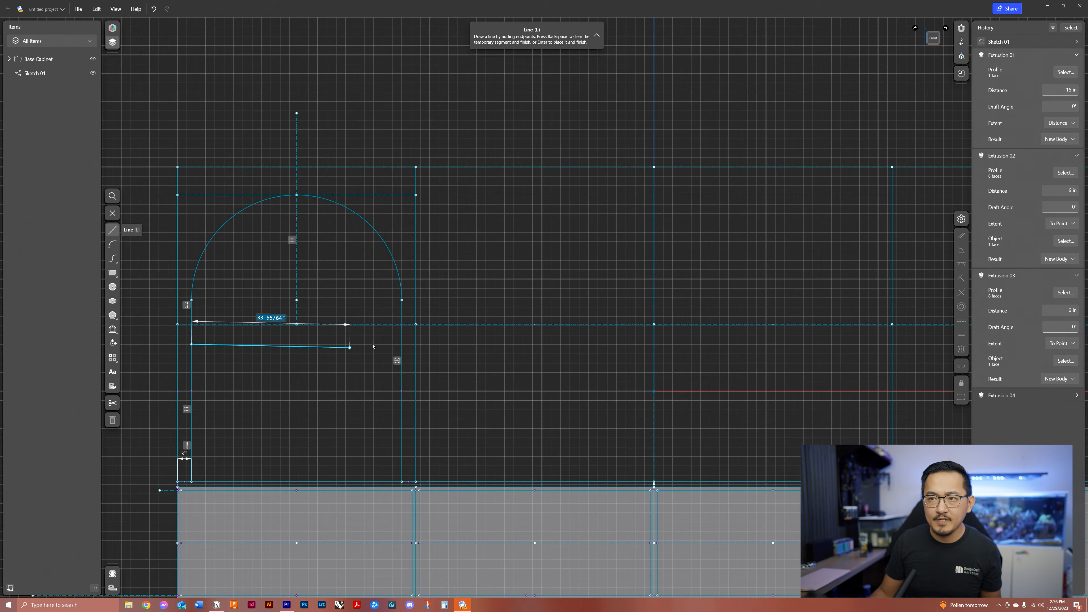
left_click(402, 344)
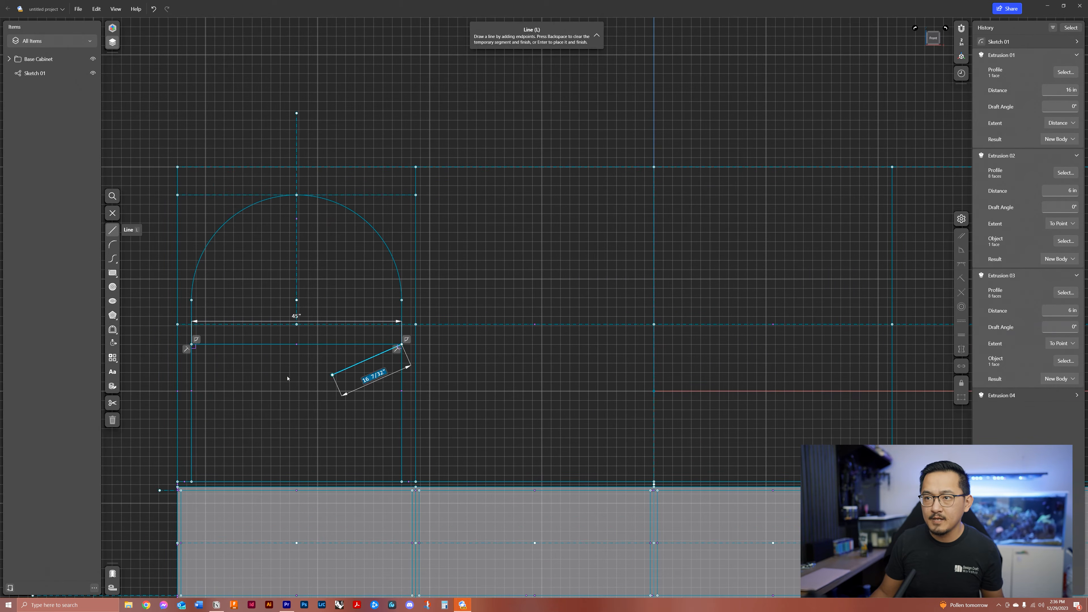
left_click(192, 357)
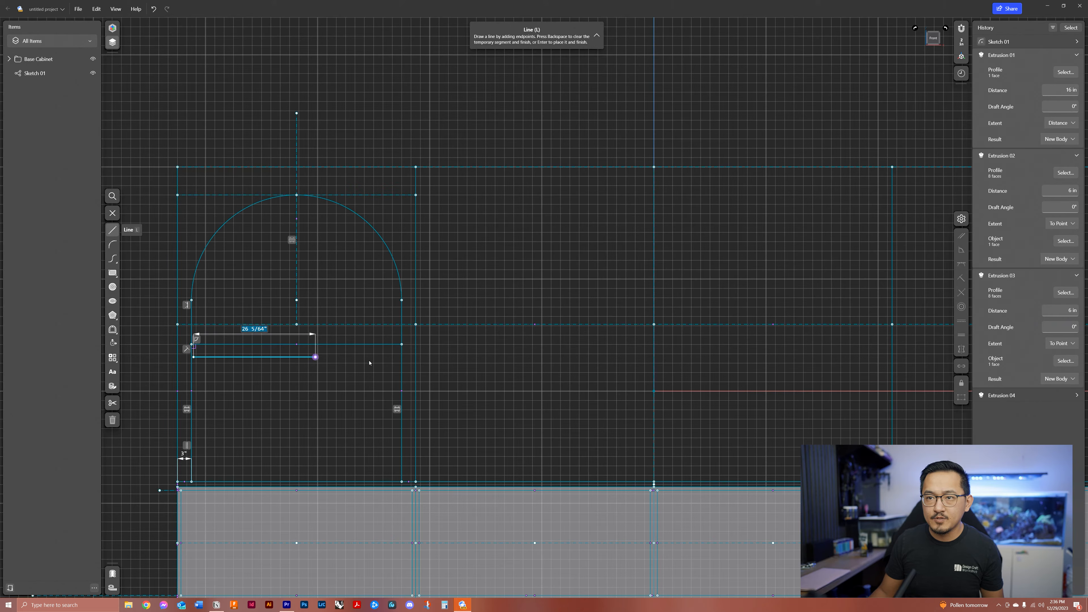
left_click(401, 356)
key("BackSpace")
key("ctrl+z")
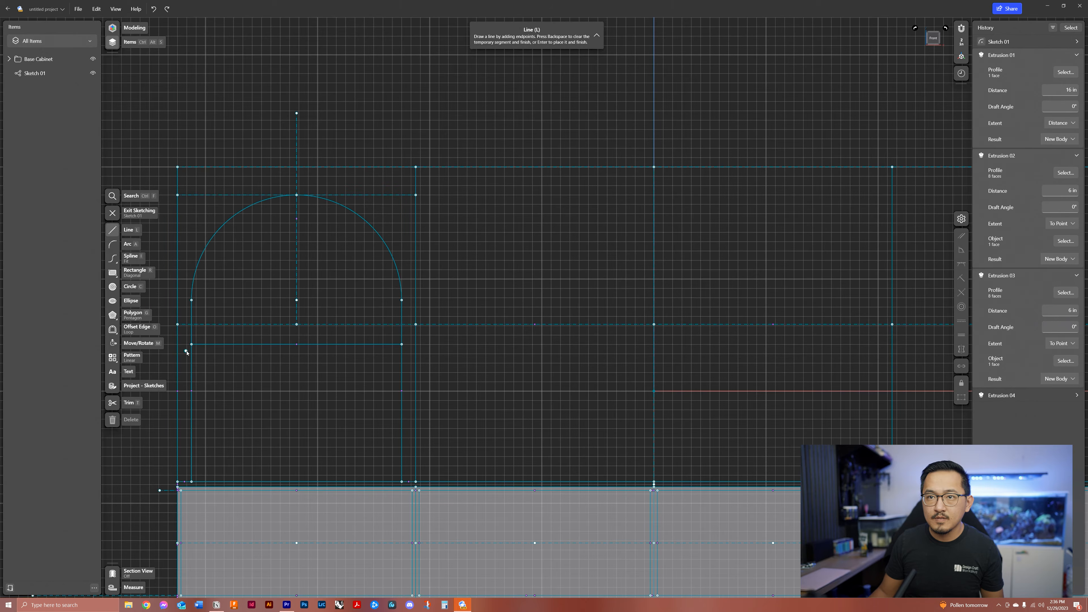
Step: Draw a second horizontal line across the arch opening, slightly below the first and parallel to it
left_click(191, 361)
left_click(401, 361)
key("BackSpace")
left_click(193, 426)
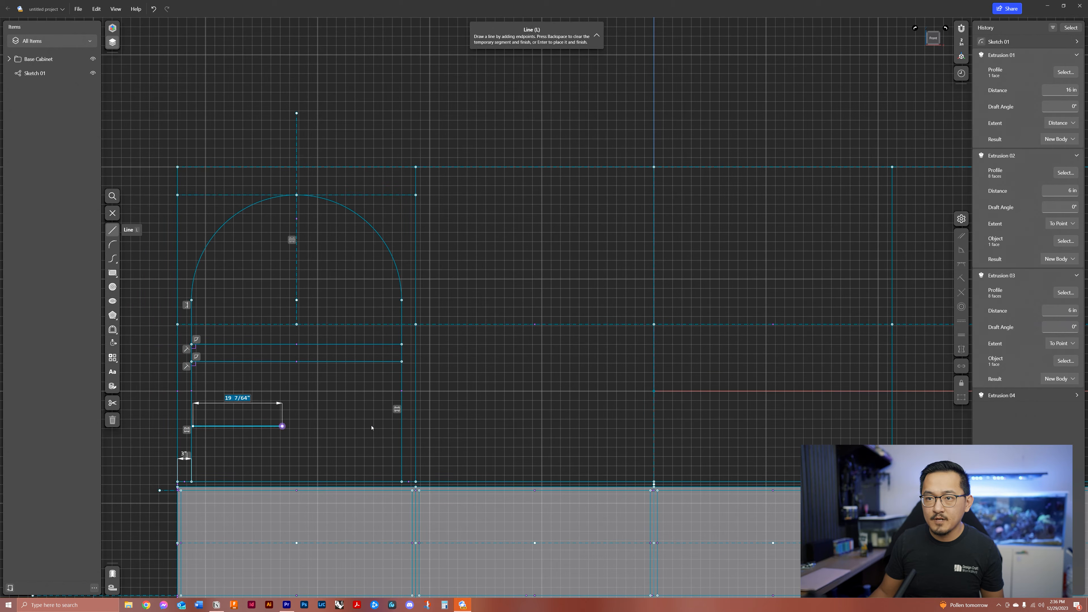
left_click(402, 426)
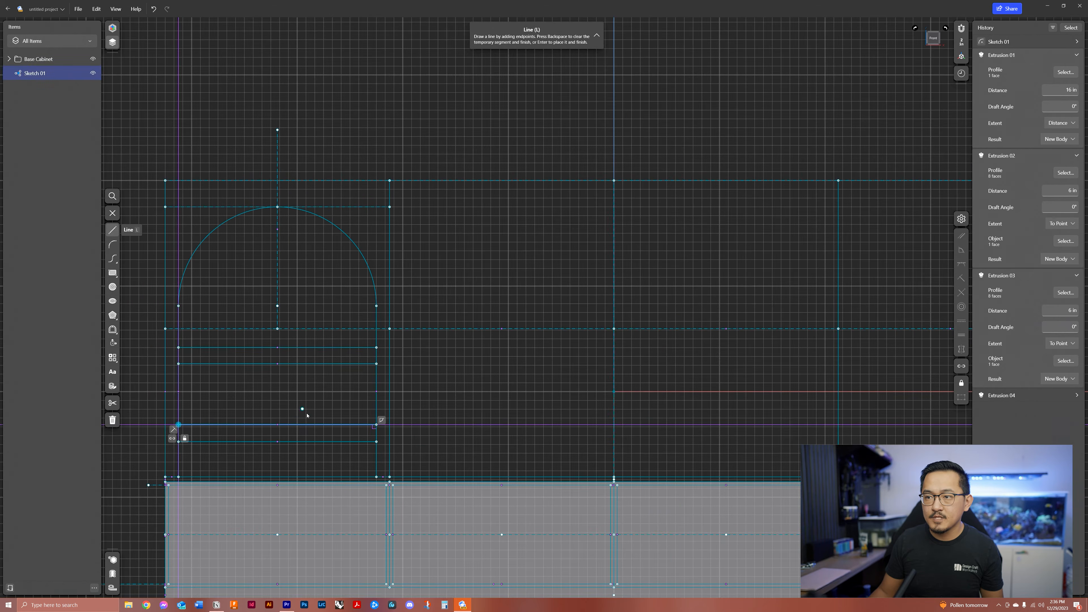
key("ctrl+z")
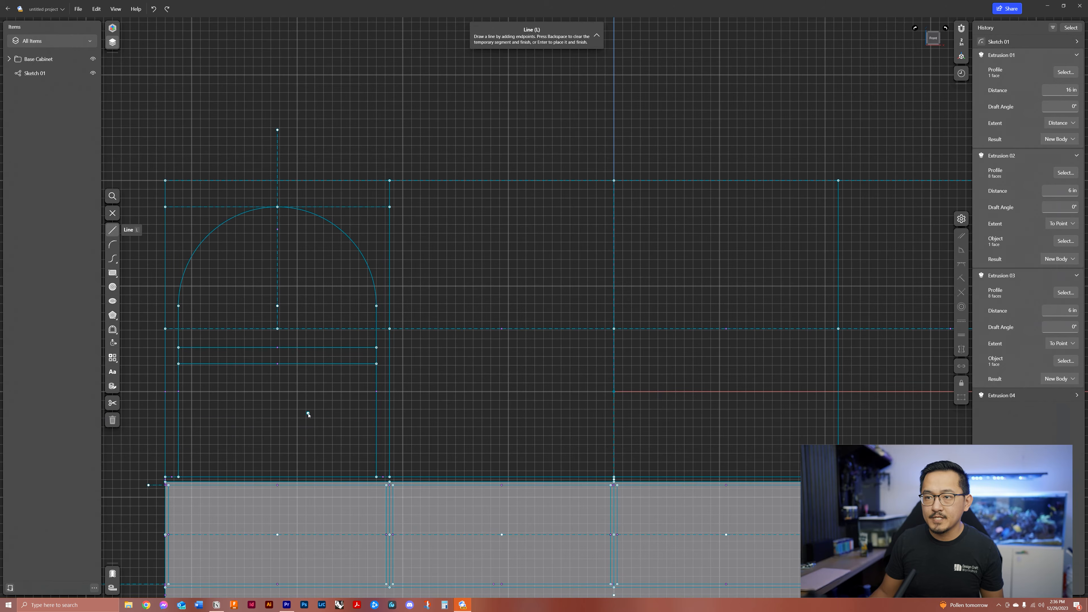
left_click(174, 428)
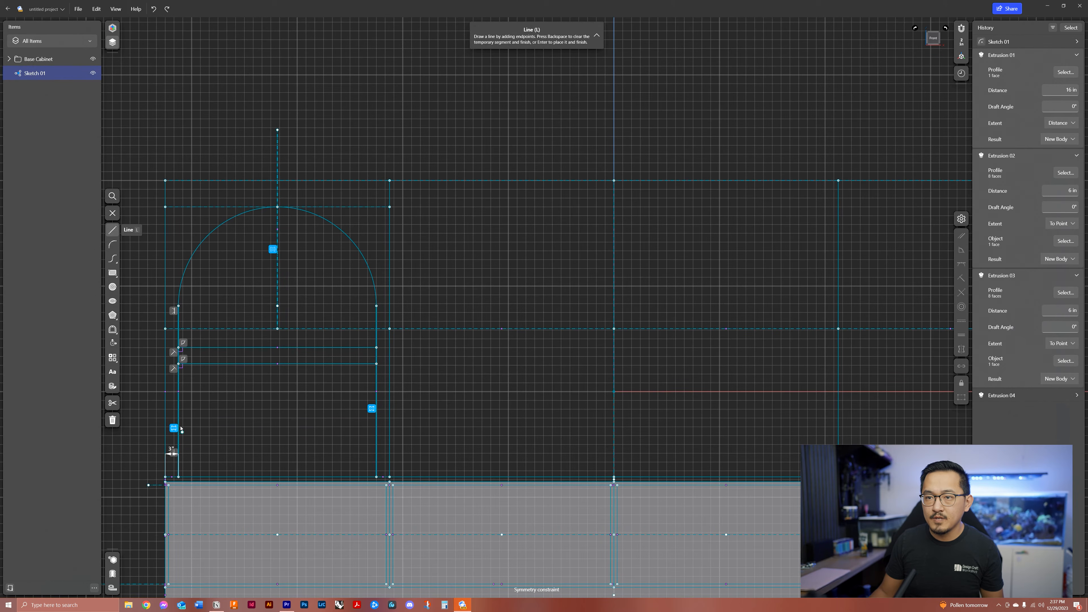
key("Escape")
left_click(225, 425)
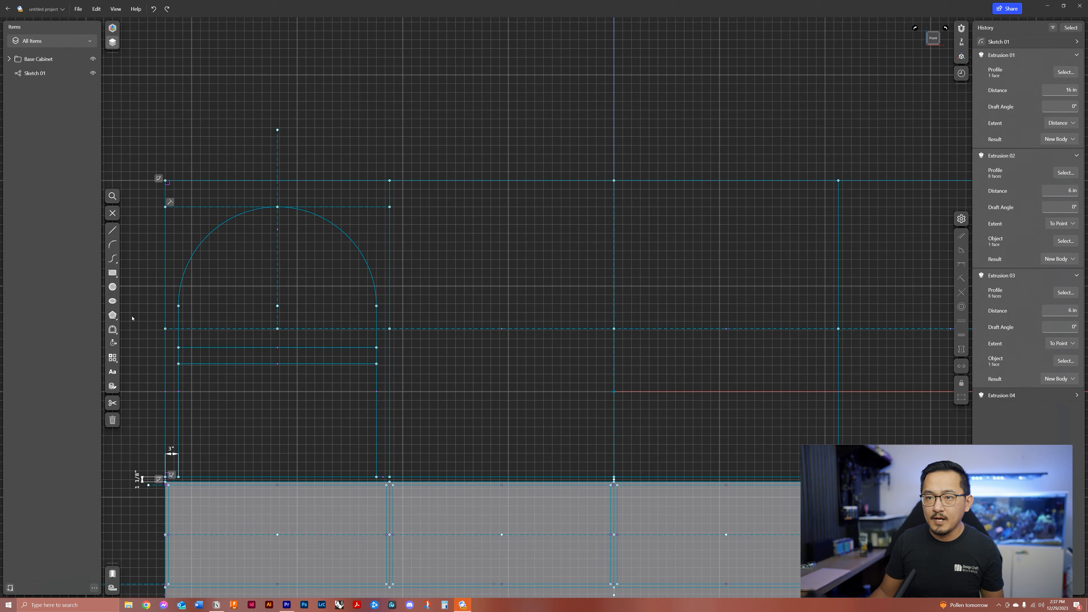
Step: Draw two parallel horizontal lines, about 201 in long, from the arch's left inner line to the upper frame's far right edge above the cabinet
left_click(112, 230)
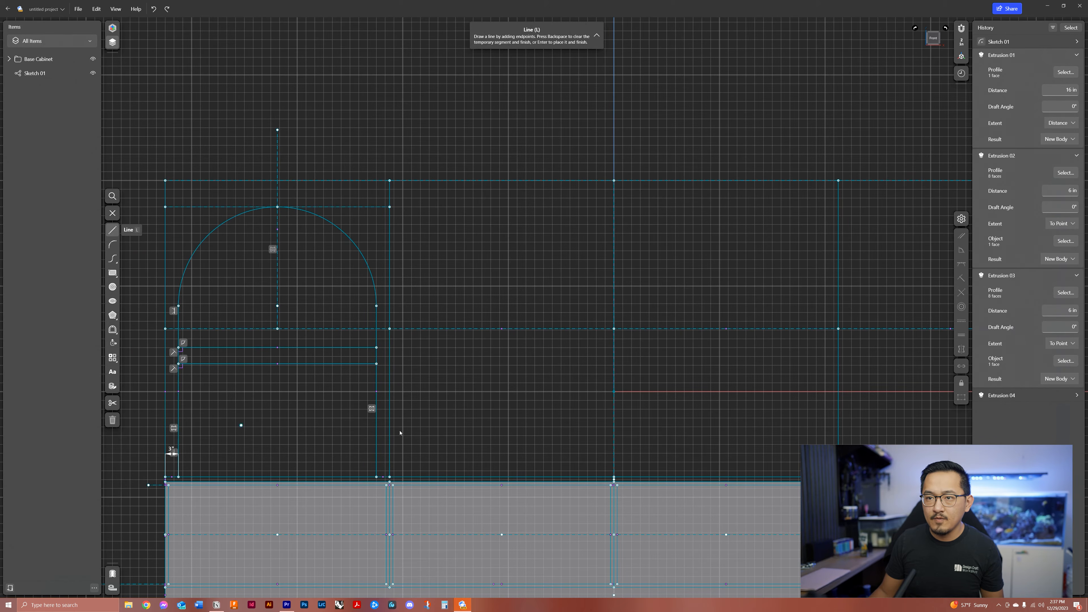
left_click(180, 421)
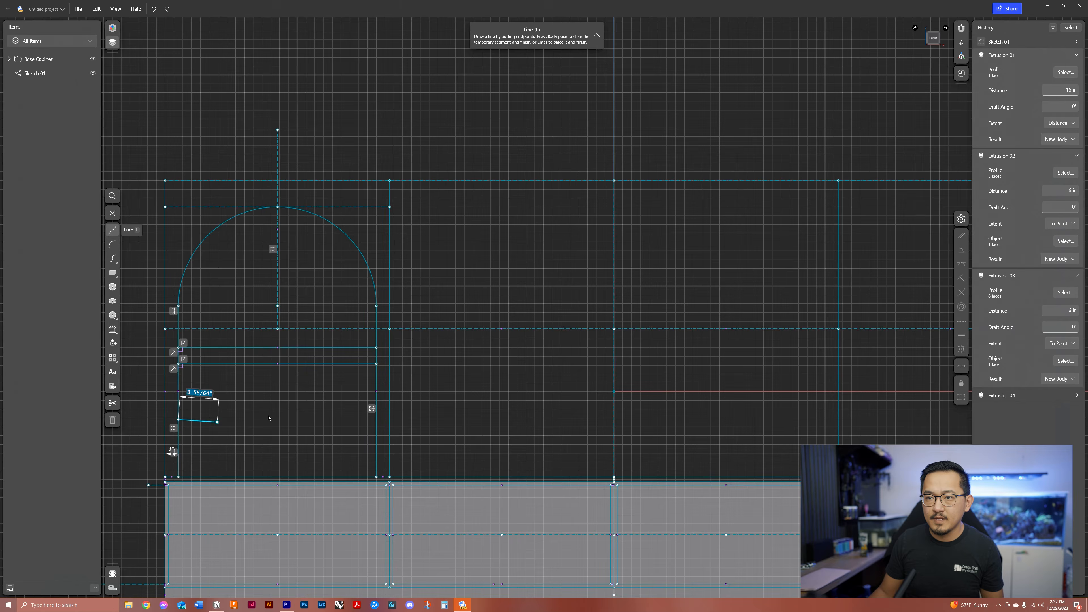
scroll(471, 424, "right", 5)
scroll(456, 413, "down", 3)
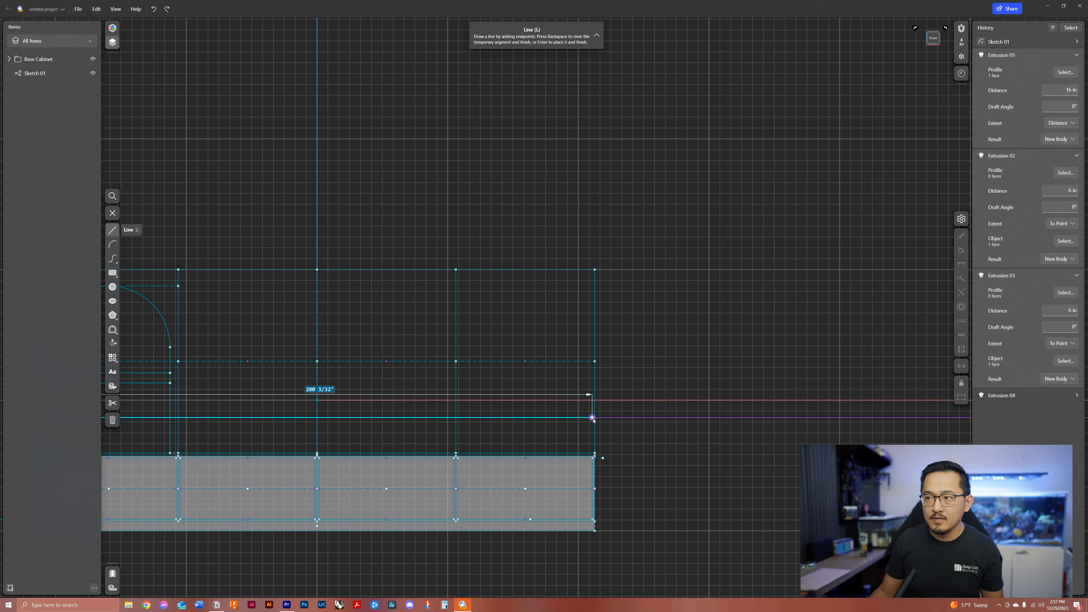
left_click(592, 417)
scroll(556, 442, "left", 5)
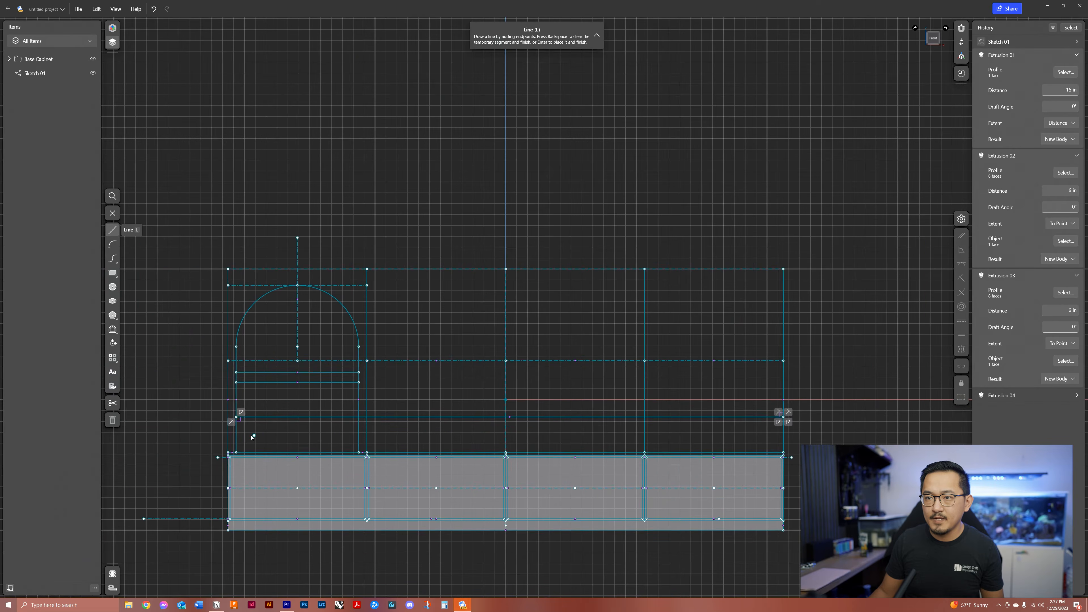
scroll(251, 437, "up", 2)
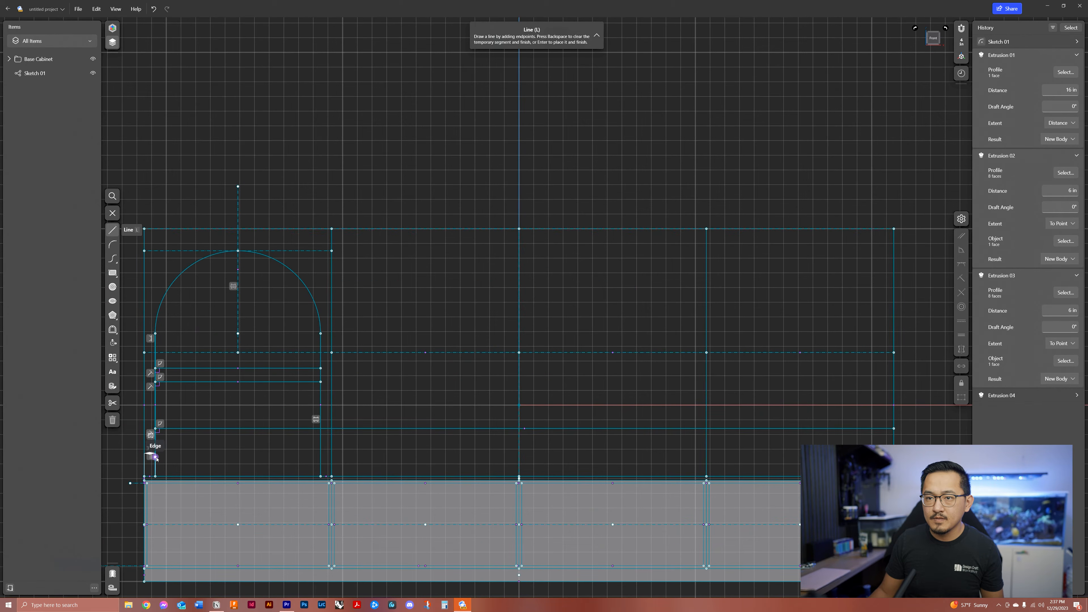
scroll(185, 461, "down", 3)
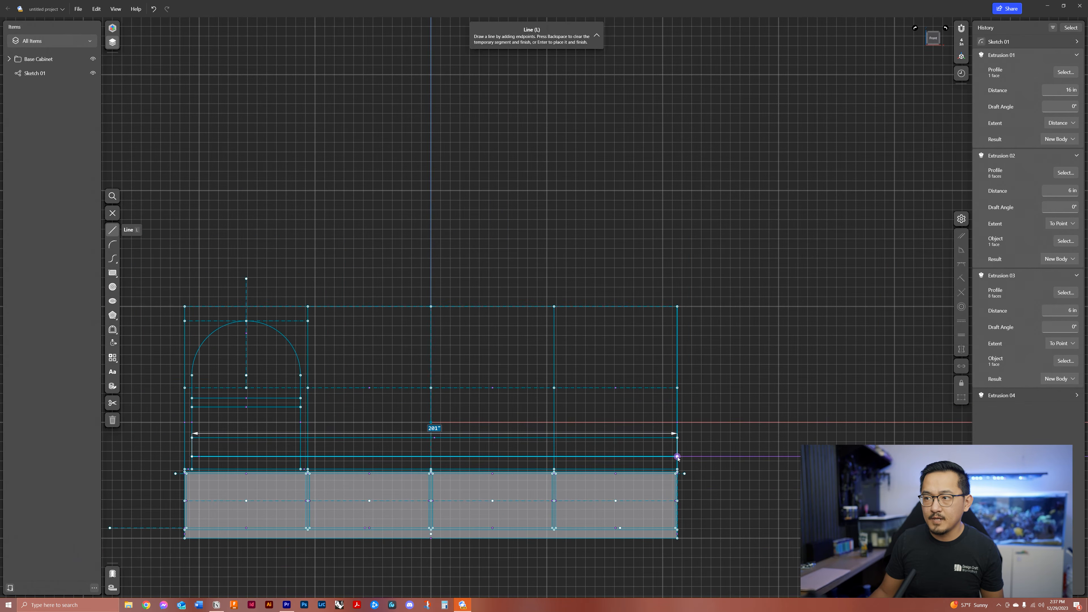
left_click(678, 457)
key("BackSpace")
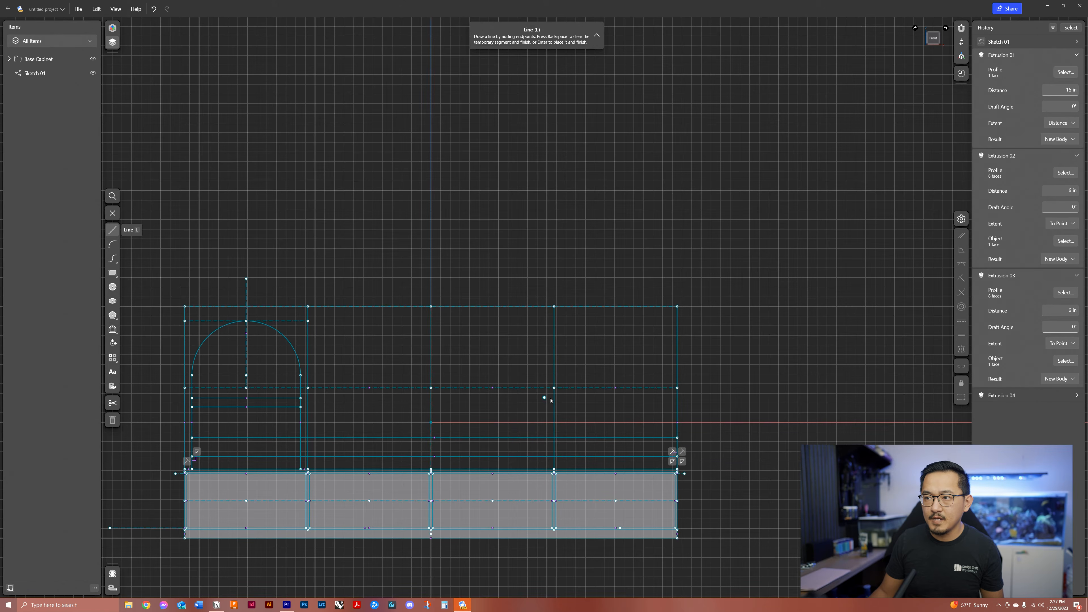
Step: Draw two closely spaced horizontal lines across the fourth upper bay, just below the horizontal centre construction line
scroll(397, 409, "up", 2)
scroll(324, 410, "up", 1)
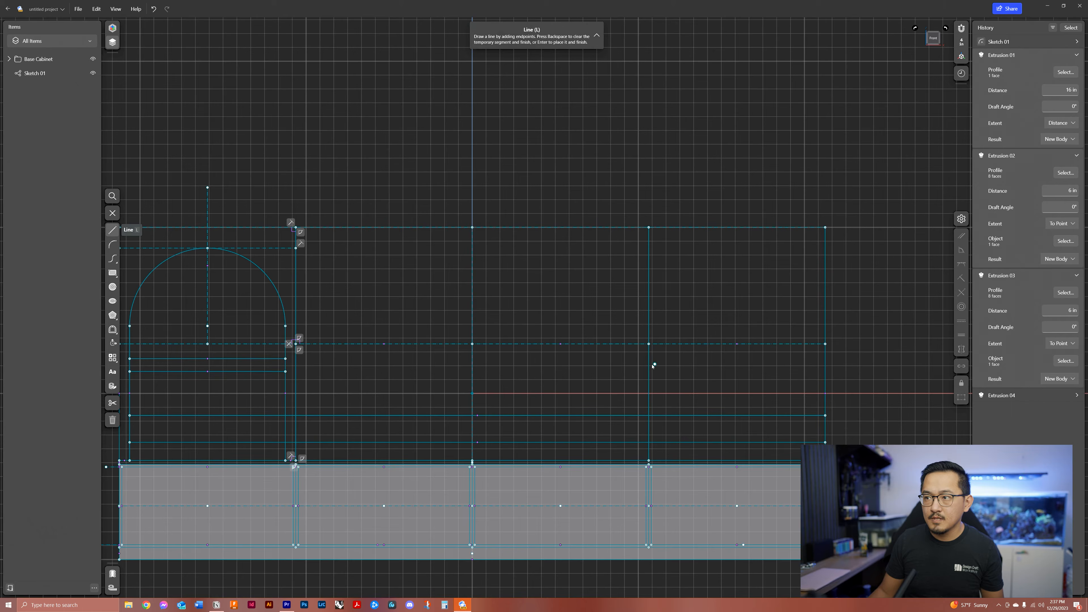
left_click(649, 361)
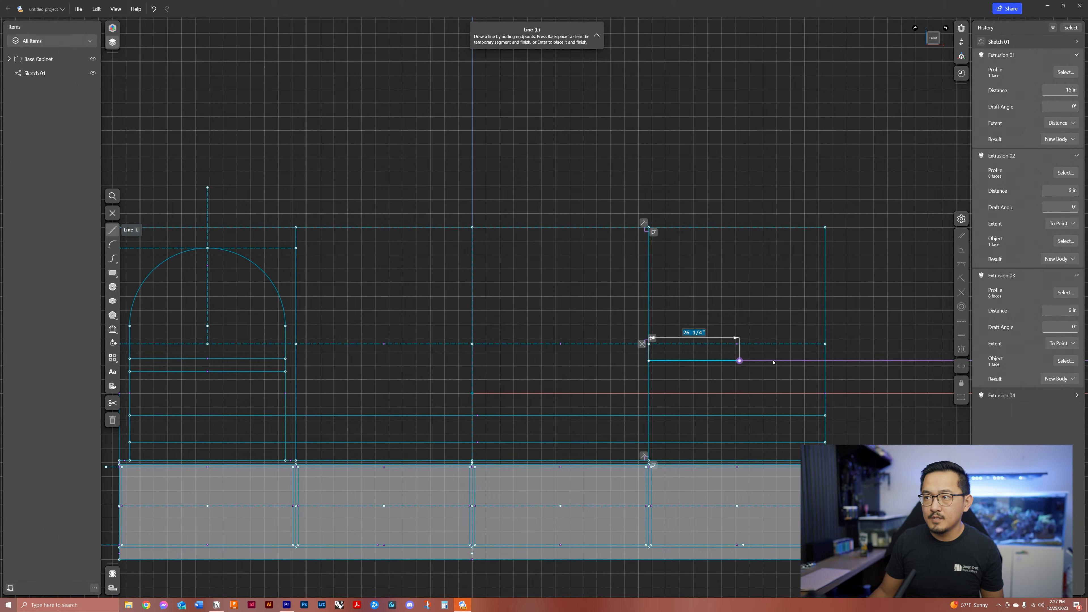
left_click(825, 361)
key("BackSpace")
left_click(648, 371)
left_click(826, 372)
key("Escape")
key("Escape")
middle_click_drag(487, 381, 573, 336)
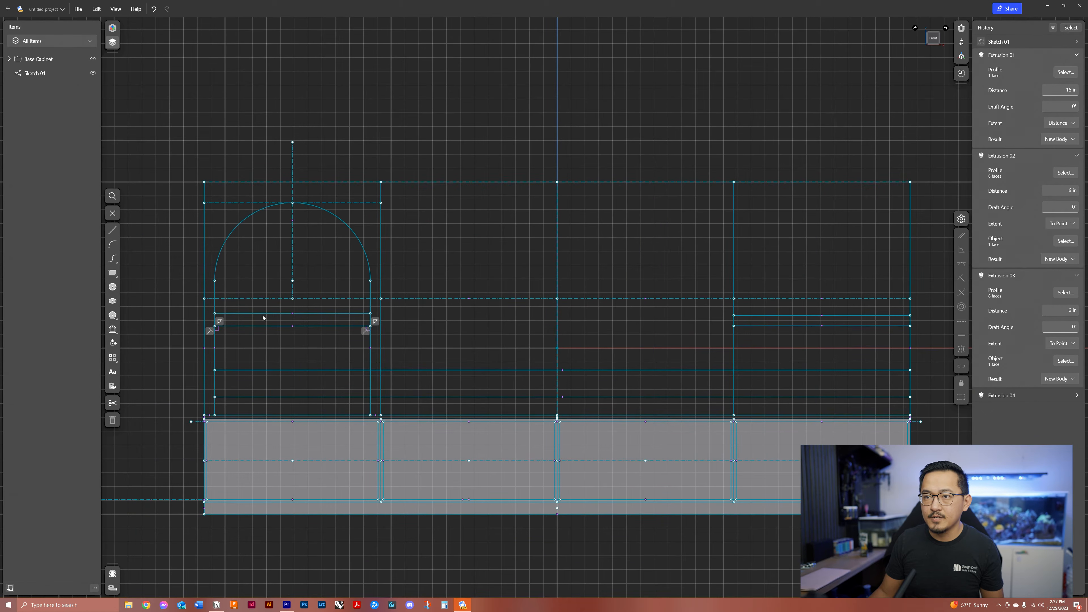
Step: Connect the midpoints of the arch opening's two horizontal lines with a short vertical line
key("l")
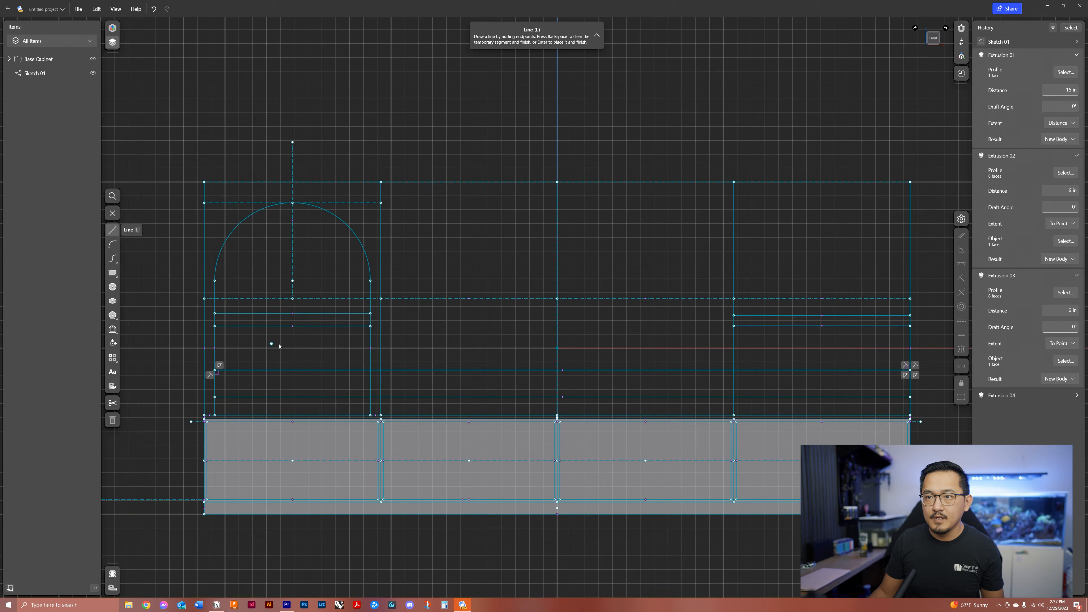
left_click(263, 314)
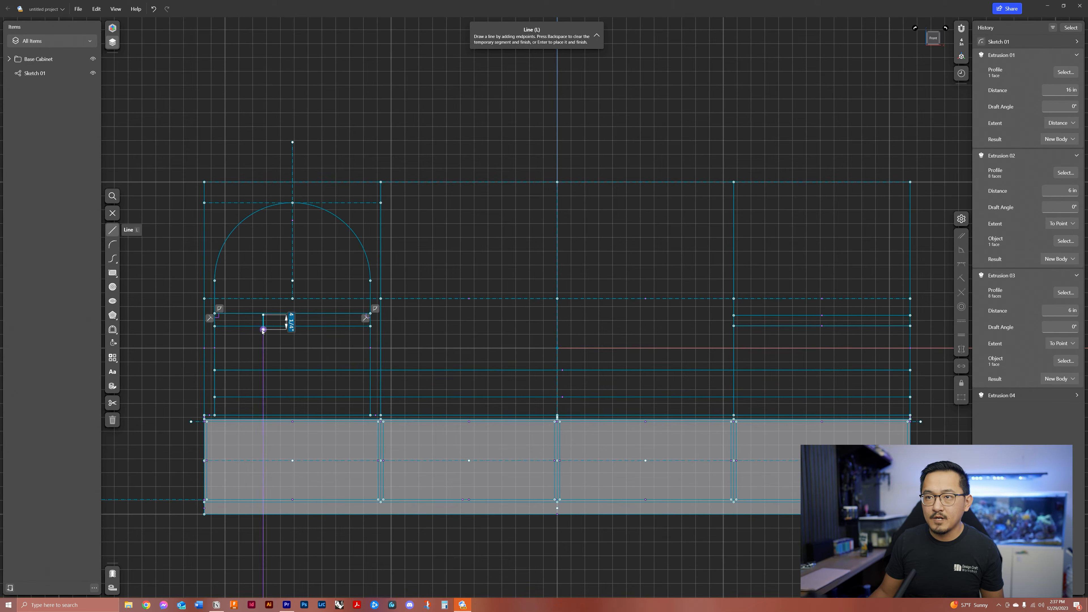
key("BackSpace")
scroll(288, 315, "up", 2)
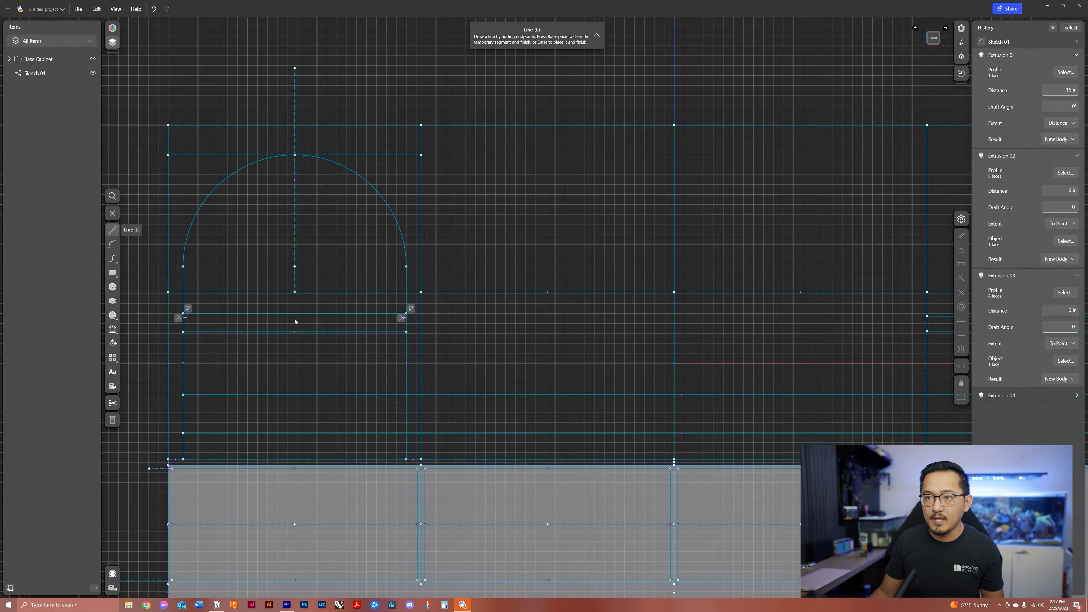
left_click(295, 315)
left_click(295, 332)
key("BackSpace")
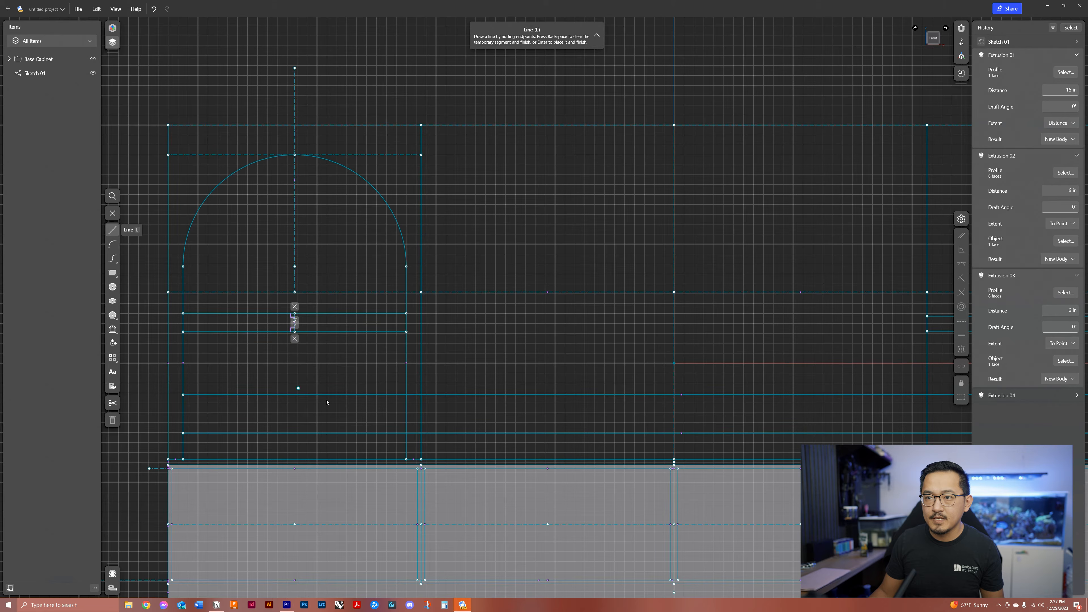
Step: Connect the midpoints of the two long horizontal lines above the base cabinet with a vertical line
left_click(681, 394)
left_click(681, 437)
scroll(419, 382, "down", 3)
key("BackSpace")
Step: Connect the midpoints of the fourth bay's two horizontal lines with a short vertical line
scroll(900, 338, "up", 3)
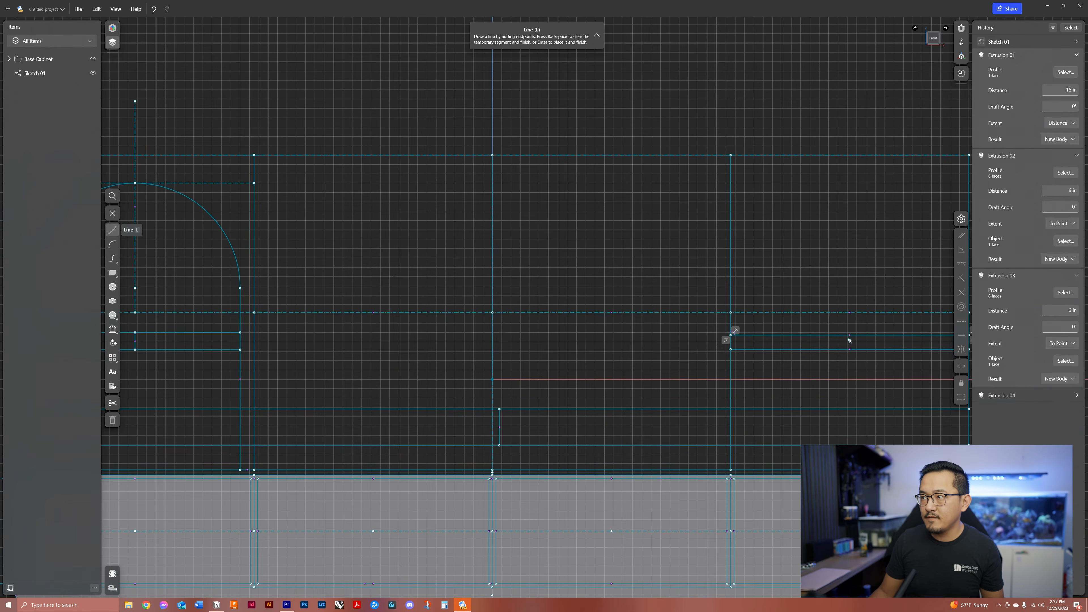
left_click(849, 334)
left_click(850, 349)
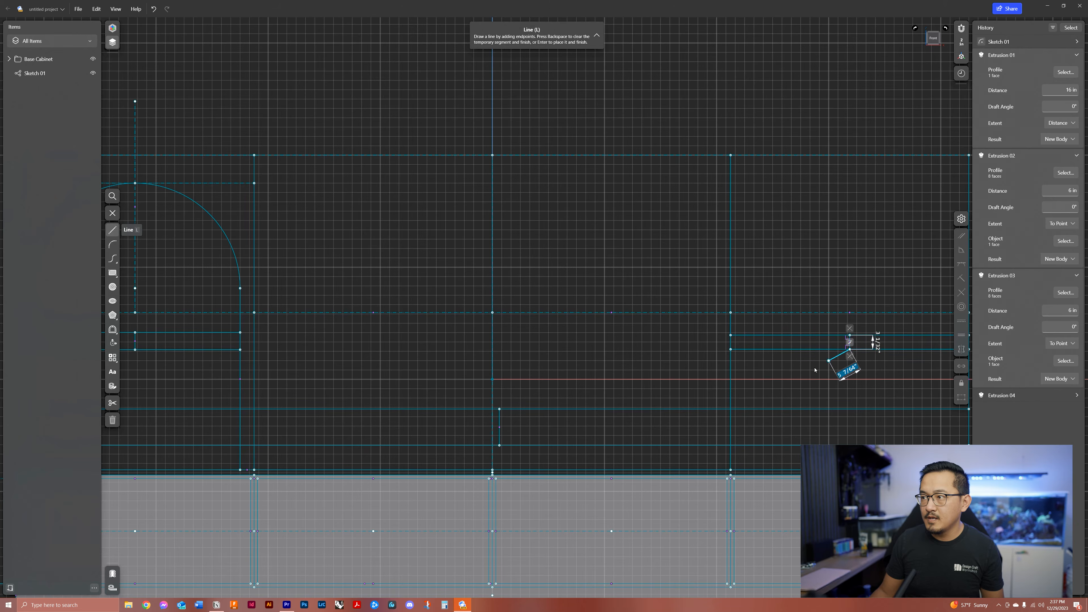
key("BackSpace")
Step: Convert the short vertical midpoint line in the fourth bay to construction geometry
scroll(860, 339, "up", 3)
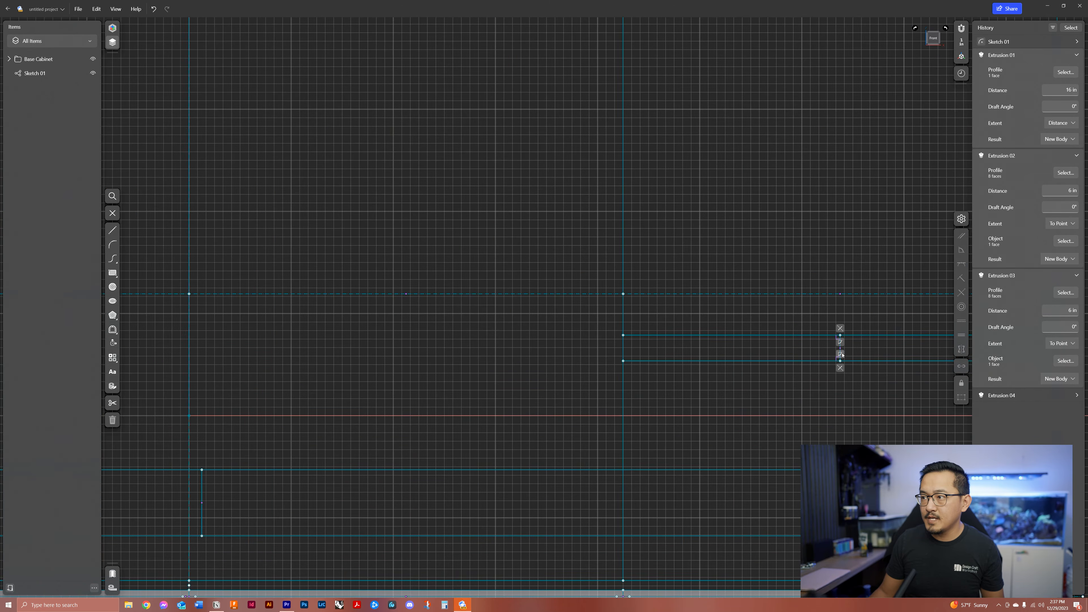
scroll(843, 355, "up", 3)
left_click(839, 348)
scroll(841, 348, "down", 2)
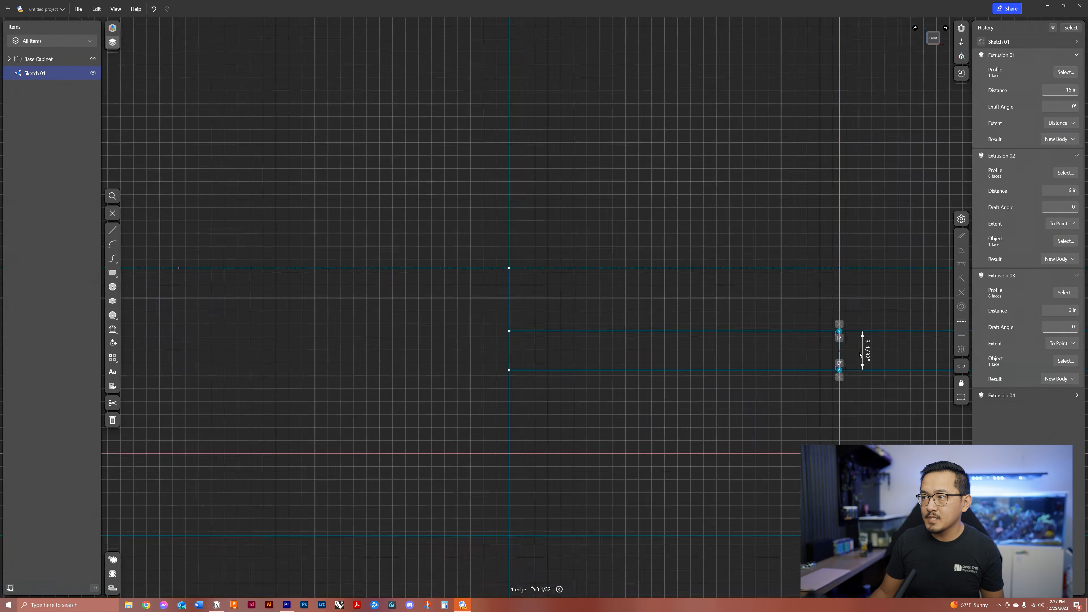
left_click(961, 397)
Step: Convert the vertical midpoint line between the two long horizontal lines to construction geometry
scroll(878, 366, "down", 2)
scroll(847, 364, "down", 2)
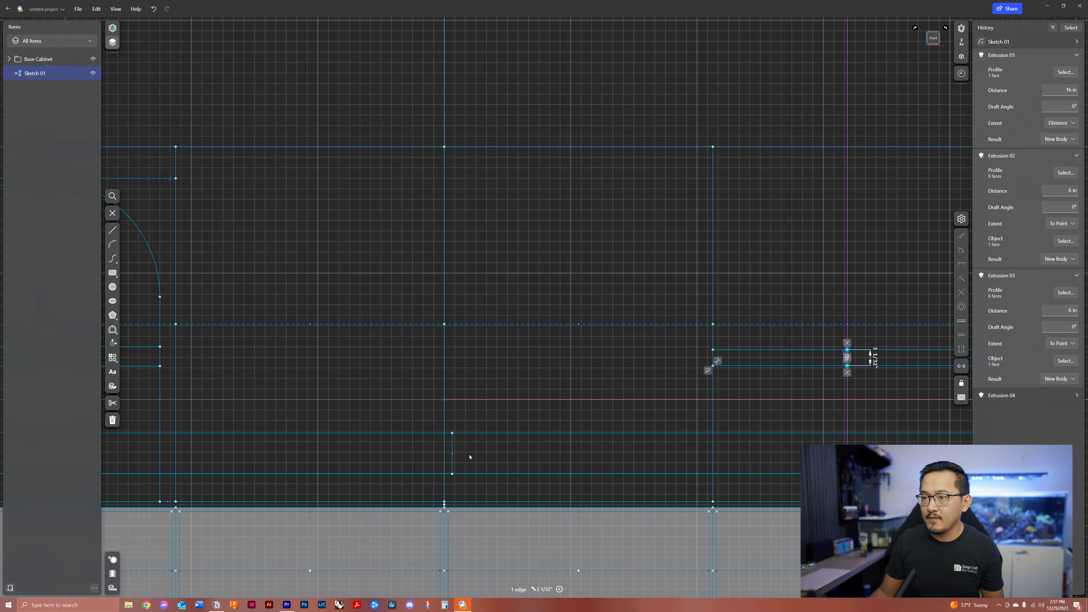
left_click(453, 444)
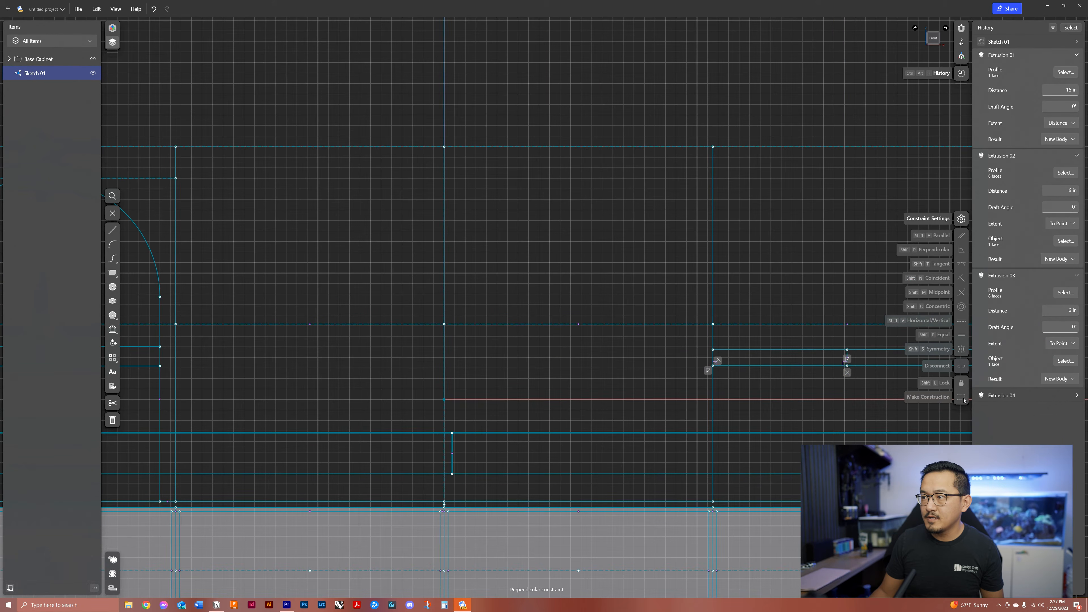
left_click(453, 446)
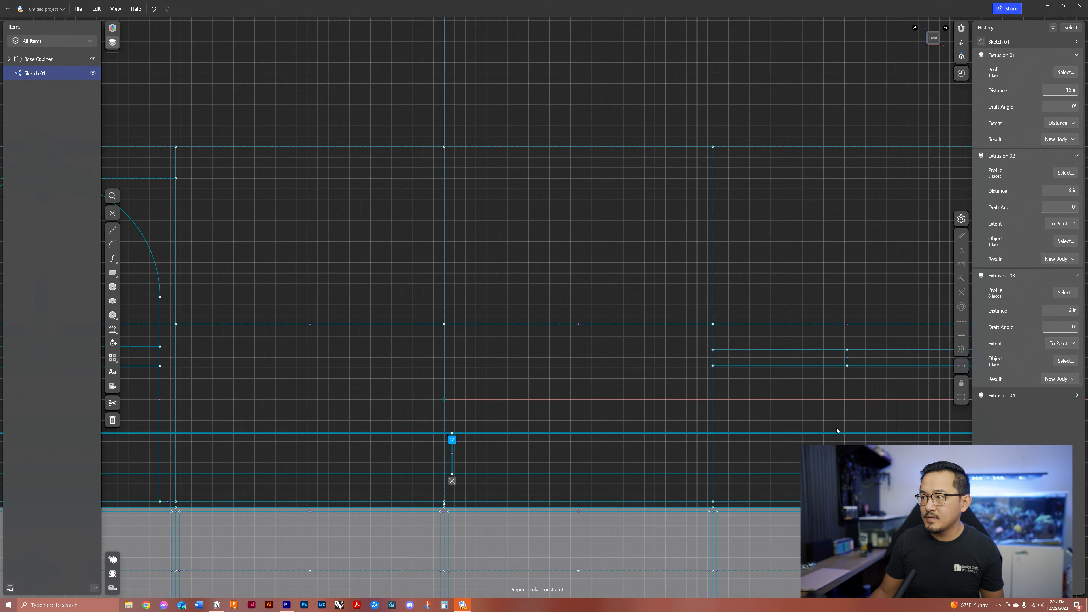
scroll(453, 467, "up", 3)
left_click(453, 458)
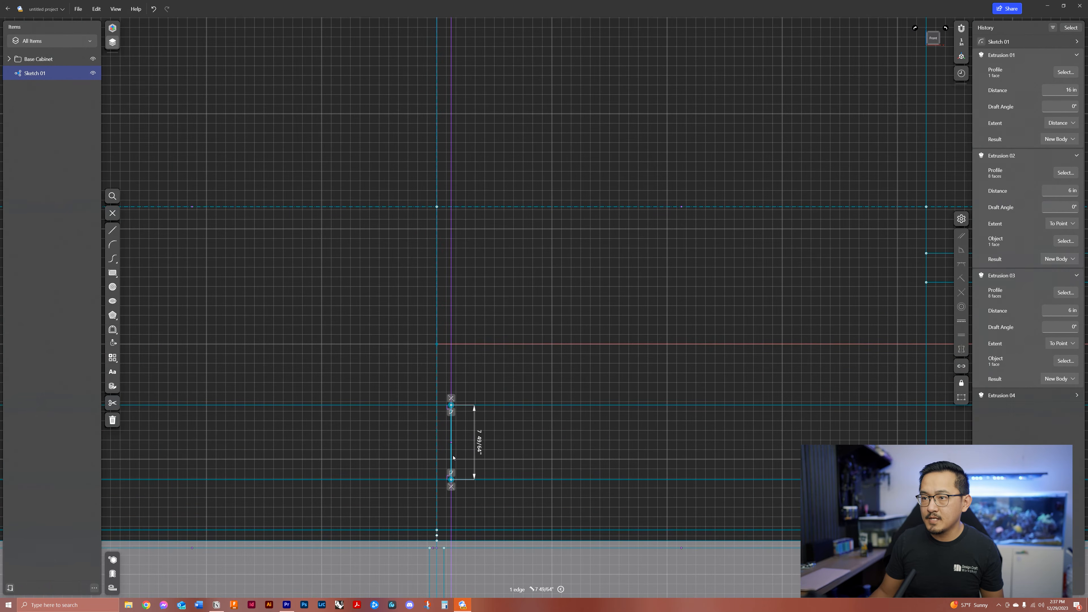
left_click(960, 397)
scroll(659, 447, "down", 6)
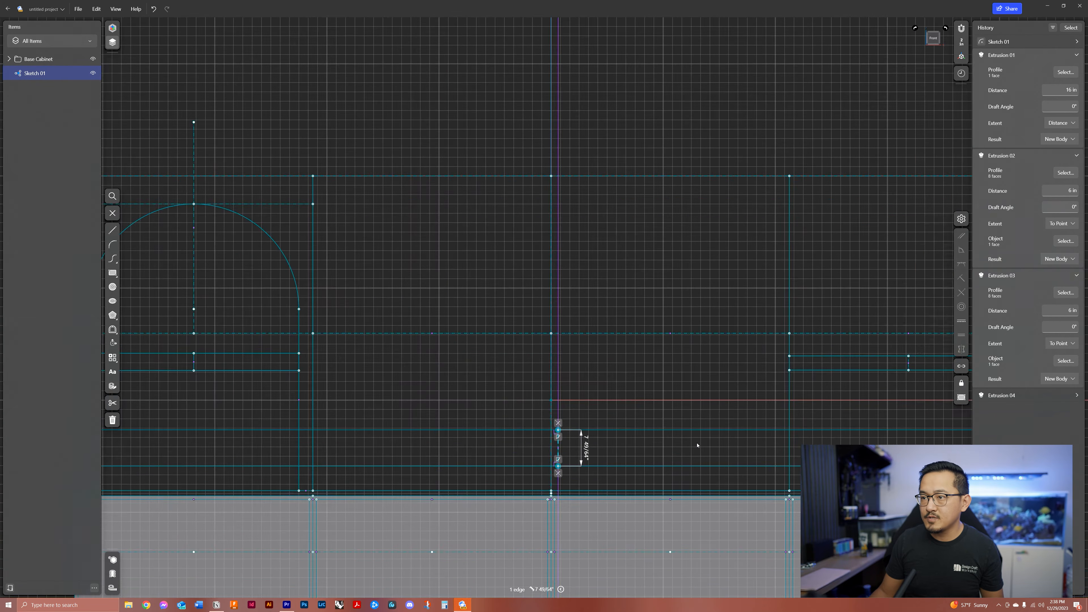
Step: Convert the short vertical midpoint line between the first bay's two shelf lines to construction geometry
scroll(348, 381, "up", 2)
scroll(347, 381, "up", 4)
left_click(306, 372)
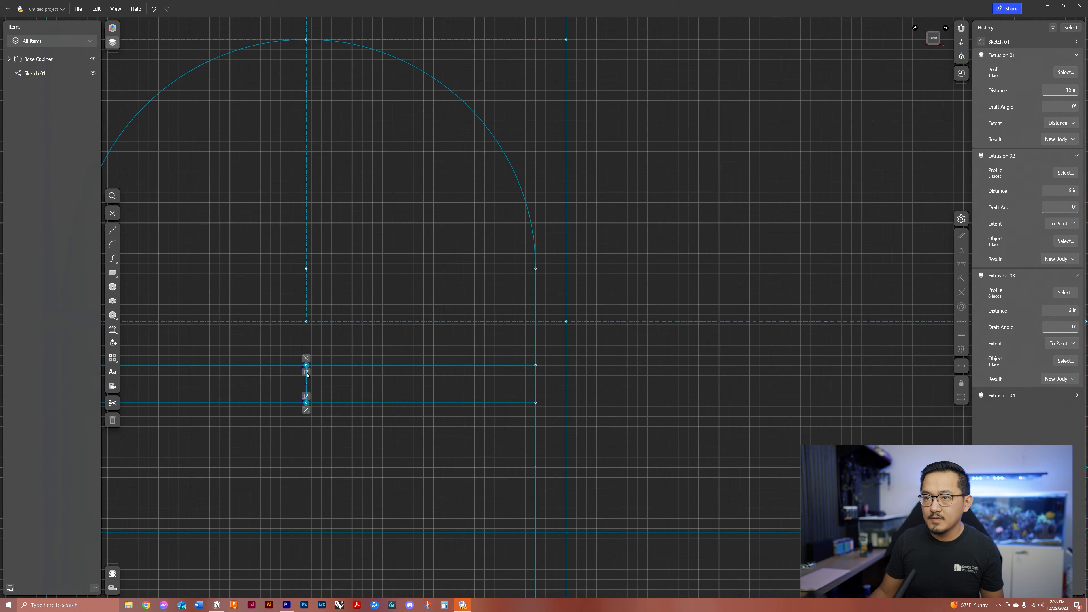
left_click(282, 379)
left_click(306, 388)
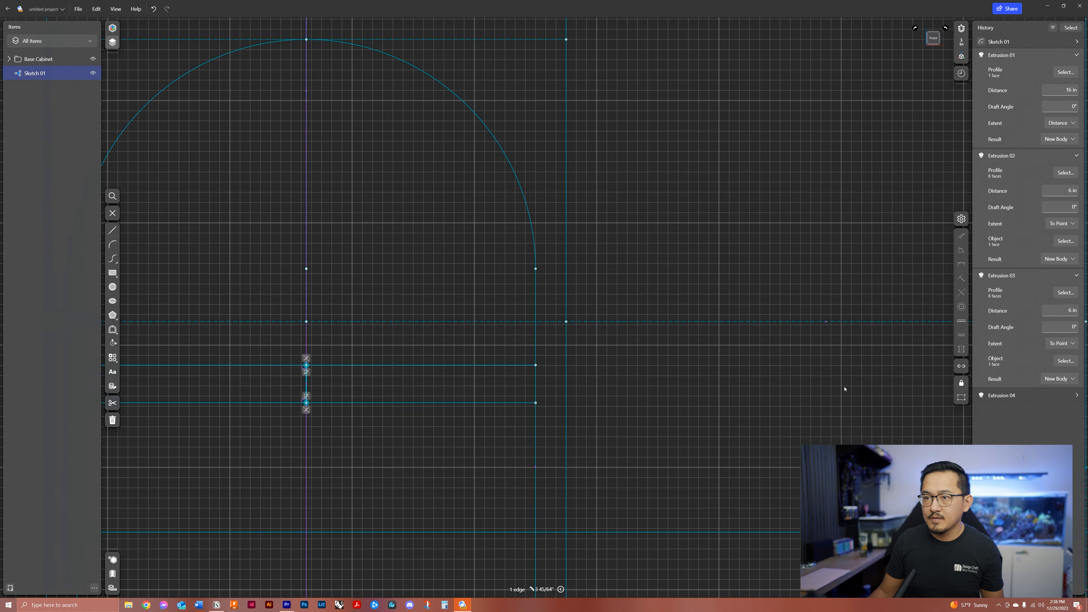
left_click(944, 399)
Step: Constrain the three short vertical midpoint lines in the first bay, the long pair and the fourth bay to equal length
scroll(283, 374, "down", 6)
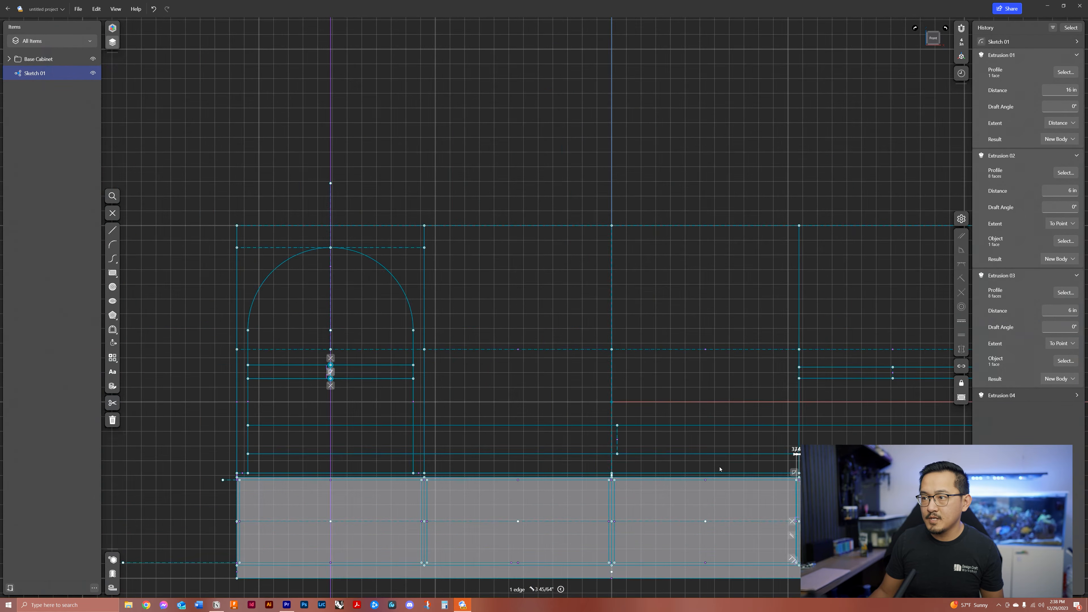
scroll(737, 476, "up", 2)
left_click(574, 435)
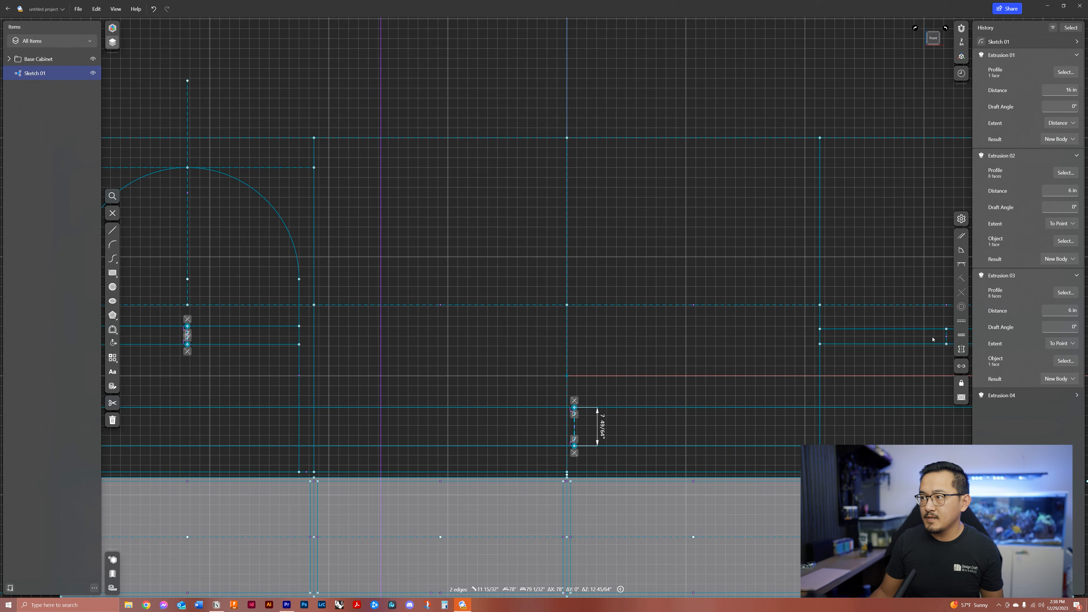
scroll(928, 338, "up", 3)
left_click(947, 336)
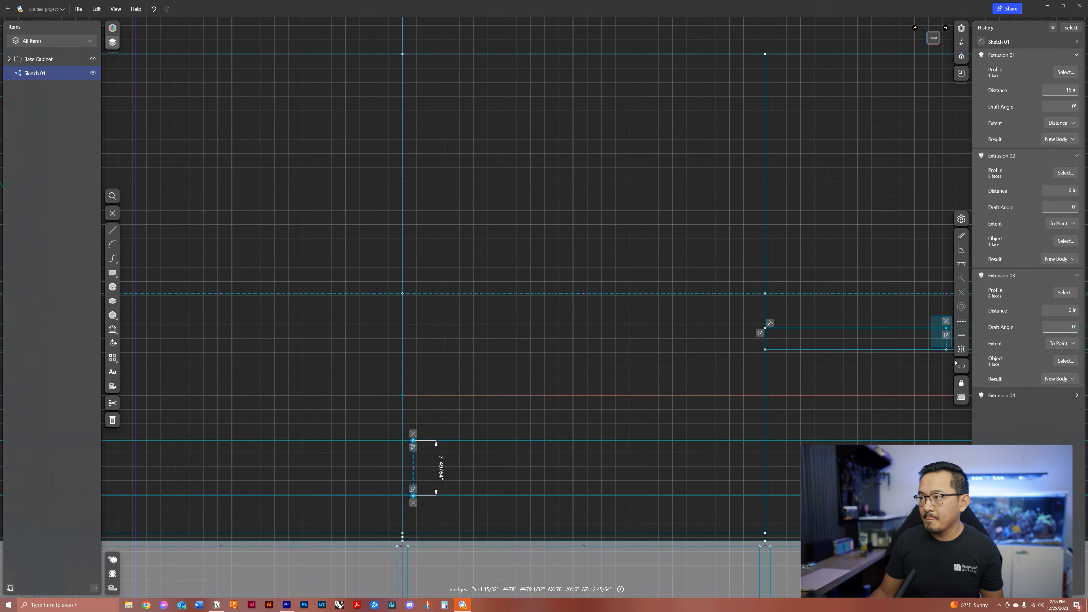
left_click(963, 339)
scroll(656, 399, "down", 5)
scroll(382, 420, "up", 2)
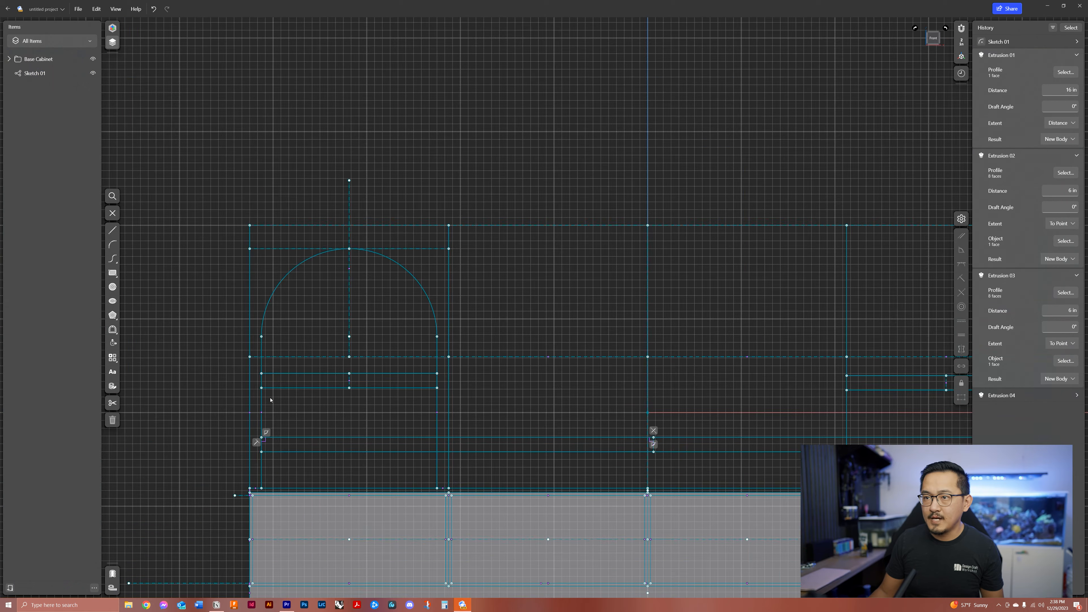
Step: Set the distance between the first bay's two horizontal shelf lines to 2 in
scroll(270, 412, "up", 2)
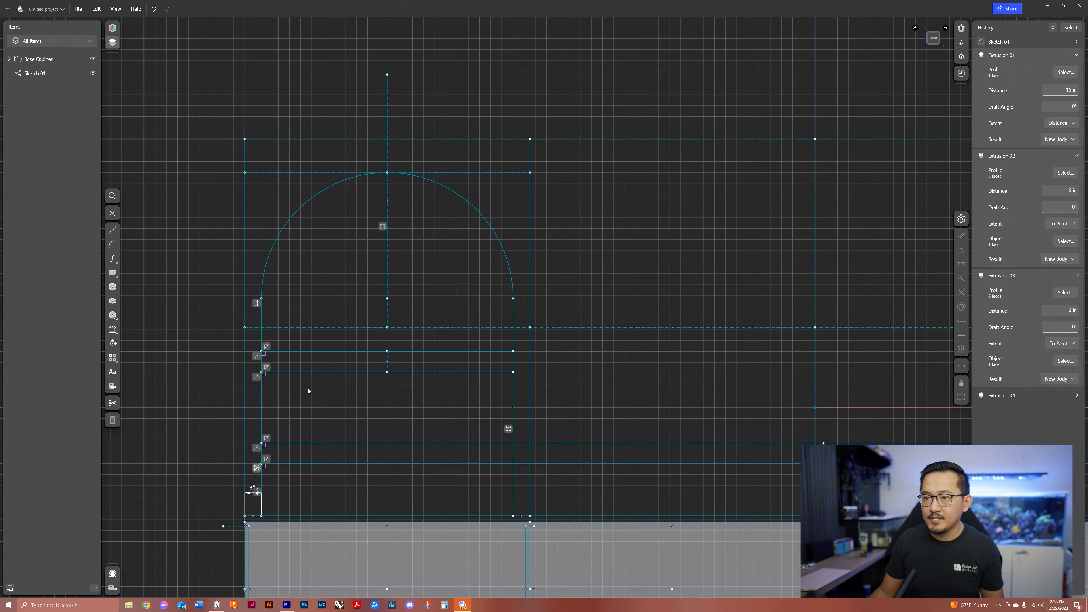
left_click(309, 352)
left_click(279, 371)
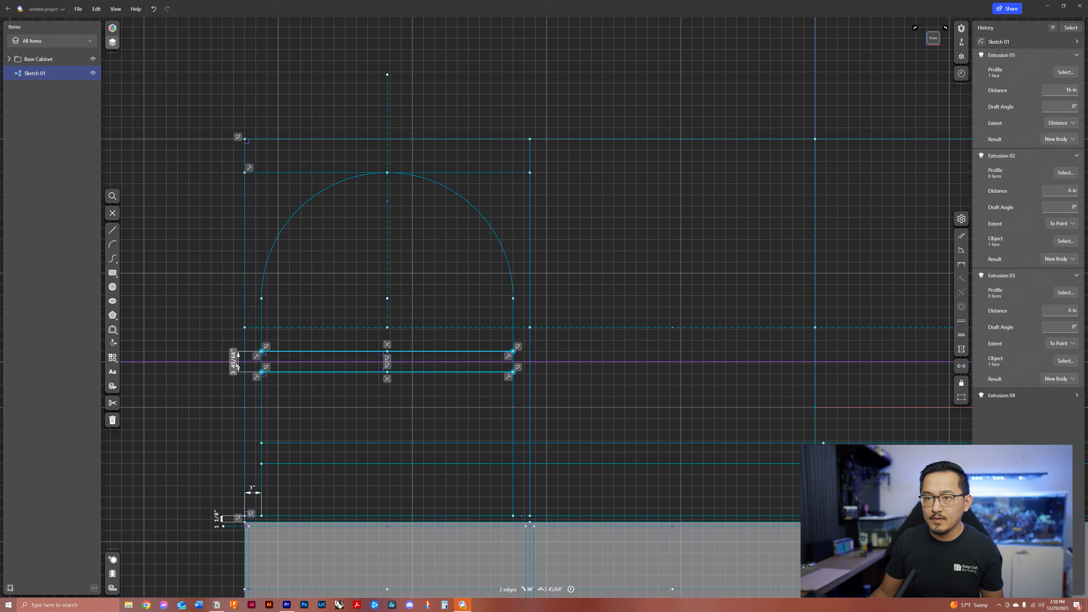
left_click(235, 363)
key("Return")
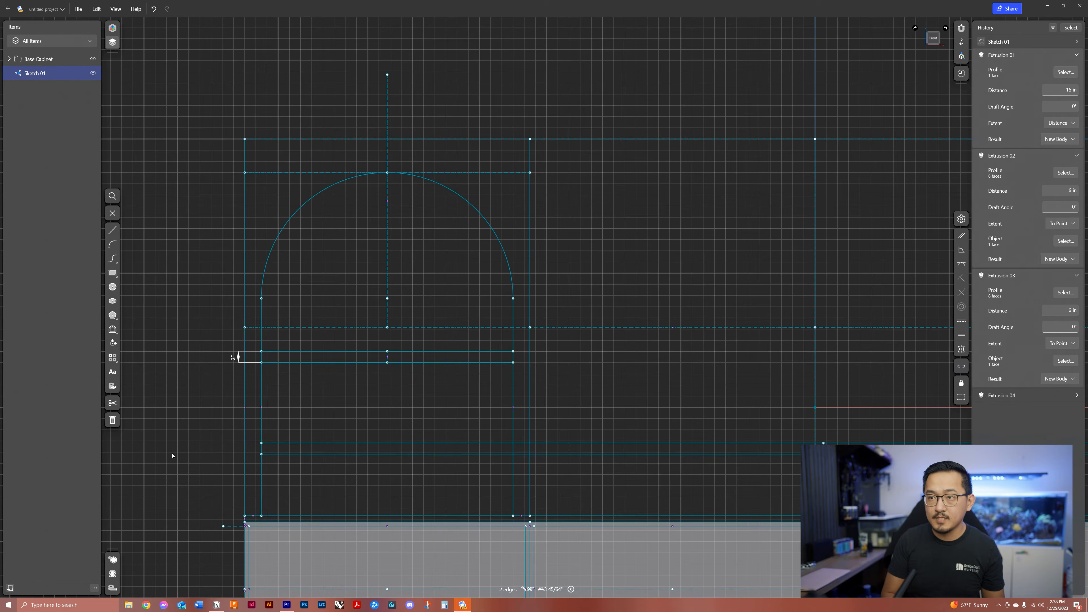
Step: Try a spacing of 6 in between the first bay's two horizontal shelf lines
left_click(235, 364)
type("6")
left_click(275, 402)
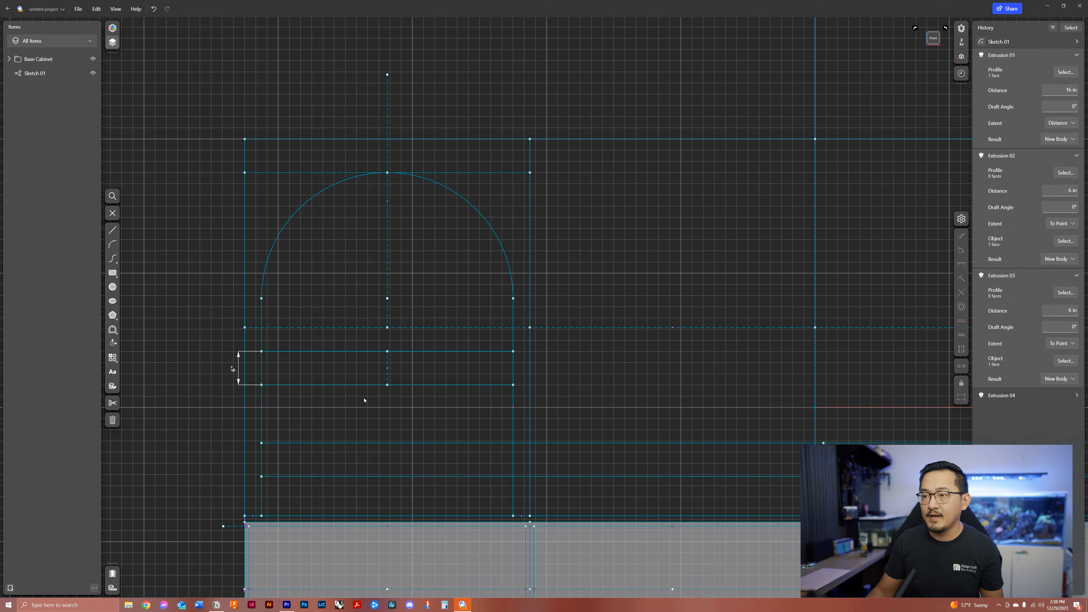
scroll(361, 403, "down", 3)
scroll(299, 377, "up", 3)
Step: Change the spacing between the first bay's shelf lines to 2 in
left_click(299, 361)
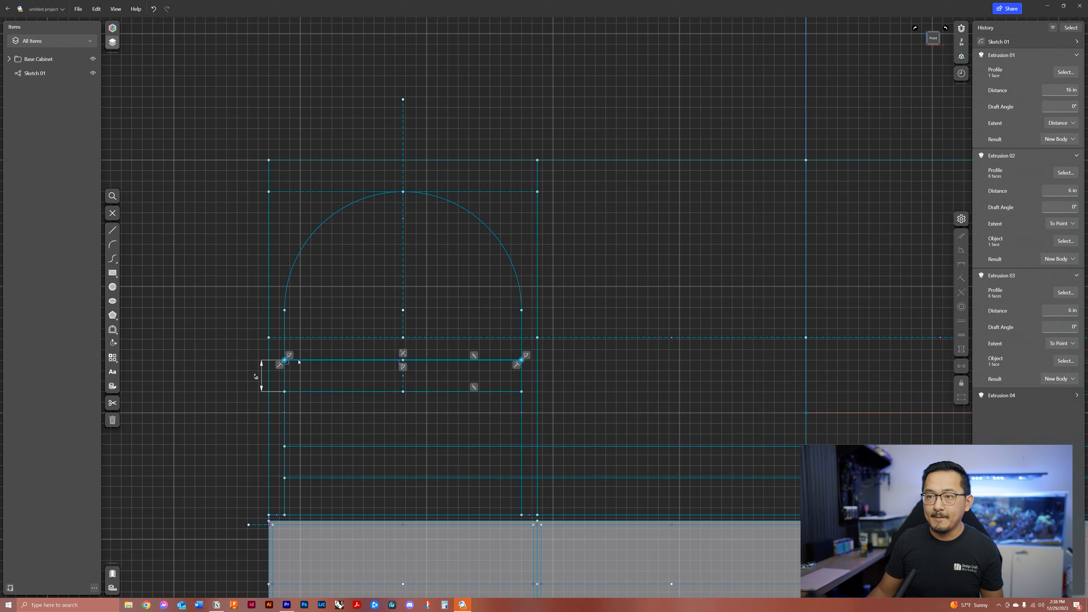
left_click(256, 377)
type("2")
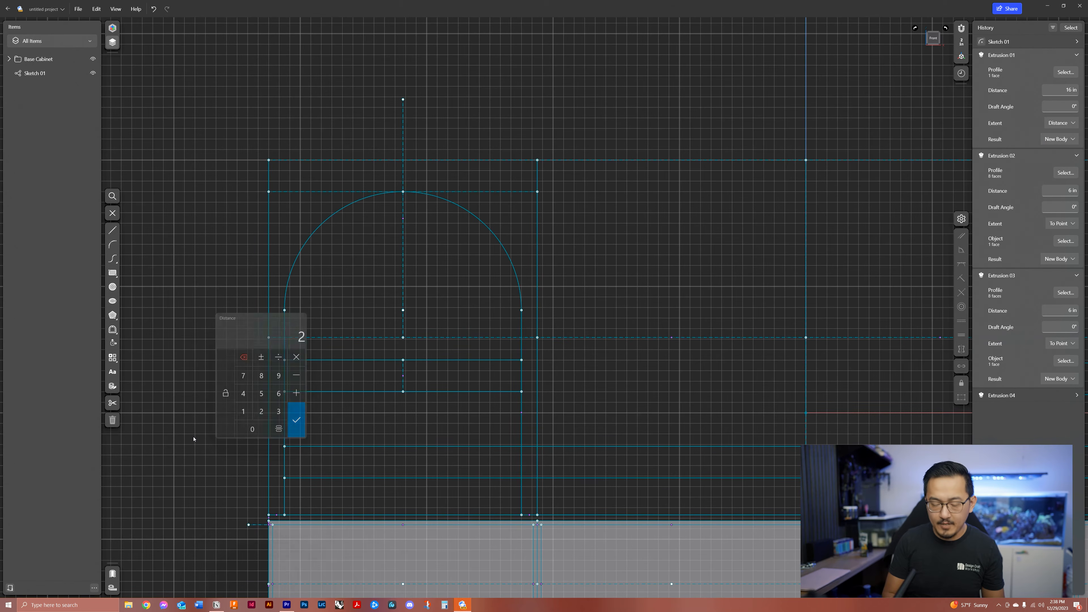
key("Return")
mouse_move(703, 402)
middle_mouse_down()
mouse_move(668, 400)
mouse_move(716, 392)
middle_mouse_up()
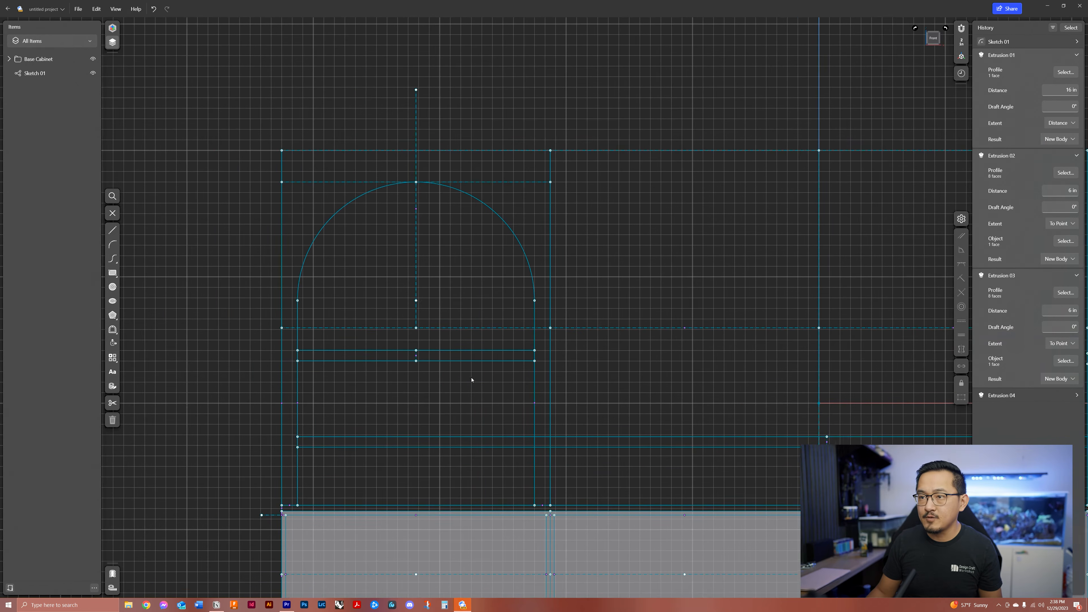
Step: Draw two vertical lines in the first bay, from the upper shelf down to the long shelf and from there to the bay's bottom line
left_click(112, 230)
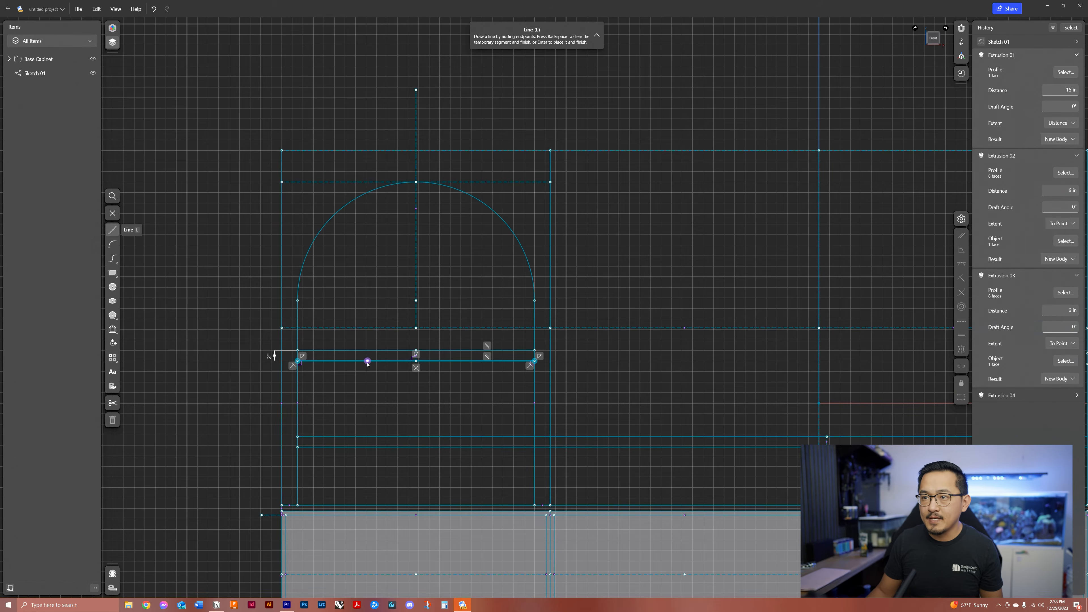
left_click(416, 360)
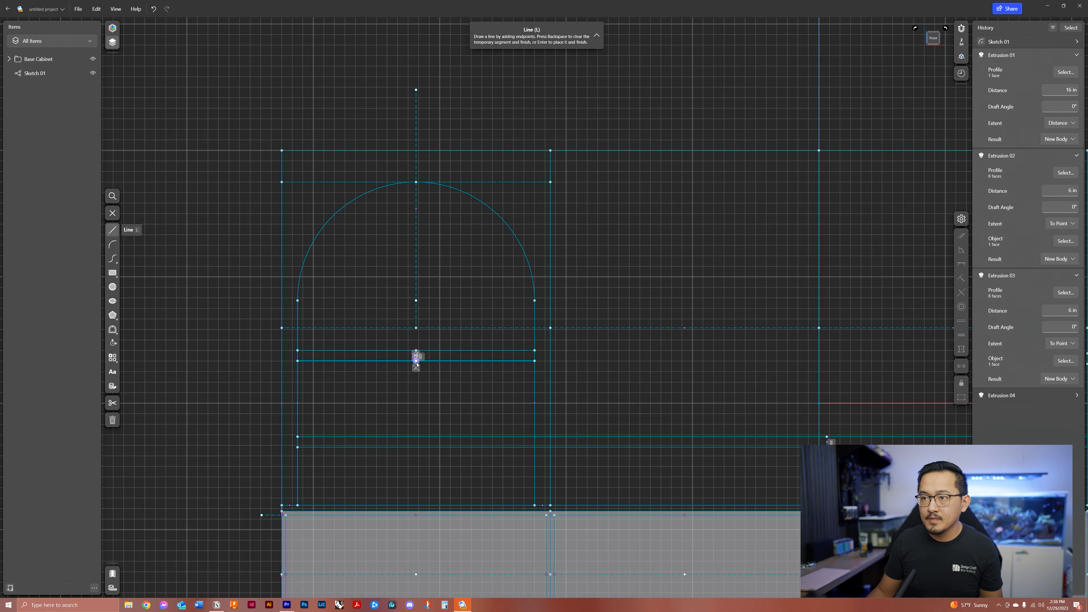
left_click(416, 436)
key("BackSpace")
left_click(416, 447)
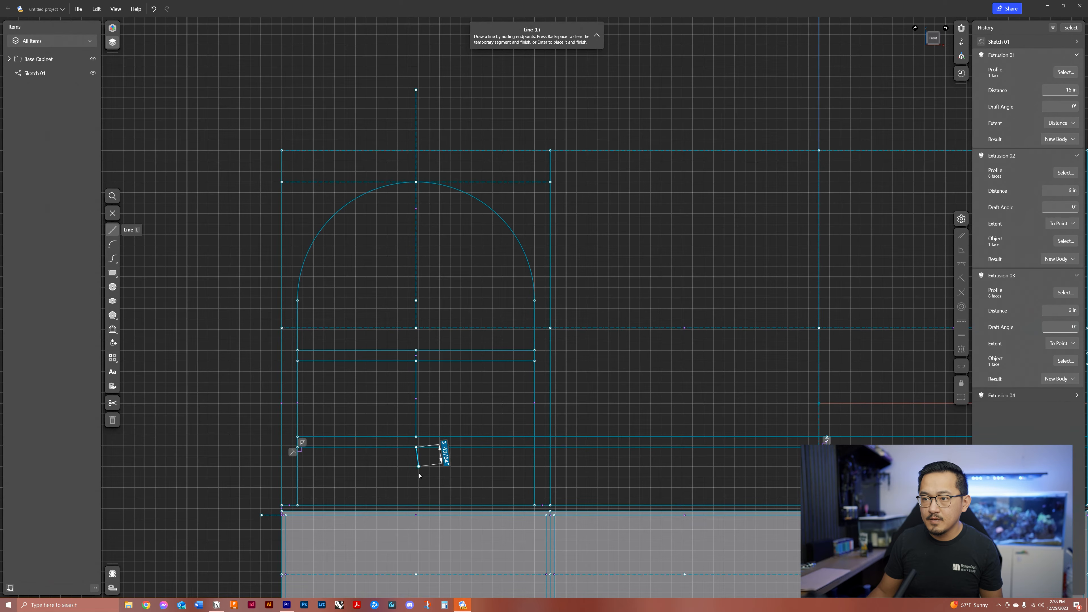
left_click(416, 505)
key("Escape")
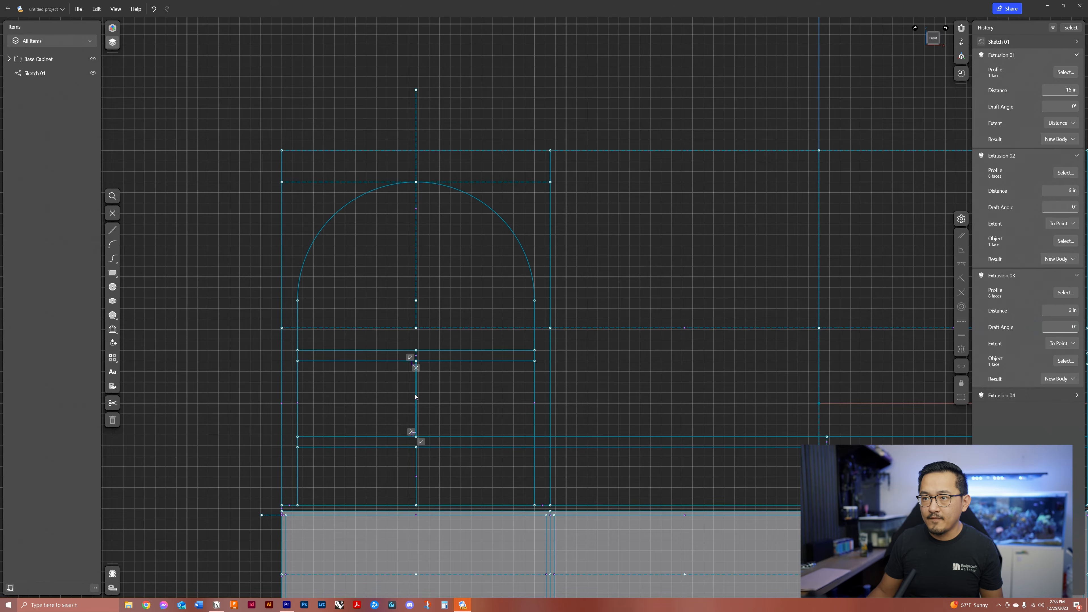
middle_click_drag(447, 436, 393, 391)
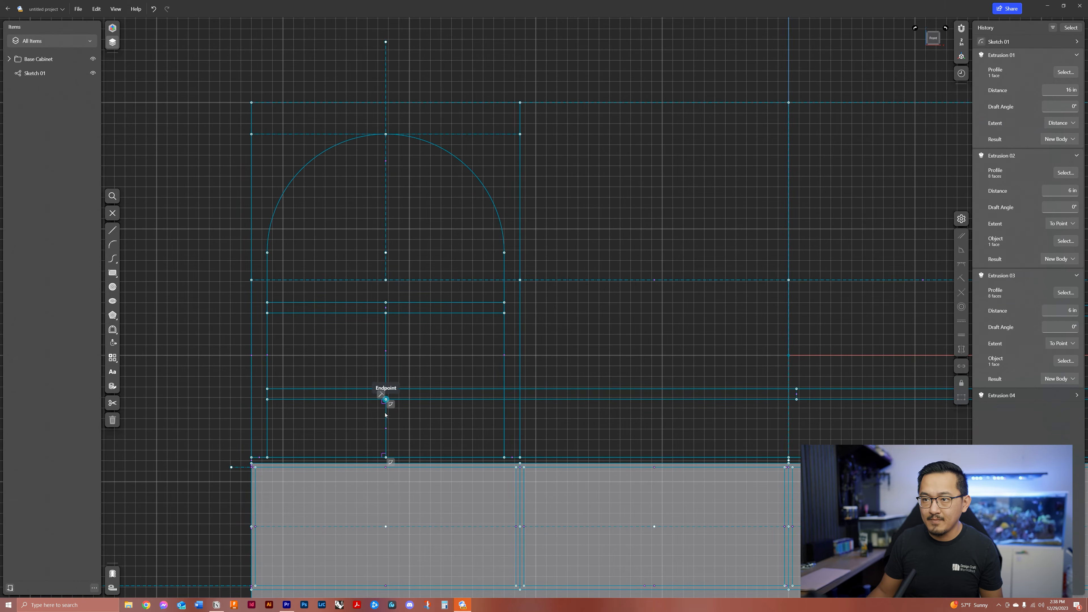
left_click(392, 459)
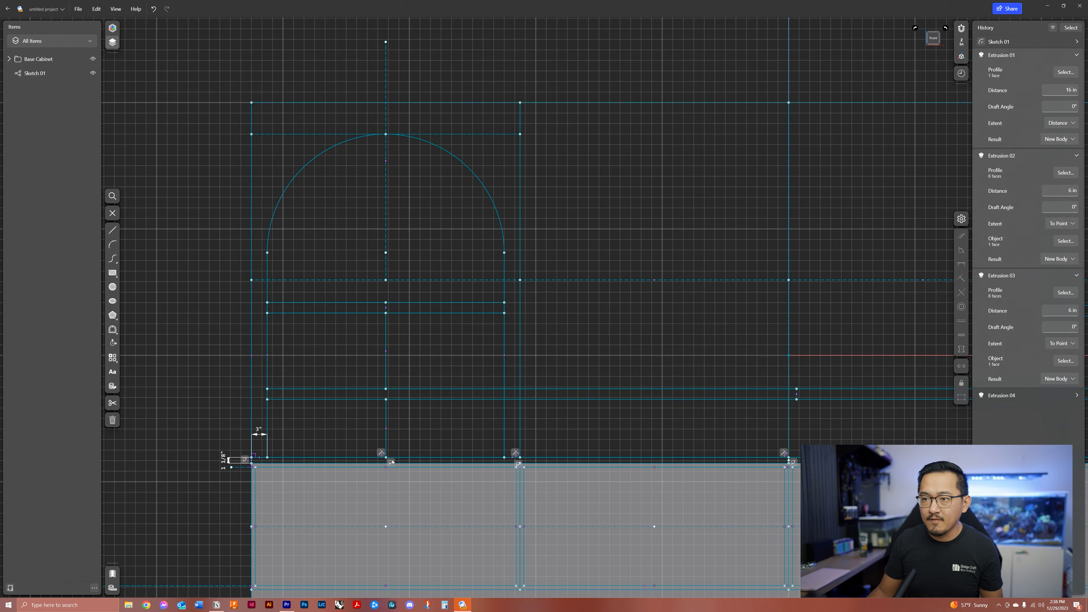
Step: Draw a vertical line in the fourth bay from the lower line of the short shelf down to the long shelf
left_click(113, 230)
middle_click_drag(704, 332, 287, 318)
scroll(287, 318, "down", 1)
left_click(769, 304)
left_click(769, 372)
key("Escape")
middle_click_drag(690, 342, 729, 356)
scroll(729, 354, "down", 3)
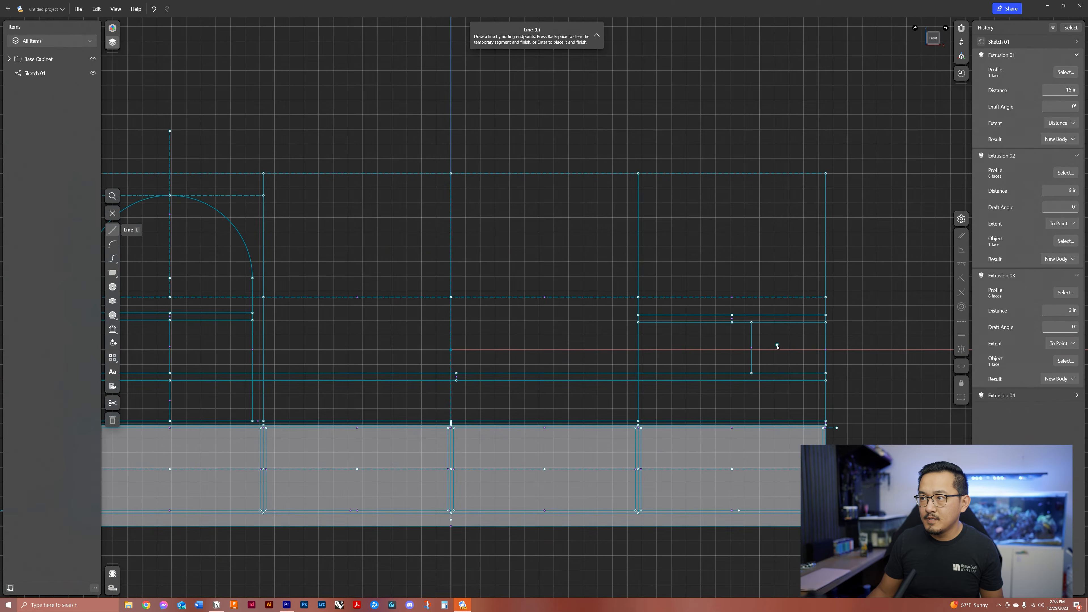
scroll(745, 339, "up", 3)
left_click(845, 320)
left_click(845, 404)
key("Escape")
Step: Constrain the first bay's two vertical spacing lines and the fourth bay's vertical line to equal length
scroll(838, 392, "down", 2)
left_click(851, 368)
scroll(662, 373, "down", 2)
left_click(264, 383)
left_click(264, 321)
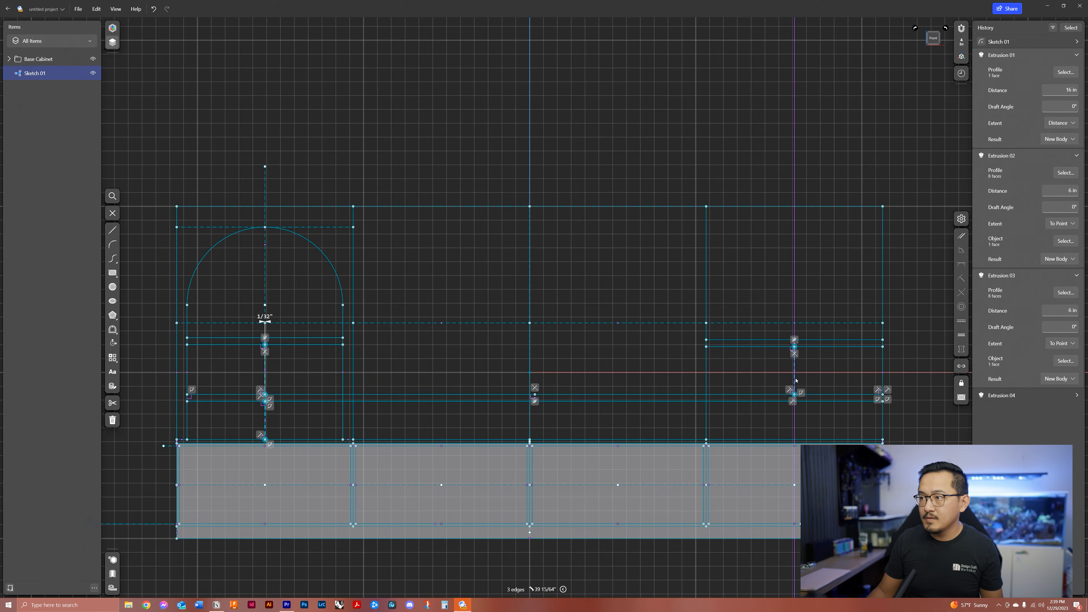
left_click(958, 338)
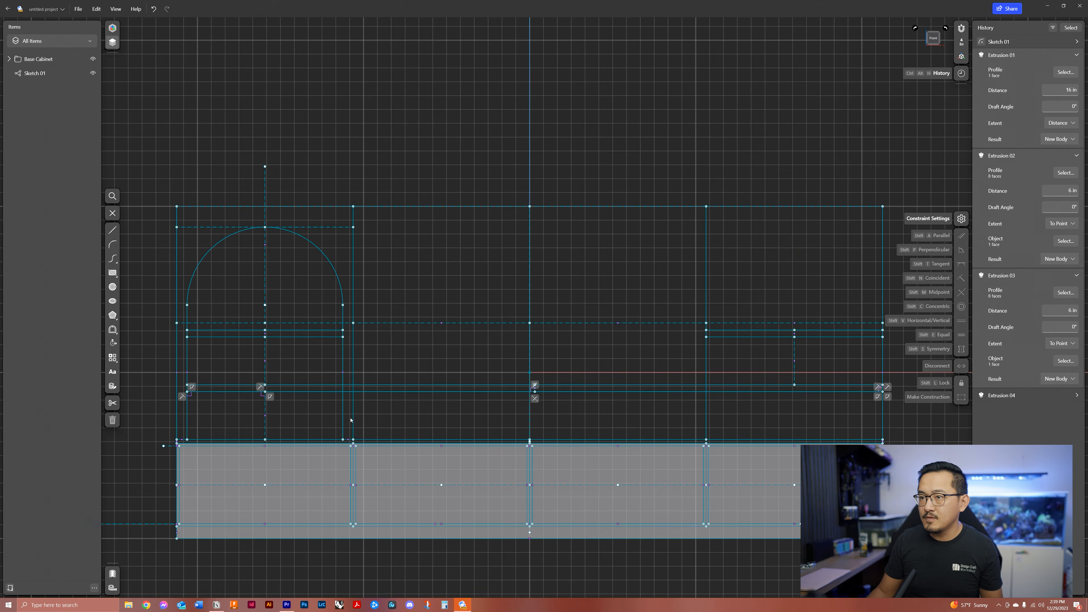
mouse_move(310, 412)
middle_mouse_down()
mouse_move(381, 420)
mouse_move(340, 384)
middle_mouse_up()
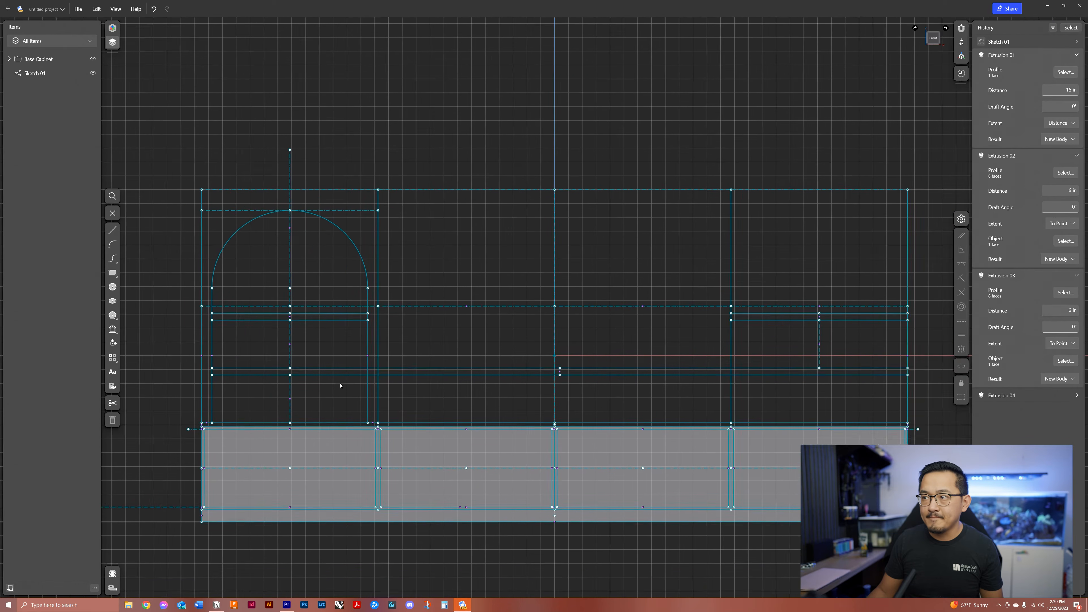
Step: Try an overall cabinet height of 150 in
scroll(340, 383, "down", 2)
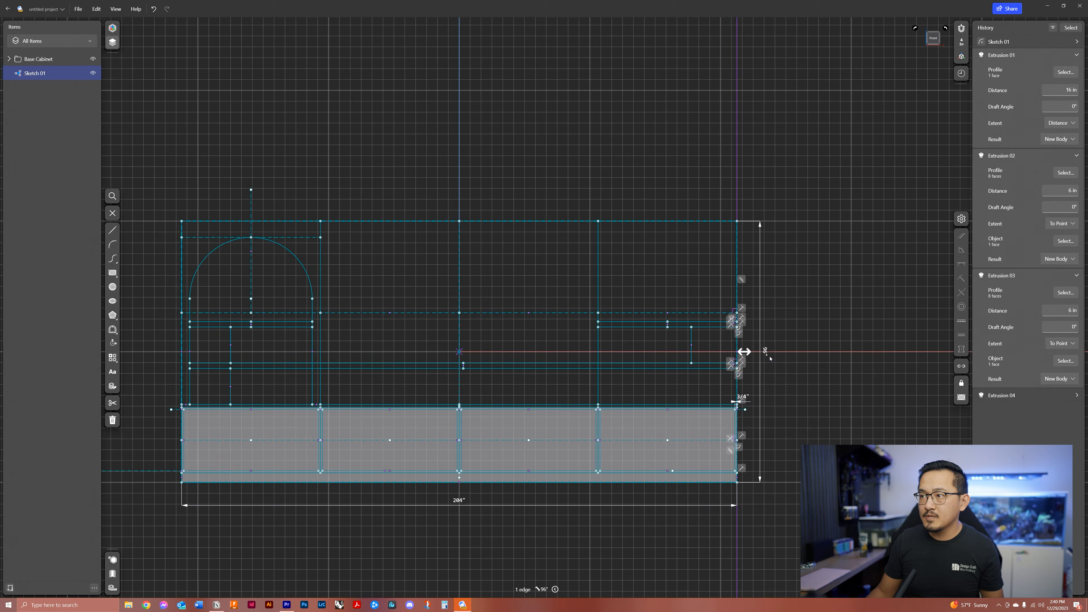
left_click(769, 357)
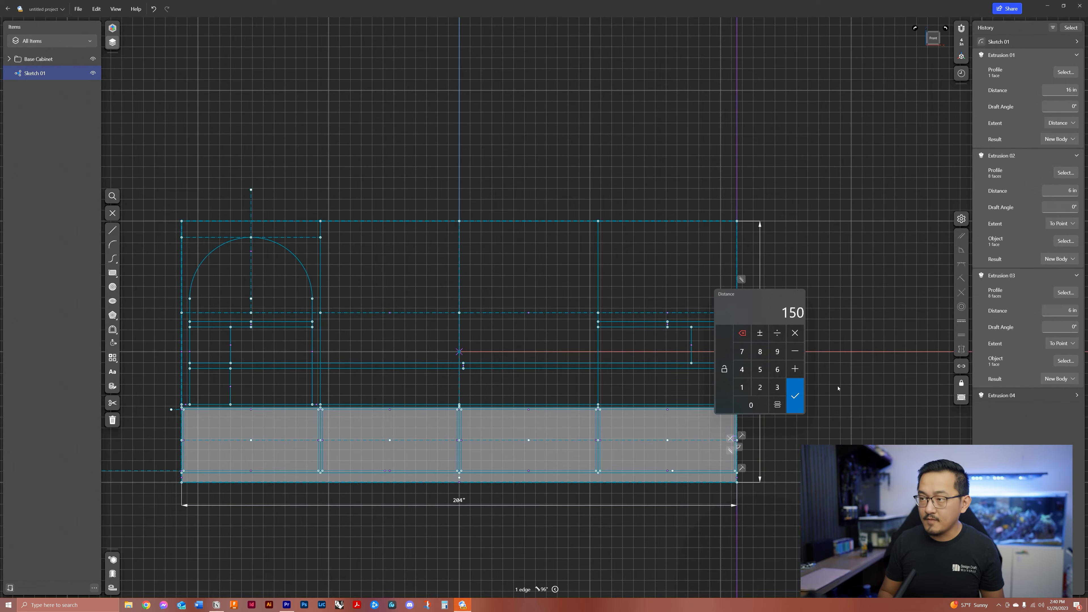
key("Return")
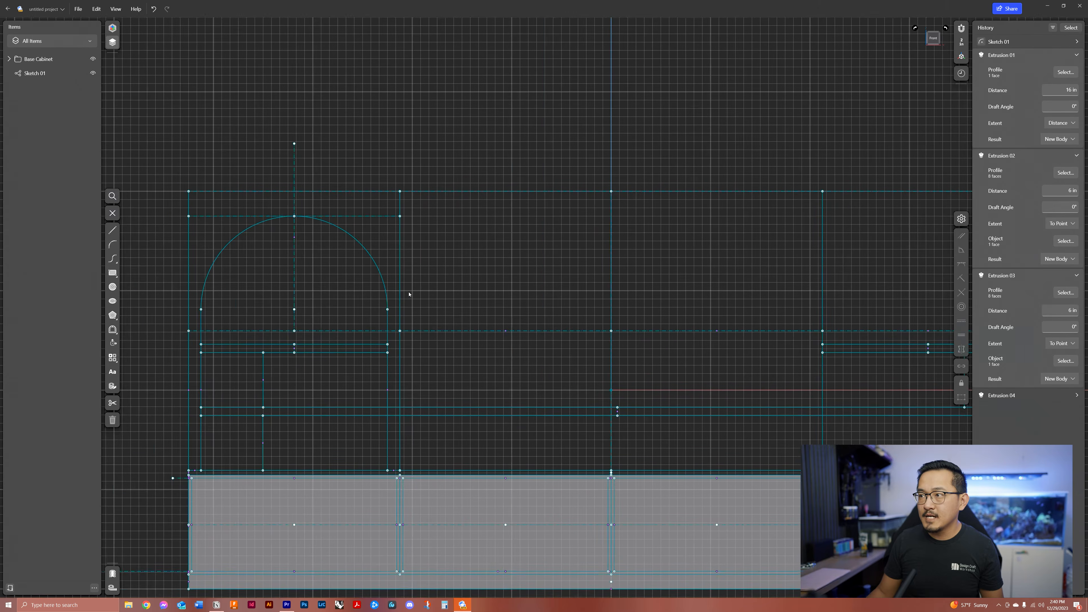
Step: Draw a vertical line about 31 in long in the first bay, from the upper shelf's top line to the dashed line at the arch's top
scroll(352, 292, "down", 2)
mouse_move(410, 294)
middle_mouse_down()
mouse_move(352, 291)
mouse_move(424, 289)
middle_mouse_up()
middle_click_drag(319, 302, 338, 300)
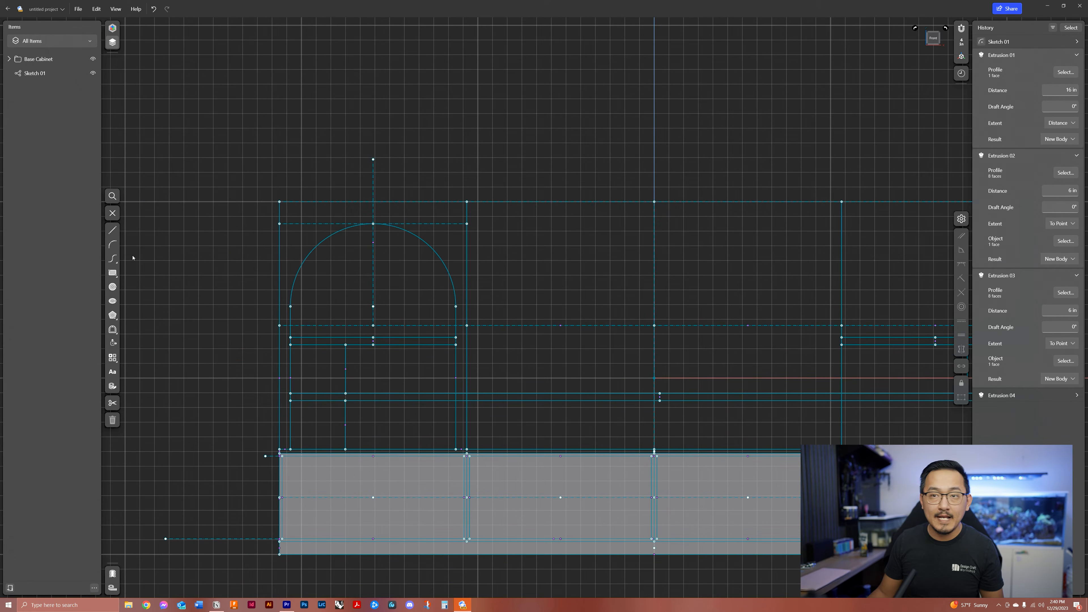
left_click(112, 231)
scroll(307, 340, "up", 2)
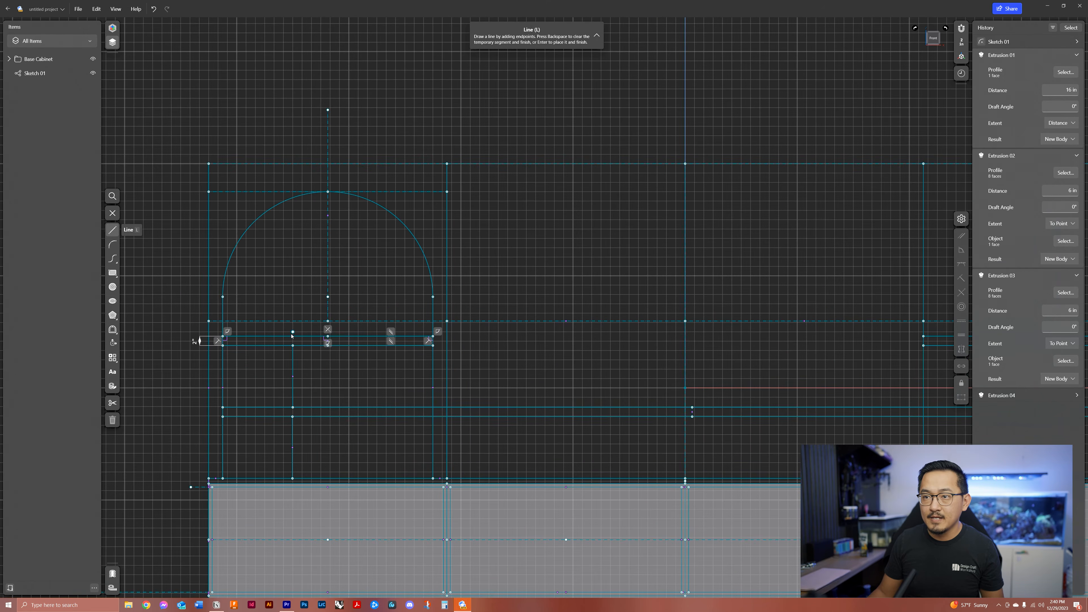
left_click(295, 337)
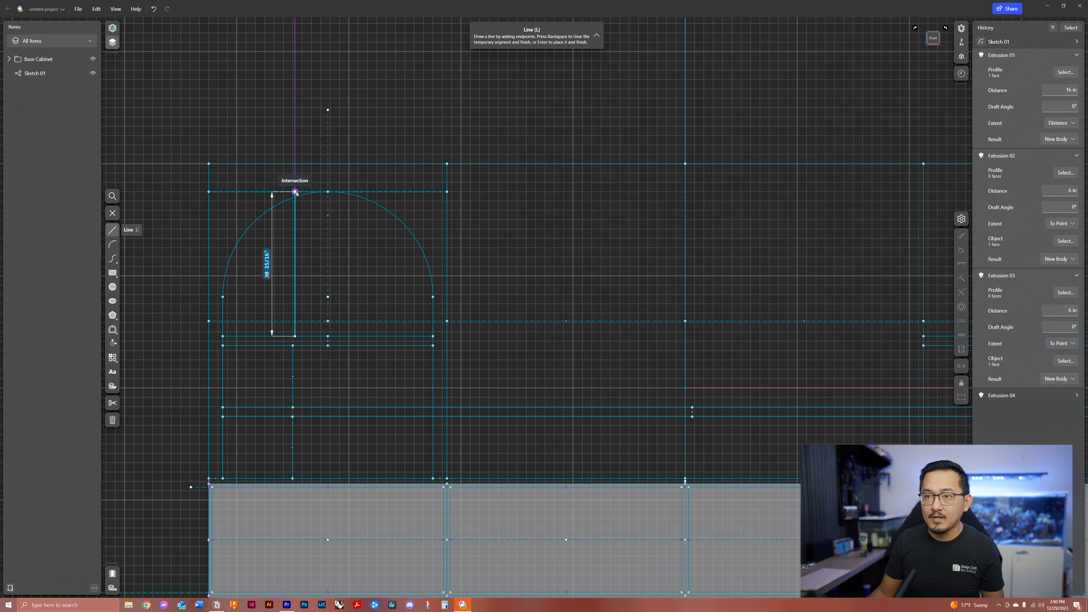
left_click(295, 192)
scroll(305, 281, "down", 1)
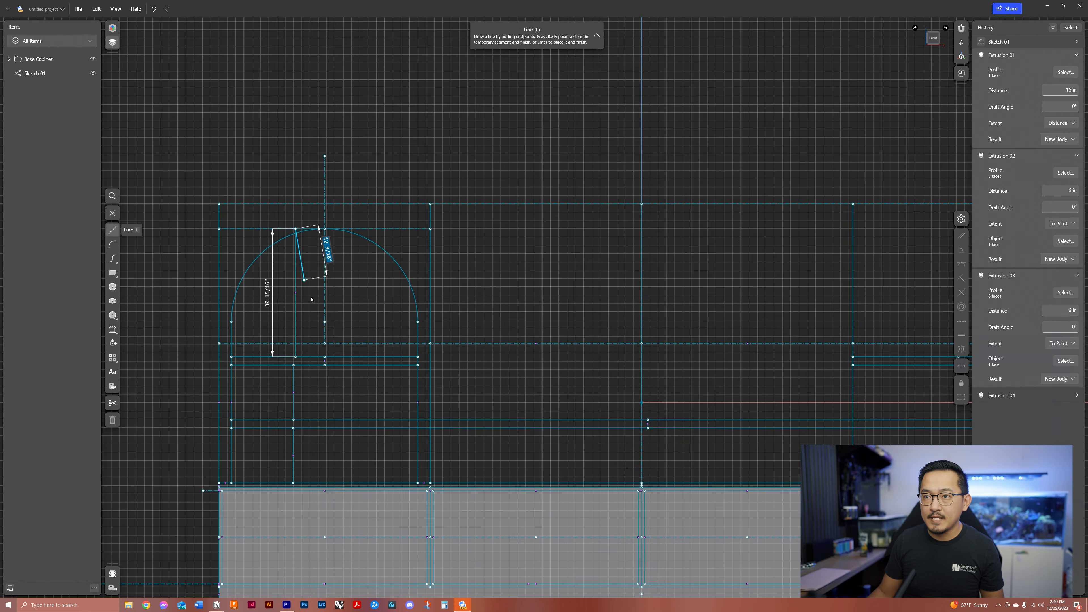
key("Escape")
scroll(338, 314, "down", 1)
middle_click_drag(723, 288, 565, 288)
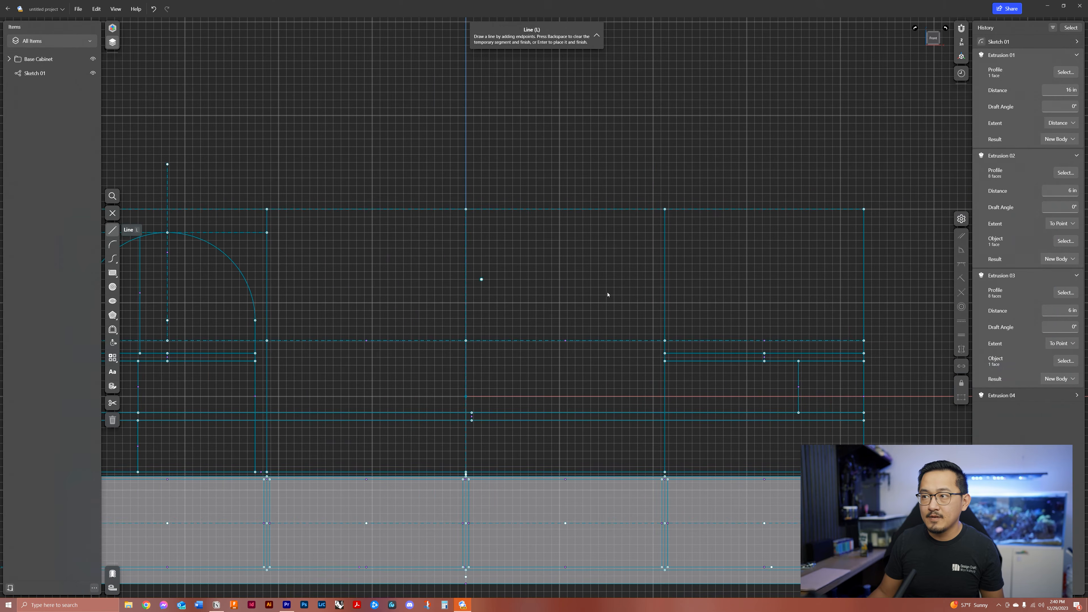
middle_click_drag(489, 286, 651, 293)
mouse_move(290, 294)
middle_mouse_down()
mouse_move(144, 287)
mouse_move(404, 284)
mouse_move(368, 280)
middle_mouse_up()
key("Escape")
Step: Set the length of the vertical line between the upper shelf and the arch's top to 36 in
left_click(413, 286)
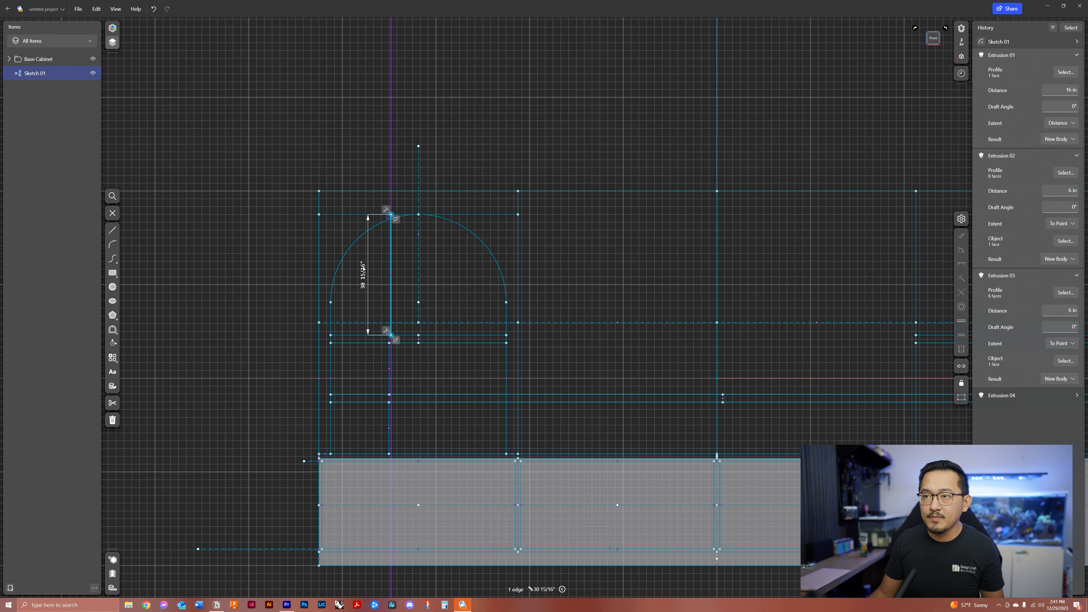
middle_click_drag(409, 285, 399, 282)
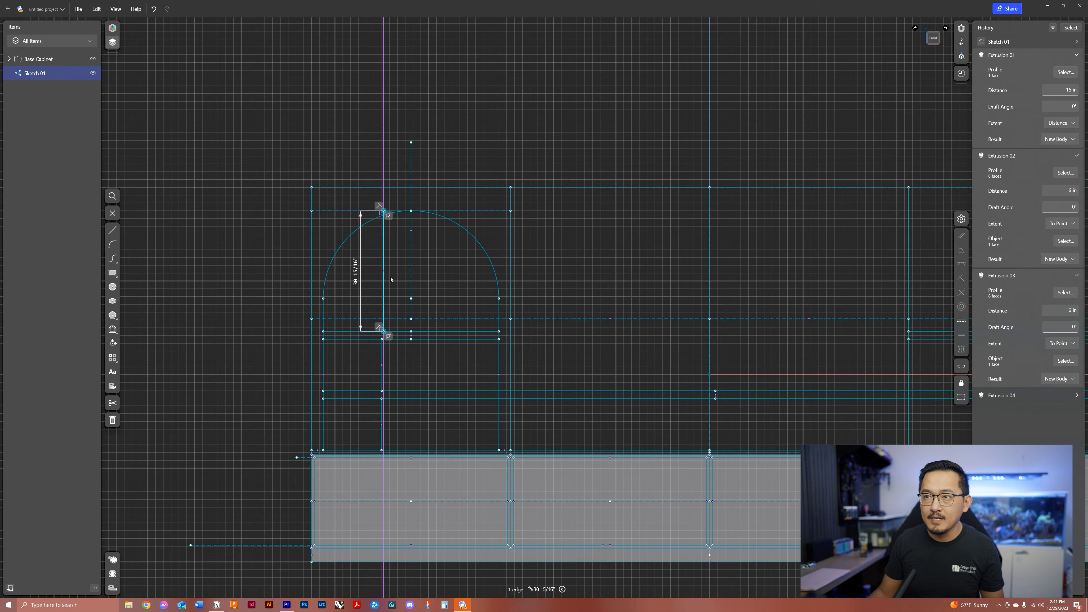
left_click(357, 276)
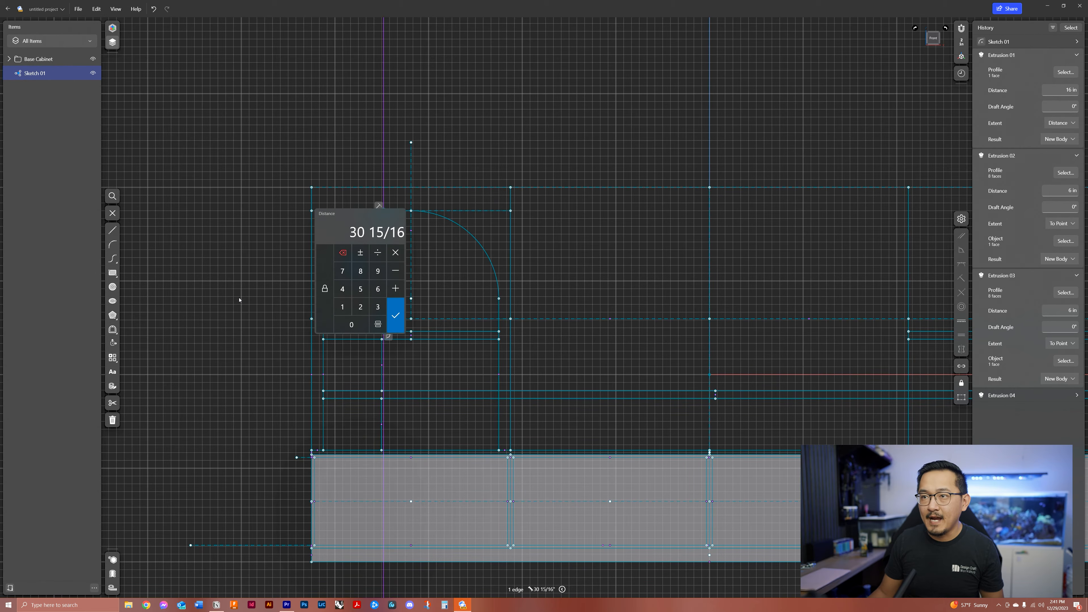
type("3")
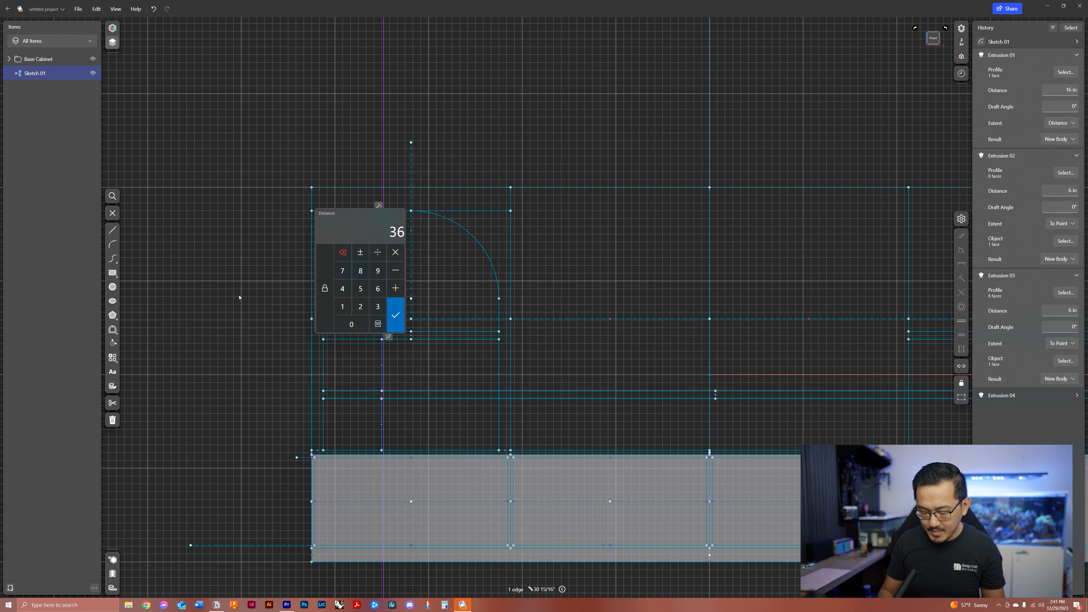
type("6")
key("Return")
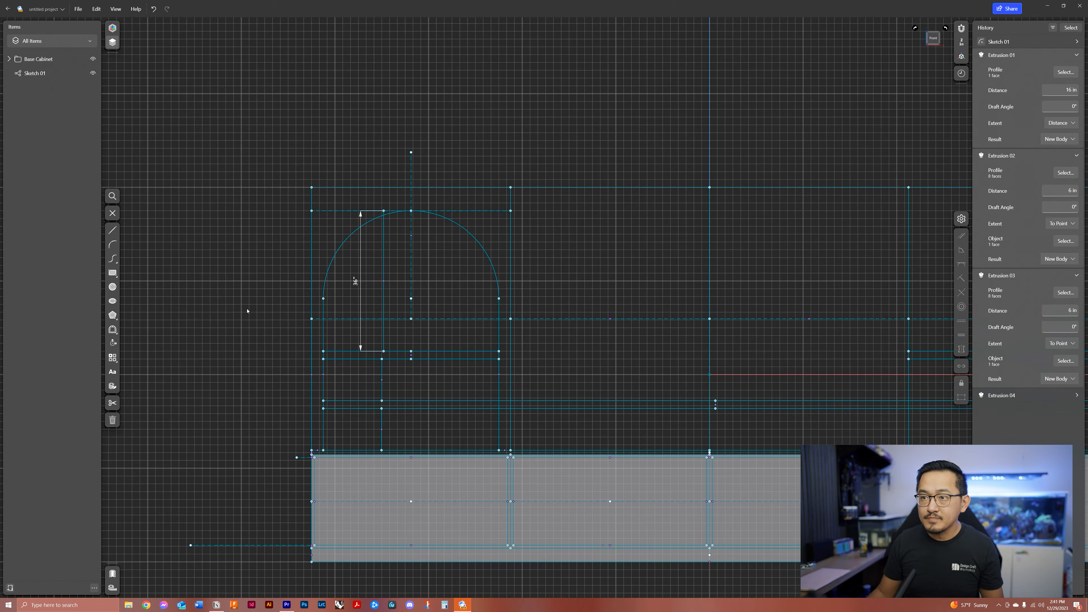
Step: Convert the vertical spacing lines in the first and fourth bays to construction lines
scroll(420, 352, "down", 1)
middle_click_drag(420, 353, 361, 345)
mouse_move(447, 307)
middle_mouse_down()
mouse_move(297, 273)
mouse_move(339, 282)
middle_mouse_up()
left_click(178, 248)
left_click(962, 399)
left_click(891, 389)
middle_click_drag(850, 384, 748, 371)
scroll(748, 371, "down", 1)
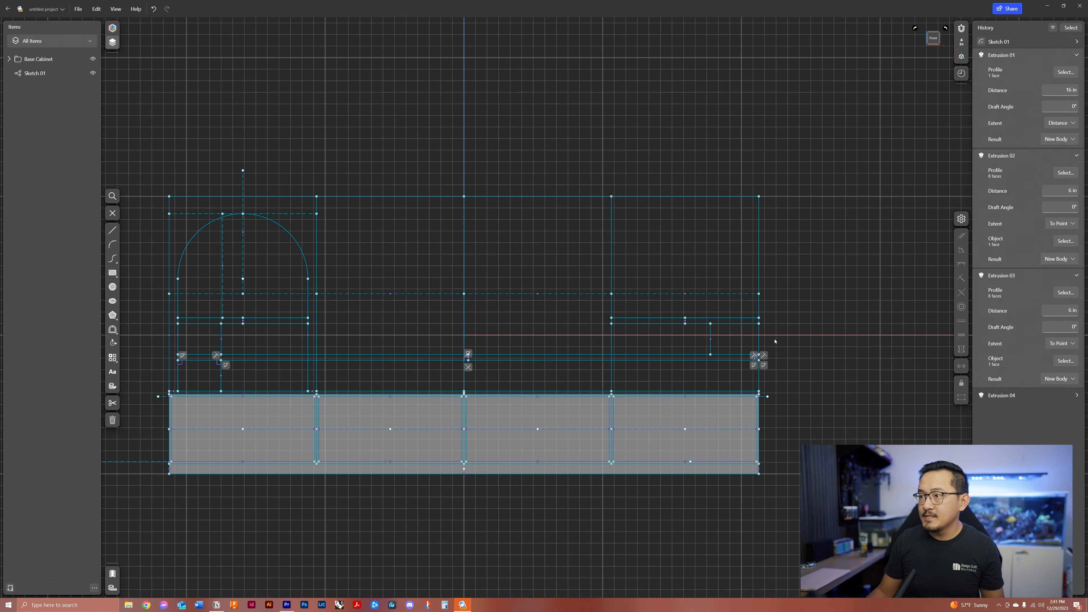
Step: Set the overall cabinet height to 115 in
left_click(789, 333)
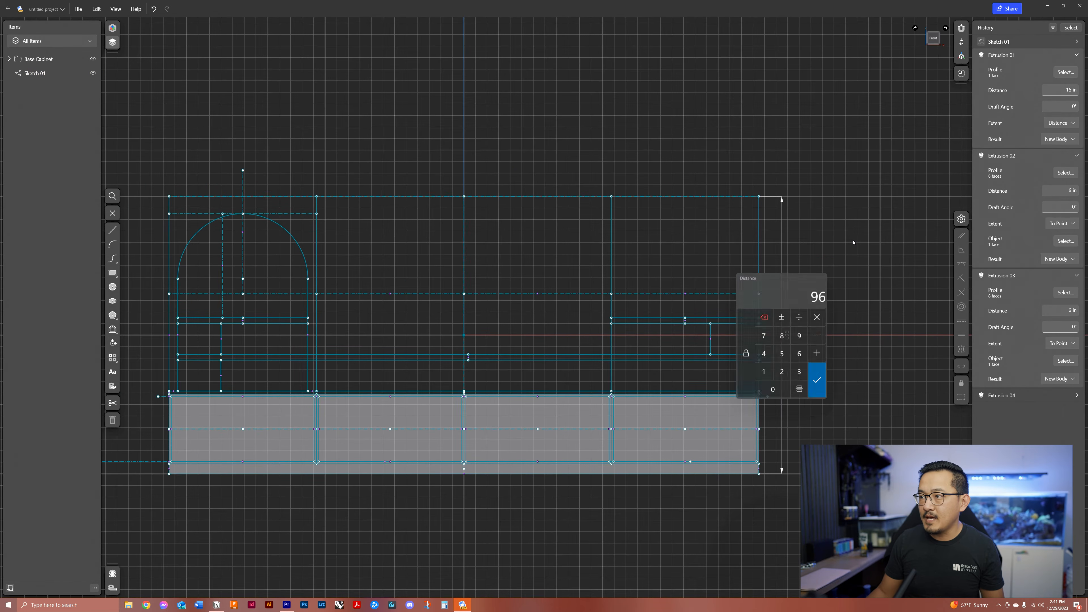
type("115")
key("Return")
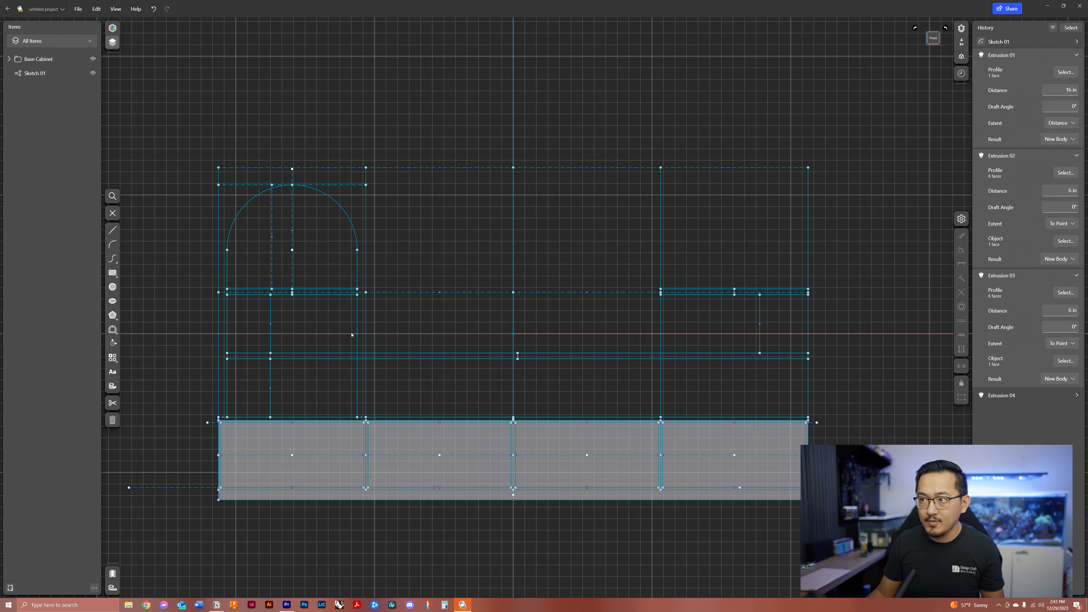
left_click(760, 315)
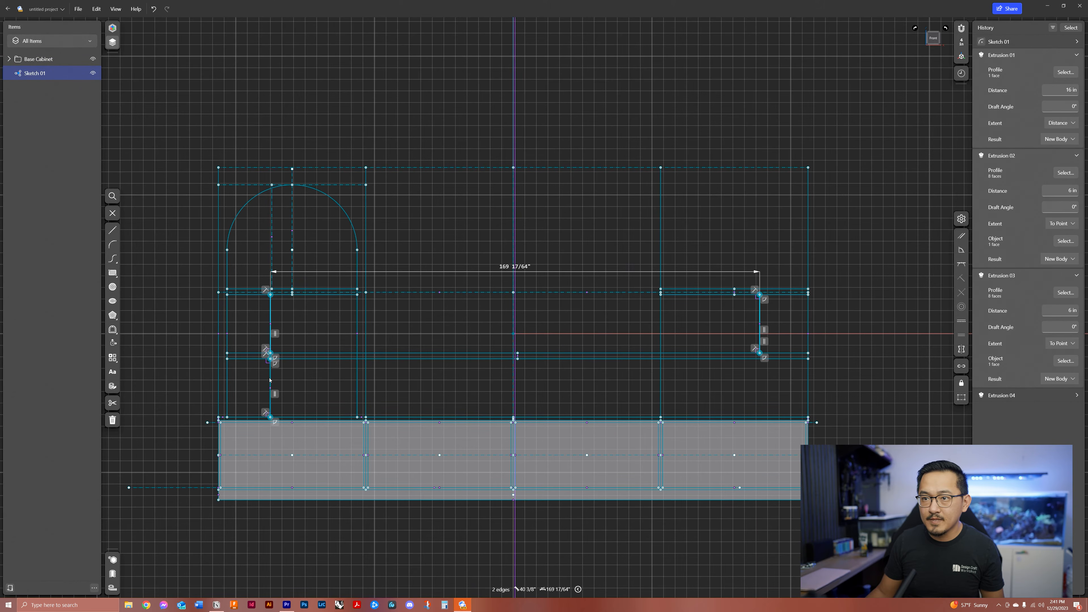
key("Escape")
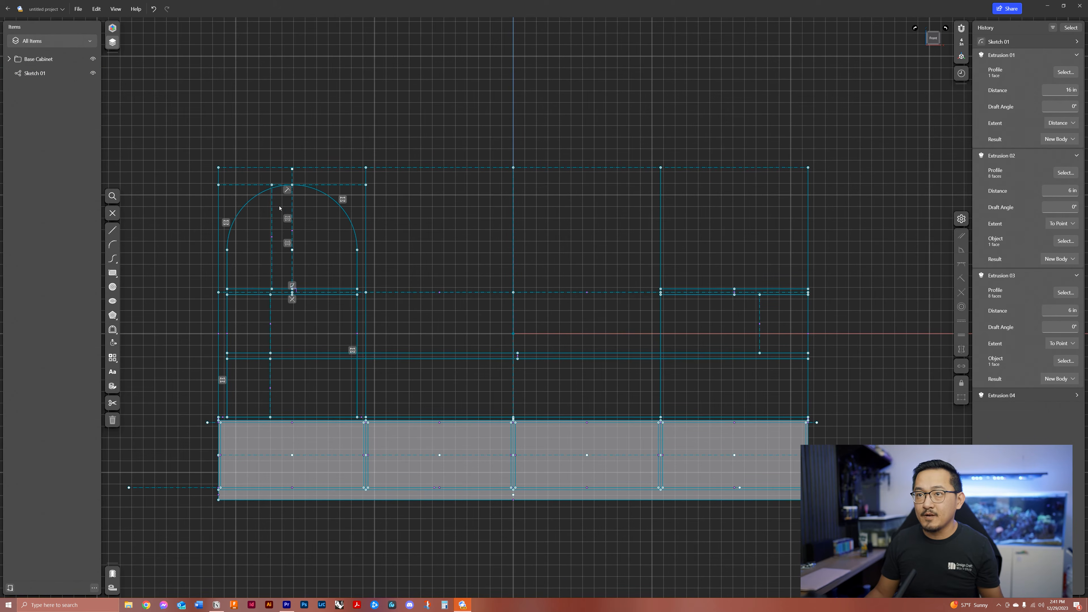
middle_click_drag(279, 211, 300, 222)
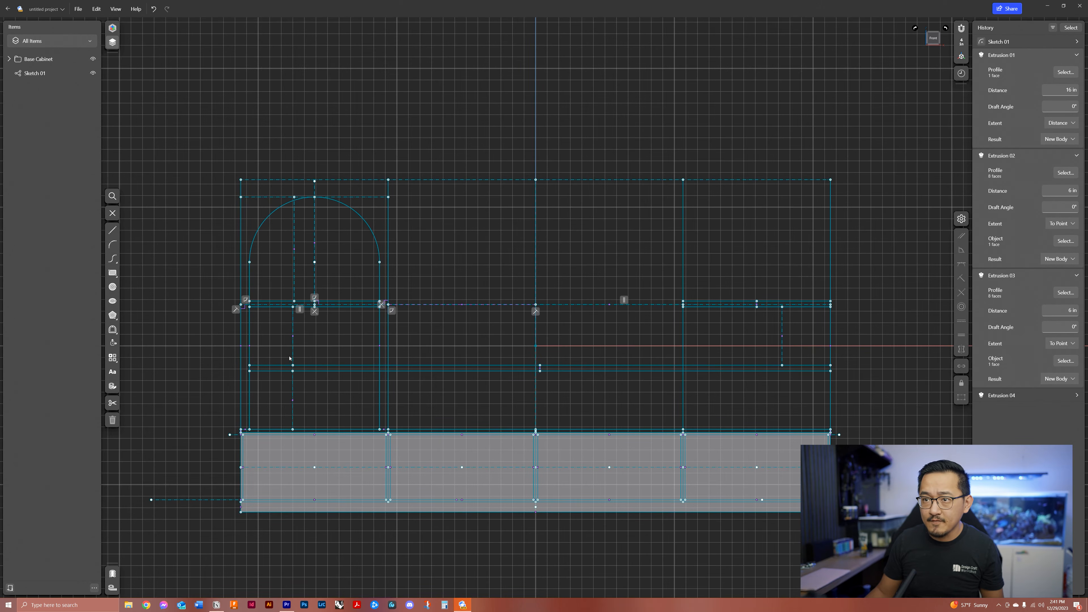
middle_click_drag(322, 343, 328, 355)
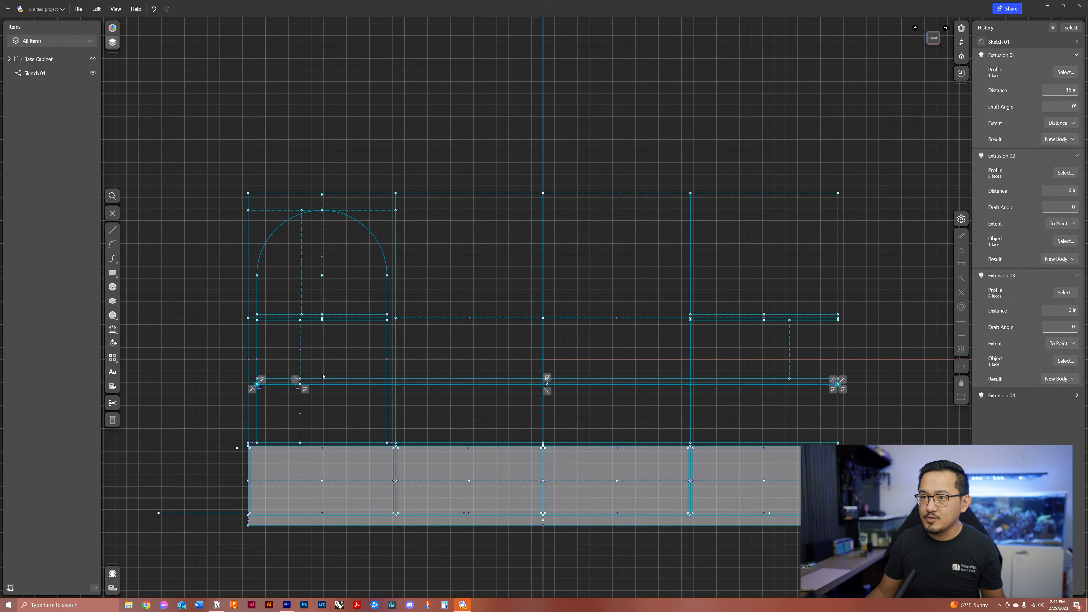
left_click(836, 291)
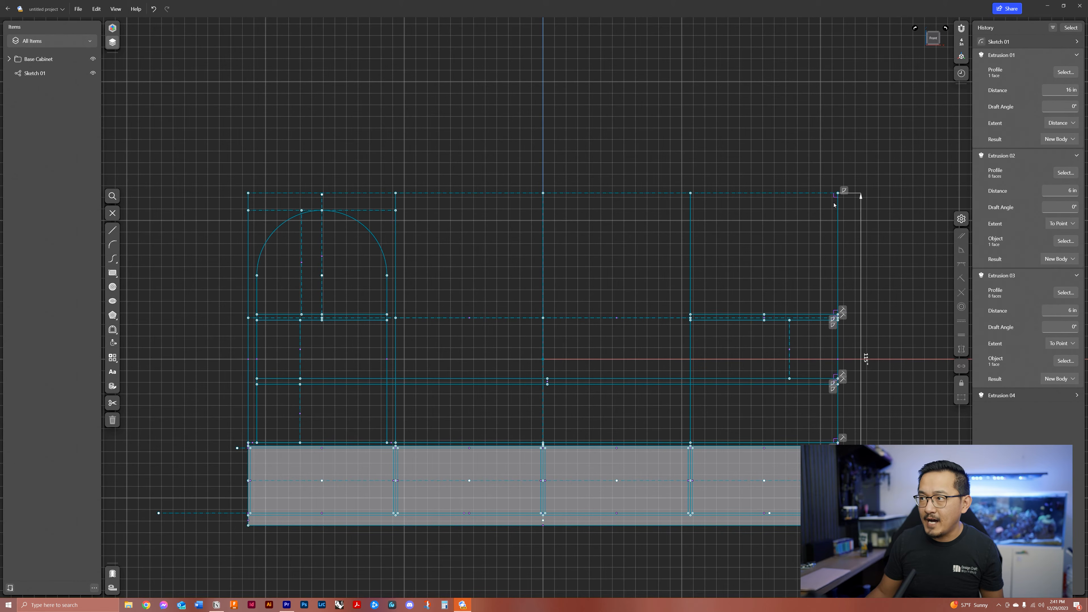
left_click(866, 360)
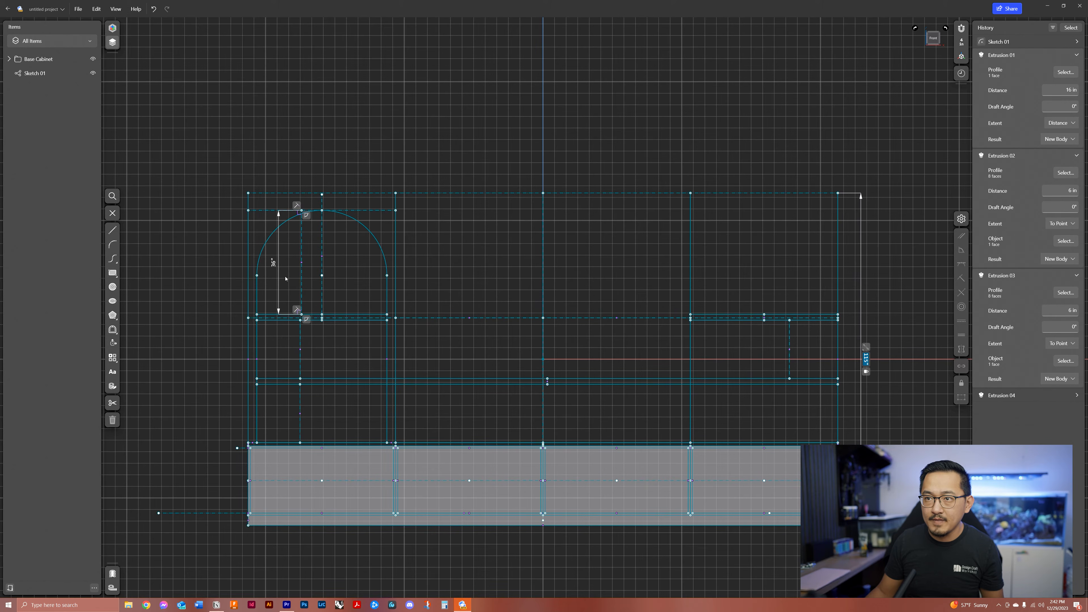
Step: Try a 30 in distance between the upper shelf and the arch's top, and restore it to 36 in
left_click(276, 265)
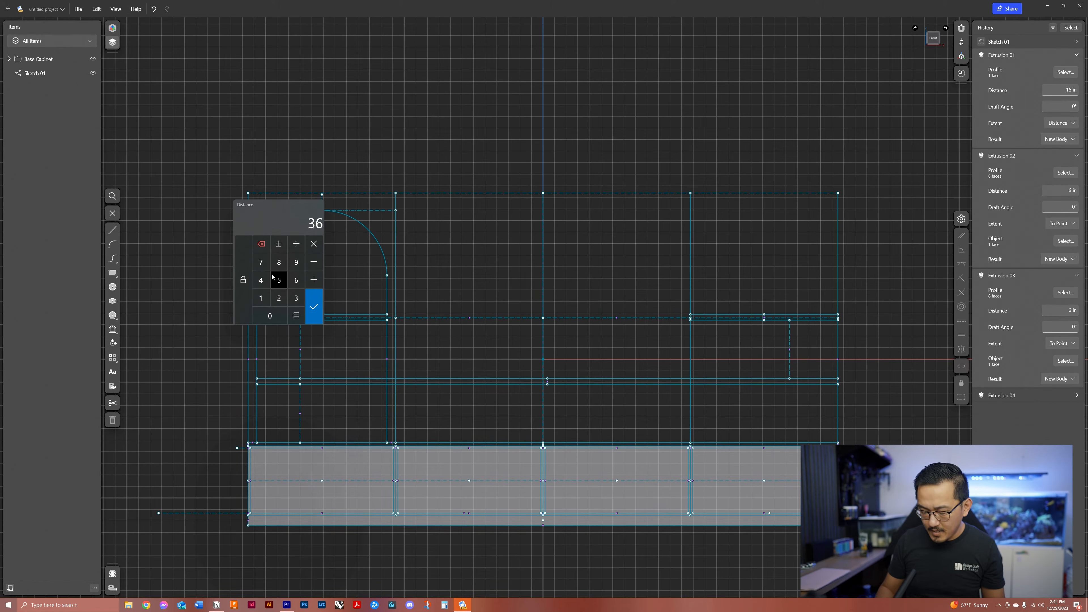
type("30")
key("Return")
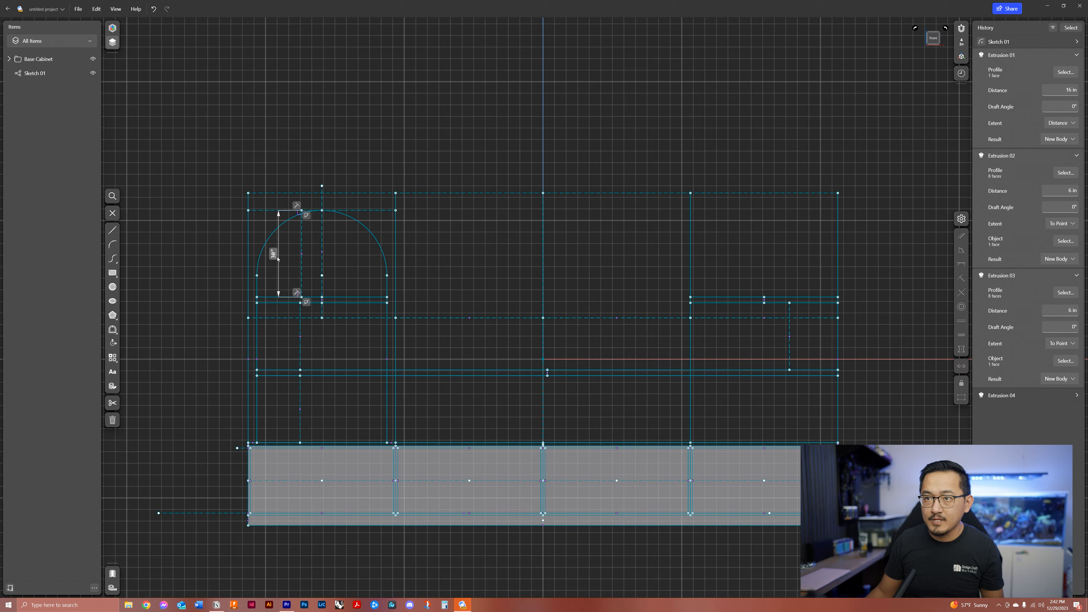
left_click(277, 258)
type("36")
key("Return")
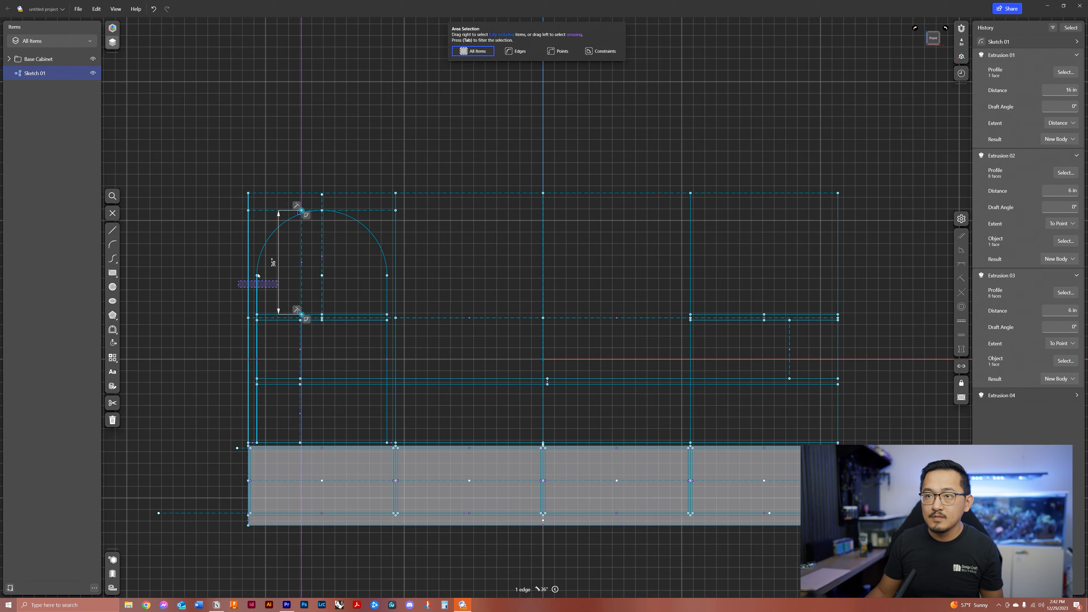
left_click_drag(275, 264, 220, 257)
left_click(427, 392)
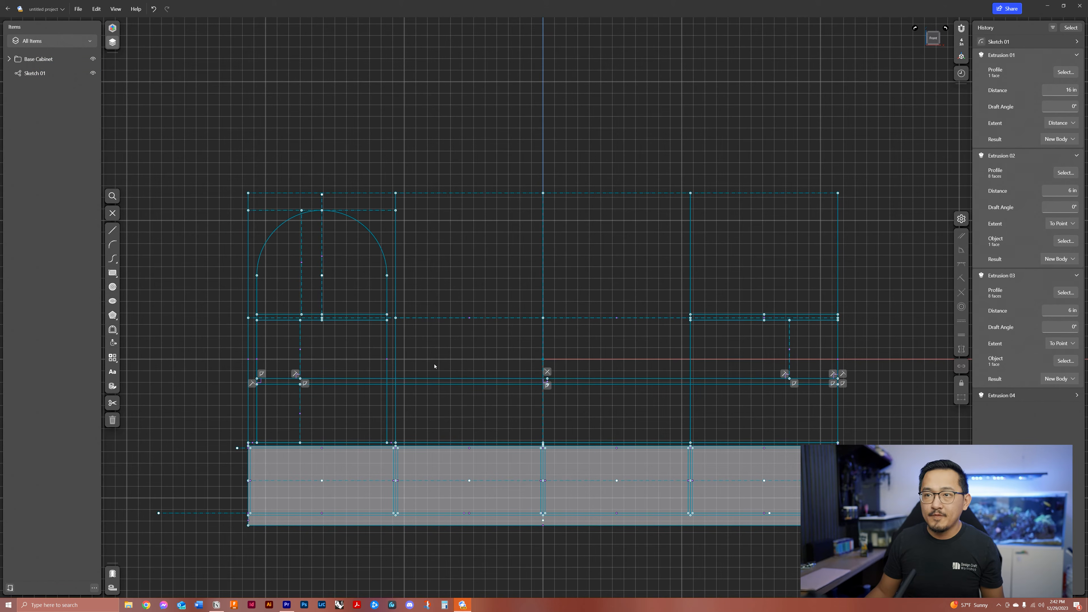
Step: Try an overall cabinet width of 150 in
middle_click_drag(423, 366, 498, 340)
middle_click_drag(588, 539, 489, 384)
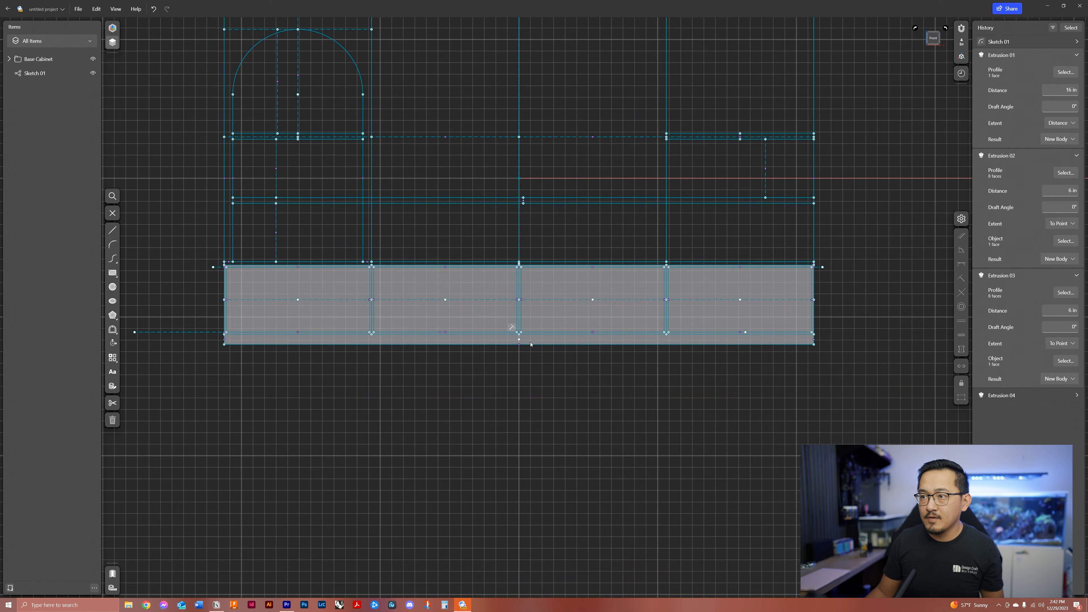
left_click(519, 363)
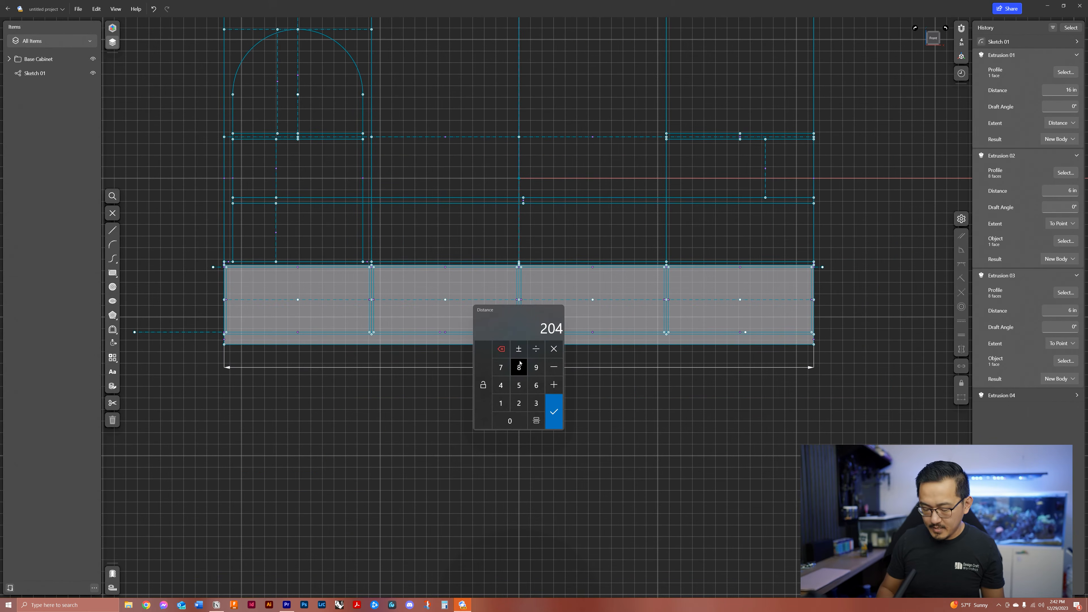
type("150")
key("Return")
middle_click_drag(540, 414, 521, 529)
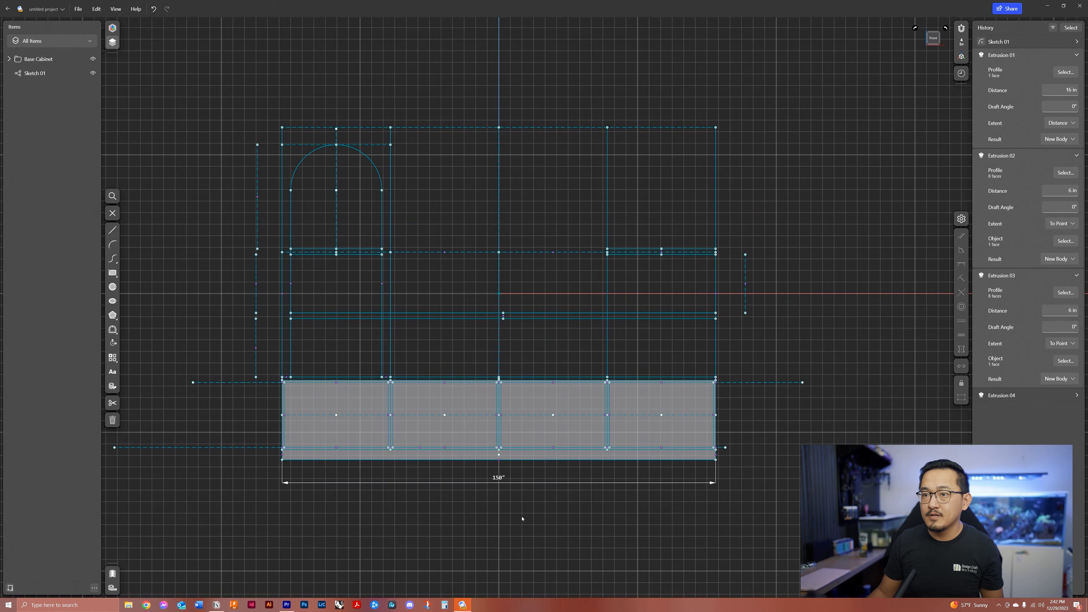
Step: Set the overall cabinet width back to 204 in
left_click(497, 480)
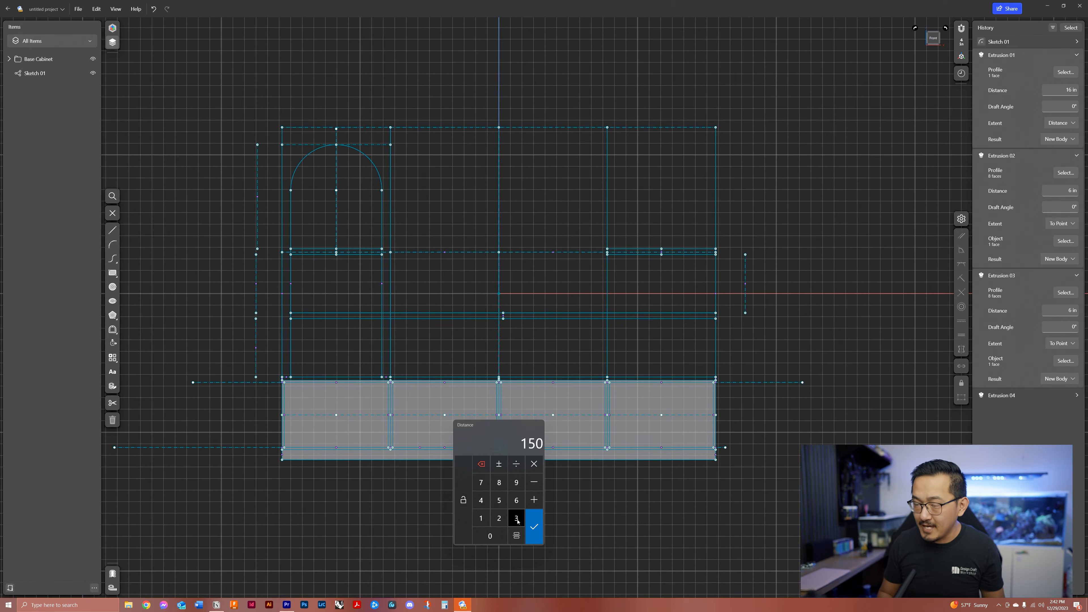
type("043")
key("Return")
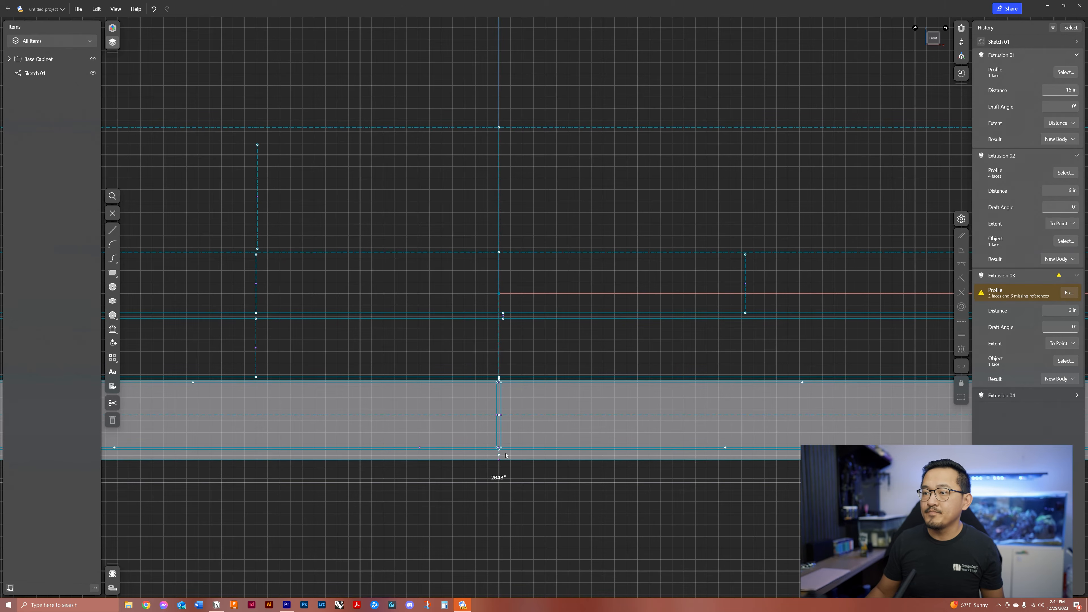
left_click(499, 478)
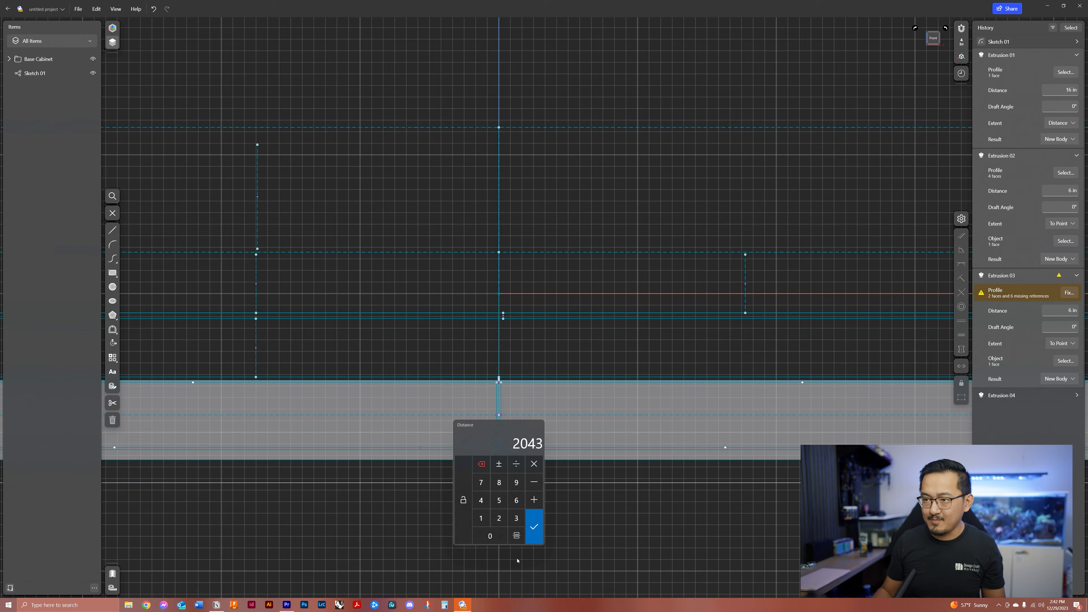
key("BackSpace")
key("Return")
left_click(623, 516)
left_click(670, 455)
mouse_move(486, 280)
middle_mouse_down()
mouse_move(493, 308)
mouse_move(608, 326)
middle_mouse_up()
left_click(575, 322)
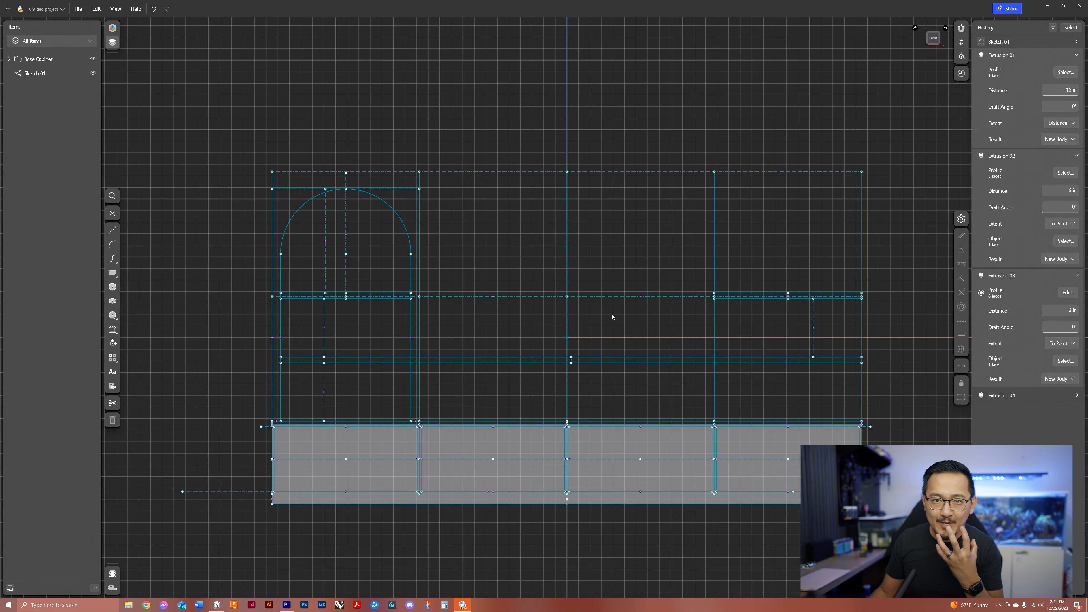
Step: Draw a 204 in horizontal line along the upper cabinet's top edge from corner to corner
middle_click_drag(624, 310, 621, 293)
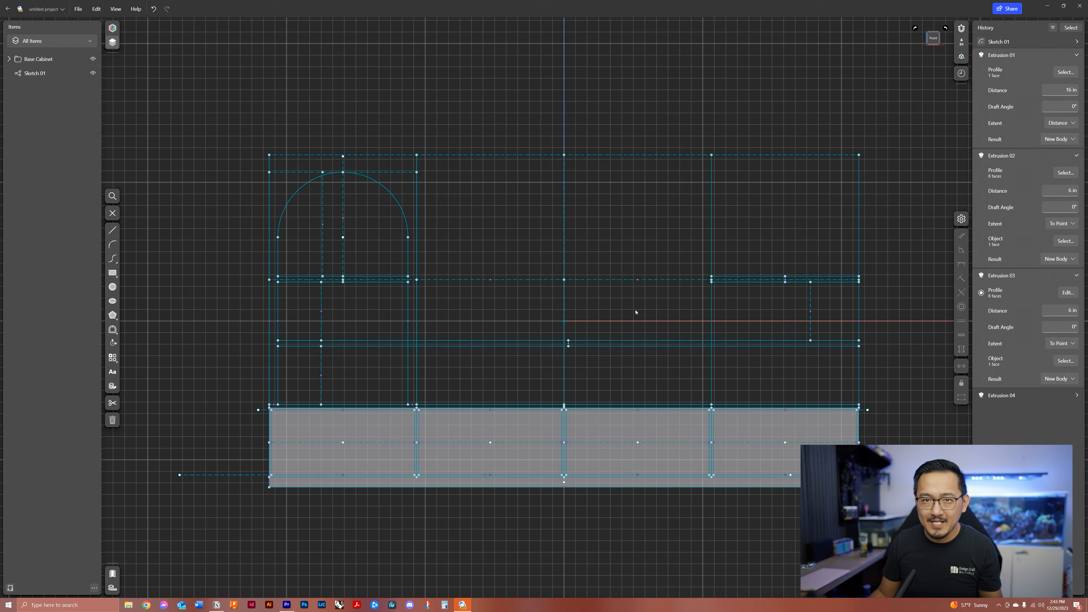
middle_click_drag(499, 252, 524, 260)
left_click(119, 234)
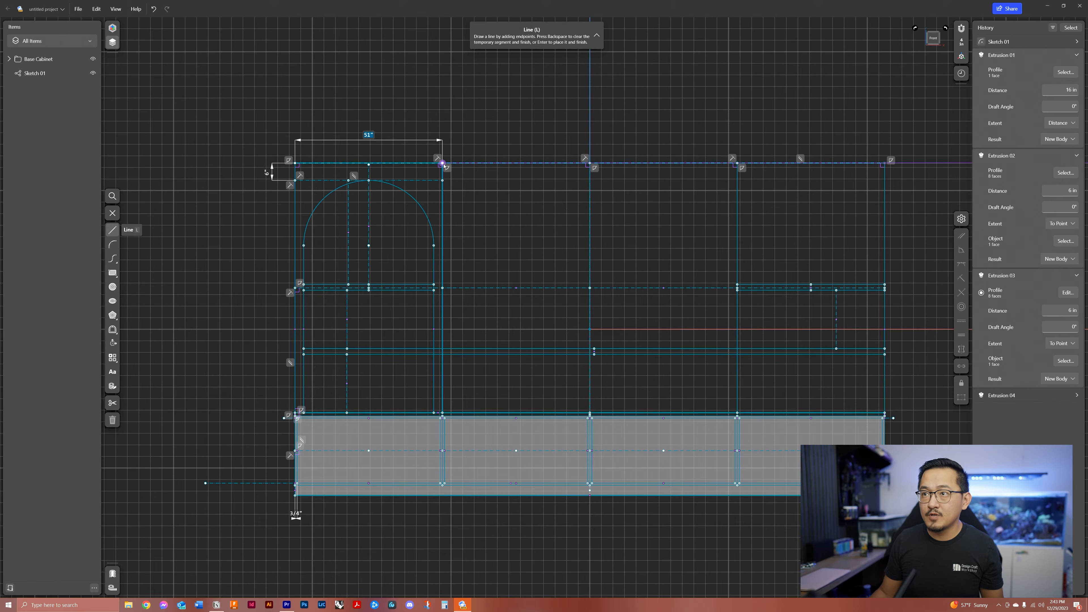
left_click(882, 163)
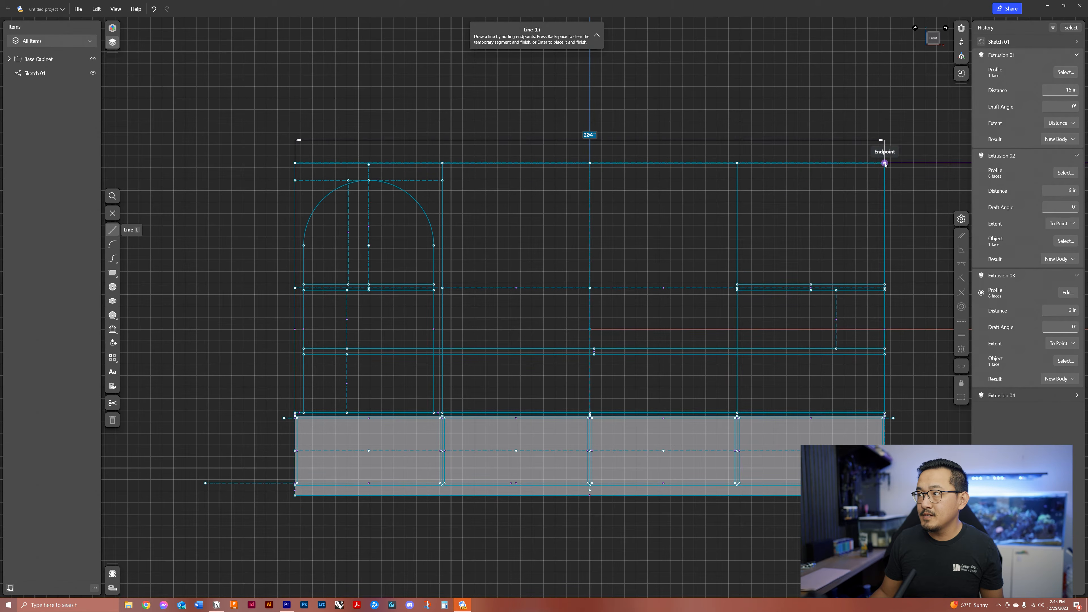
key("BackSpace")
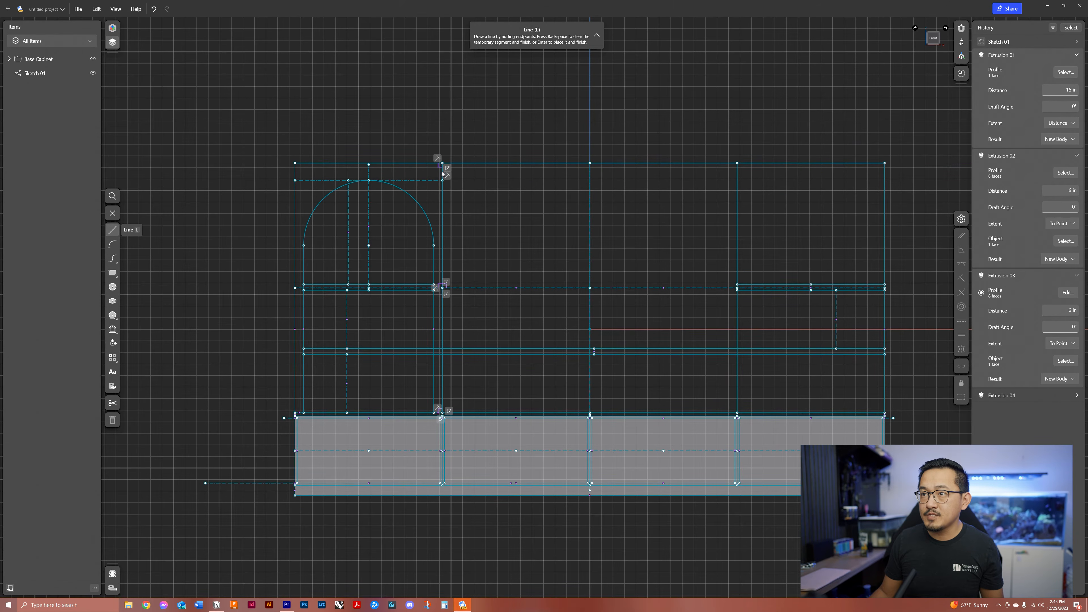
Step: Draw a horizontal line across the second and third bays, about 4 in below the cabinet's top edge
scroll(491, 165, "up", 4)
middle_click_drag(493, 165, 396, 185)
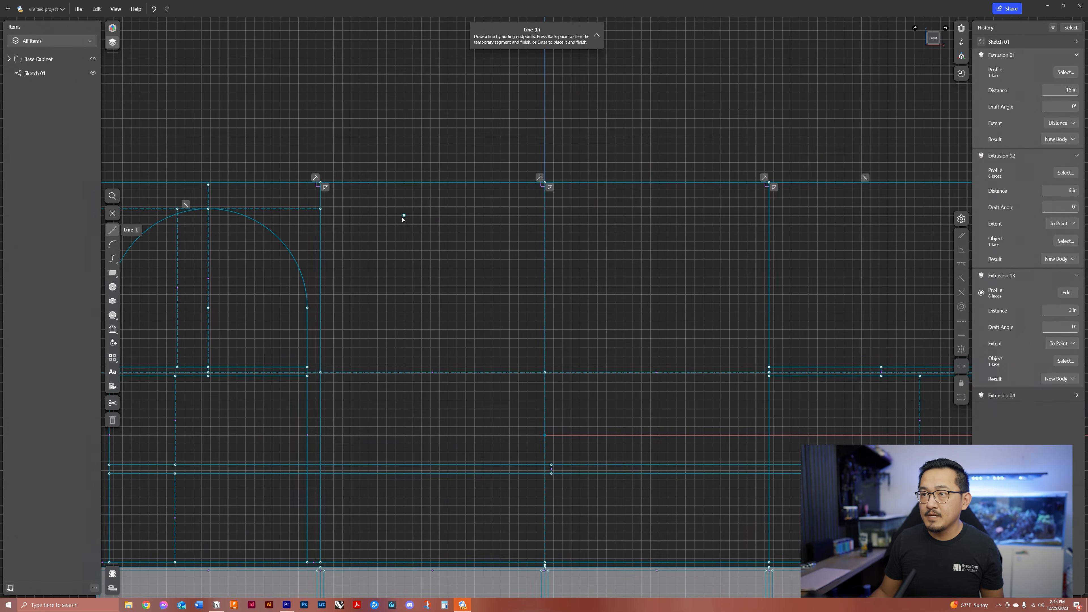
left_click(321, 200)
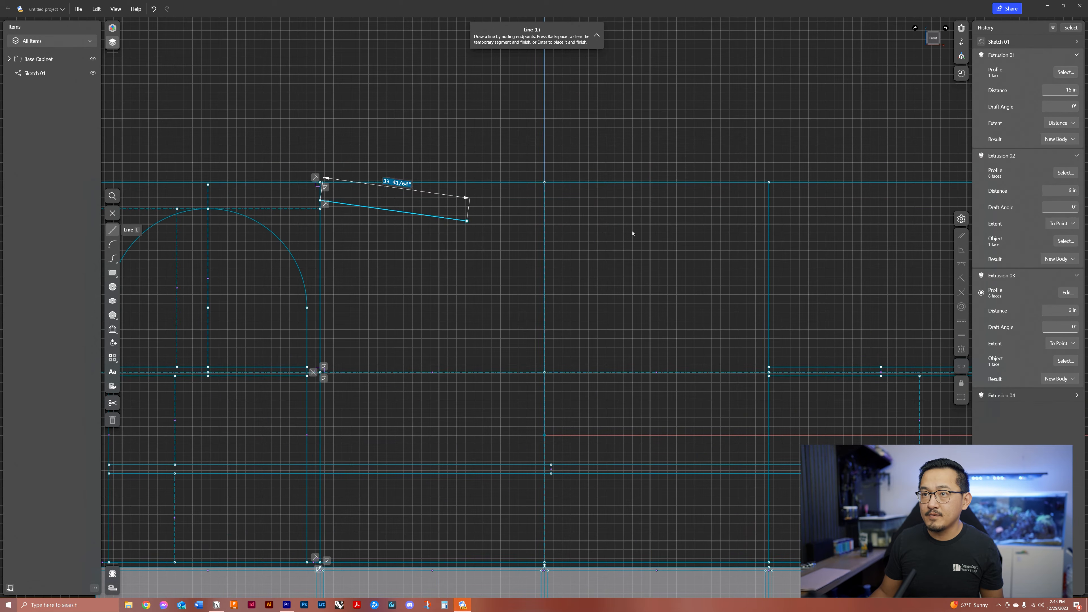
left_click(769, 200)
key("Escape")
key("Escape")
Step: Complete the horizontal rail line from the second bay's outer edge to the third bay's far edge, below the cabinet's top edge
left_click(686, 201)
left_click(686, 183)
scroll(404, 207, "down", 4)
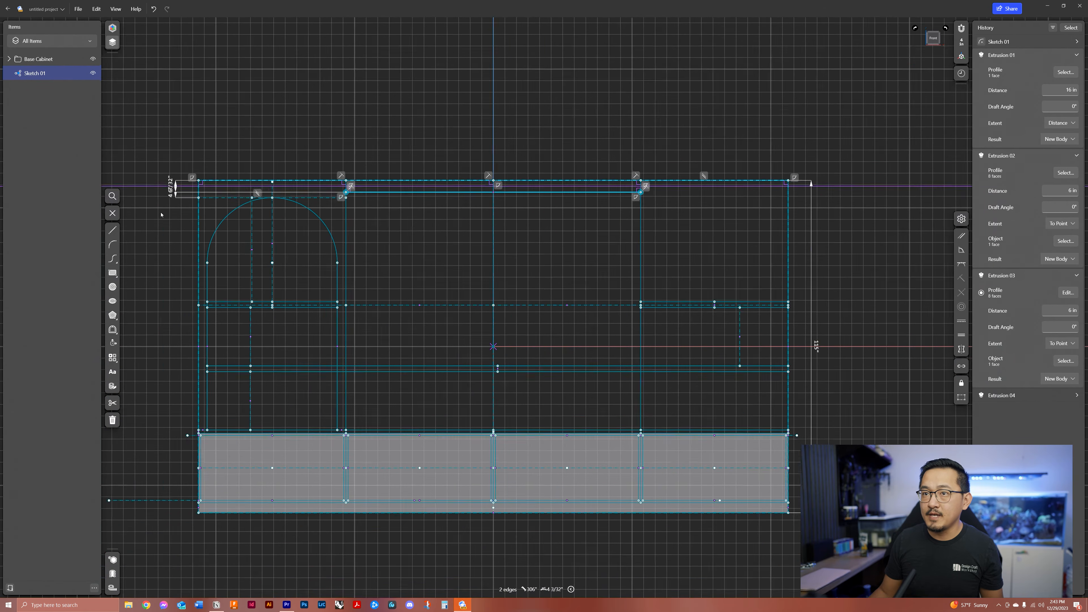
Step: Set the rail line's distance below the cabinet's top edge to 3 in
scroll(153, 184, "up", 1)
left_click(155, 180)
type("6")
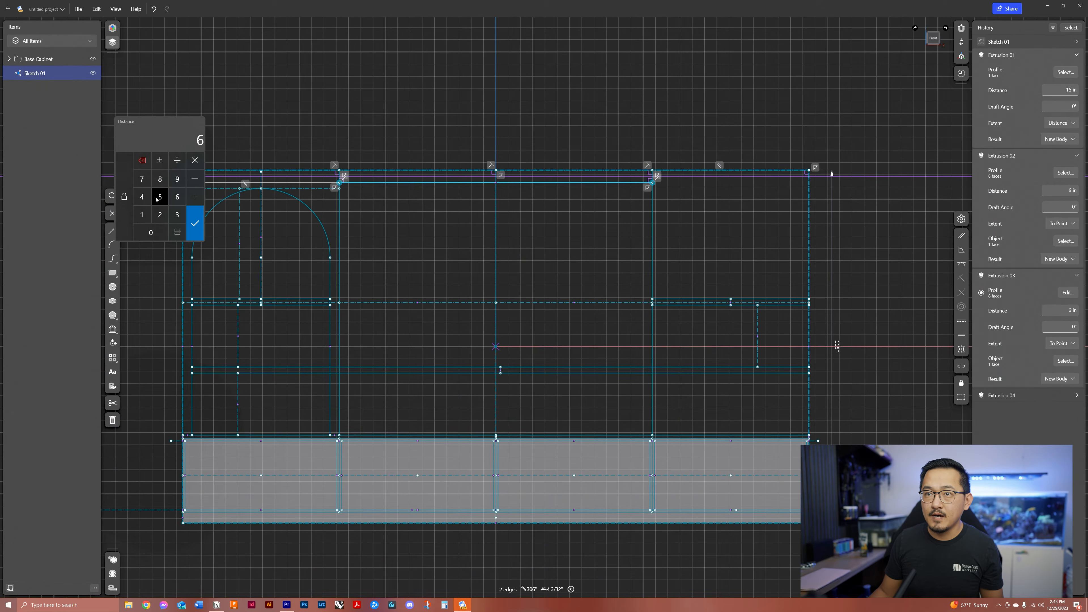
left_click(147, 201)
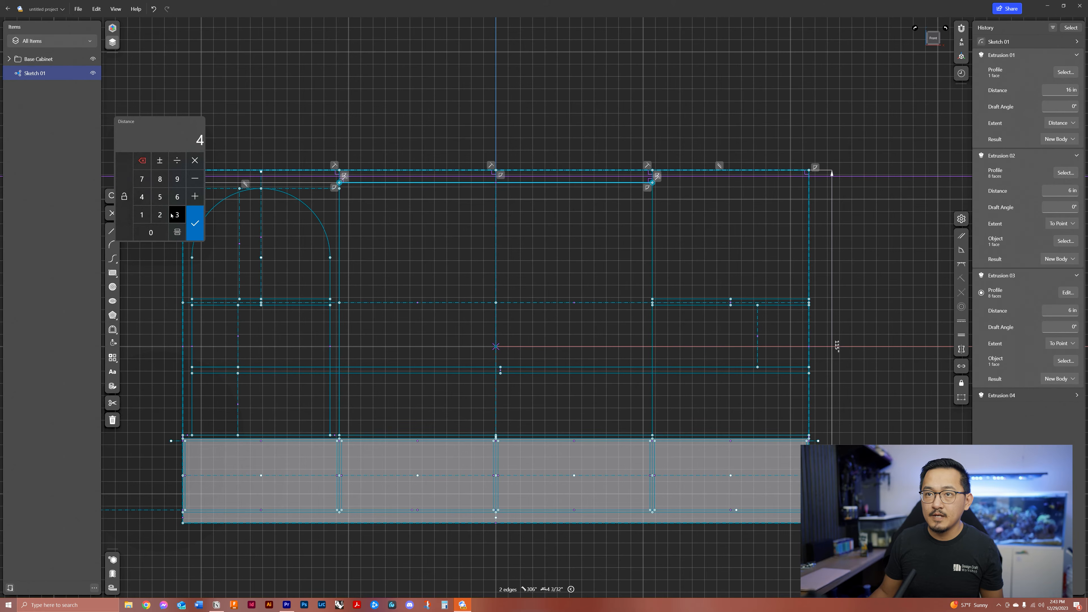
left_click(142, 161)
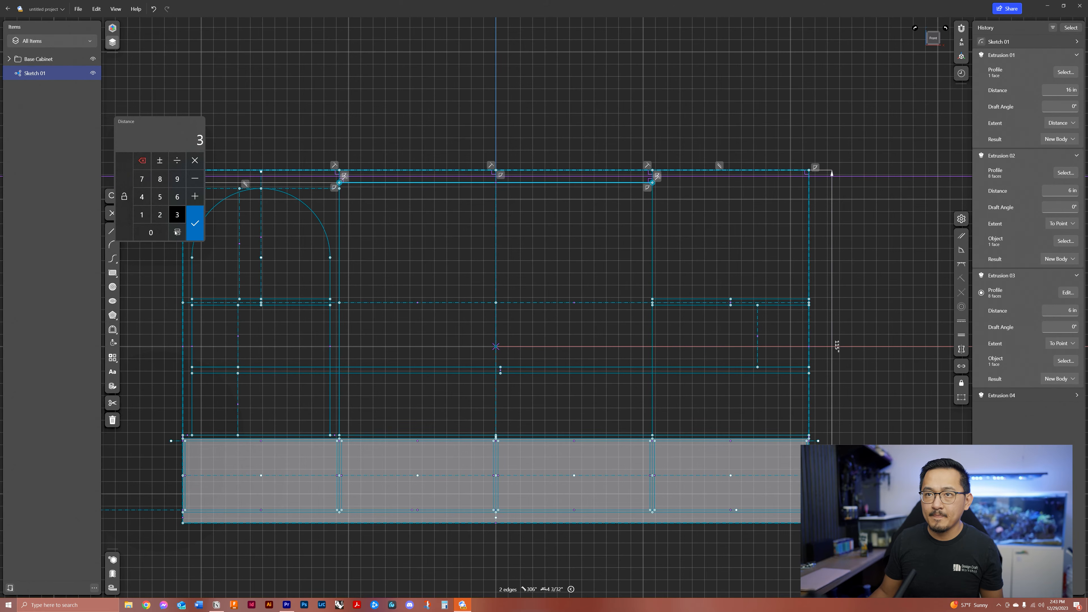
key("Return")
scroll(154, 179, "up", 5)
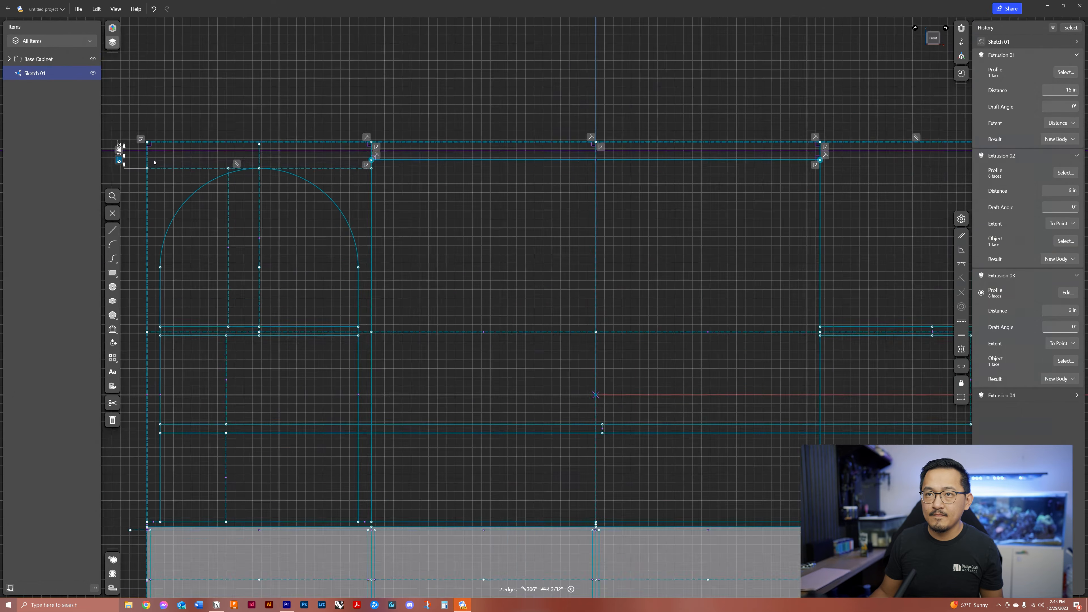
Step: Set the distance between the cabinet's top edge and the rail line to 3 1/2 in
left_click_drag(269, 256, 725, 271)
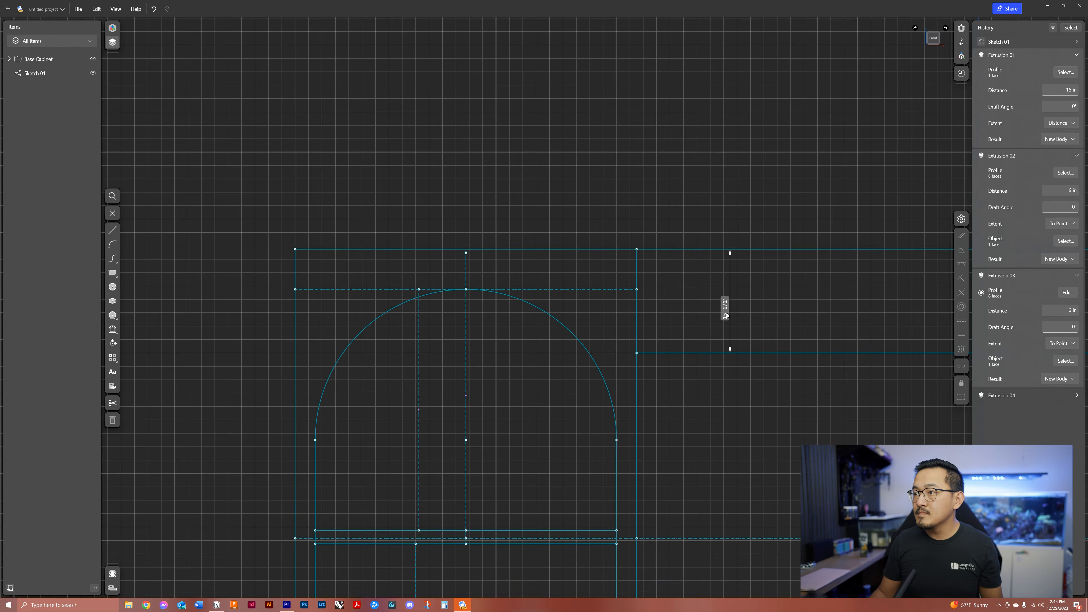
left_click(727, 315)
type("3 1/2")
key("Return")
middle_click_drag(762, 381, 523, 377)
scroll(712, 373, "down", 1)
mouse_move(726, 361)
middle_mouse_down()
mouse_move(530, 328)
mouse_move(584, 315)
middle_mouse_up()
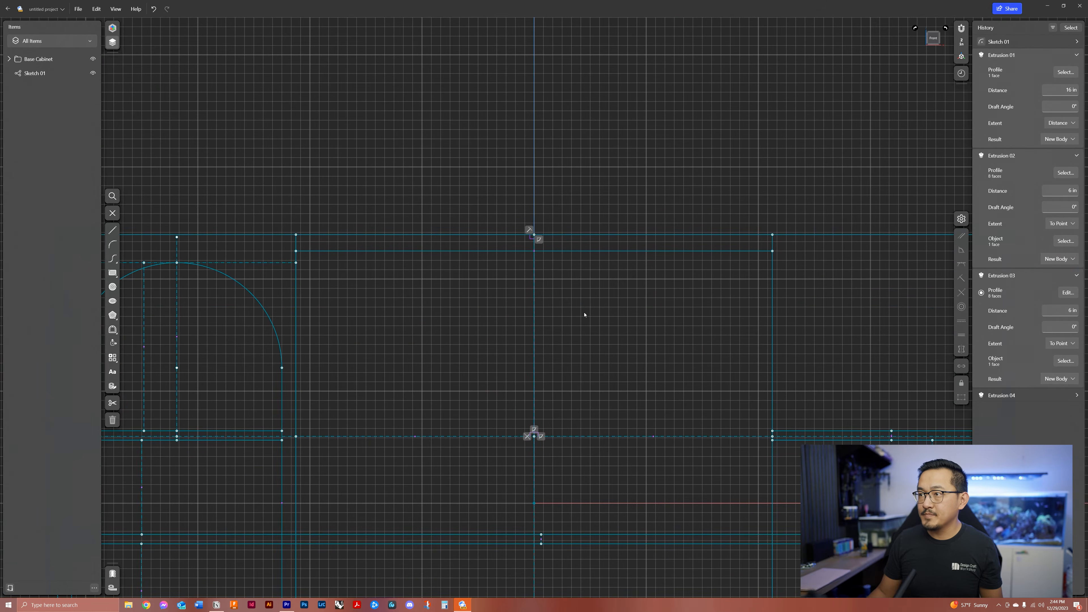
middle_click_drag(357, 243, 370, 189)
middle_click_drag(578, 291, 583, 197)
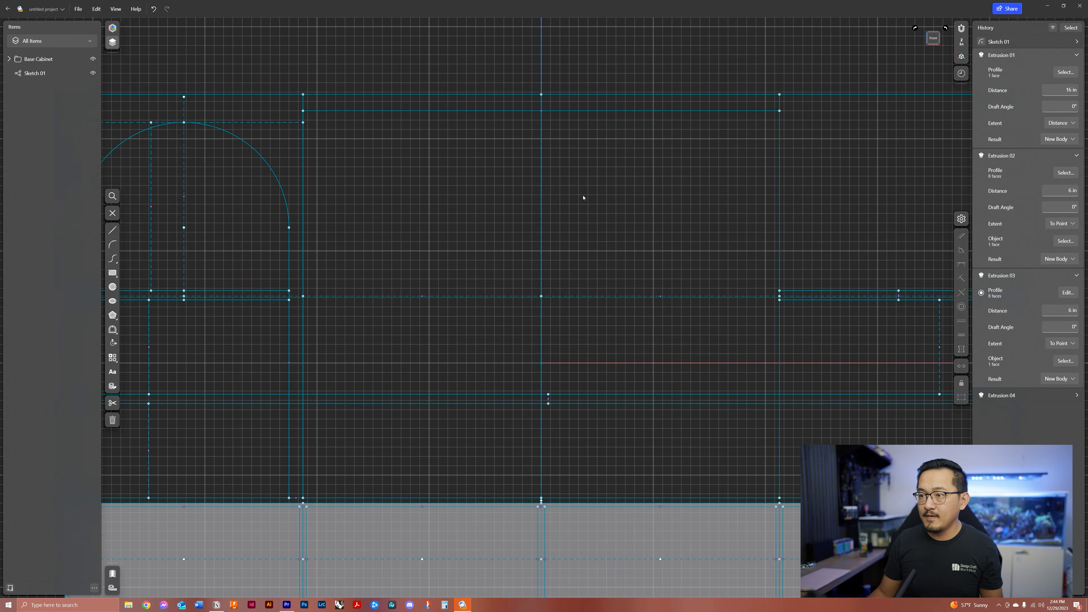
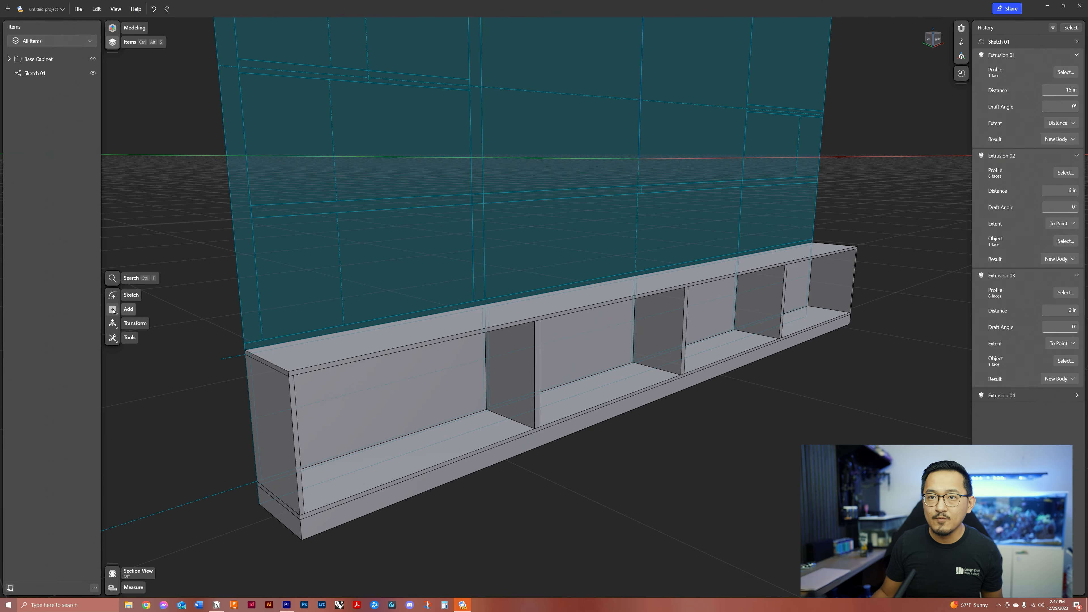
Step: Add a construction plane offset 30 in outward from the base cabinet's front face
left_click(113, 309)
left_click(128, 324)
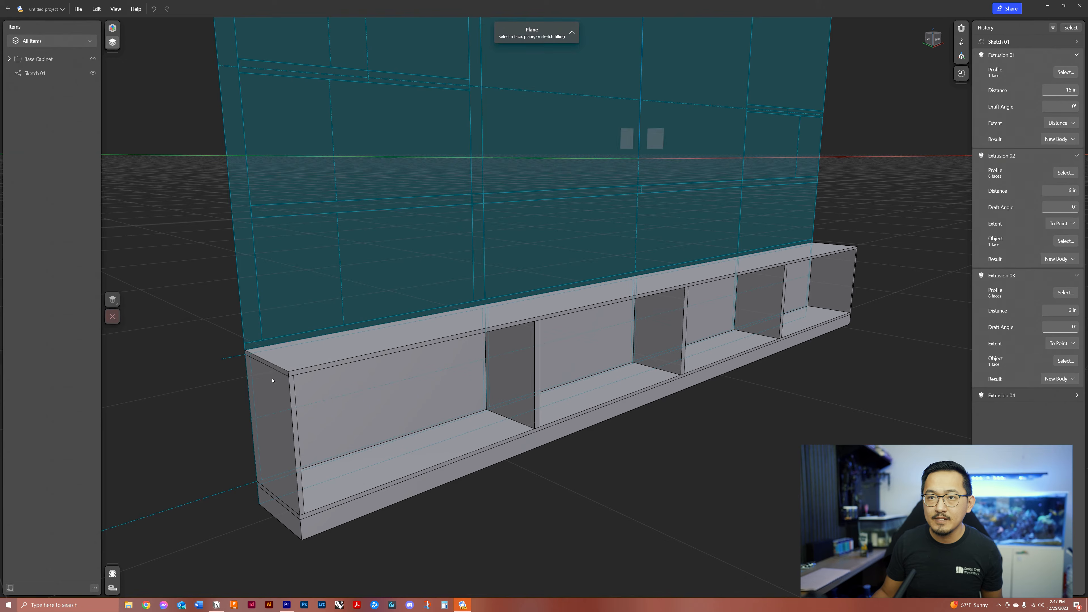
scroll(283, 374, "up", 3)
left_click(295, 376)
middle_click_drag(417, 413, 381, 285)
right_click_drag(381, 285, 394, 306)
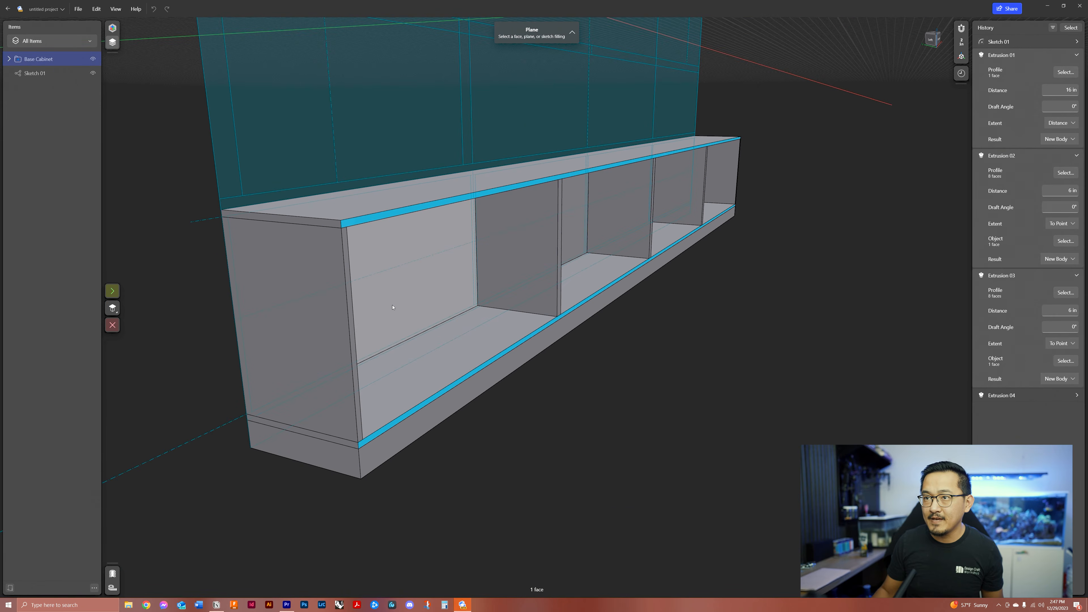
left_click(393, 307)
left_click_drag(661, 210, 810, 215)
scroll(830, 320, "up", 3)
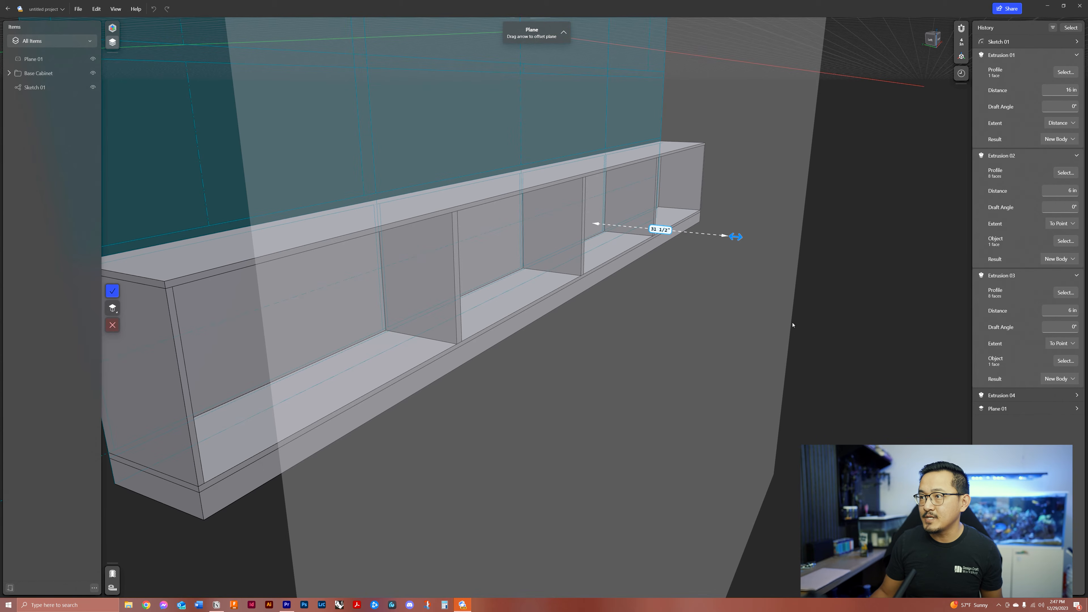
type("30")
key("Return")
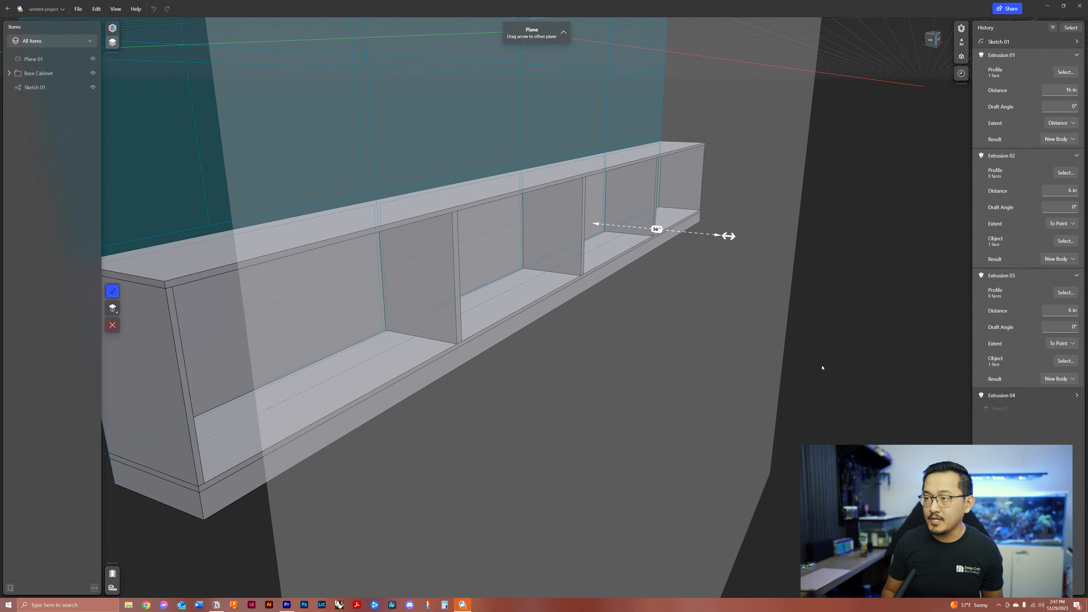
left_click(112, 291)
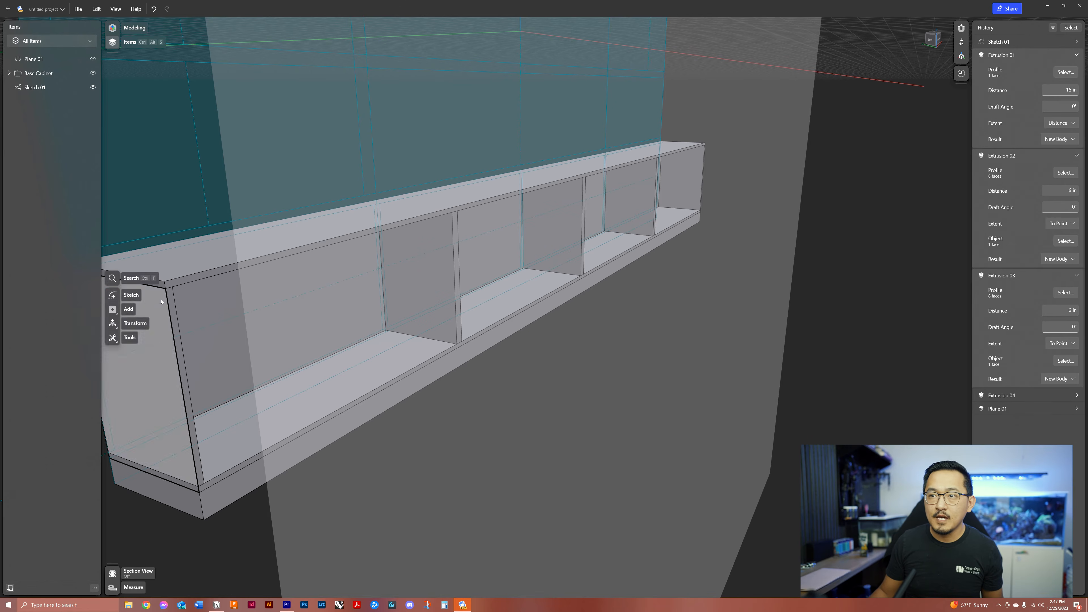
left_click(113, 338)
left_click(129, 522)
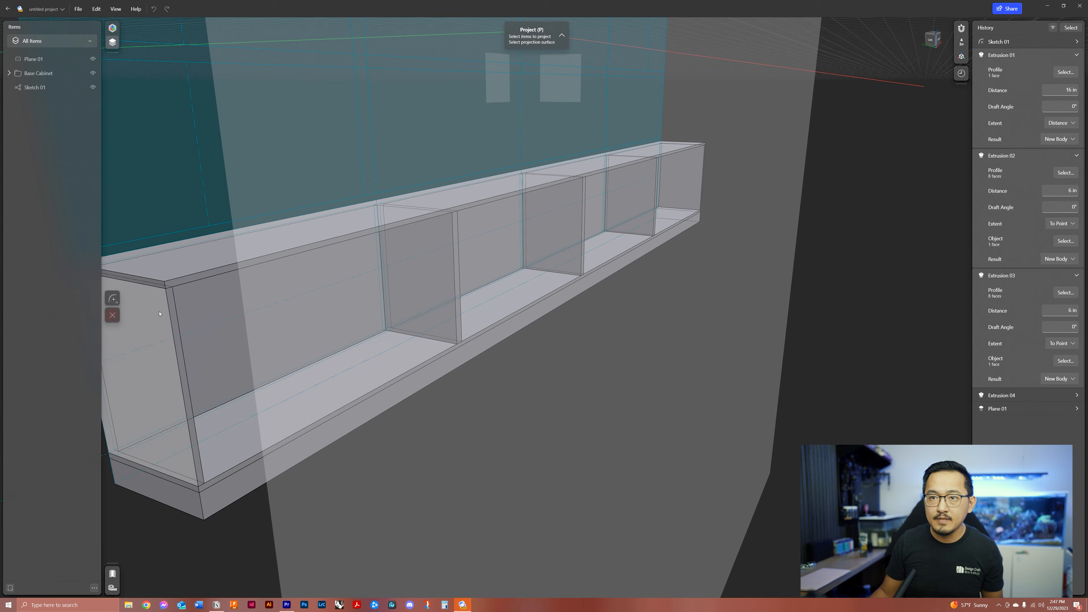
left_click(168, 303)
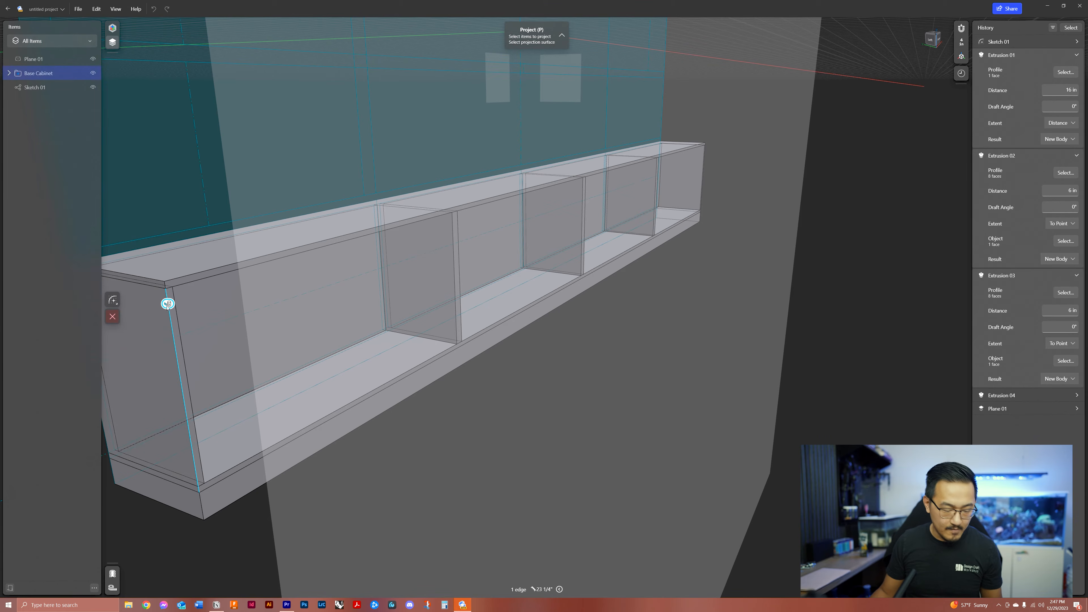
middle_click_drag(167, 307, 228, 329)
scroll(229, 314, "up", 3)
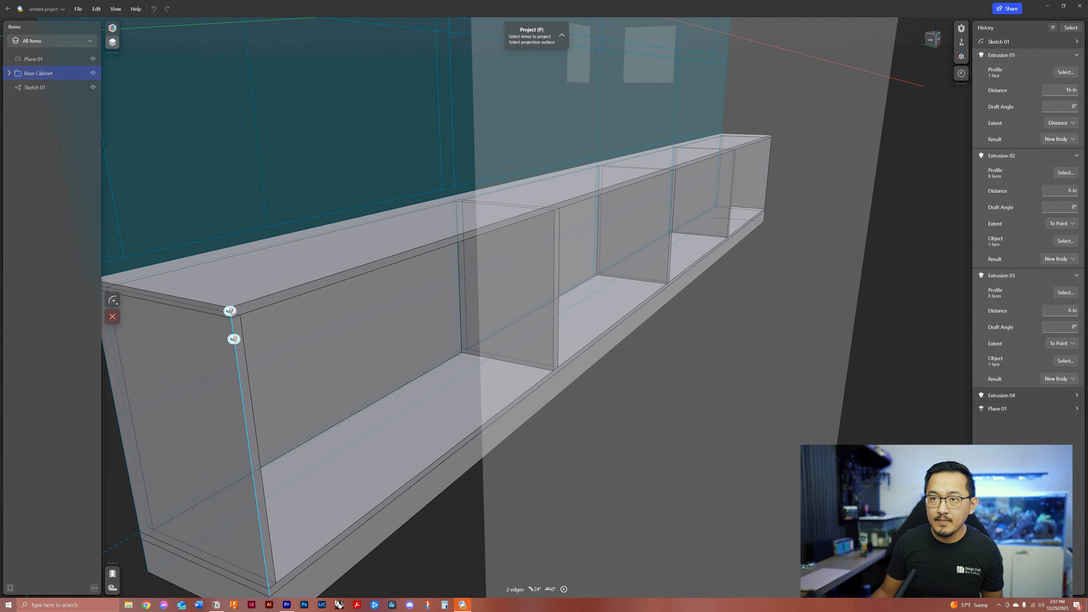
left_click(274, 294)
scroll(279, 293, "down", 3)
middle_click_drag(295, 552, 286, 494)
scroll(287, 494, "up", 4)
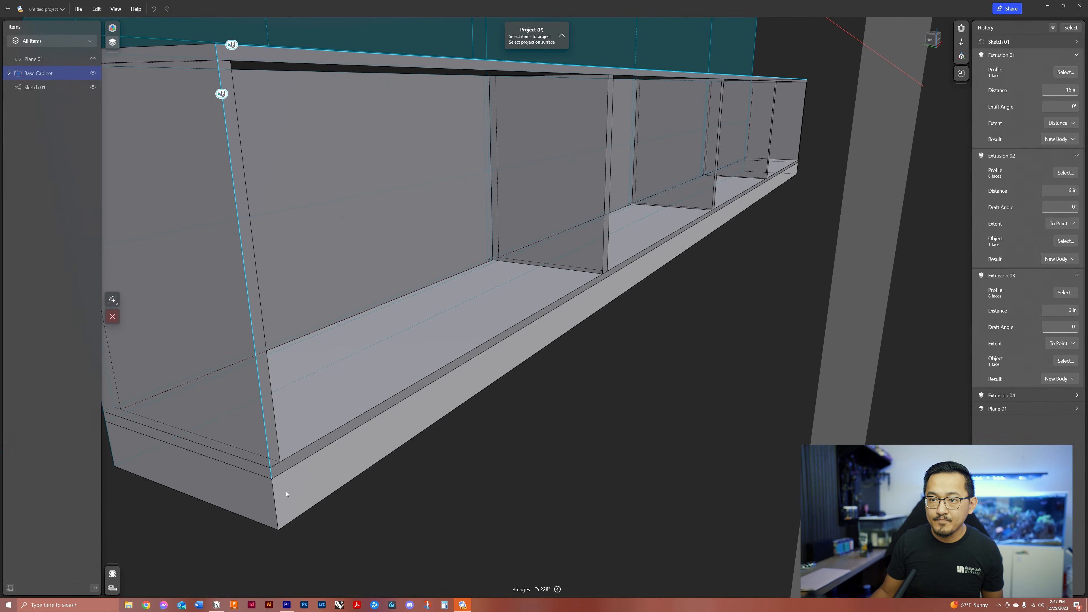
left_click(9, 73)
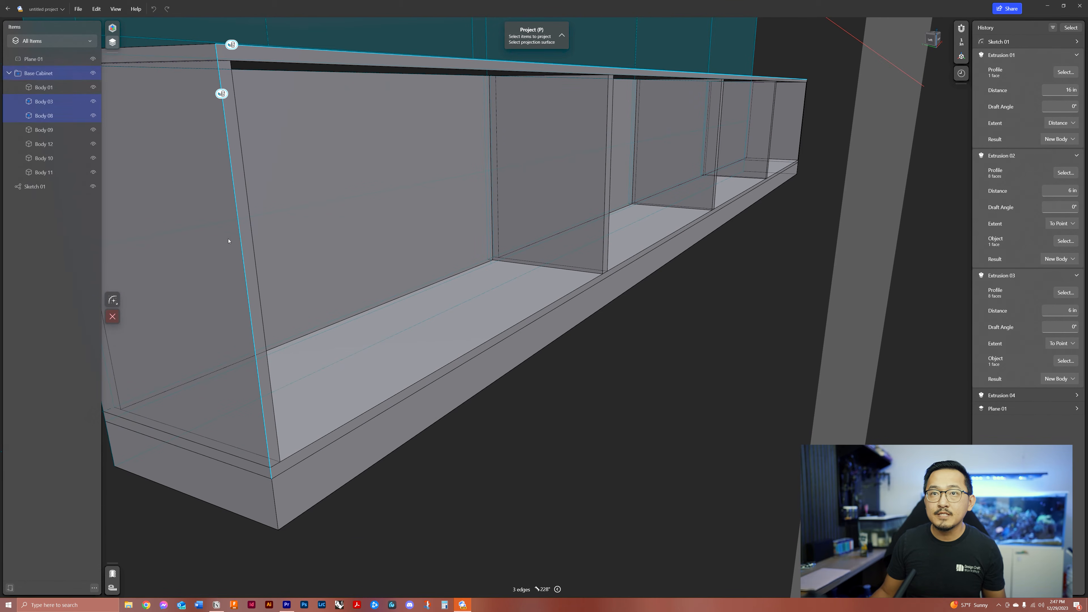
key("Escape")
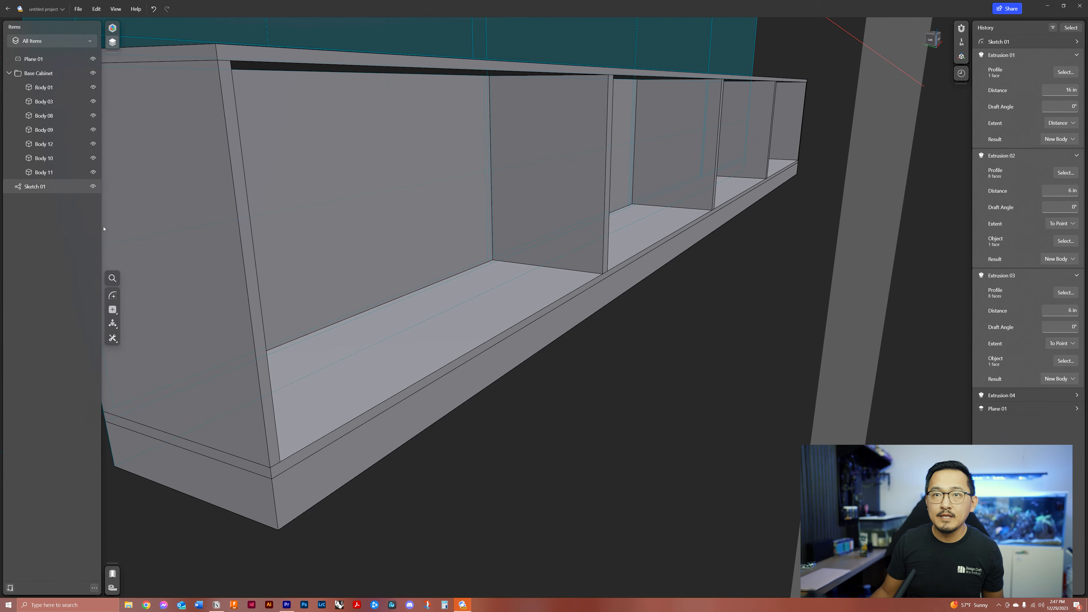
Step: Hide the toe kick body (Body 01) under the base cabinet
left_click(288, 492)
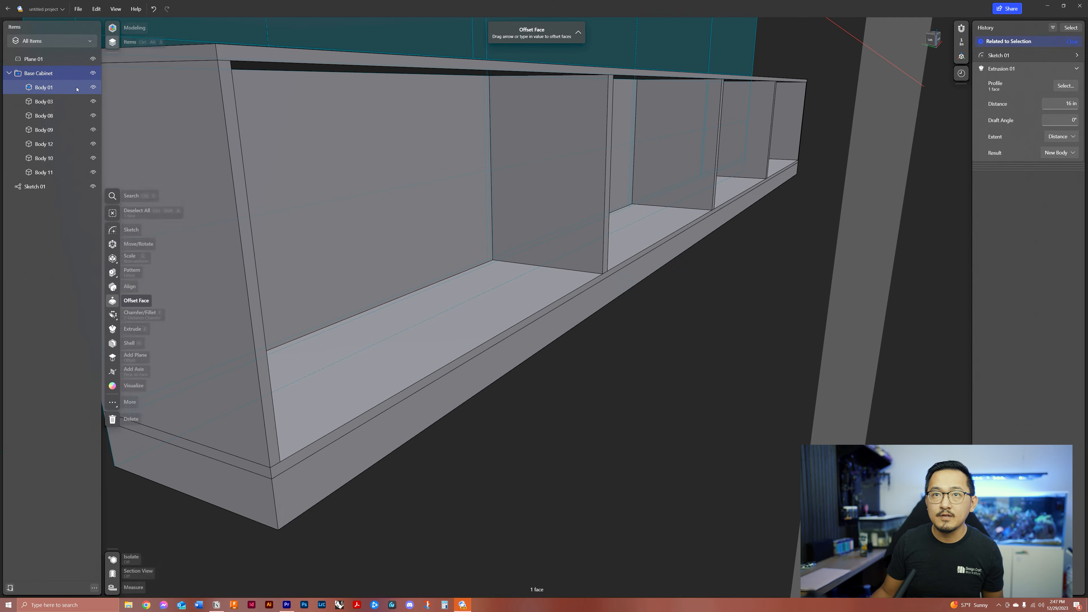
key("Escape")
left_click(92, 87)
scroll(332, 380, "down", 5)
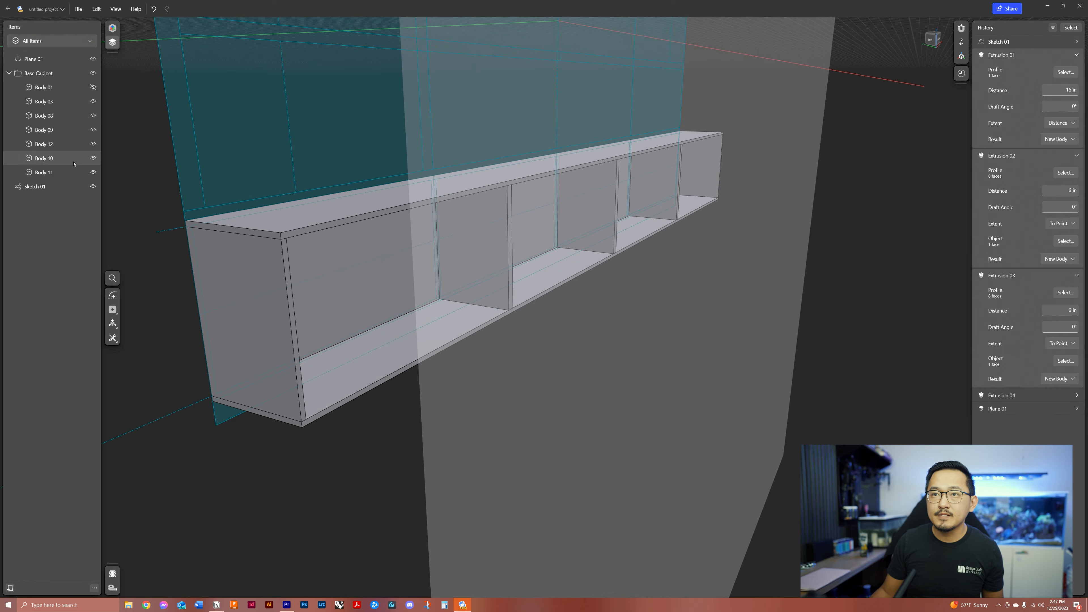
double_click(43, 186)
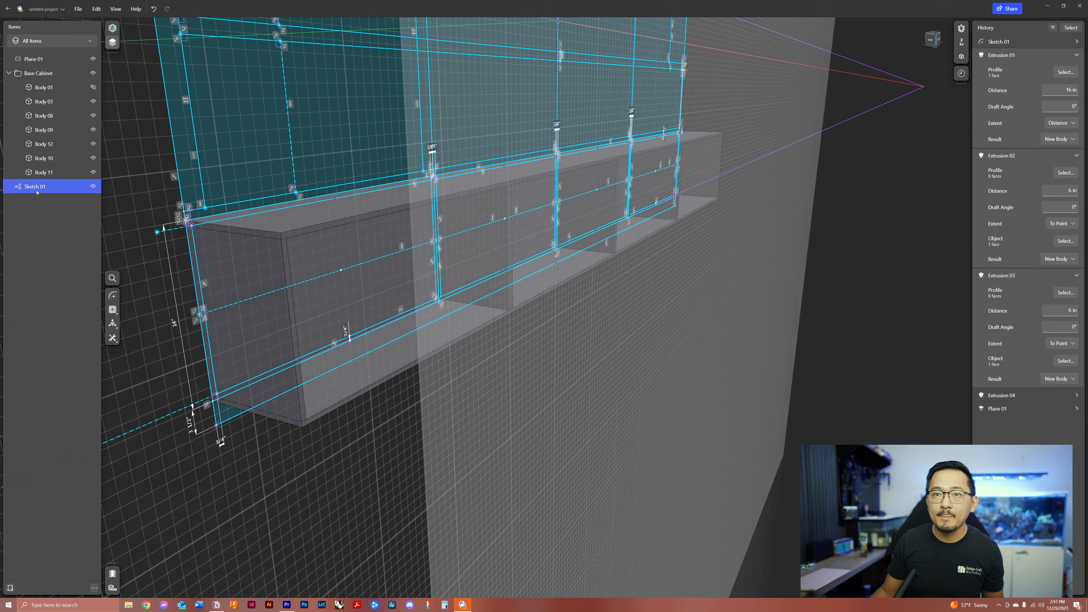
left_click(285, 526)
key("Escape")
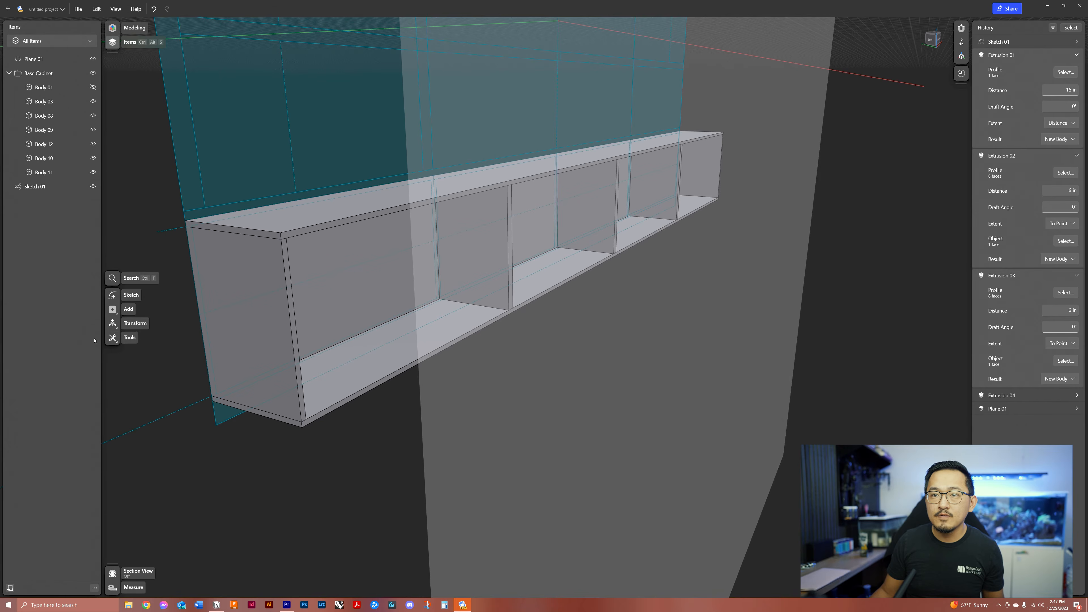
Step: Start a projection and select the base cabinet's front outline edges along the near end, the countertop's top and the underside
left_click(112, 342)
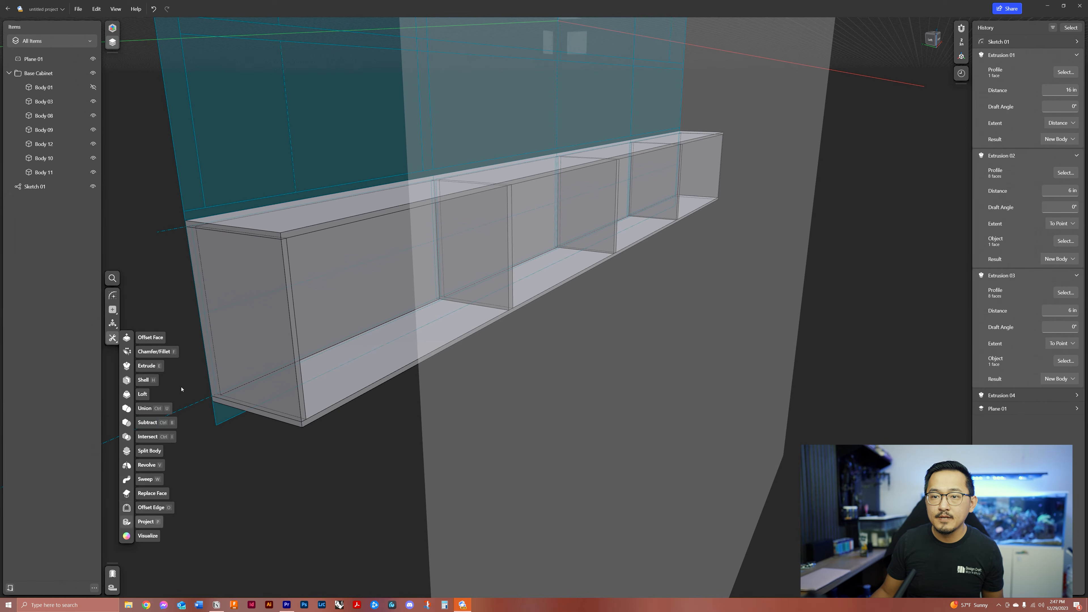
left_click(114, 519)
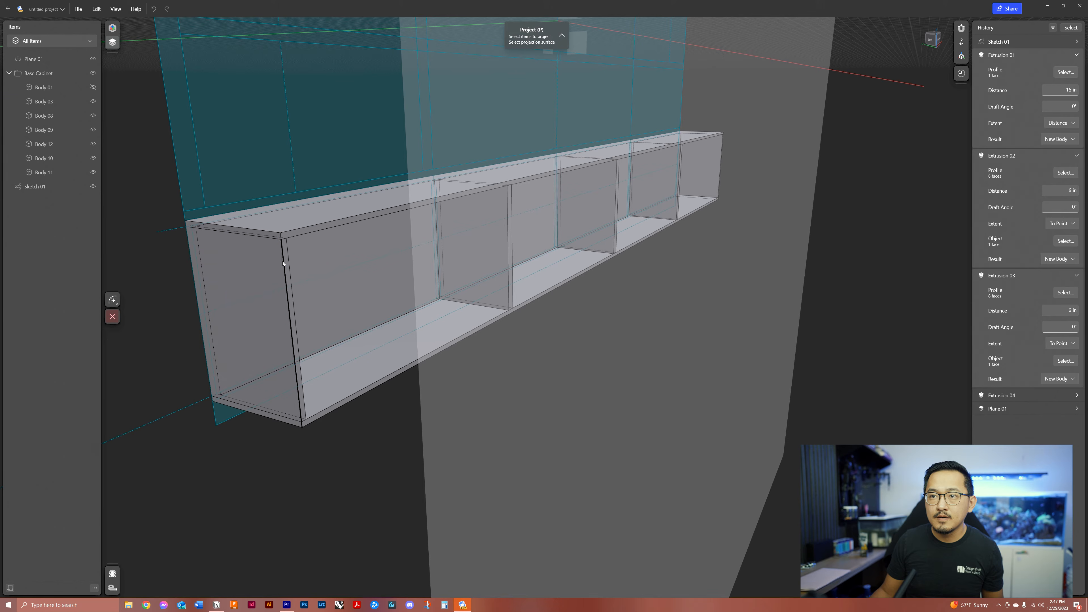
left_click(284, 253)
scroll(273, 242, "up", 2)
scroll(272, 243, "up", 1)
left_click(286, 235)
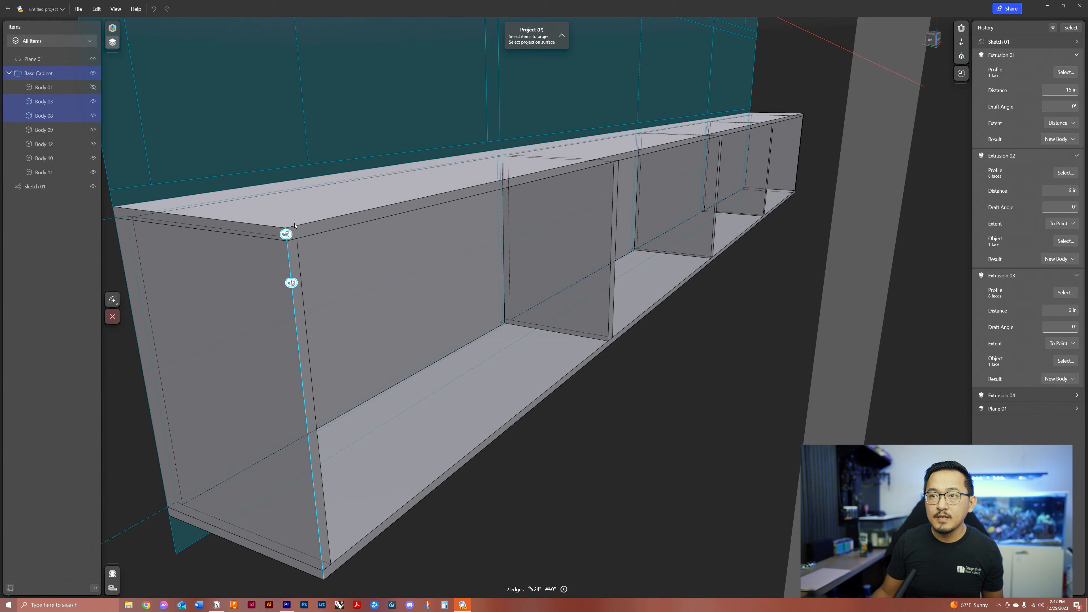
left_click(296, 226)
left_click(333, 573)
scroll(399, 525, "down", 3)
scroll(598, 172, "up", 2)
scroll(598, 169, "up", 3)
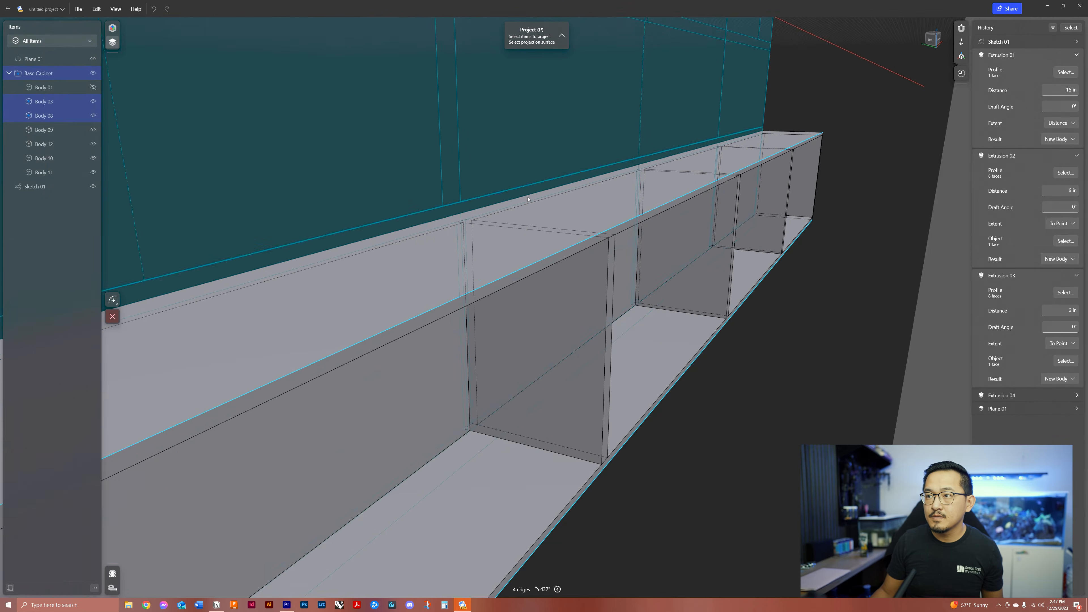
Step: Add the far end's vertical front edge to the selection and project the outline onto the 30 in offset plane
middle_click_drag(598, 169, 136, 228)
middle_click_drag(715, 205, 744, 232)
right_click_drag(744, 233, 651, 193)
scroll(651, 192, "up", 6)
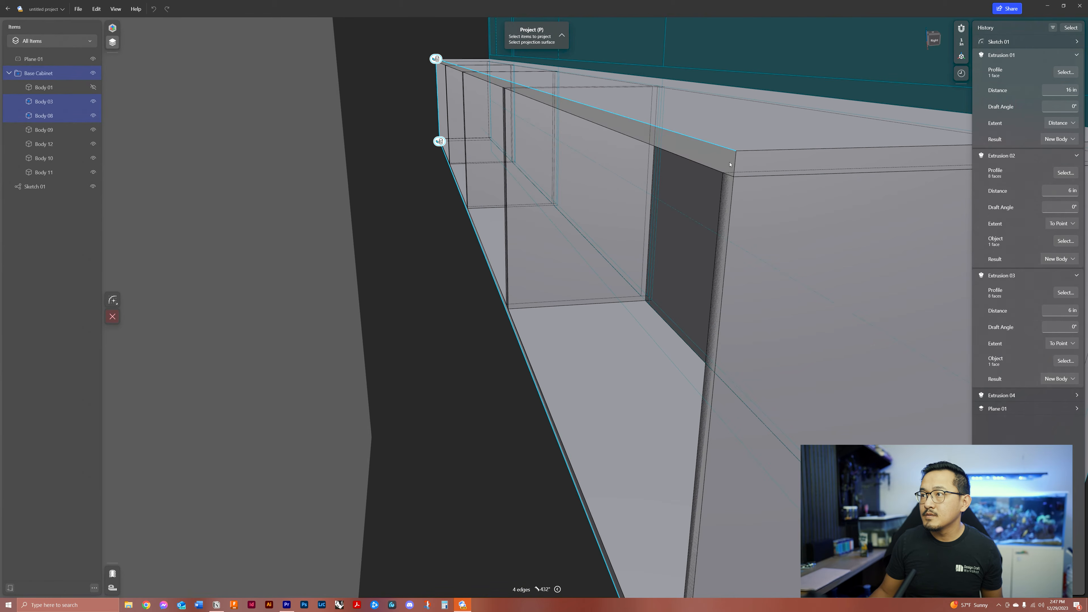
left_click(713, 407)
scroll(719, 407, "down", 2)
scroll(718, 407, "down", 5)
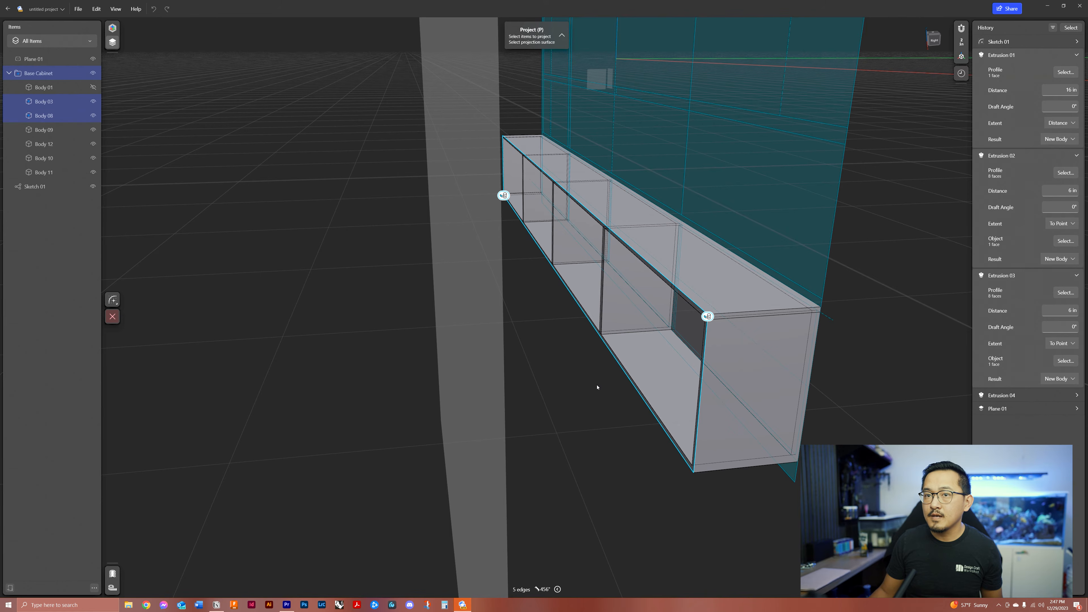
right_click_drag(598, 387, 576, 377)
left_click(440, 285)
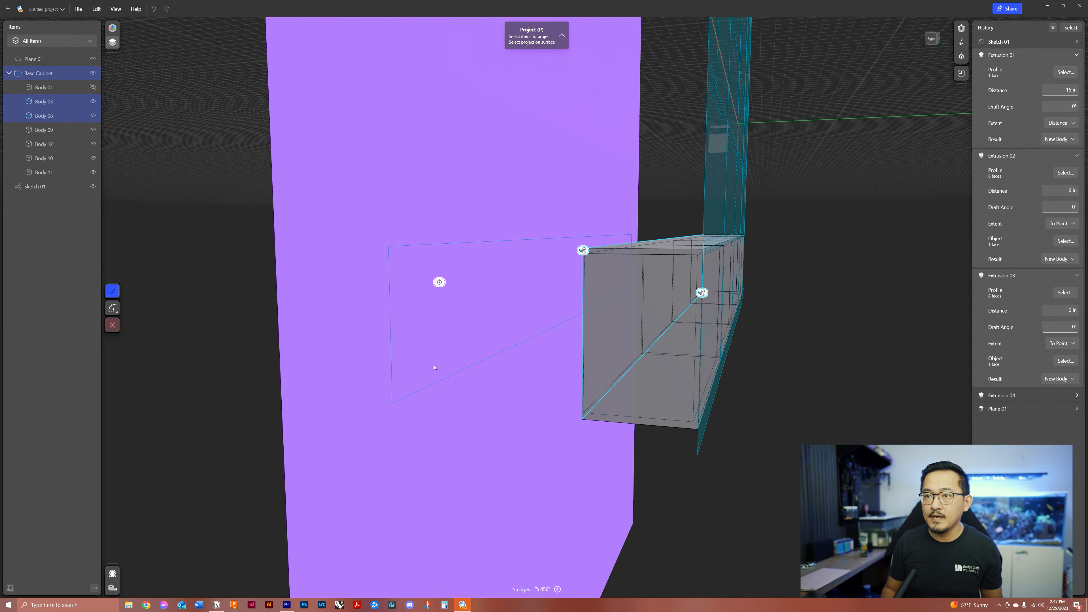
left_click(112, 290)
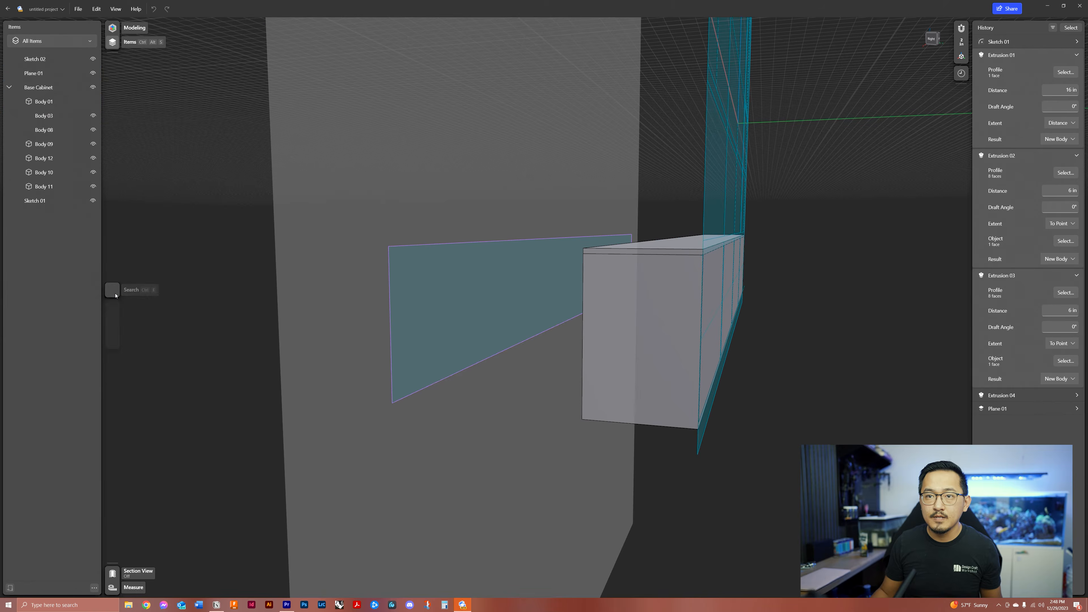
Step: Examine the projected base cabinet outline on the offset plane from several angles around the model
mouse_move(267, 287)
right_mouse_down()
mouse_move(261, 320)
mouse_move(615, 350)
right_mouse_up()
scroll(614, 350, "down", 8)
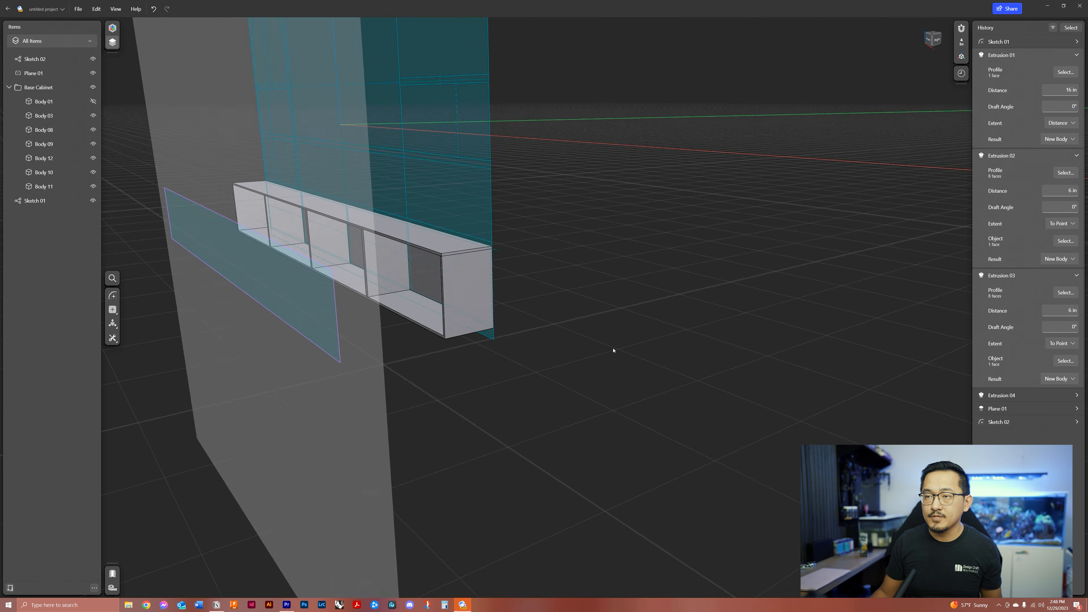
scroll(255, 261, "up", 8)
right_click_drag(255, 260, 370, 277)
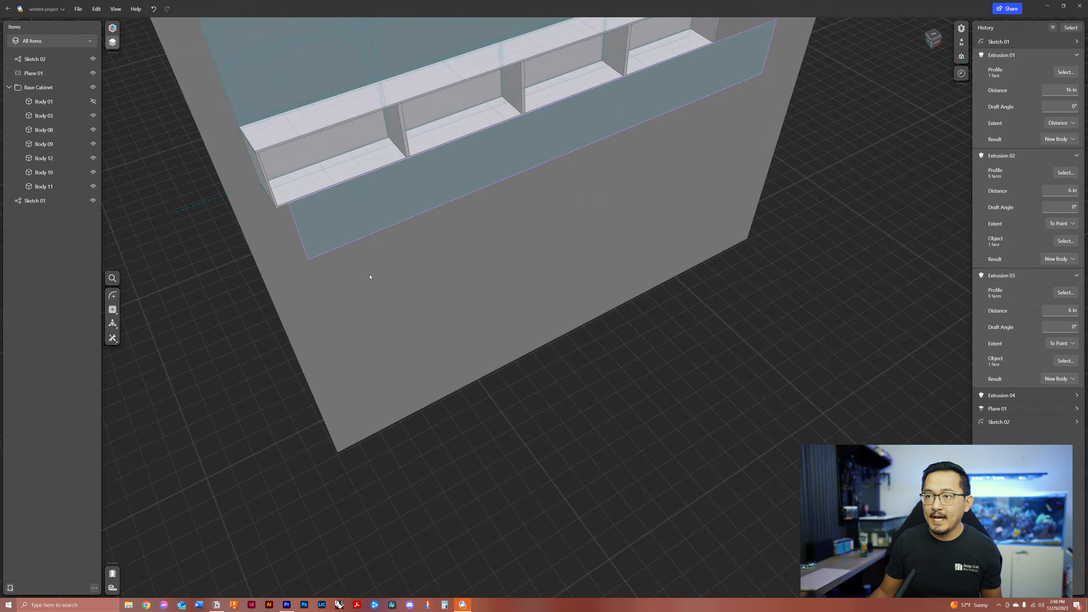
mouse_move(477, 280)
right_mouse_down()
mouse_move(445, 236)
mouse_move(478, 262)
right_mouse_up()
scroll(622, 373, "down", 8)
scroll(586, 253, "up", 5)
right_click_drag(594, 253, 227, 398)
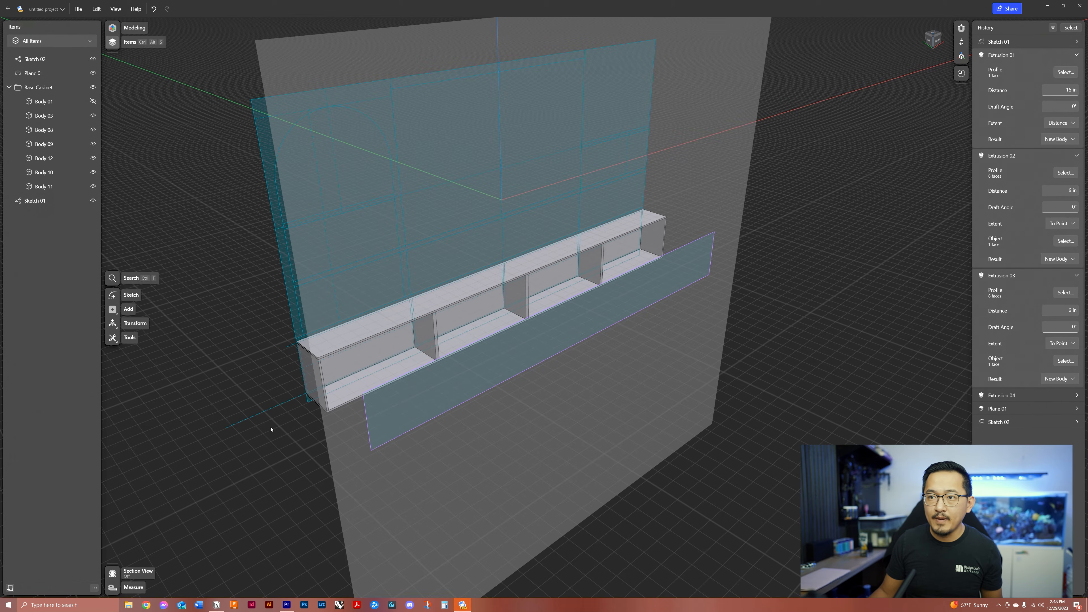
Step: Try to enlarge the overall width dimension in the wall layout sketch (Sketch 01)
double_click(310, 402)
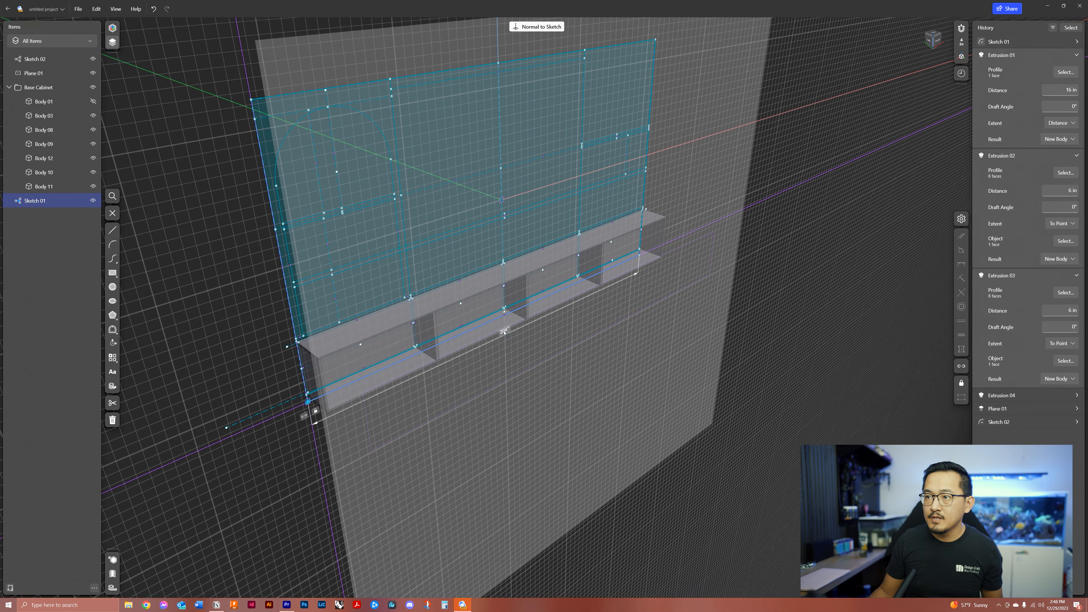
left_click(504, 331)
type("2")
key("Return")
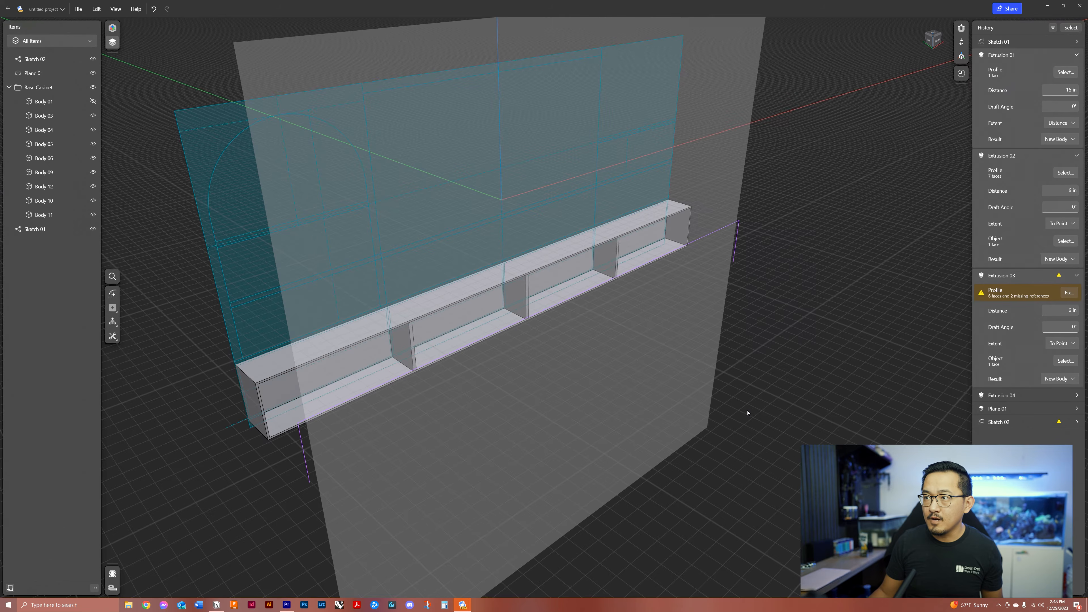
right_click_drag(748, 413, 349, 353)
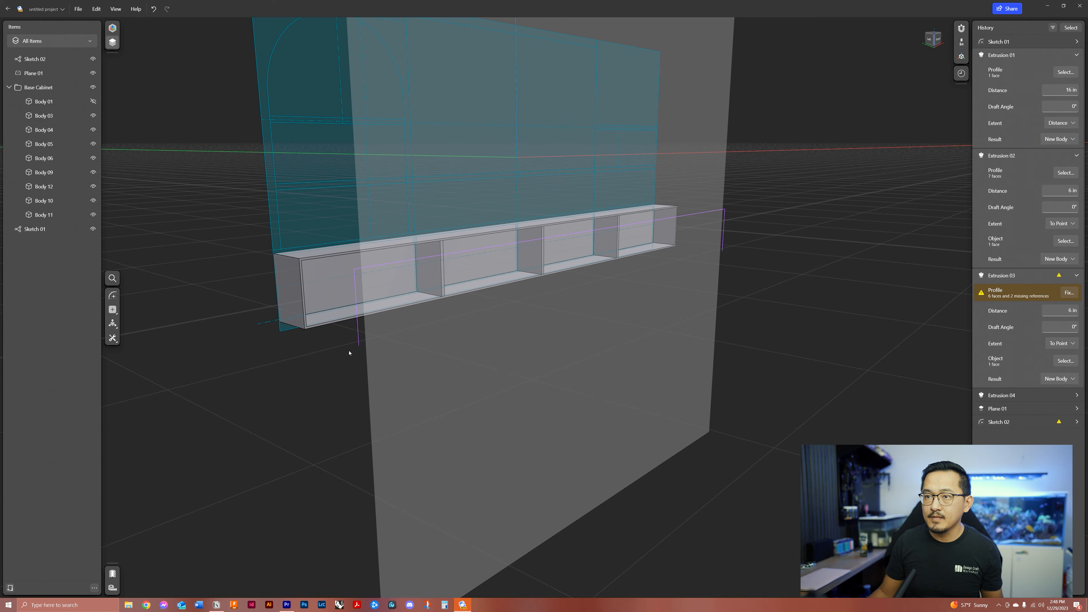
scroll(313, 265, "up", 6)
scroll(313, 266, "down", 2)
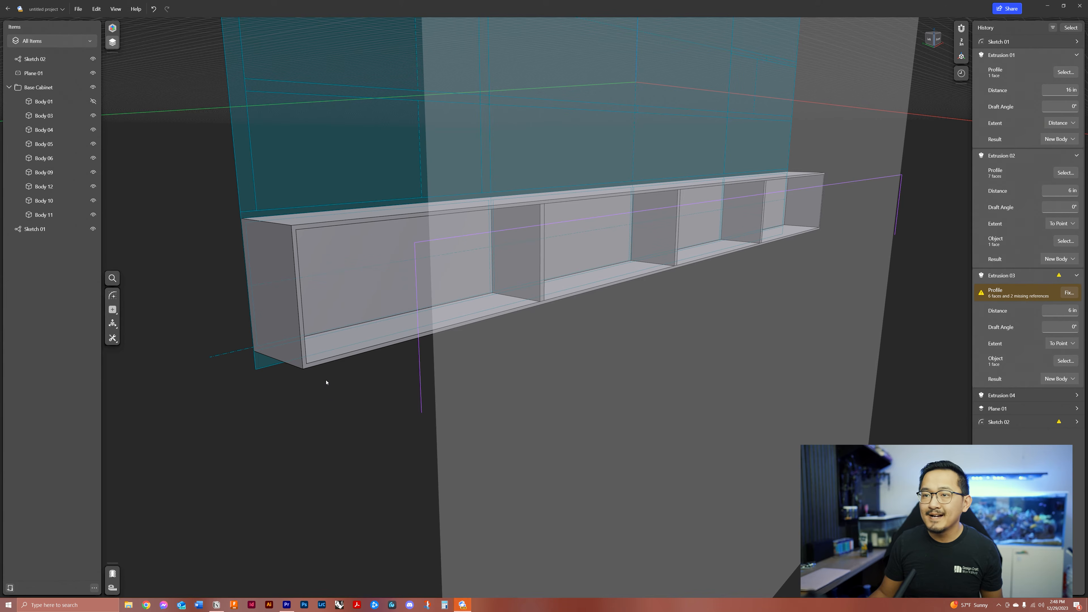
Step: Try to repair the missing profile references of Extrusion 03
left_click(323, 365)
key("Escape")
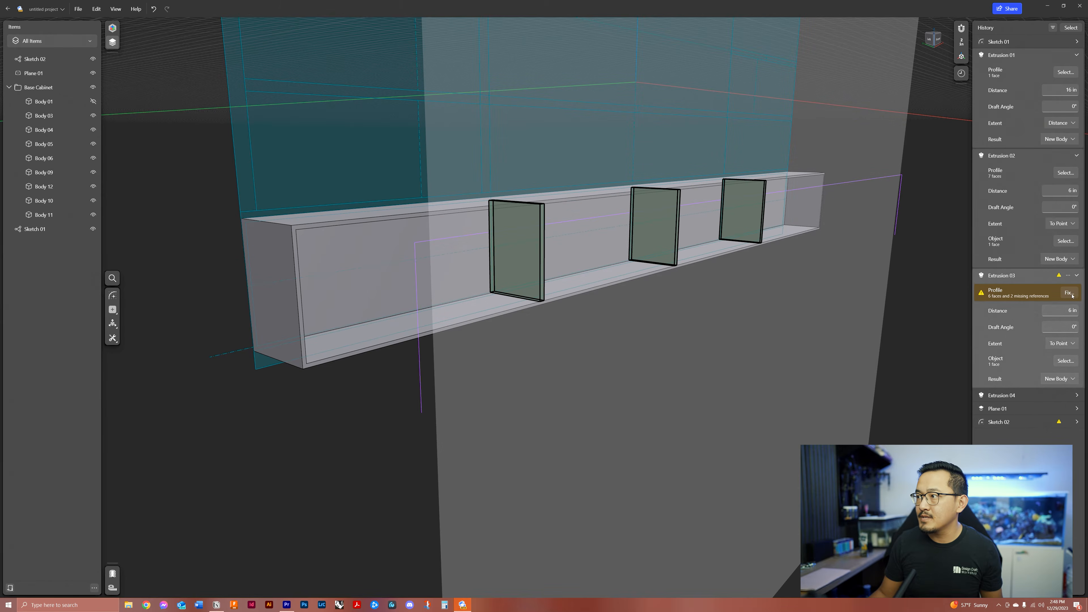
left_click(1069, 292)
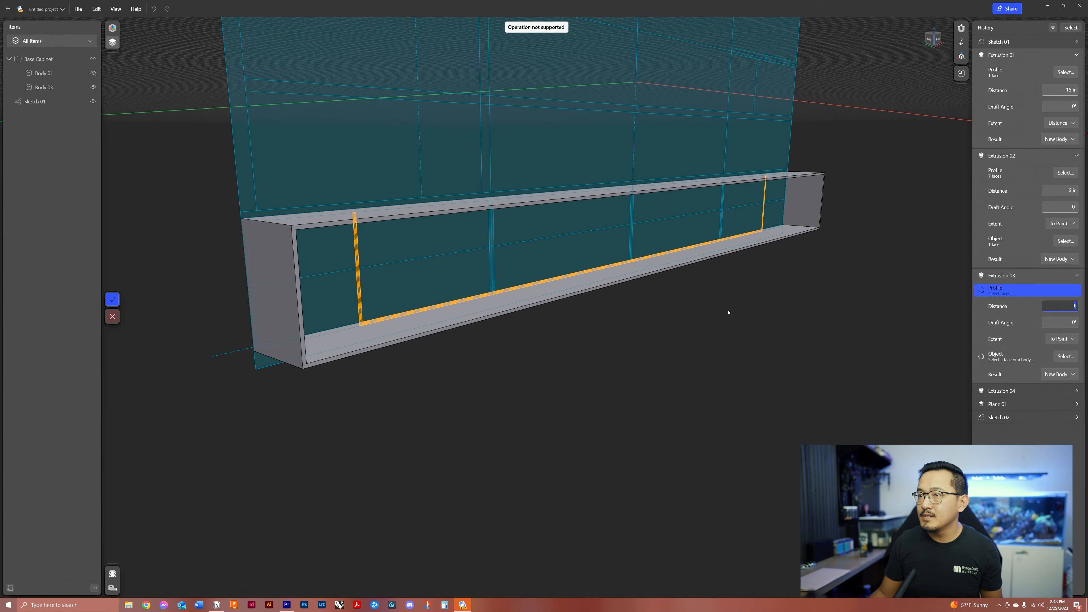
middle_click_drag(529, 316, 510, 330)
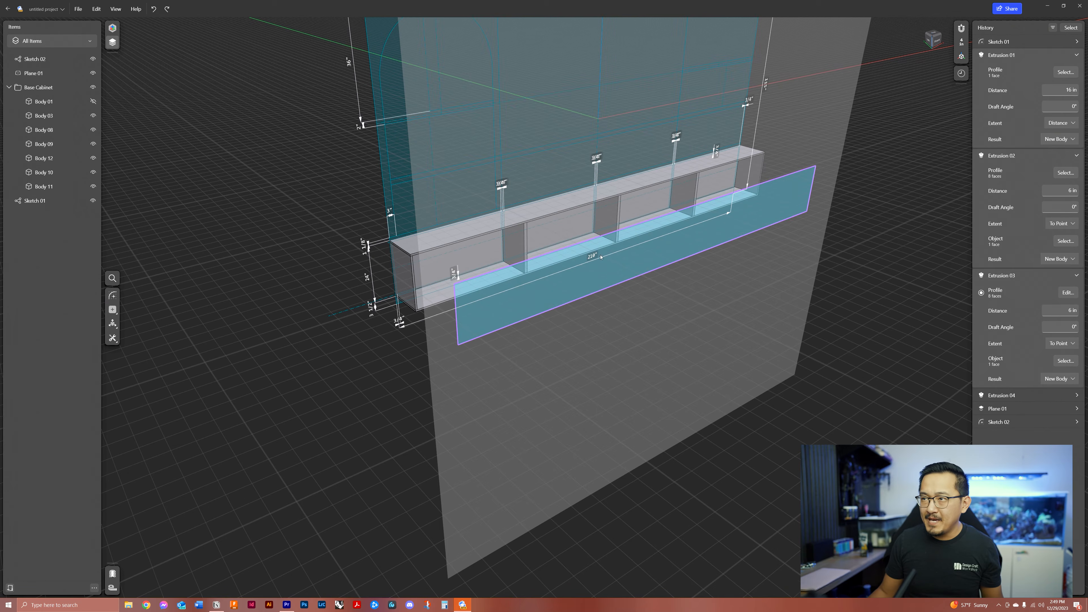
left_click(600, 256)
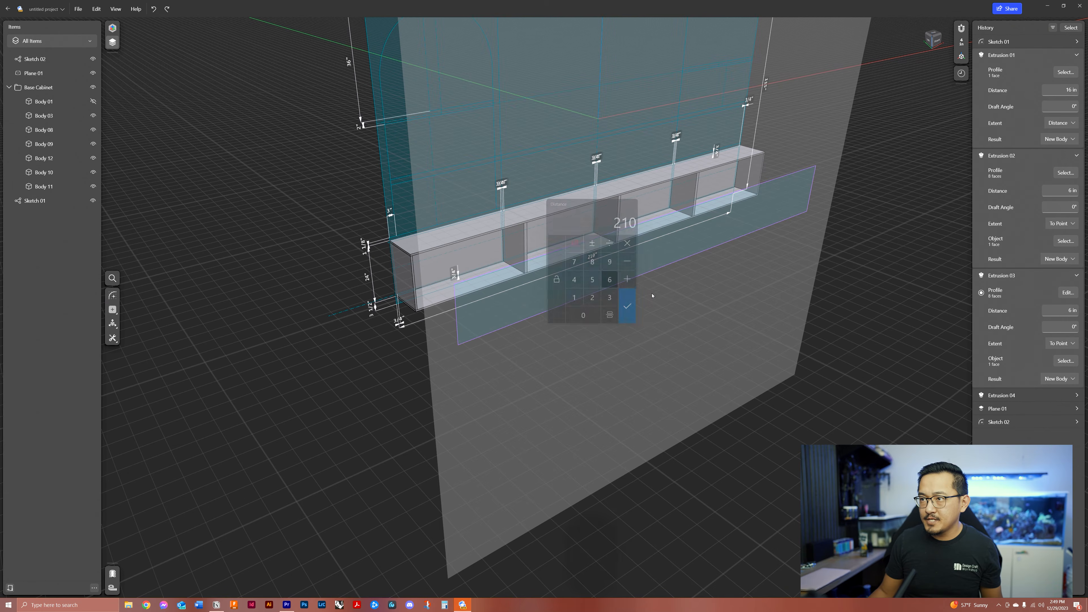
left_click(699, 337)
left_click(709, 371)
Step: Set the overall width dimension below the base cabinet to 150 in, working from the front view
right_click_drag(705, 363, 553, 259)
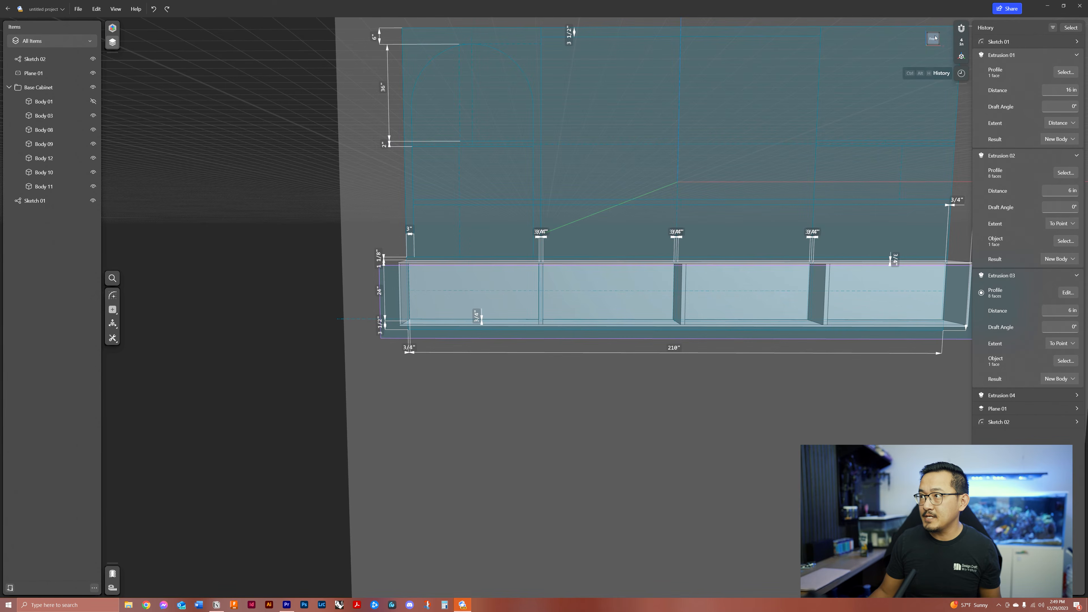
left_click(934, 38)
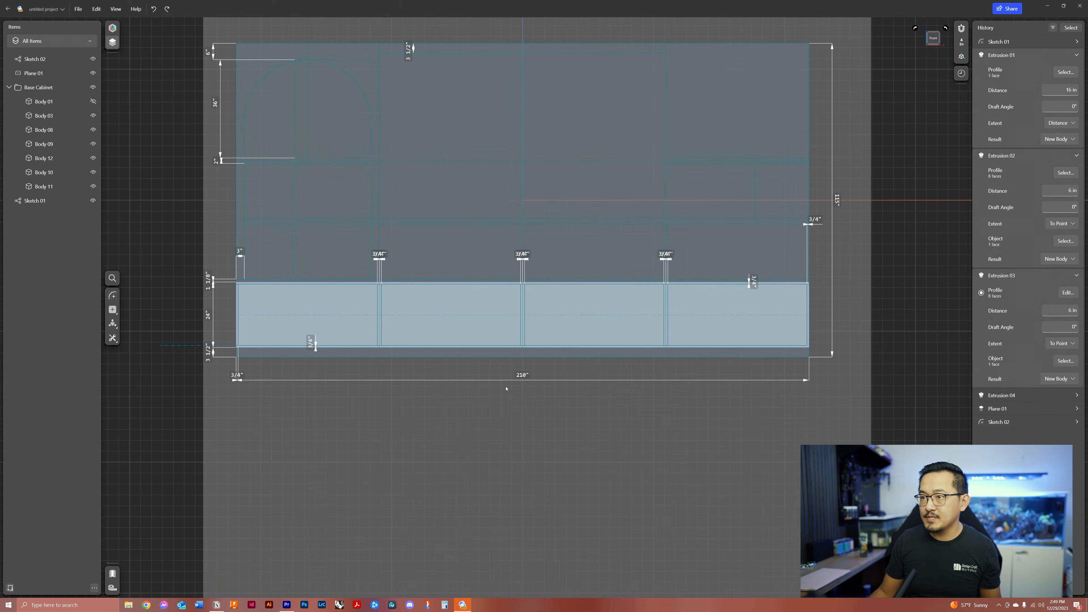
left_click(524, 376)
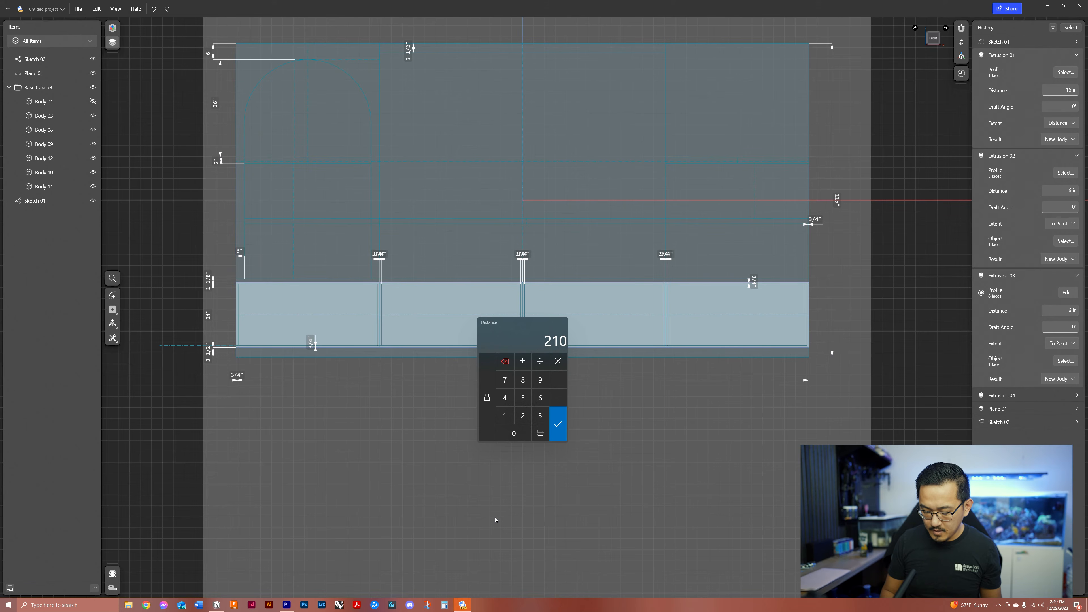
type("150")
key("Return")
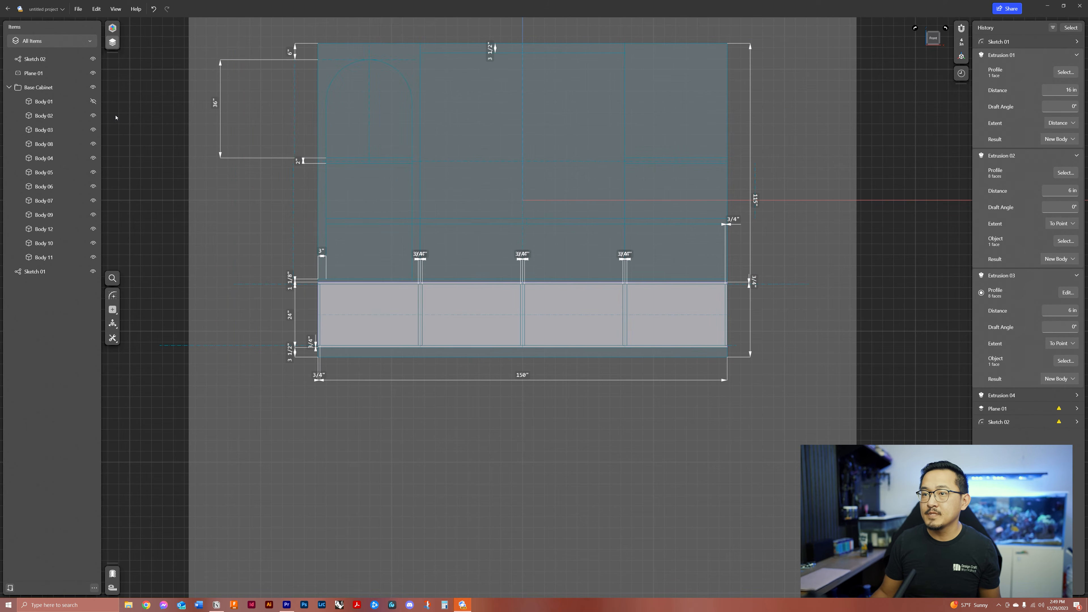
Step: Examine the resized base cabinet and its dividers from several angles and undo the overall width change
right_click_drag(577, 239, 569, 273)
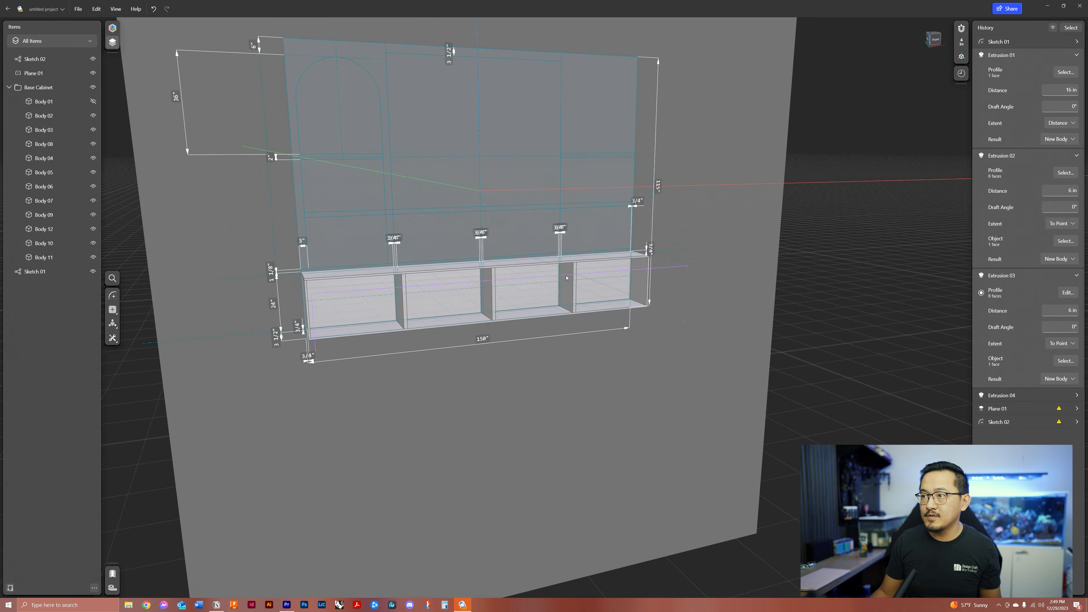
right_click_drag(499, 305, 514, 317)
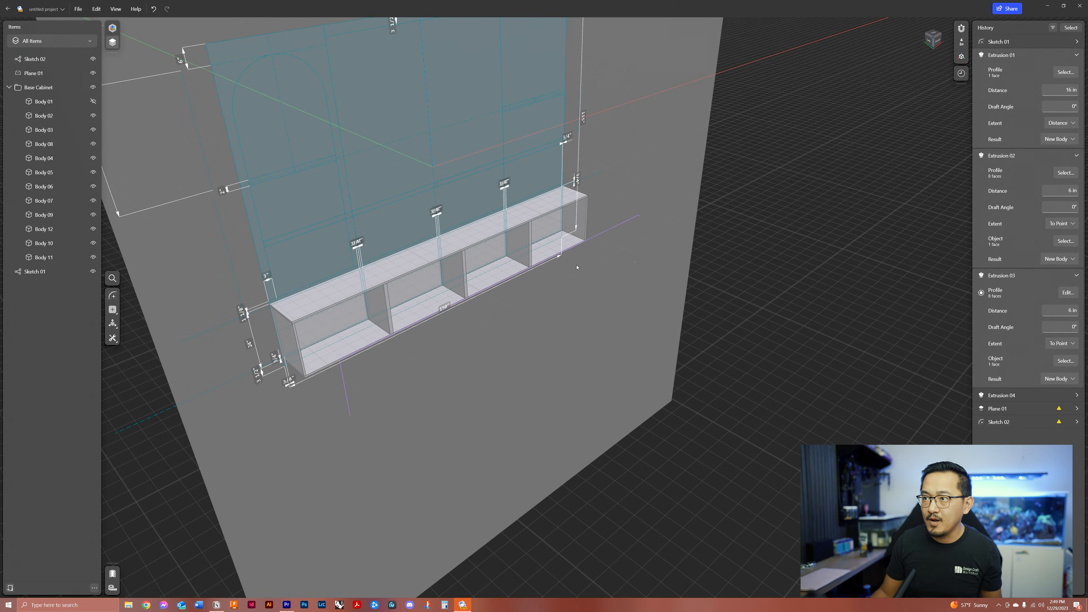
scroll(330, 334, "up", 5)
right_click_drag(332, 386, 304, 385)
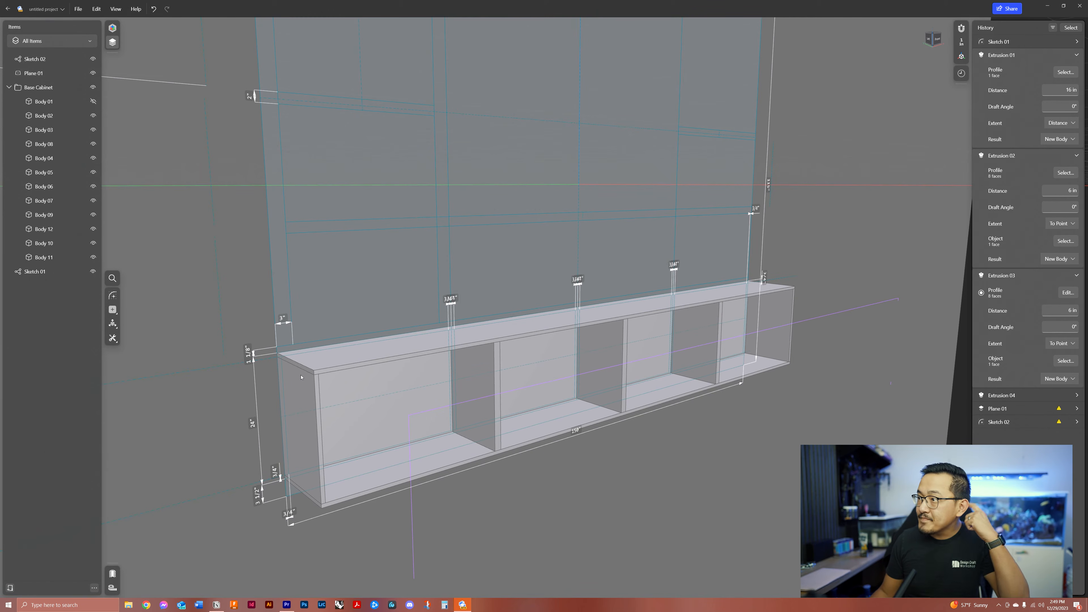
key("ctrl+z")
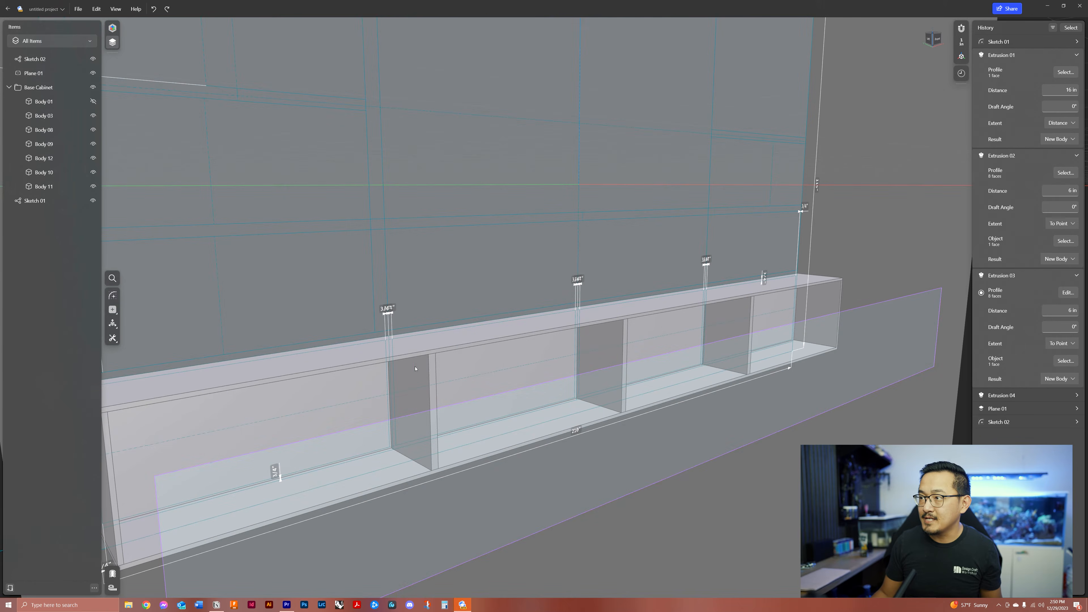
Step: Roll the model back to before the offset plane and unite the cabinet's outer frame and dividers (Body 03 and Body 08)
scroll(732, 369, "down", 6)
middle_click_drag(922, 465, 912, 410)
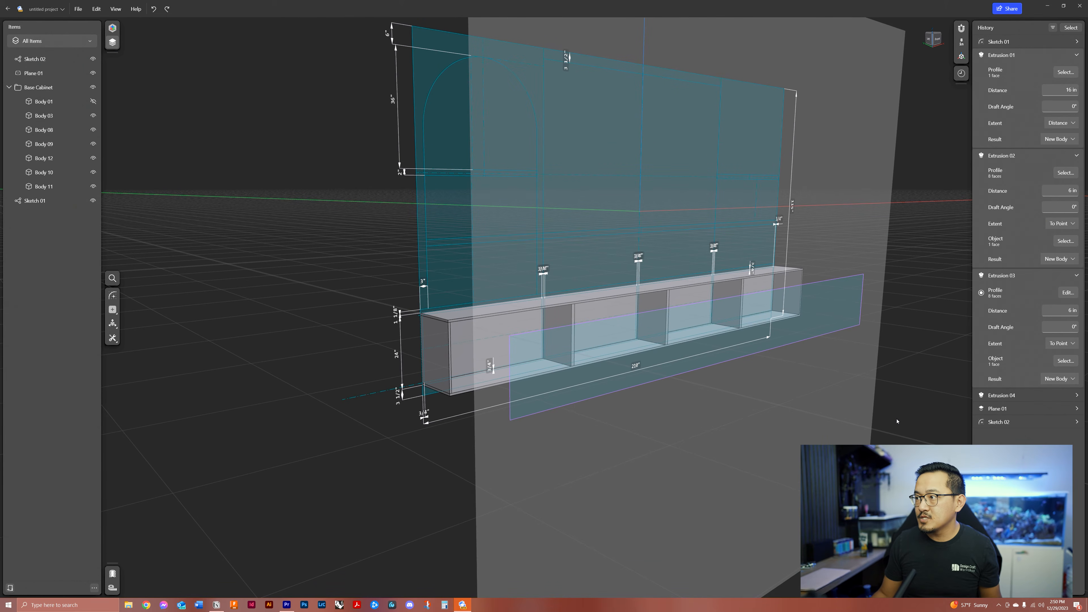
key("ctrl+y")
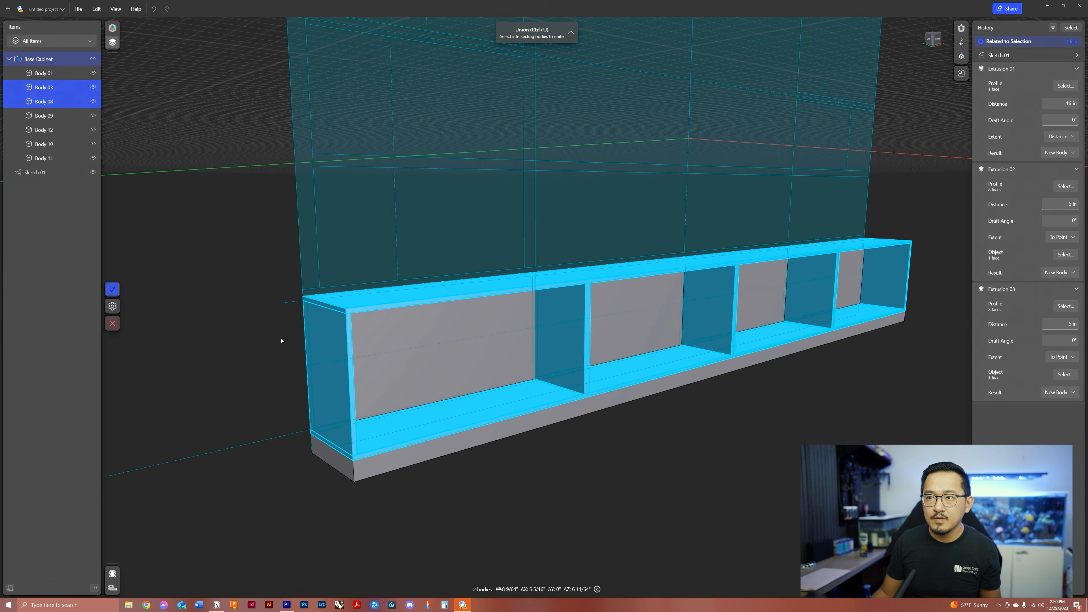
left_click(114, 315)
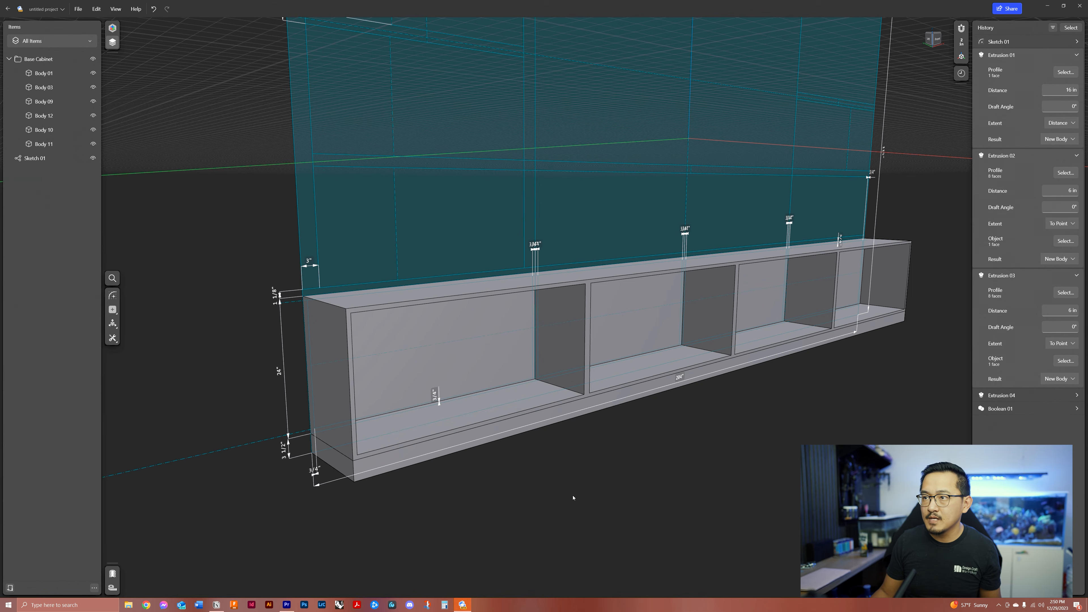
Step: Move Boolean 01 ahead of Extrusion 04 in the modeling history
middle_click_drag(657, 448, 562, 454)
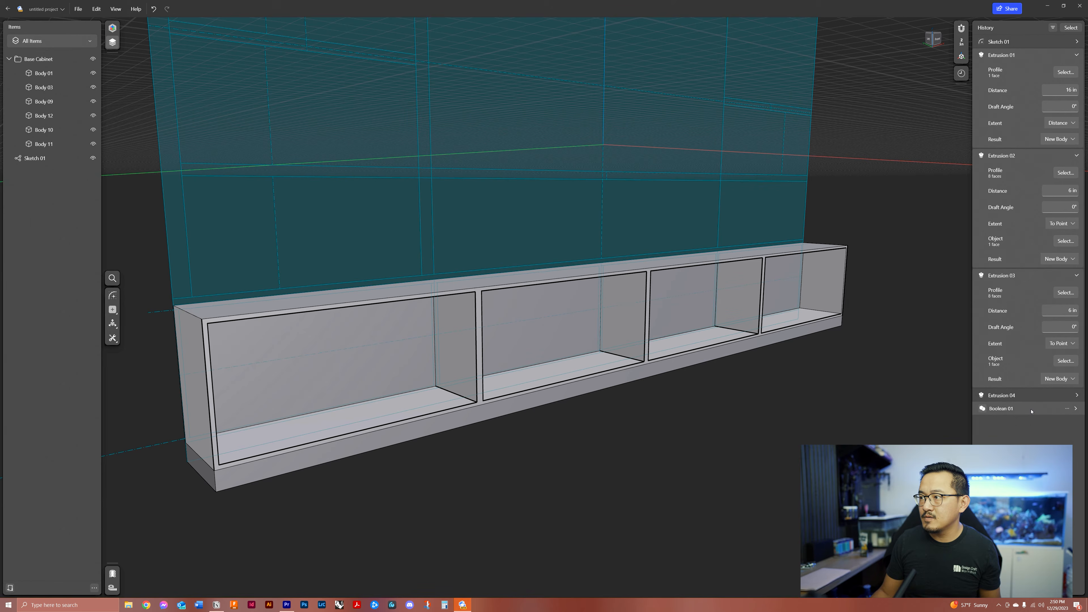
left_click(1001, 395)
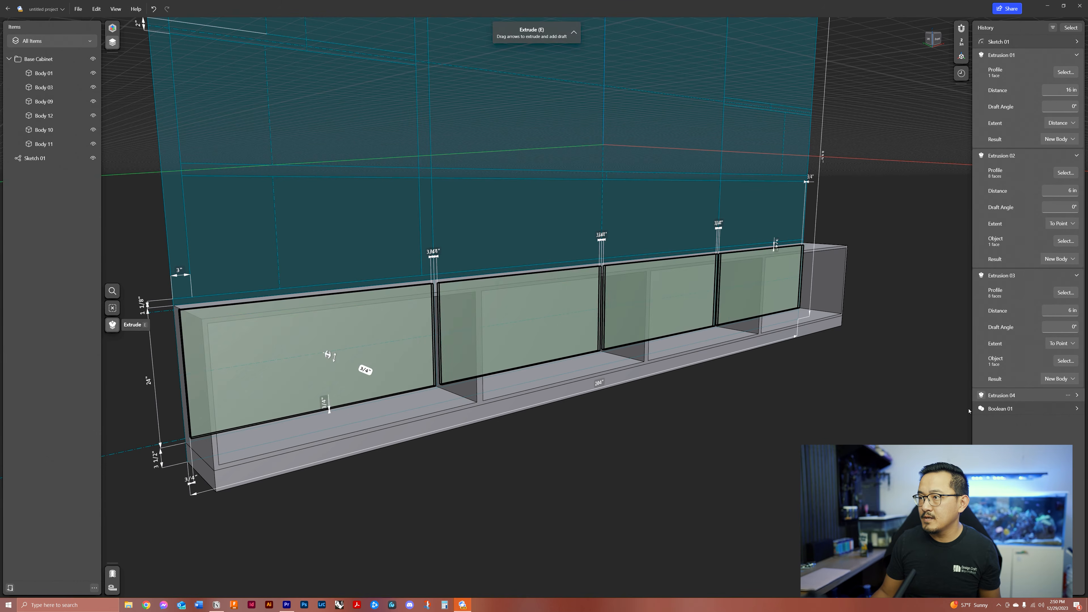
left_click(797, 445)
middle_click_drag(797, 441, 787, 450)
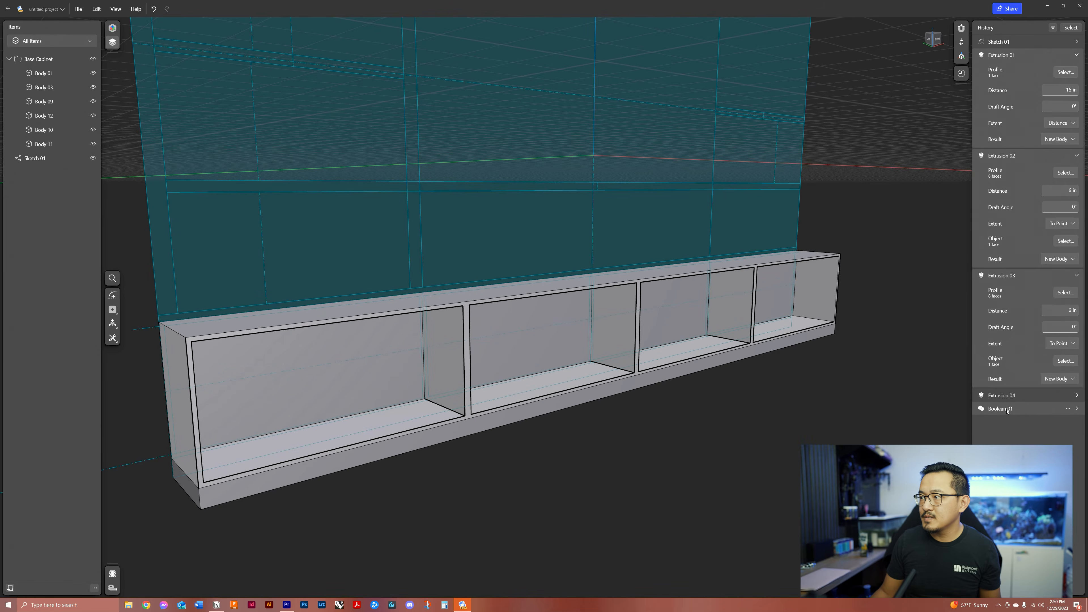
left_click_drag(1006, 412, 993, 392)
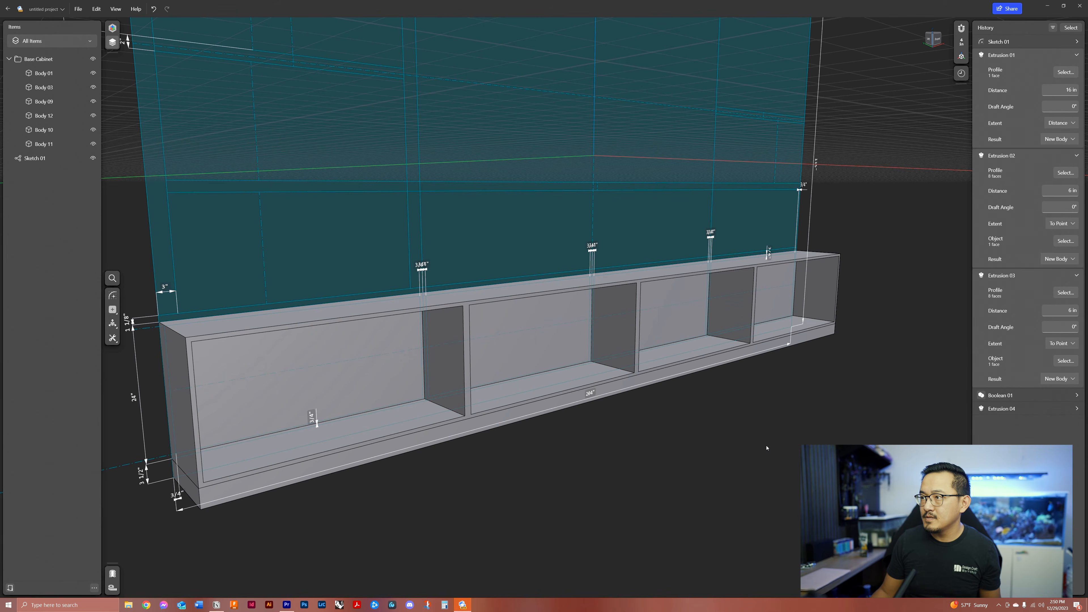
Step: Create a construction plane offset 30 in outward from the united base cabinet's front face
middle_click_drag(769, 447, 797, 428)
right_click_drag(776, 442, 778, 439)
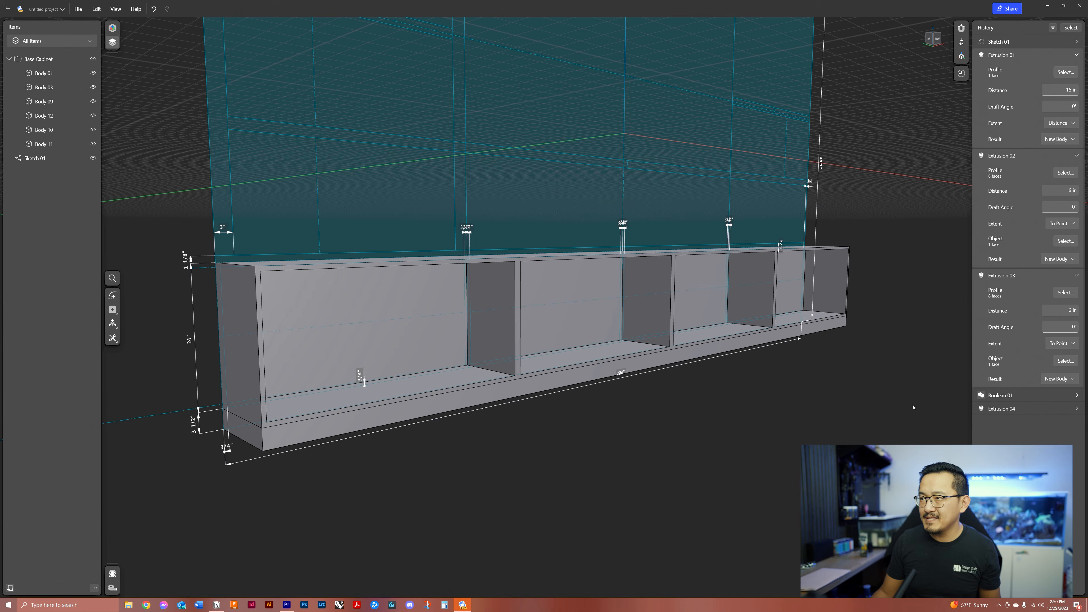
left_click(112, 309)
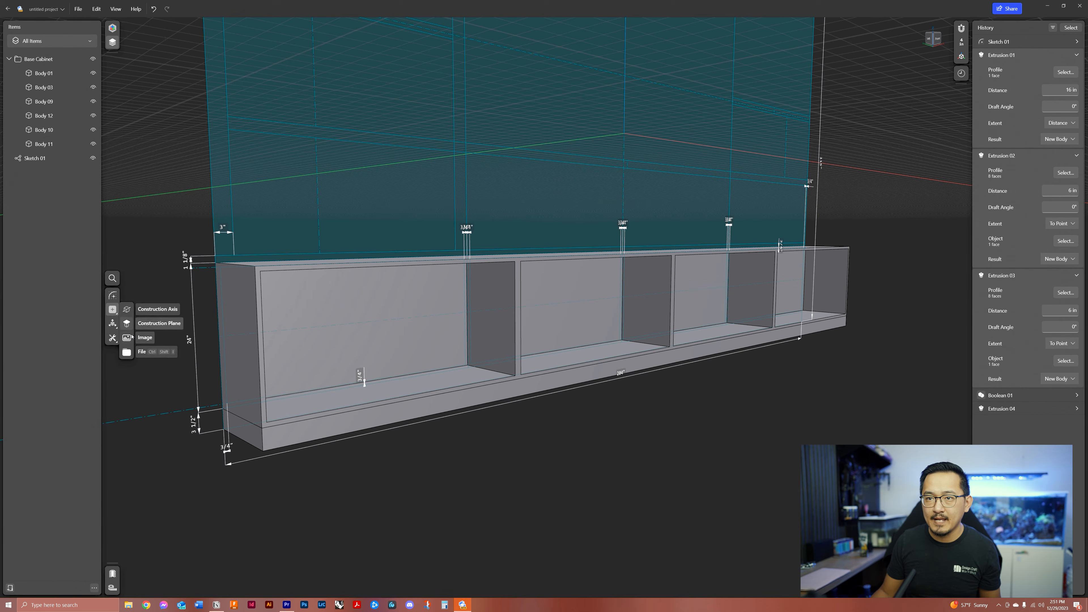
left_click(130, 324)
left_click(259, 319)
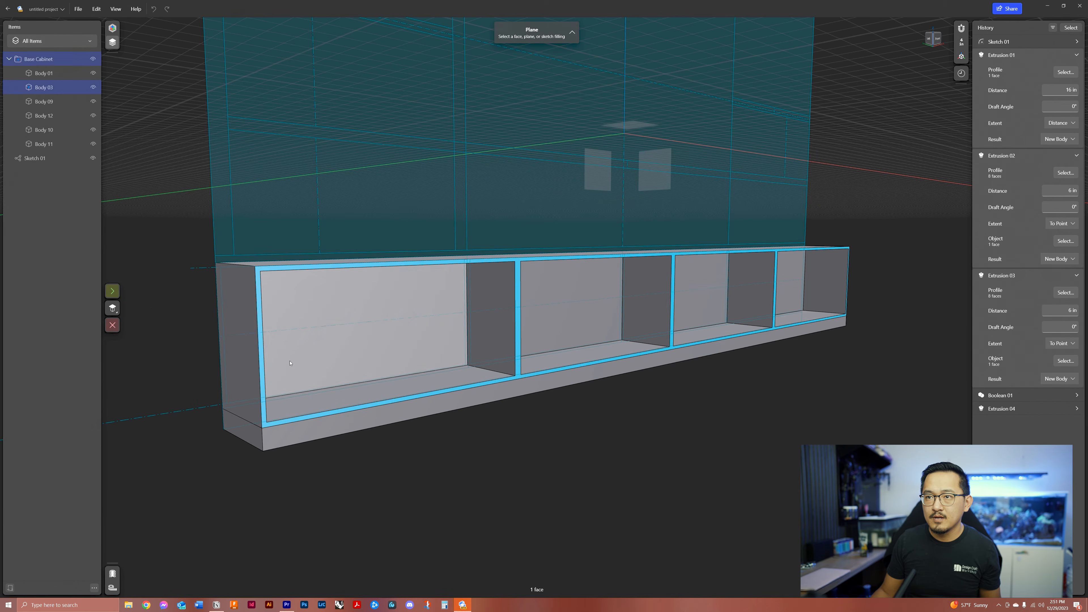
left_click(112, 291)
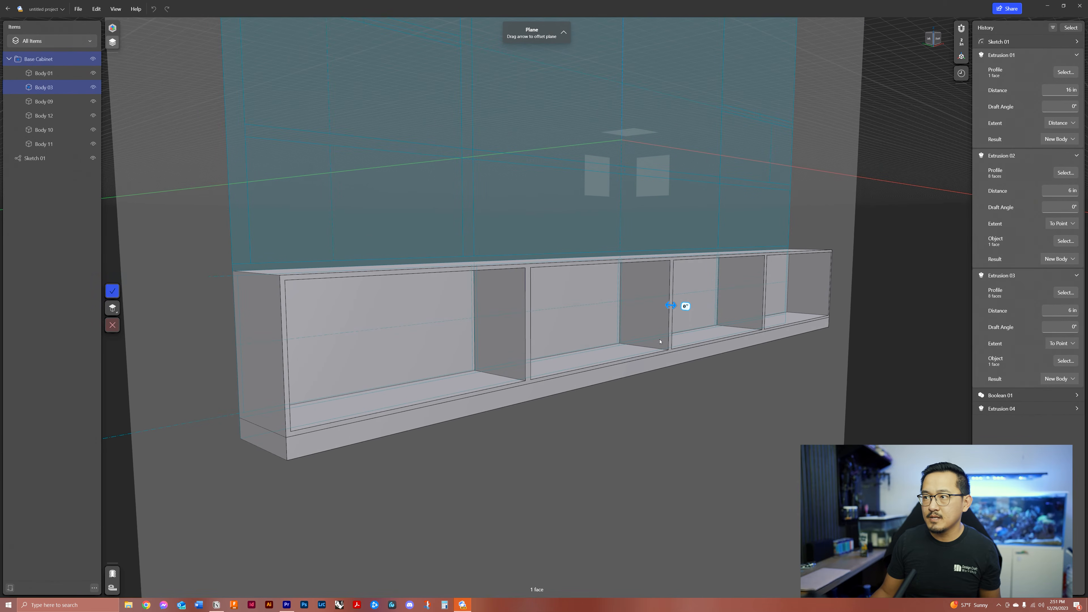
left_click_drag(672, 308, 708, 316)
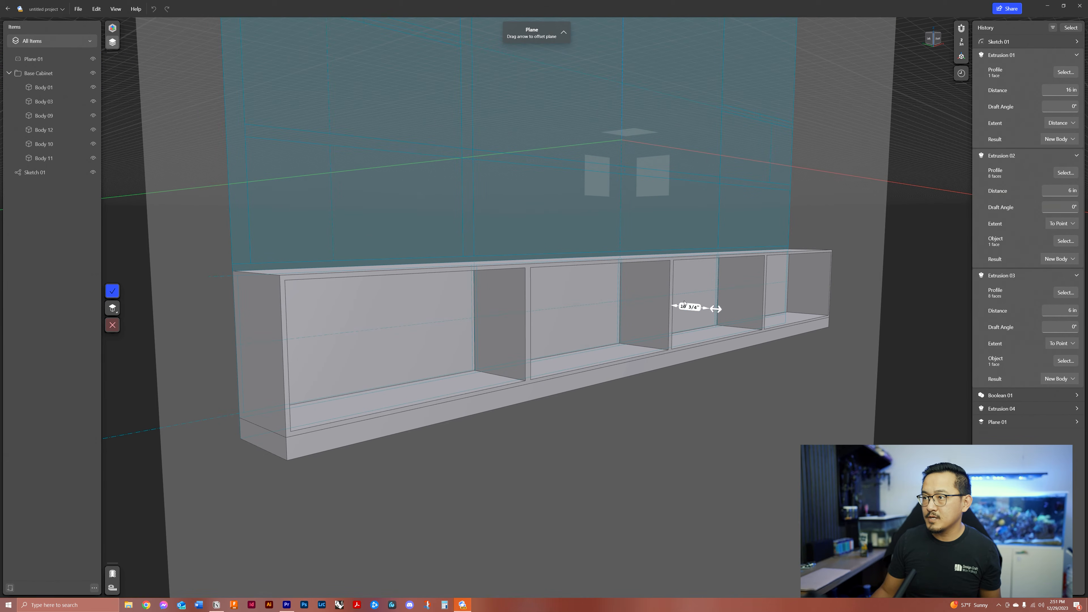
type("30")
key("Return")
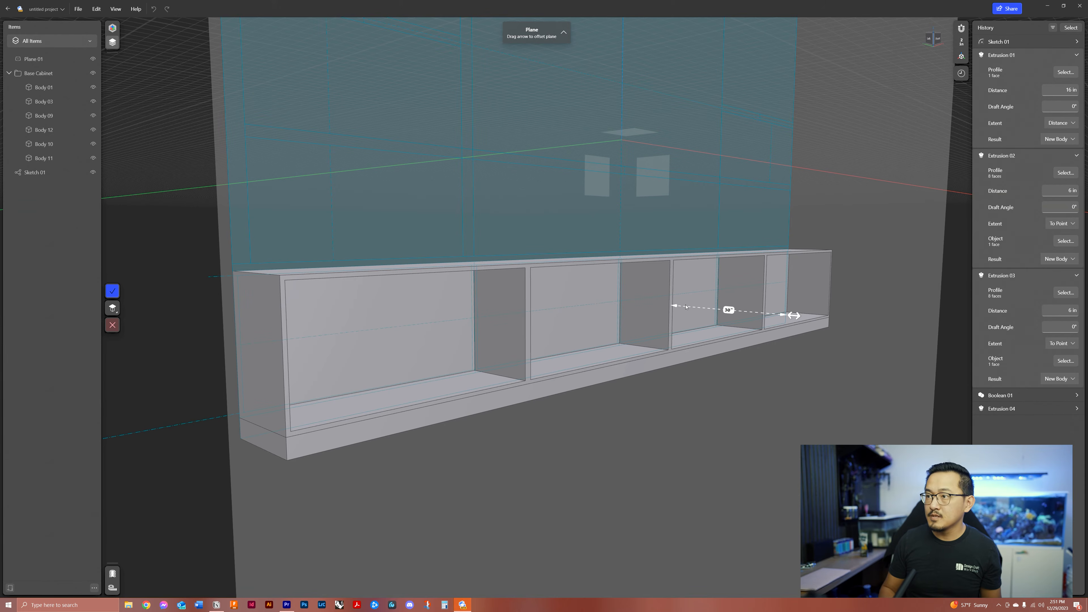
left_click(112, 291)
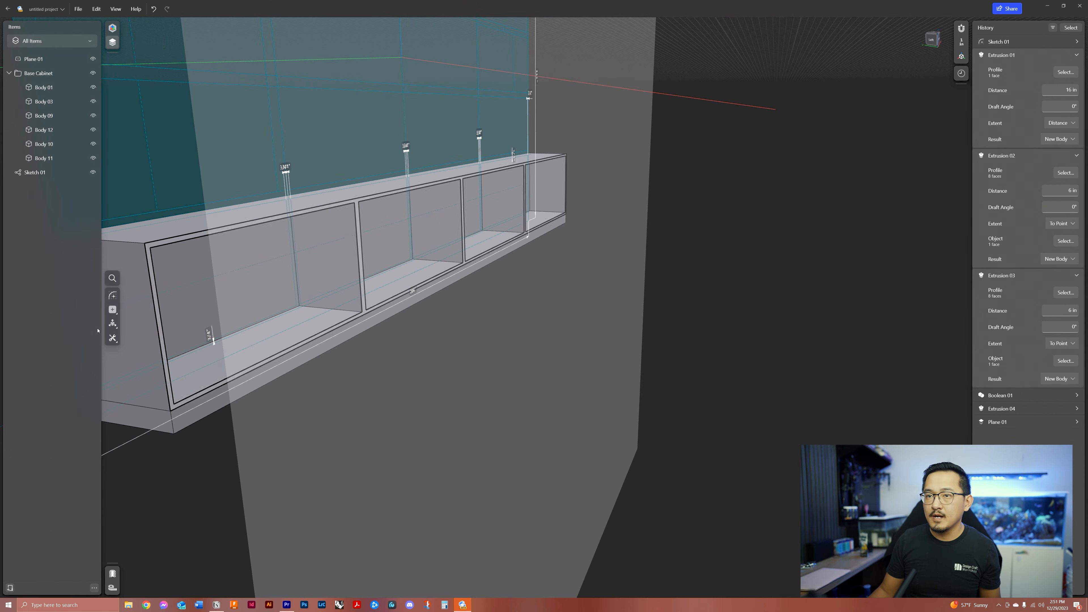
left_click(113, 338)
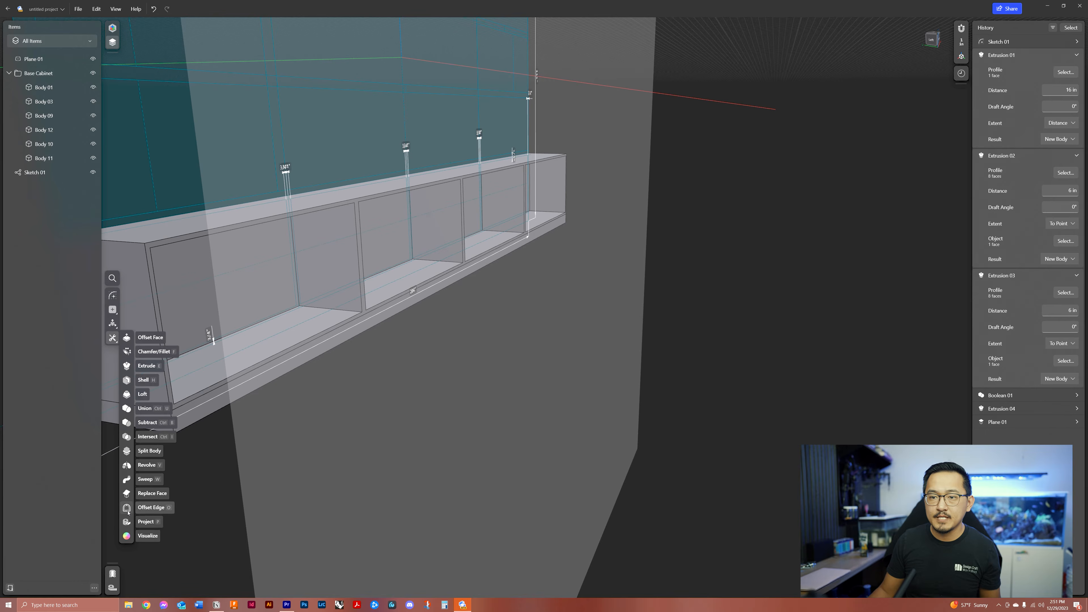
left_click(128, 522)
scroll(515, 444, "down", 6)
scroll(485, 416, "up", 6)
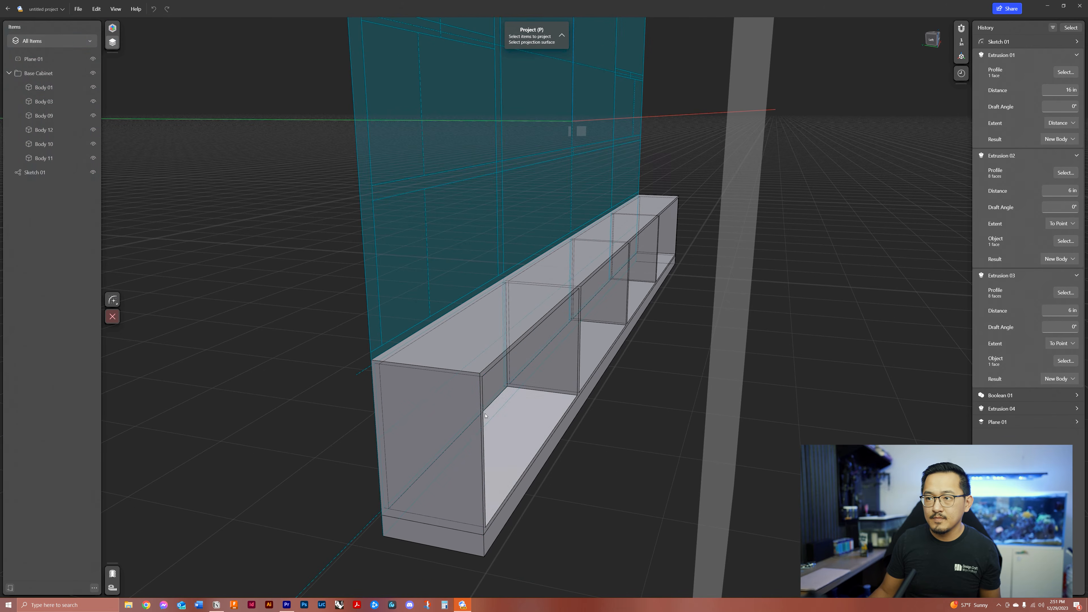
left_click(483, 405)
left_click(487, 367)
Step: Hide the toe kick body (Body 01) in the Base Cabinet folder
left_click(88, 170)
left_click(92, 87)
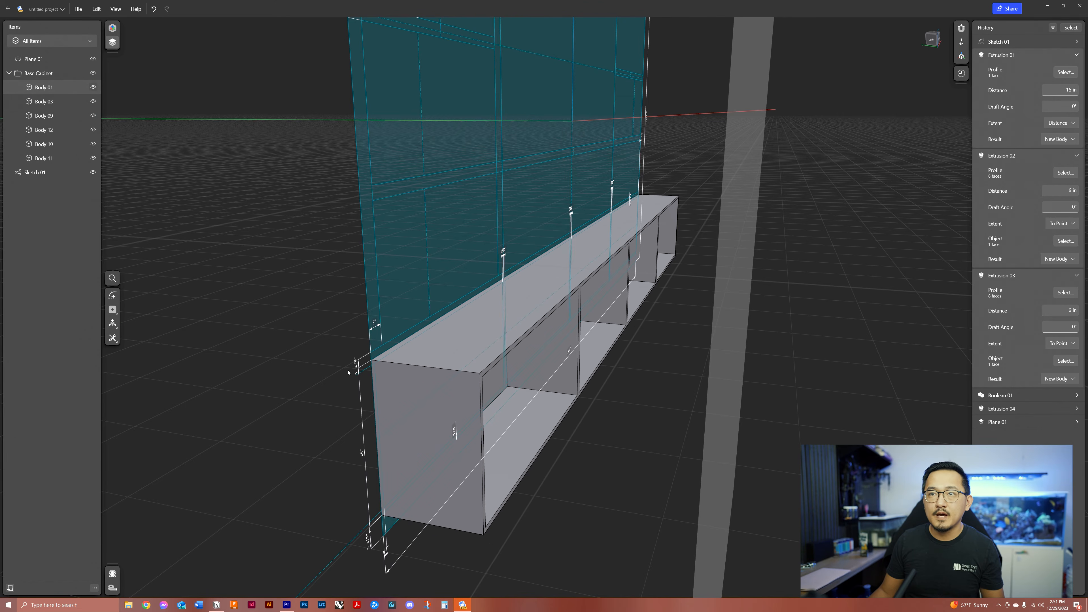
Step: Project the four outer edges of the base cabinet's front face onto the offset construction plane
left_click(112, 337)
left_click(127, 522)
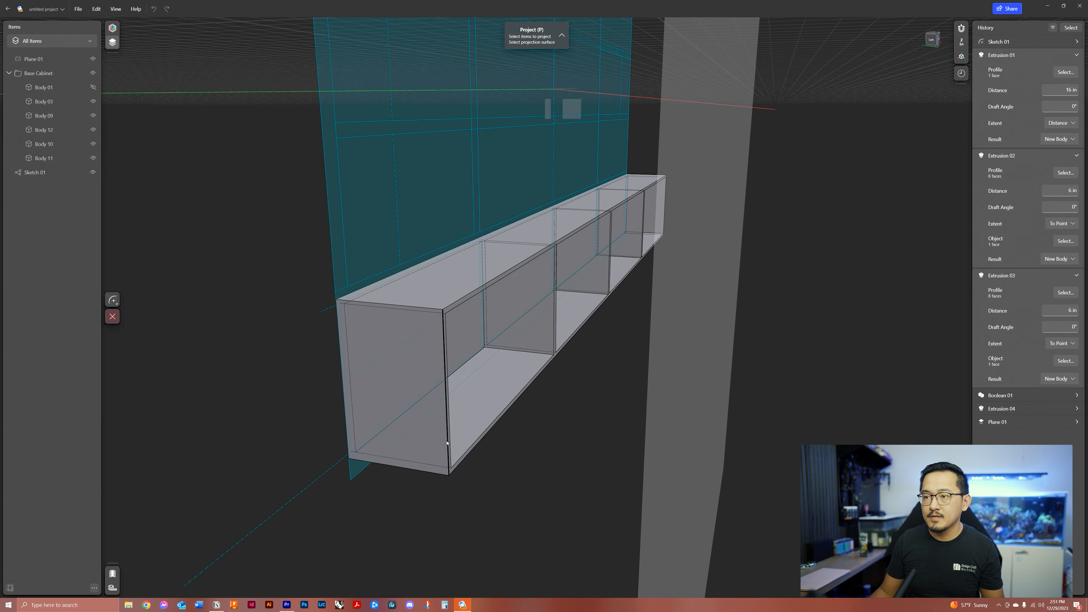
left_click(466, 457)
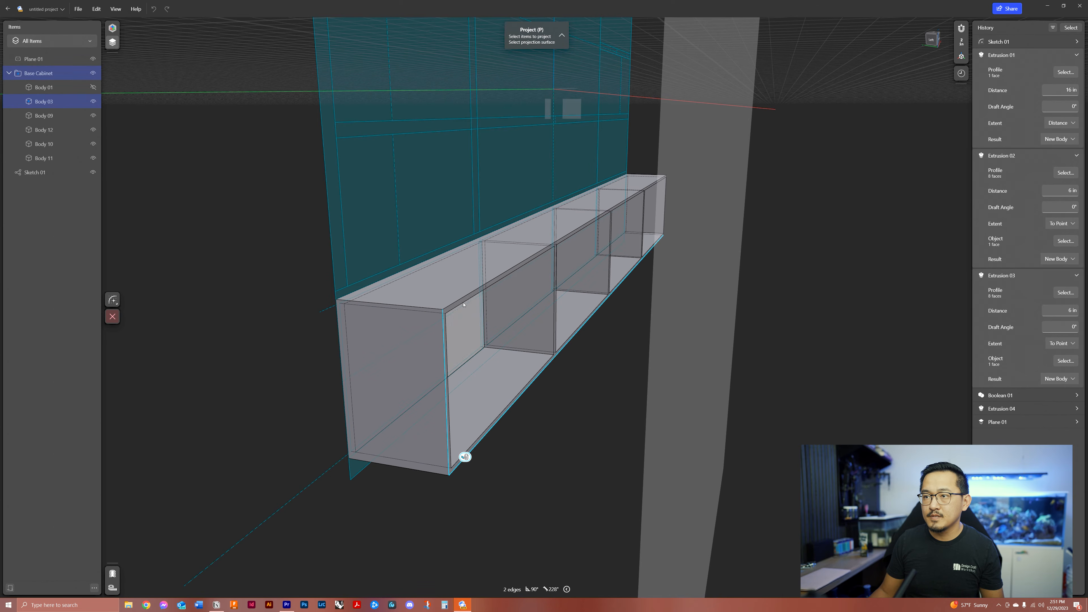
left_click(465, 297)
scroll(645, 284, "down", 5)
right_click_drag(646, 284, 612, 271)
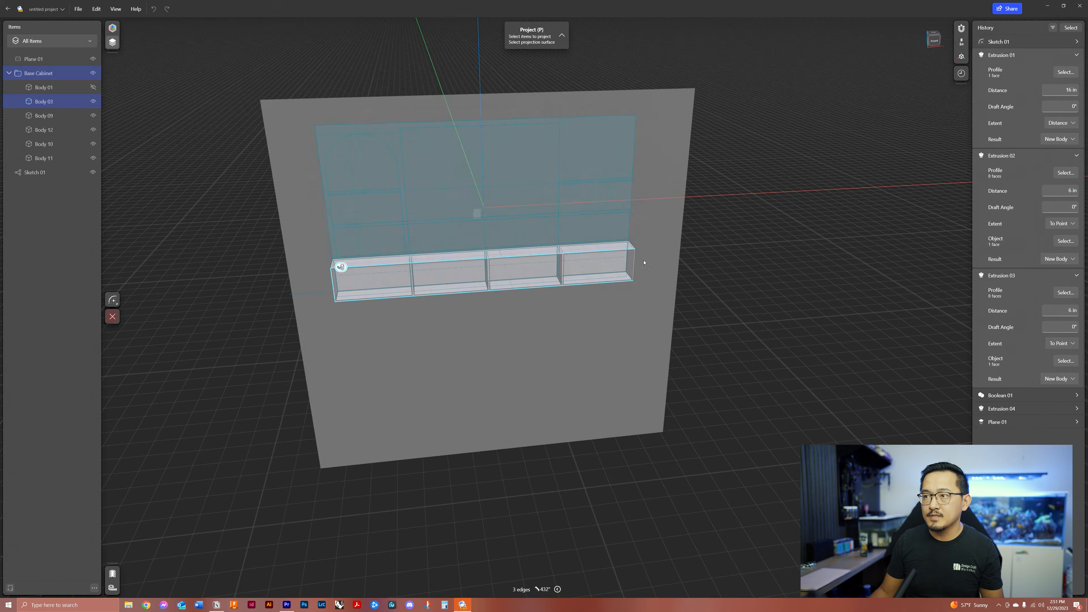
scroll(697, 280, "up", 4)
right_click_drag(697, 279, 656, 275)
scroll(724, 296, "up", 3)
scroll(724, 295, "up", 2)
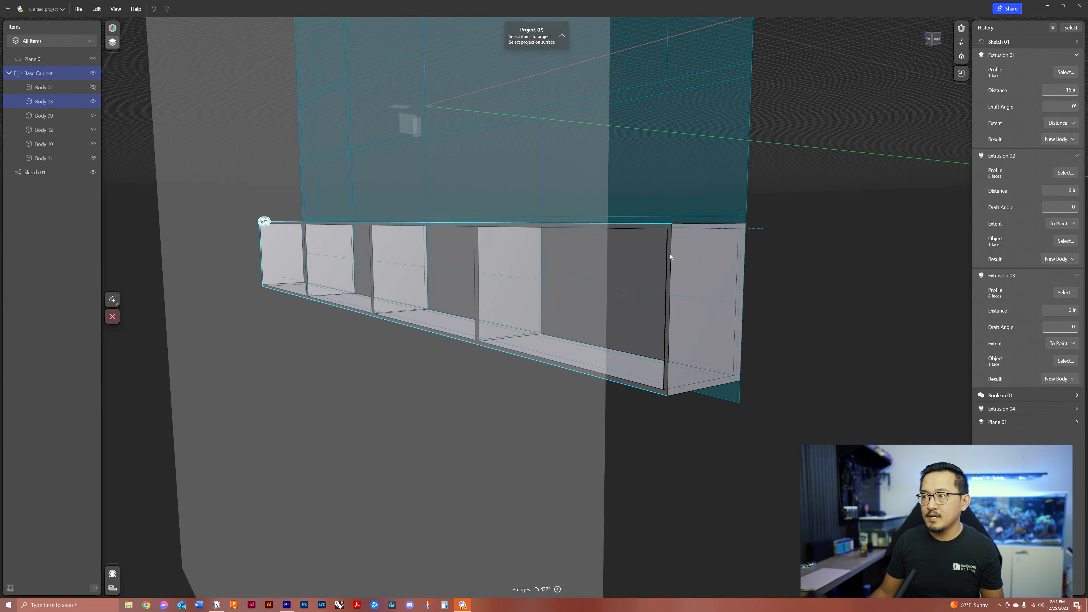
left_click(671, 257)
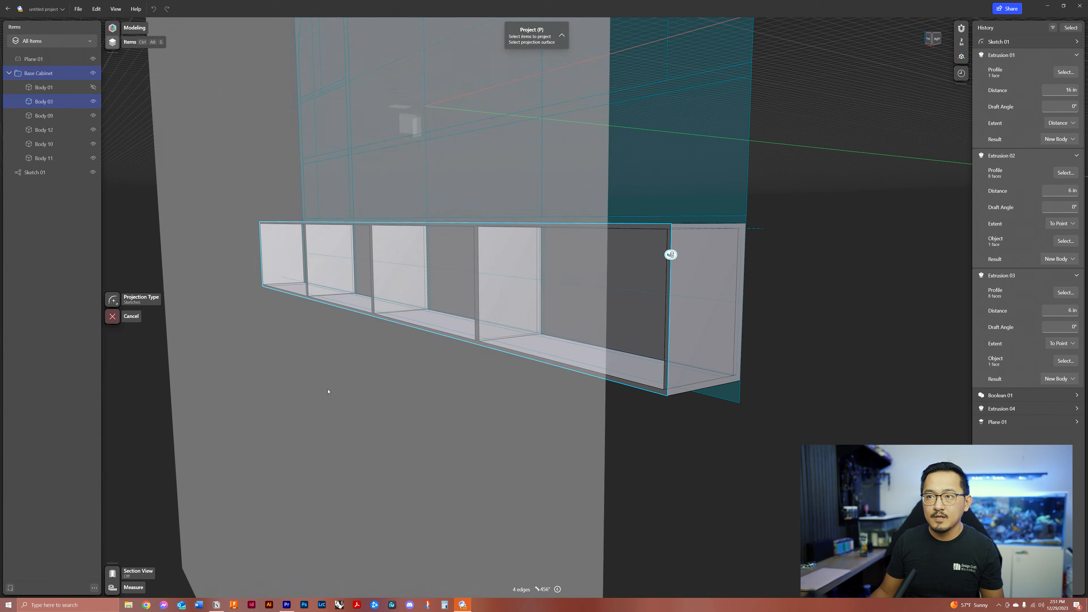
left_click(321, 399)
key("Return")
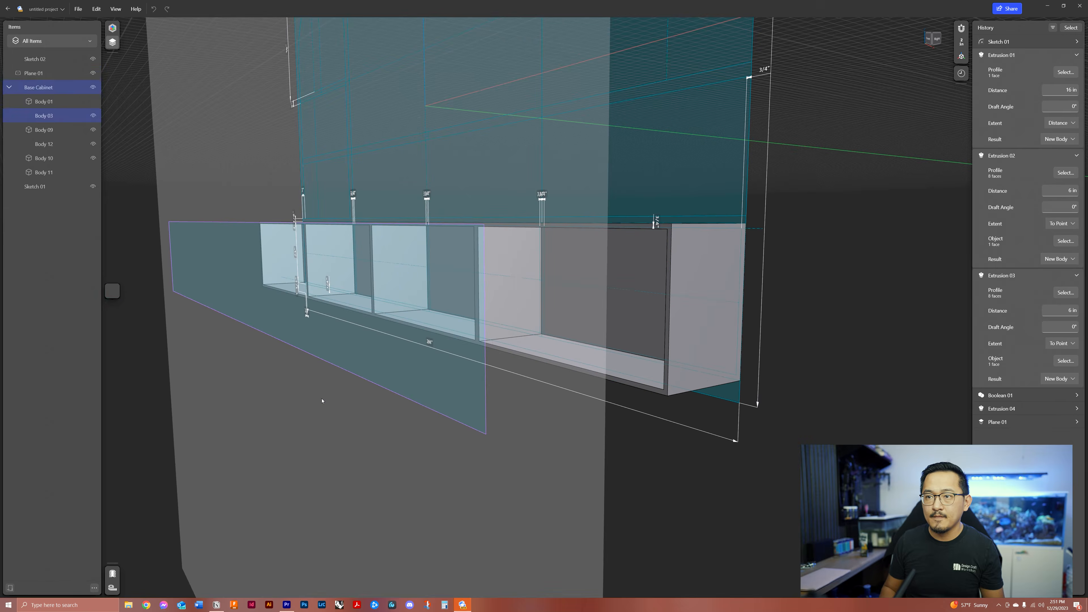
Step: Set the overall width dimension in the wall sketch to 250 in and inspect the rebuilt cabinet and projected outline
scroll(343, 389, "down", 5)
right_click_drag(343, 389, 609, 389)
scroll(609, 389, "down", 3)
middle_click_drag(455, 399, 540, 373)
left_click(349, 403)
type("250")
key("Return")
scroll(637, 418, "down", 3)
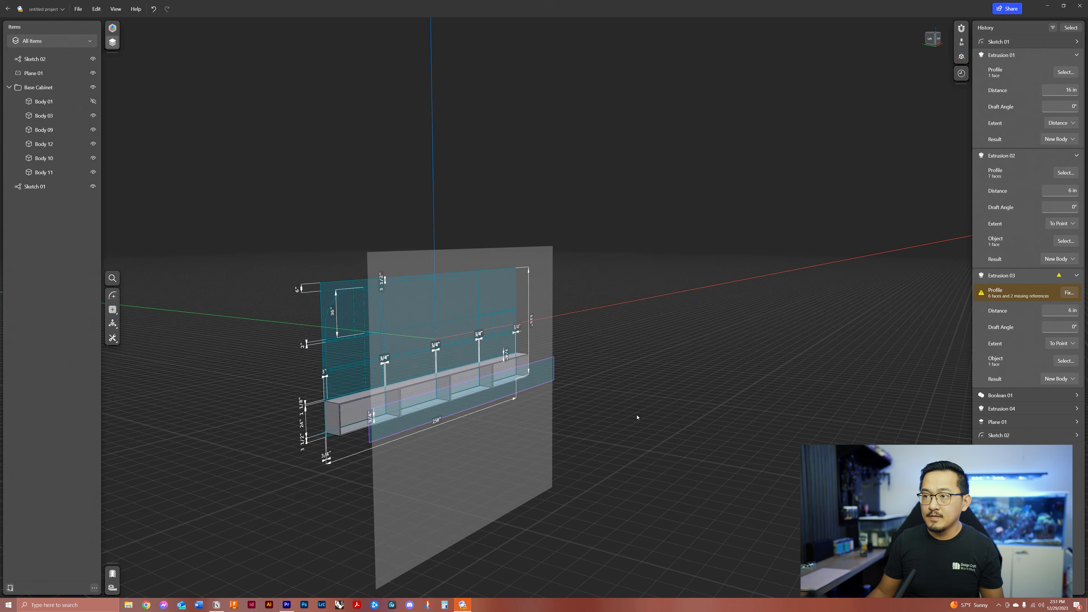
right_click_drag(632, 417, 610, 411)
scroll(403, 373, "up", 5)
right_click_drag(402, 374, 414, 408)
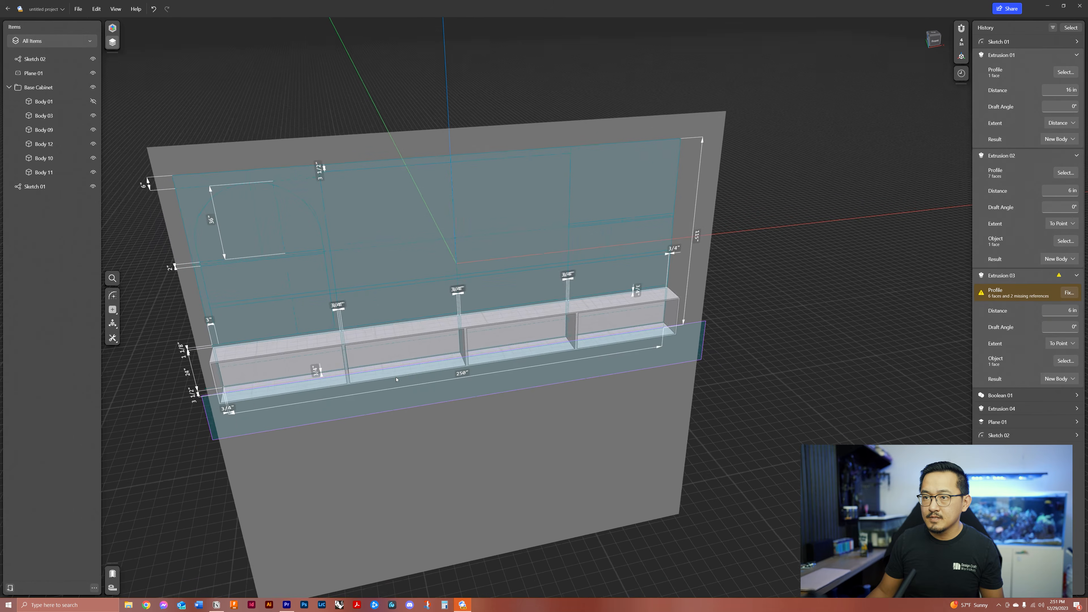
scroll(422, 410, "down", 1)
Step: Examine the missing profile references of Extrusion 03, leaving its selection unchanged
left_click(1068, 293)
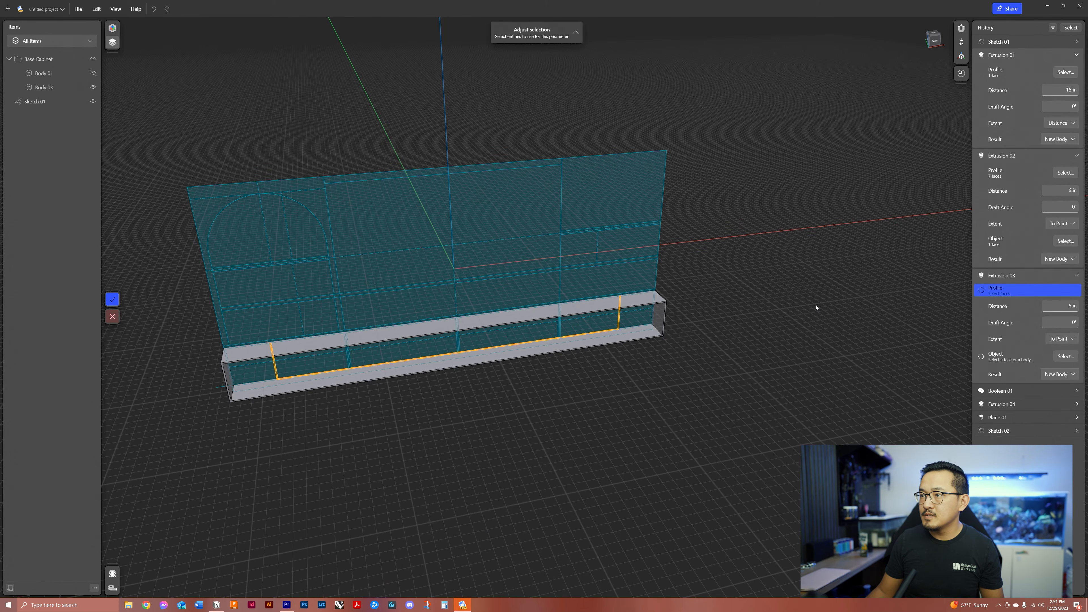
key("Escape")
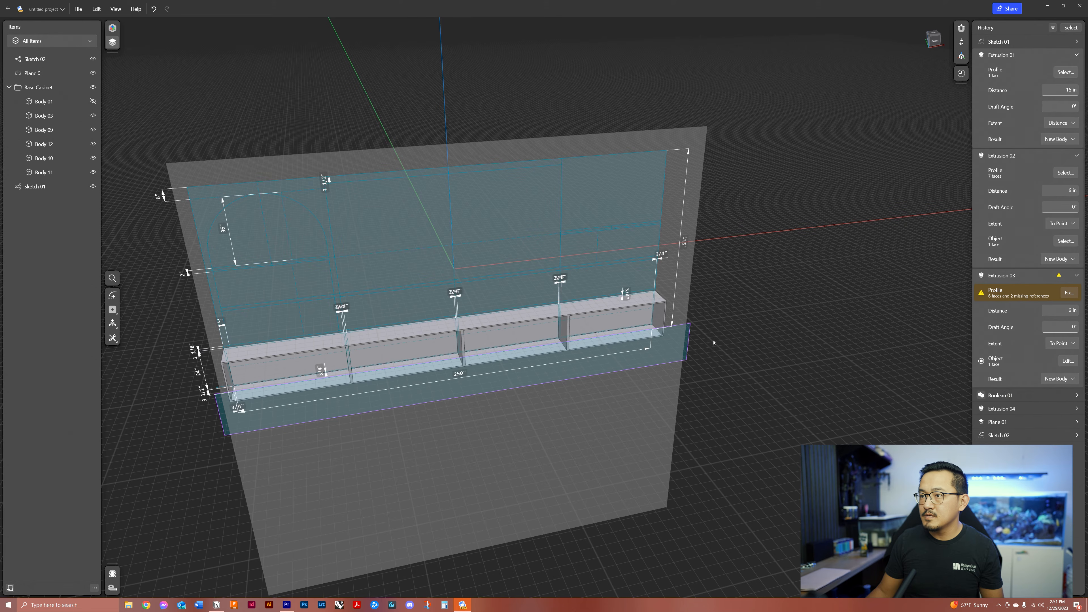
right_click_drag(749, 360, 754, 340)
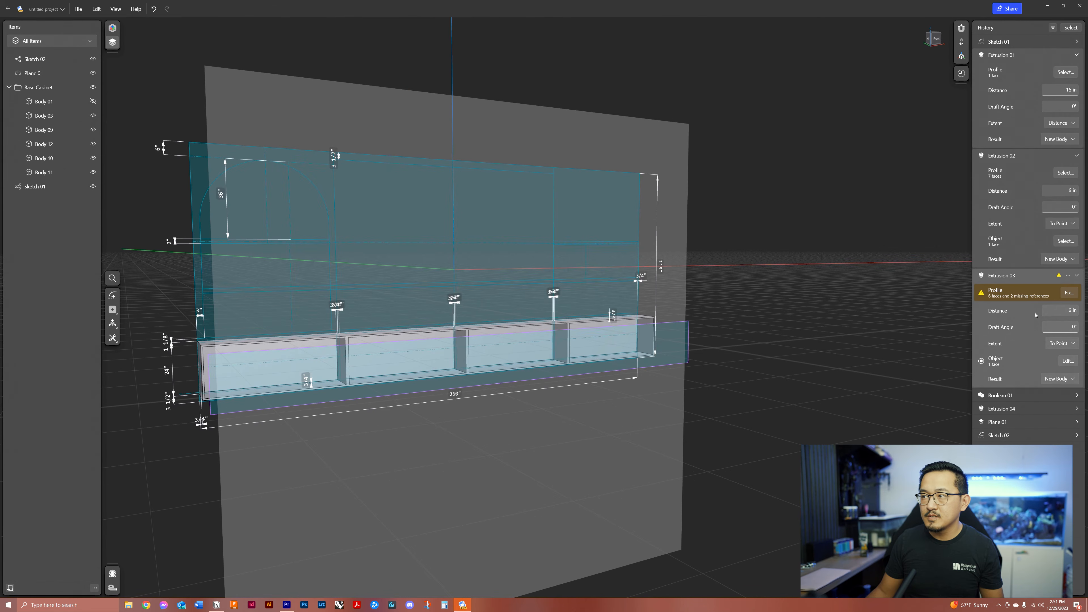
left_click(1065, 293)
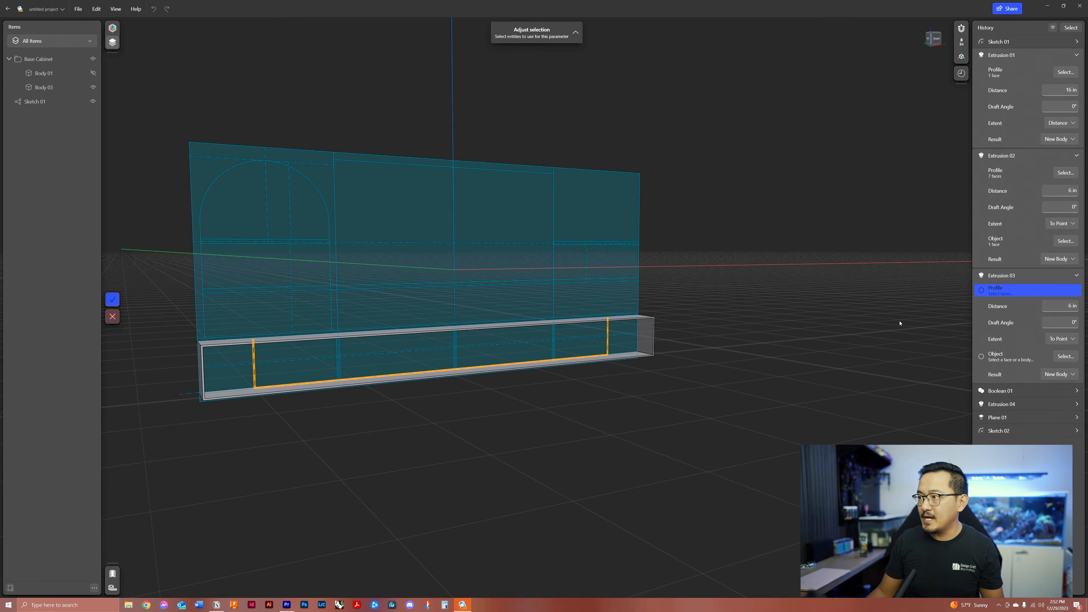
key("Escape")
scroll(852, 306, "down", 3)
scroll(381, 359, "up", 6)
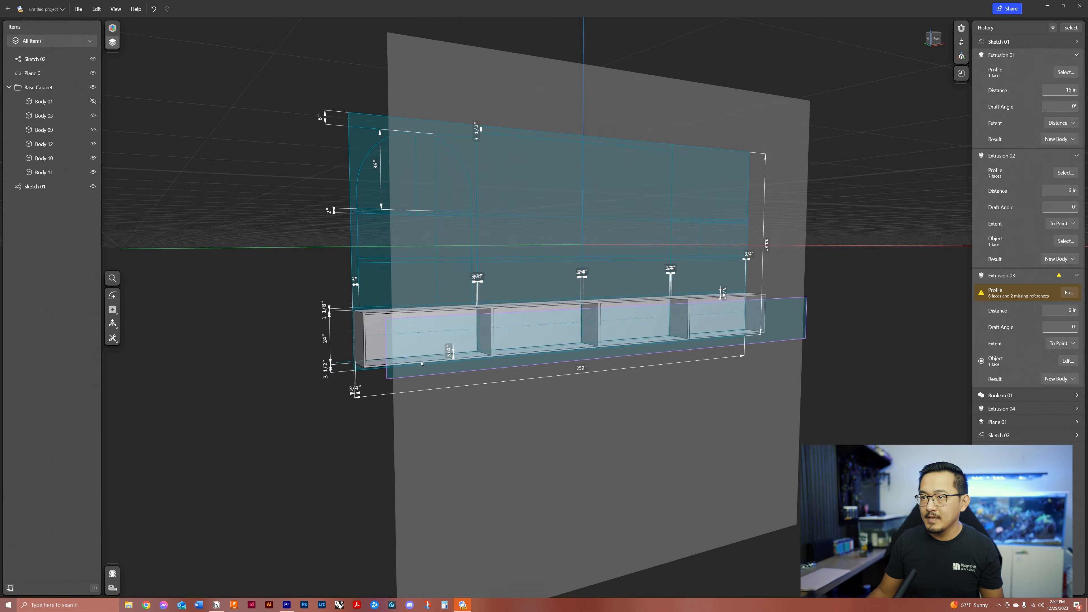
Step: Set the overall width dimension in the wall sketch to 150 in
right_click_drag(643, 360, 529, 396)
scroll(529, 364, "down", 5)
right_click_drag(669, 412, 666, 373)
left_click(706, 399)
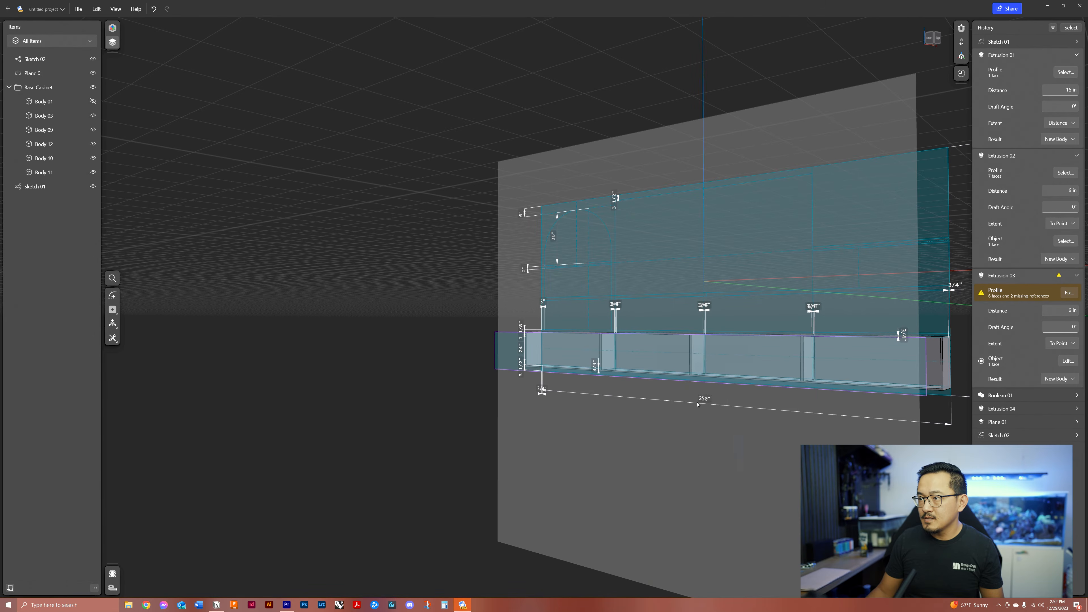
type("0")
key("Return")
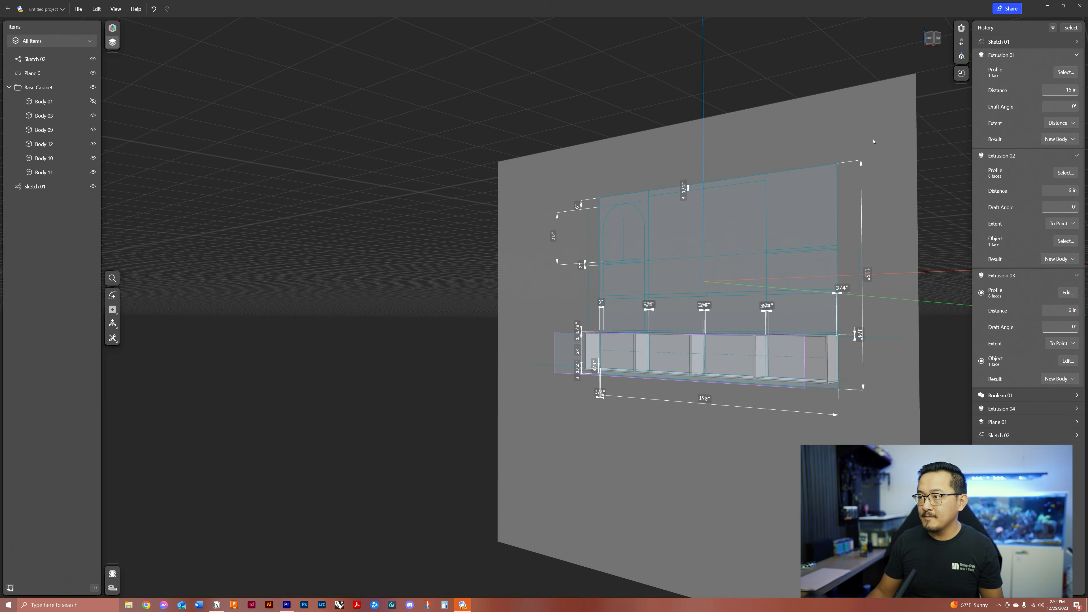
mouse_move(775, 345)
middle_mouse_down()
mouse_move(735, 322)
mouse_move(647, 326)
middle_mouse_up()
mouse_move(647, 326)
right_mouse_down()
mouse_move(609, 348)
mouse_move(669, 340)
right_mouse_up()
right_click_drag(582, 374, 648, 372)
scroll(648, 372, "up", 8)
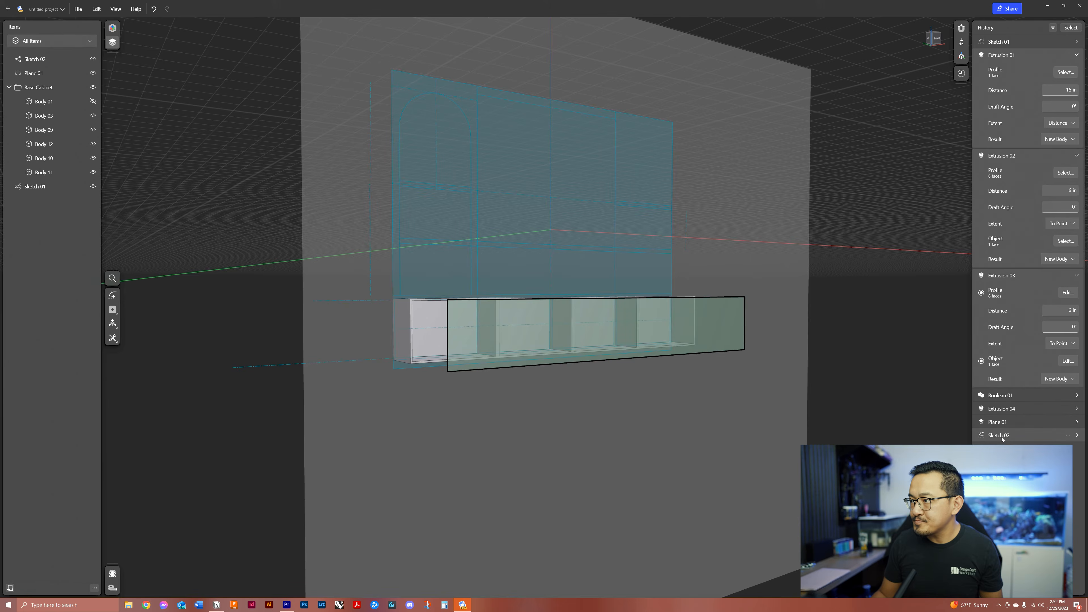
Step: Collapse the Base Cabinet folder and hide it
double_click(1002, 435)
left_click(112, 213)
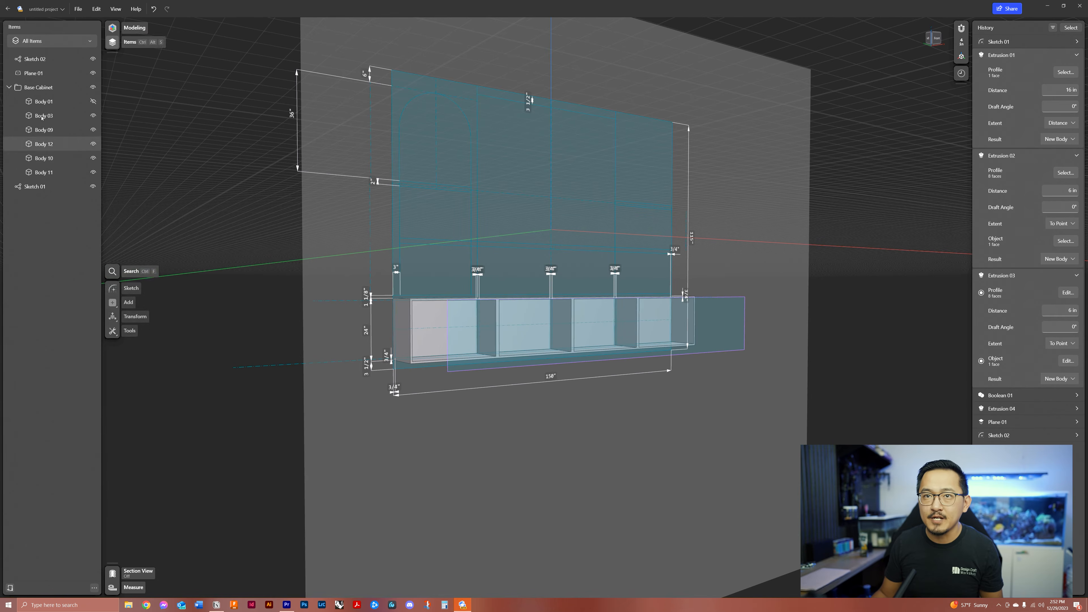
left_click(10, 88)
left_click(93, 87)
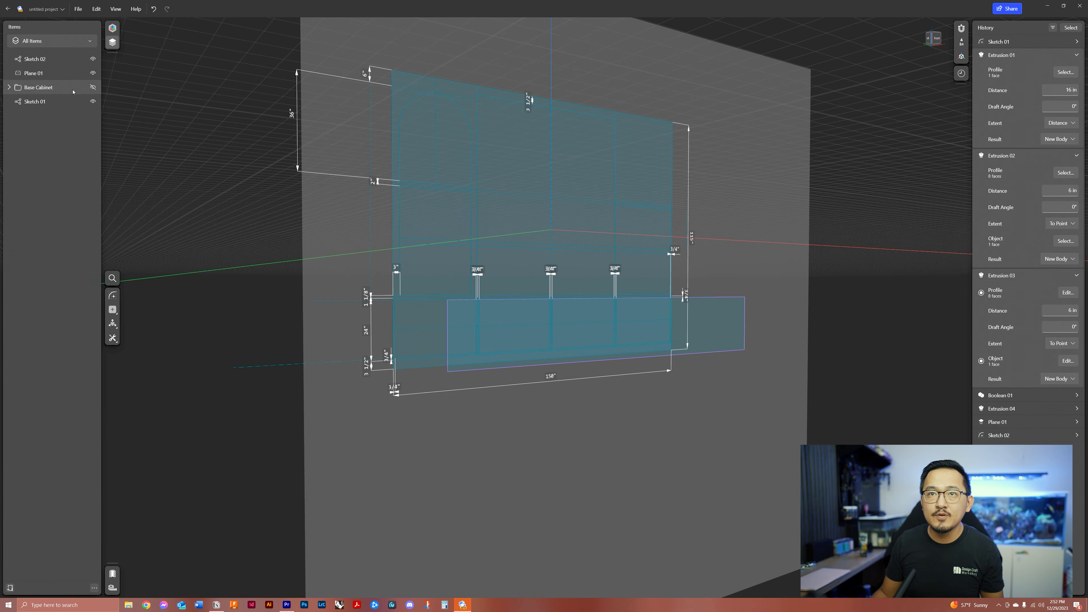
right_click_drag(178, 233, 121, 301)
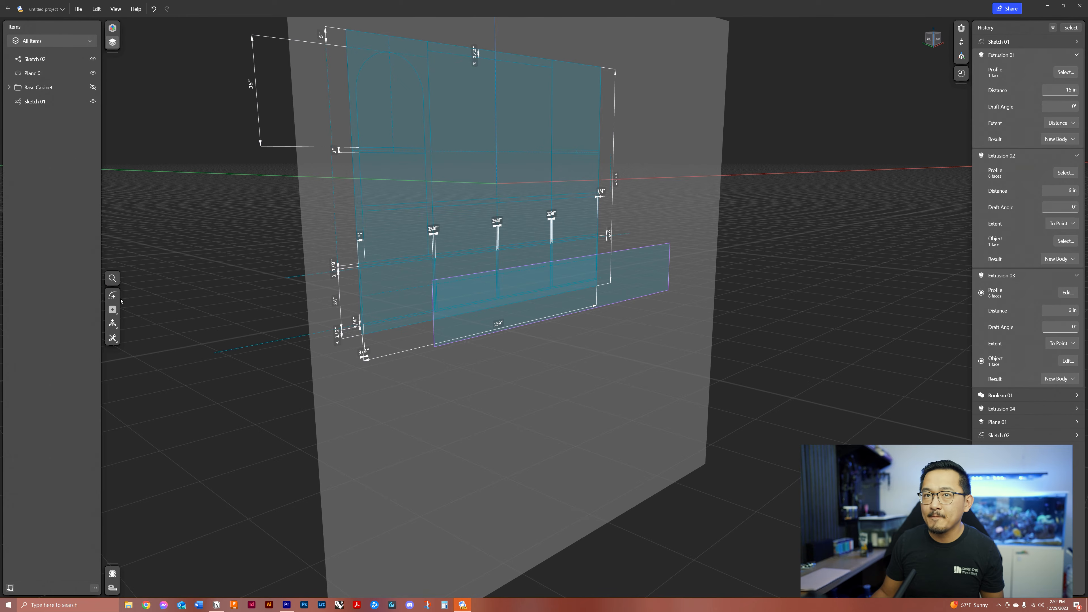
Step: Create a new items folder and name it Doors
left_click(9, 588)
right_click(40, 61)
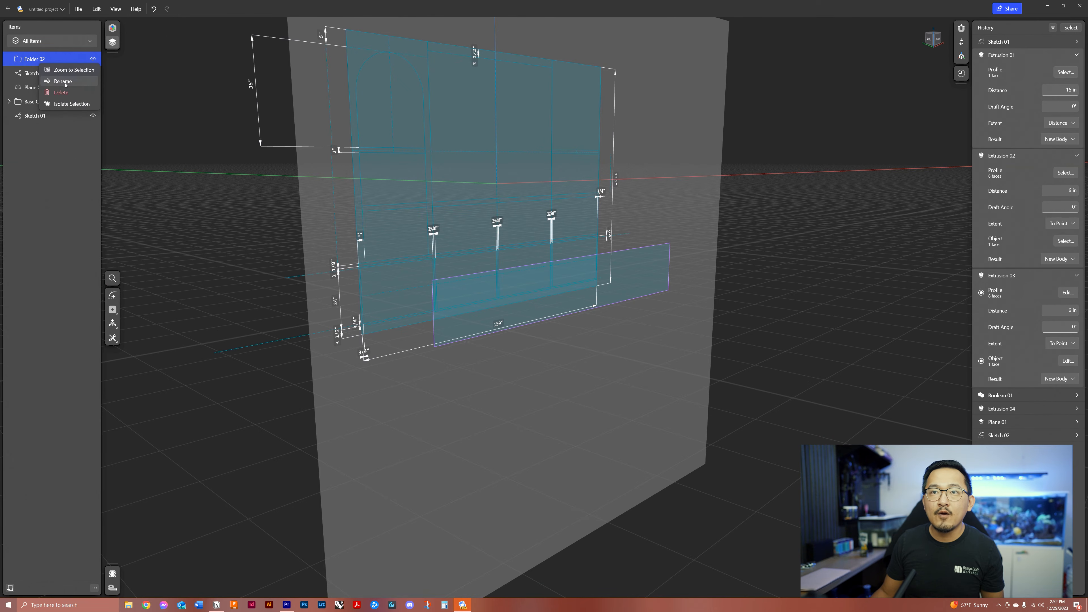
left_click(63, 82)
type("Doors")
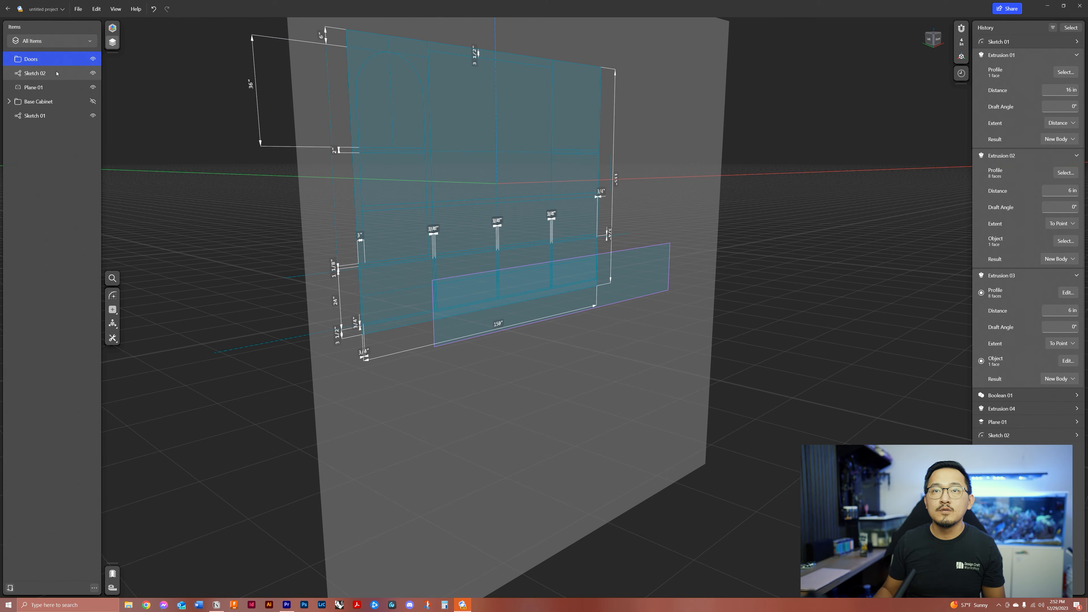
Step: Move Sketch 02 and Plane 01 into the Doors folder
left_click(57, 73)
left_click(34, 87, "shift")
left_click_drag(34, 87, 40, 60)
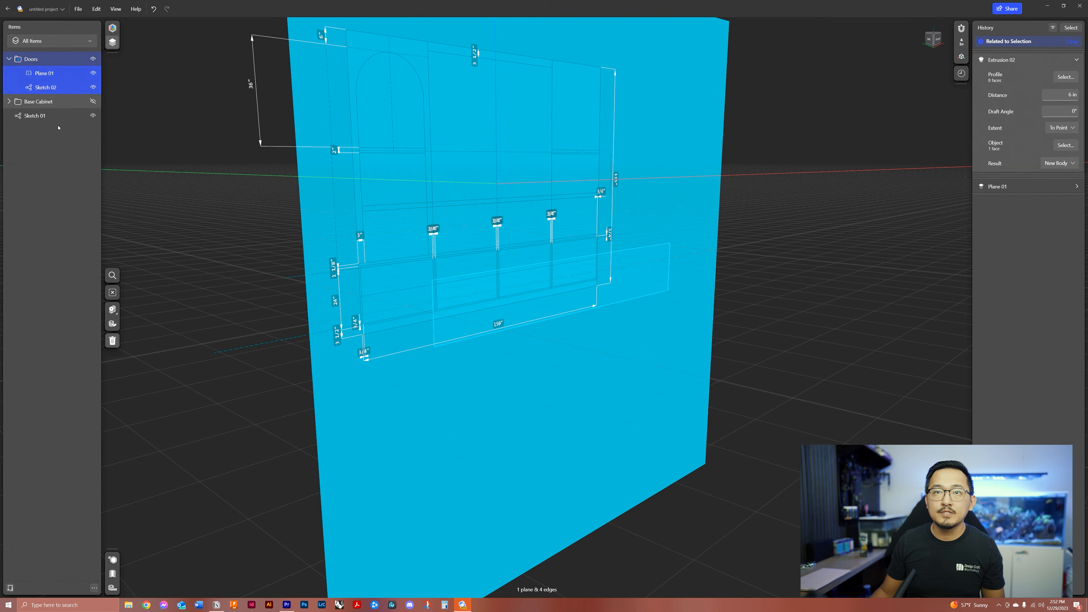
left_click(214, 272)
Step: Hide Sketch 01 so that only the projected outline and its plane are shown
right_click_drag(411, 192, 474, 216)
scroll(476, 219, "up", 3)
scroll(476, 219, "up", 2)
left_click(93, 116)
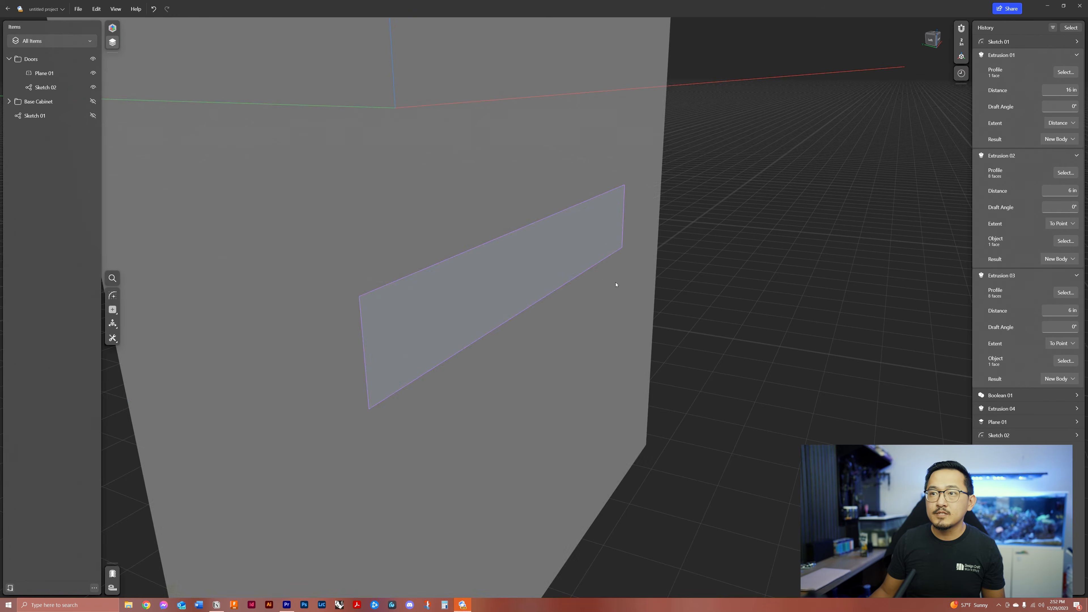
right_click_drag(616, 285, 583, 282)
Step: In Sketch 02, draw five freely spaced vertical lines from the top to the bottom edge of the projected outline
double_click(260, 253)
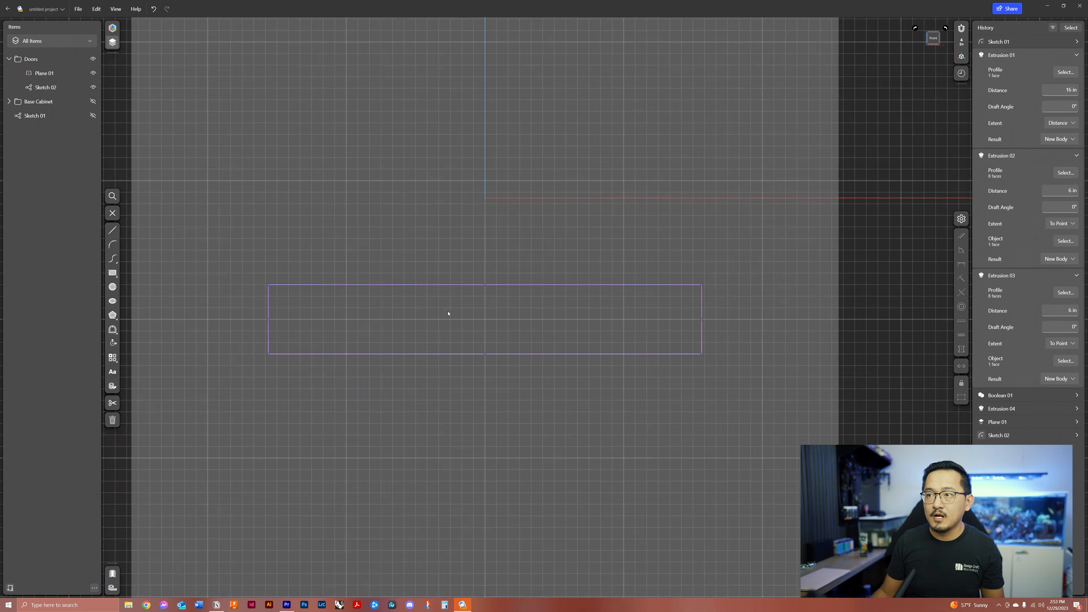
left_click(112, 230)
middle_click_drag(552, 303, 514, 311)
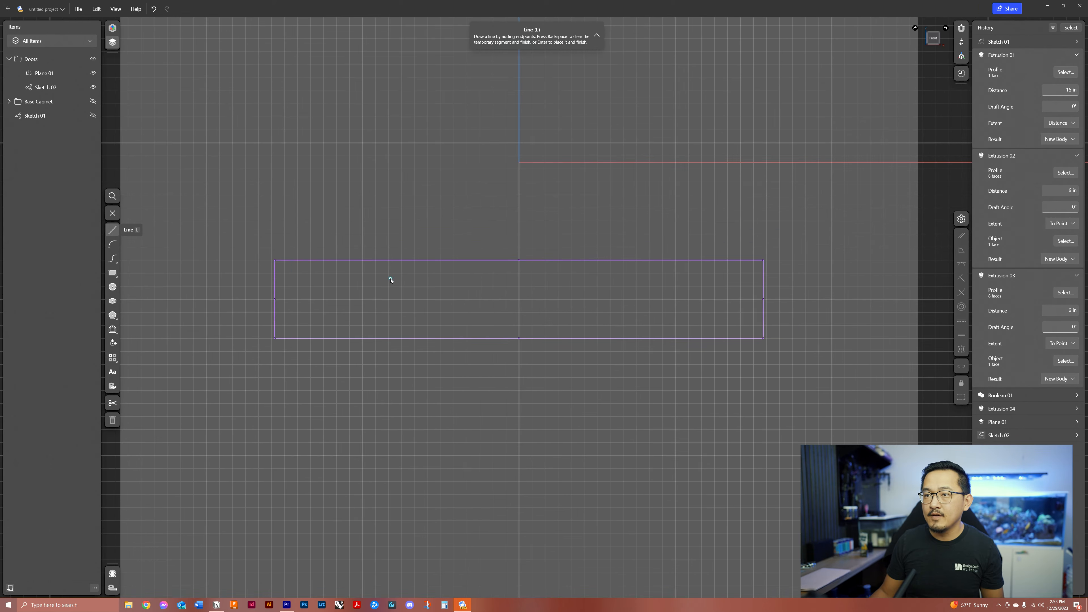
left_click(352, 260)
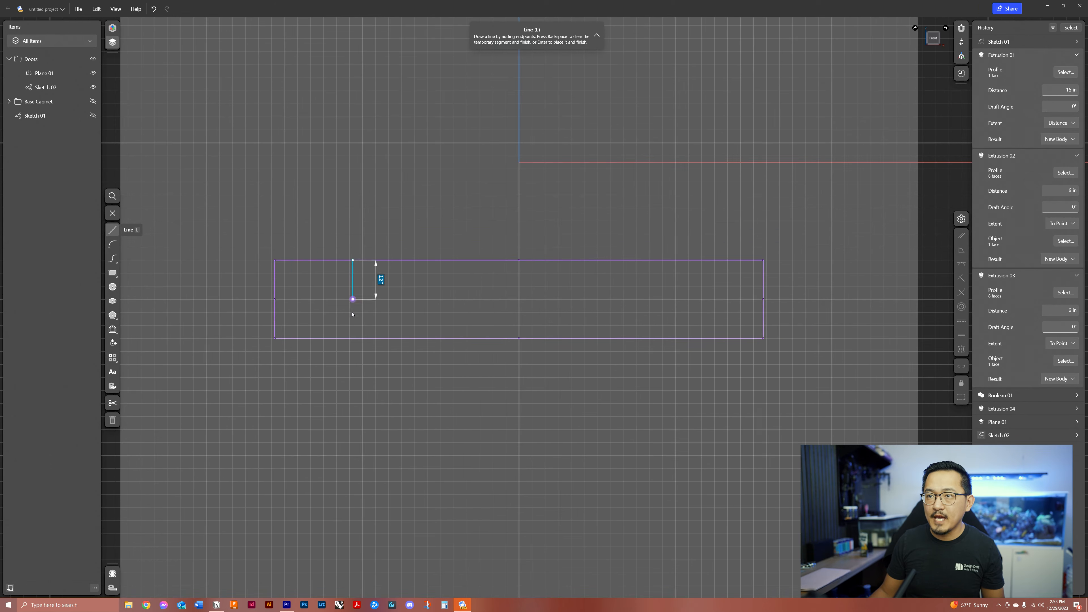
left_click(353, 338)
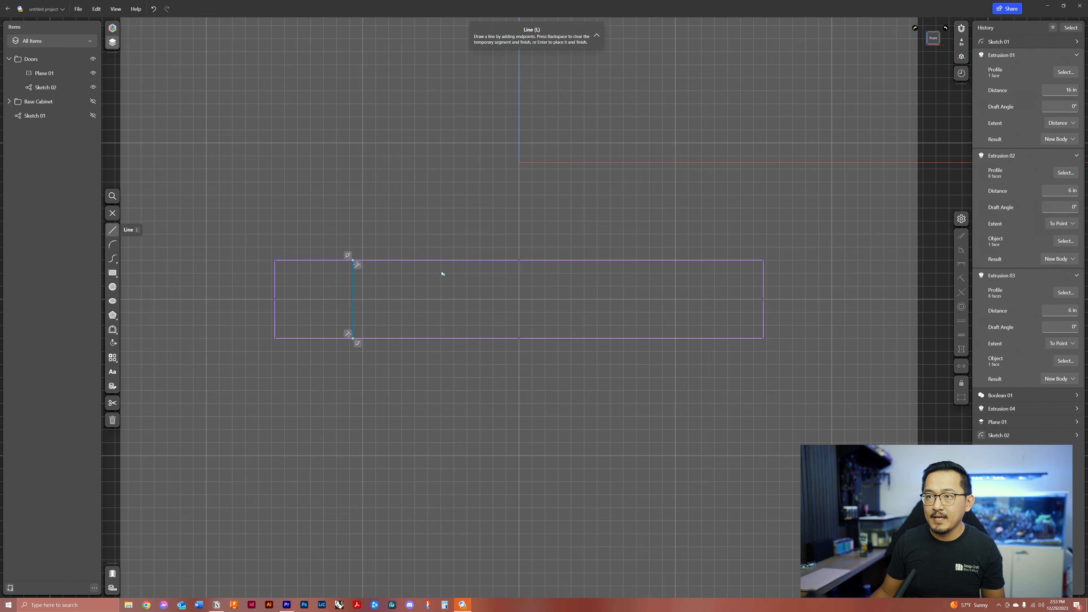
left_click(441, 261)
left_click(441, 338)
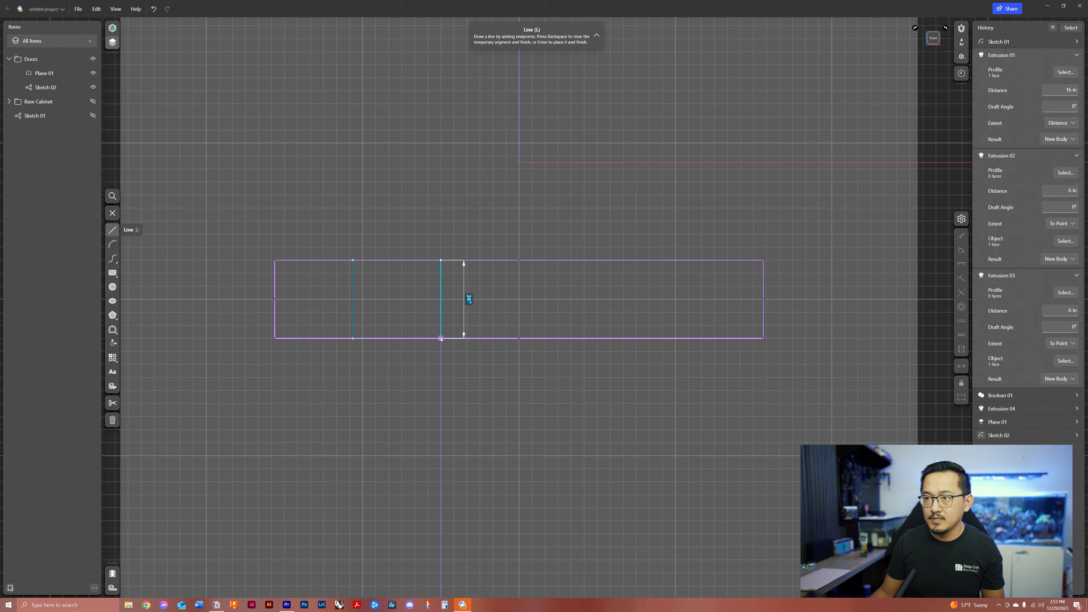
left_click(531, 260)
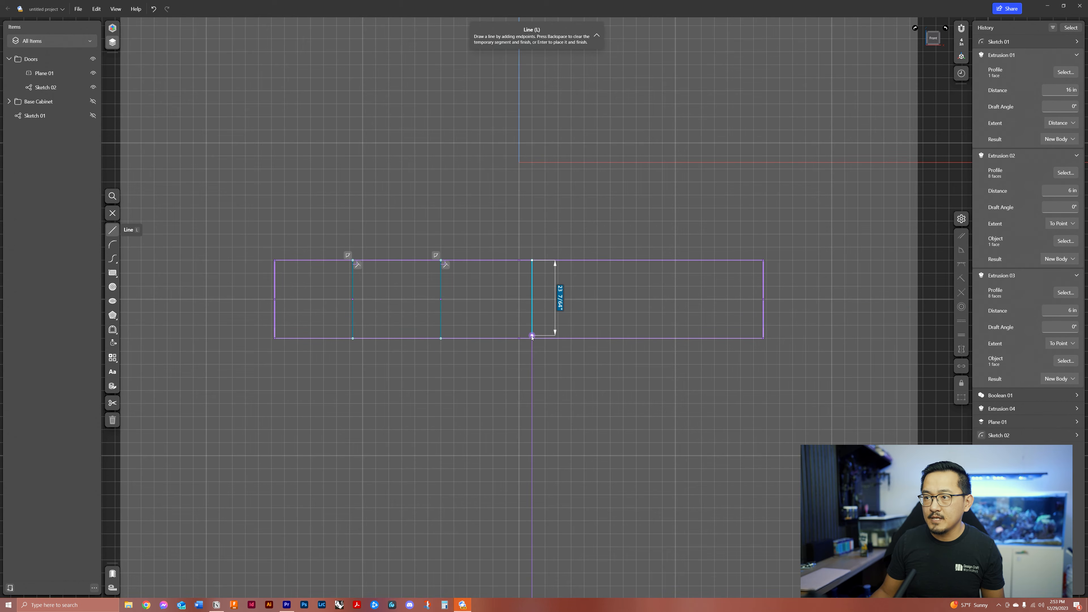
left_click(532, 338)
left_click(602, 260)
left_click(602, 339)
left_click(693, 260)
left_click(693, 338)
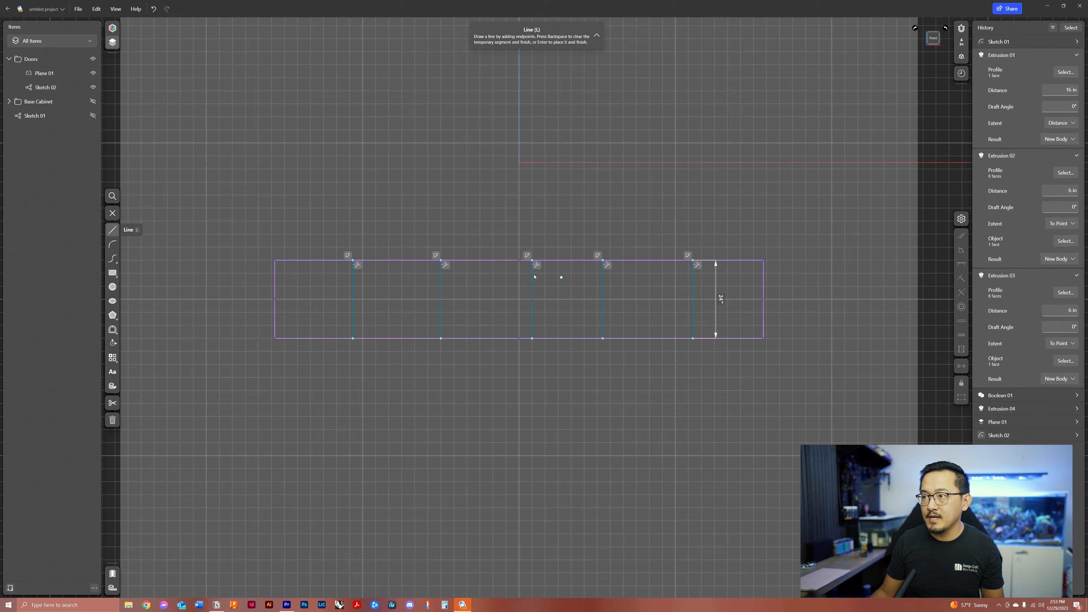
Step: Add two more vertical lines, between the second and third and between the fourth and fifth dividers, and leave the sketch
left_click(483, 260)
left_click(483, 339)
key("BackSpace")
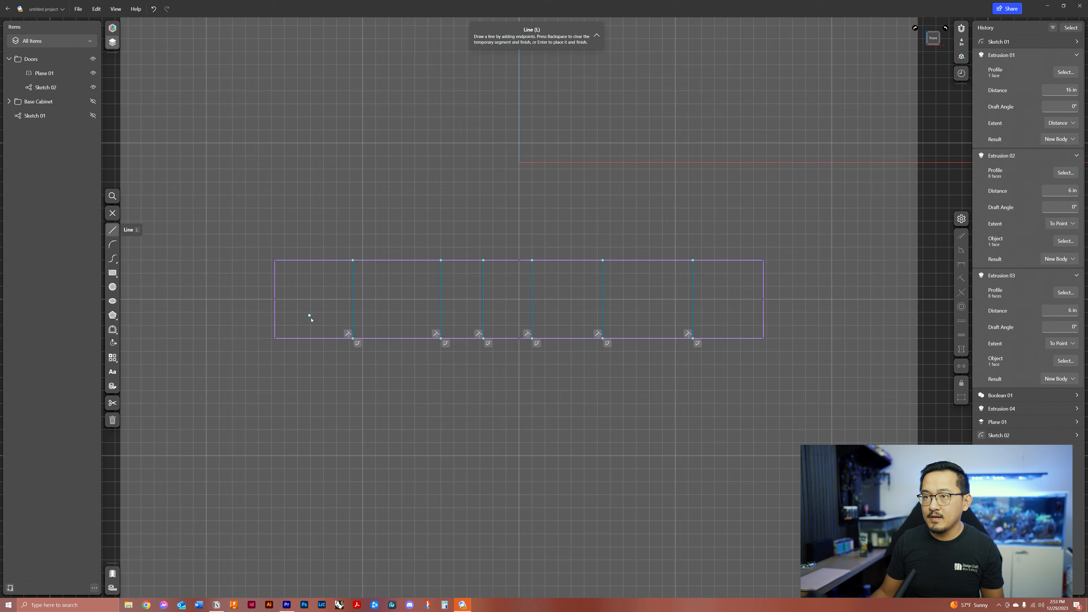
left_click(646, 260)
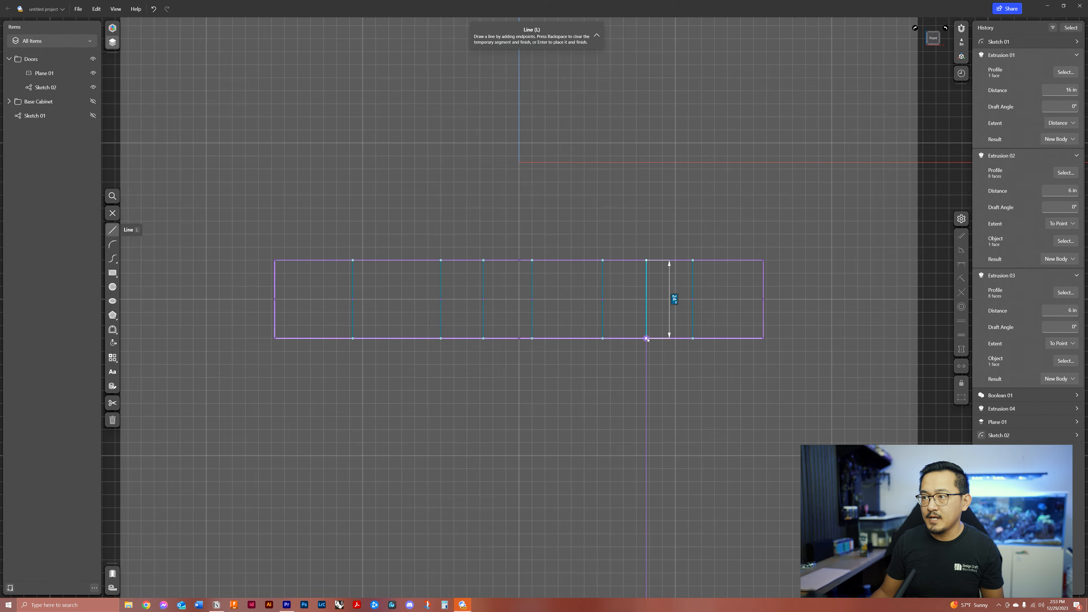
left_click(646, 339)
key("Escape")
key("Escape")
middle_click_drag(371, 284, 357, 287)
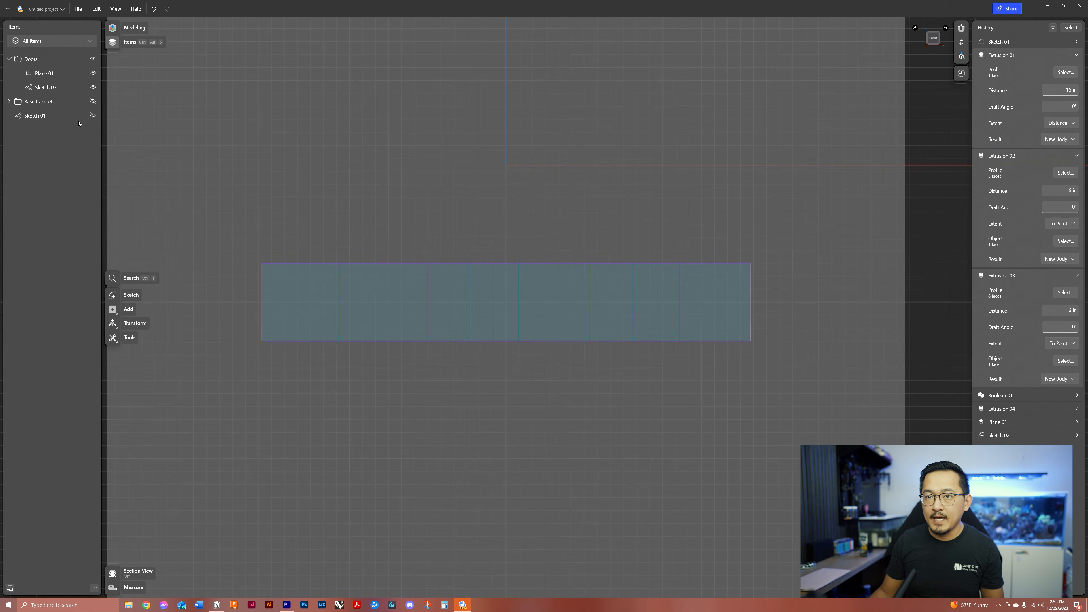
Step: Reopen Sketch 02 and draw connected horizontal line segments at mid-height from the outline's left edge to the fourth divider
double_click(51, 87)
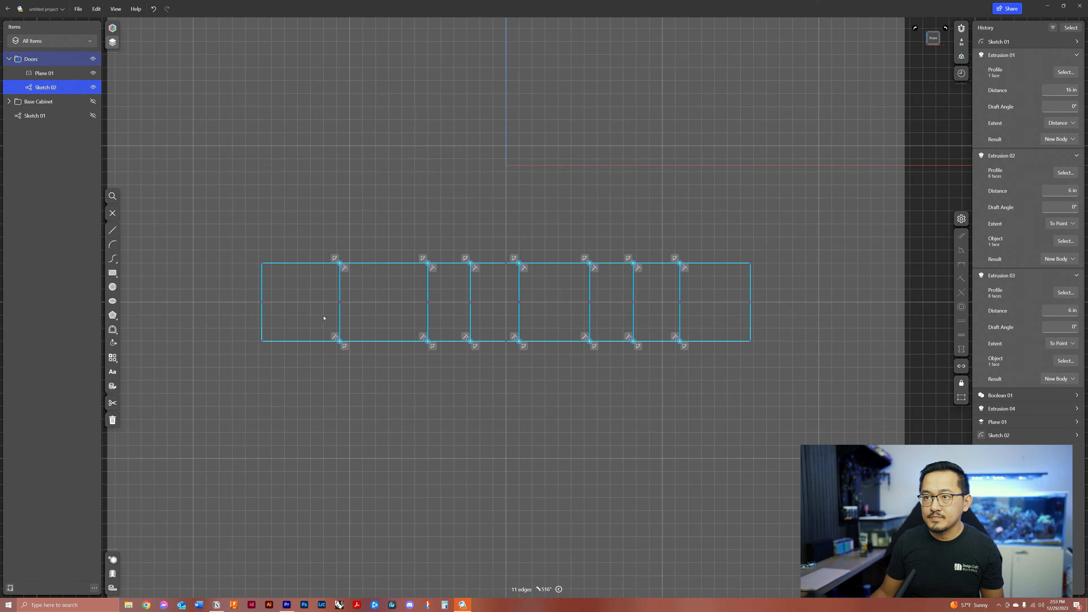
left_click(112, 230)
left_click(261, 302)
left_click(340, 302)
left_click(428, 302)
scroll(470, 303, "up", 5)
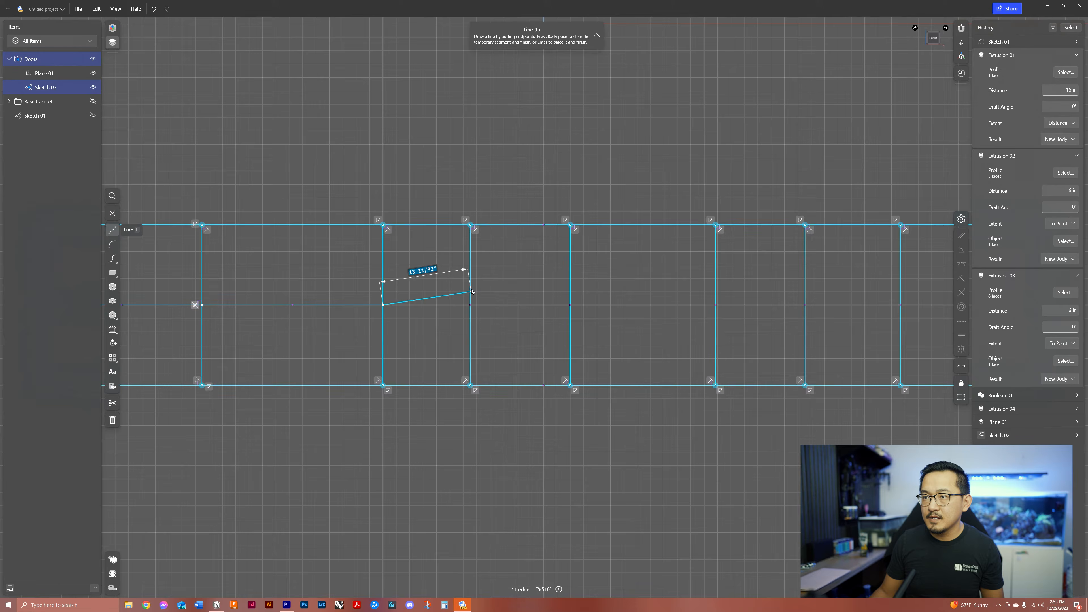
left_click(469, 310)
left_click(597, 309)
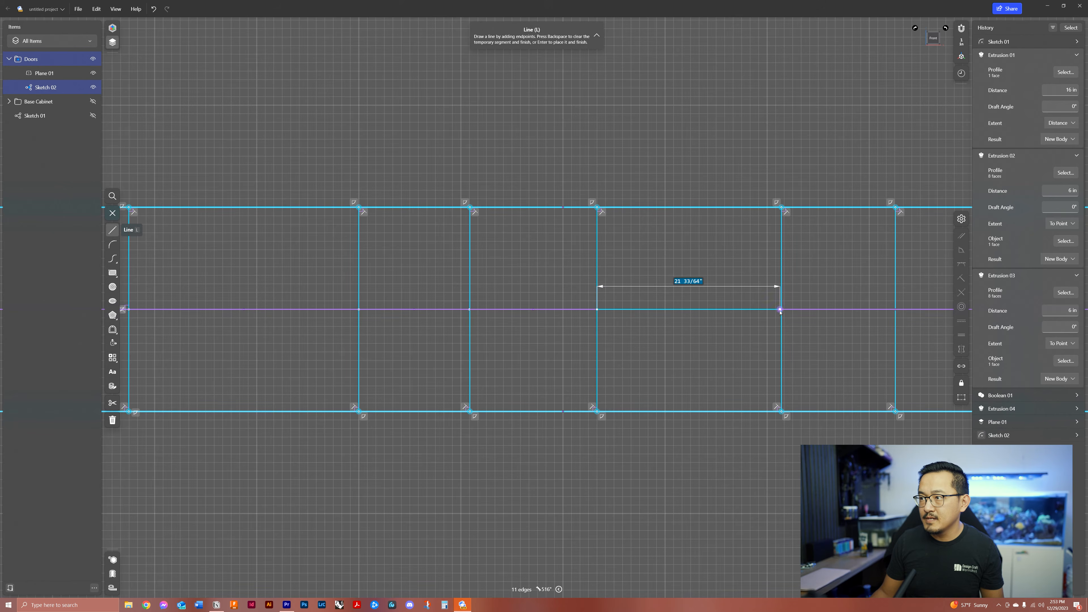
Step: Continue the mid-height line chain with one segment per panel, from the fourth divider across the remaining dividers to the outline's right edge
scroll(863, 330, "up", 2)
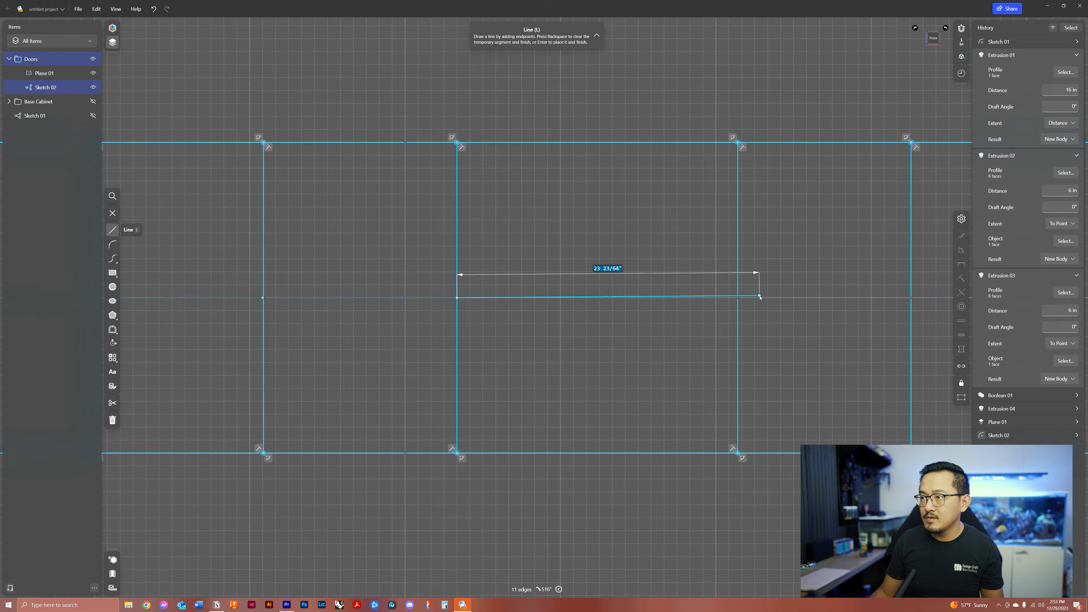
left_click(758, 298)
scroll(771, 300, "right", 2)
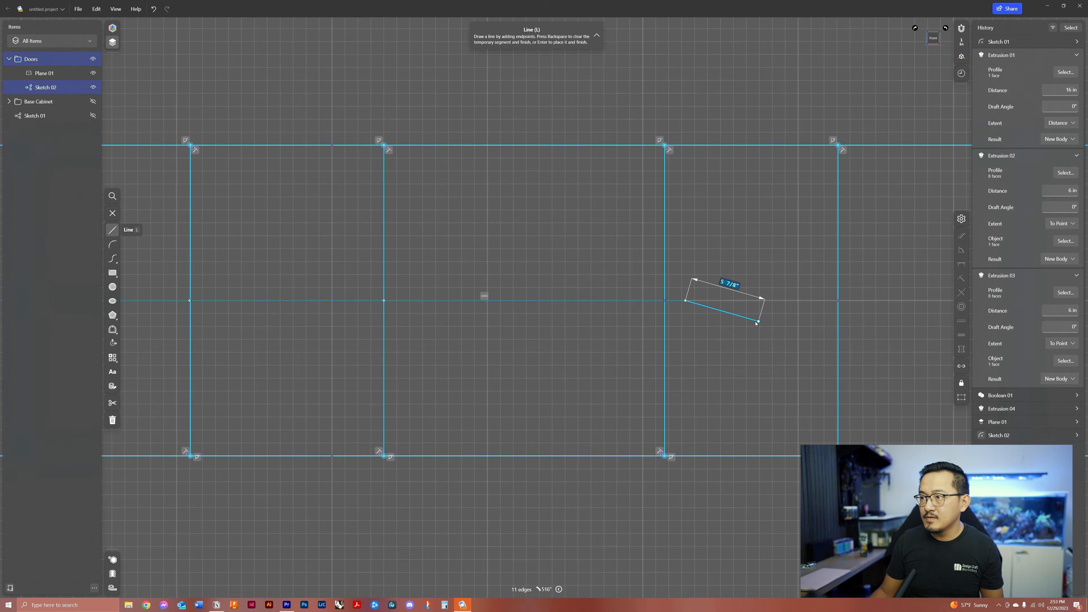
left_click(846, 301)
scroll(814, 300, "right", 8)
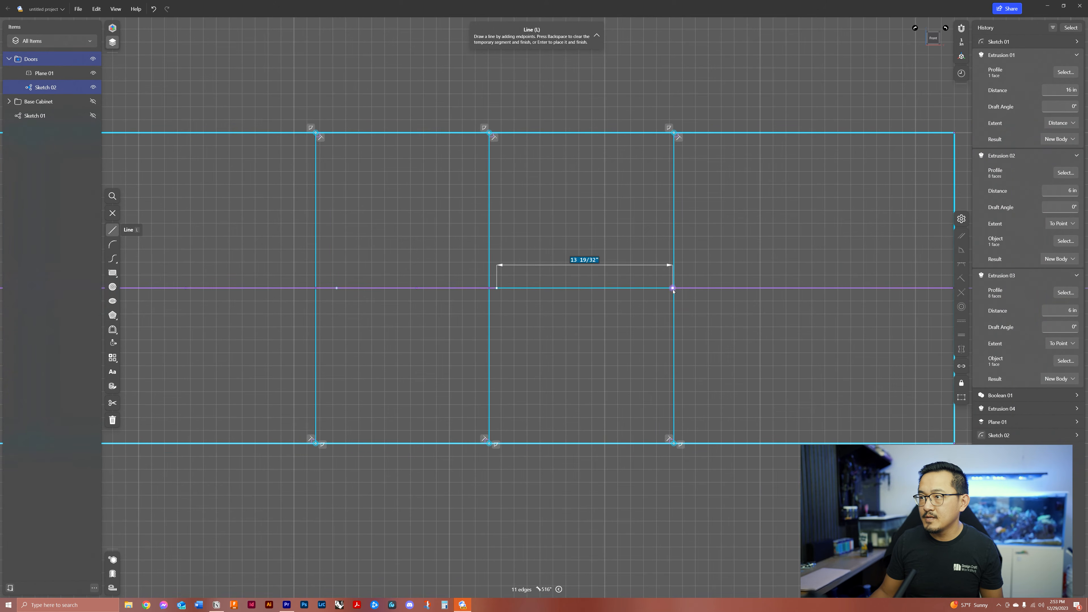
left_click(678, 287)
scroll(681, 291, "right", 4)
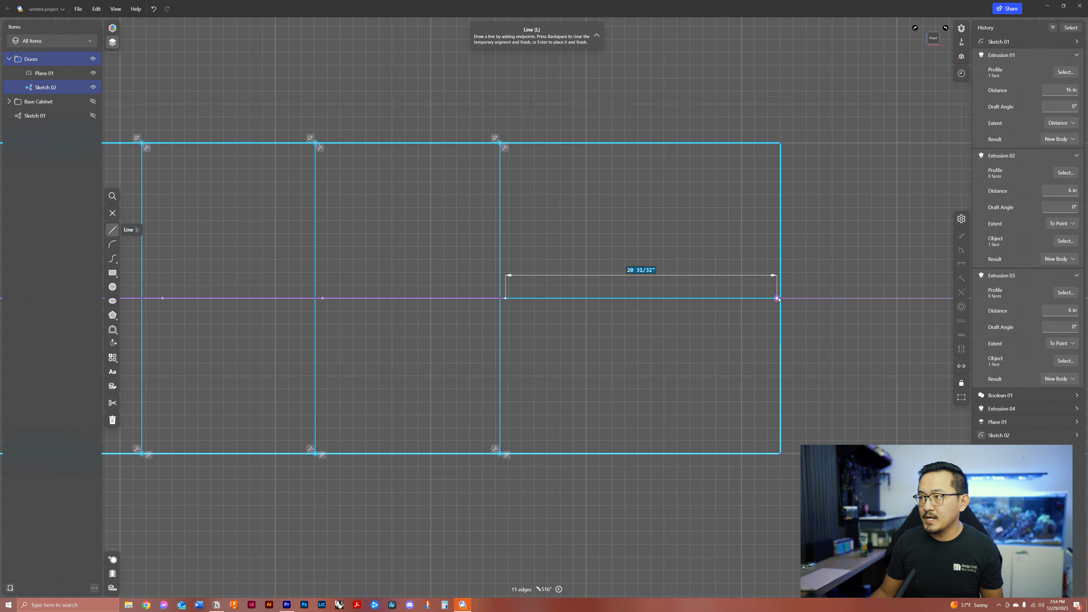
left_click(780, 298)
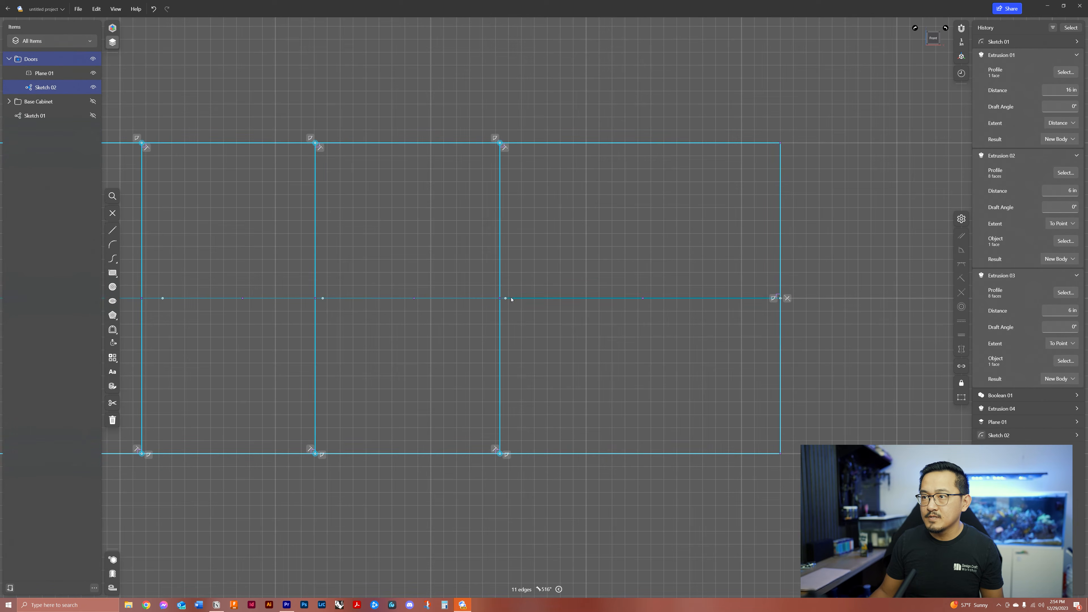
Step: Apply Midpoint constraints that tie the loose segment endpoints to the seventh, sixth and fifth dividers
left_click(506, 299)
left_click(501, 267)
left_click(960, 293)
middle_click_drag(577, 313, 680, 331)
left_click(419, 328)
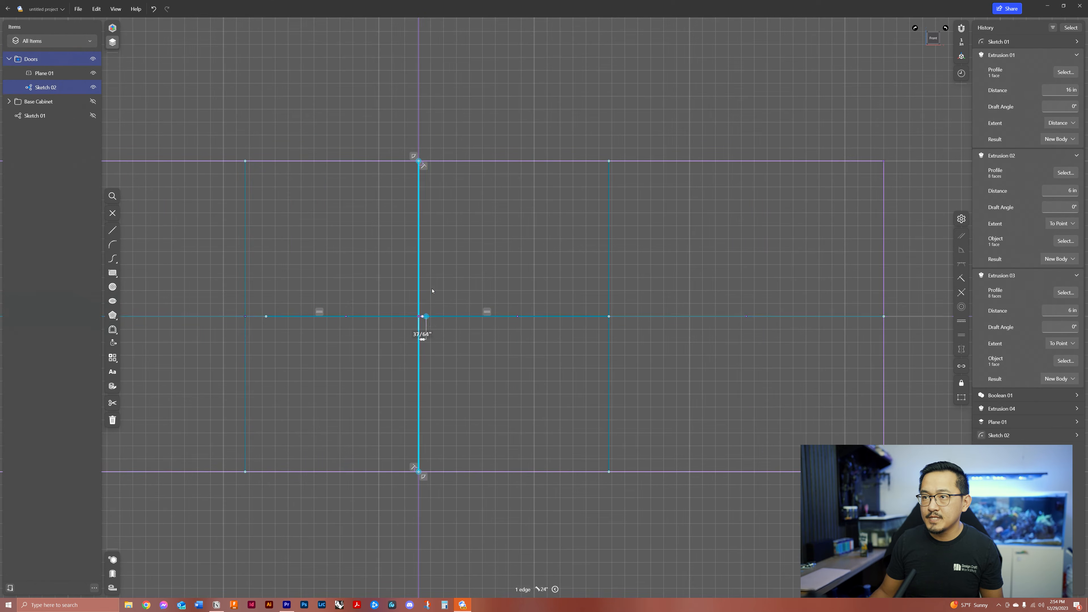
left_click(961, 293)
middle_click_drag(409, 346, 605, 360)
left_click(463, 330)
left_click(441, 303)
left_click(961, 292)
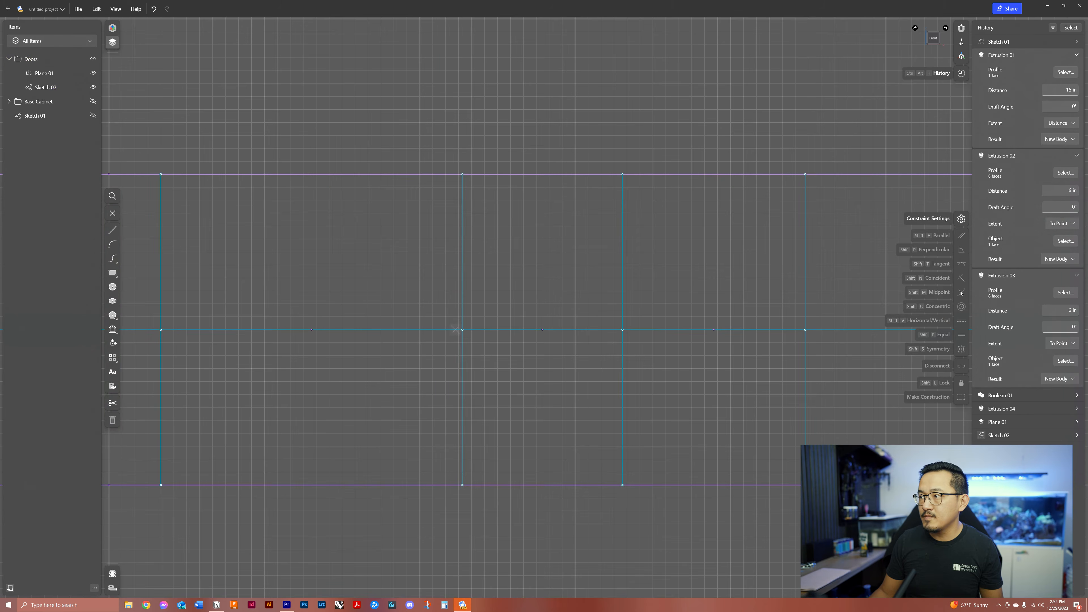
scroll(535, 370, "down", 2)
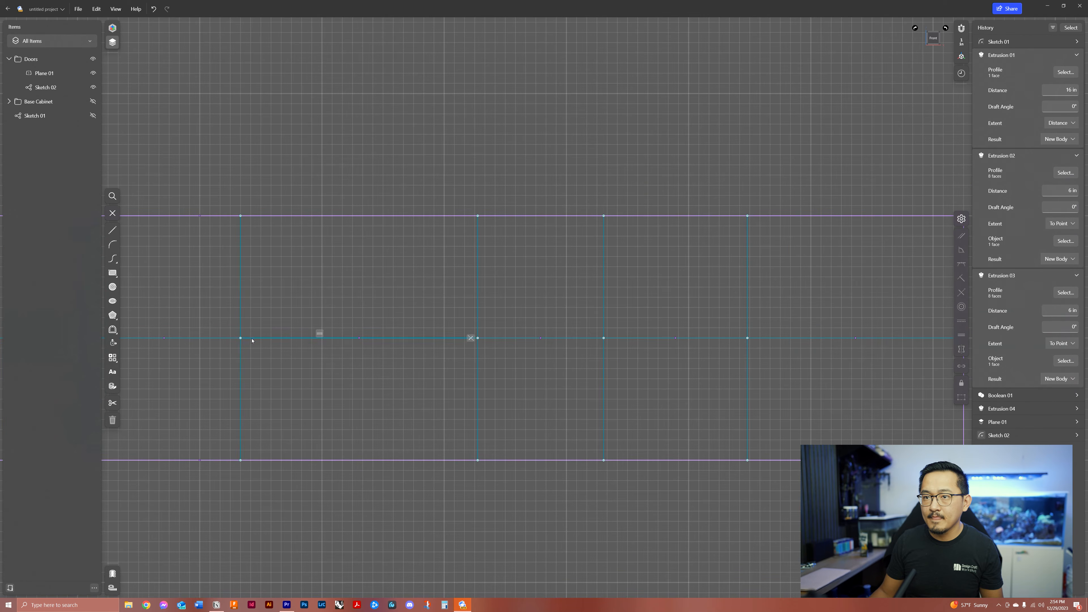
left_click(240, 338)
Step: Try to apply an Equal constraint to all the horizontal segments with one area selection
scroll(760, 346, "down", 5)
scroll(462, 320, "down", 5)
mouse_move(166, 318)
left_mouse_down()
mouse_move(651, 352)
mouse_move(737, 378)
left_mouse_up()
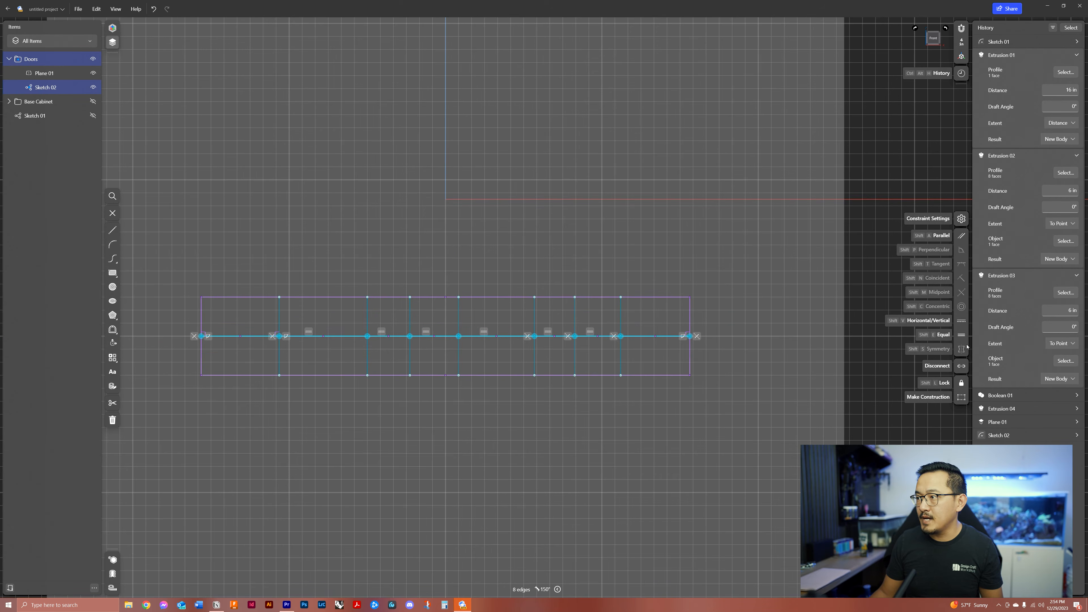
left_click(962, 338)
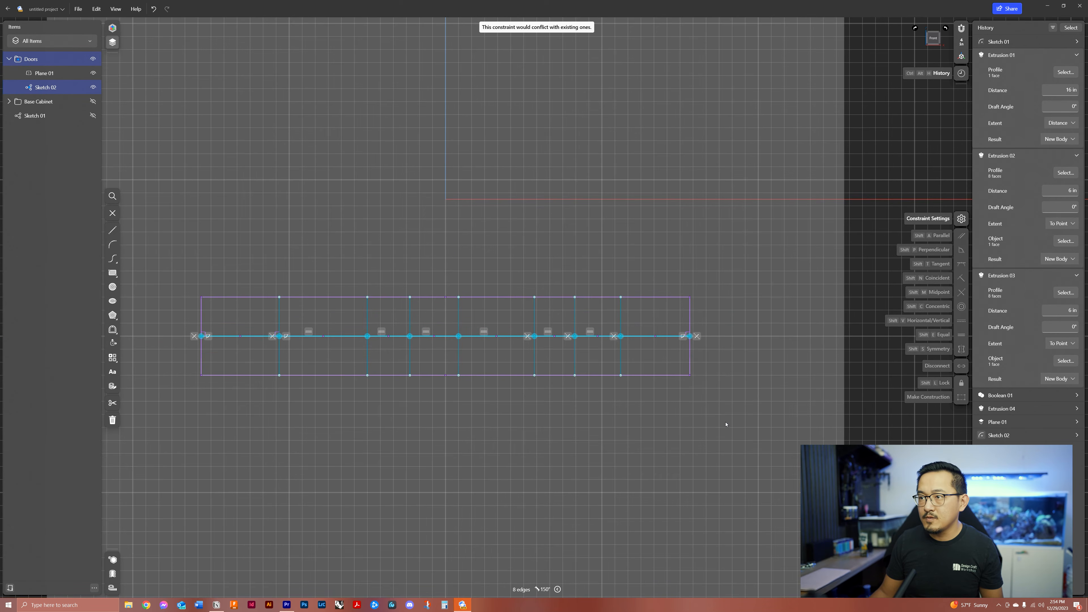
Step: Select the eight horizontal mid-height segments individually and constrain them to equal length
scroll(229, 339, "up", 2)
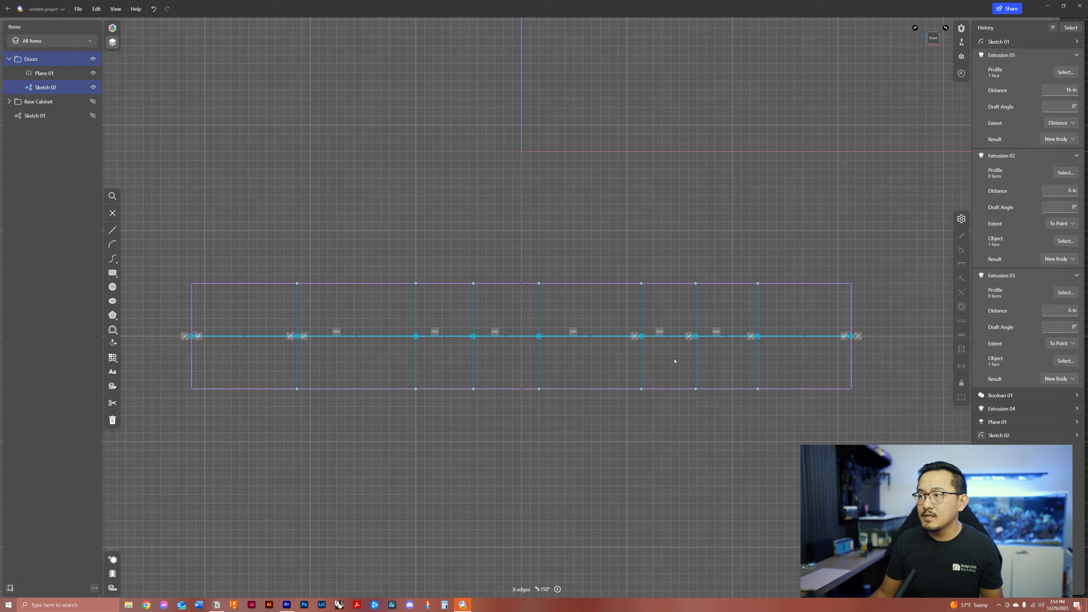
left_click(720, 336)
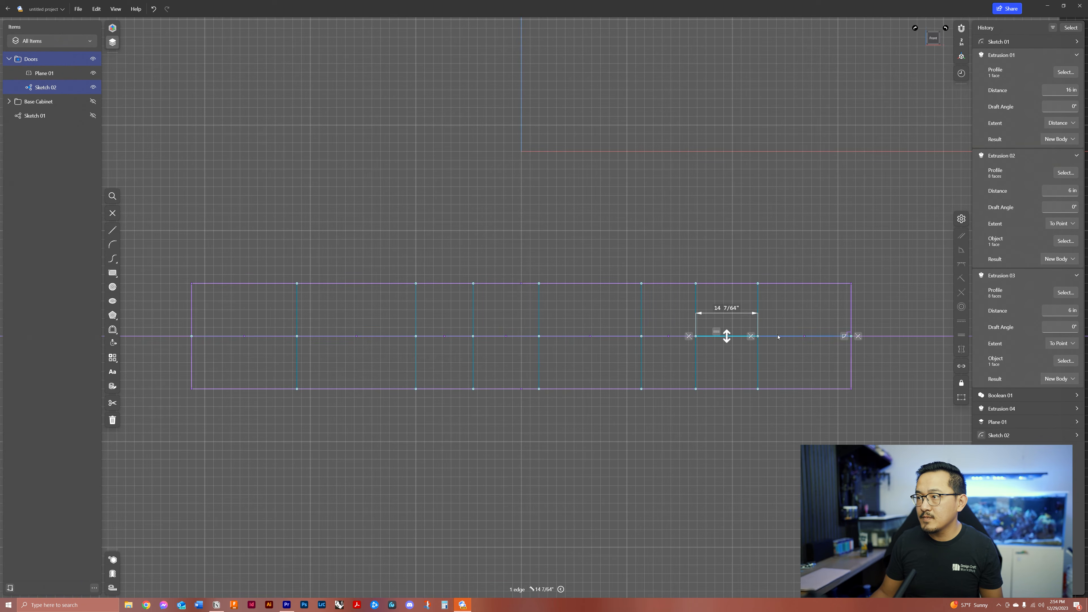
left_click(778, 337)
left_click(679, 336)
left_click(576, 337)
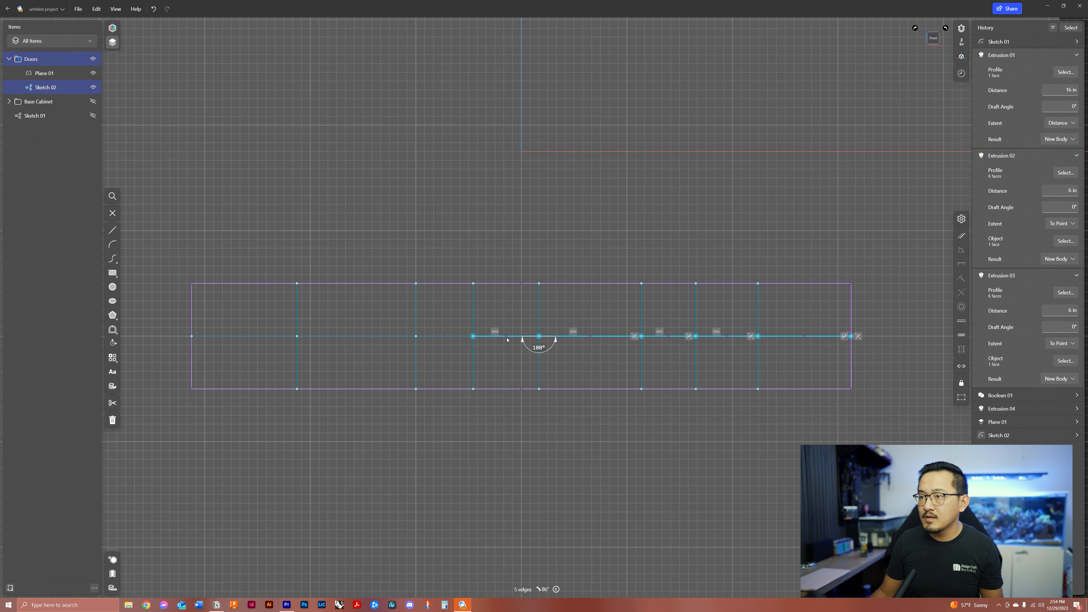
left_click(448, 337)
left_click(371, 337)
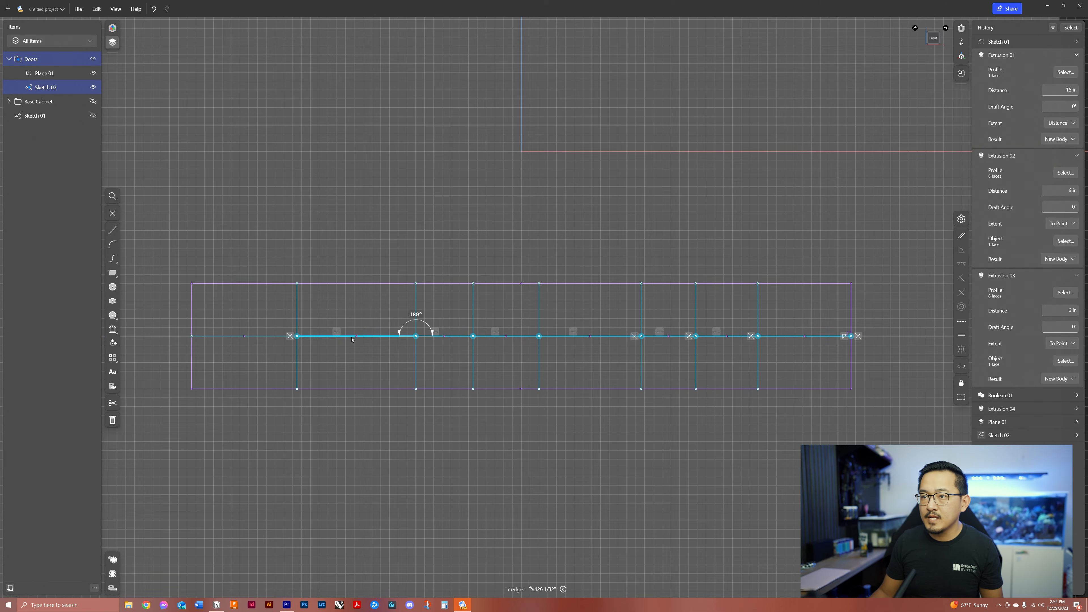
left_click(255, 337)
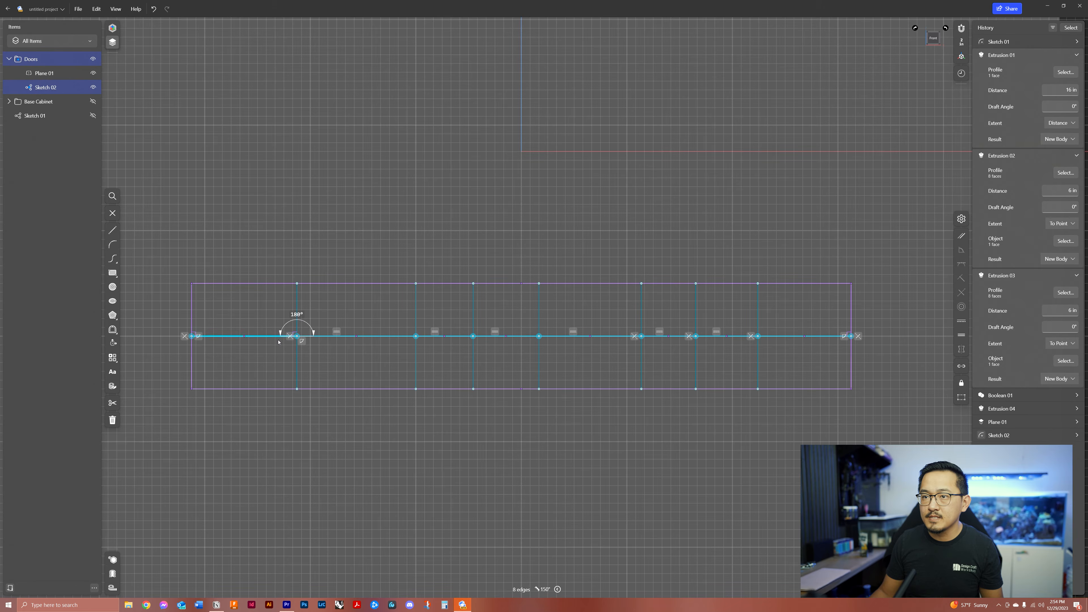
left_click(962, 337)
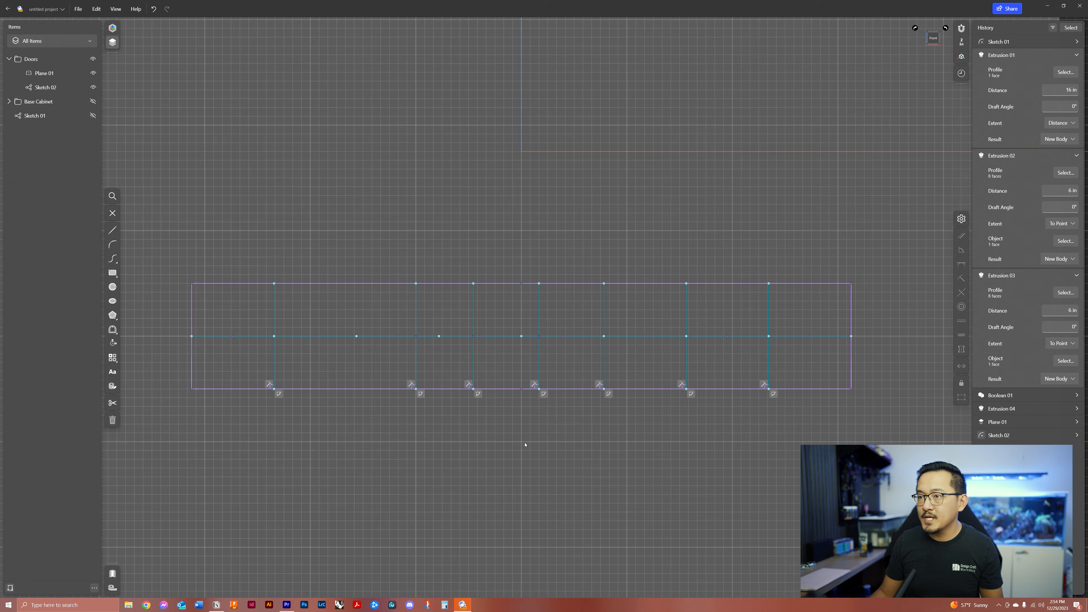
Step: Move the second divider close to the junction between the second and third horizontal segments
left_click_drag(416, 348, 374, 350)
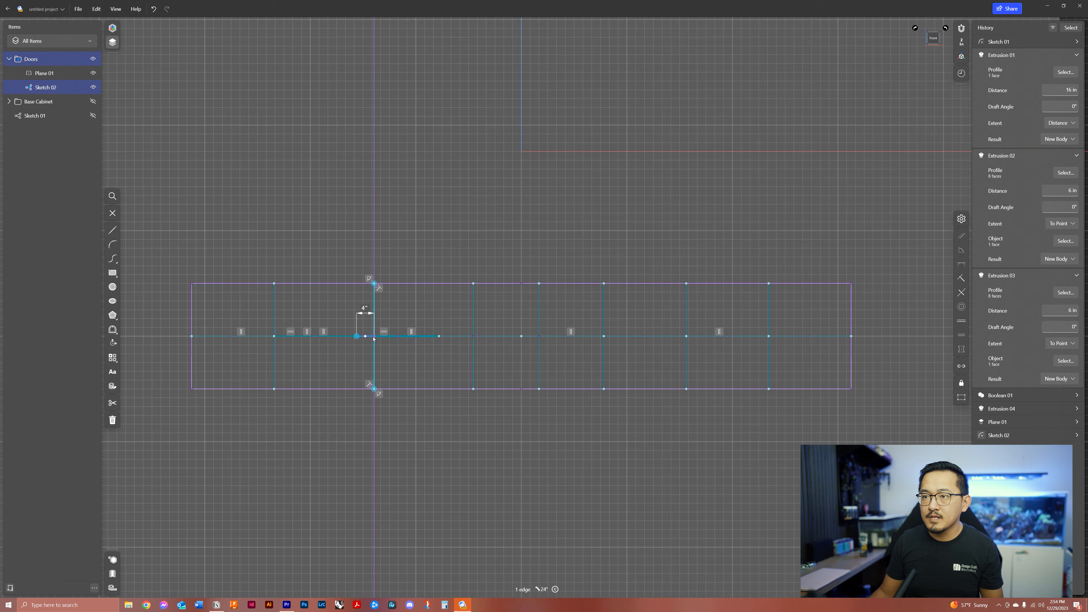
Step: Apply midpoint constraints so the three uneven vertical dividers meet their matching division points on the door sketch's horizontal centreline
left_click(961, 293)
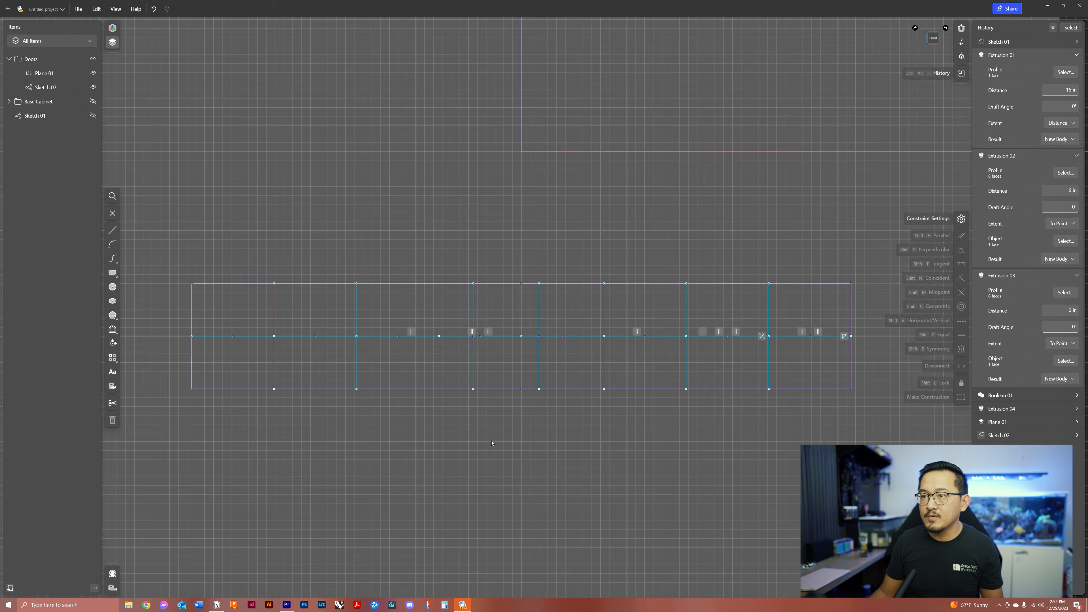
left_click(438, 336)
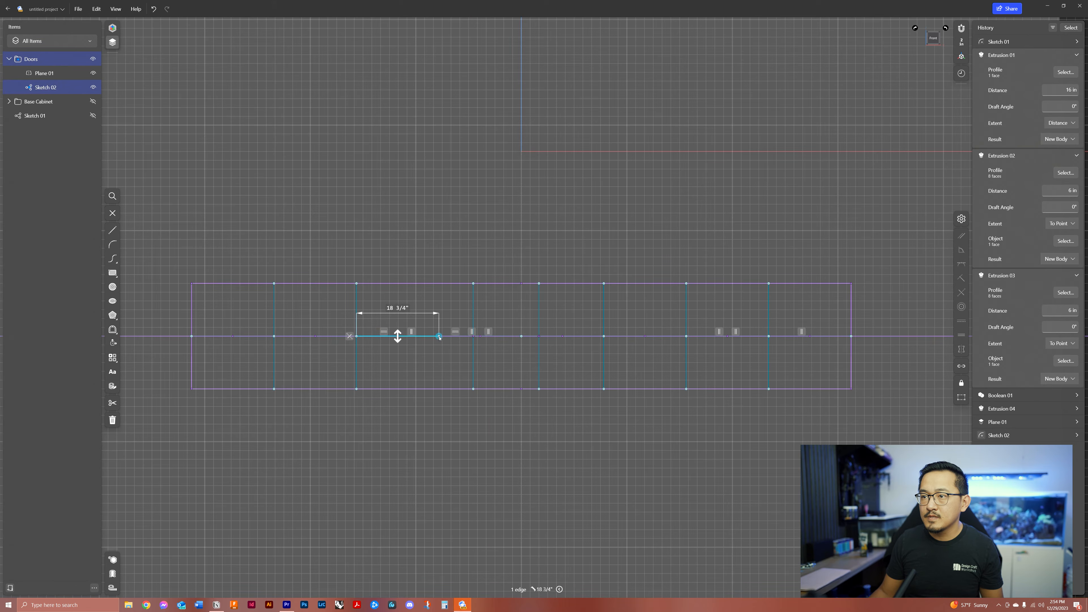
left_click(474, 355)
left_click(961, 293)
left_click(539, 349)
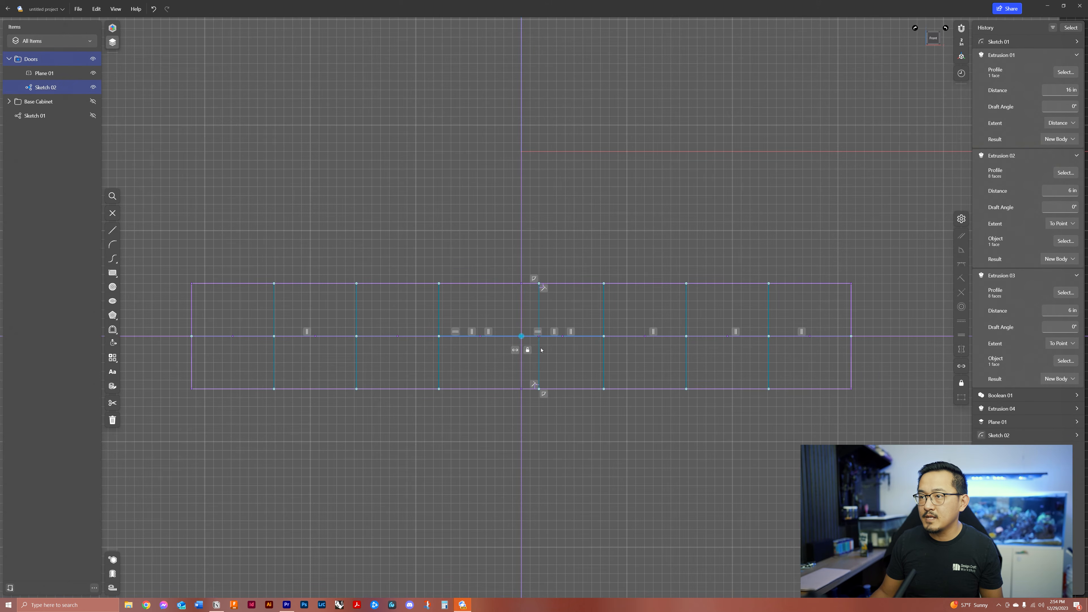
left_click(961, 292)
left_click(769, 356)
left_click(275, 364)
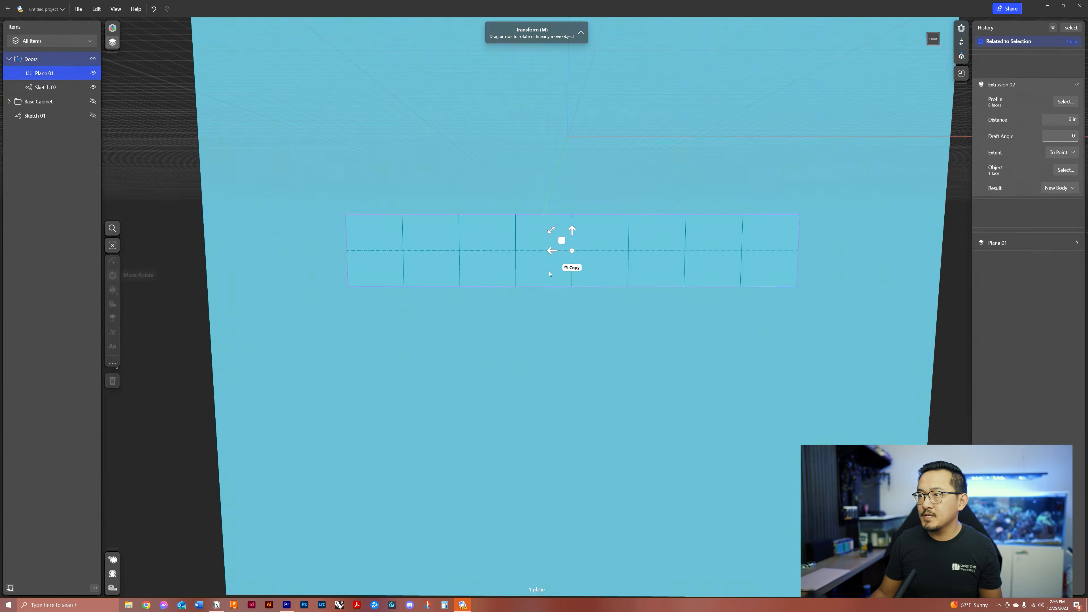
Step: Set the overall width dimension of the cabinet sketch (Sketch 01) to 204 in to test the linked door layout
mouse_move(685, 424)
right_mouse_down()
mouse_move(766, 433)
mouse_move(782, 389)
right_mouse_up()
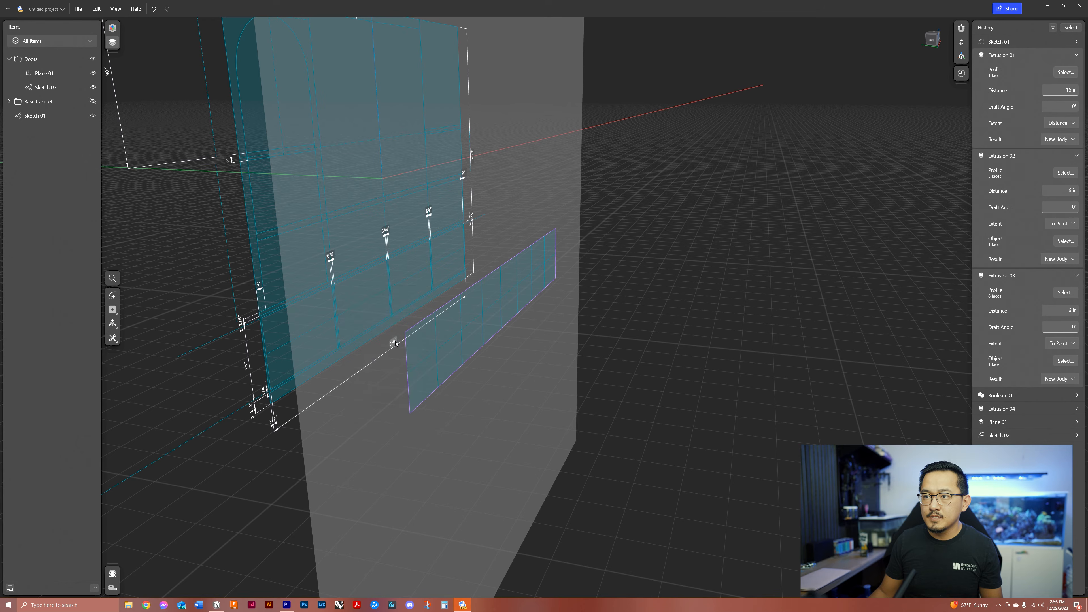
left_click(396, 345)
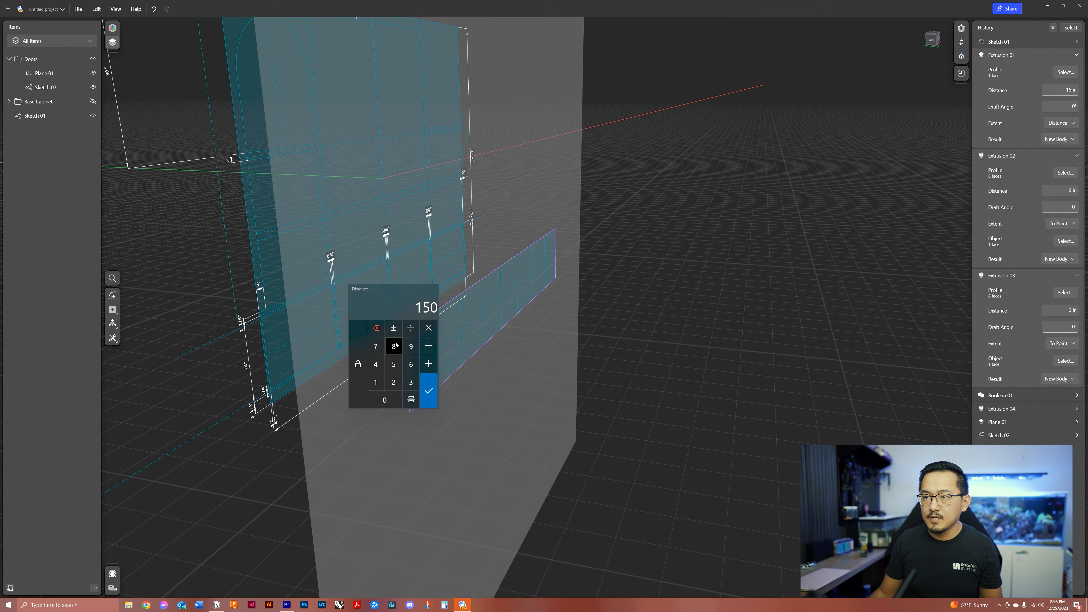
type("204")
key("Return")
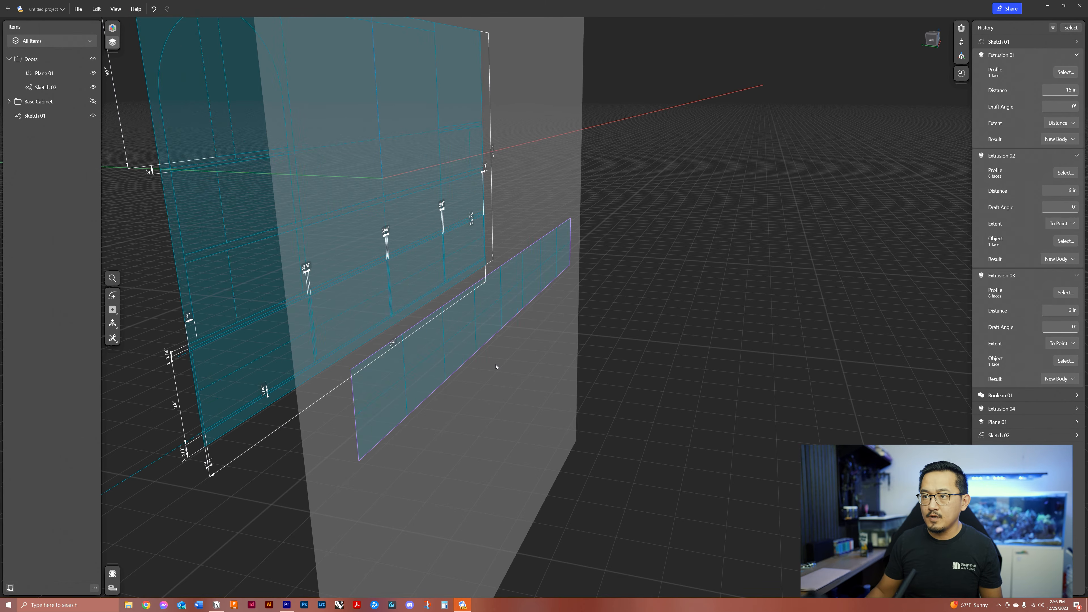
Step: Try an overall width of 170 in for the cabinet sketch and set it back to 150 in
left_click(392, 343)
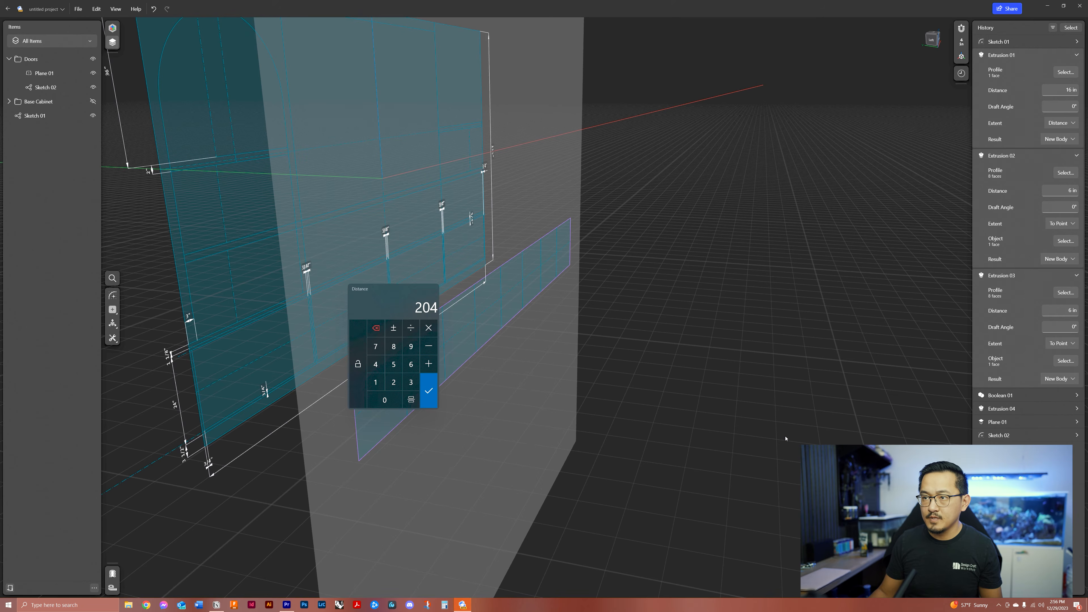
type("170")
key("Return")
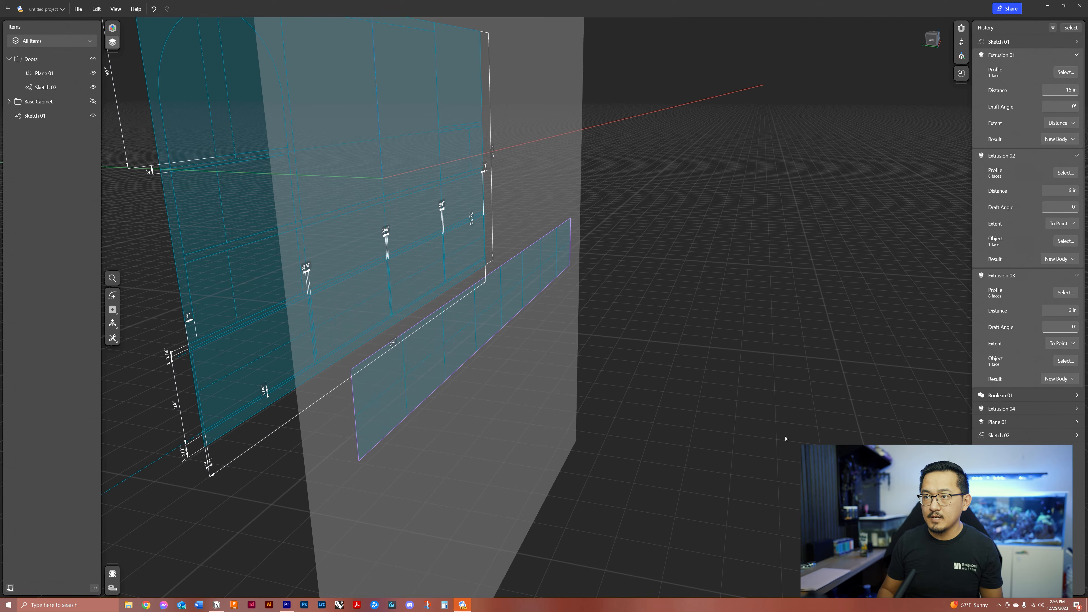
left_click(392, 343)
type("150")
key("Return")
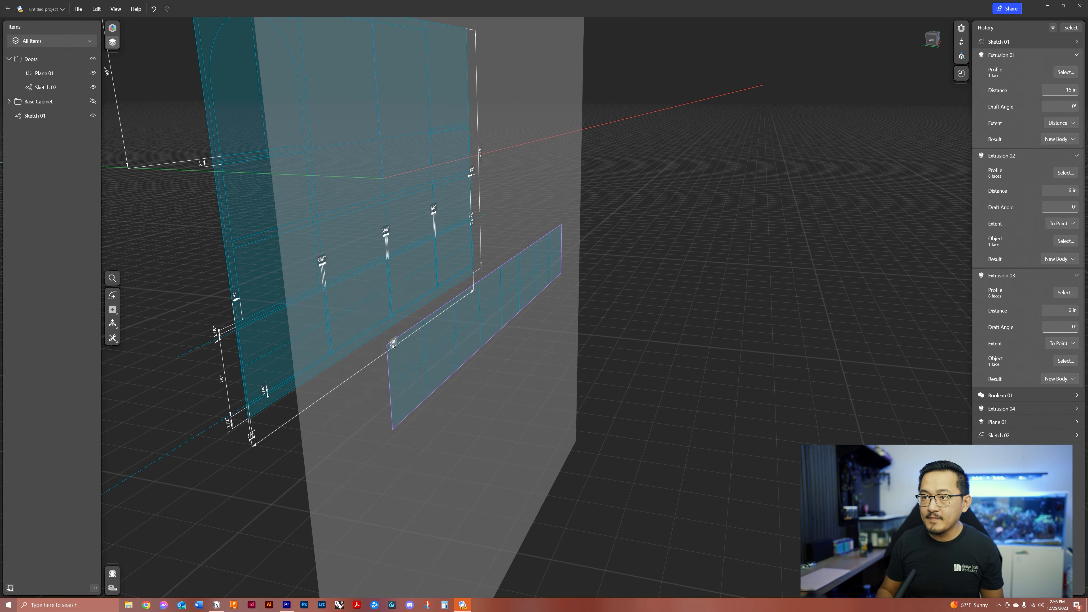
Step: In Sketch 02, draw a horizontal line across the full width of the door rectangle, a little below its top edge
mouse_move(427, 342)
right_mouse_down()
mouse_move(395, 354)
mouse_move(380, 347)
mouse_move(380, 367)
mouse_move(389, 361)
right_mouse_up()
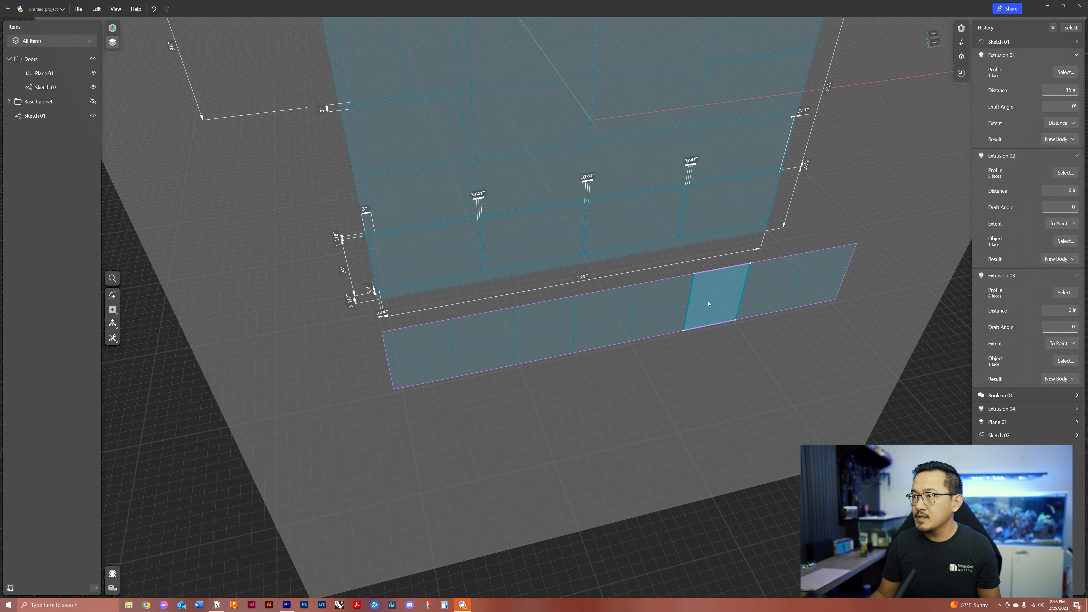
mouse_move(486, 365)
right_mouse_down()
mouse_move(488, 352)
mouse_move(502, 357)
right_mouse_up()
double_click(61, 88)
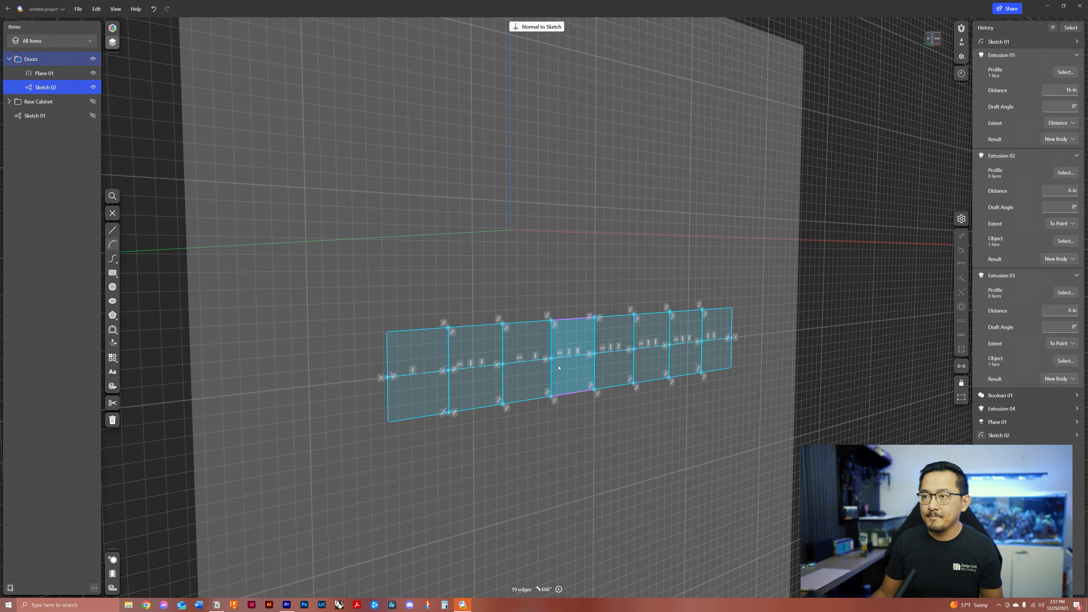
left_click(537, 26)
scroll(597, 314, "down", 4)
left_click(632, 412)
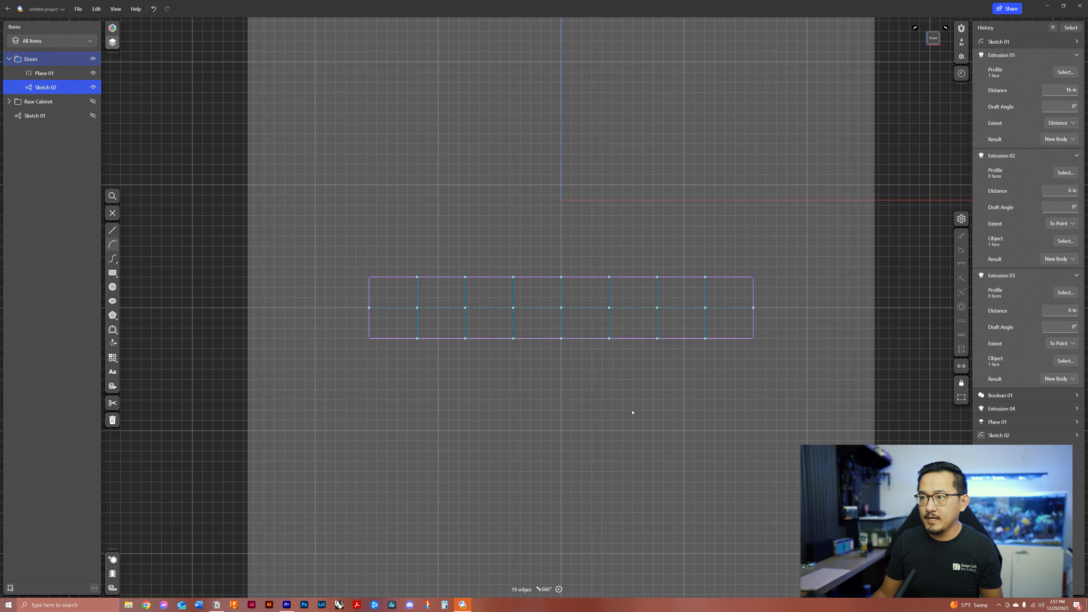
scroll(632, 412, "up", 3)
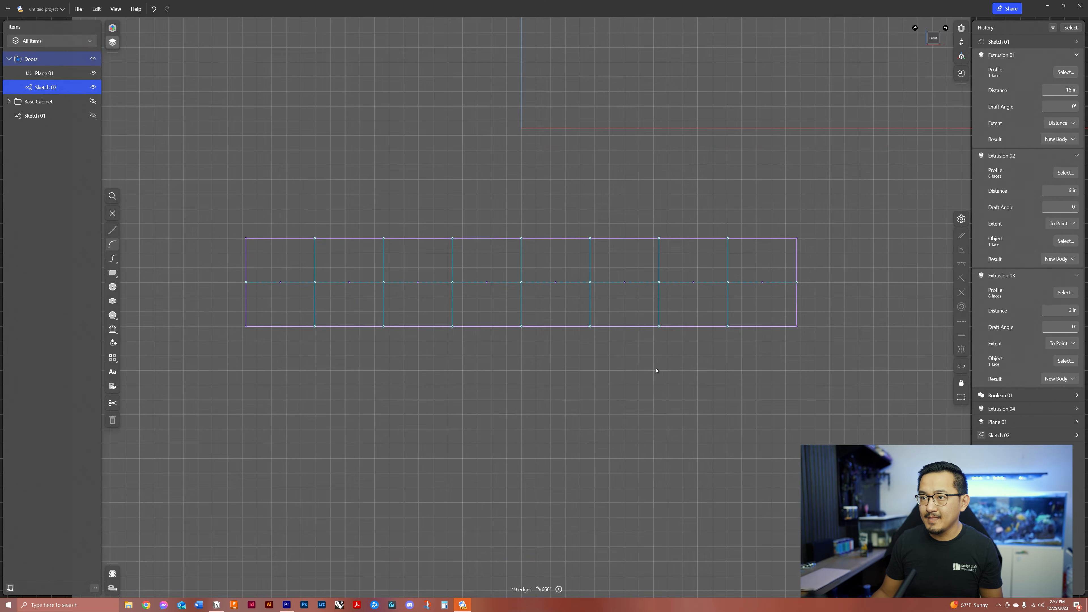
left_click(118, 234)
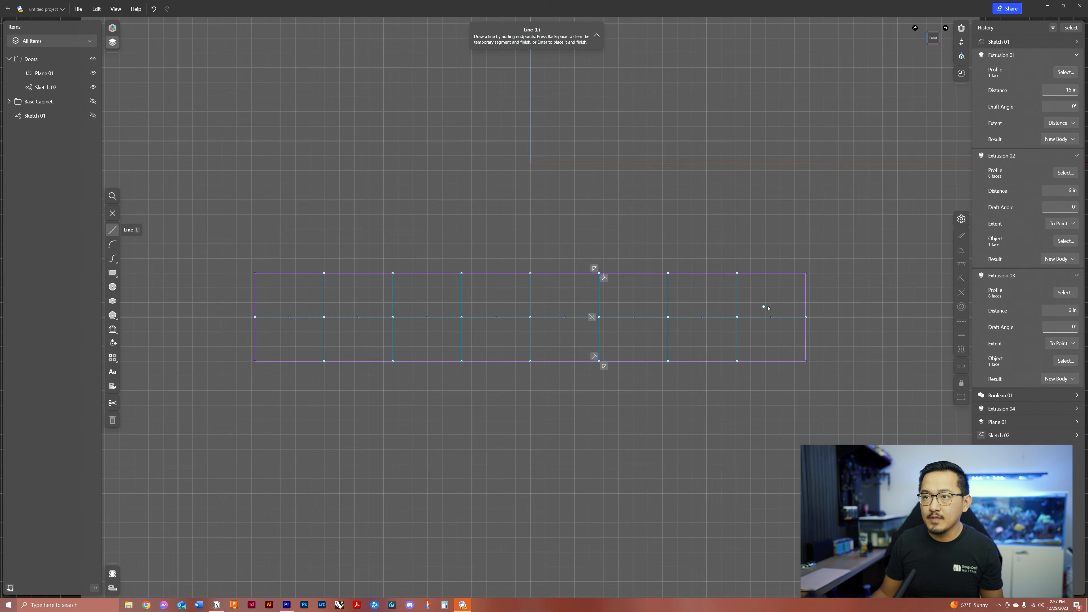
left_click(805, 288)
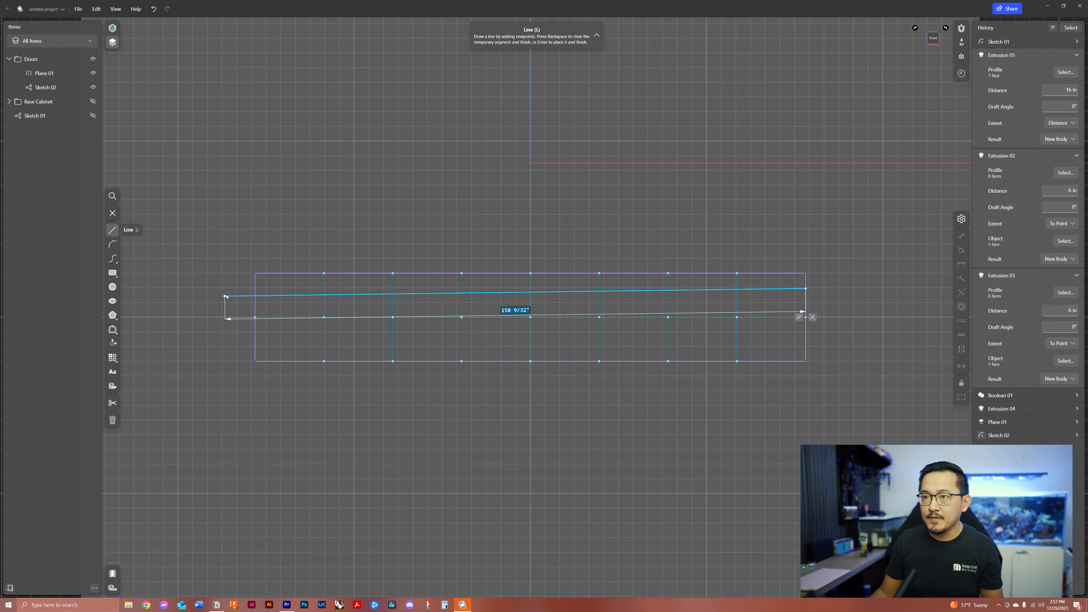
left_click(255, 288)
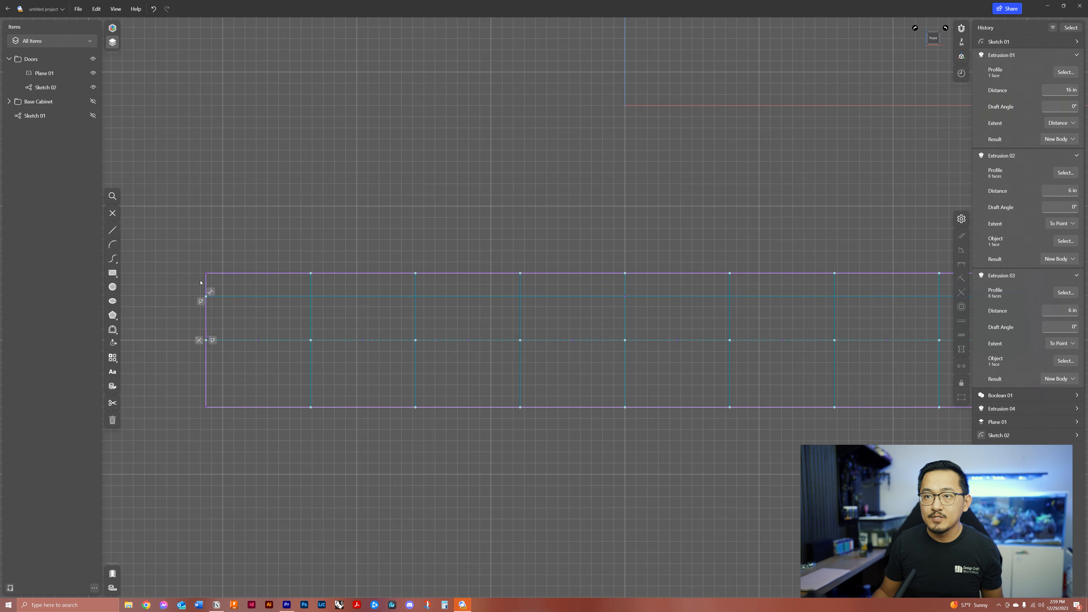
Step: Set the distance between the rectangle's top edge and the new horizontal line to 3 3/8 in
left_click(240, 274)
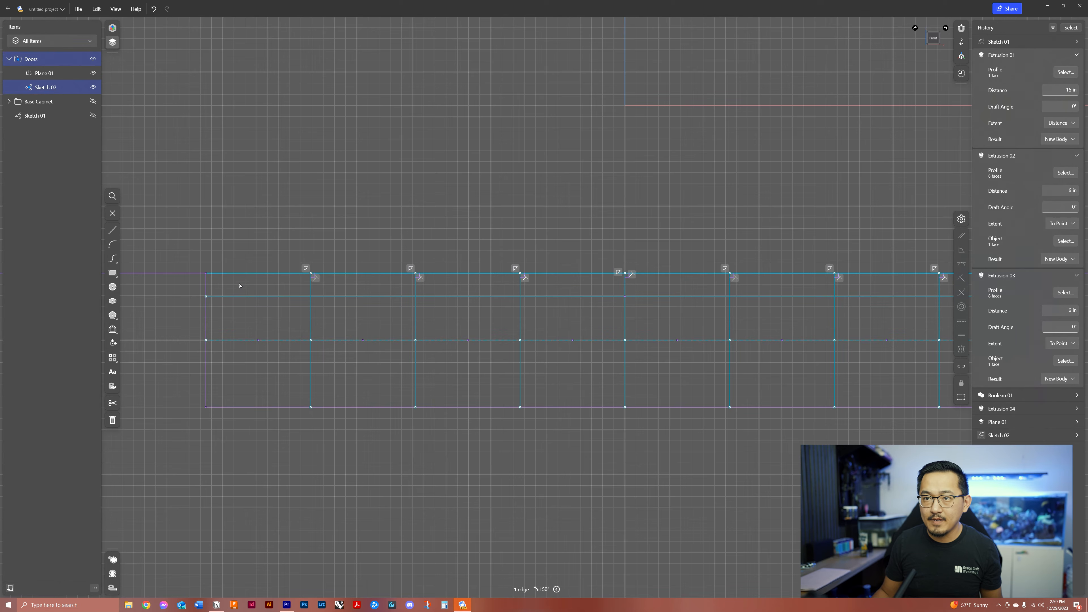
left_click(239, 297)
scroll(248, 290, "down", 5)
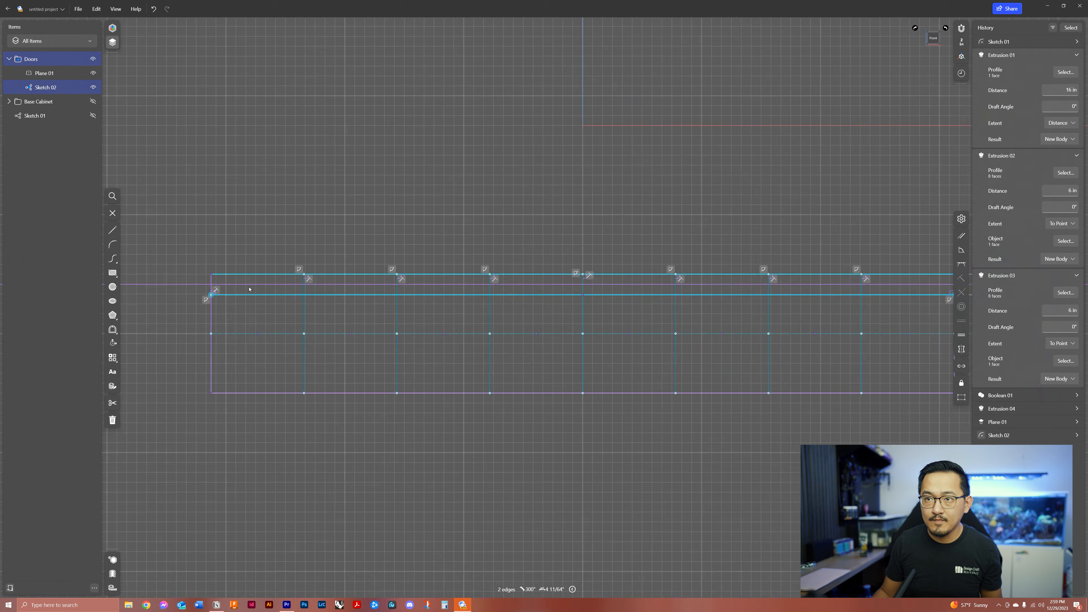
scroll(663, 285, "up", 2)
left_click(753, 288)
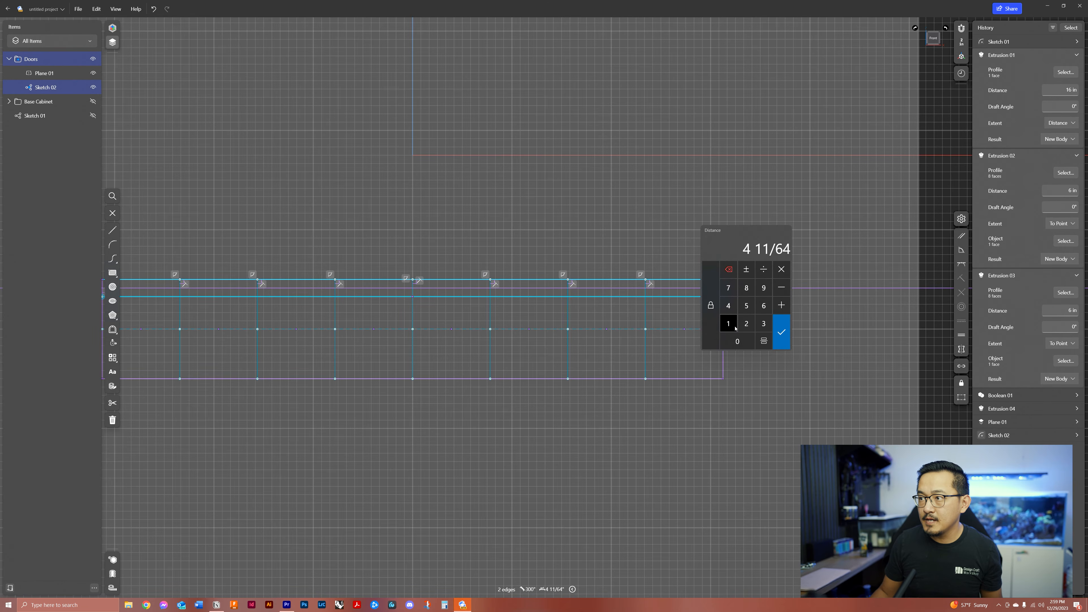
left_click(764, 341)
left_click(728, 323)
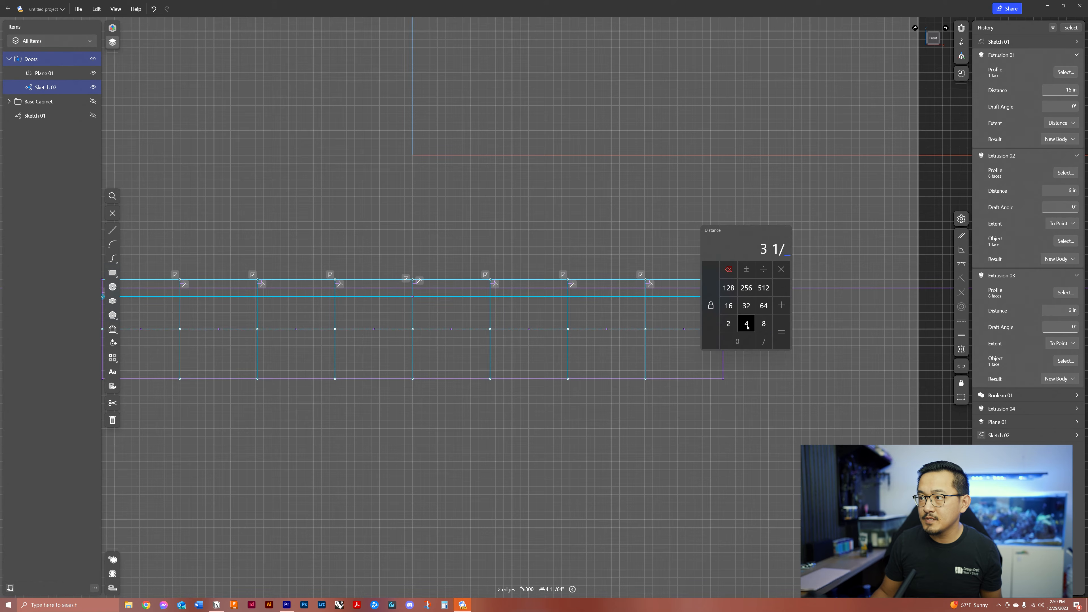
left_click(747, 323)
left_click(728, 323)
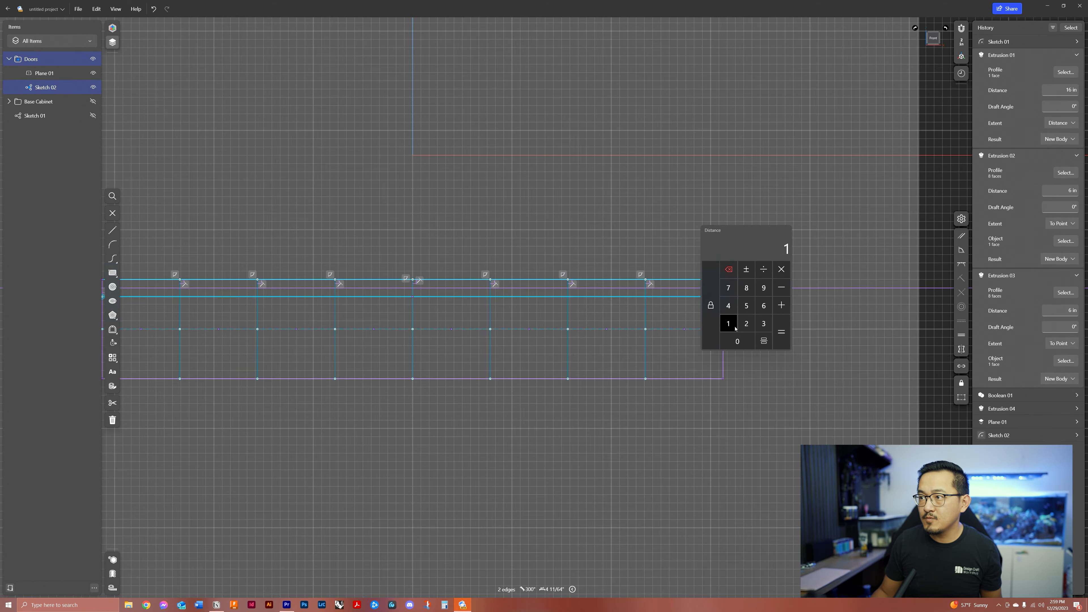
left_click(780, 334)
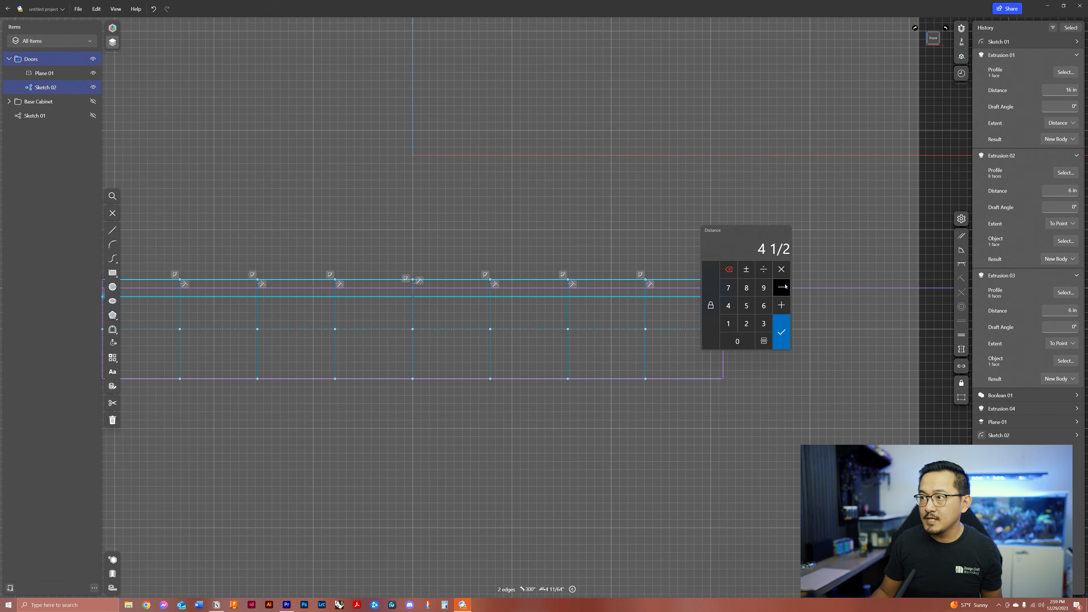
left_click(728, 324)
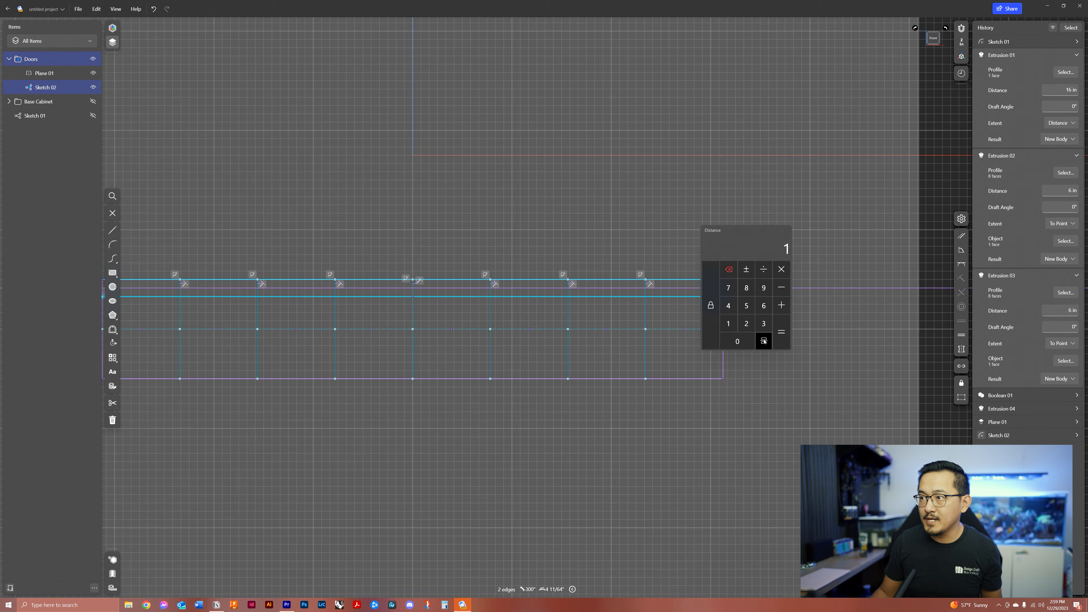
left_click(735, 331)
left_click(763, 342)
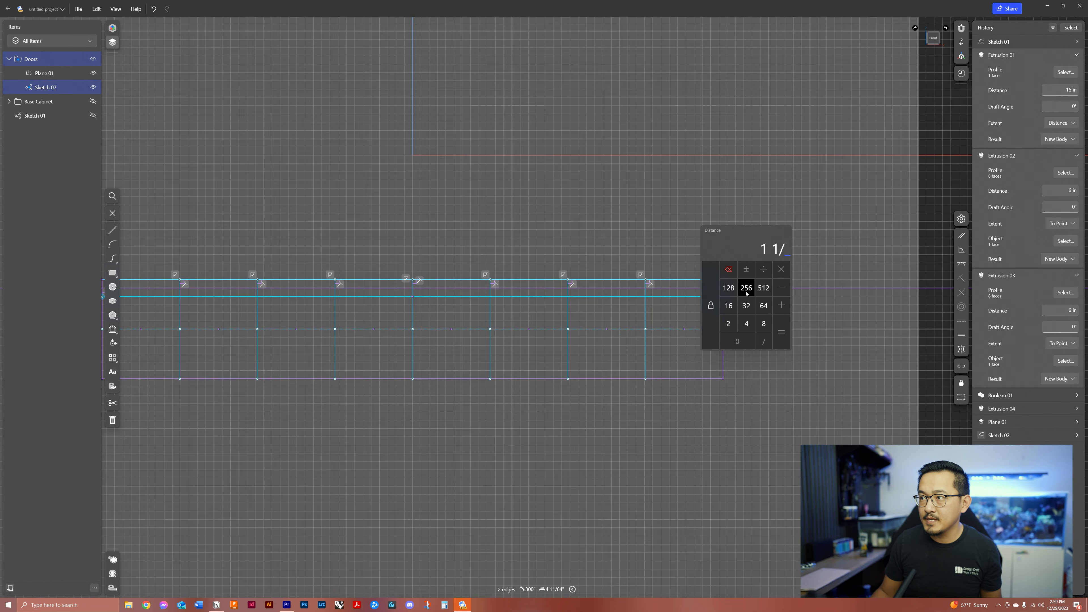
left_click(782, 331)
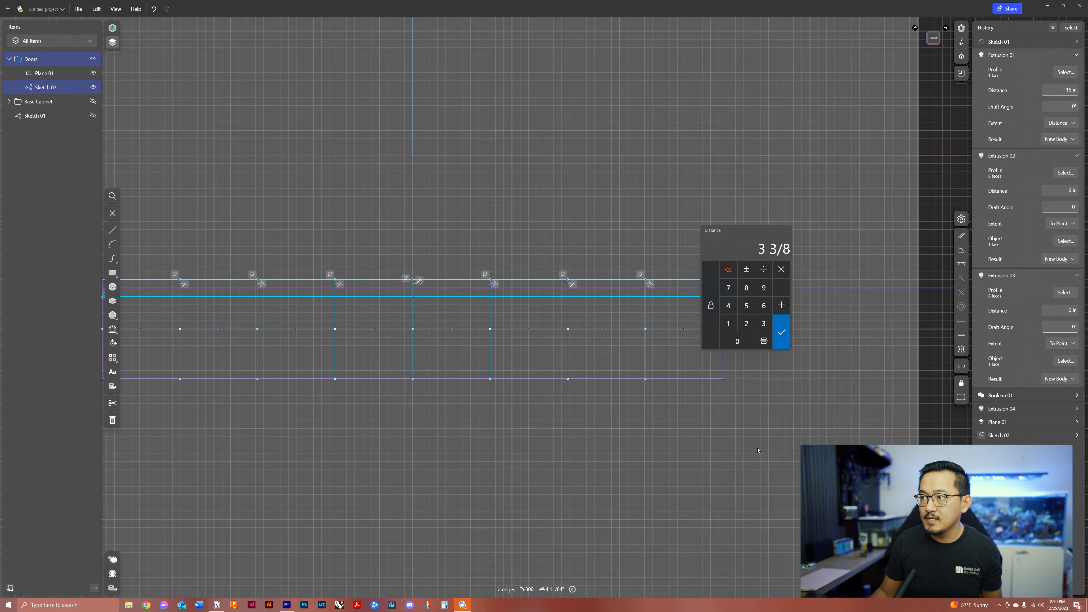
left_click(784, 340)
Step: Make Sketch 01 visible again and leave Sketch 02 editing
scroll(802, 401, "down", 4)
scroll(481, 333, "up", 5)
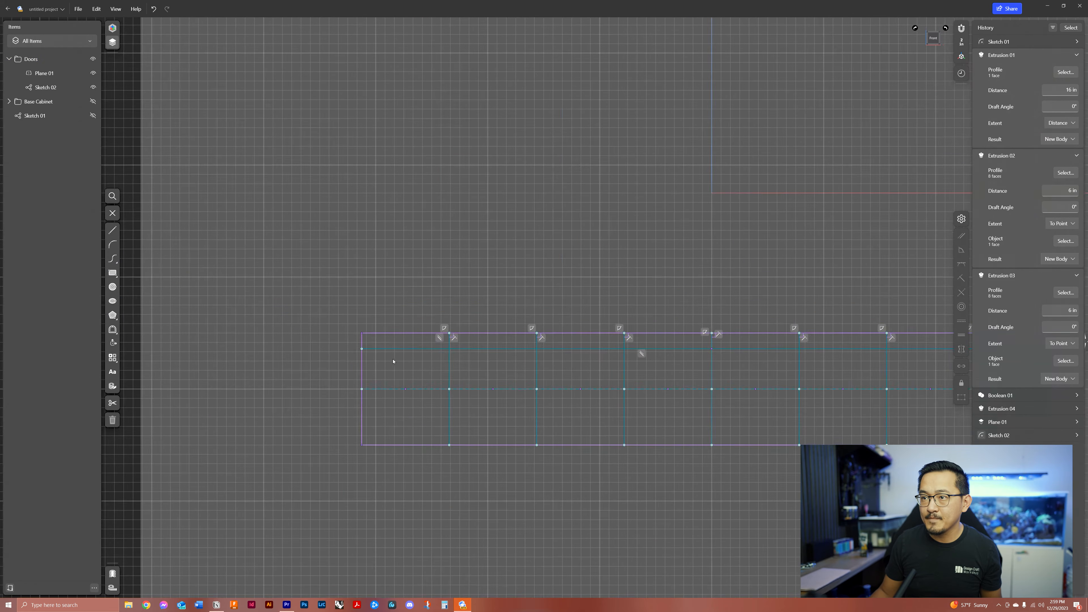
middle_click_drag(382, 334, 319, 323)
scroll(360, 318, "down", 4)
scroll(380, 308, "up", 1)
mouse_move(898, 301)
right_mouse_down()
mouse_move(869, 298)
mouse_move(785, 244)
mouse_move(530, 338)
right_mouse_up()
left_click(93, 116)
right_click_drag(456, 260, 457, 263)
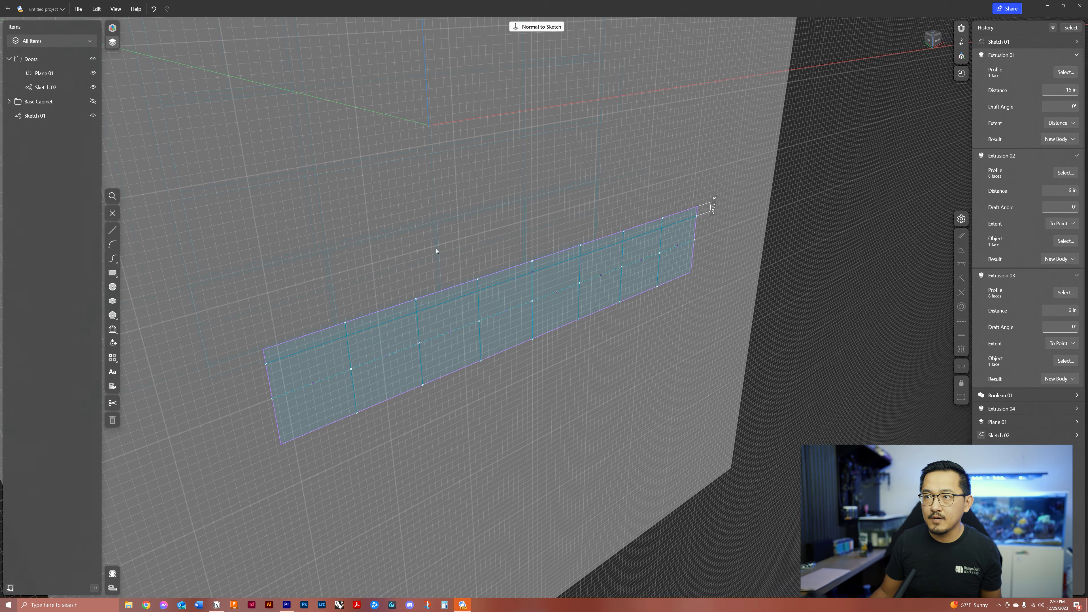
double_click(436, 251)
key("Escape")
Step: Set the overall width dimension of the cabinet sketch (Sketch 01) to 204 in
mouse_move(527, 373)
right_mouse_down()
mouse_move(590, 385)
mouse_move(544, 330)
right_mouse_up()
left_click(416, 347)
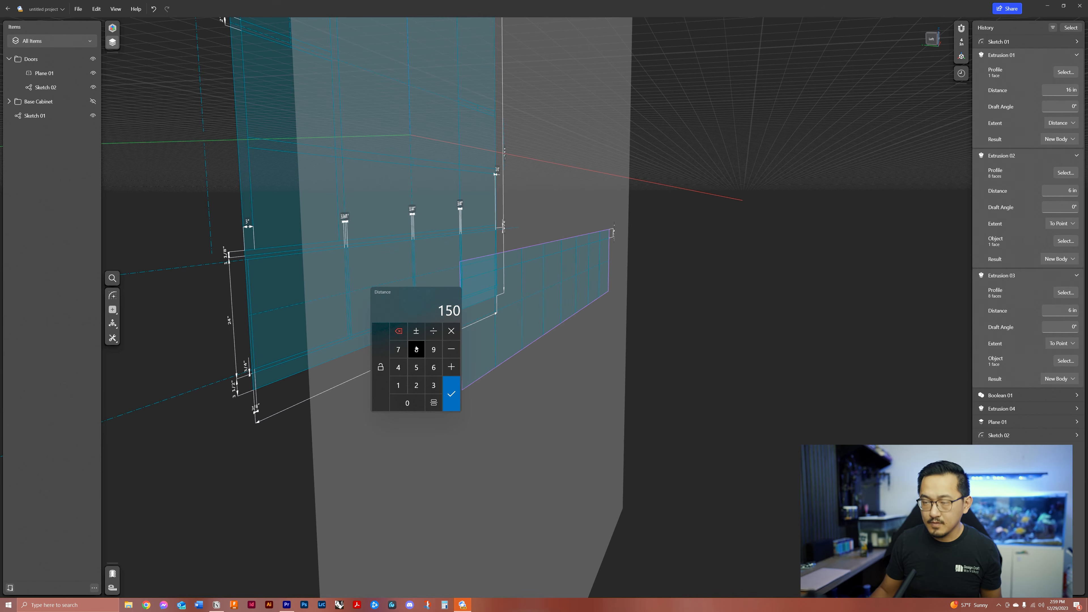
type("204")
key("Return")
left_click(416, 347)
key("Return")
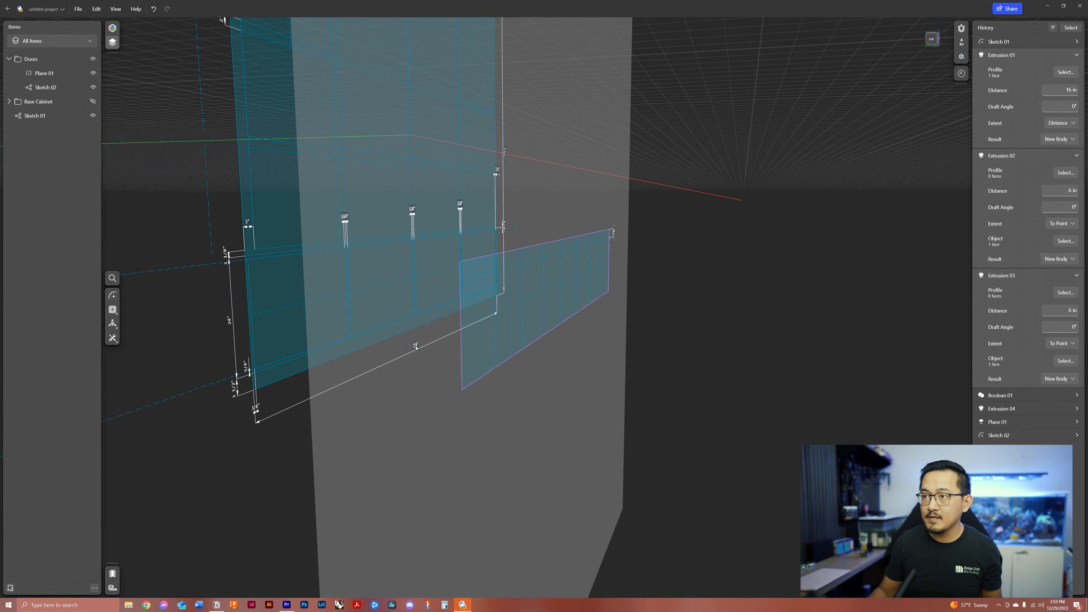
left_click(415, 347)
type("250")
key("Return")
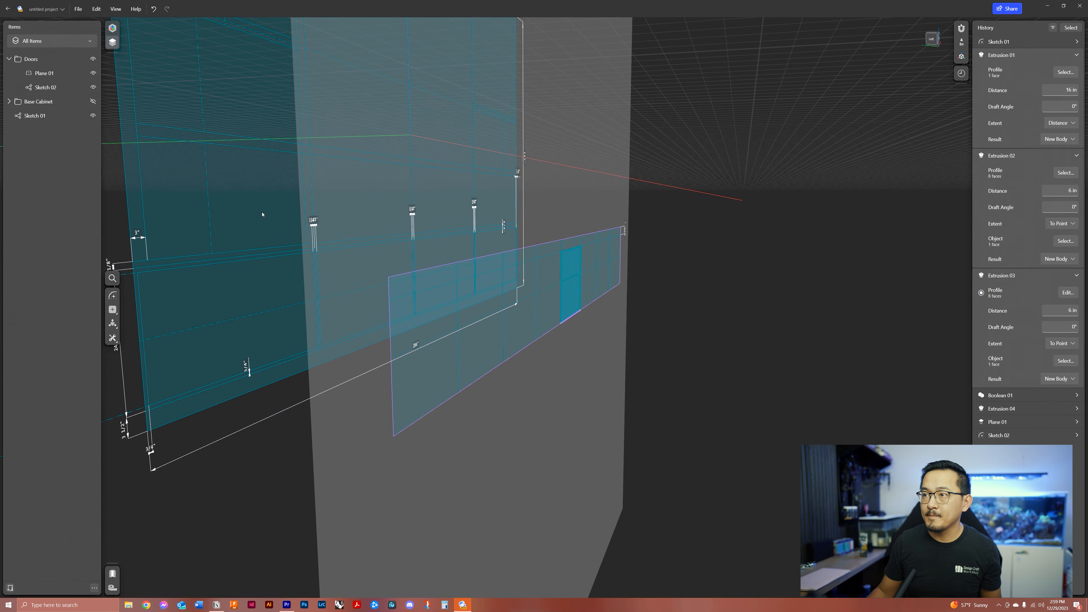
Step: Reopen Sketch 02 for editing in a view normal to the sketch and hide Sketch 01
left_click(60, 88)
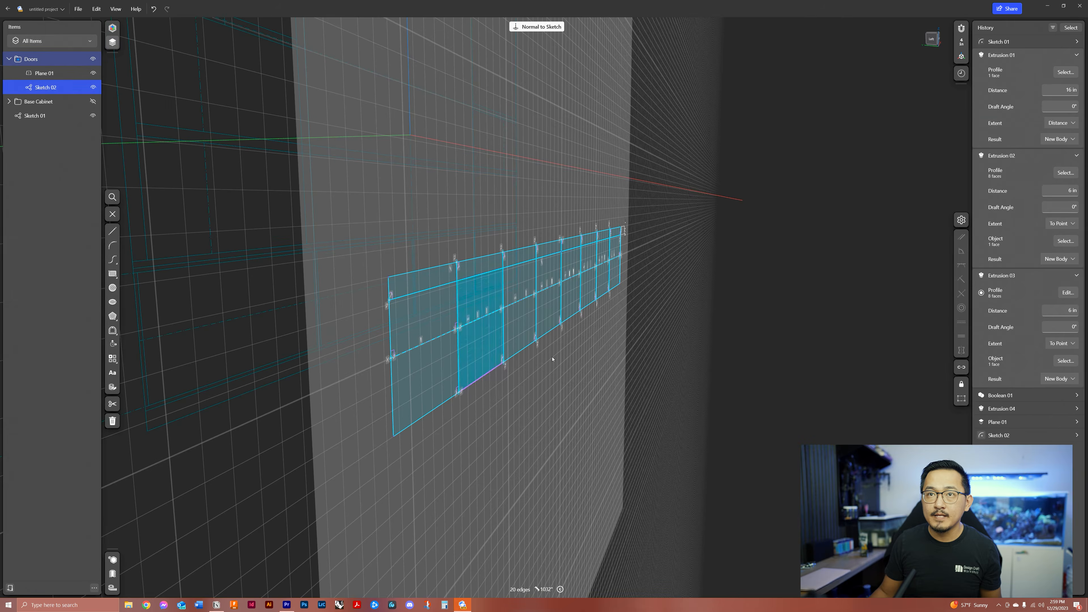
double_click(527, 315)
middle_click_drag(572, 364, 585, 366)
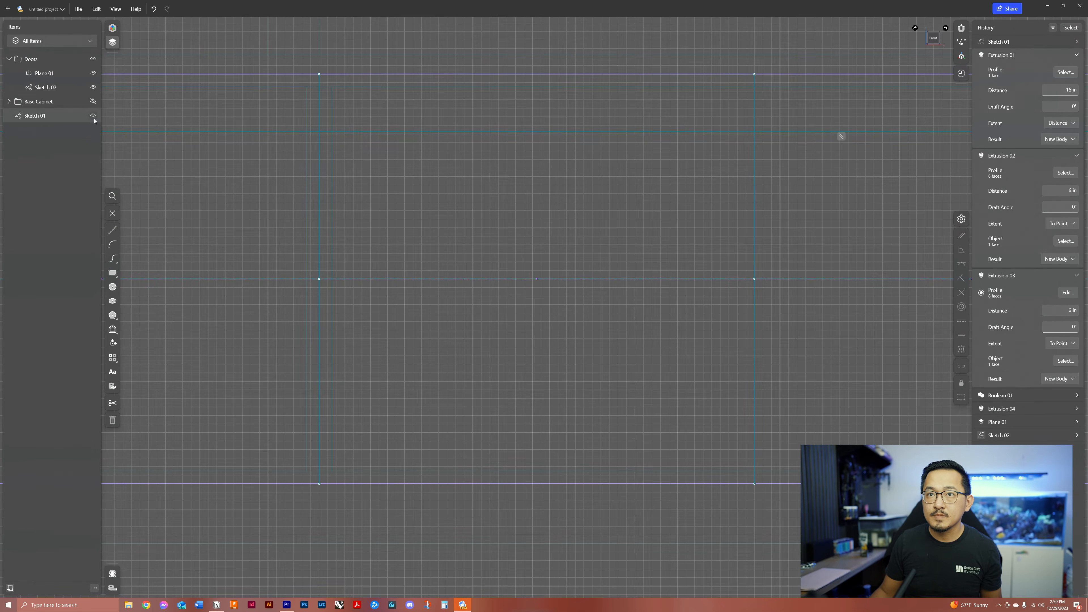
left_click(93, 116)
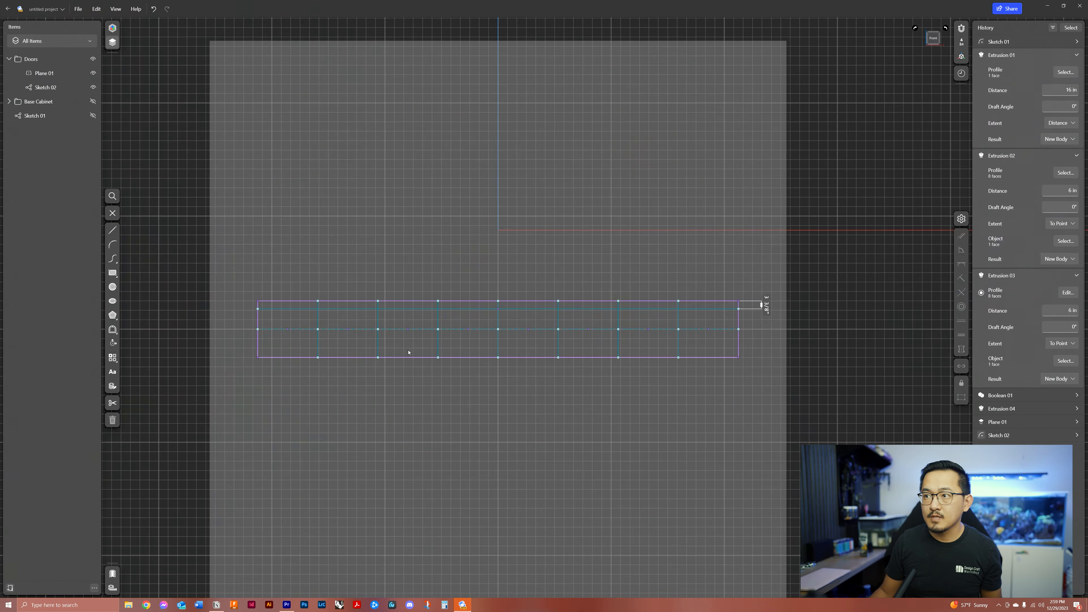
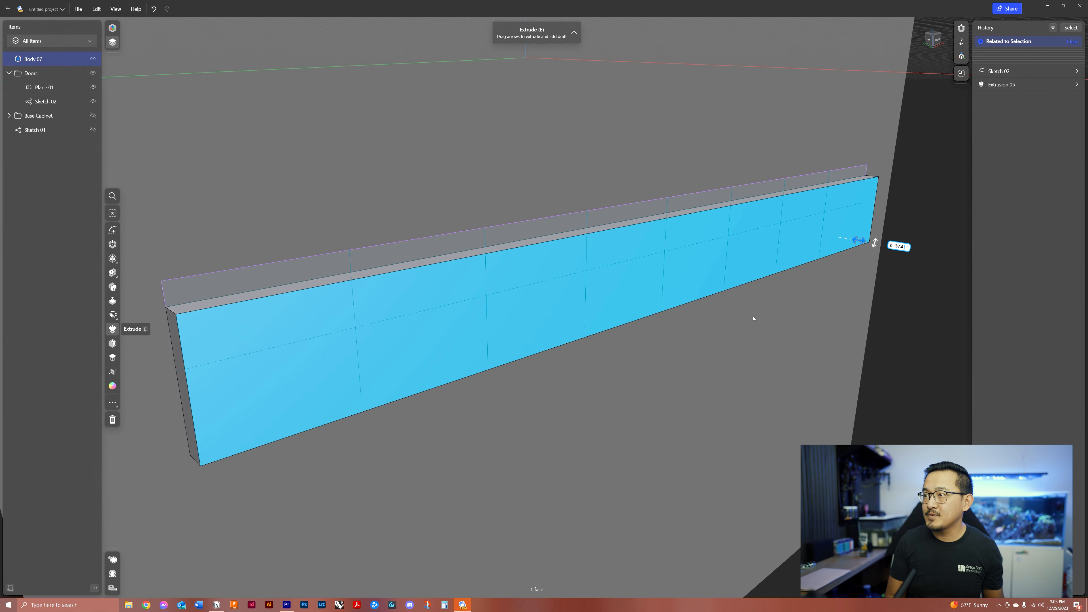
Step: Undo the last extrude change on the door panel and open Sketch 02 for editing, facing its plane squarely
key("ctrl+z")
key("Escape")
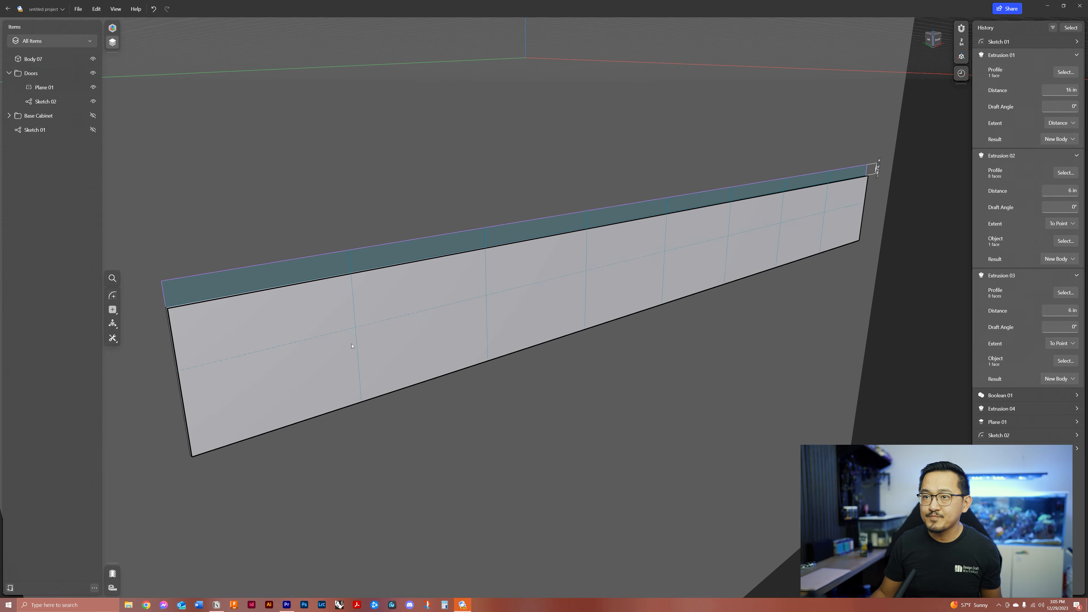
left_click(93, 130)
left_click(93, 130)
double_click(72, 101)
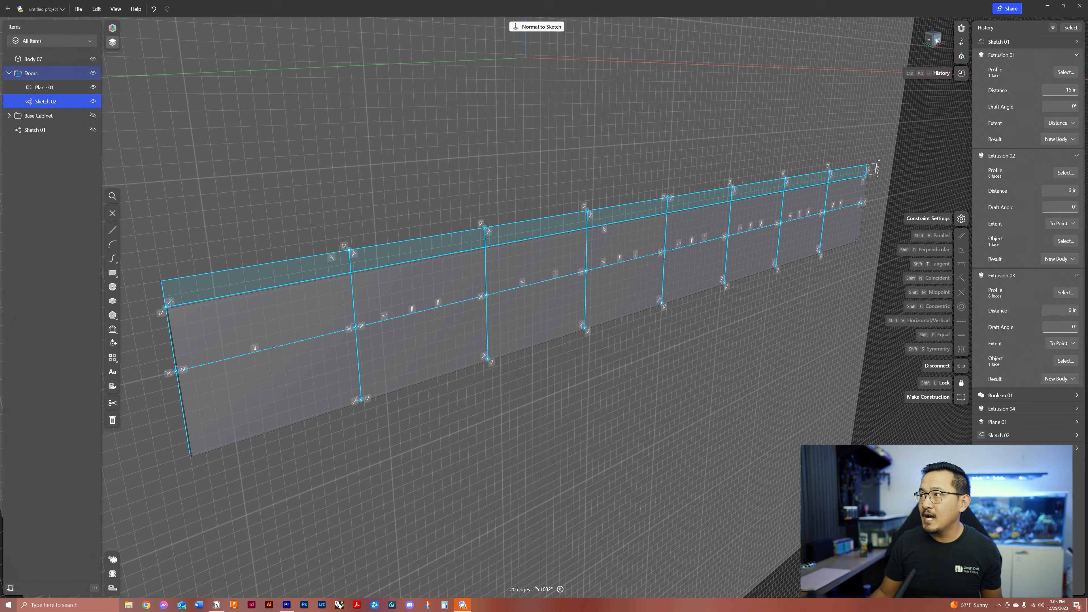
left_click(937, 39)
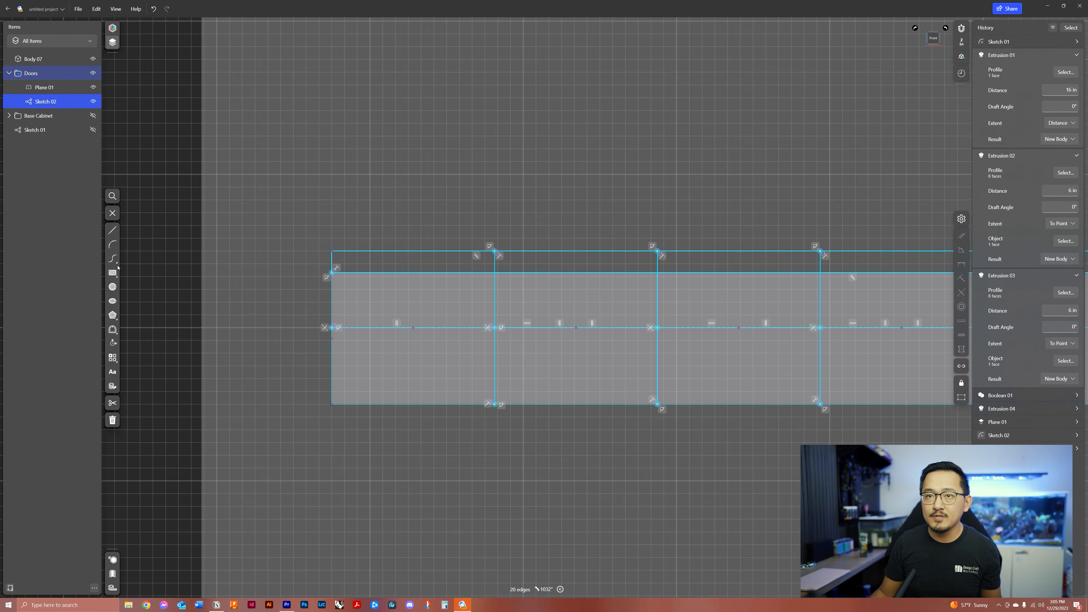
Step: Draw a center rectangle about 5 in wide and 24 in tall, centered on the first division line's midpoint and reaching the sketch's upper edge
left_click(116, 271)
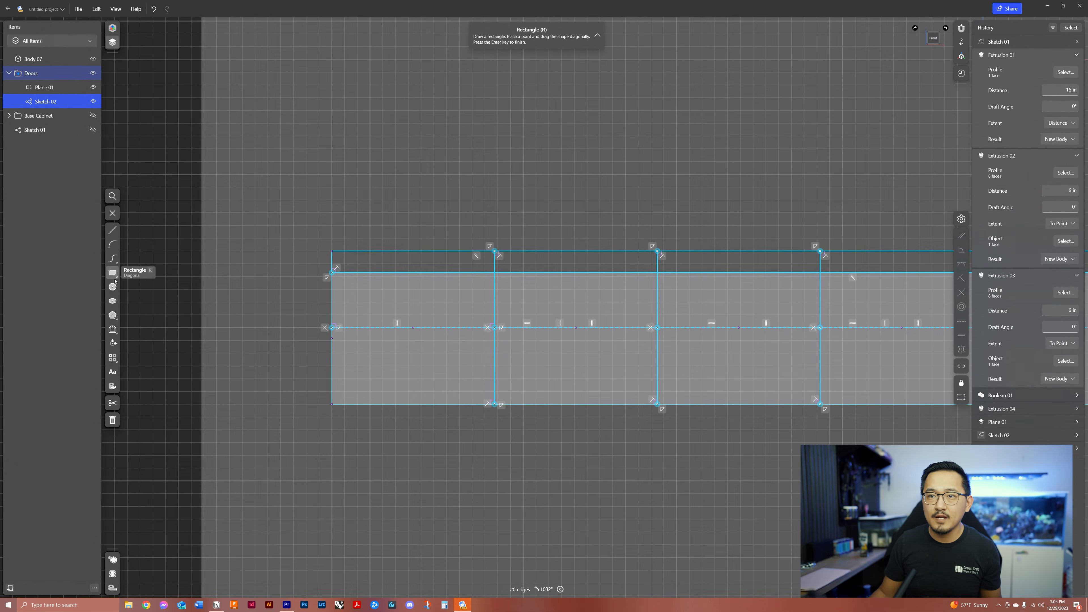
left_click(116, 276)
left_click(128, 275)
scroll(497, 322, "up", 5)
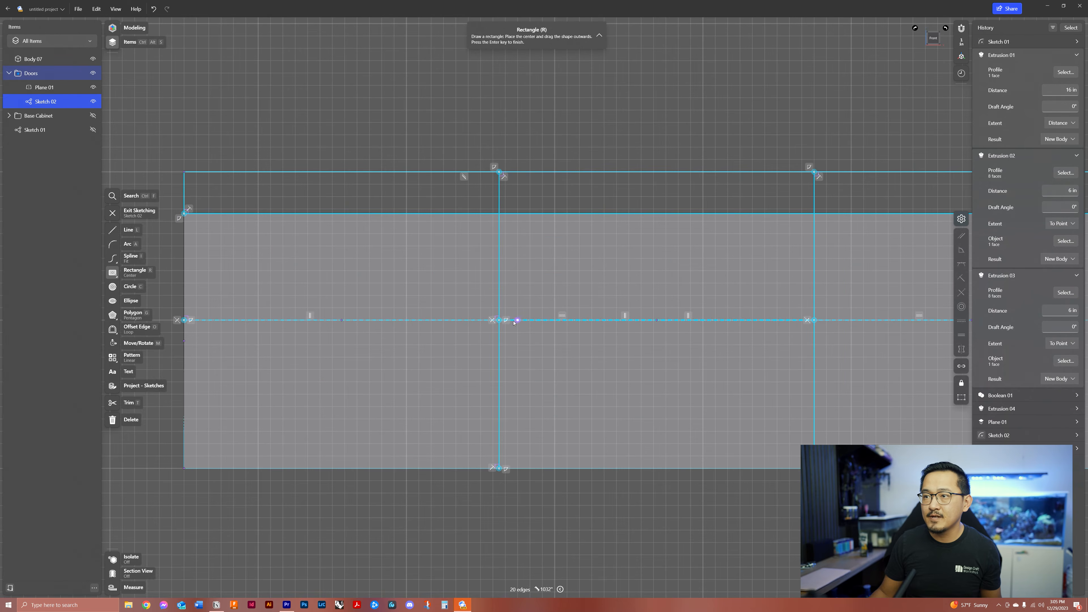
left_click(499, 321)
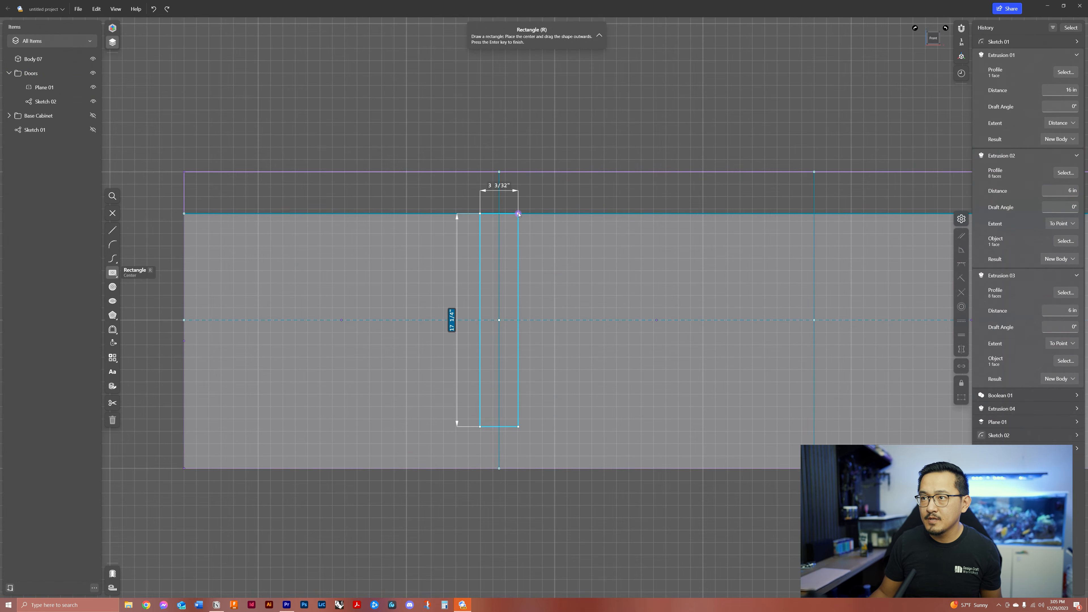
left_click(530, 172)
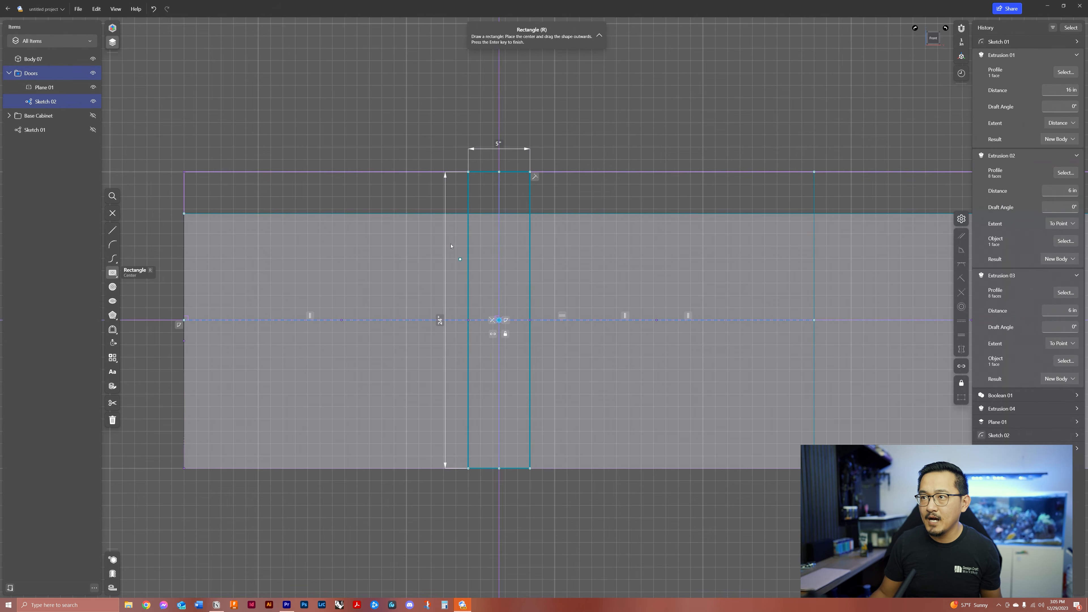
Step: Set the width of the rectangle around the first division line to 1/16 in
left_click(499, 145)
left_click(511, 144)
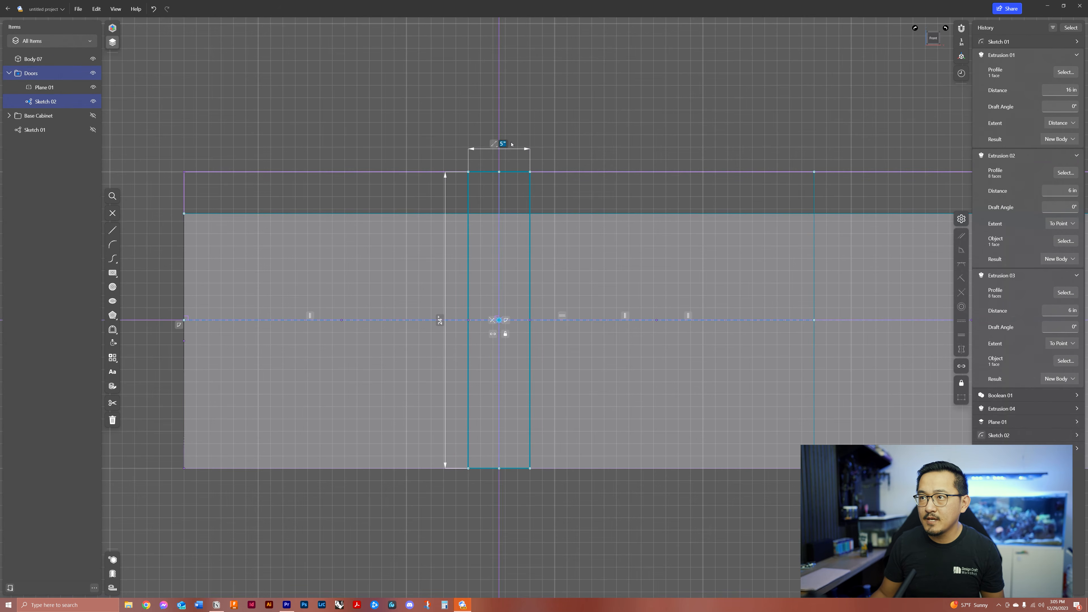
left_click(504, 147)
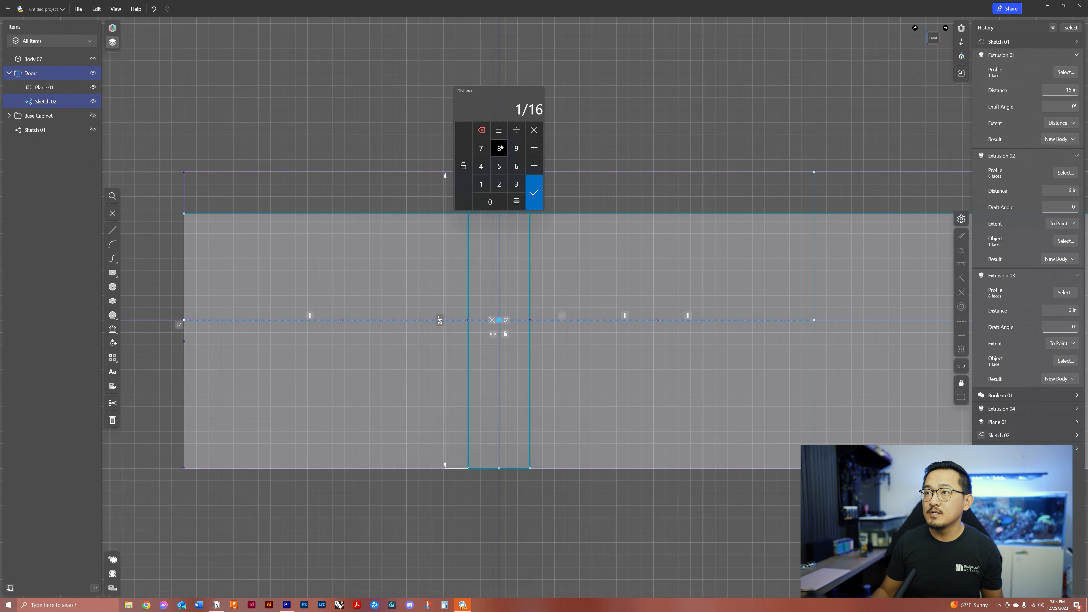
left_click(532, 192)
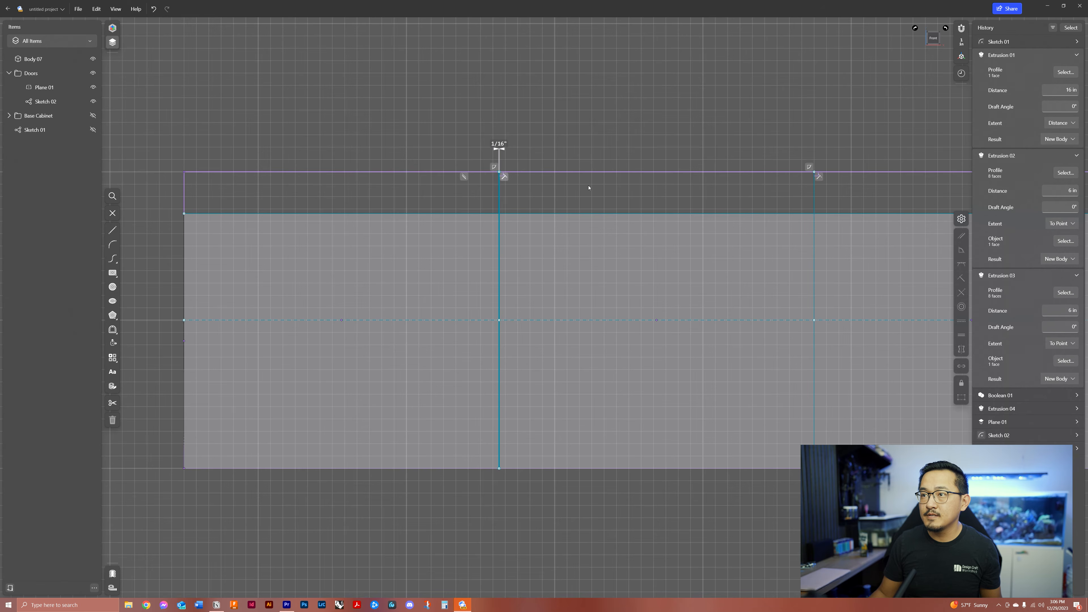
Step: Draw full-height center rectangles around the remaining six division lines, each centered on its line's midpoint and reaching the sketch's upper edge
scroll(609, 180, "down", 1)
middle_click_drag(589, 175, 272, 130)
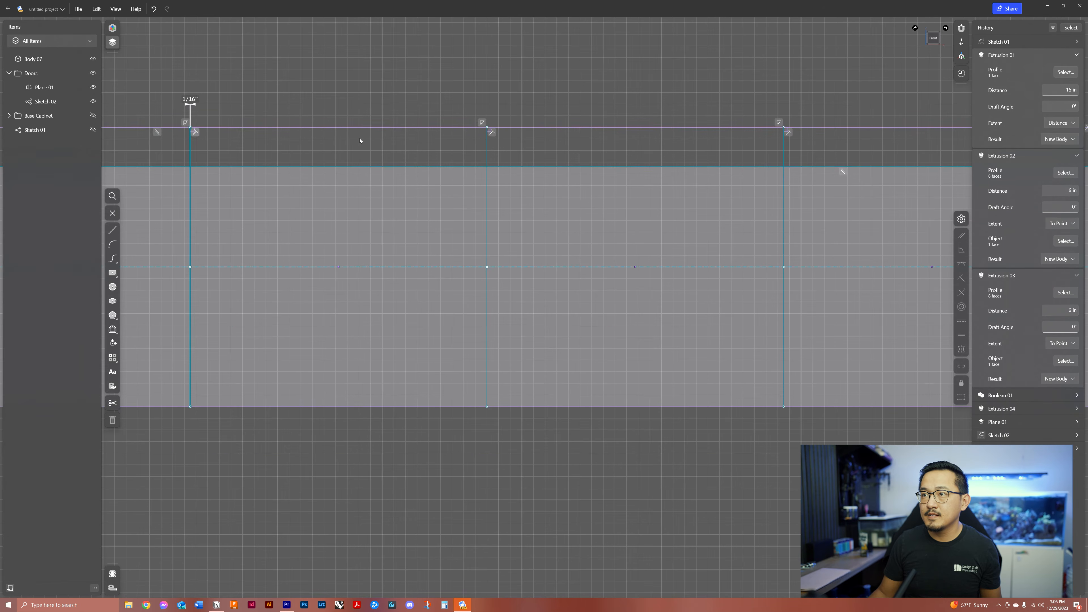
left_click(114, 273)
left_click_drag(487, 266, 517, 127)
left_click_drag(783, 267, 841, 127)
middle_click_drag(841, 132, 214, 186)
mouse_move(453, 320)
left_mouse_down()
mouse_move(518, 192)
mouse_move(476, 180)
left_mouse_up()
middle_click_drag(479, 184, 306, 193)
left_click_drag(576, 329, 622, 190)
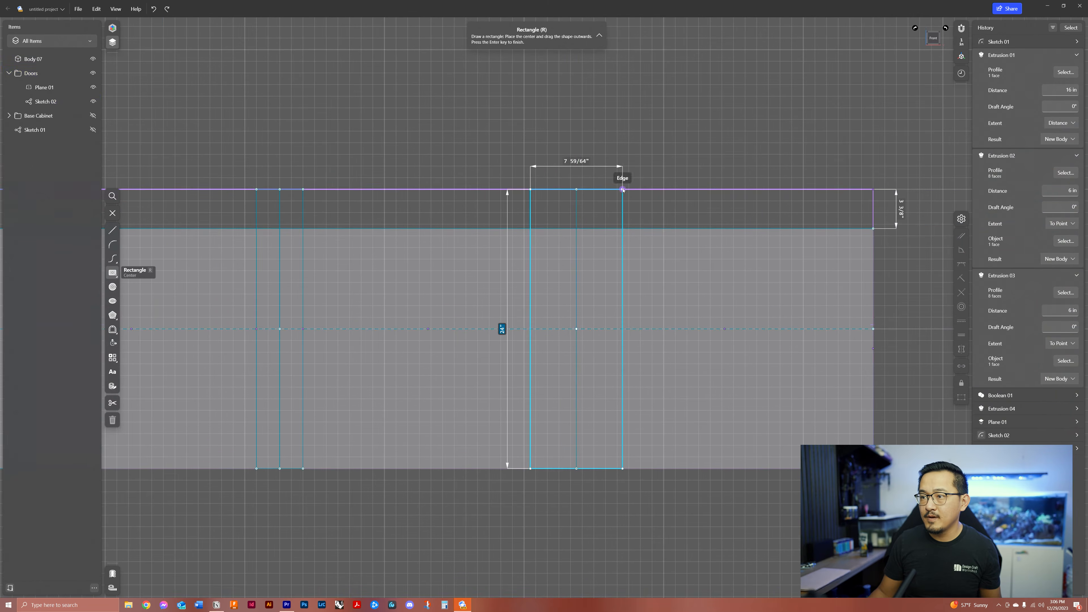
type("1/16")
key("Return")
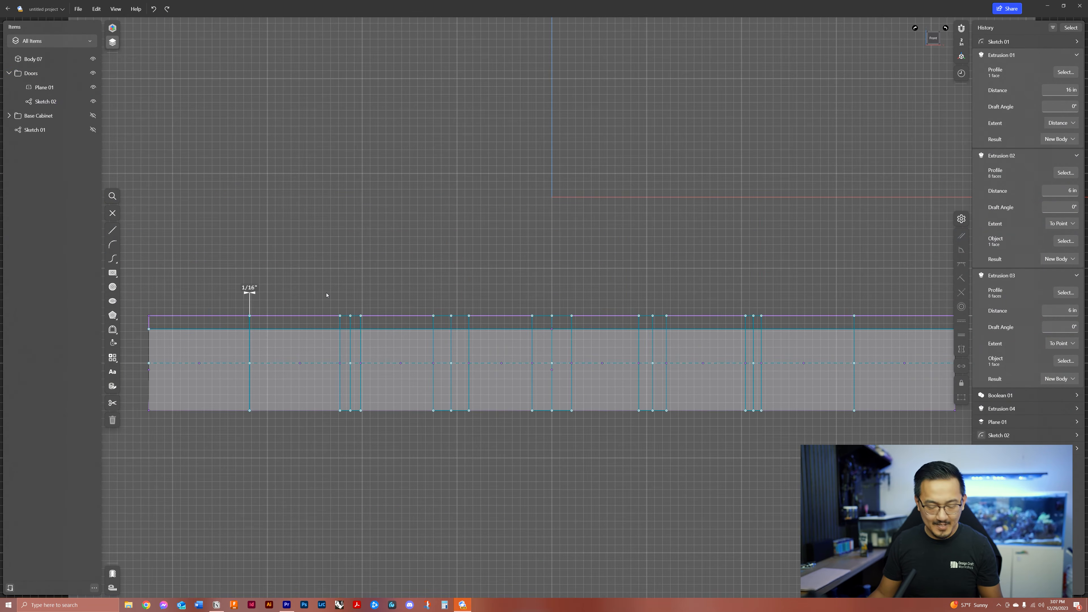
Step: Apply an Equal constraint to the upper edges of all seven division rectangles so they share the 1/16 in width
scroll(347, 308, "up", 5)
middle_click_drag(348, 307, 245, 316)
left_click(254, 332)
left_click(444, 332)
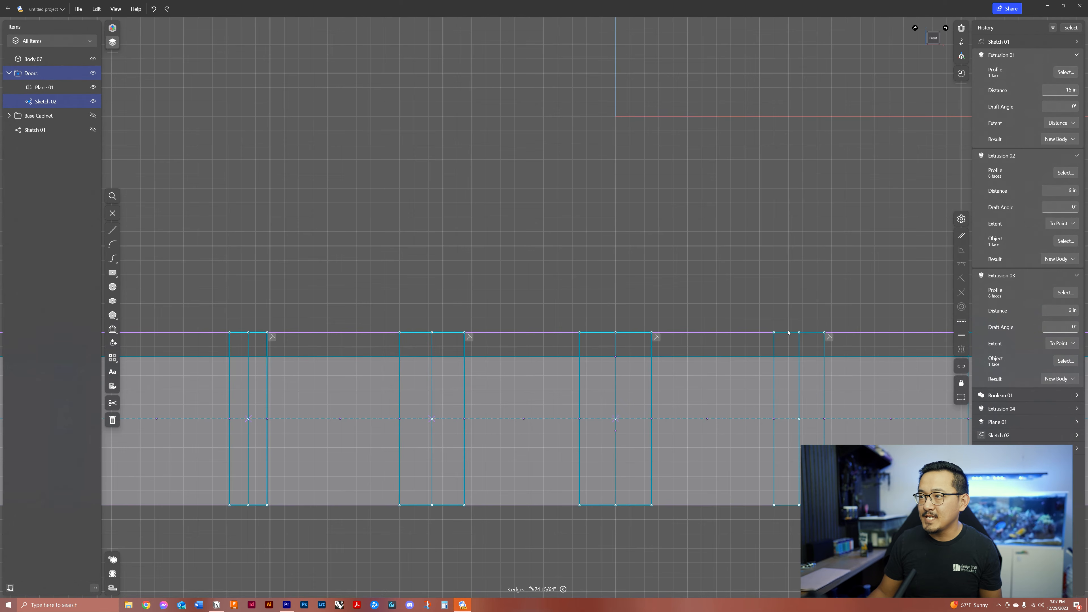
left_click(788, 333)
middle_click_drag(788, 334, 556, 344)
left_click(385, 343)
scroll(720, 339, "down", 5)
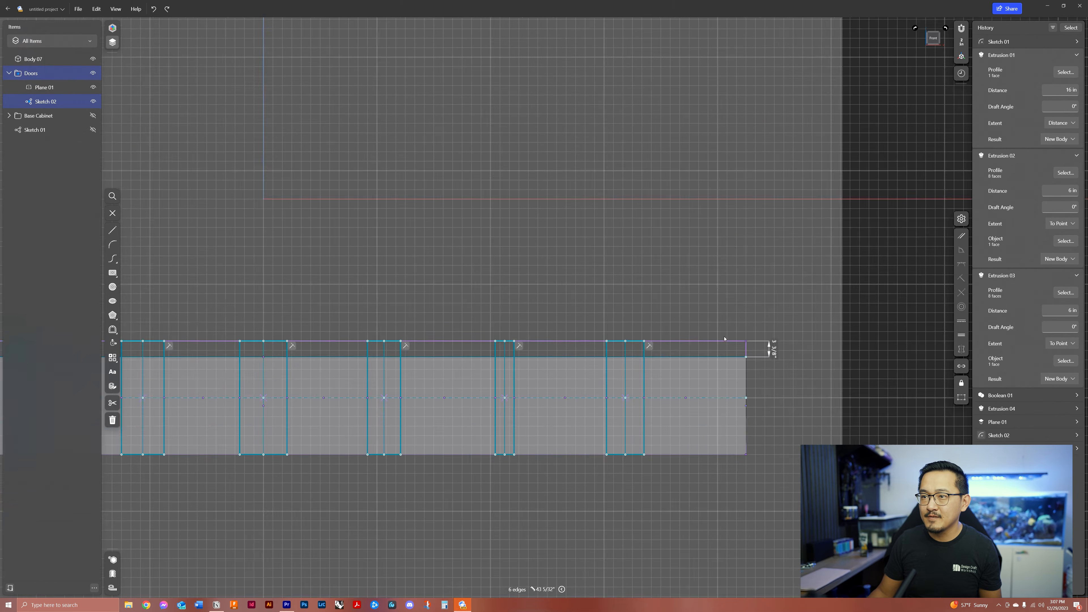
middle_click_drag(284, 332, 483, 345)
scroll(337, 347, "up", 5)
scroll(366, 349, "up", 10)
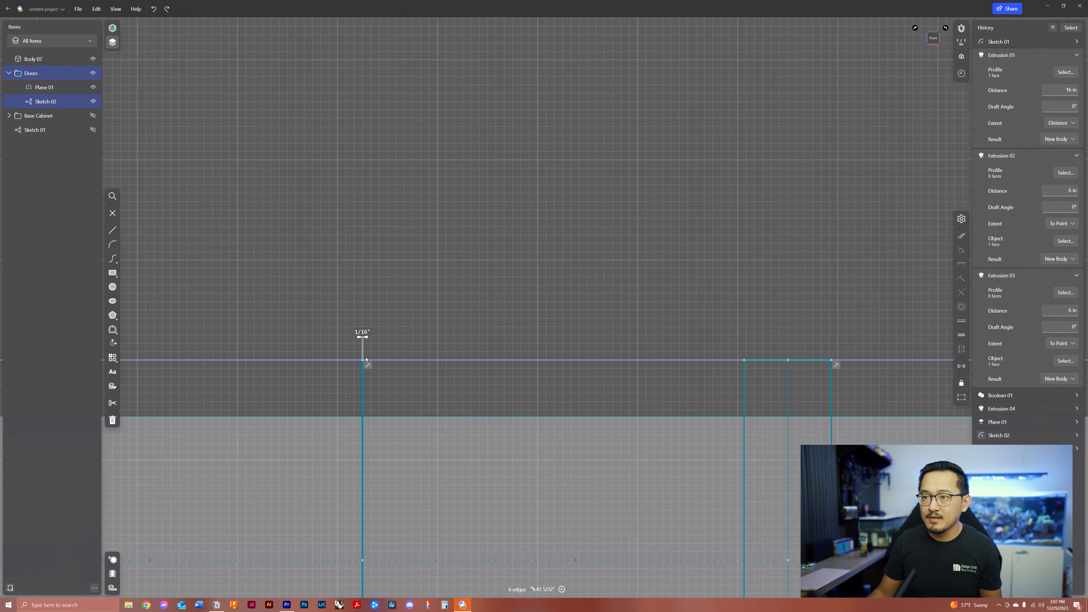
scroll(376, 369, "up", 4)
key("Delete")
scroll(471, 259, "down", 10)
scroll(383, 231, "down", 6)
scroll(389, 241, "down", 8)
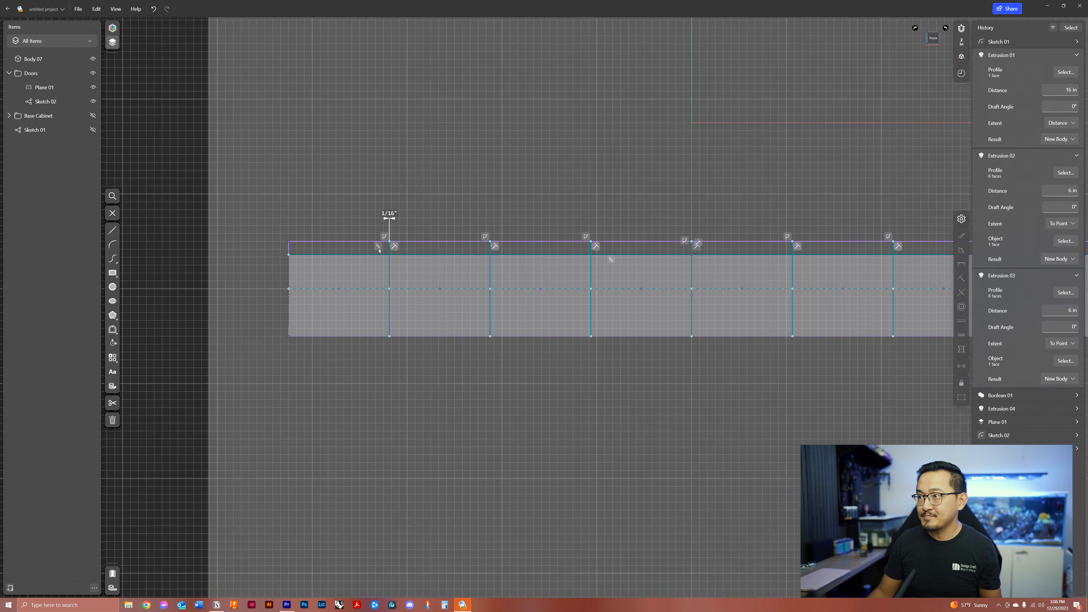
middle_click_drag(445, 371, 410, 428)
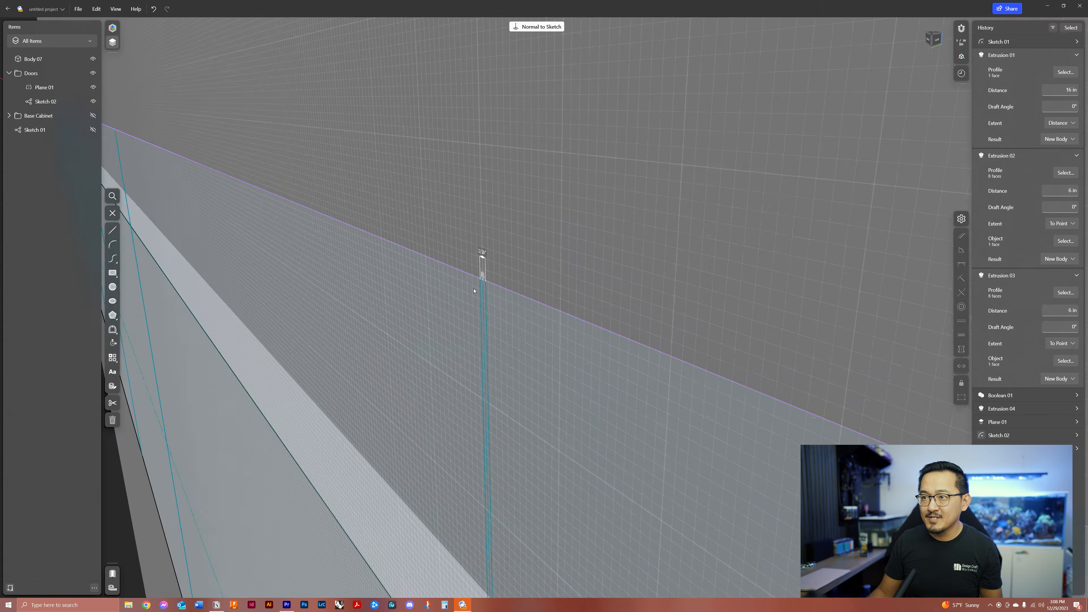
scroll(507, 270, "up", 4)
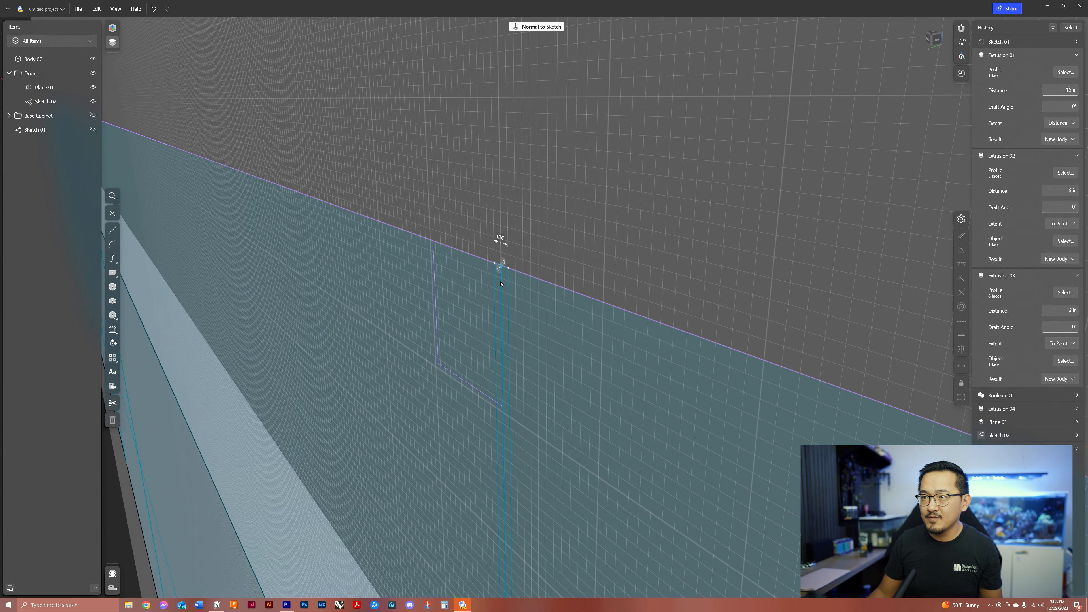
left_click(506, 281)
key("e")
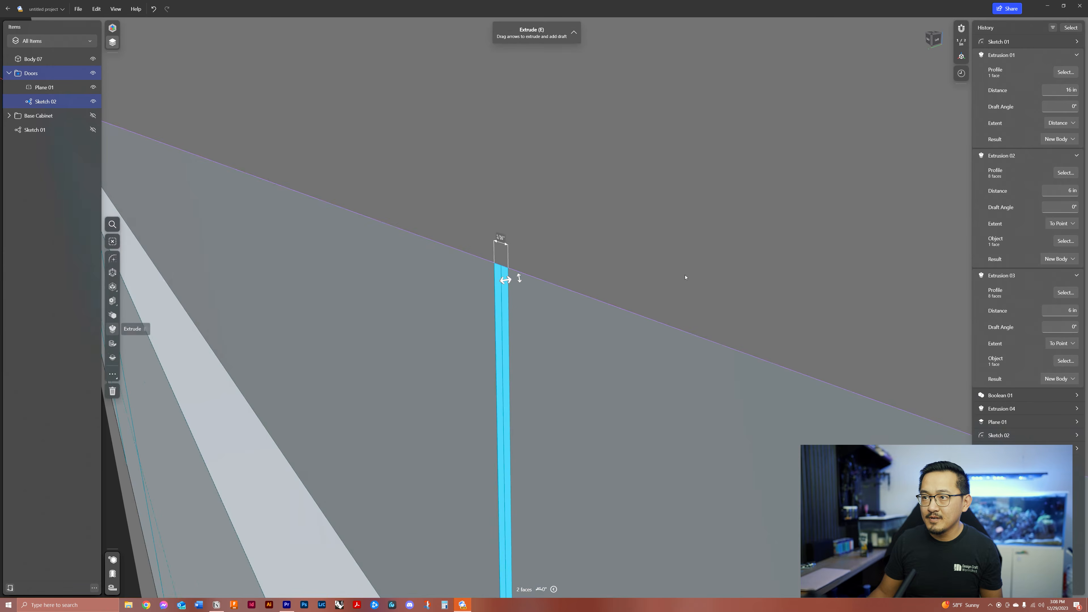
scroll(720, 321, "down", 4)
scroll(705, 453, "up", 2)
scroll(595, 368, "down", 3)
scroll(559, 280, "down", 3)
key("Escape")
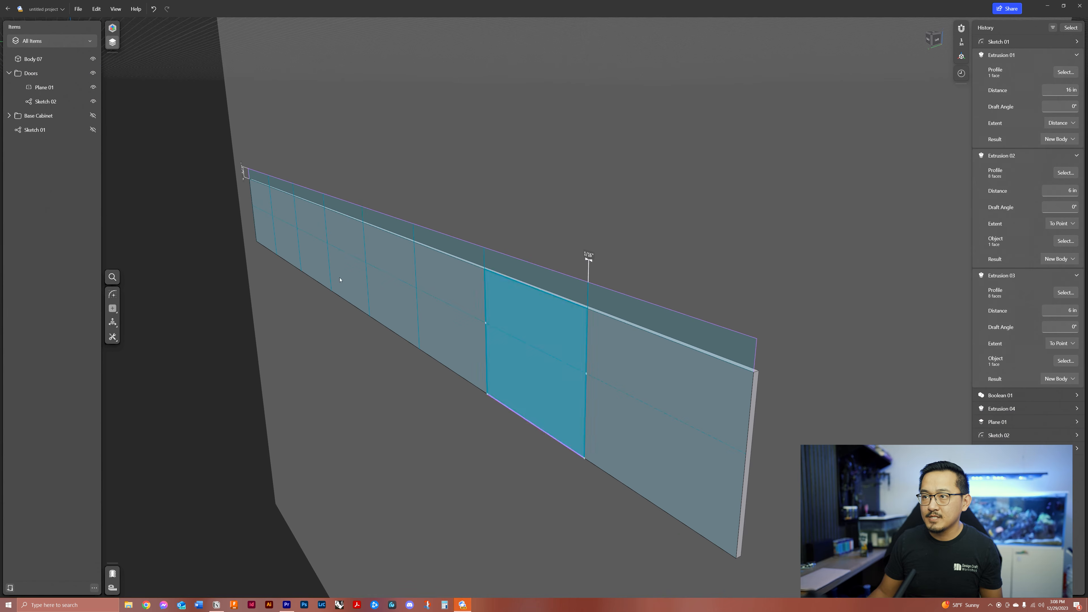
Step: Hide Body 07, start an Extrude, and select the narrow gap faces at the first four divisions, counting from the 1/16 in dimension
left_click(93, 60)
left_click(582, 257)
key("e")
scroll(602, 341, "up", 5)
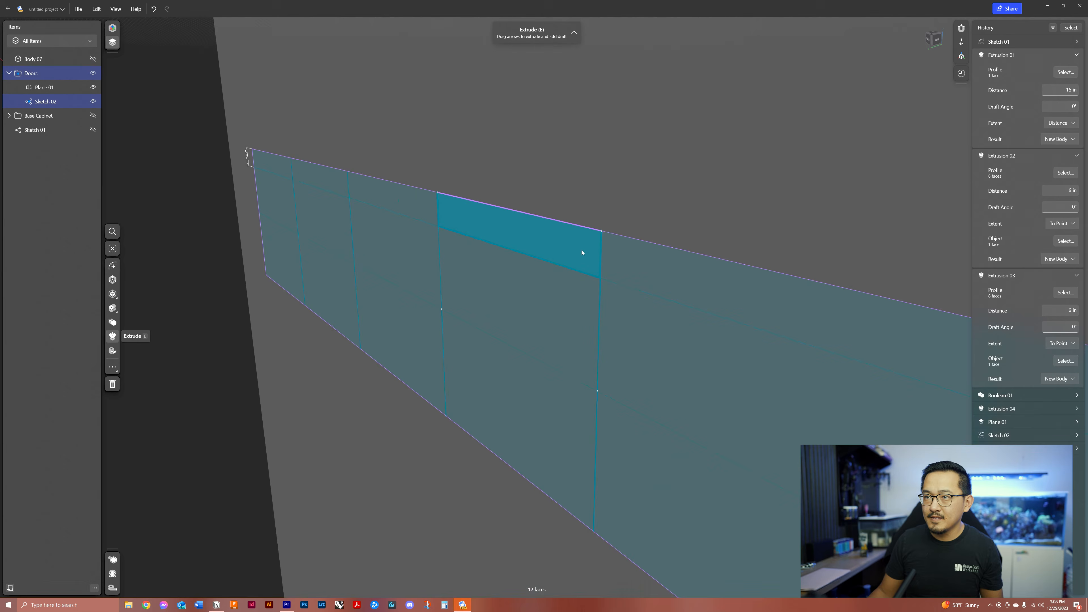
scroll(629, 350, "up", 3)
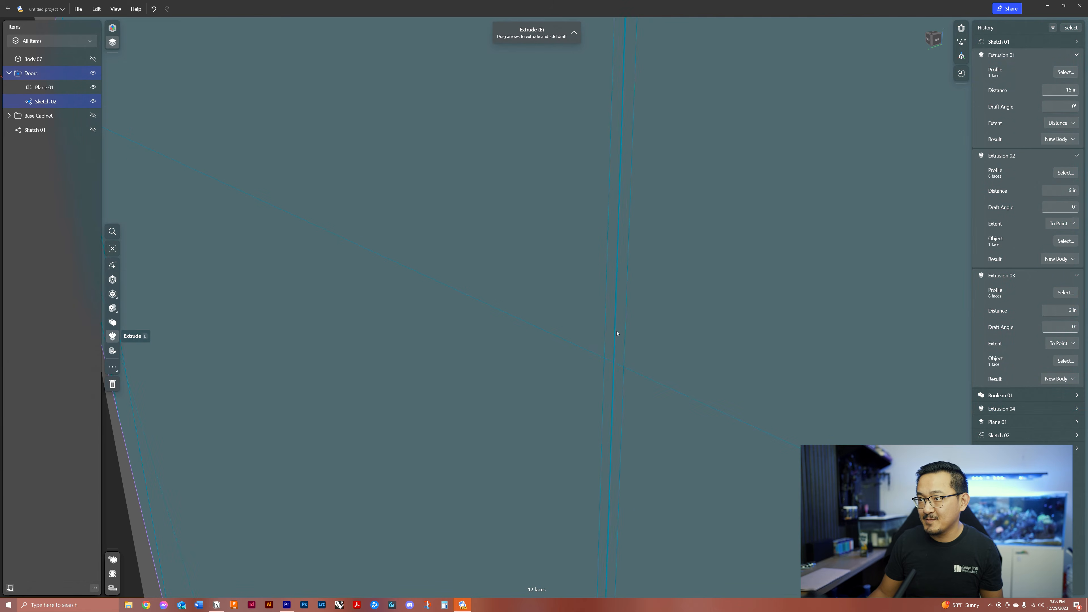
left_click(613, 338)
left_click(620, 348)
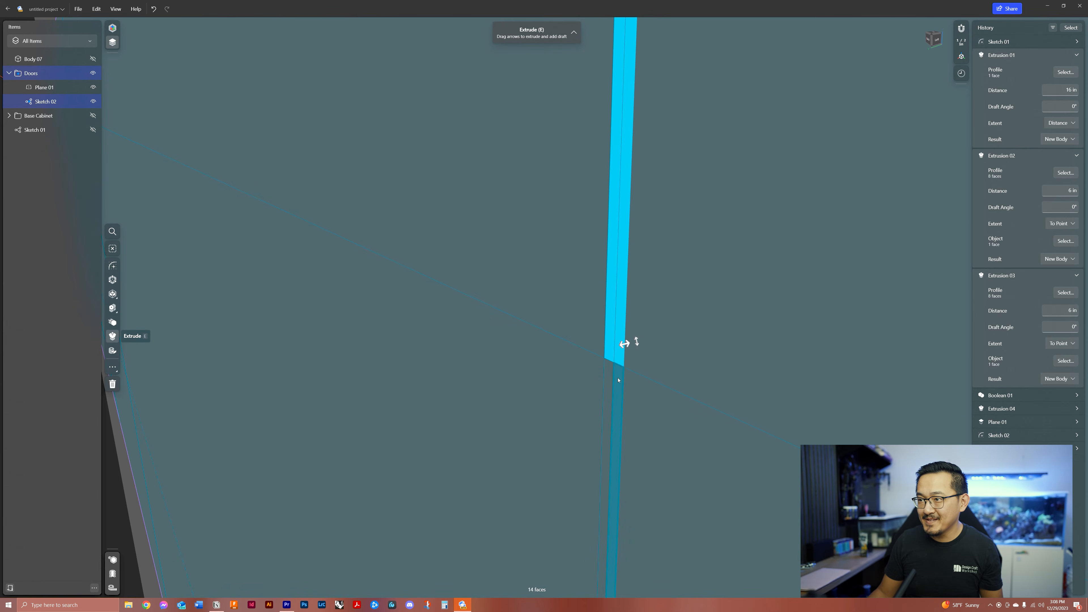
left_click(611, 382)
scroll(678, 374, "down", 10)
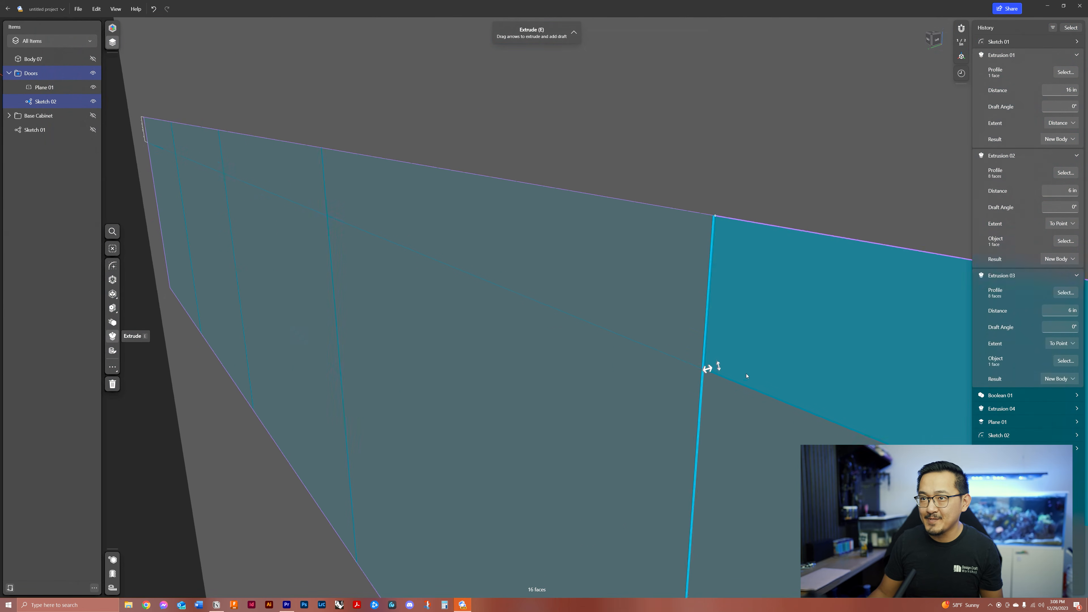
Step: Add the four narrow gap faces at the fifth division to the extrude selection
scroll(599, 287, "up", 15)
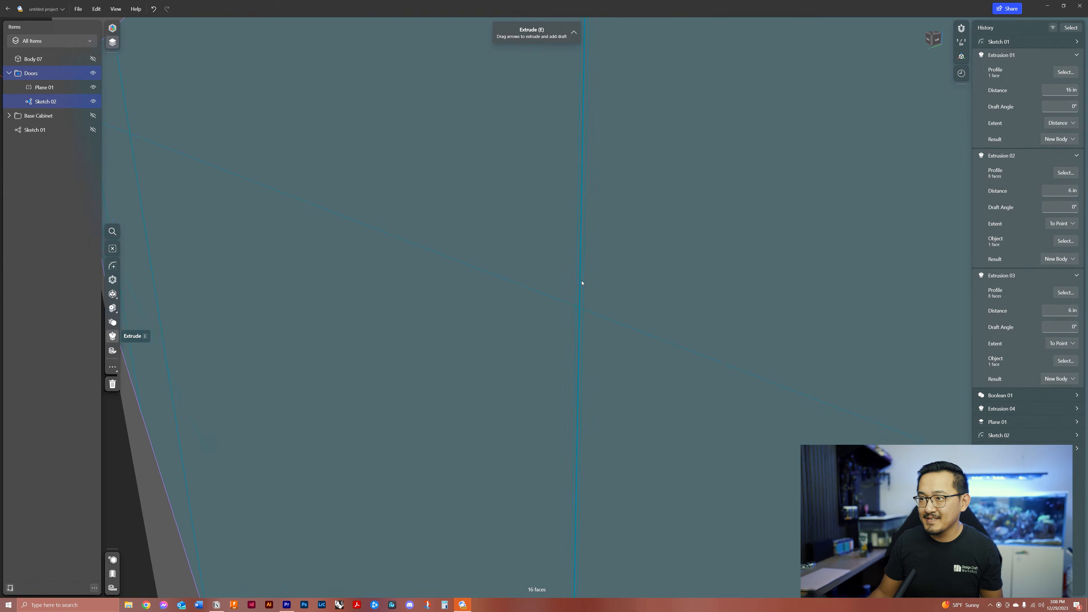
left_click(575, 309)
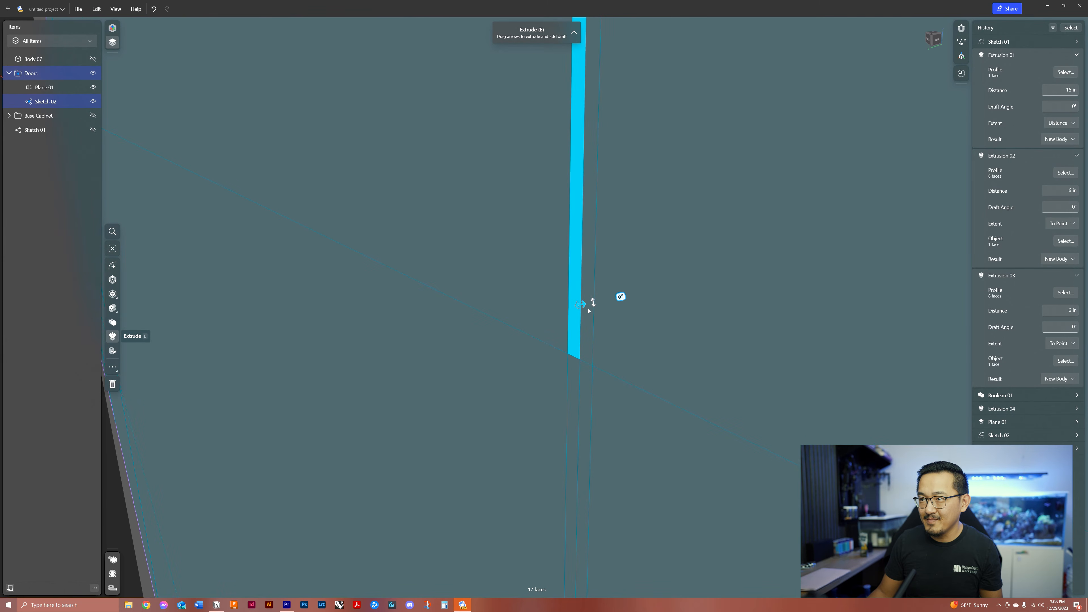
left_click(586, 341)
left_click(584, 379)
left_click(576, 378)
scroll(651, 377, "down", 5)
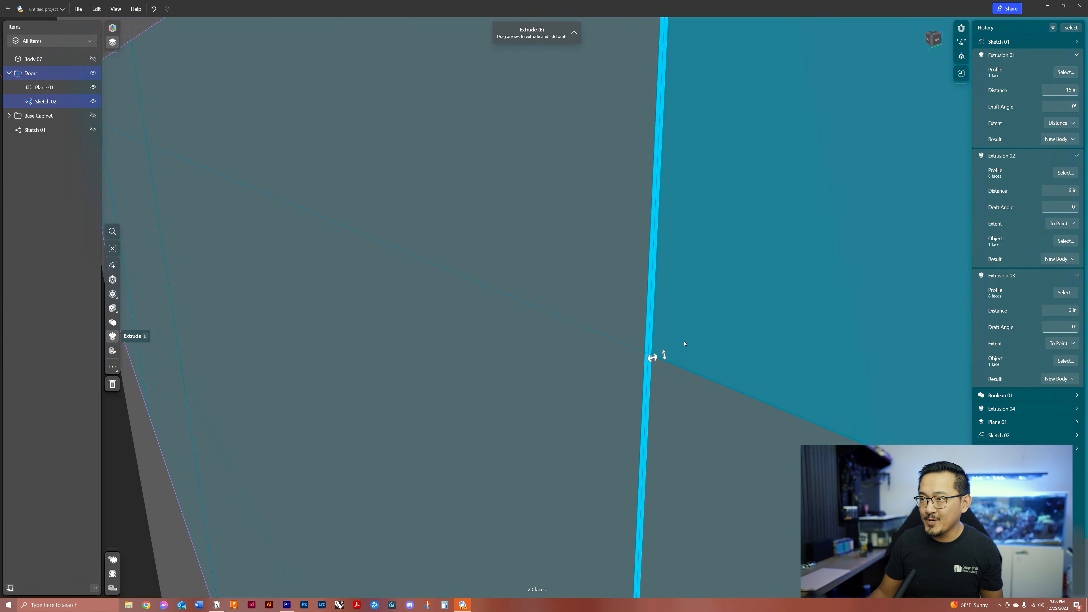
Step: Add the four narrow gap faces at the sixth division to the extrude selection
scroll(684, 344, "down", 10)
scroll(415, 258, "up", 8)
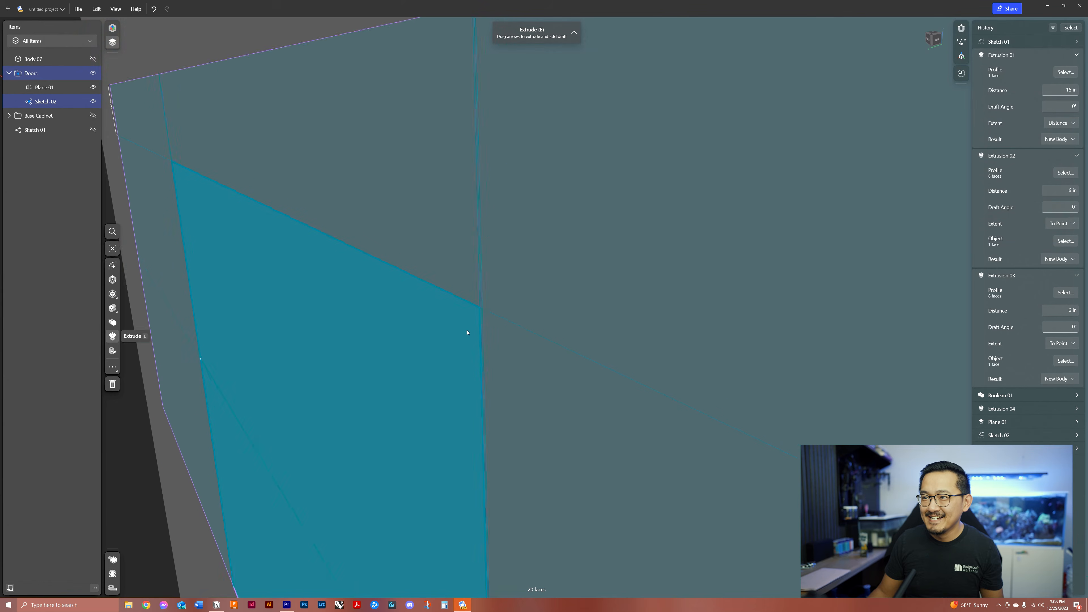
scroll(467, 332, "up", 3)
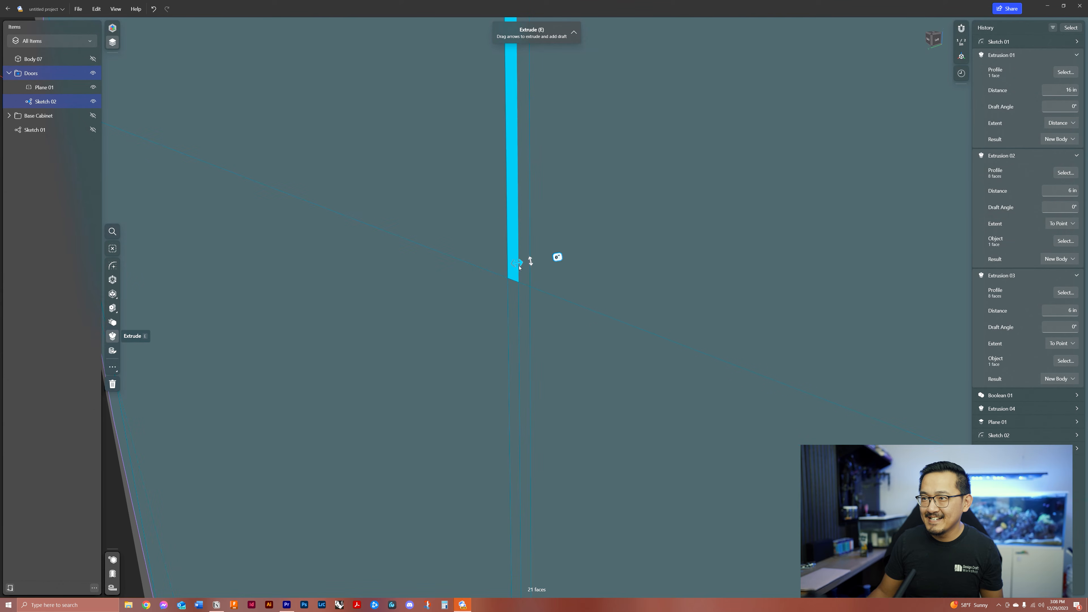
left_click(526, 276)
left_click(524, 300)
left_click(515, 304)
scroll(644, 327, "down", 5)
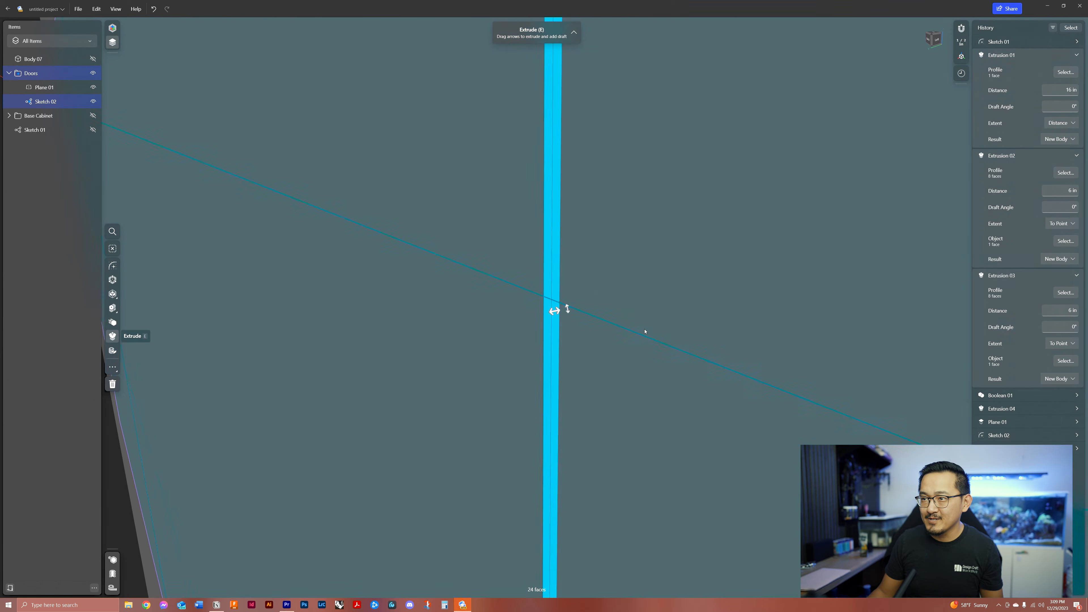
Step: Add the four narrow gap faces at the last division and extrude all seven gap strips 3/4 in as separate bodies
scroll(654, 318, "down", 9)
scroll(386, 229, "up", 4)
scroll(385, 226, "up", 6)
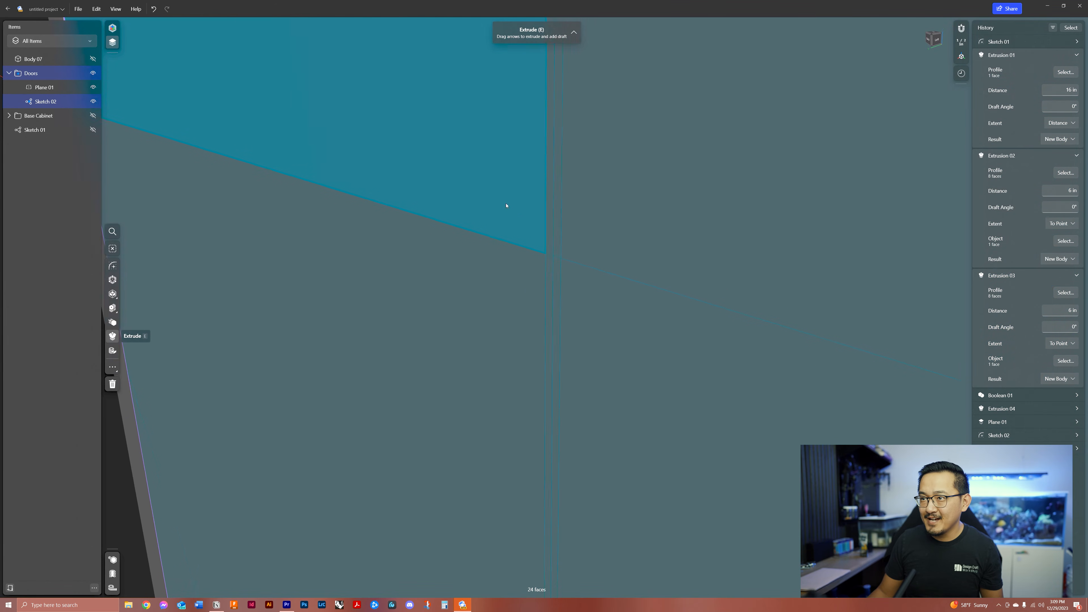
left_click(570, 262)
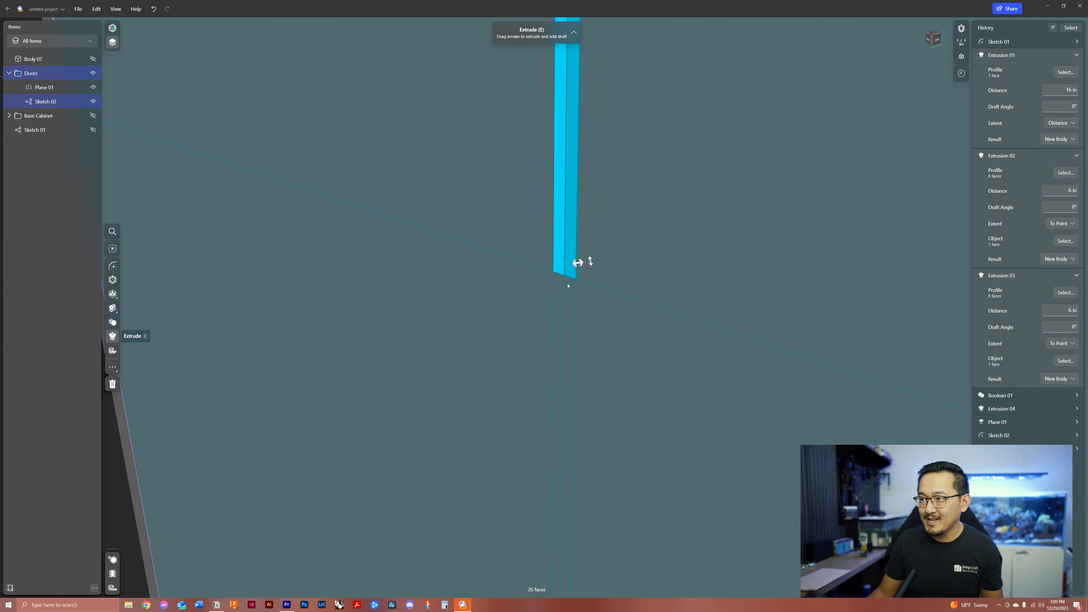
left_click(569, 293)
left_click(558, 296)
scroll(520, 316, "down", 5)
scroll(510, 301, "down", 2)
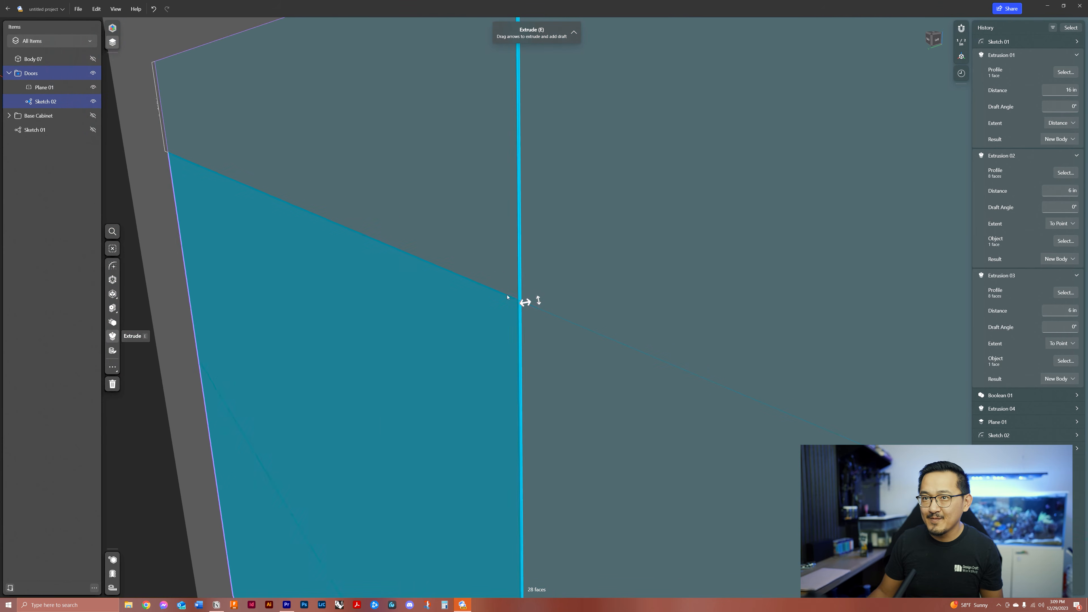
left_click_drag(530, 305, 618, 278)
key("Tab")
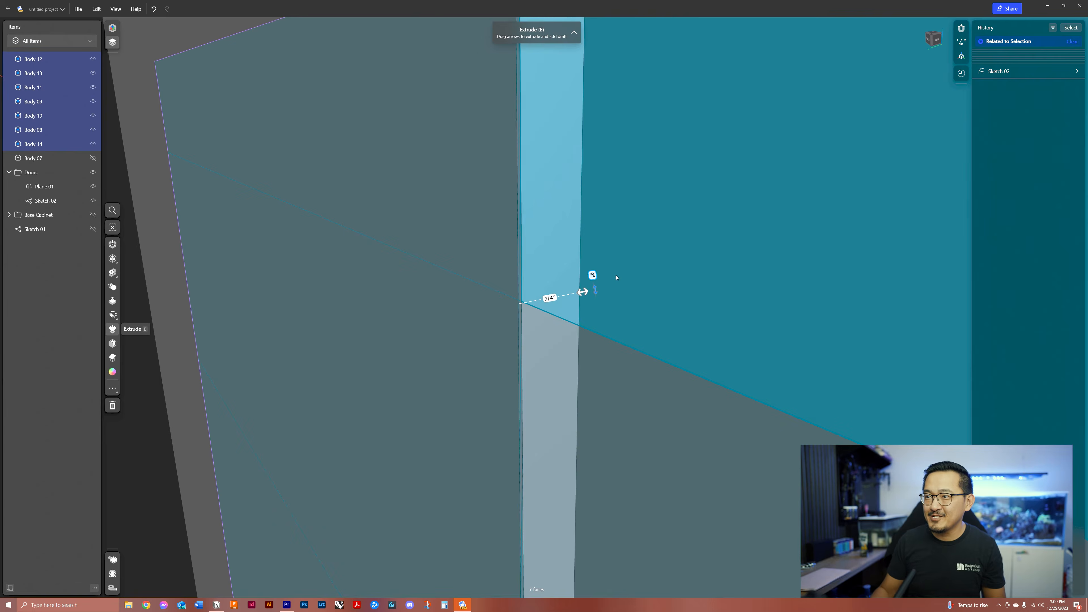
Step: Unhide the door panel Body 07 and select it
right_click_drag(616, 277, 417, 357)
scroll(418, 357, "down", 6)
right_click_drag(750, 249, 582, 257)
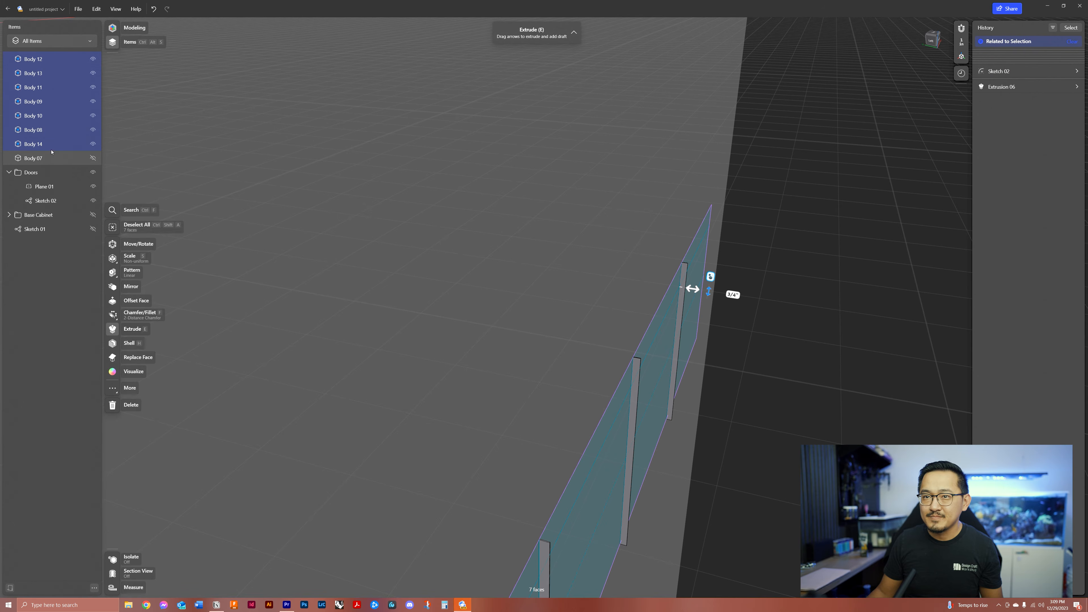
left_click(93, 159)
scroll(539, 236, "down", 2)
left_click(816, 280)
left_click(816, 279)
middle_click_drag(758, 297, 728, 242)
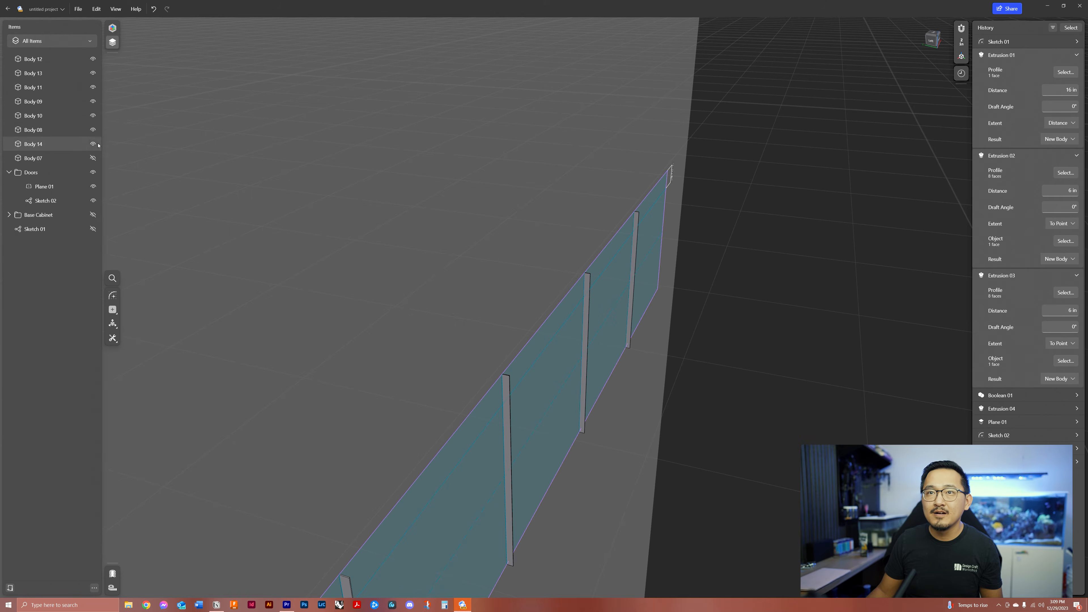
left_click(91, 160)
scroll(627, 317, "up", 1)
middle_click_drag(627, 317, 597, 240)
double_click(597, 240)
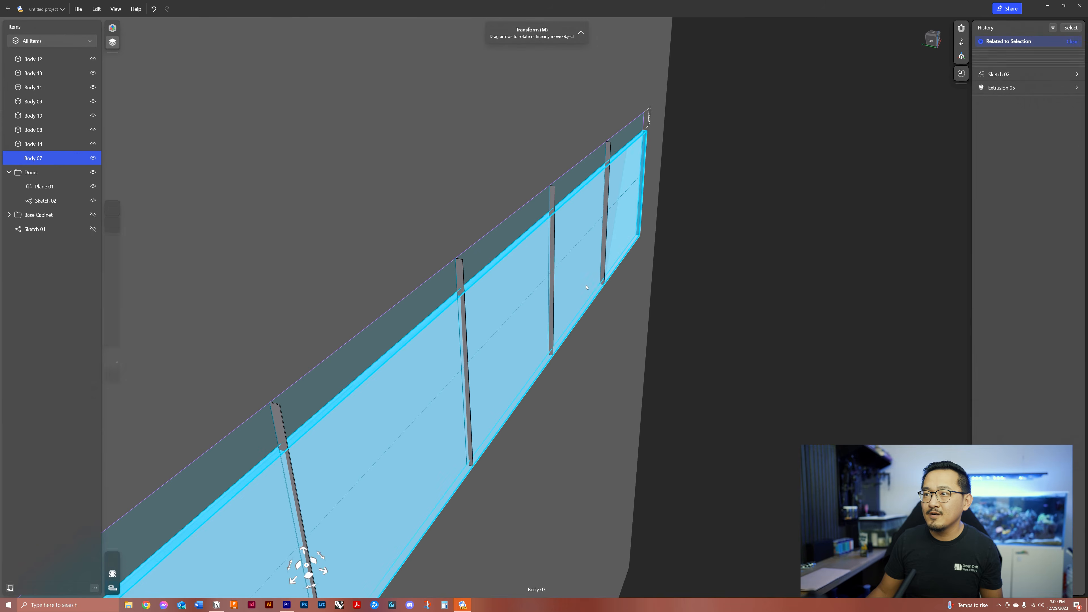
middle_click_drag(518, 342, 522, 320)
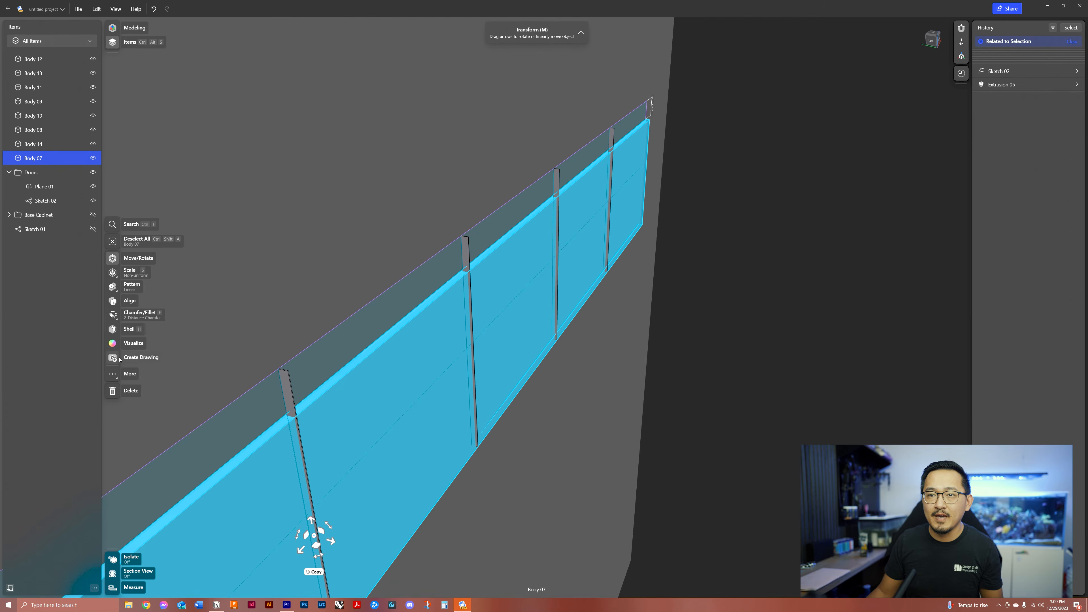
Step: Start a Subtract from Body 07 and pick the gap strips Body 10 and Body 14 as bodies to remove
left_click(113, 375)
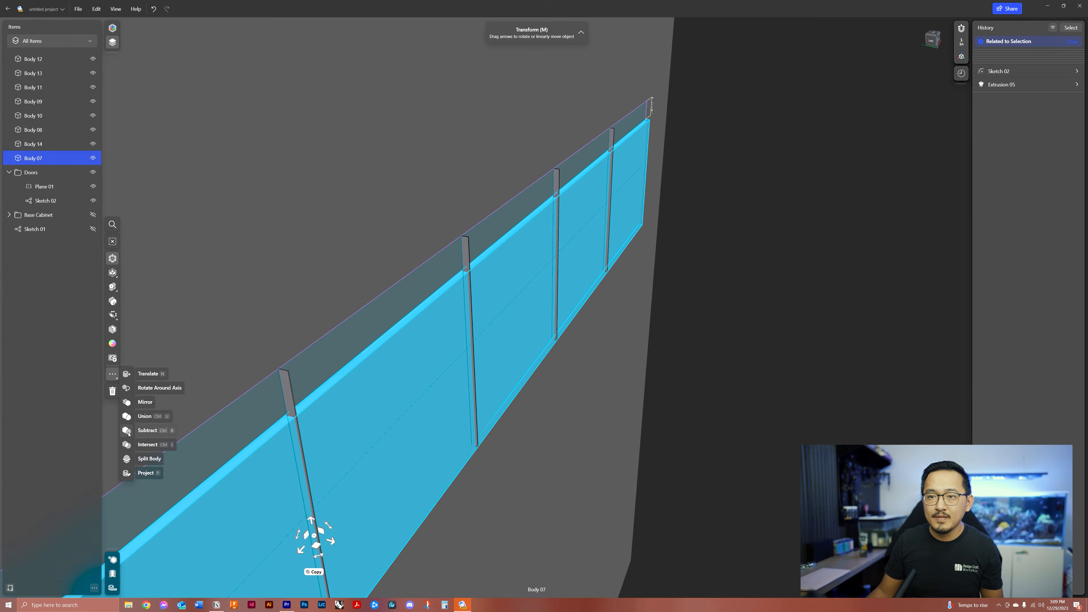
left_click(135, 431)
scroll(588, 175, "up", 3)
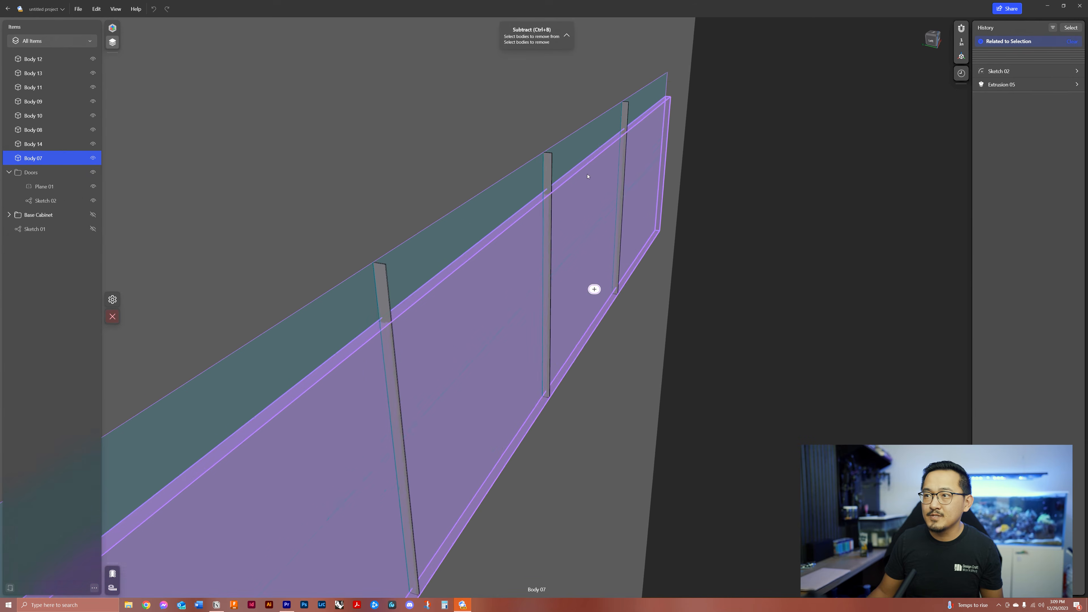
left_click(630, 111)
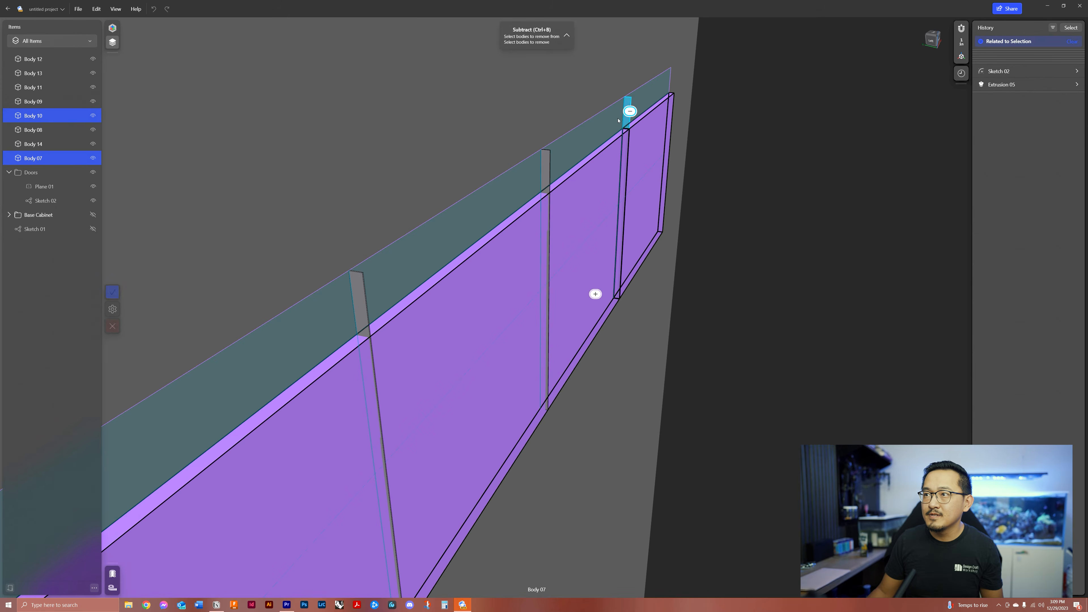
left_click(548, 165)
right_click_drag(548, 165, 527, 206)
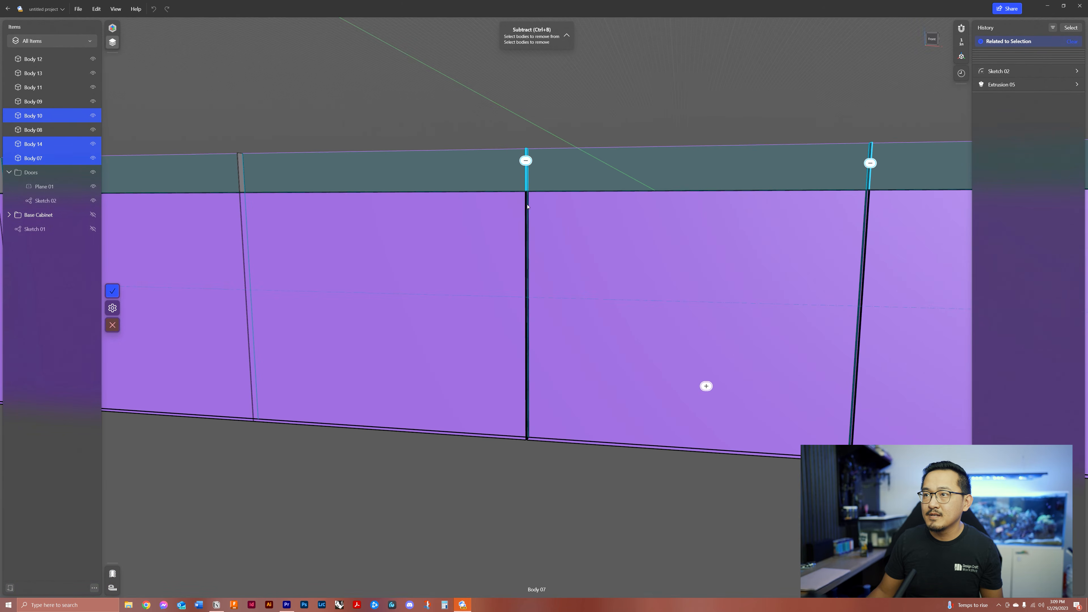
Step: Add the remaining five gap strips to the bodies to remove and apply the subtraction to Body 07
scroll(839, 206, "up", 5)
right_click_drag(910, 176, 890, 195)
scroll(874, 291, "down", 7)
scroll(605, 195, "up", 4)
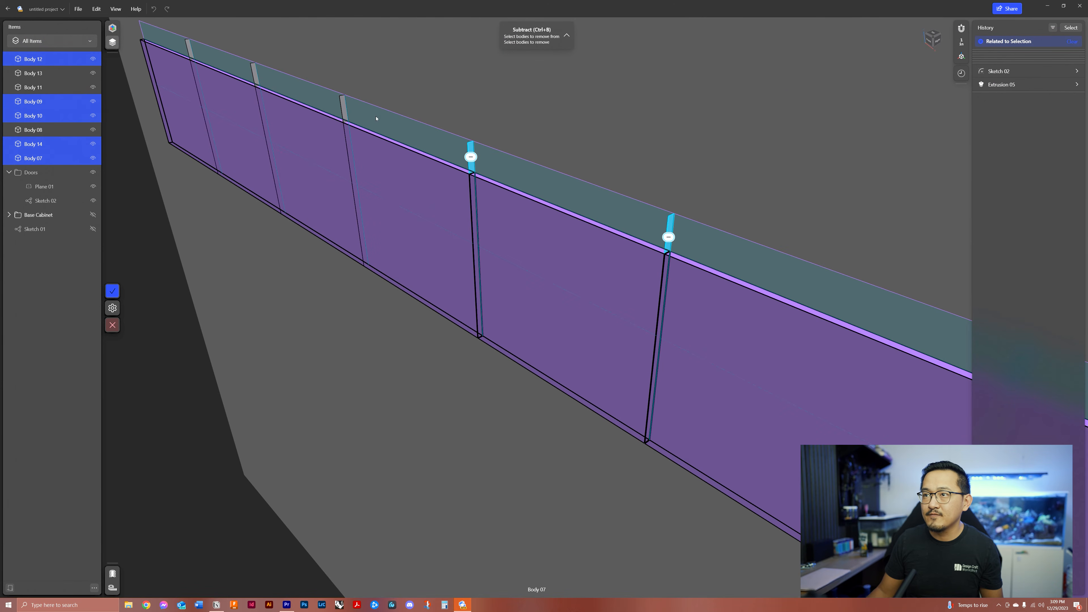
scroll(454, 245, "down", 6)
scroll(375, 211, "up", 4)
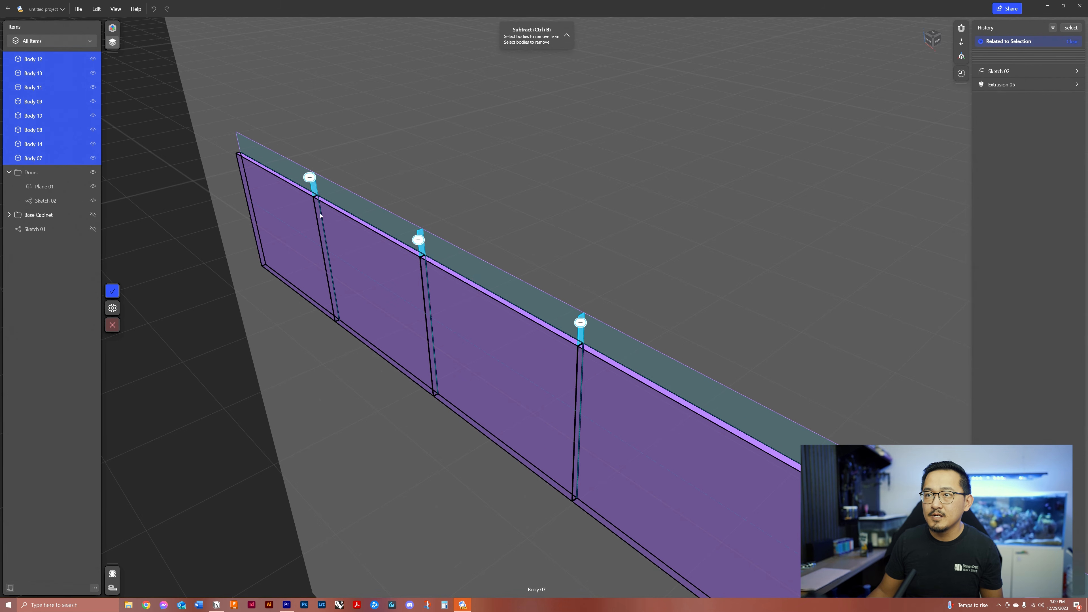
scroll(321, 215, "down", 3)
left_click(112, 291)
scroll(348, 363, "up", 3)
right_click_drag(348, 364, 397, 361)
middle_click_drag(898, 389, 784, 452)
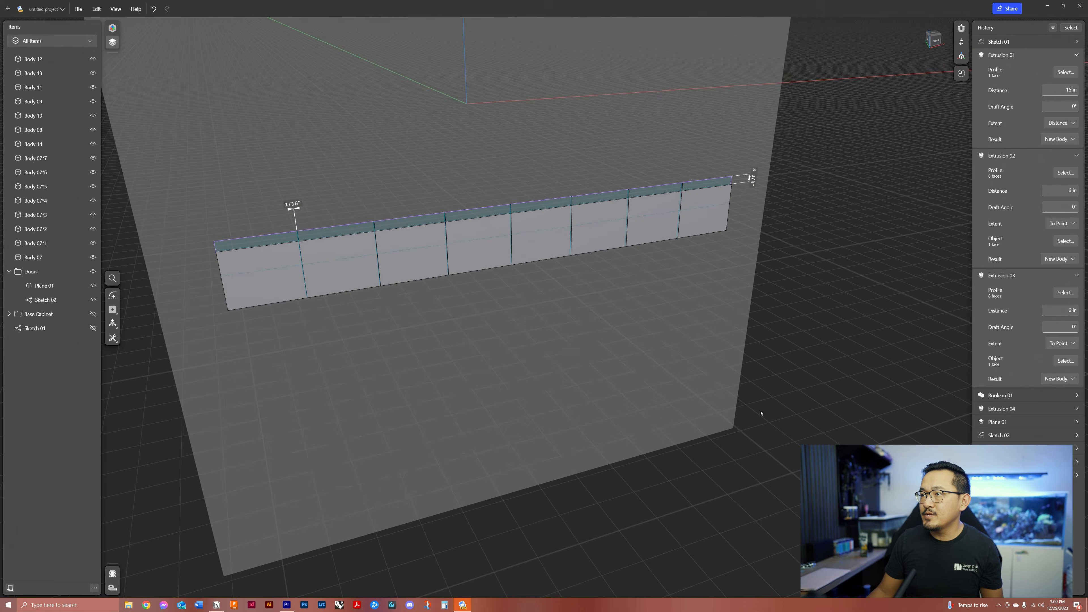
Step: Collapse Extrusion 01, 02 and 03 in the history and expand the settings of Boolean 02
scroll(383, 273, "up", 3)
right_click_drag(384, 274, 439, 268)
scroll(328, 277, "up", 1)
scroll(328, 276, "up", 1)
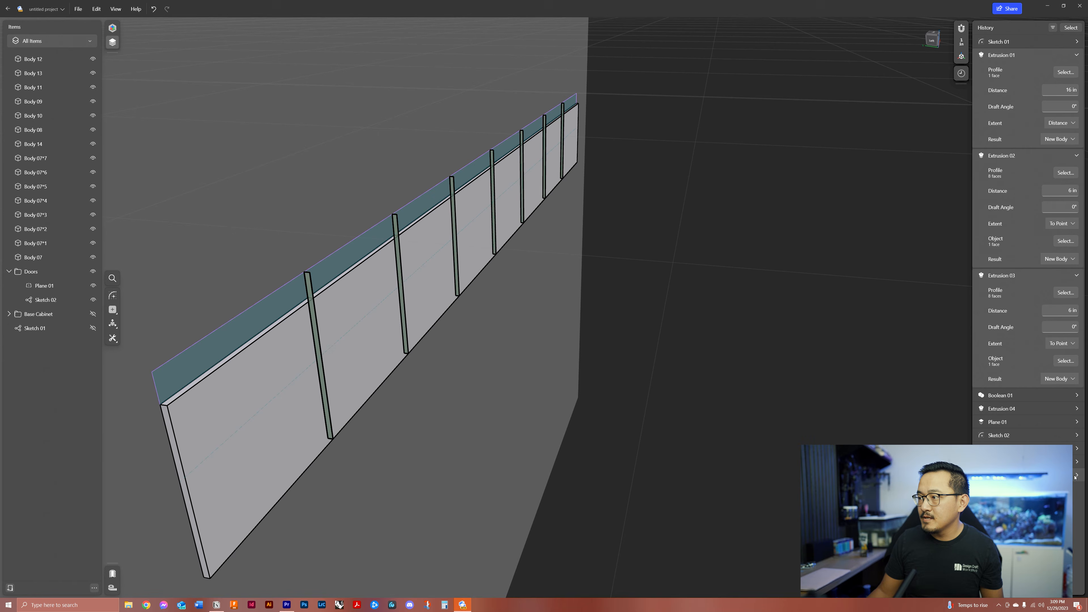
left_click(1077, 275)
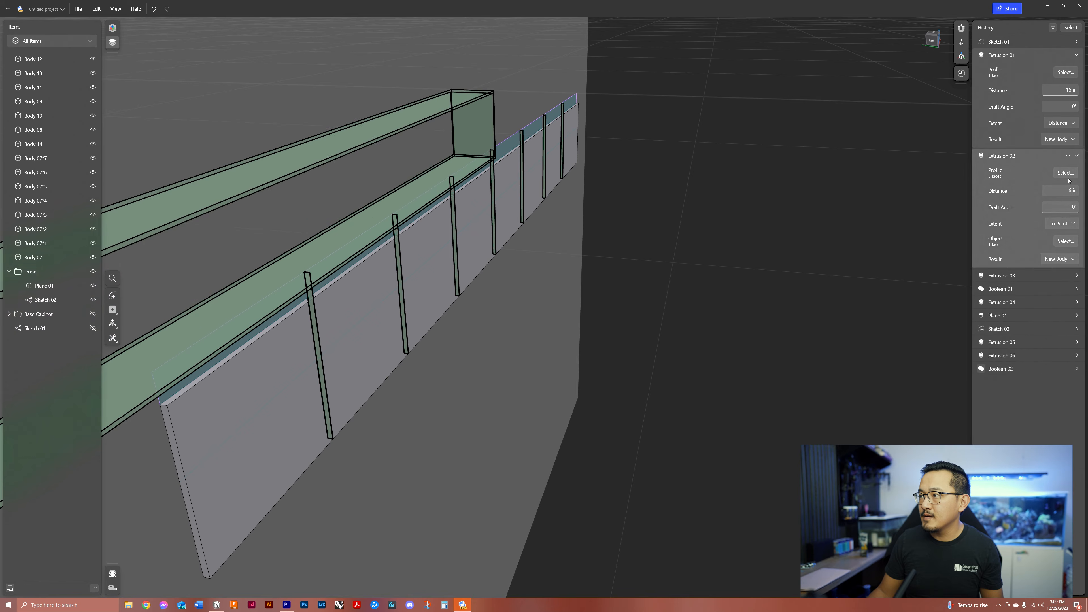
left_click(1076, 155)
left_click(1077, 55)
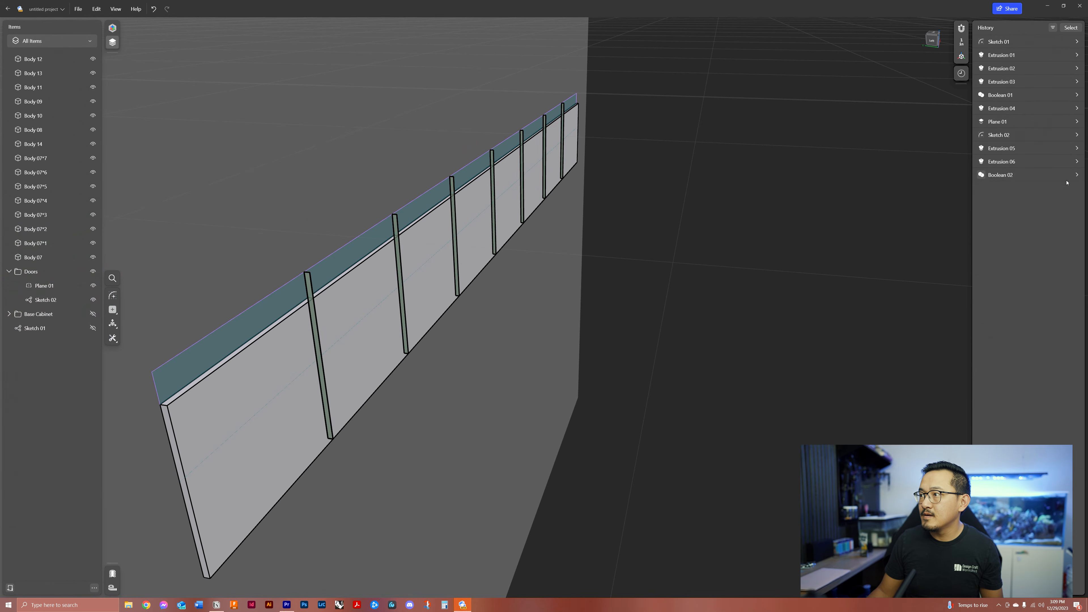
left_click(1077, 175)
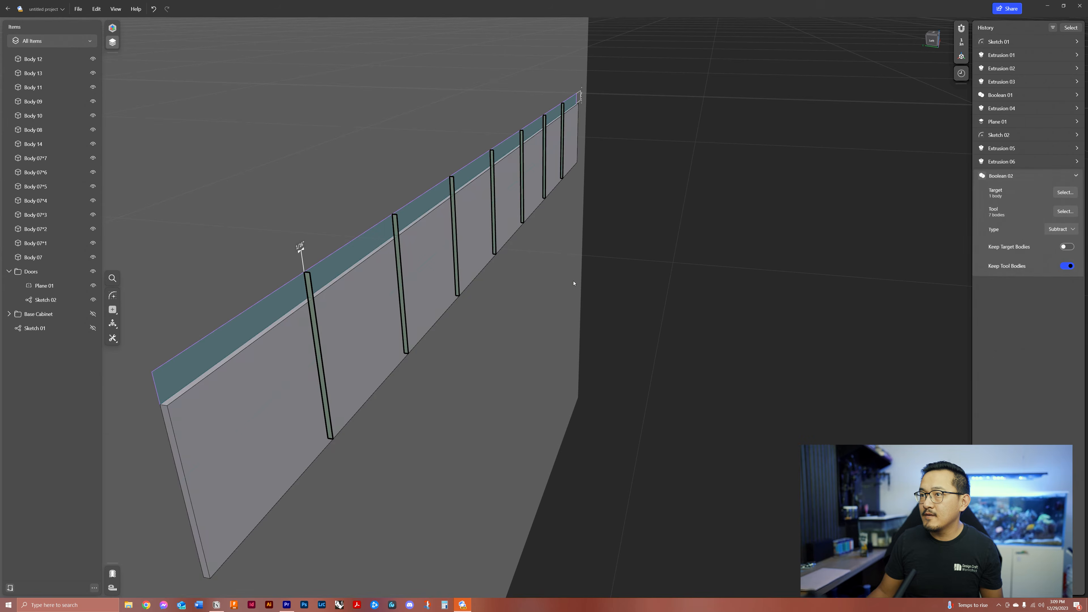
Step: Turn off Keep Tool Bodies for the Boolean 02 subtraction
scroll(464, 253, "down", 1)
middle_click_drag(464, 253, 547, 203)
scroll(546, 203, "up", 3)
right_click_drag(546, 204, 463, 168)
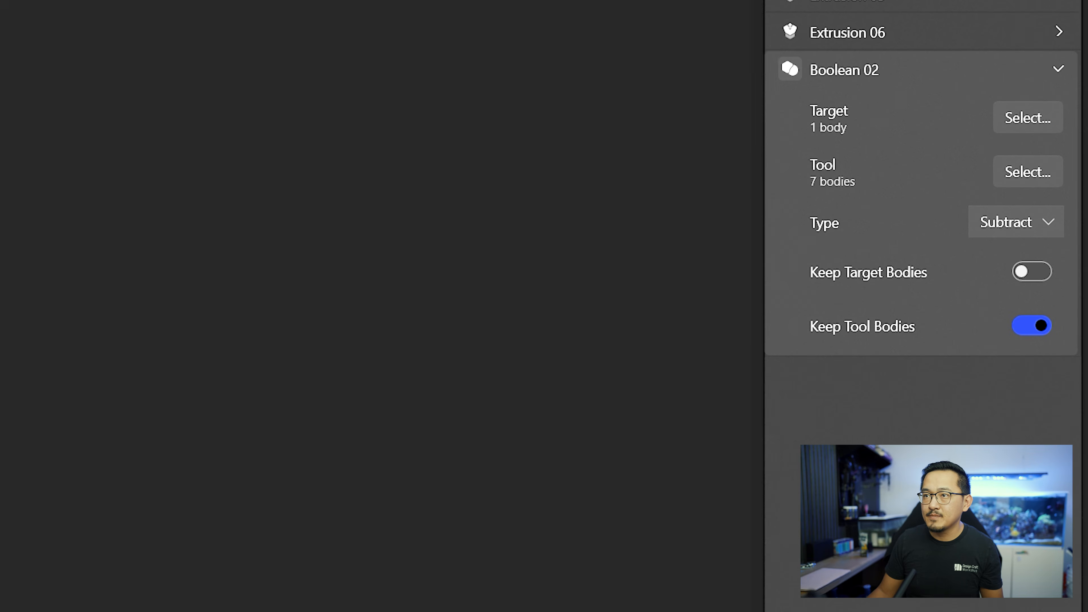
right_click_drag(265, 223, 240, 326)
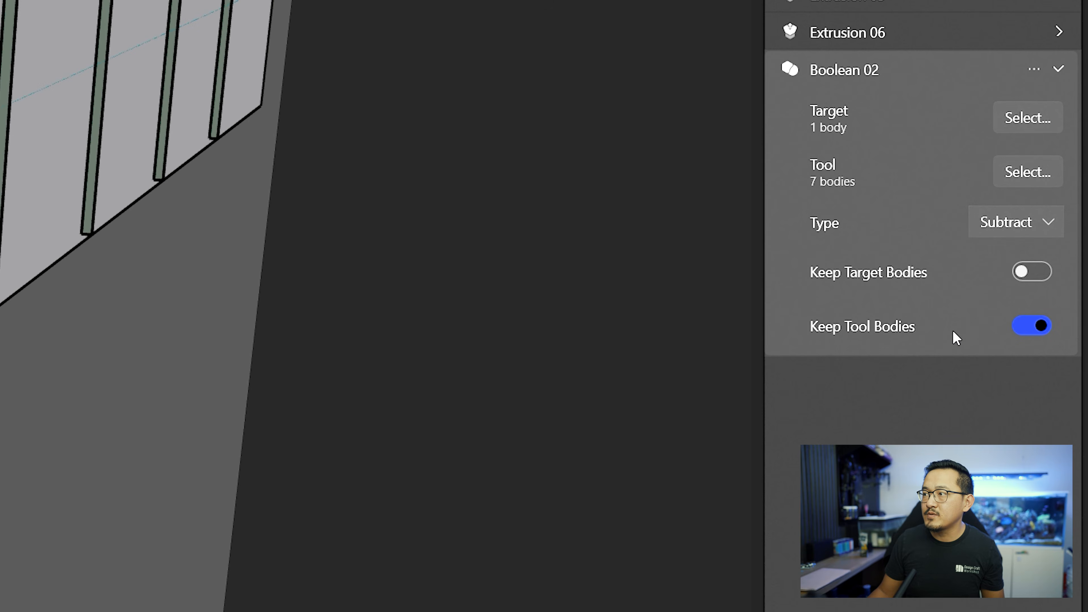
left_click(1042, 327)
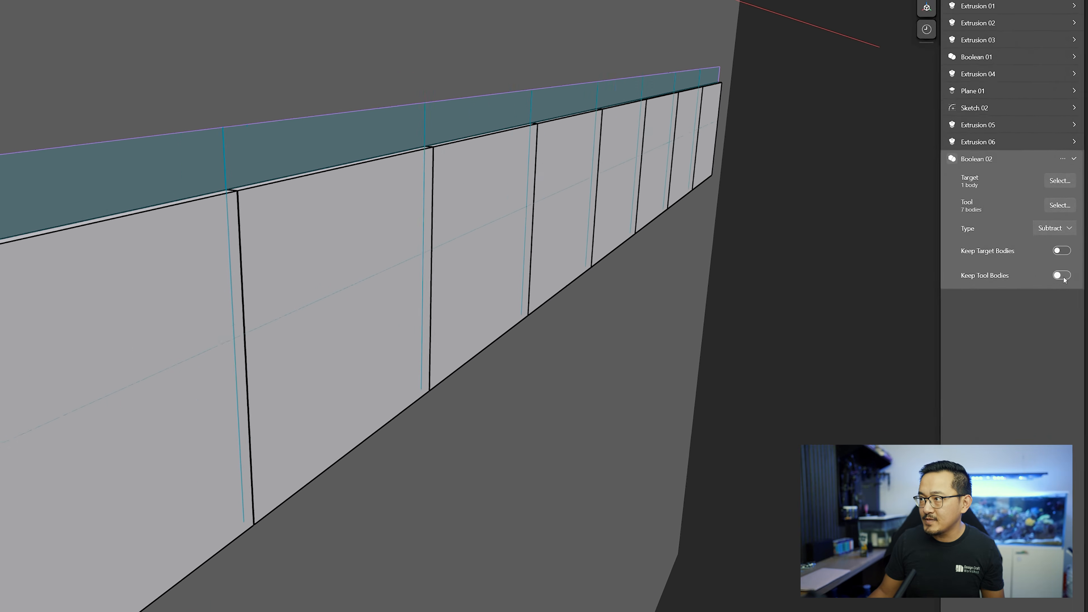
left_click(1068, 268)
left_click(1067, 268)
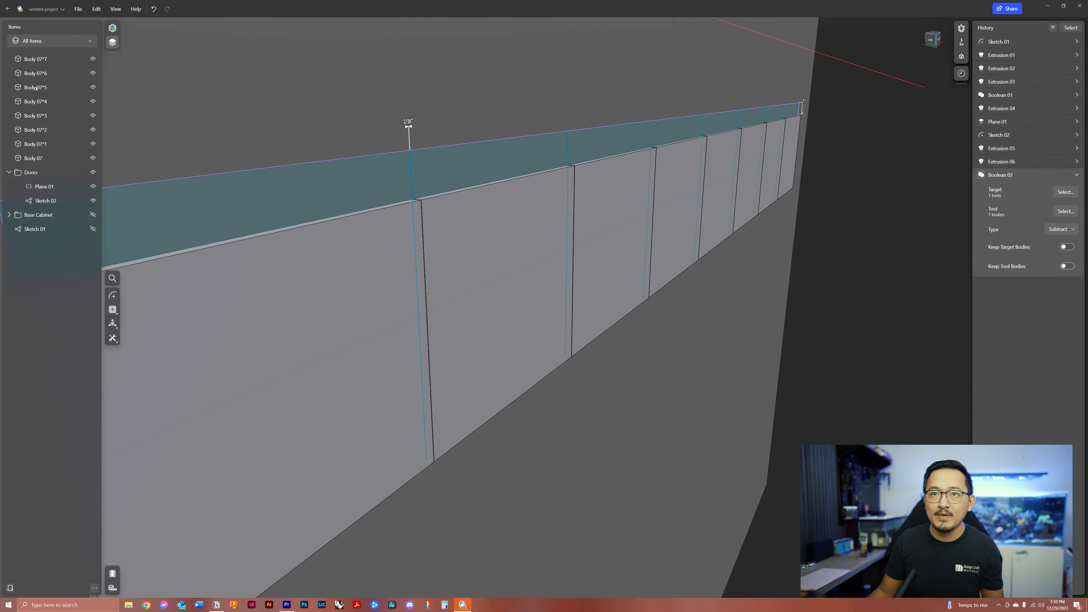
Step: Check the split doors as separate bodies by selecting Body 07*7, Body 07*1 and Body 07 one at a time
left_click(52, 62)
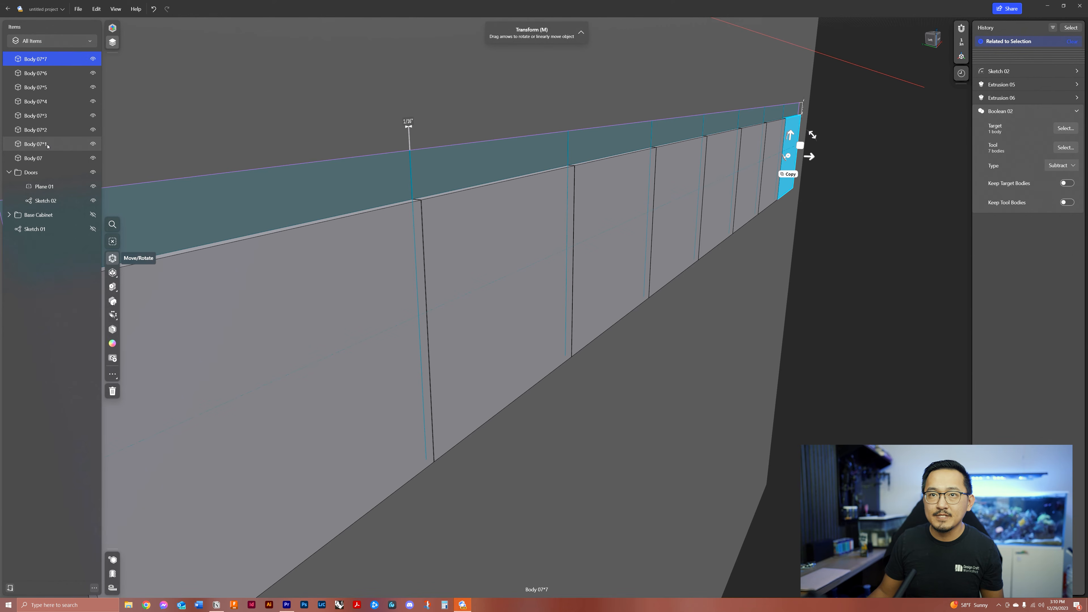
left_click(39, 144)
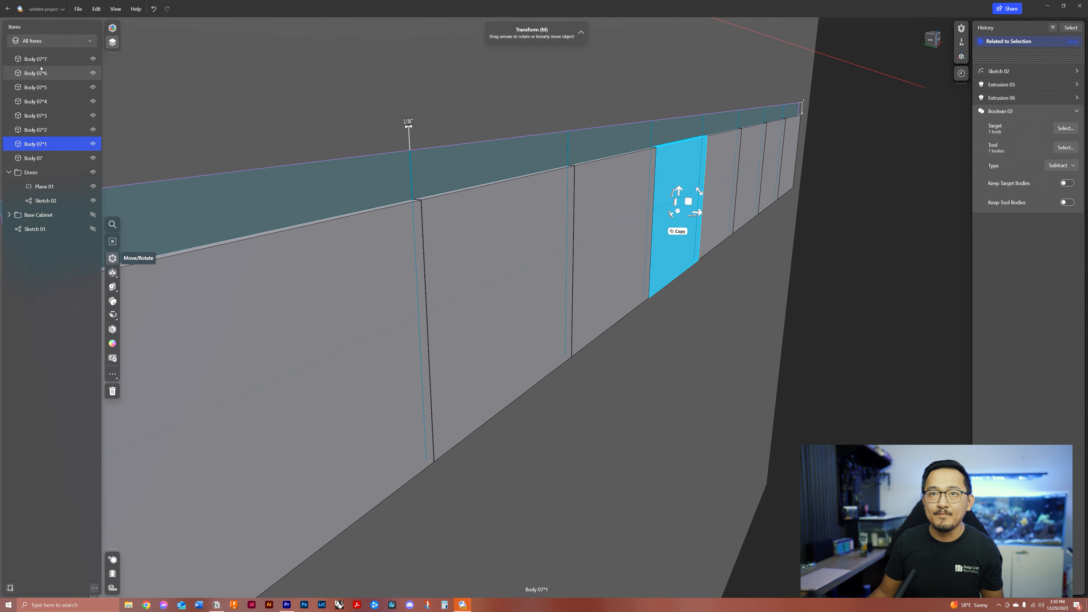
left_click(41, 157)
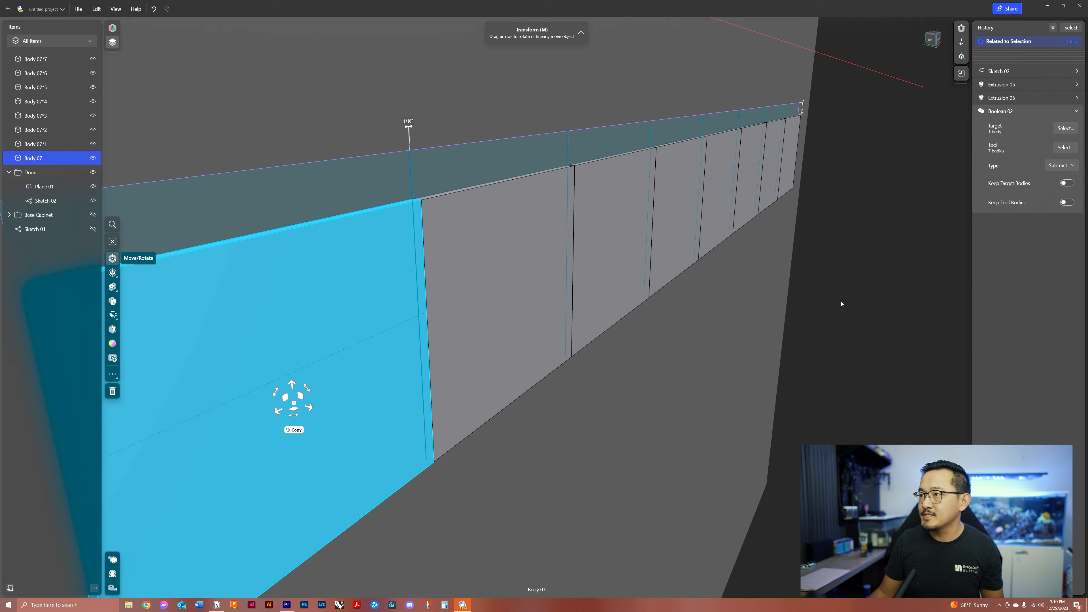
left_click(840, 304)
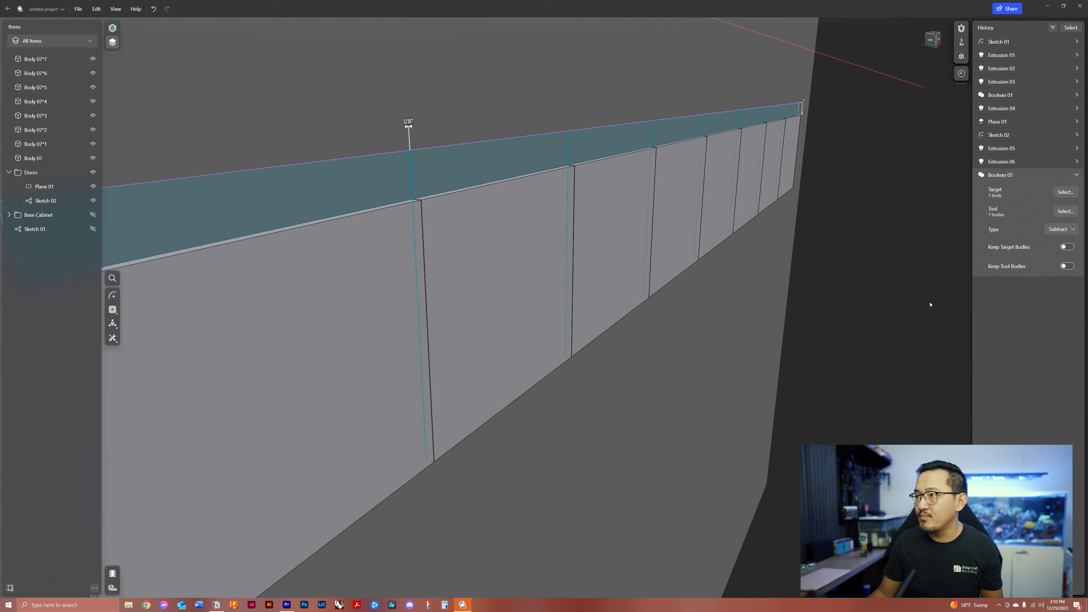
scroll(892, 301, "down", 8)
right_click_drag(700, 327, 706, 321)
scroll(696, 238, "up", 5)
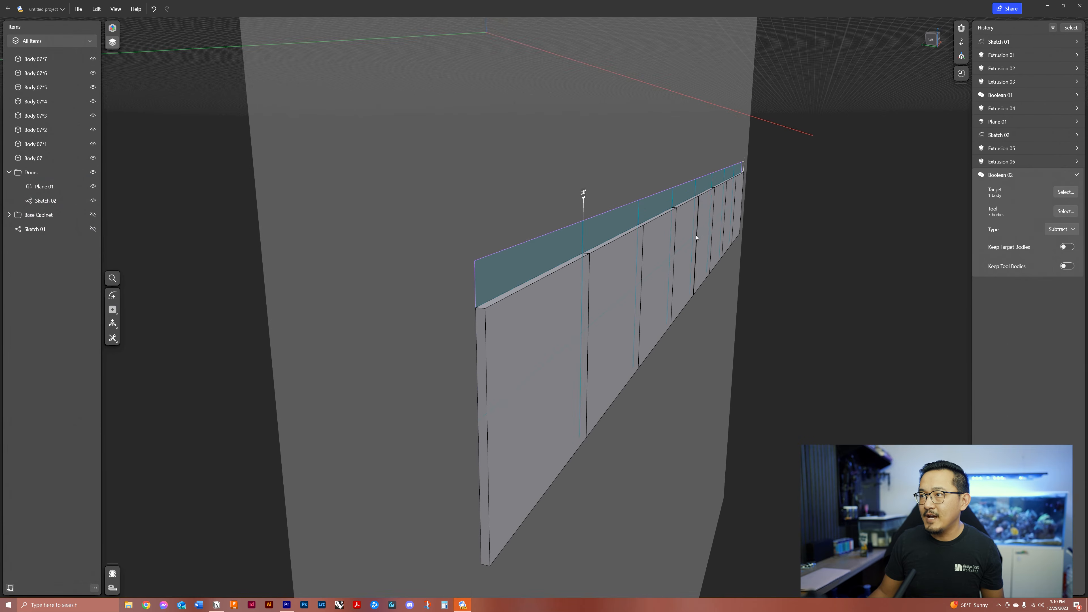
scroll(266, 259, "down", 2)
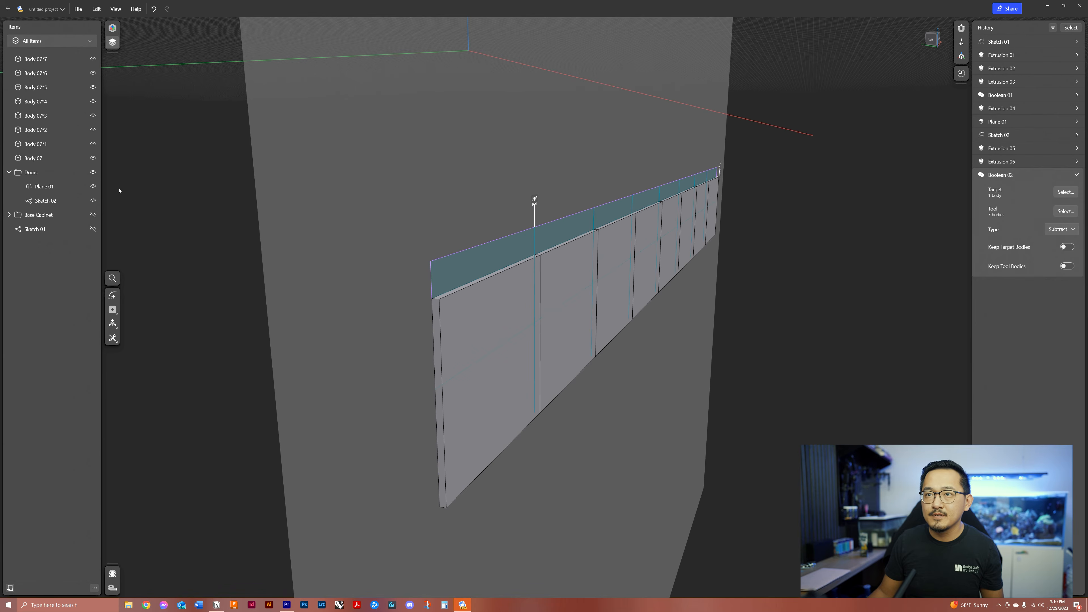
Step: Show Sketch 01 and set the cabinet's overall width to 96 in
left_click(92, 229)
left_click(483, 364)
type("96")
key("Return")
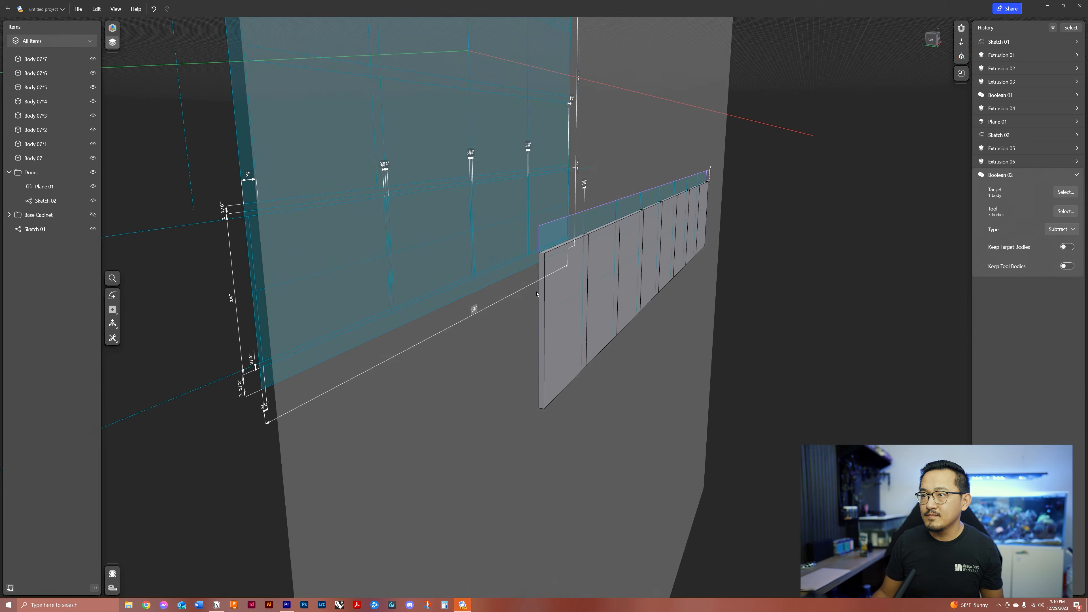
Step: Try an overall width of 150 in for the cabinet sketch and inspect how the doors follow it
scroll(598, 236, "up", 4)
right_click_drag(602, 240, 381, 328)
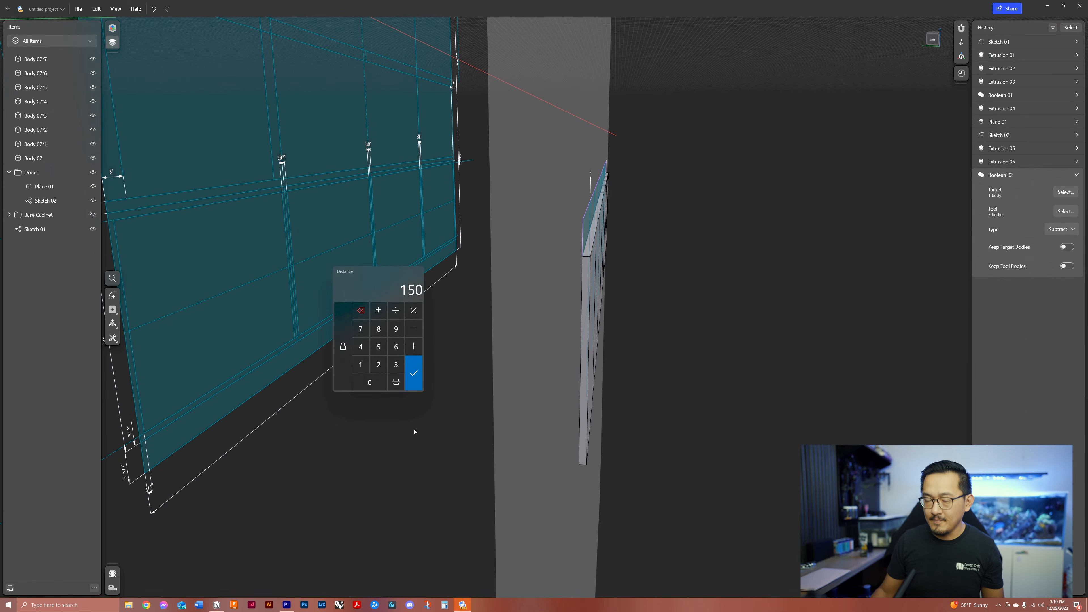
key("Return")
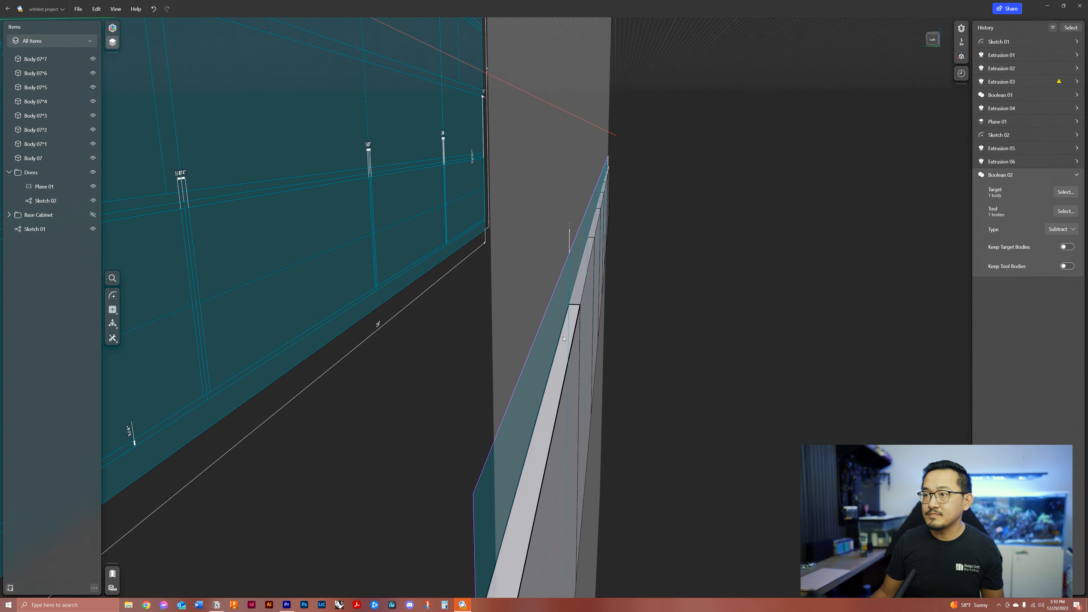
right_click_drag(483, 343, 555, 317)
scroll(584, 312, "down", 5)
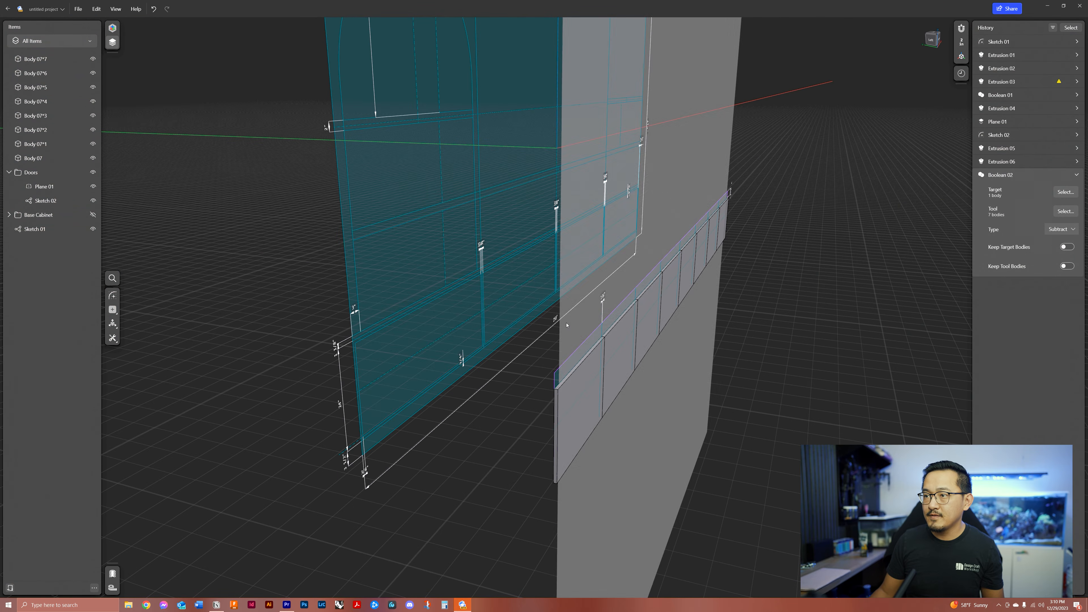
left_click(595, 373)
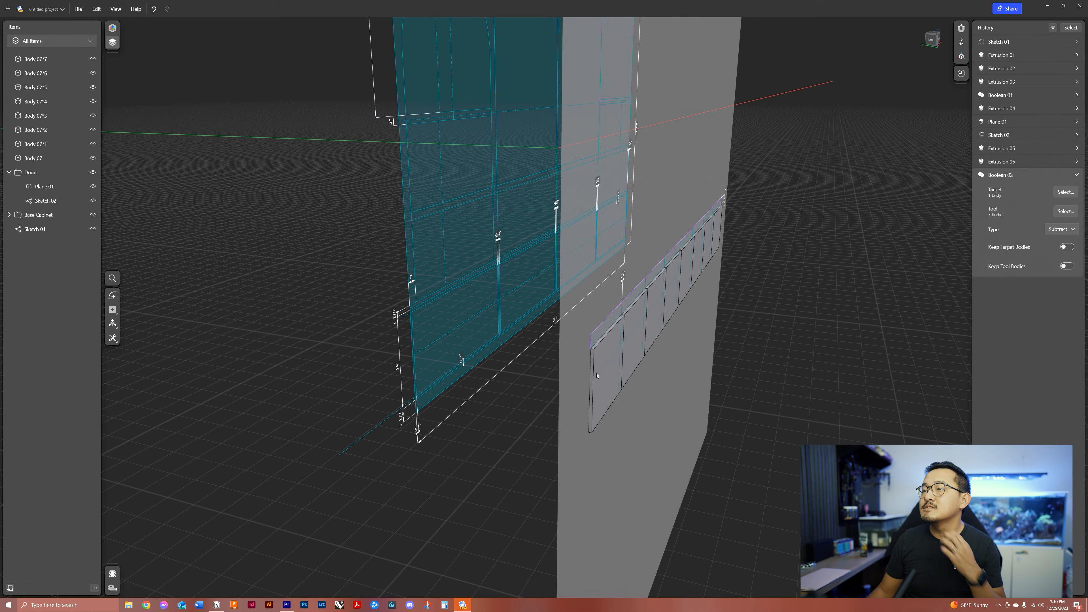
Step: On the end door's side face, sketch a diagonal about 31/32 in long from the top corner, a 3/4 in horizontal line and a top-edge line
right_click_drag(597, 375, 634, 228)
scroll(634, 228, "down", 2)
left_click(412, 300)
key("l")
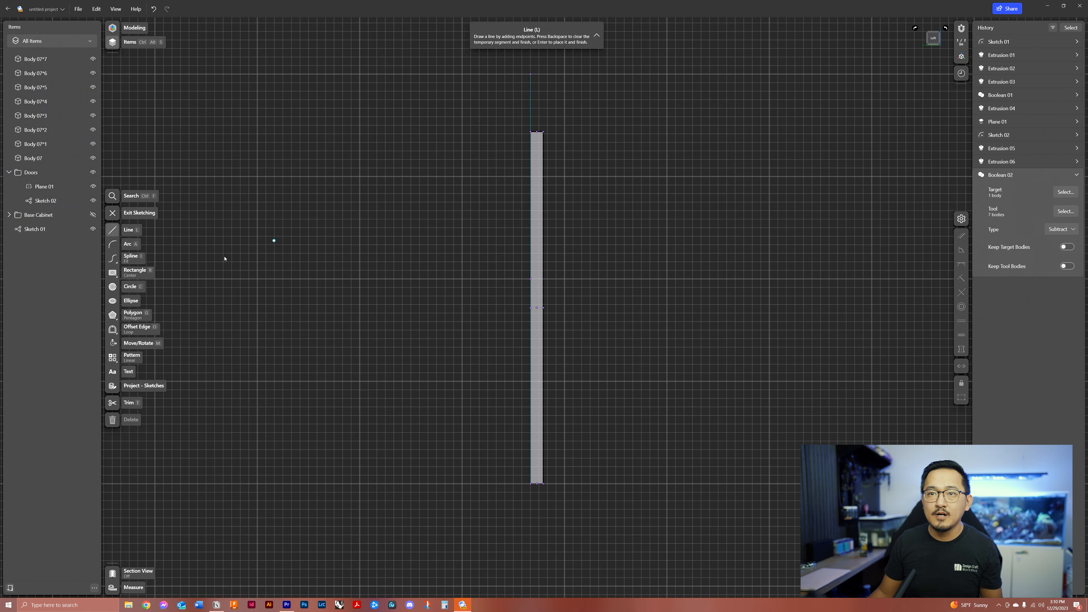
scroll(529, 138, "up", 5)
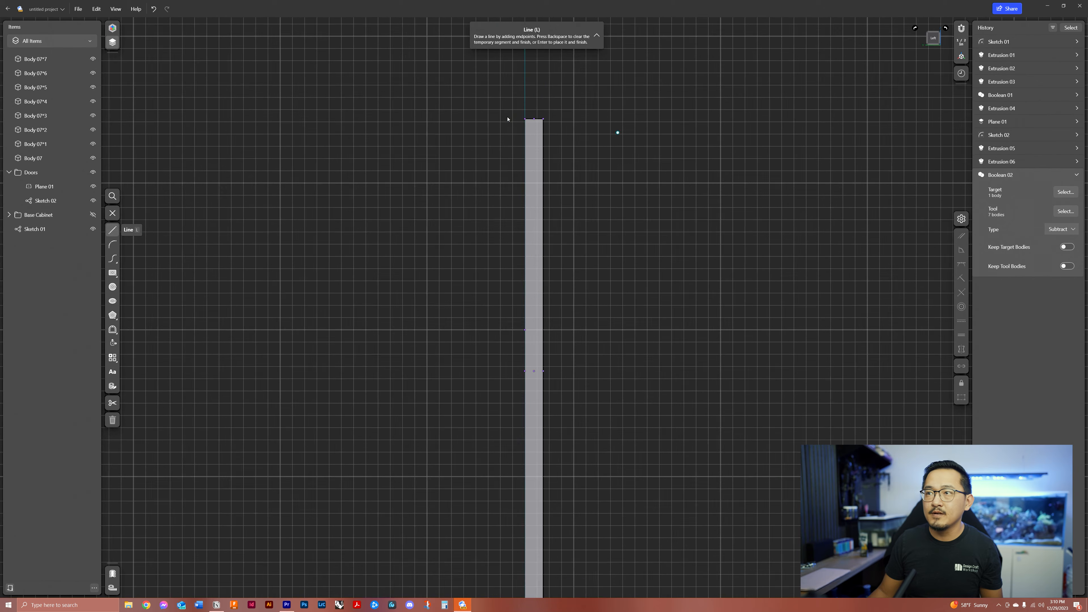
scroll(529, 138, "up", 1)
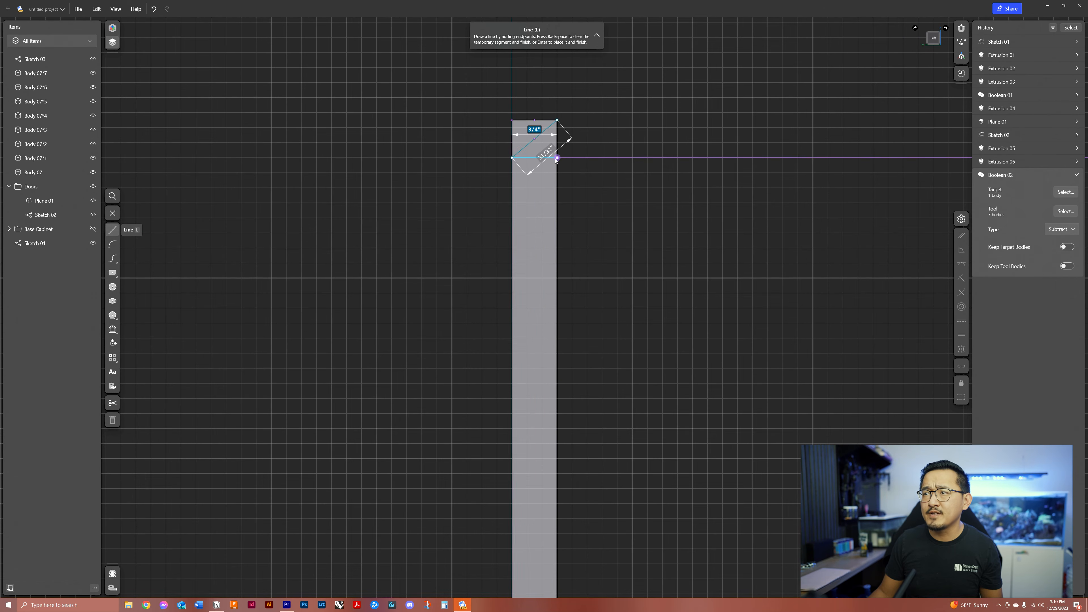
scroll(553, 115, "up", 3)
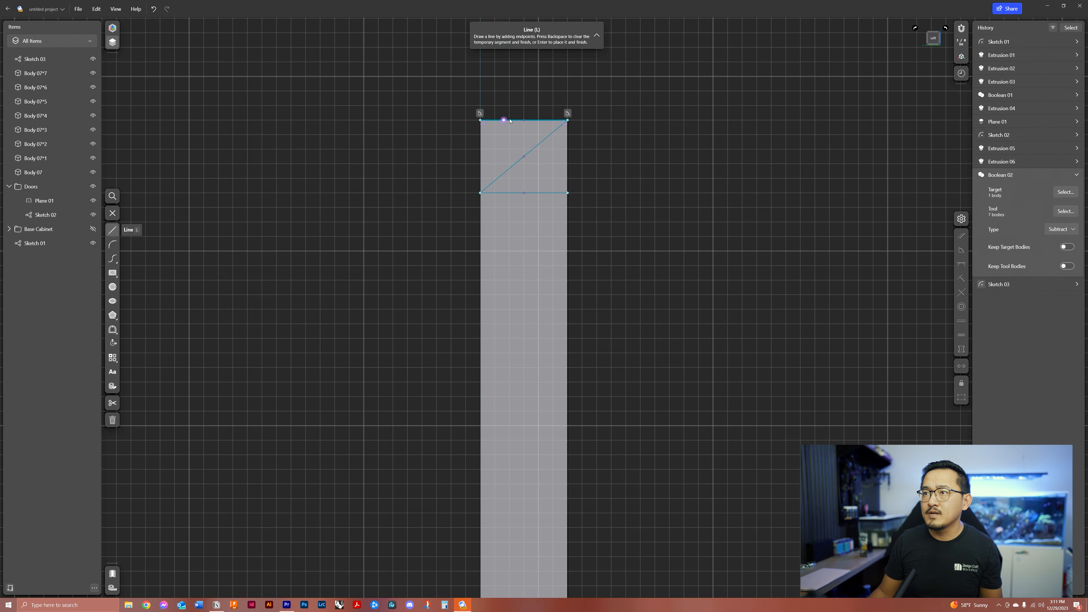
key("Escape")
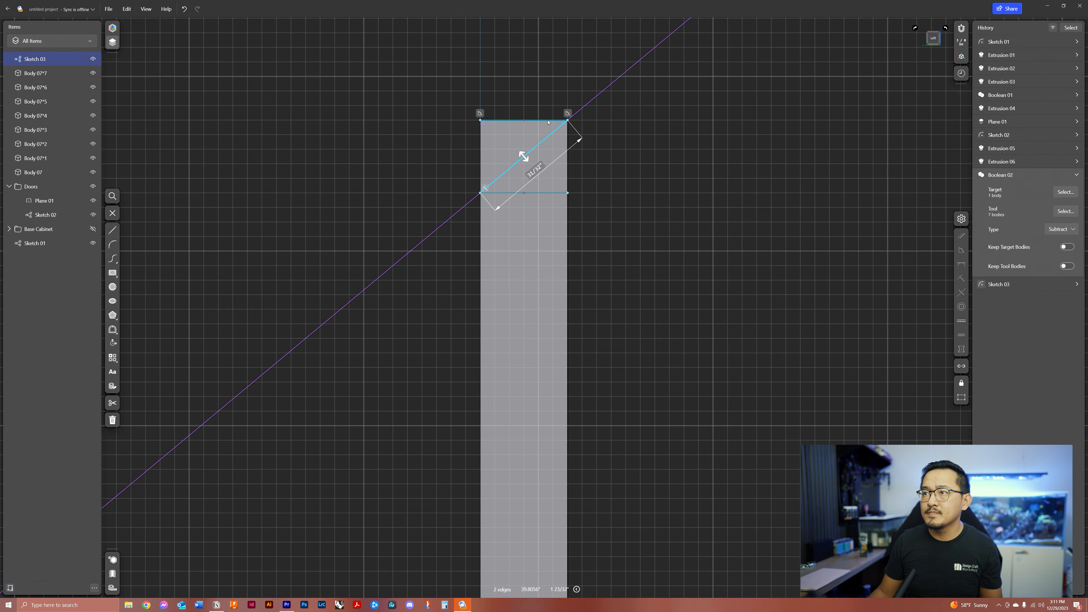
Step: Set the angle between the sketched diagonal and the door's top edge line to 30 degrees
left_click(559, 130)
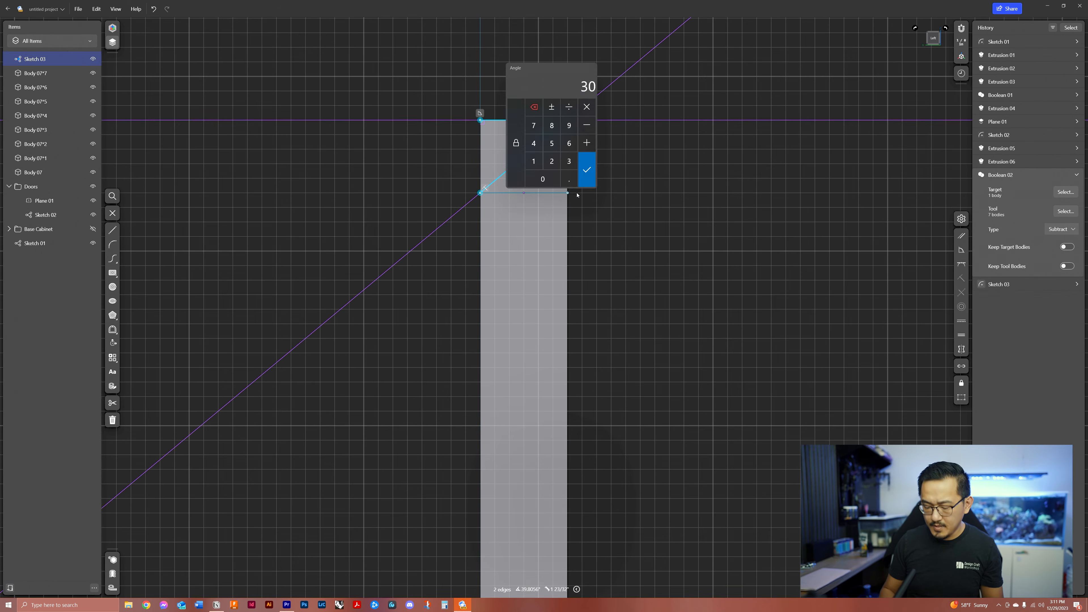
key("Return")
Step: Extrude the triangular profile about 246 in along the whole row of doors to cut their top edges at an angle
mouse_move(607, 178)
right_mouse_down()
mouse_move(595, 190)
mouse_move(649, 175)
mouse_move(620, 177)
right_mouse_up()
scroll(620, 177, "down", 6)
scroll(467, 246, "up", 10)
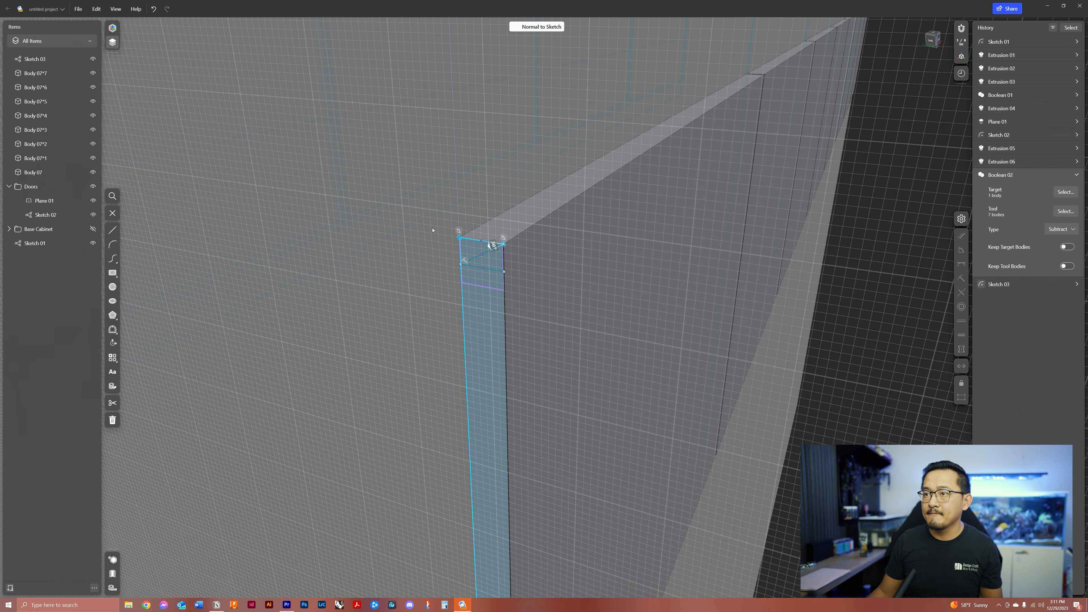
left_click(470, 252)
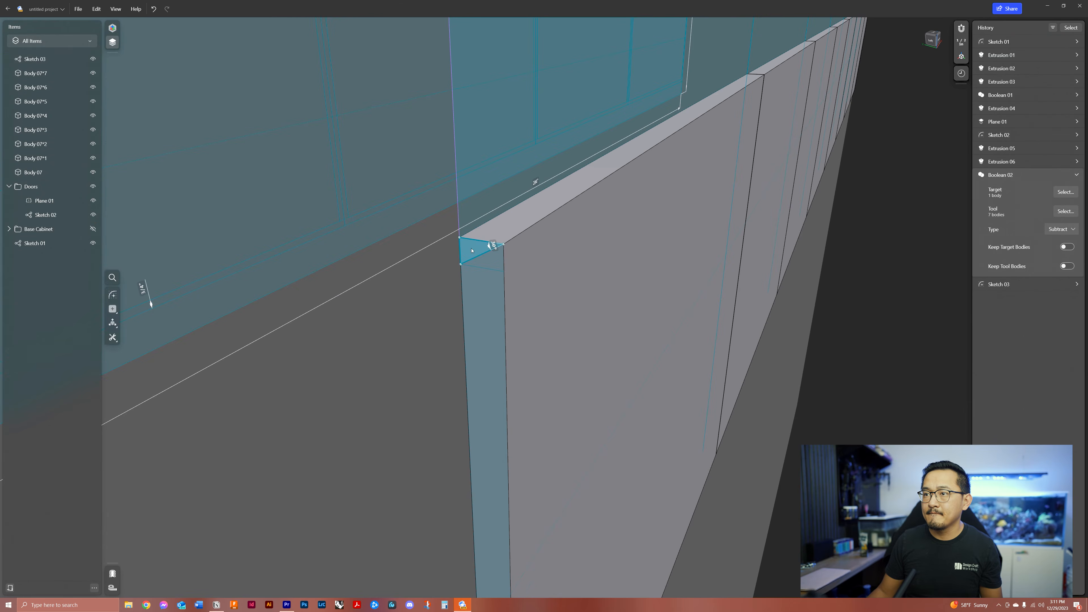
left_click(644, 172)
left_click_drag(662, 137, 810, 42)
scroll(397, 414, "down", 5)
middle_click_drag(776, 133, 460, 293)
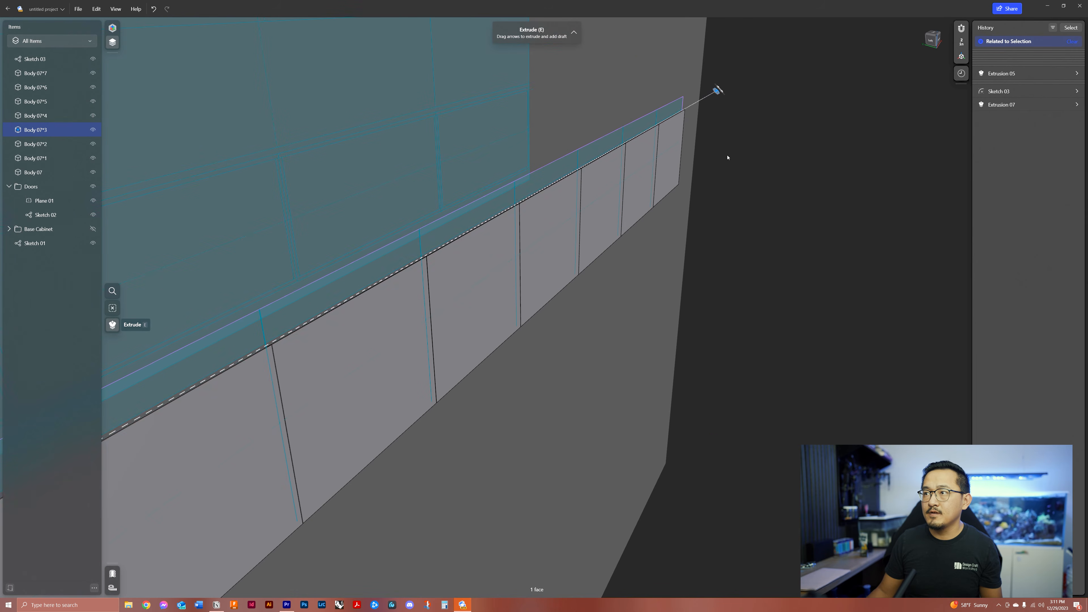
left_click(717, 90)
scroll(731, 96, "up", 5)
scroll(616, 102, "up", 5)
right_click_drag(655, 171, 578, 171)
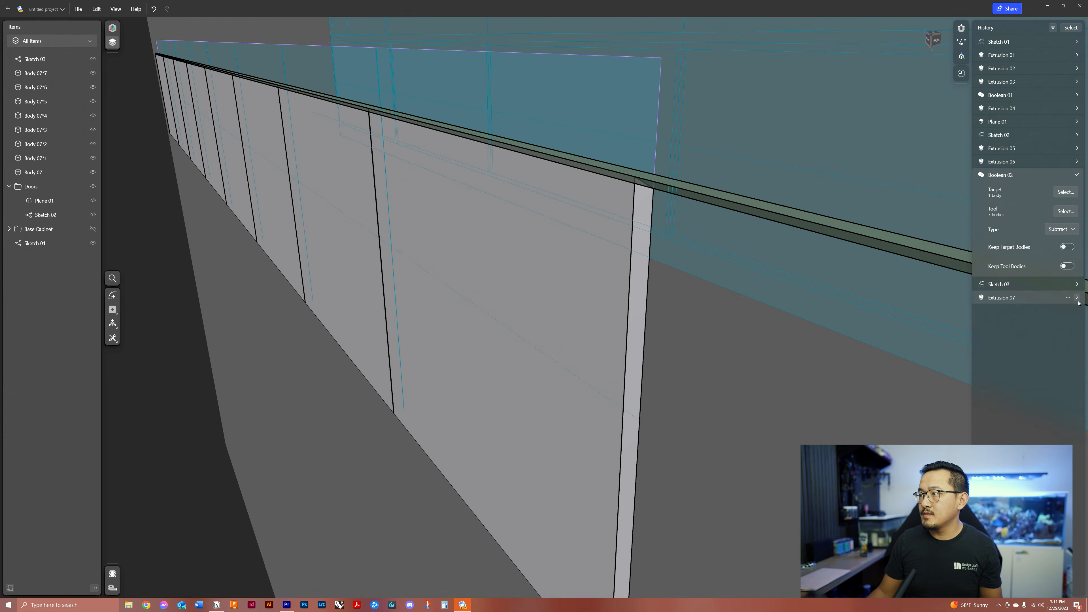
Step: Change Extrusion 07's extent to To Point and use the side face of the far end door as its end object
left_click(1075, 174)
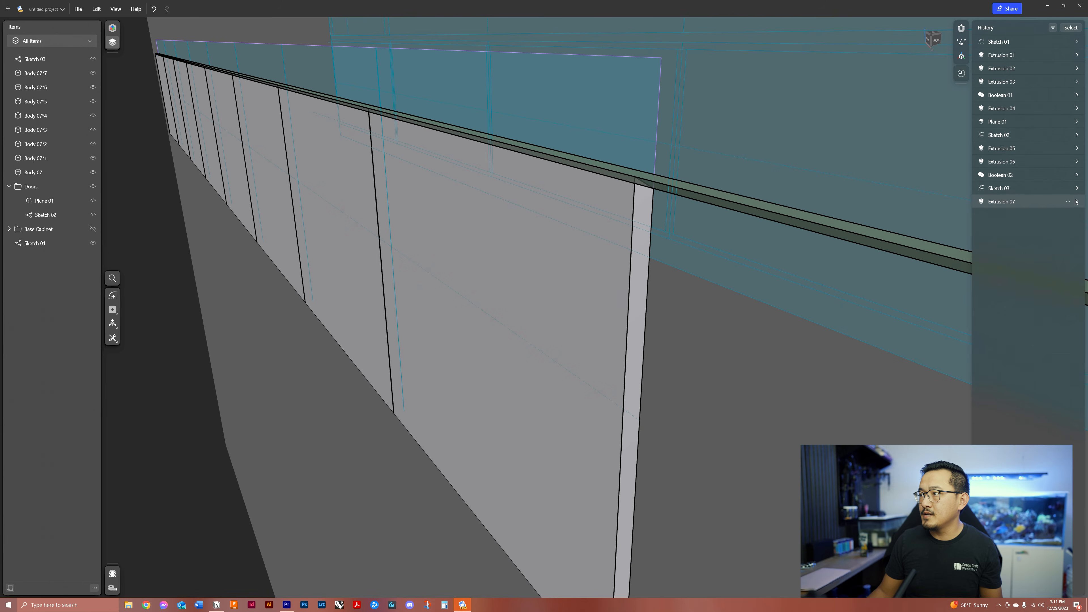
left_click(1077, 202)
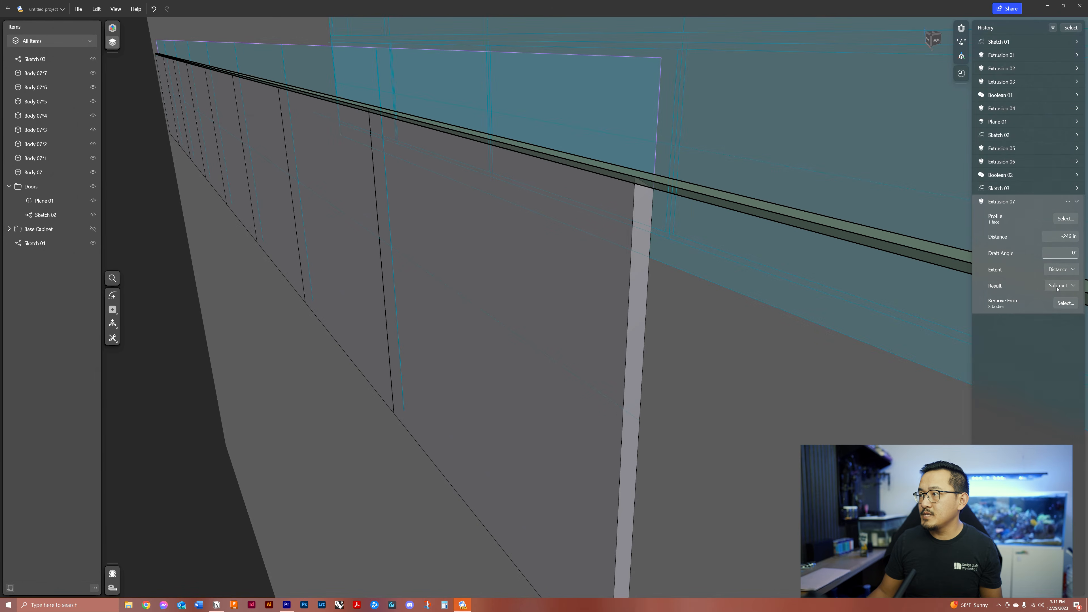
left_click(1064, 270)
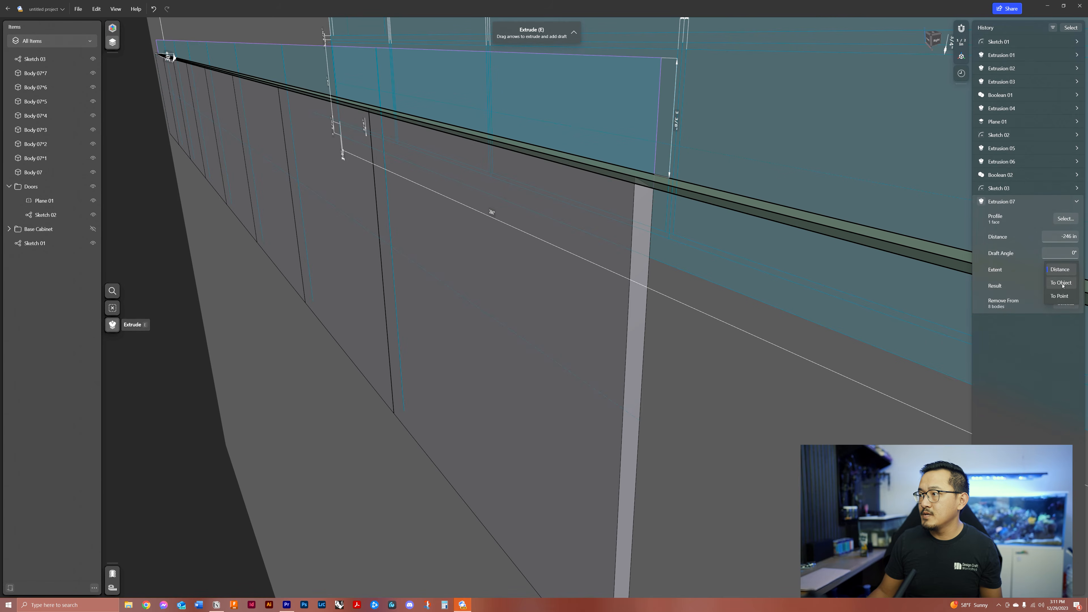
left_click(1060, 298)
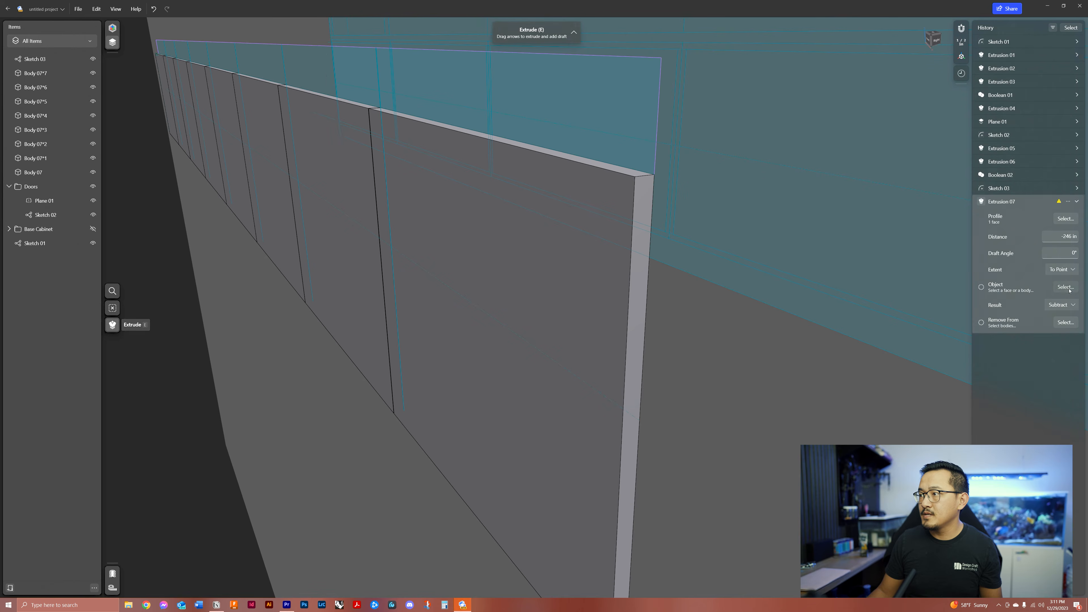
left_click(1065, 287)
left_click(639, 265)
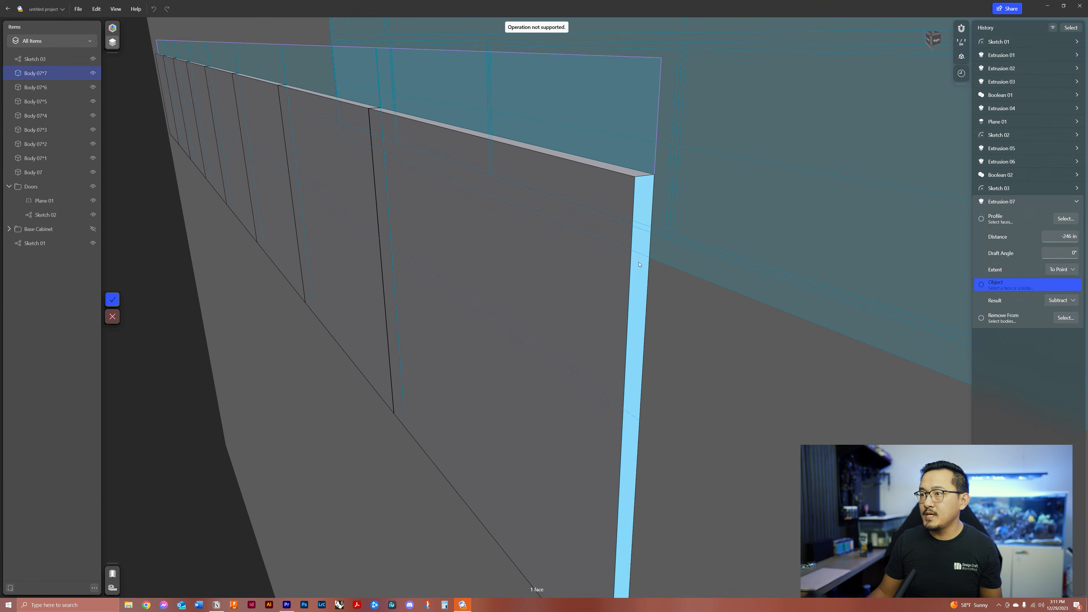
scroll(474, 331, "down", 5)
middle_click_drag(388, 266, 436, 272)
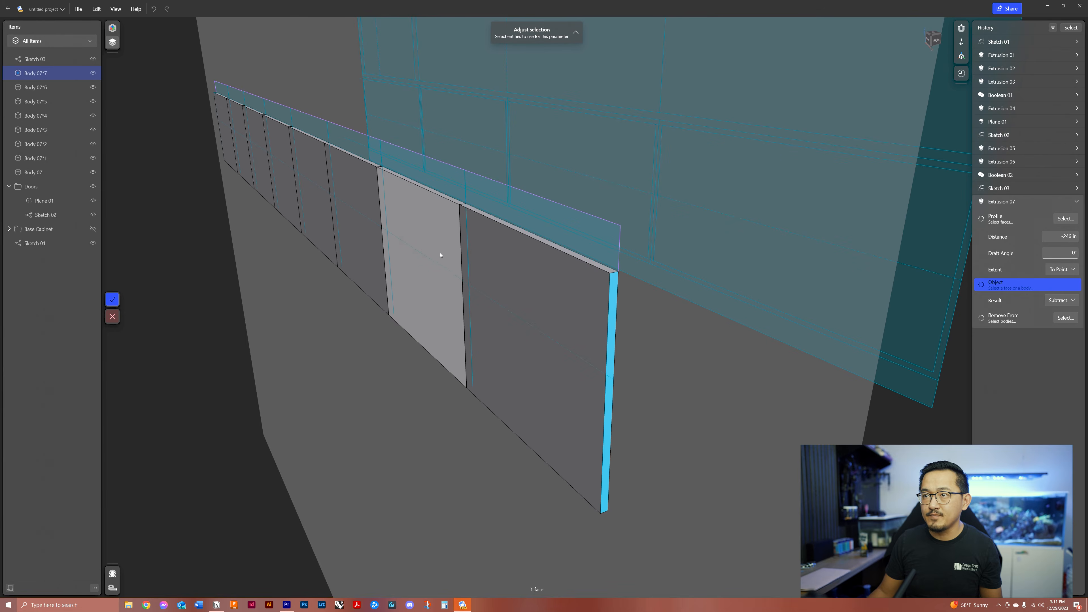
middle_click_drag(501, 325, 491, 301)
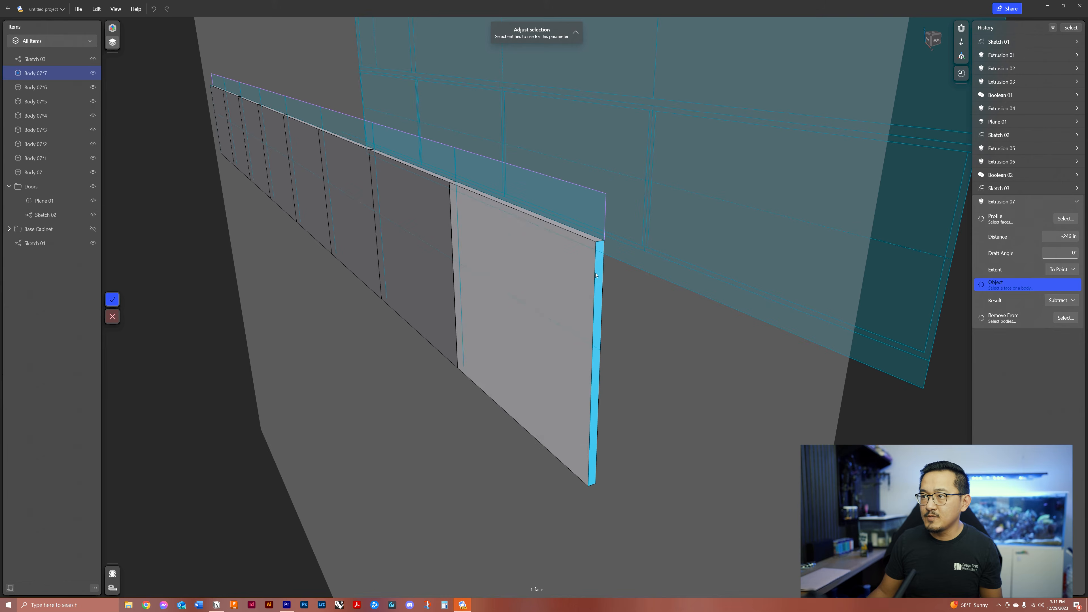
left_click(118, 304)
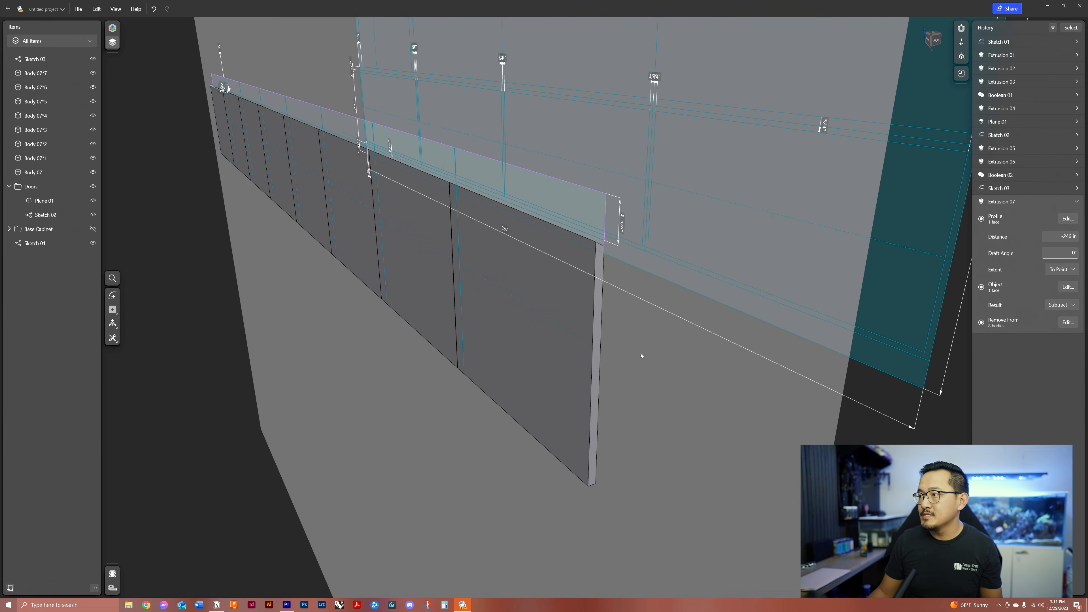
Step: Try a larger overall cabinet width and inspect how the angled cut follows at the end door
scroll(557, 335, "up", 3)
left_click(523, 265)
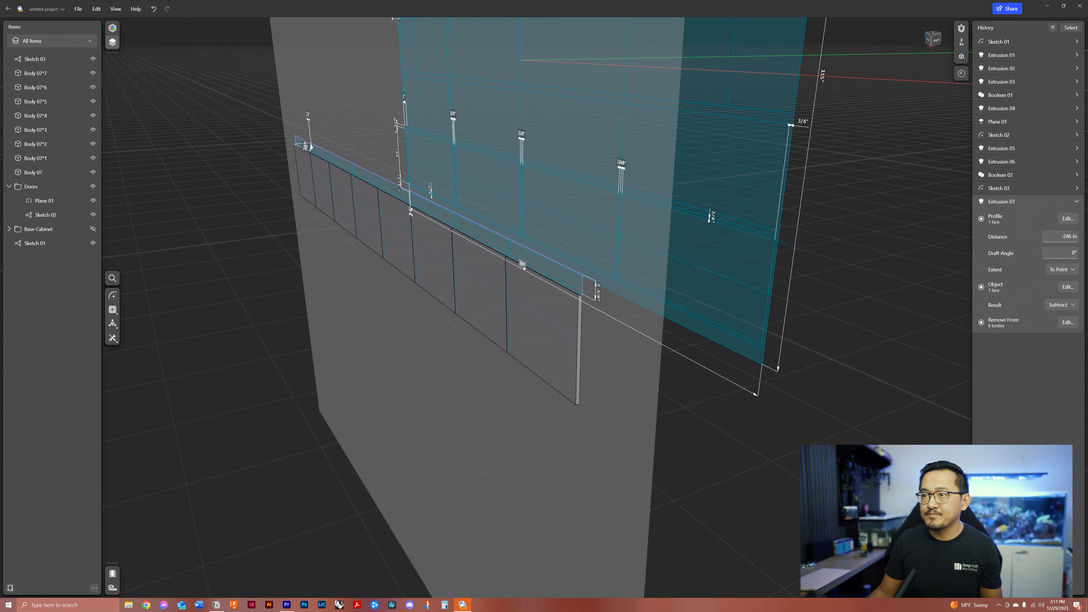
key("Return")
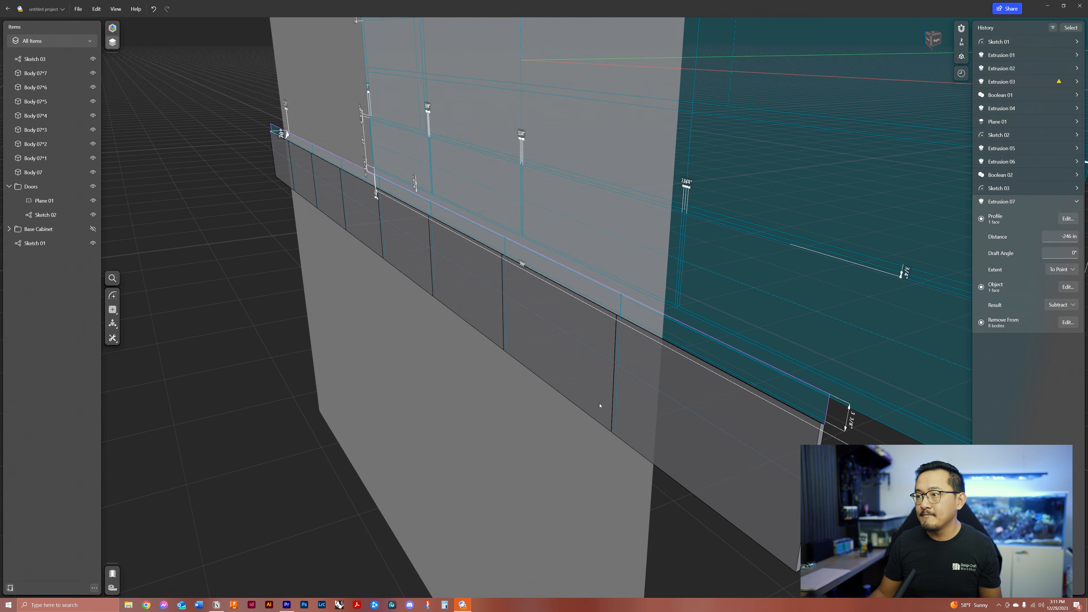
scroll(825, 421, "up", 4)
right_click_drag(825, 421, 723, 323)
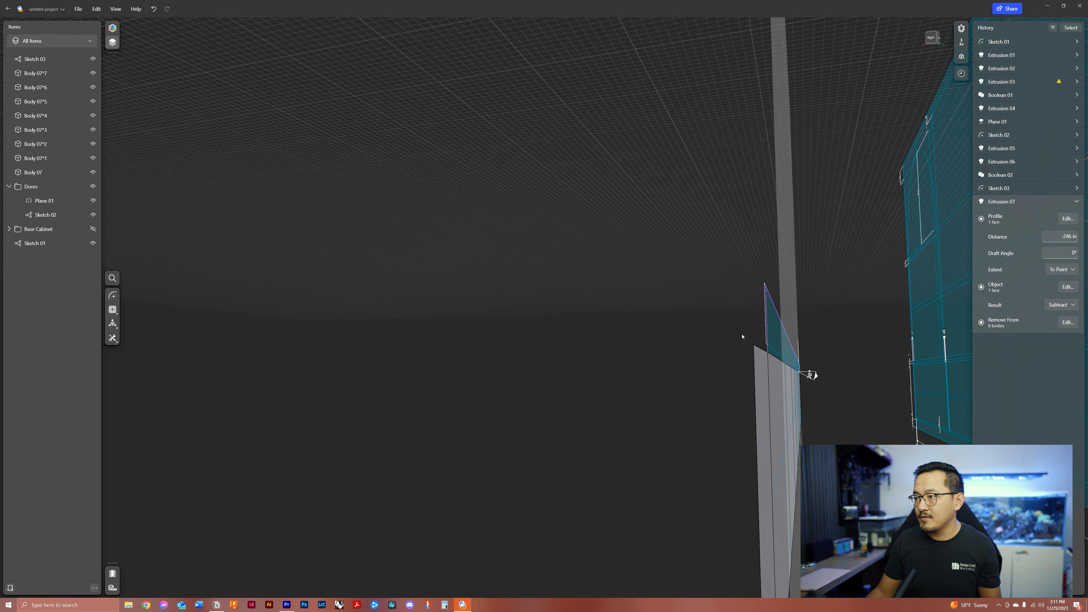
right_click_drag(639, 352, 682, 374)
scroll(655, 368, "down", 5)
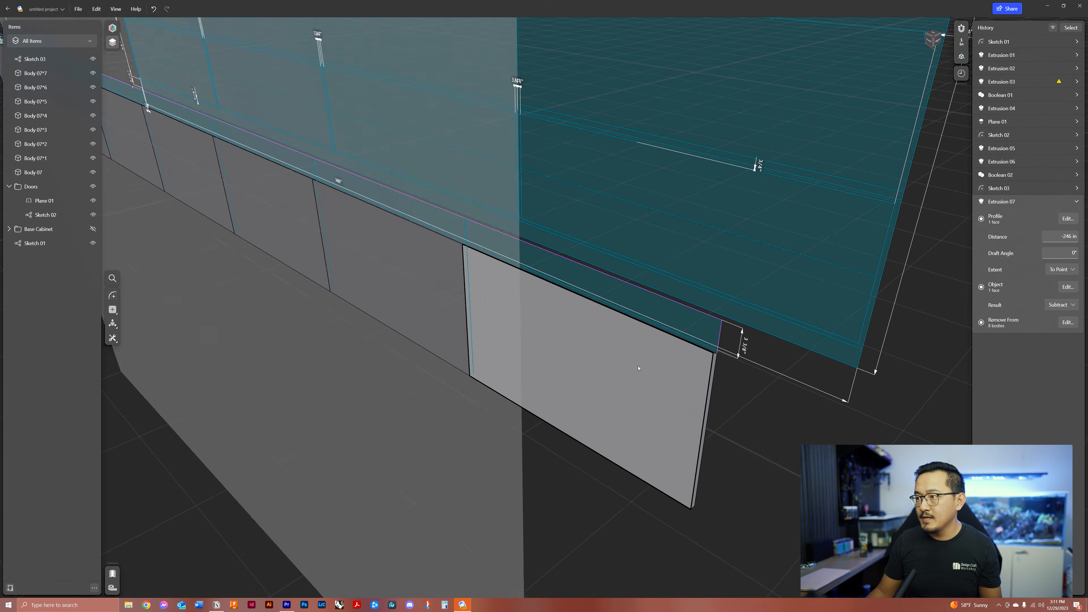
Step: Set the cabinet's overall width to 204 in and inspect the angled cut along the row of doors
left_click(388, 214)
type("204")
key("Return")
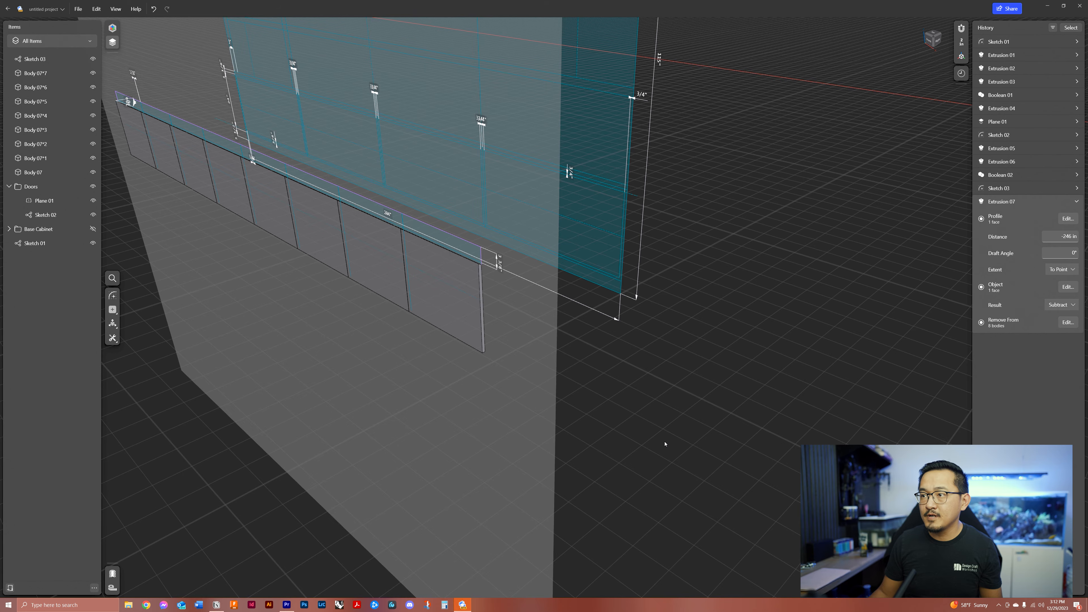
mouse_move(529, 334)
right_mouse_down()
mouse_move(364, 333)
mouse_move(454, 331)
mouse_move(437, 328)
mouse_move(335, 389)
right_mouse_up()
scroll(336, 389, "up", 4)
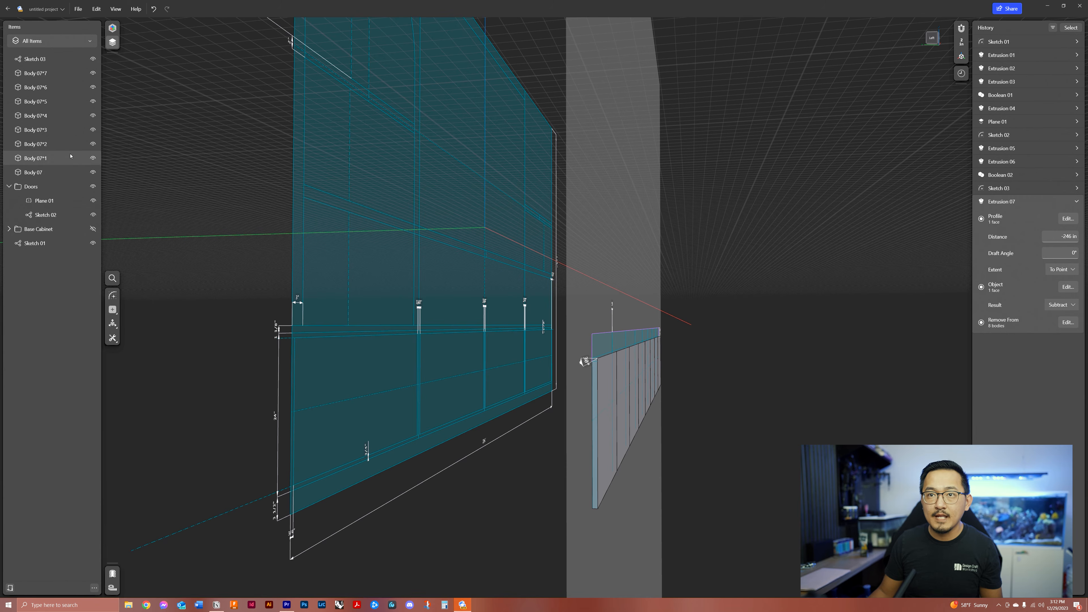
Step: Move Sketch 03 and all eight door bodies, Body 07 through Body 07*7, into the Doors folder
left_click(33, 173)
left_click(44, 115)
double_click(35, 58)
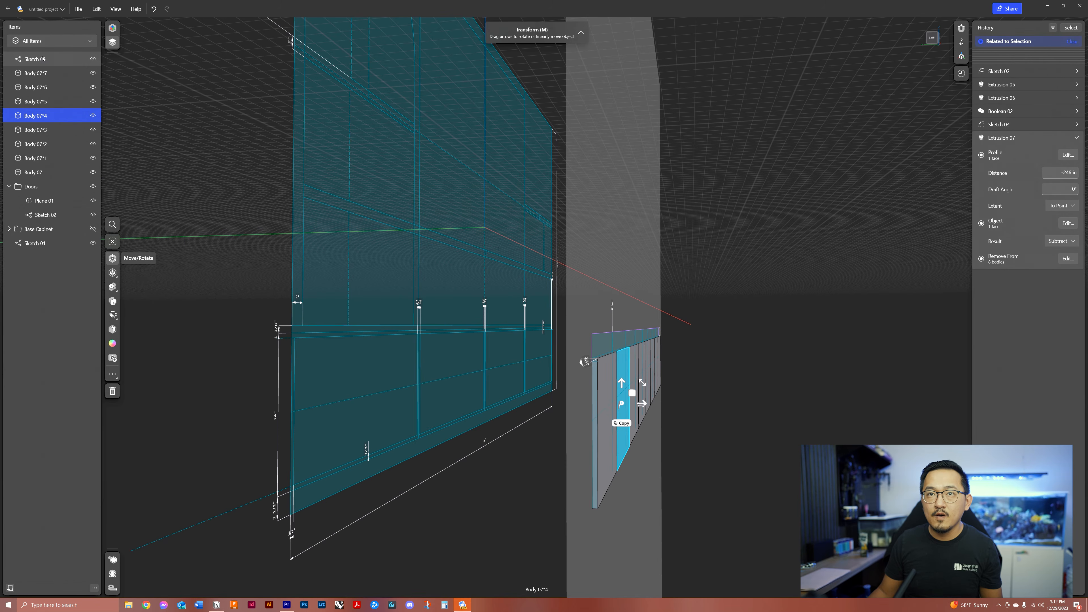
left_click(50, 171, "shift")
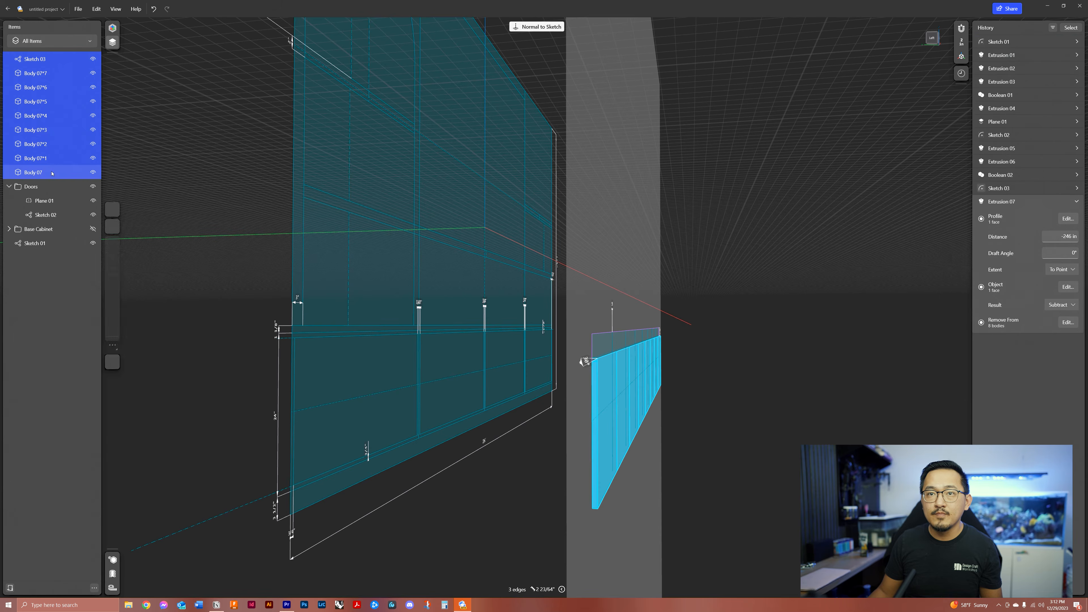
left_click_drag(26, 193, 27, 194)
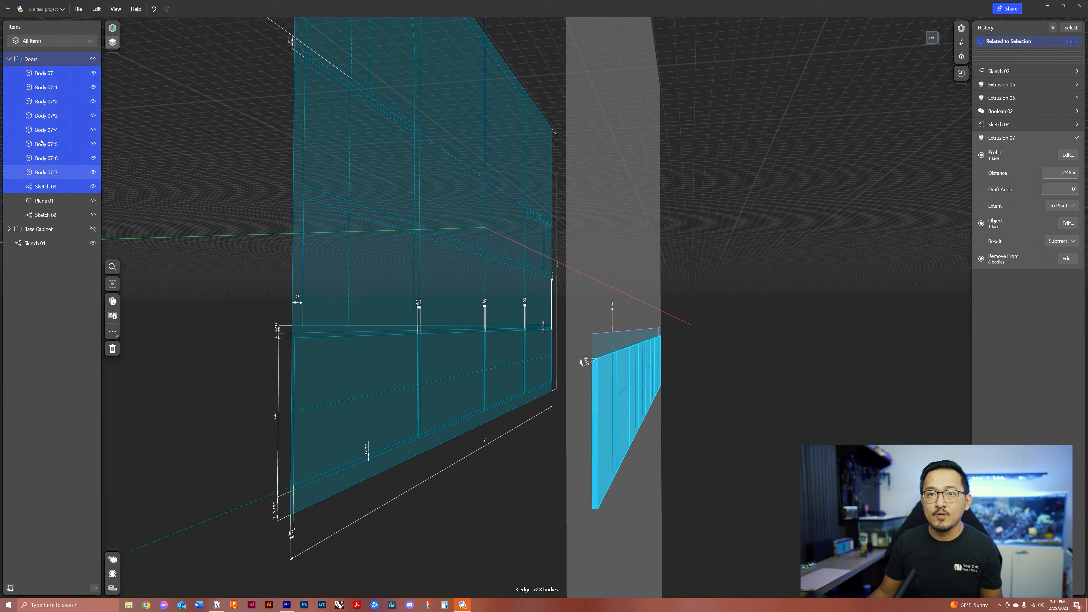
left_click(8, 60)
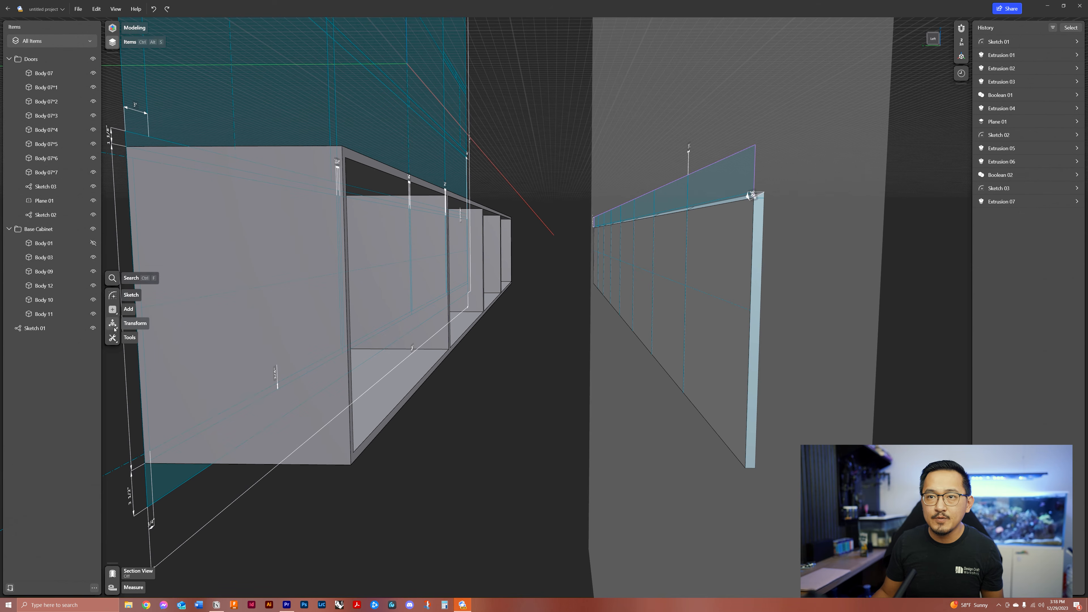
Step: Align all eight door bodies to the cabinet's front vertical edge, adjusting their offset along that edge
left_click(49, 74)
left_click(53, 173, "shift")
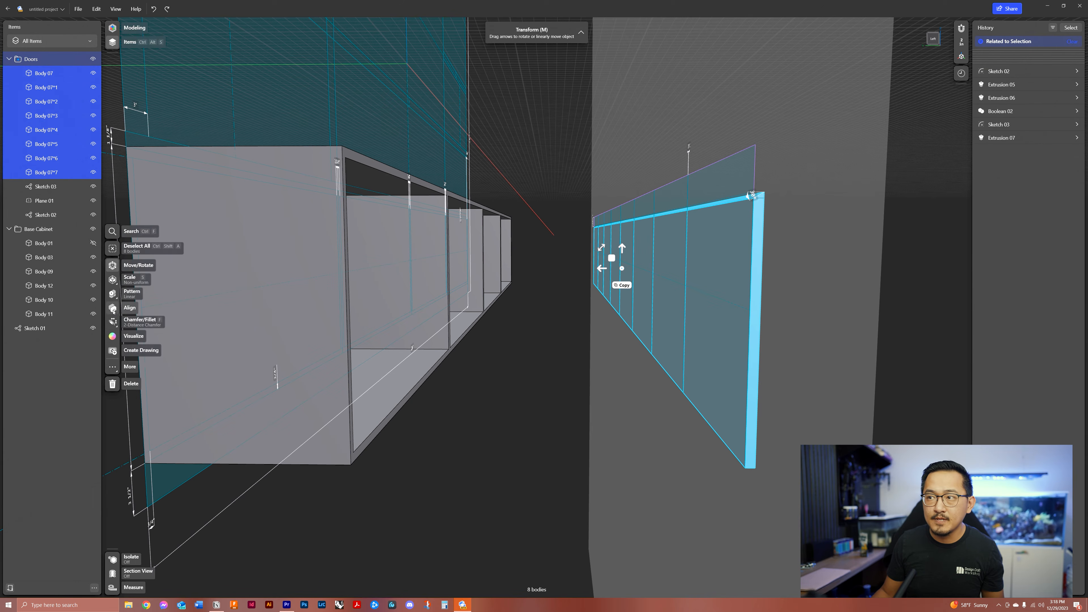
left_click(113, 309)
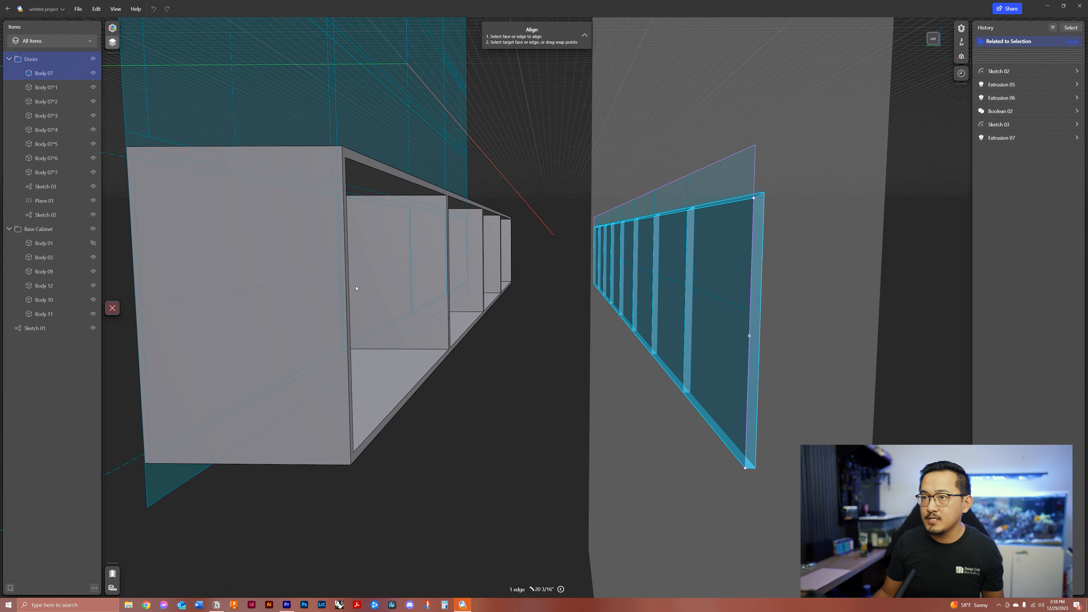
left_click(346, 290)
left_click_drag(346, 290, 343, 316)
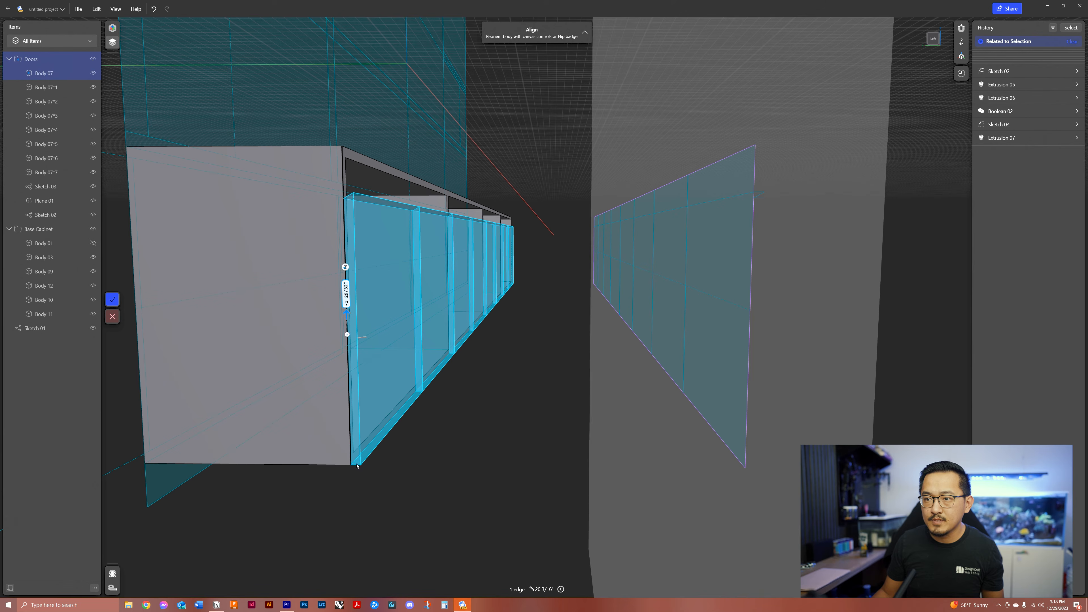
left_click(111, 299)
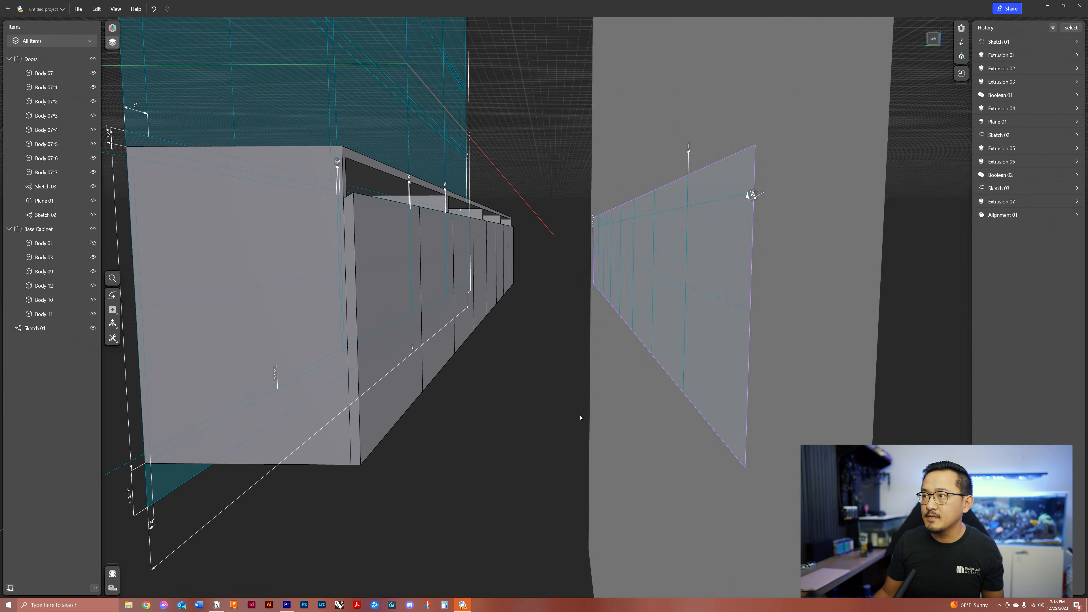
Step: Show Body 01 of the base cabinet and set the distance of Extrusion 01 to 18 in
double_click(1004, 44)
left_click(93, 243)
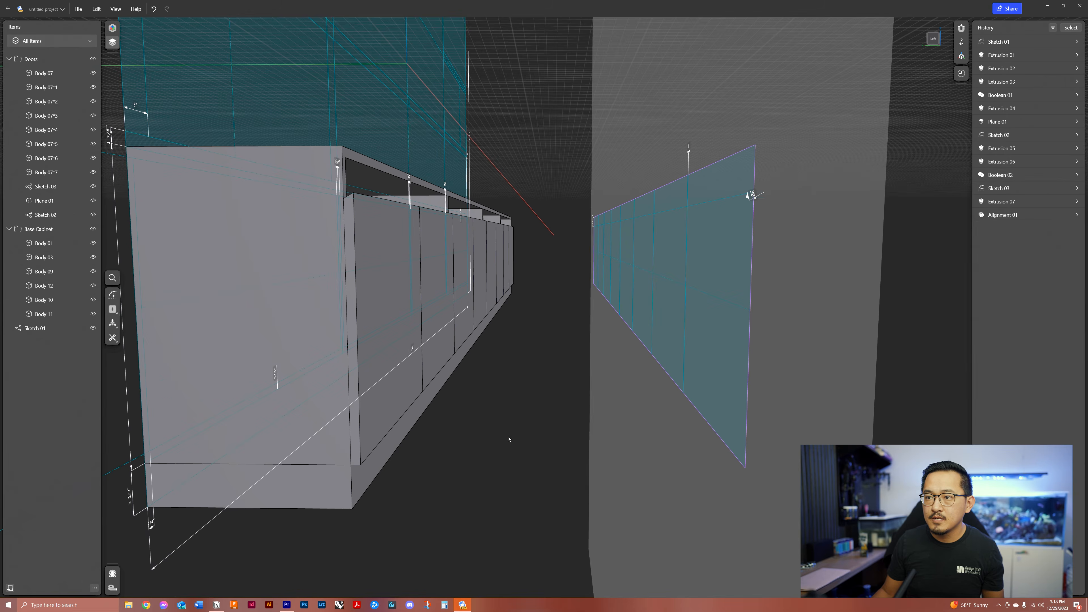
left_click(437, 469)
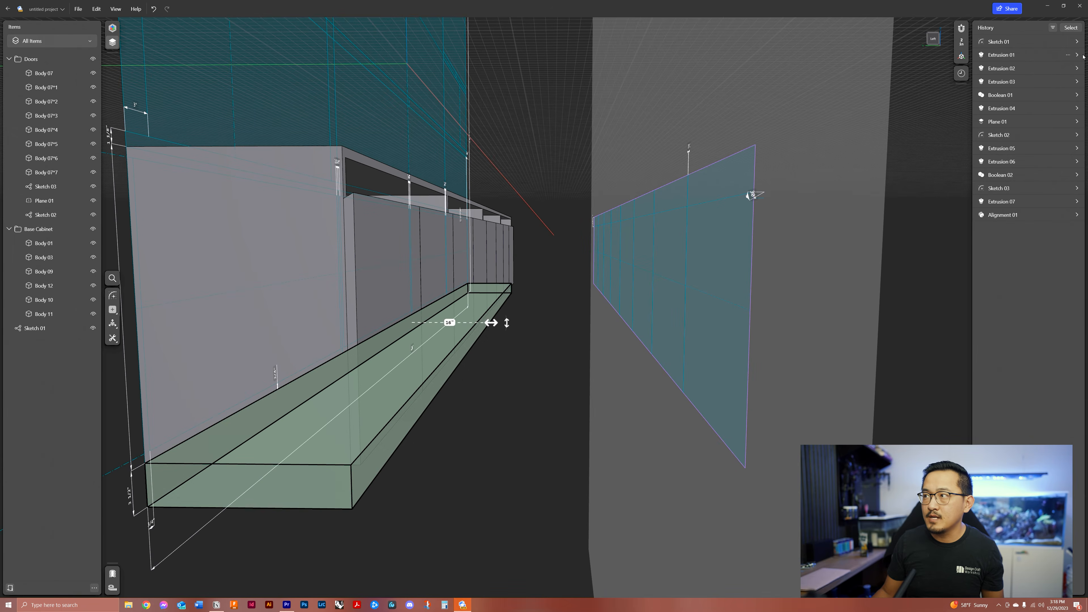
left_click(112, 325)
left_click(1065, 90)
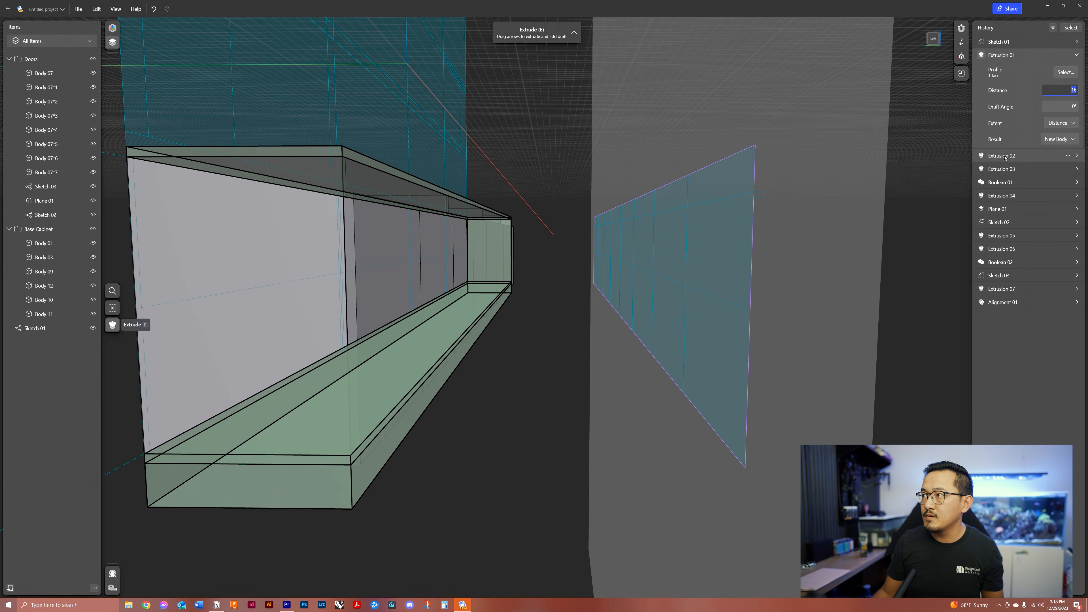
type("18")
key("Return")
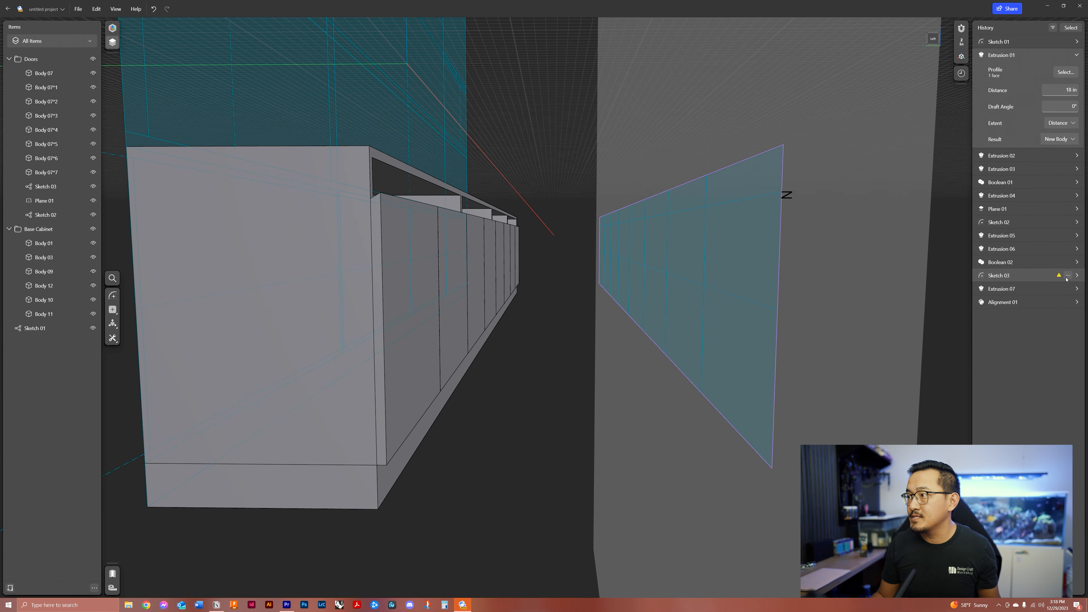
Step: Extrude the thin Sketch 01 strip above the cabinet about 6 5/8 in forward as a new countertop body
mouse_move(539, 346)
right_mouse_down()
mouse_move(562, 353)
mouse_move(543, 354)
right_mouse_up()
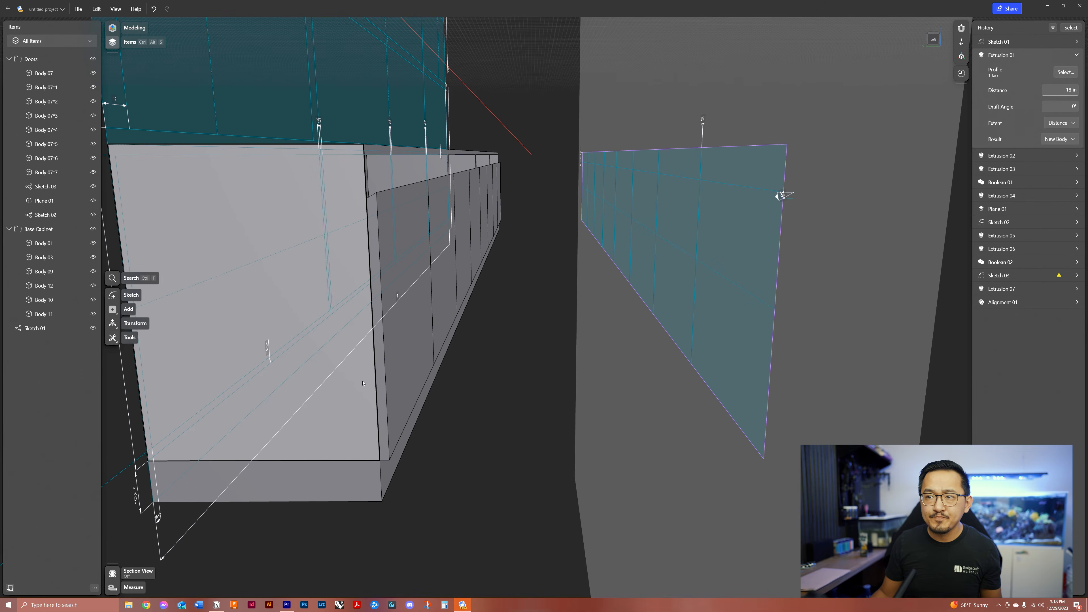
mouse_move(439, 327)
right_mouse_down()
mouse_move(471, 364)
mouse_move(412, 226)
mouse_move(396, 210)
mouse_move(367, 217)
right_mouse_up()
scroll(396, 210, "down", 3)
scroll(364, 181, "up", 5)
left_click(262, 260)
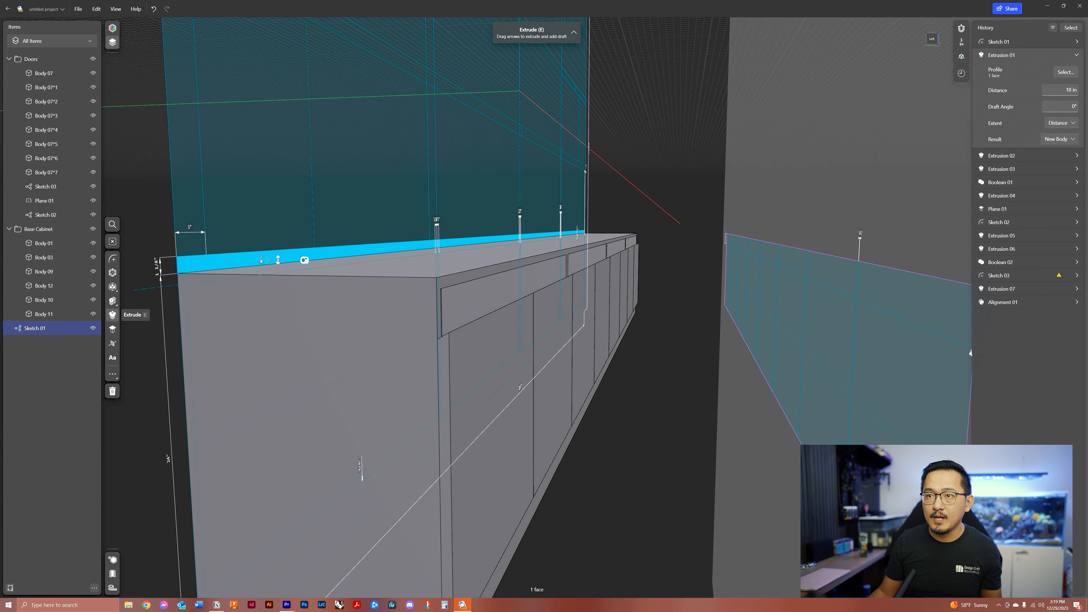
left_click_drag(265, 261, 333, 261)
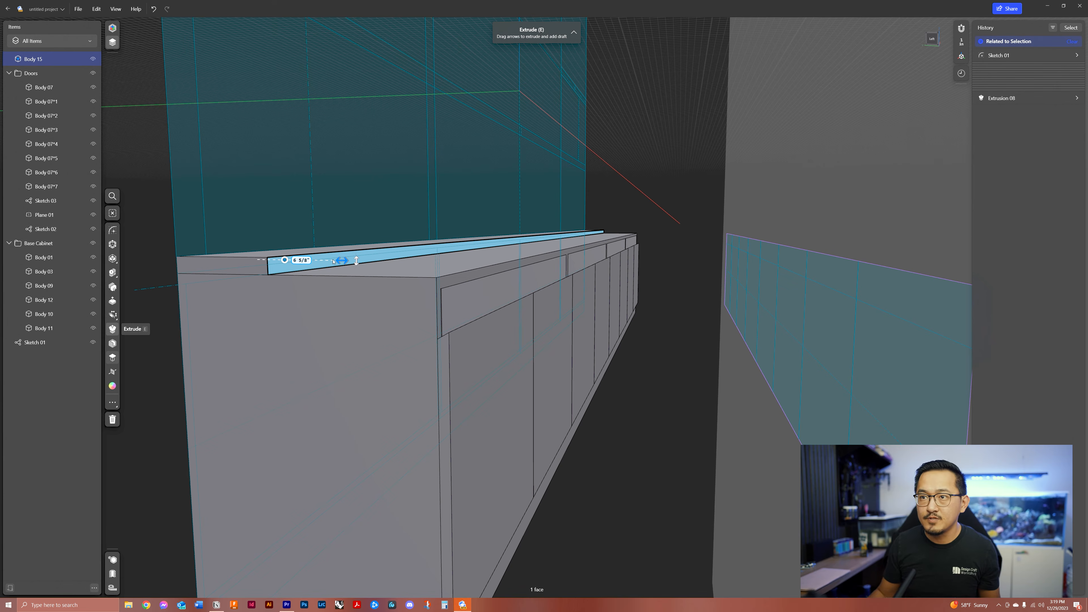
left_click(676, 214)
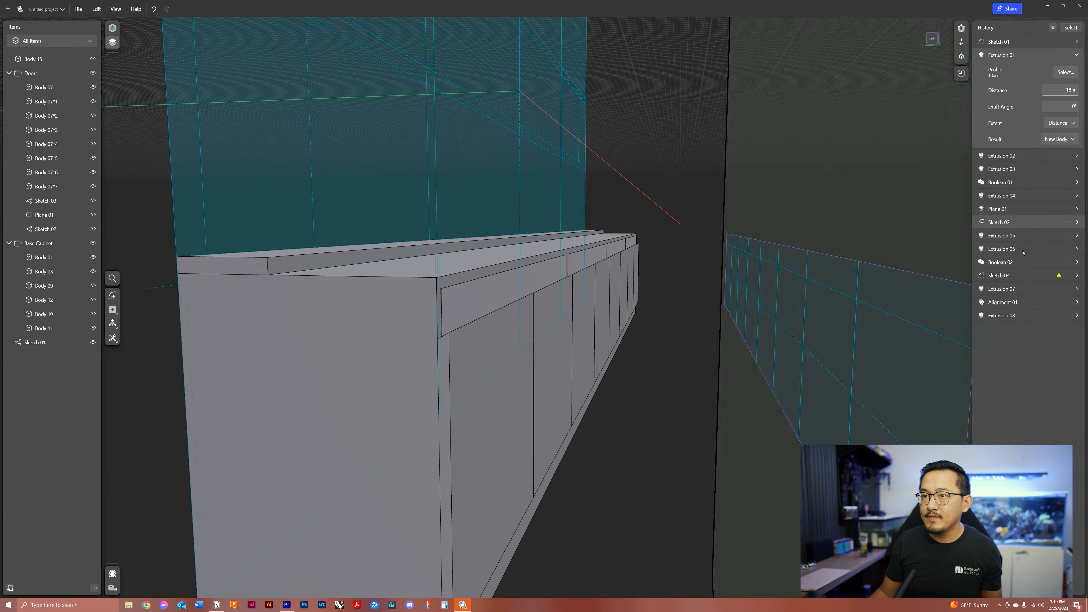
Step: Change the extent of Extrusion 08 to To Point and use a door's front face as its end object
left_click(1076, 316)
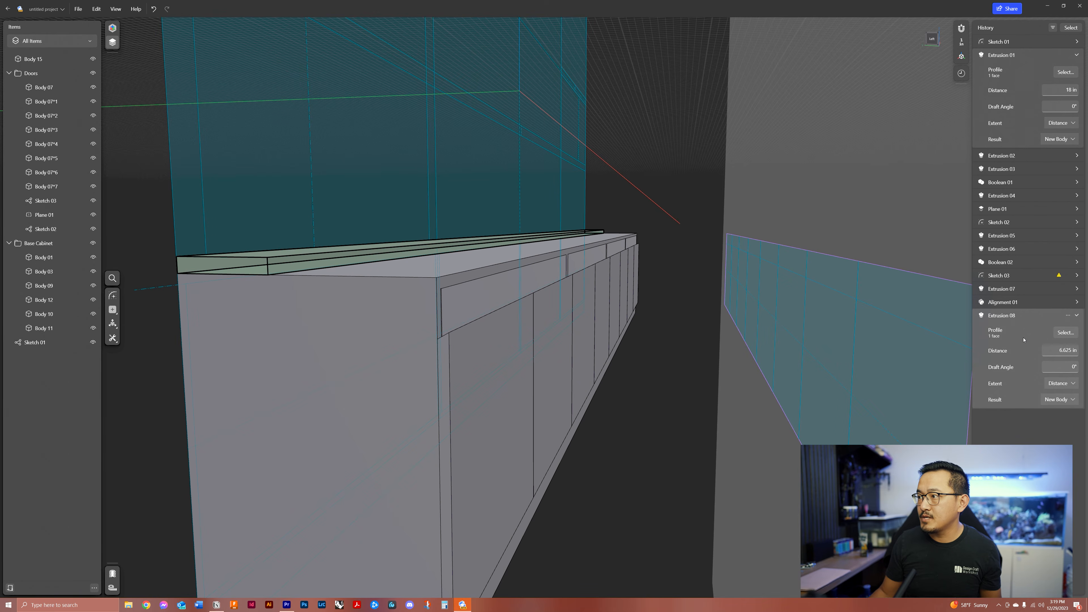
left_click(1062, 385)
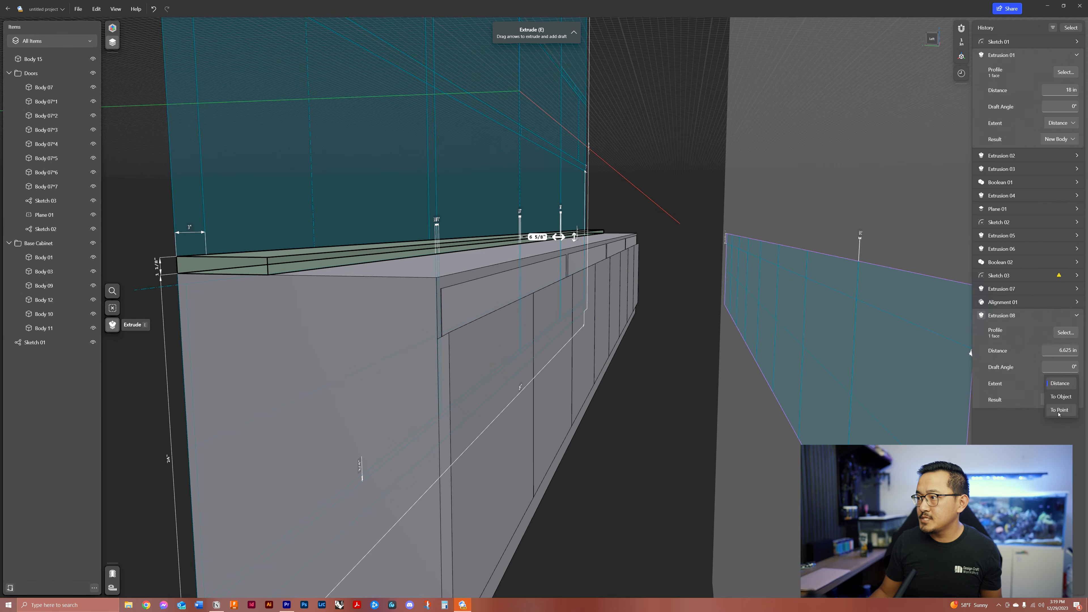
left_click(1059, 411)
left_click(487, 369)
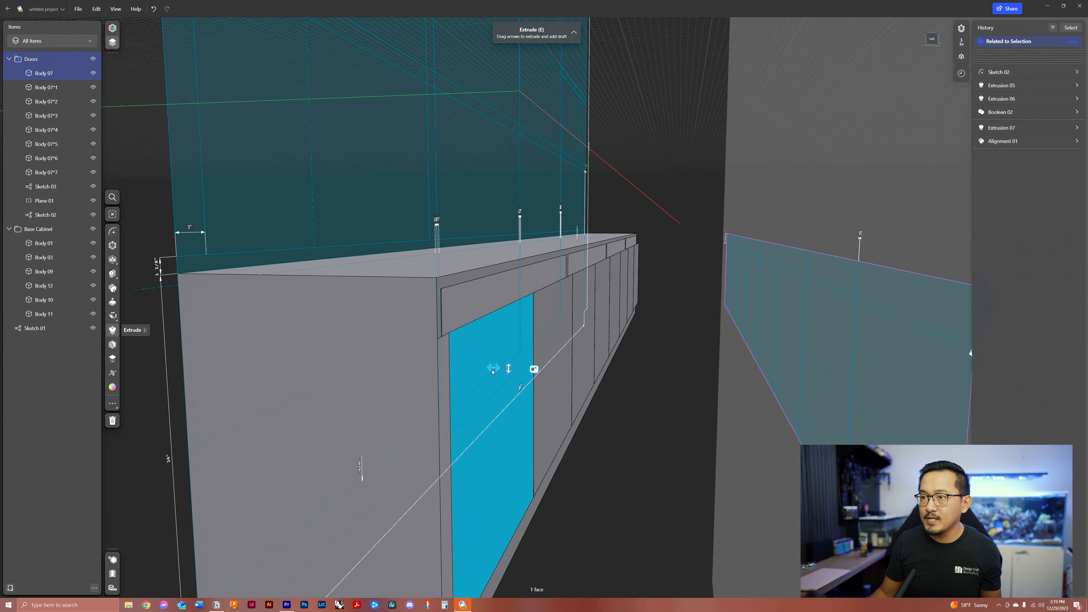
key("Escape")
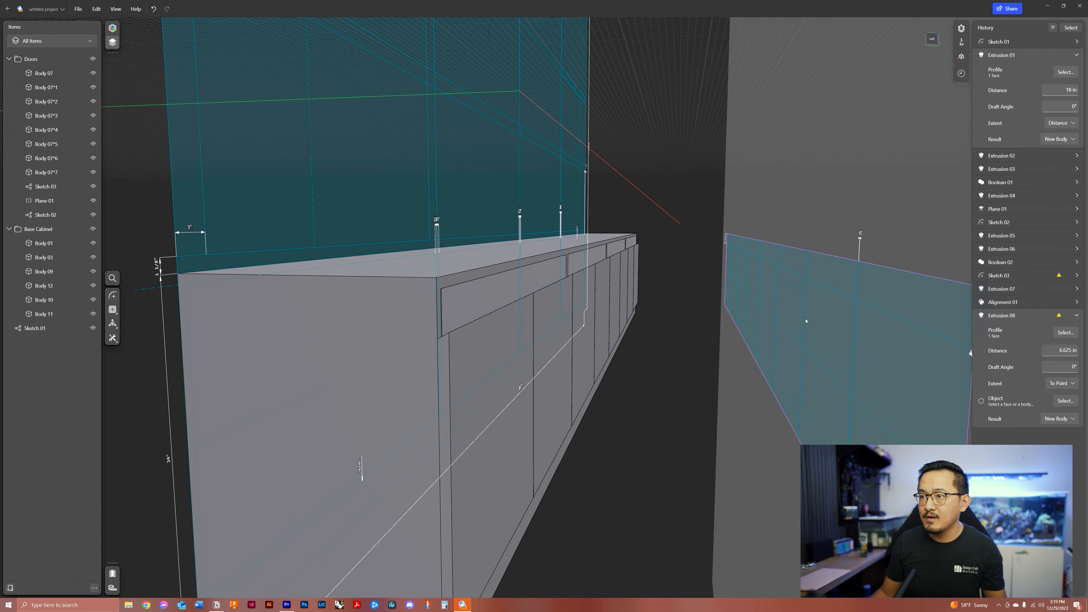
left_click(1061, 402)
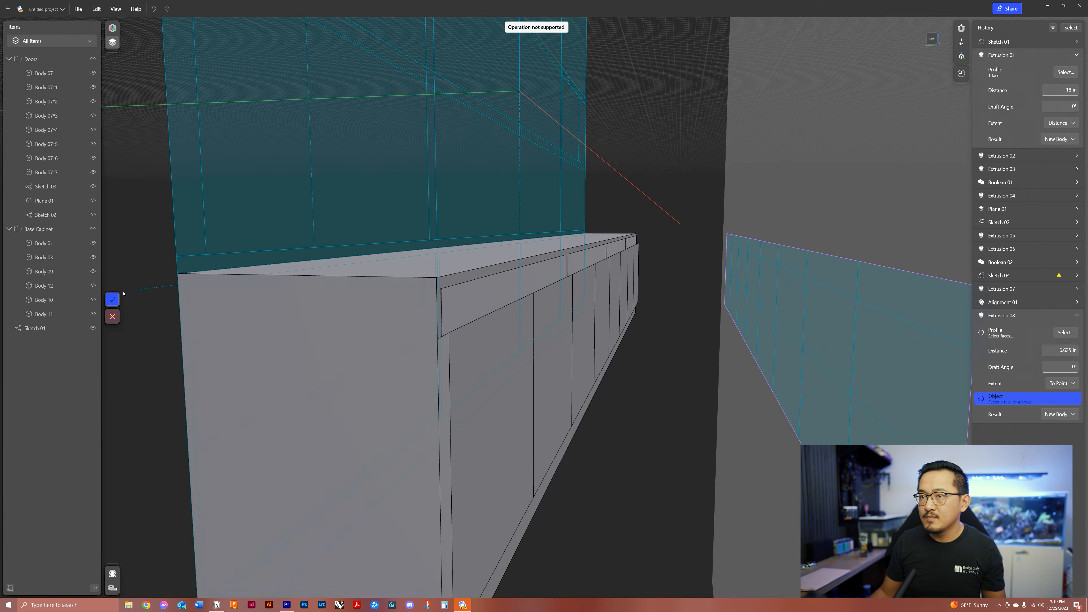
left_click(488, 385)
left_click(111, 300)
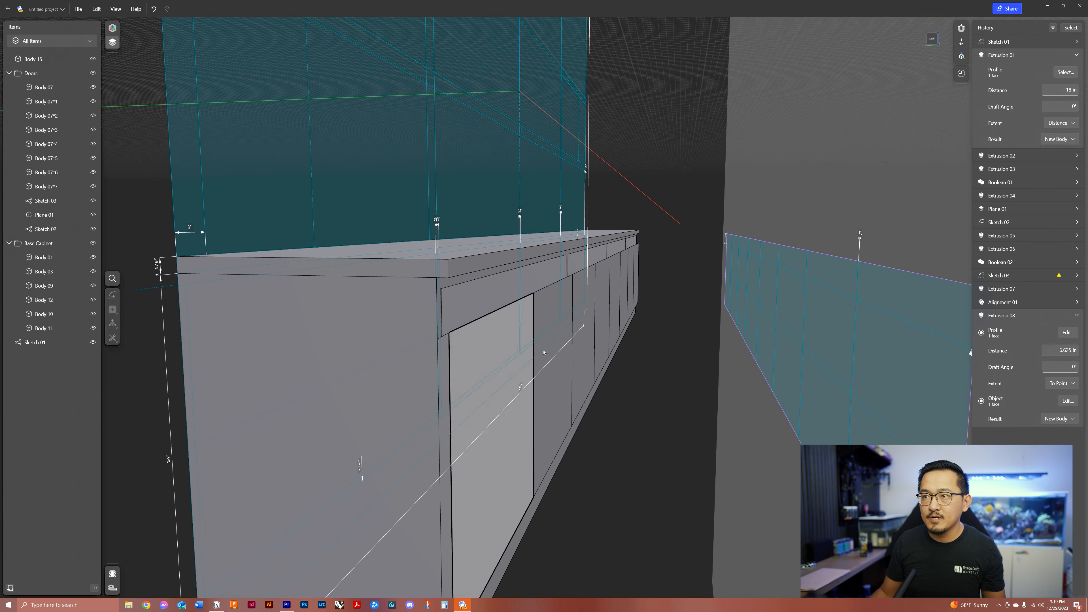
Step: Set the distance of Extrusion 01 to 12 in while viewing the cabinet from the side
left_click(937, 41)
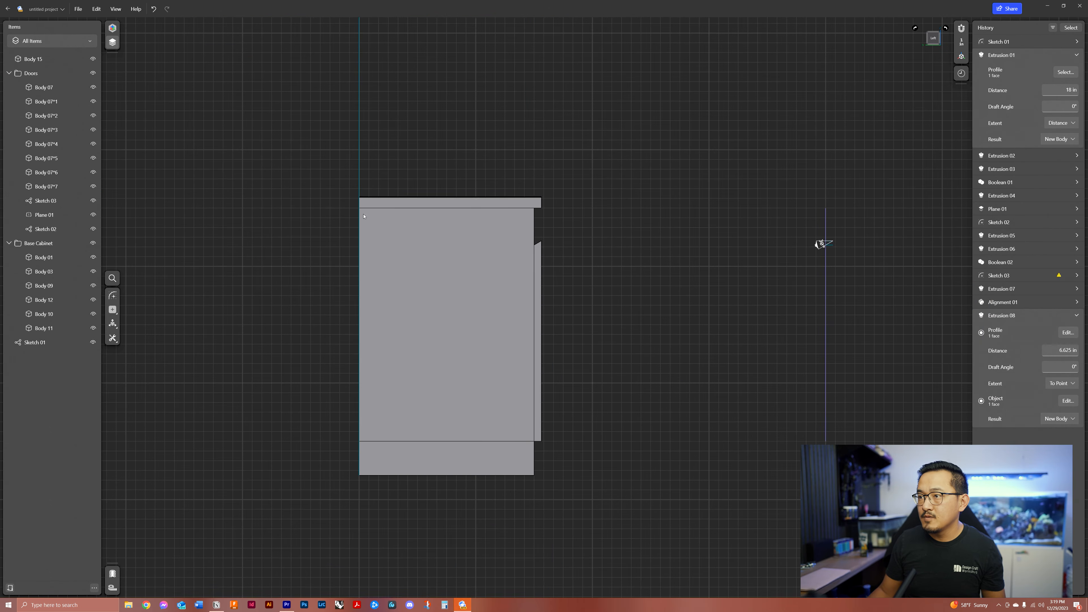
left_click(1064, 91)
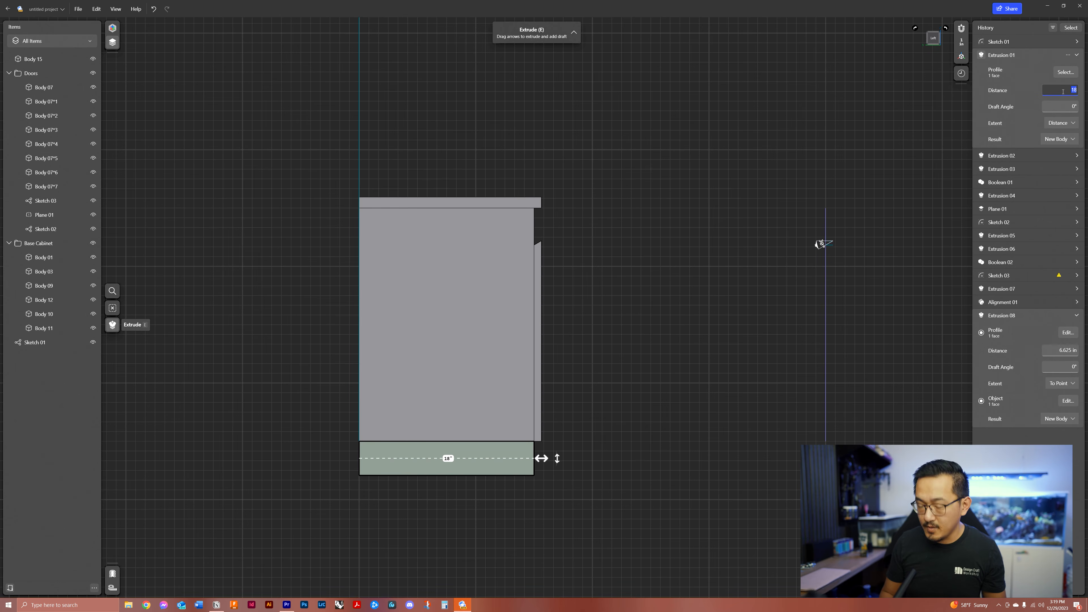
key("Return")
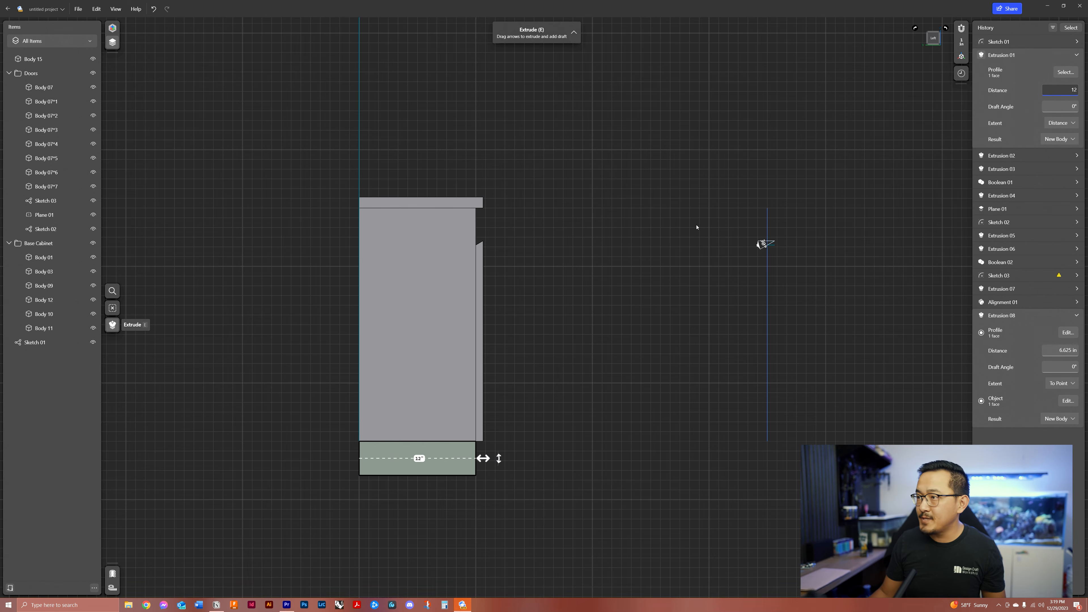
Step: Set the distance of Extrusion 01 to 16 in and inspect the cabinet's front corner beneath the countertop
double_click(1066, 92)
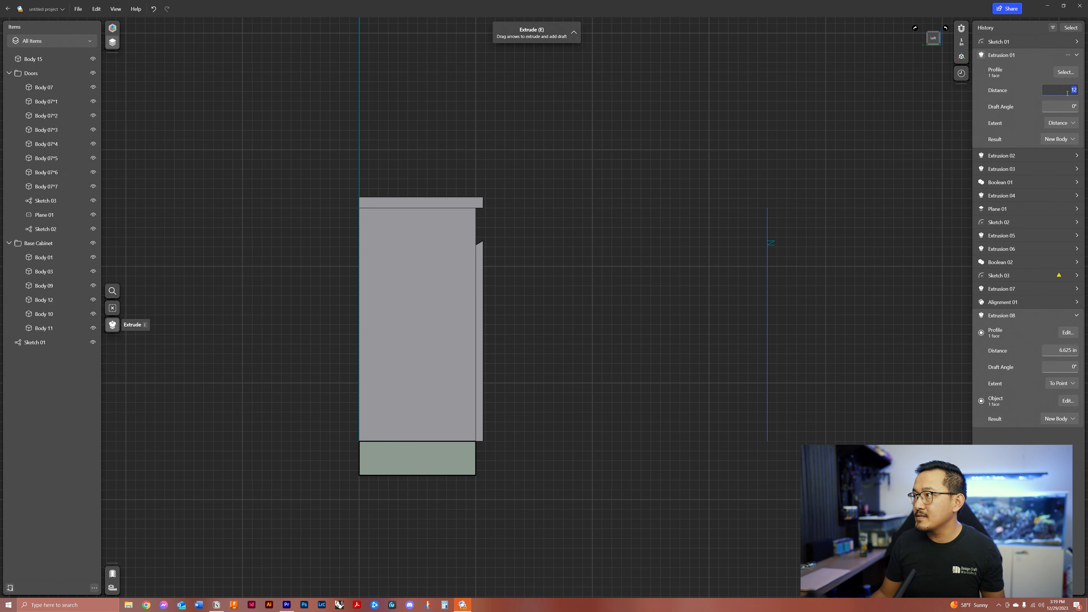
type("16")
key("Return")
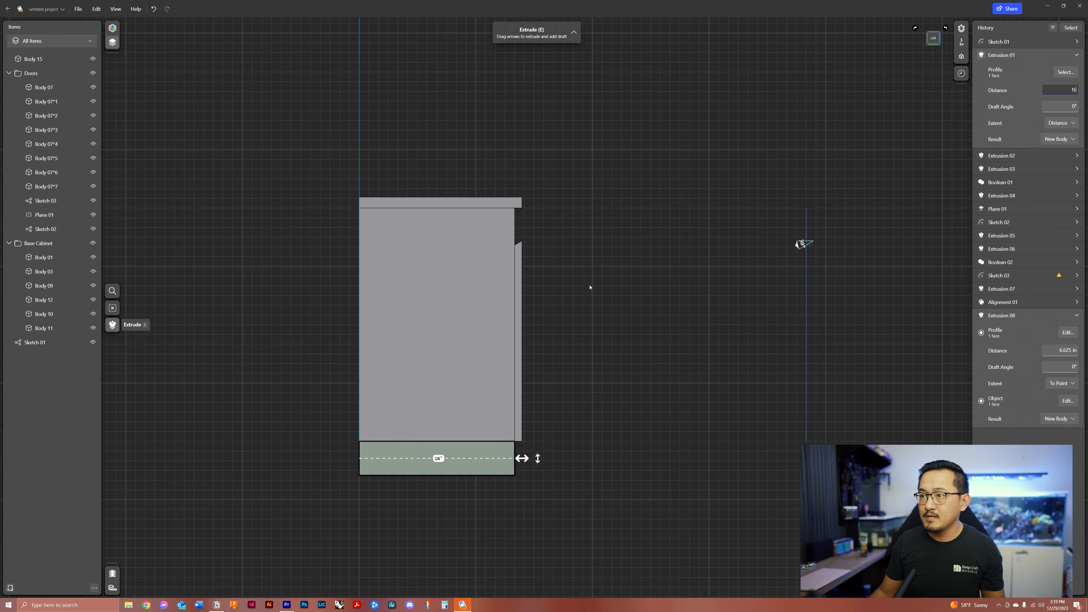
right_click_drag(550, 304, 583, 435)
left_click(582, 434)
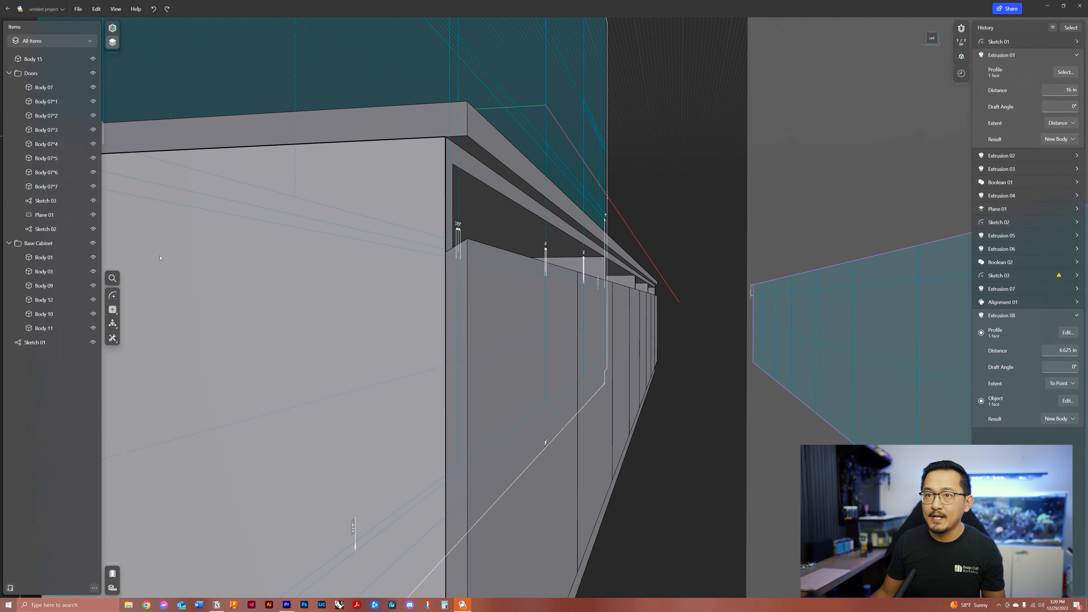
Step: Try offsetting the countertop's underside face downward, and undo the offset
left_click(475, 159)
left_click_drag(476, 161, 480, 200)
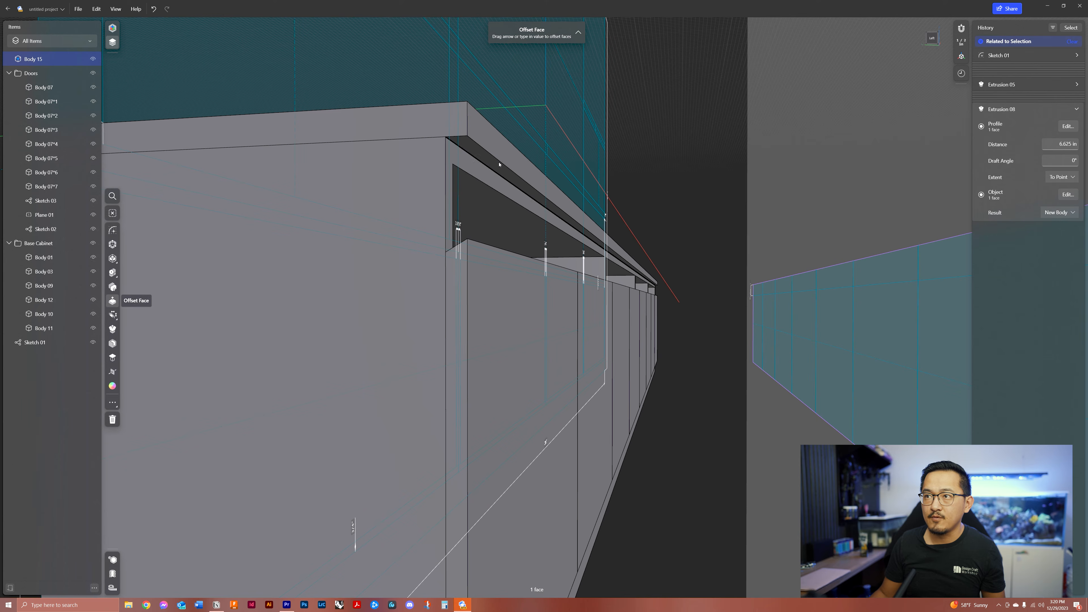
key("ctrl+z")
left_click(479, 159)
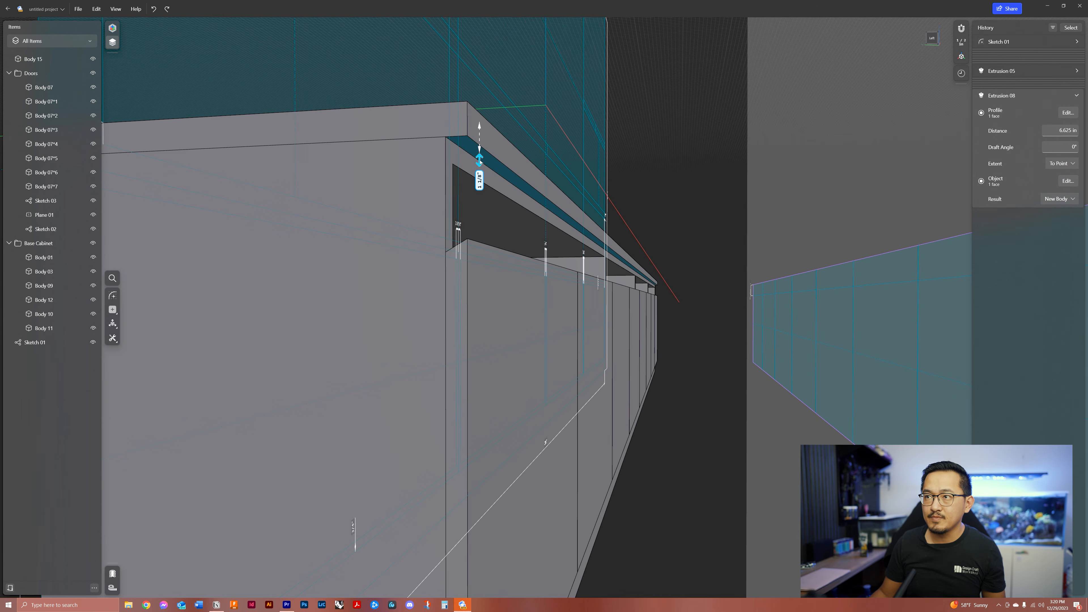
left_click(706, 260)
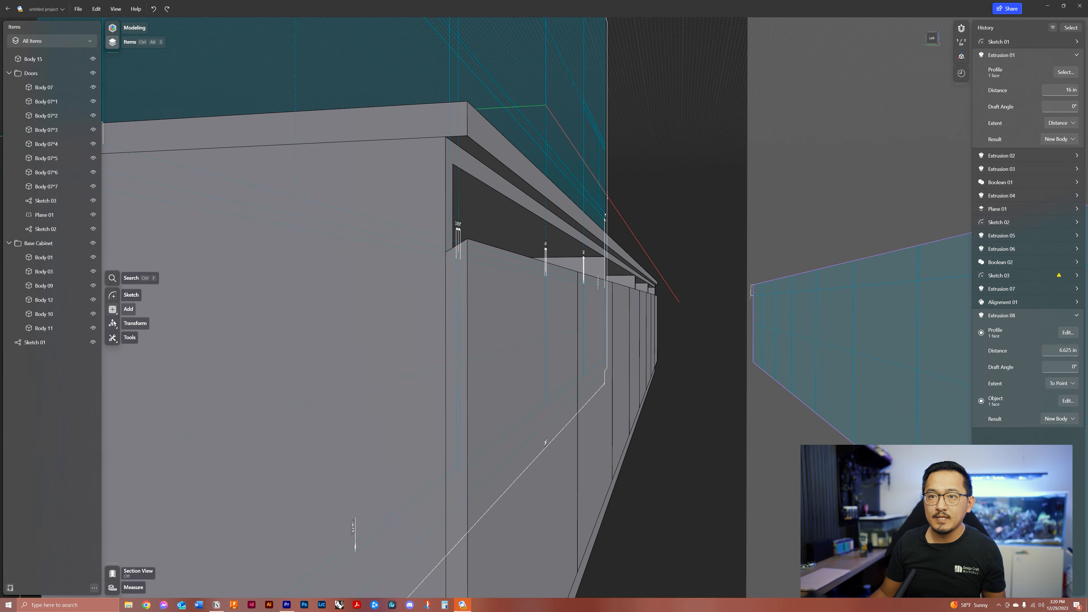
Step: Split a strip off the countertop's front edge and offset its underside face down for a 3 1/2 in height
left_click(111, 338)
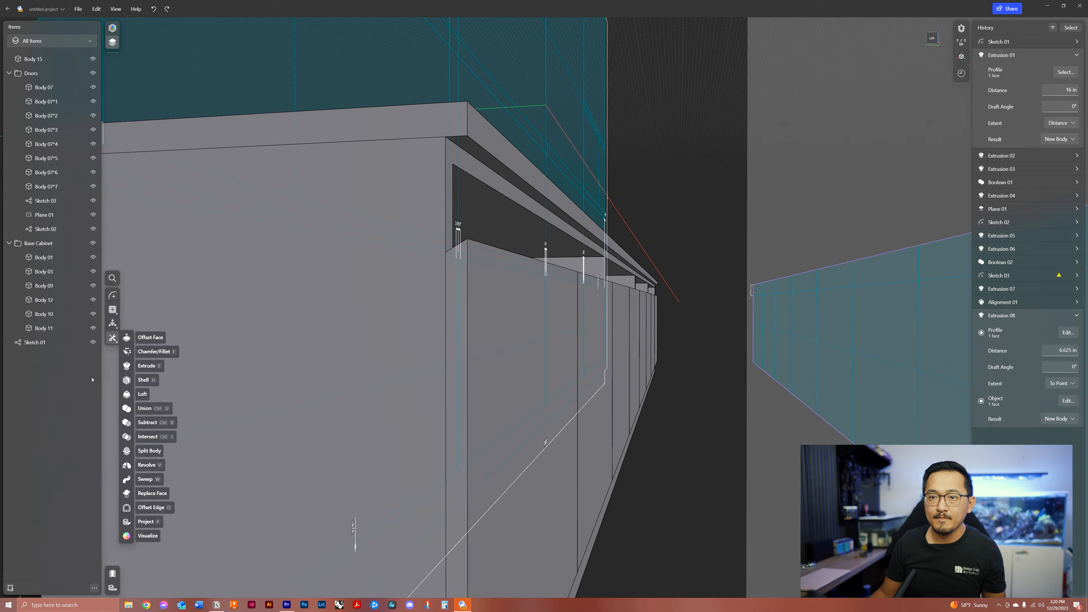
left_click(149, 451)
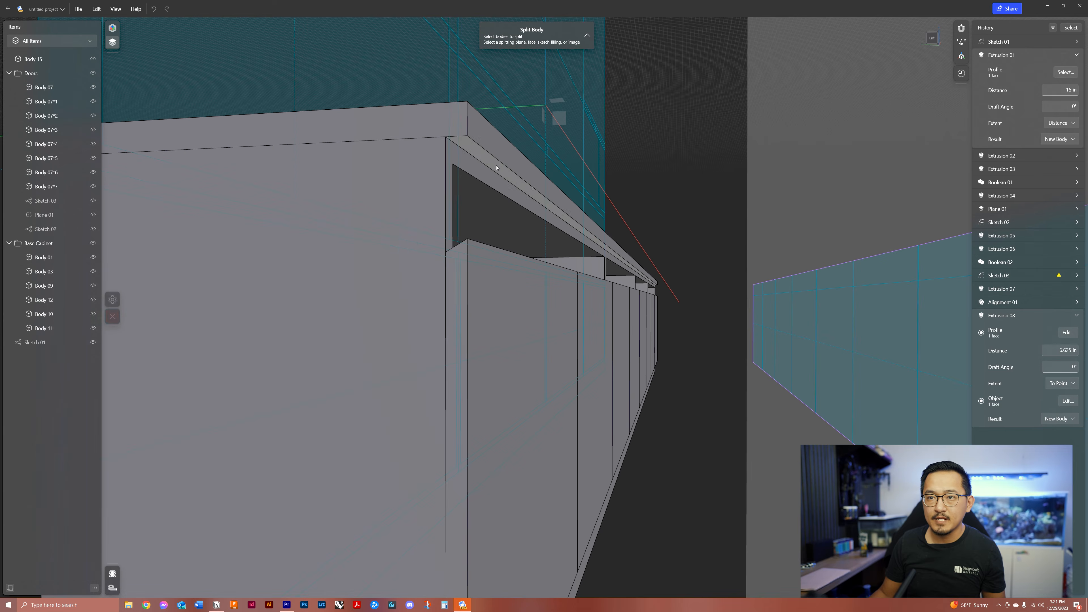
left_click(487, 161)
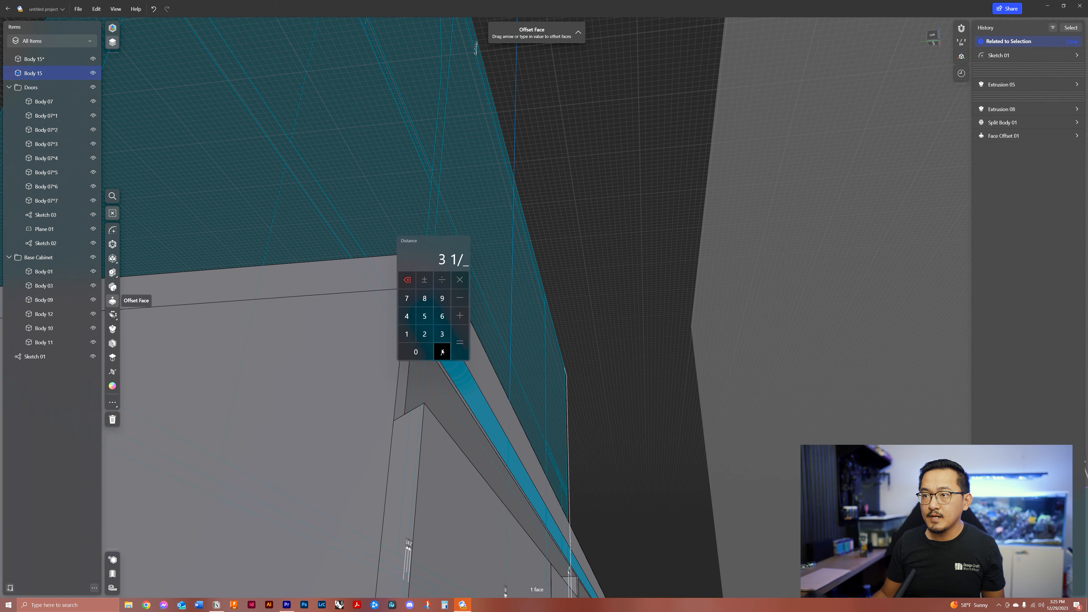
left_click(459, 343)
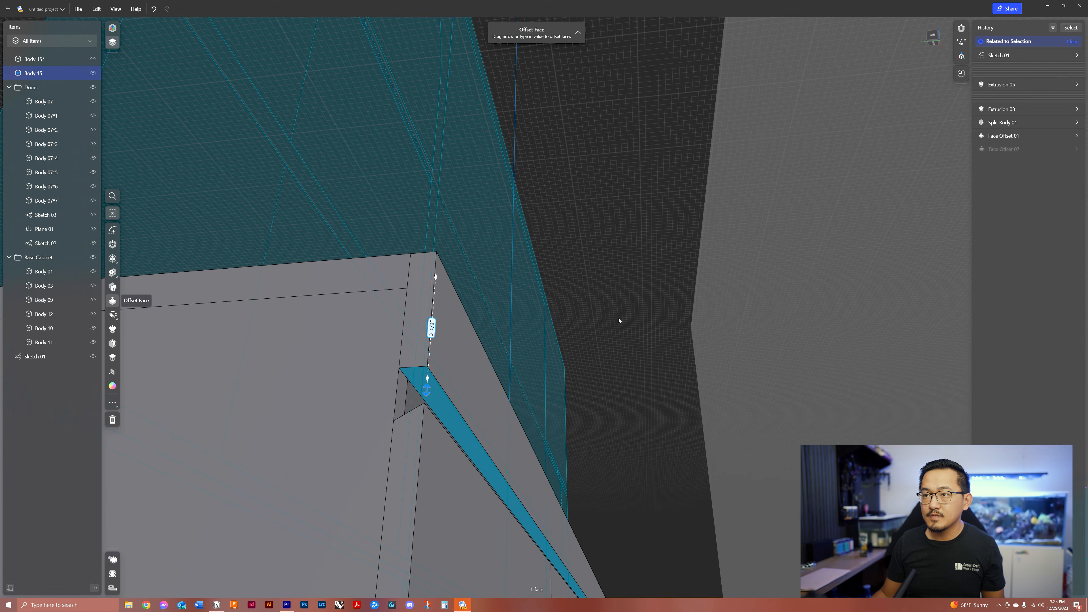
Step: Unite the countertop body with its deeper front strip into one body
left_click(416, 275)
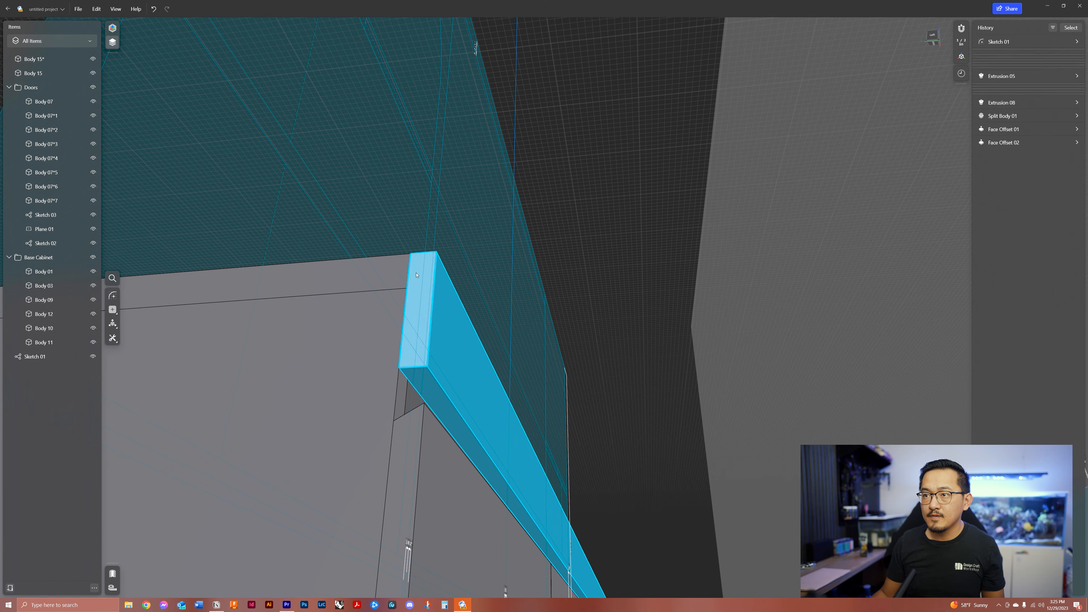
double_click(392, 274)
left_click(392, 274)
double_click(430, 293)
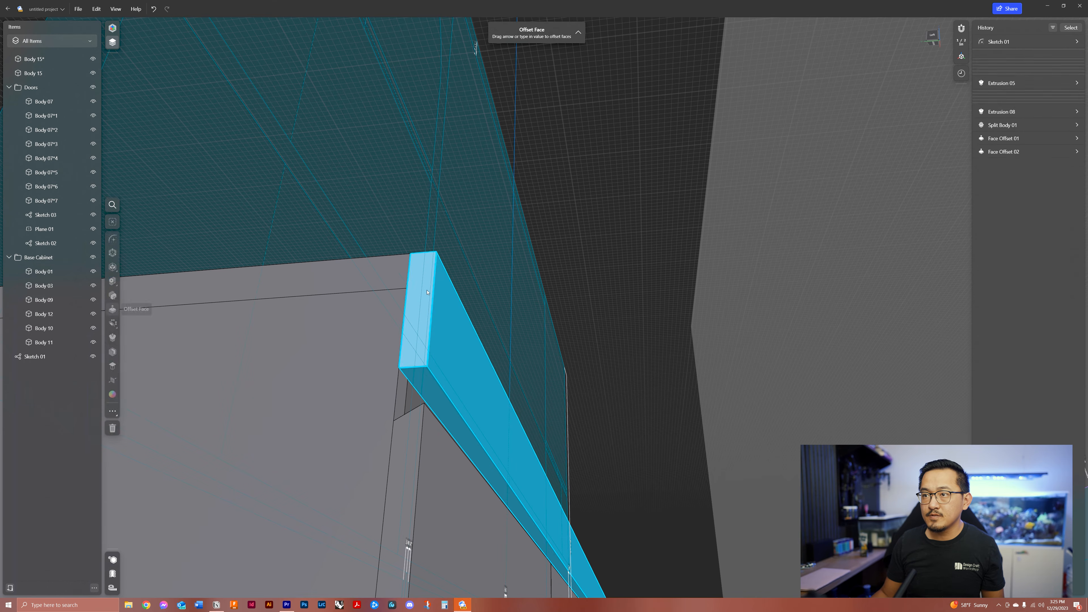
left_click(133, 295)
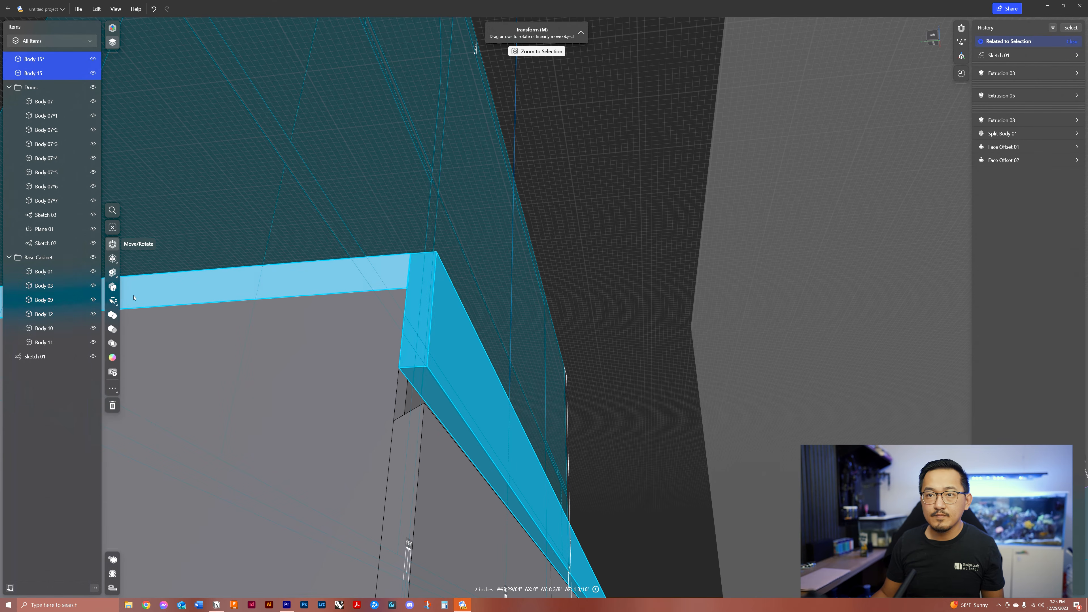
left_click(112, 315)
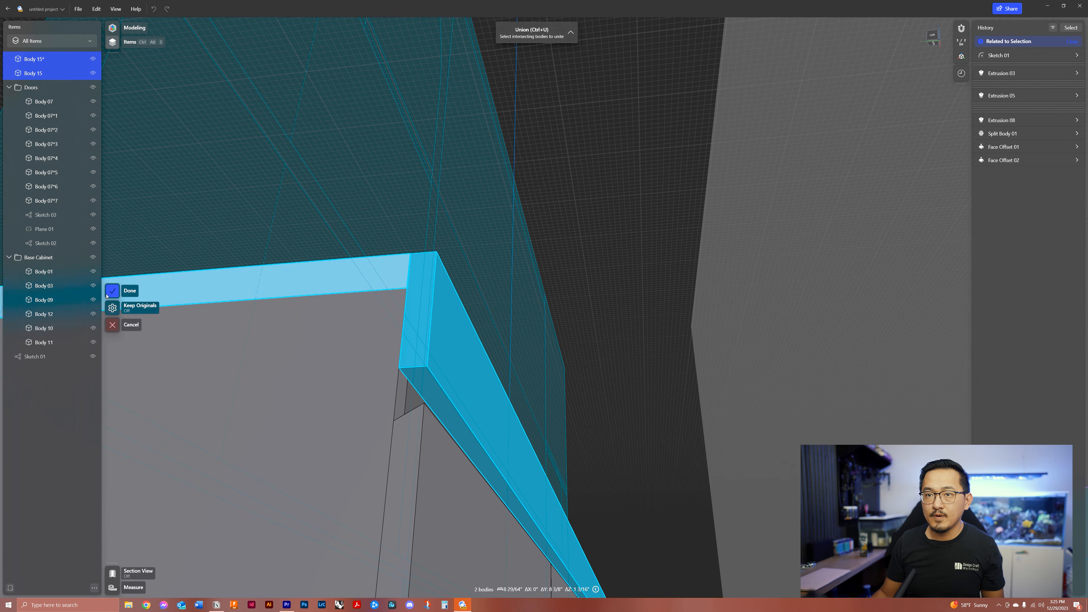
left_click(109, 293)
Step: Create a construction plane offset 3/4 in inward from the front face of the cabinet's Body 03
scroll(612, 281, "down", 3)
right_click_drag(612, 284, 482, 306)
scroll(480, 328, "up", 3)
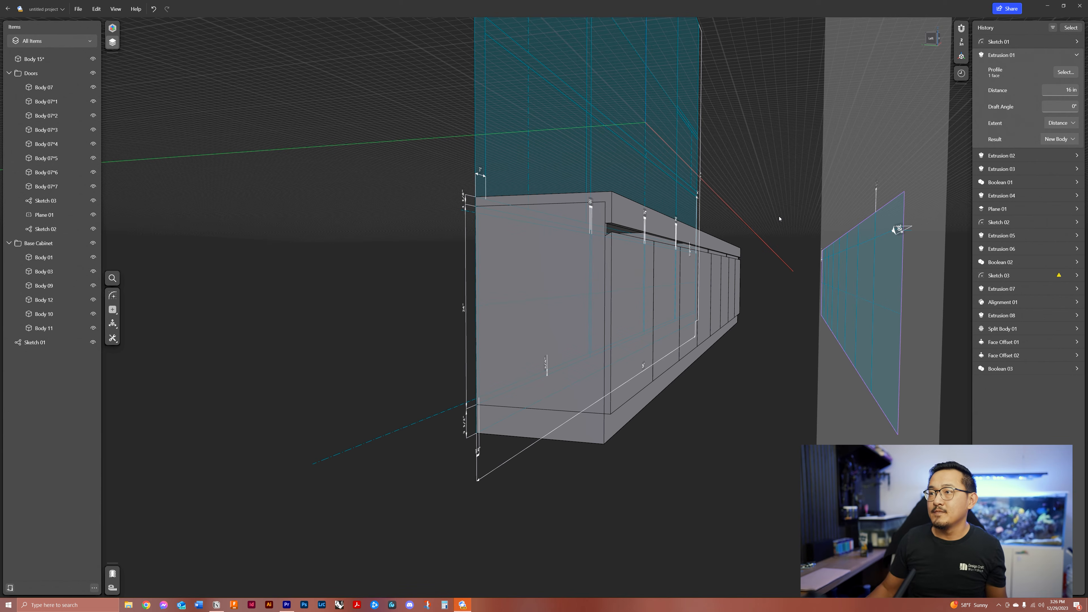
scroll(598, 200, "up", 10)
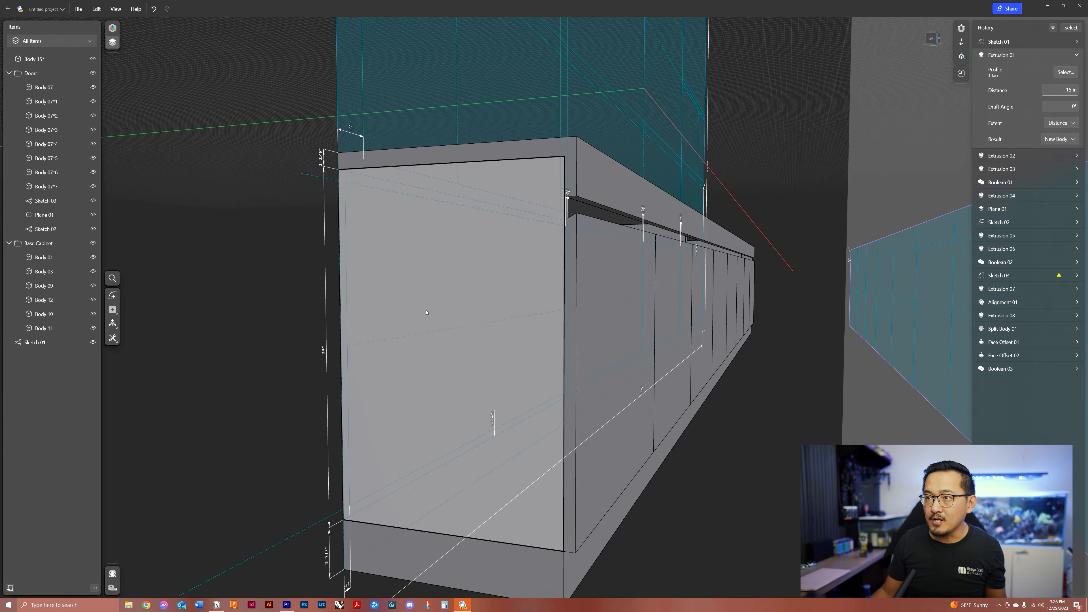
right_click_drag(598, 201, 576, 160)
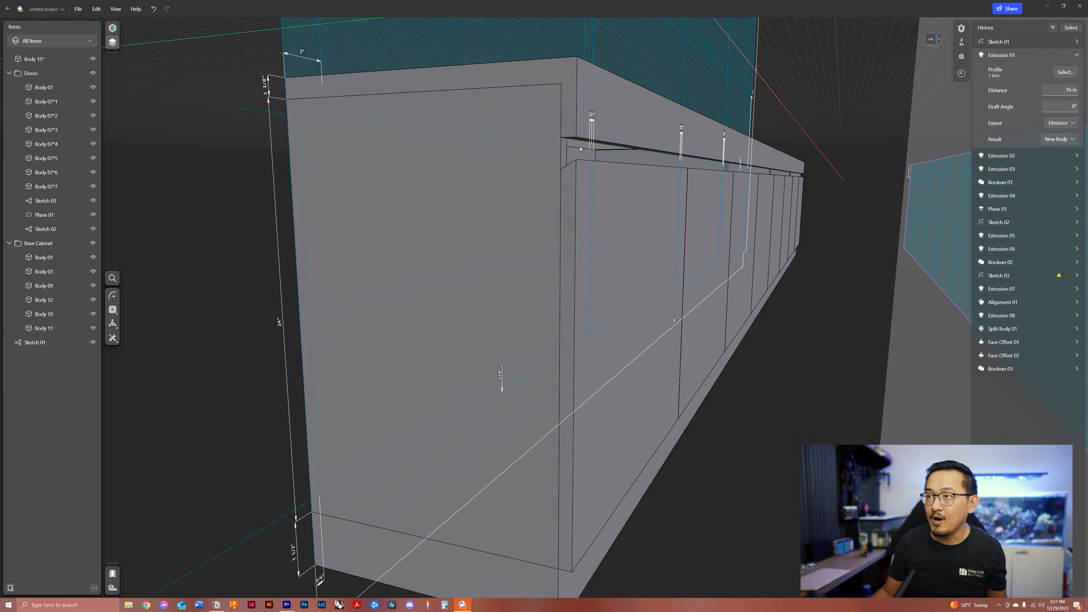
double_click(535, 146)
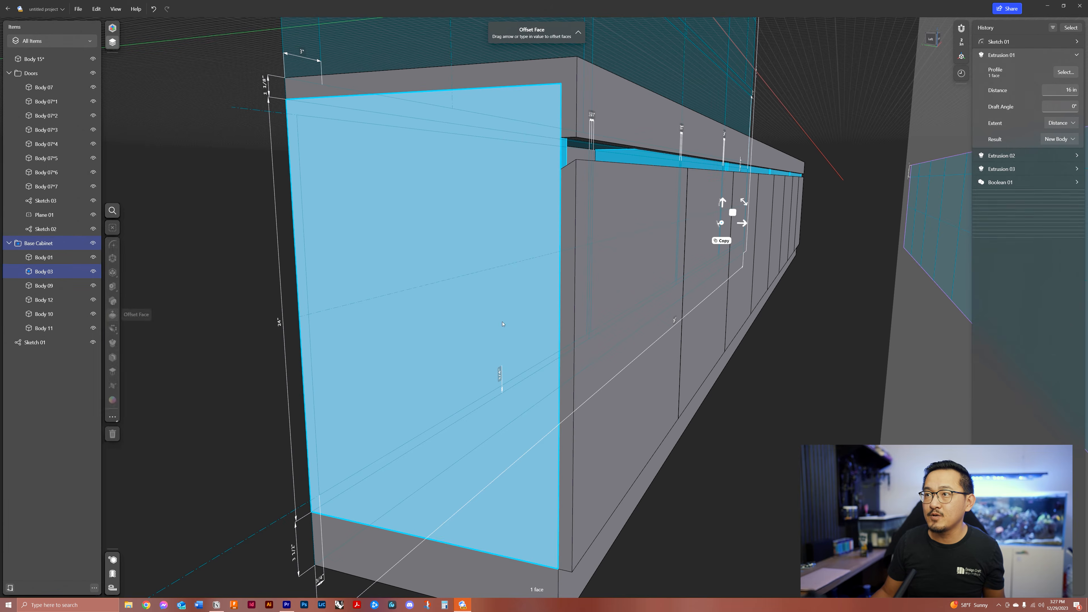
left_click(721, 452)
left_click(112, 309)
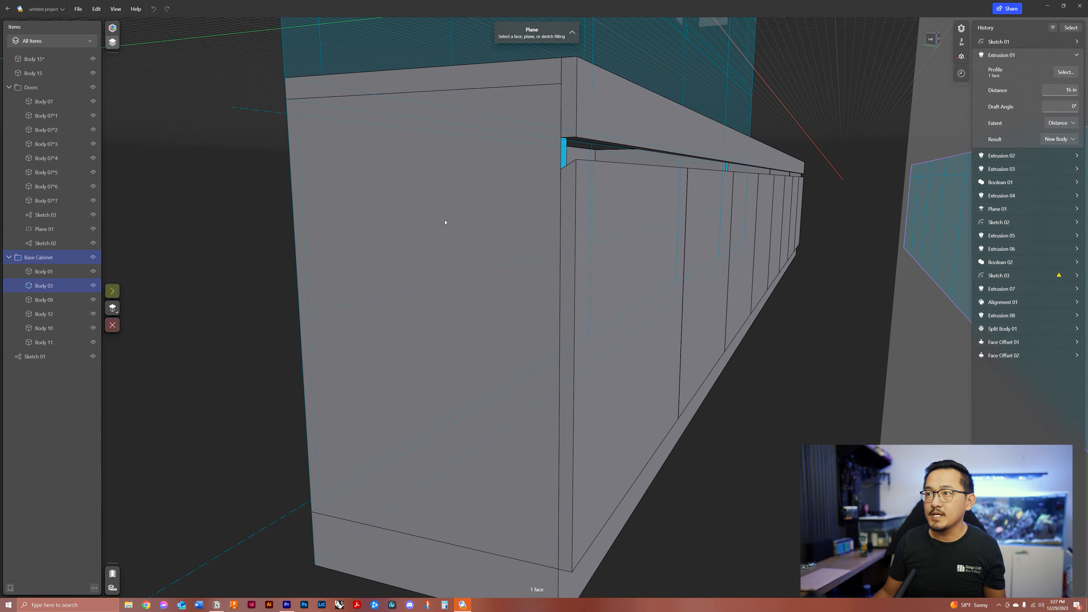
left_click(116, 292)
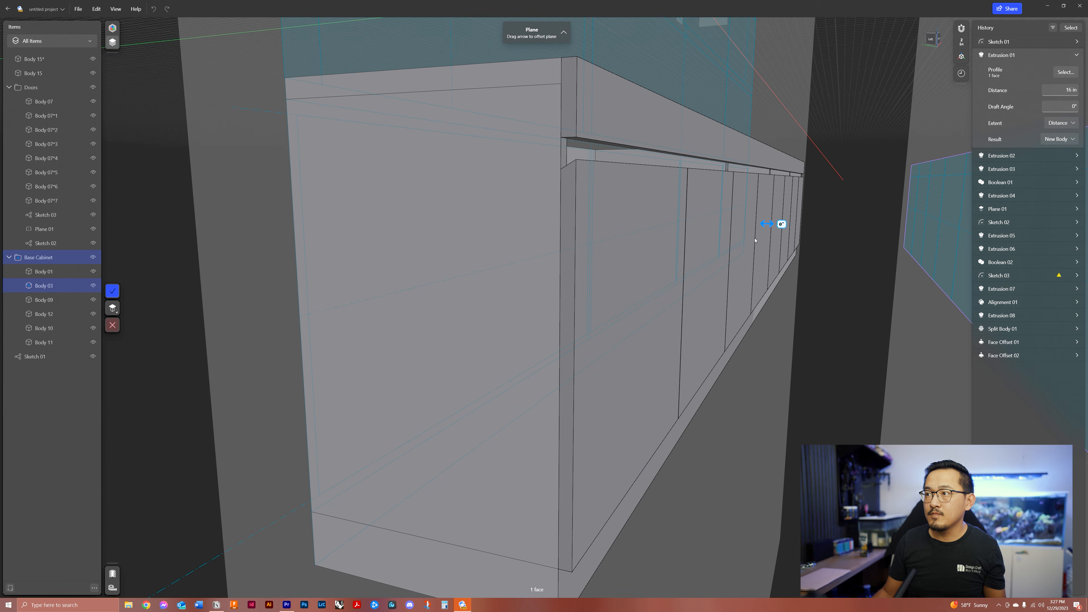
key("Return")
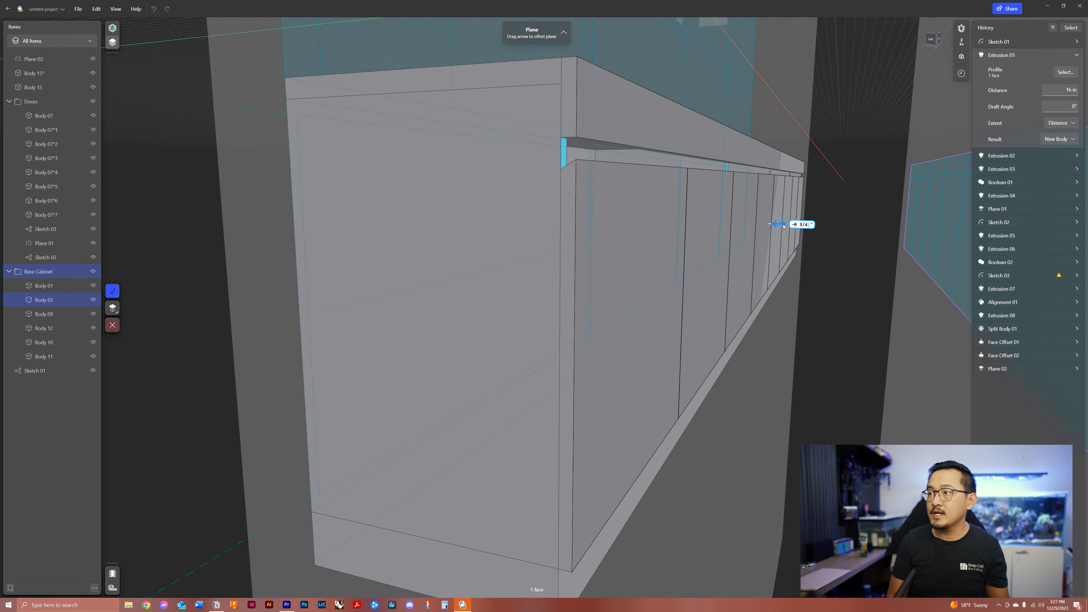
key("Return")
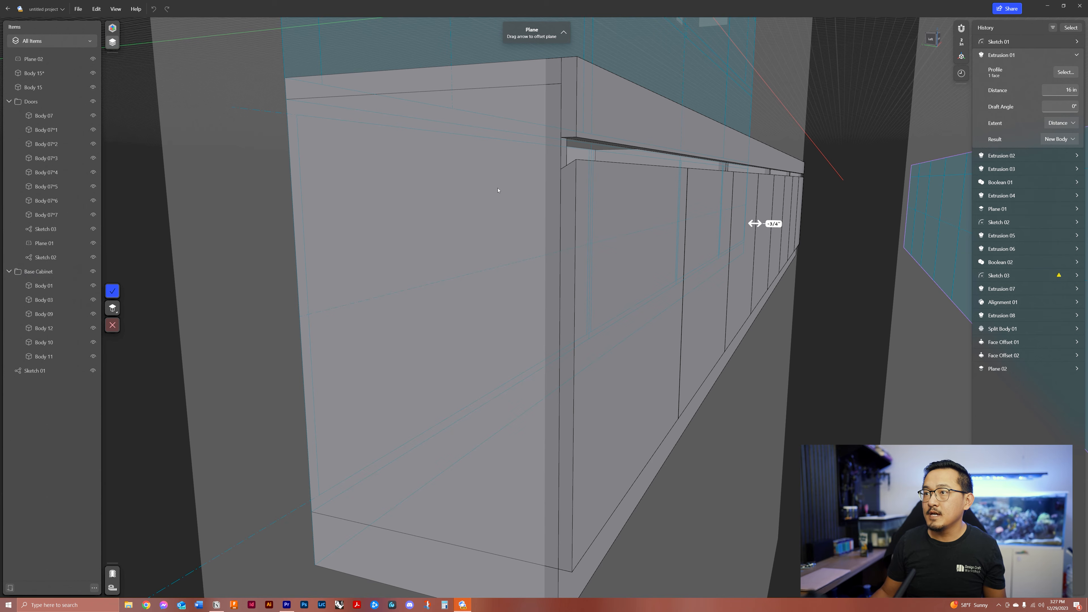
left_click(112, 291)
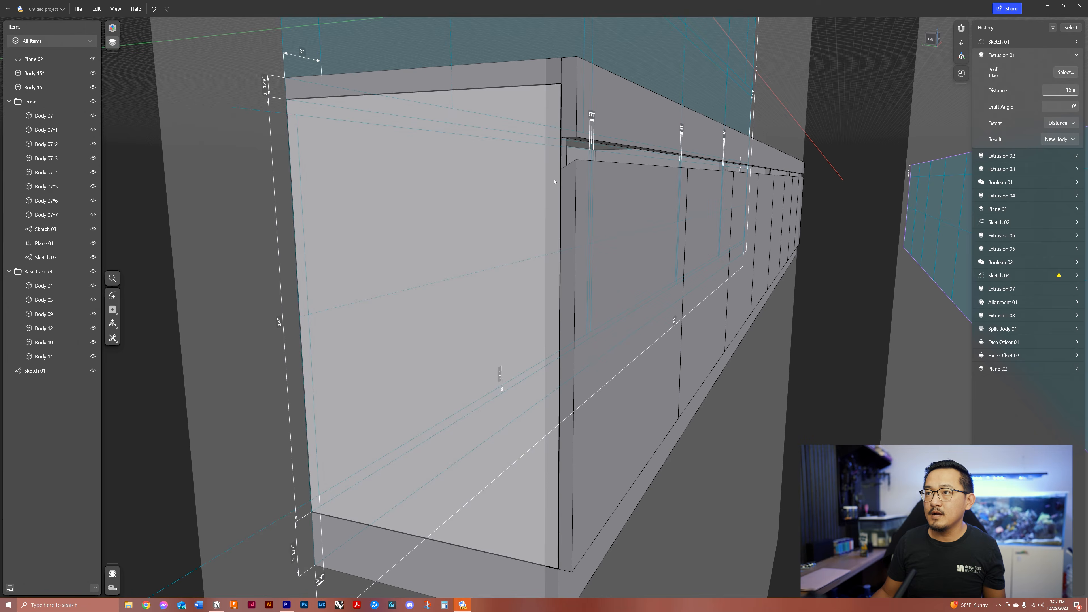
Step: Split the cabinet's Body 03 along Plane 02 to separate its 3/4 in front frame, and hide the plane
left_click(562, 166)
double_click(561, 167)
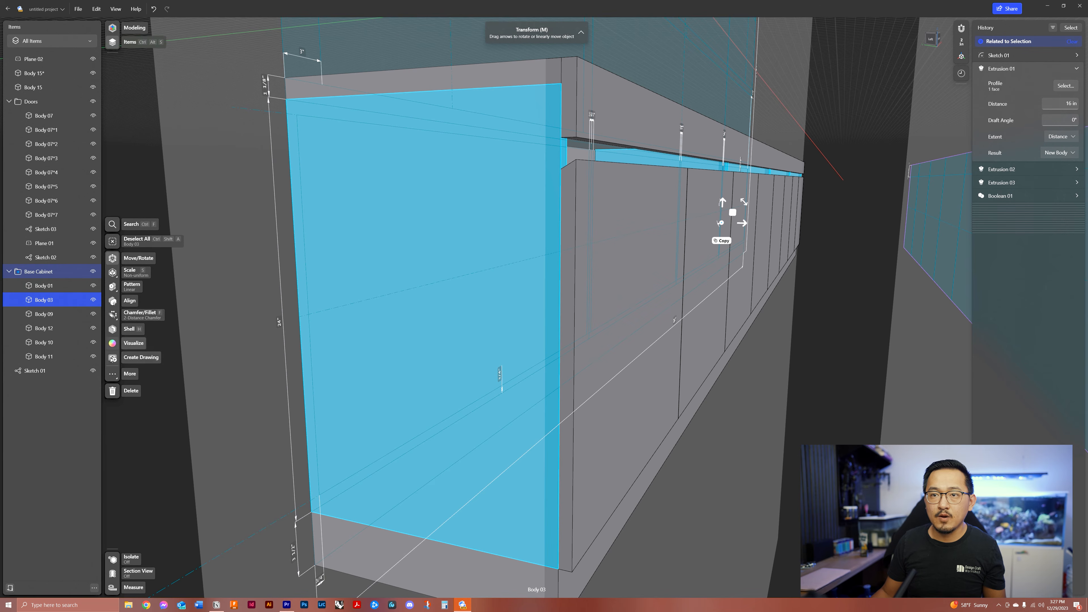
left_click(113, 375)
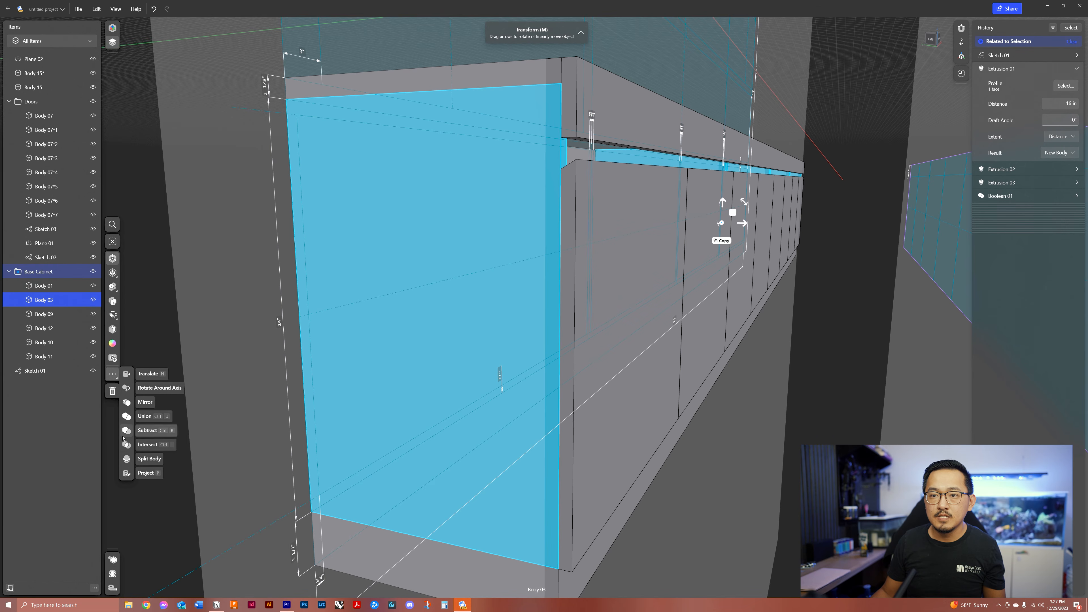
left_click(126, 459)
left_click(247, 194)
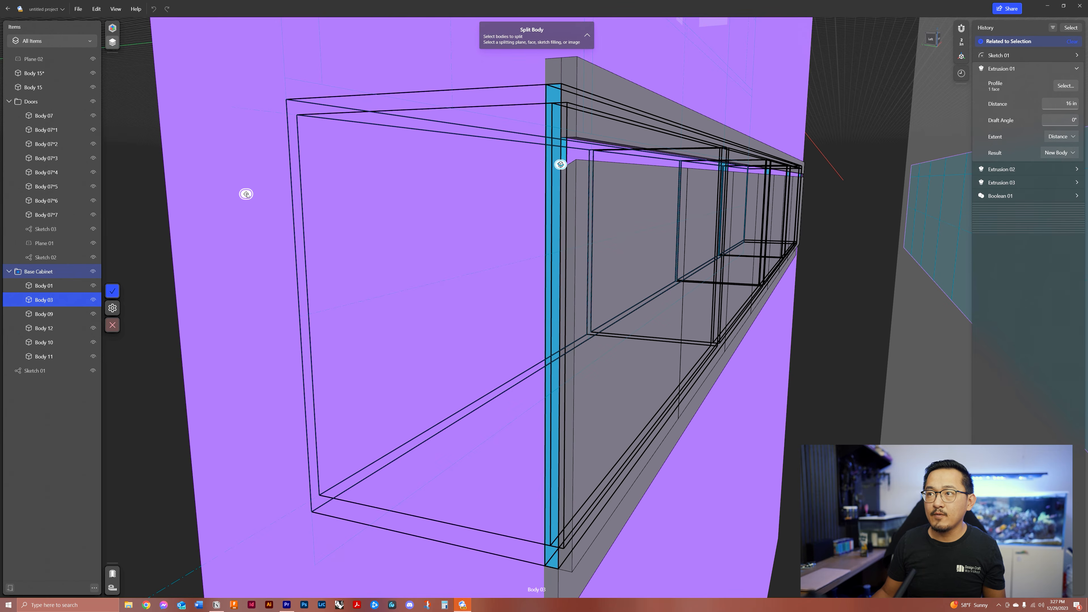
key("Return")
left_click(64, 60)
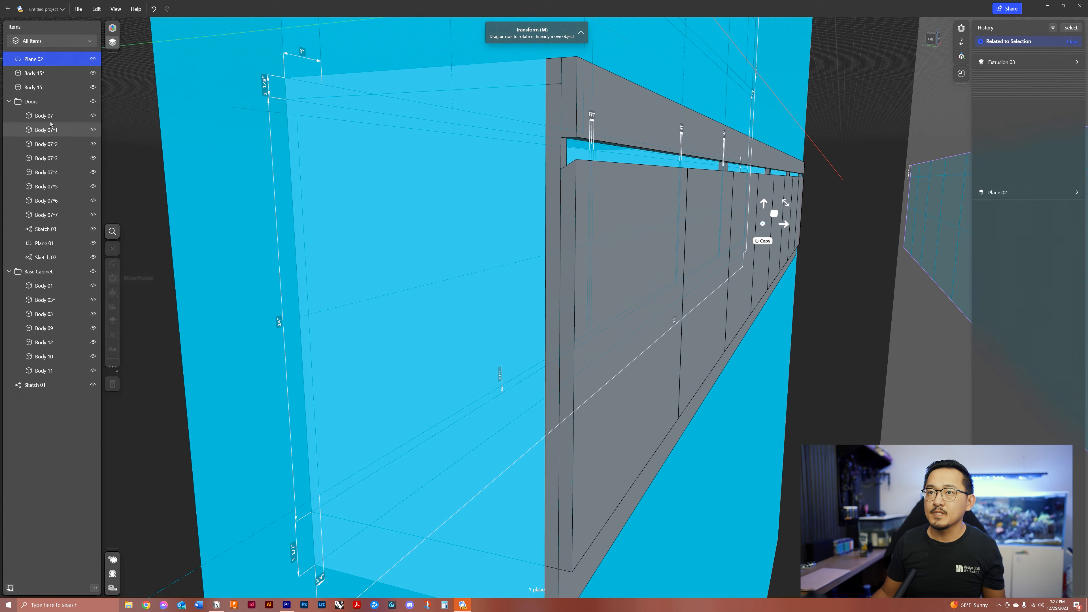
left_click(93, 59)
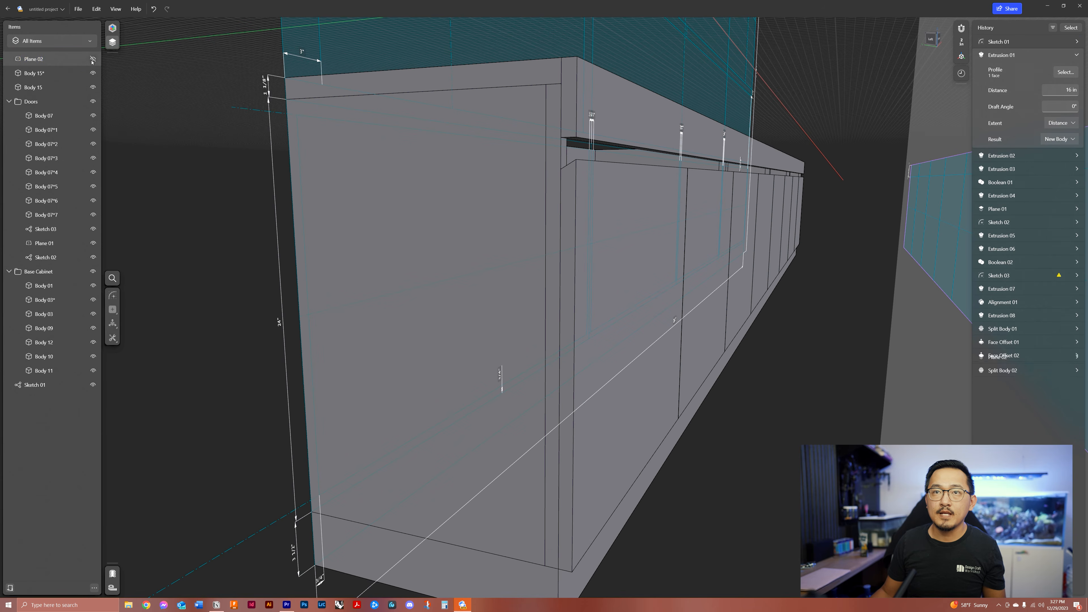
Step: Identify which countertop and cabinet parts Body 15*, Body 15, Body 03* and Body 03 represent by highlighting each one
left_click(85, 75)
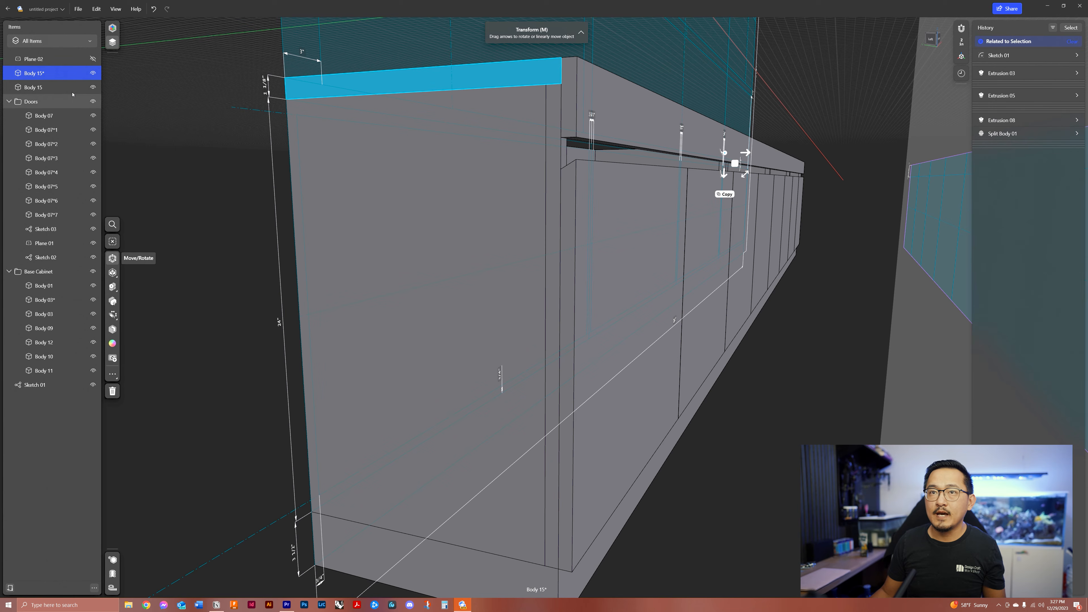
left_click(73, 88)
left_click(73, 77)
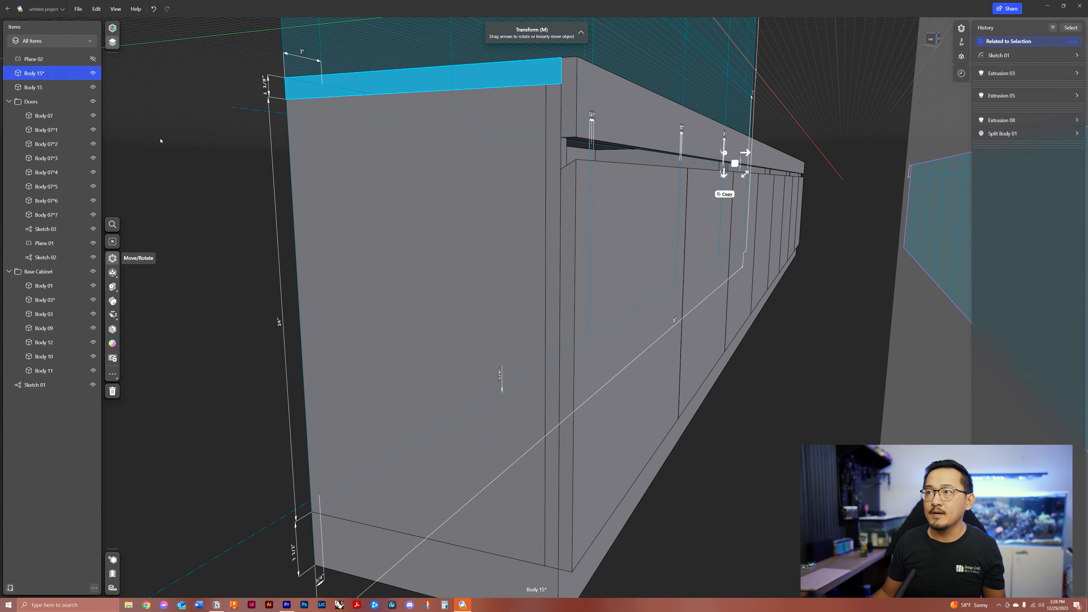
left_click(173, 145)
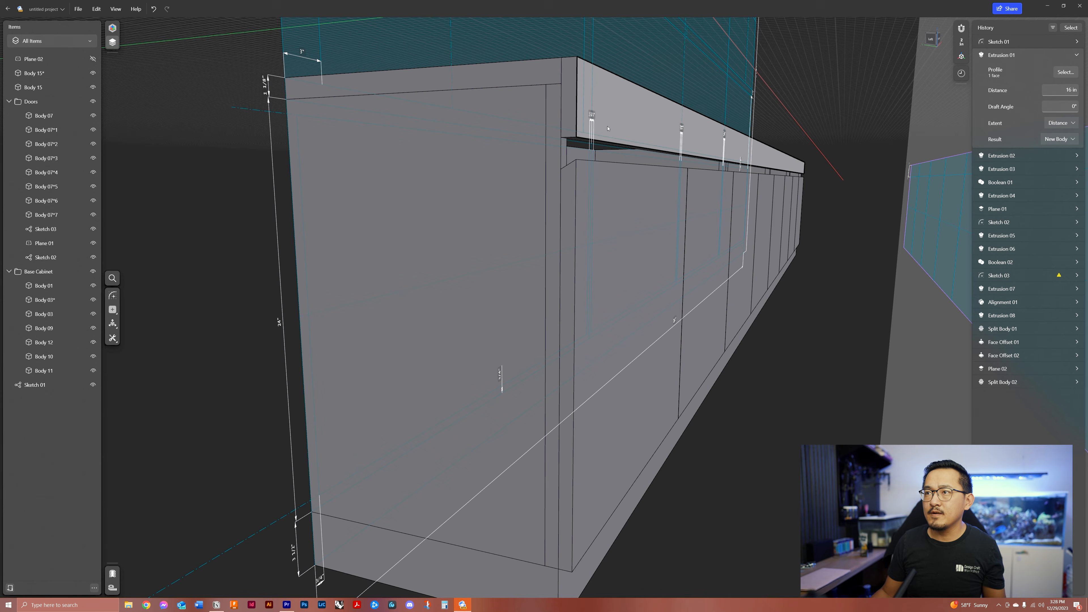
left_click(47, 87)
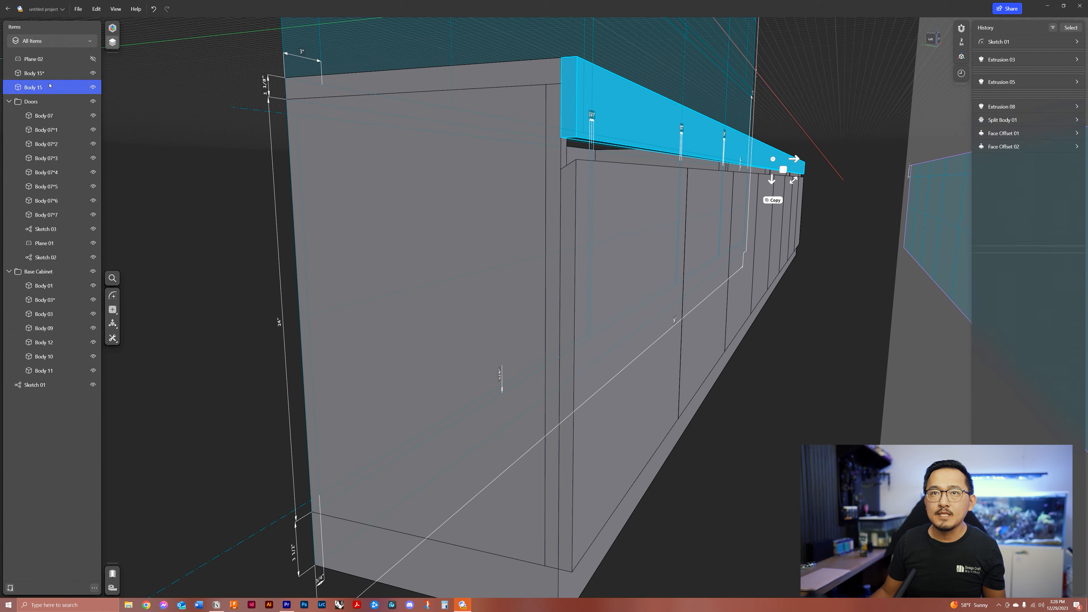
left_click(50, 300)
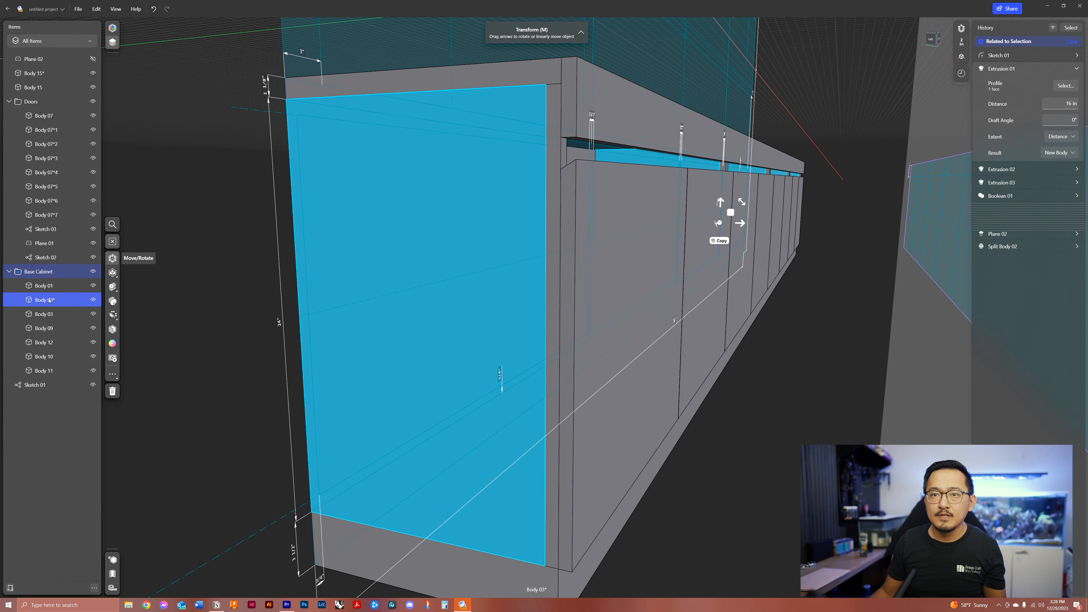
left_click(61, 319)
key("Escape")
double_click(553, 155)
key("Escape")
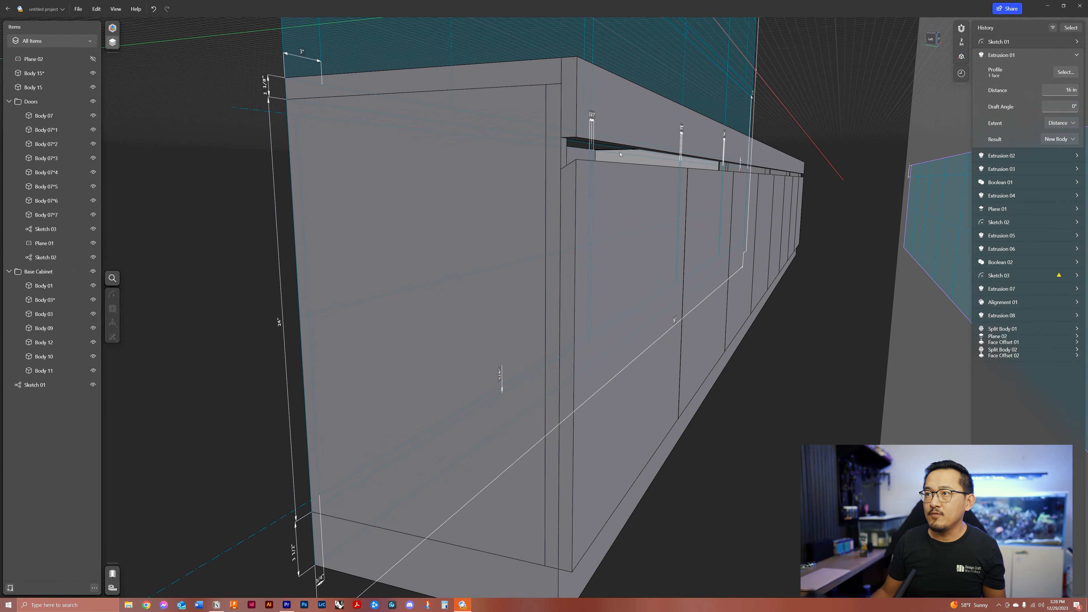
Step: Hide both countertop bodies and extrude the four underside faces of the front frame's top rail down 1.7812 in
left_click(93, 73)
left_click(93, 87)
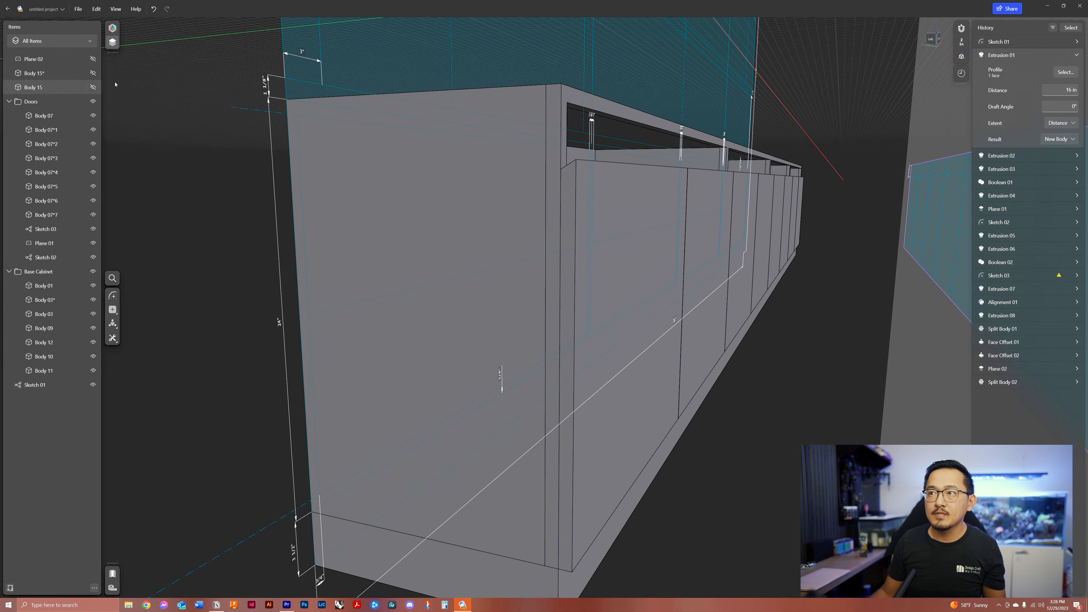
scroll(648, 128, "up", 5)
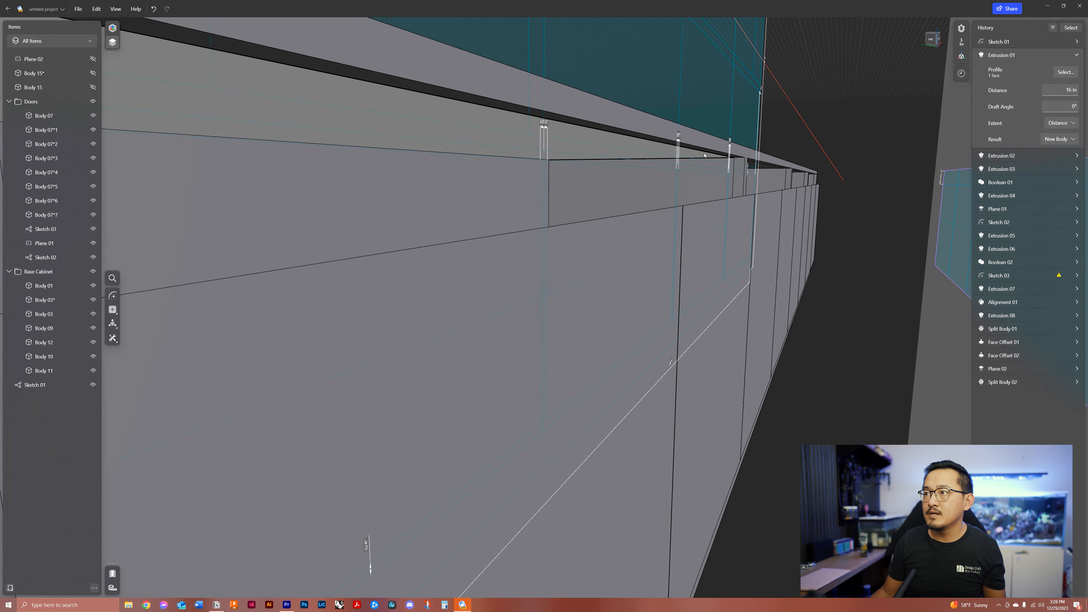
left_click(713, 158)
middle_click_drag(712, 157, 563, 198)
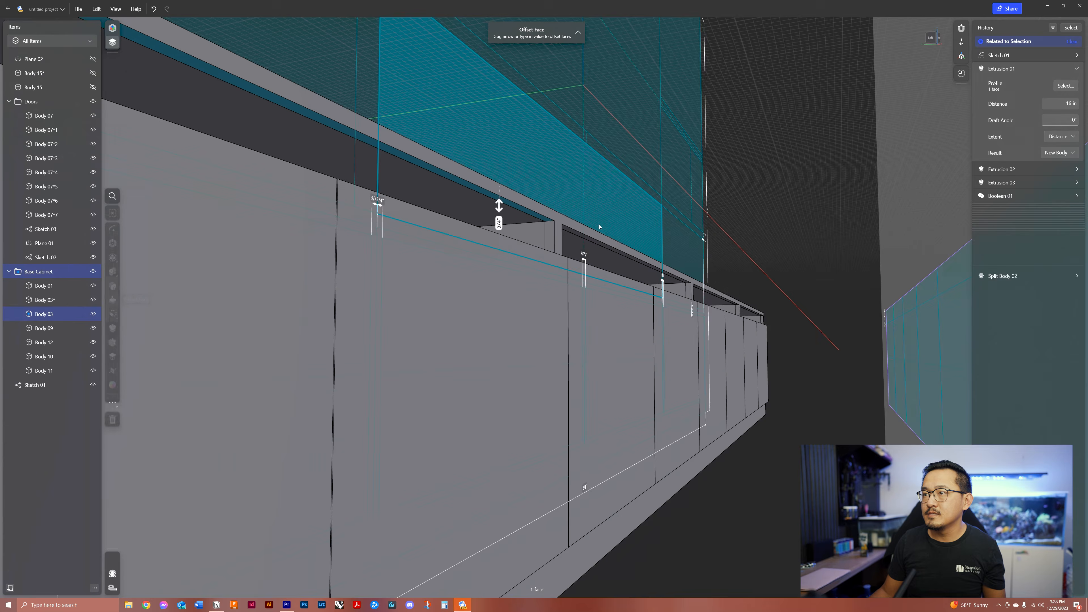
scroll(572, 234, "up", 4)
middle_click_drag(569, 241, 574, 235)
left_click(463, 238)
middle_click_drag(693, 279, 586, 258)
scroll(628, 289, "up", 5)
left_click(622, 292)
middle_click_drag(825, 317, 728, 262)
scroll(731, 286, "up", 4)
left_click(728, 294)
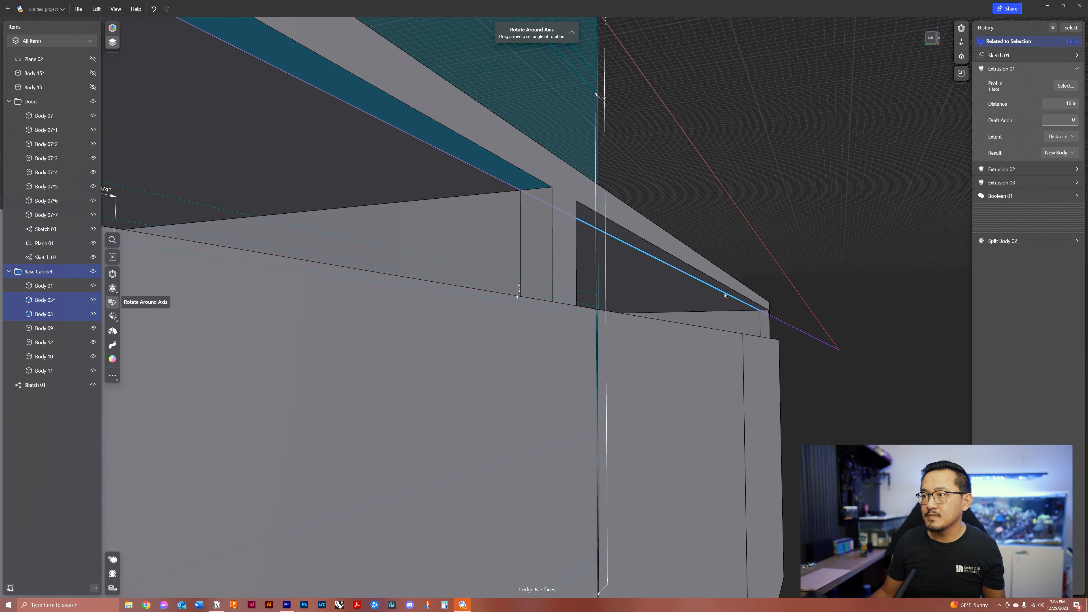
left_click(725, 295)
left_click(727, 293)
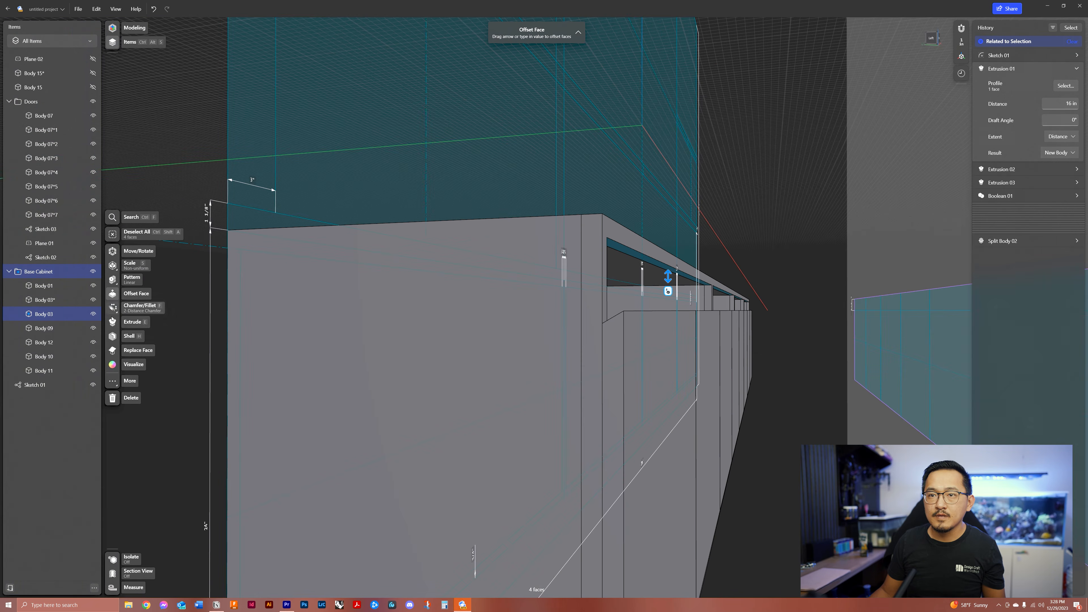
left_click(113, 322)
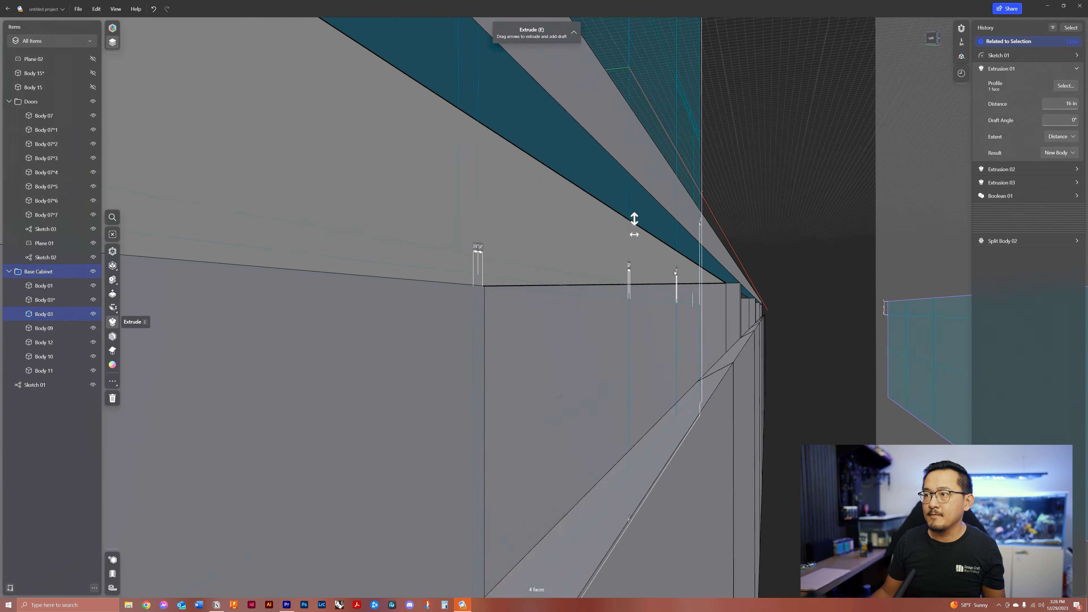
left_click_drag(645, 243, 636, 306)
left_click(760, 214)
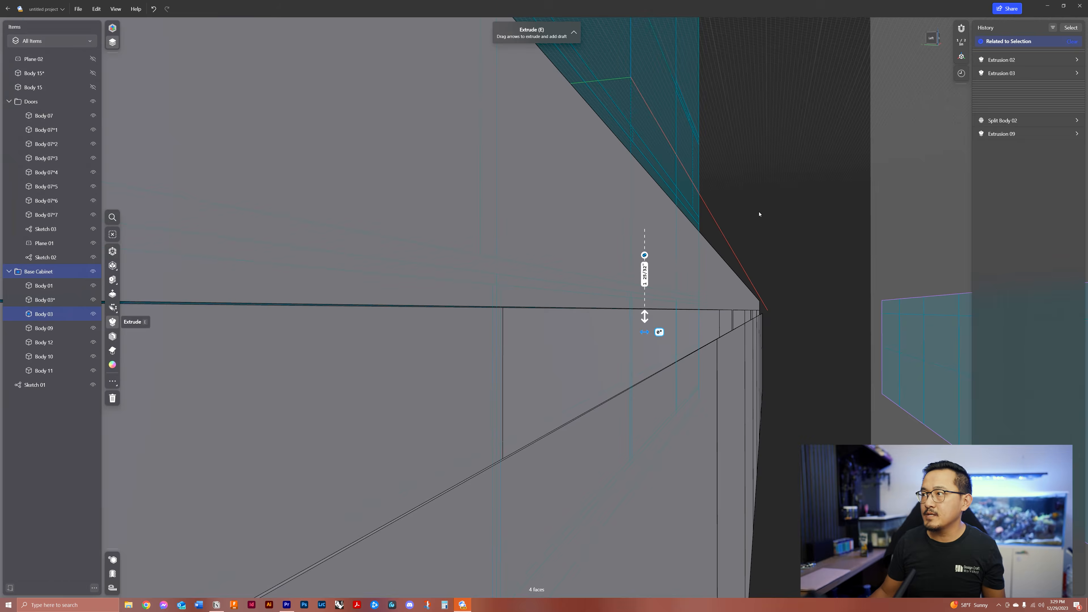
Step: Reopen the top rail extrusion from the history and try to pick the first door's top as its reference
left_click(1077, 396)
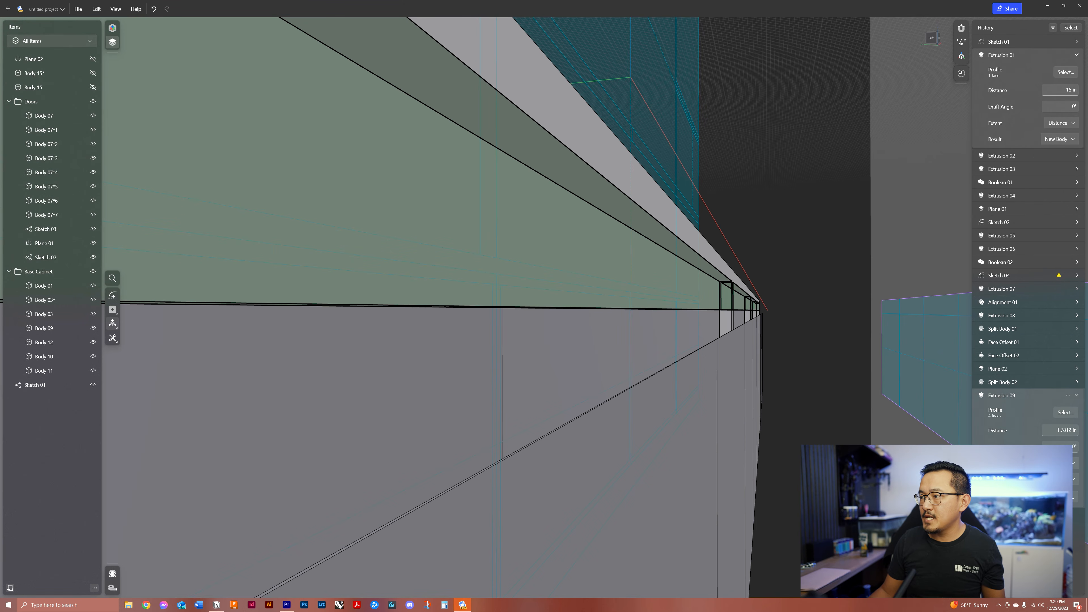
double_click(1001, 395)
middle_click_drag(729, 396, 674, 401)
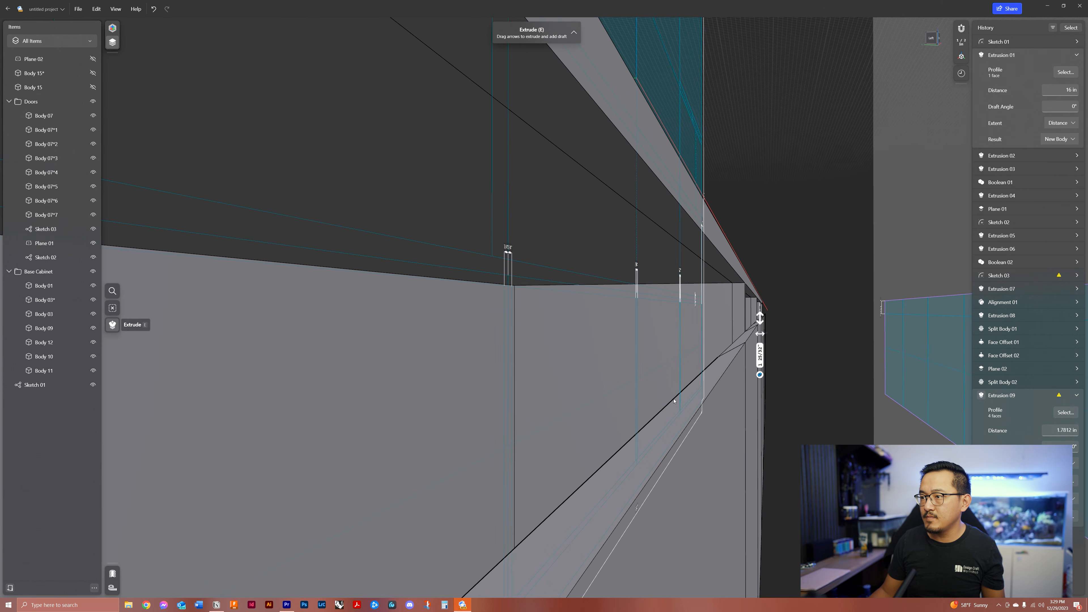
left_click(674, 401)
key("f")
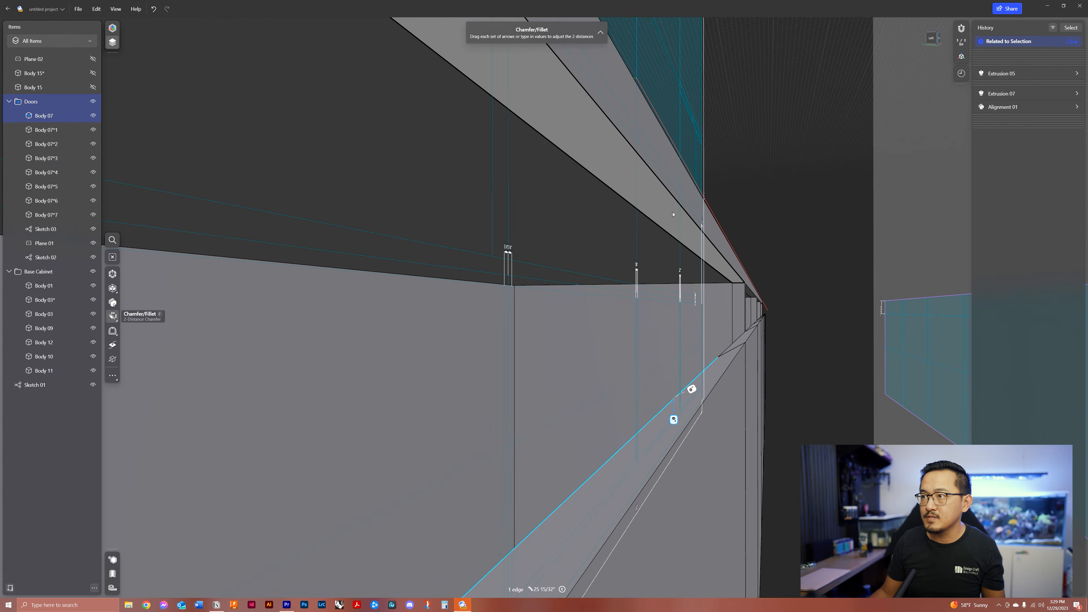
left_click(861, 249)
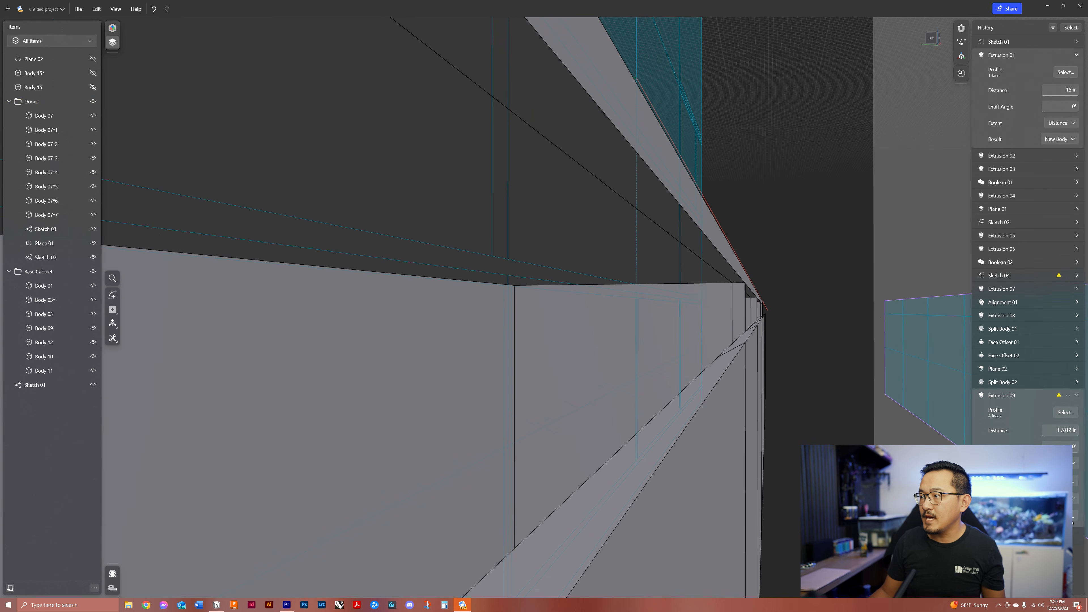
left_click(1065, 480)
left_click(701, 380)
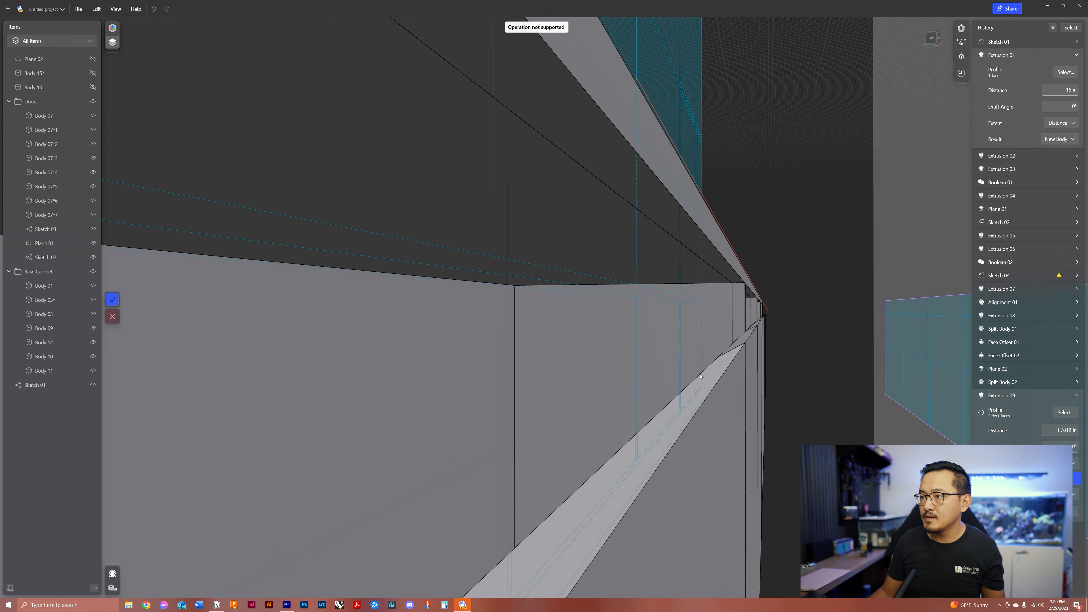
left_click(700, 376)
left_click(112, 300)
Step: Show both countertop bodies and Plane 02 again, and move them into the Base Cabinet folder
scroll(759, 264, "down", 8)
scroll(759, 265, "up", 4)
right_click_drag(758, 265, 792, 275)
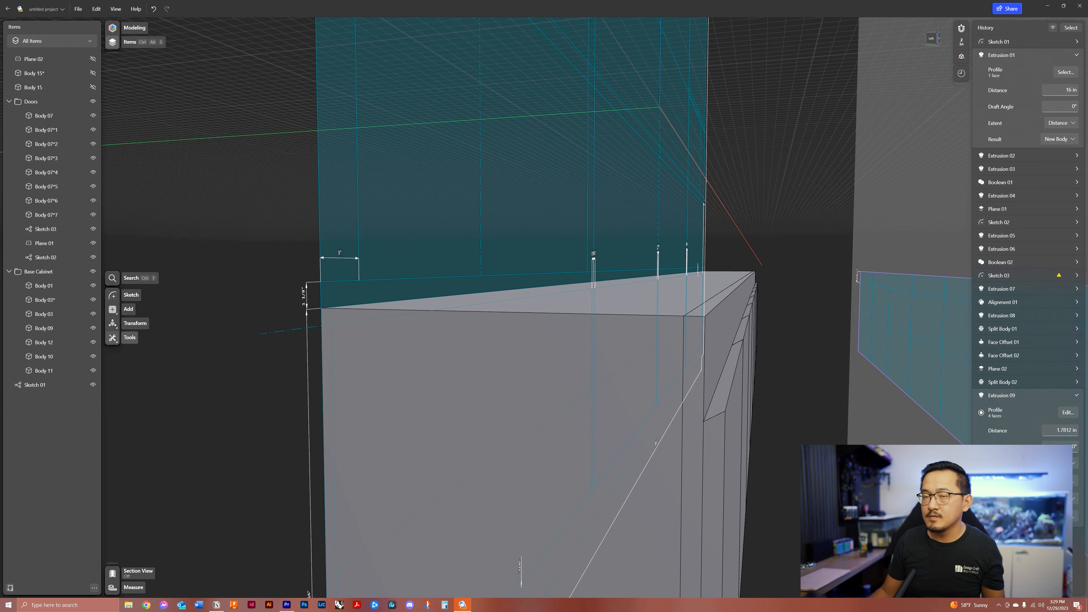
left_click(93, 87)
left_click(93, 72)
left_click(92, 59)
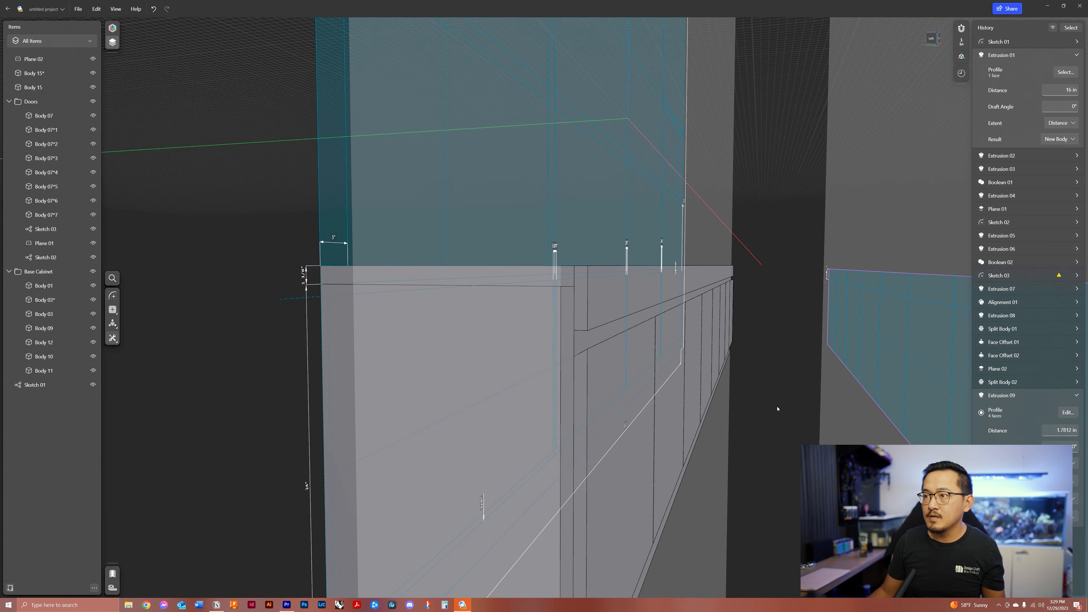
right_click_drag(779, 397, 620, 480)
scroll(564, 393, "down", 3)
scroll(637, 379, "up", 4)
scroll(619, 349, "down", 5)
scroll(628, 384, "up", 3)
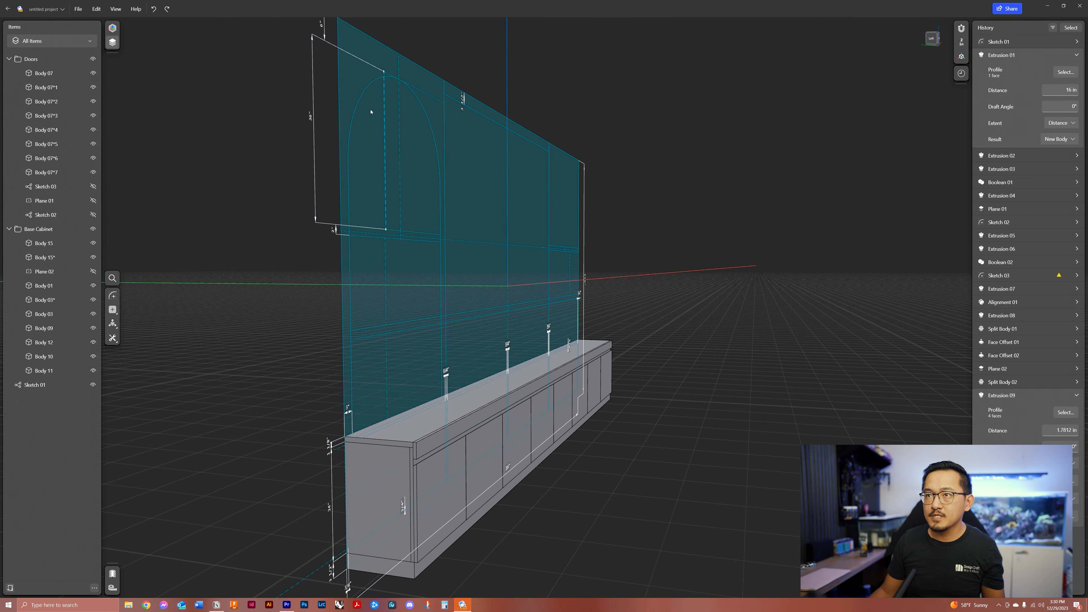
Step: Extrude the narrow upper cabinet frame profile of Sketch 01 forward 13 5/8 in as a new body above the countertop
scroll(439, 326, "up", 7)
left_click(459, 287)
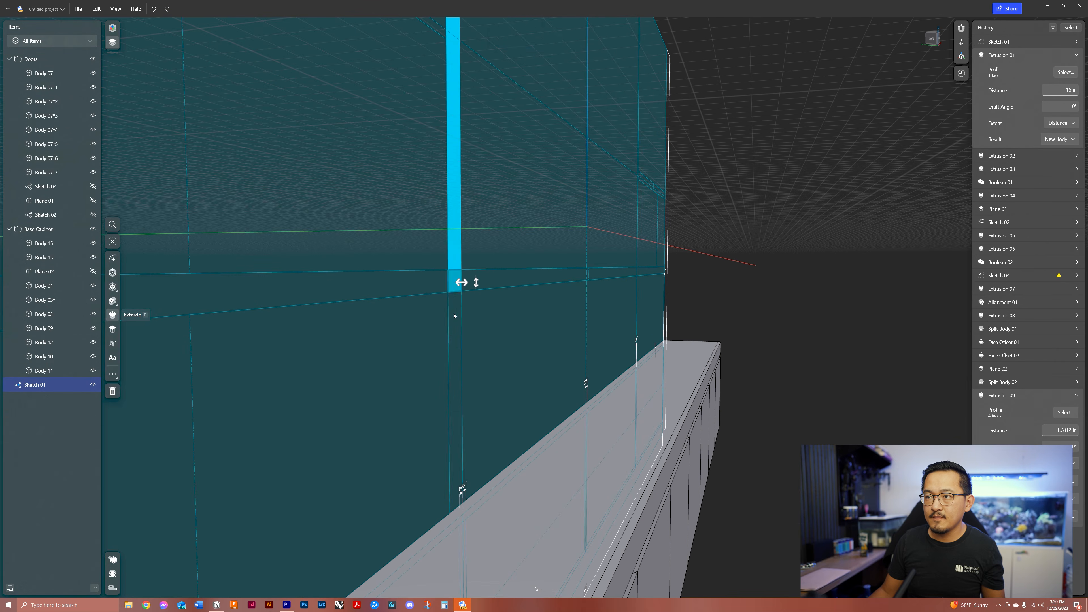
left_click(461, 335)
left_click_drag(460, 326, 600, 362)
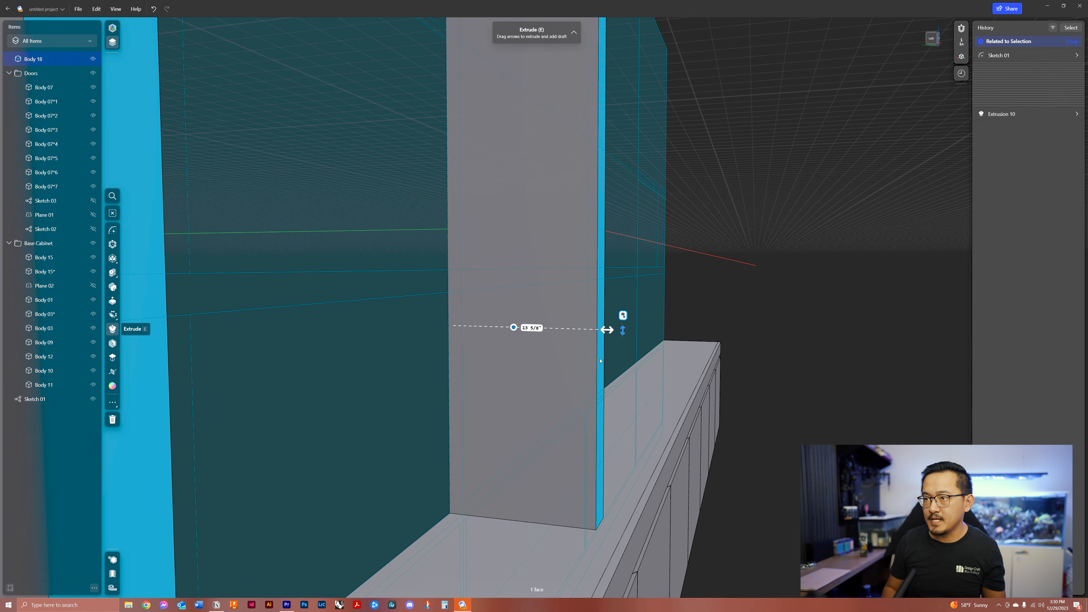
key("Escape")
scroll(658, 329, "down", 4)
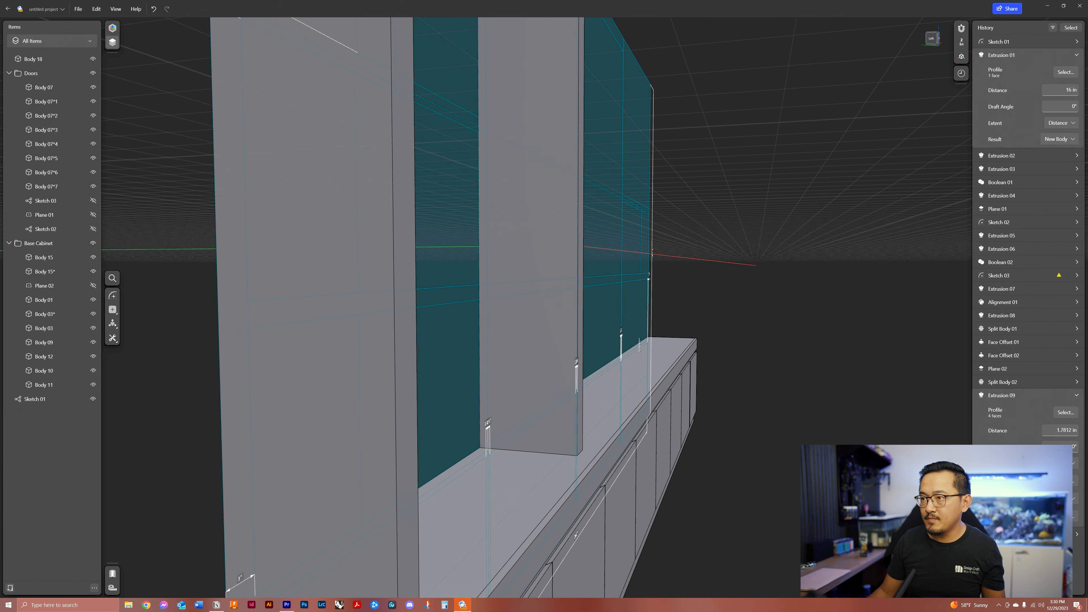
left_click(1076, 396)
Step: Examine how the new upper cabinet frame sits on the countertop relative to its front edge
scroll(687, 204, "down", 4)
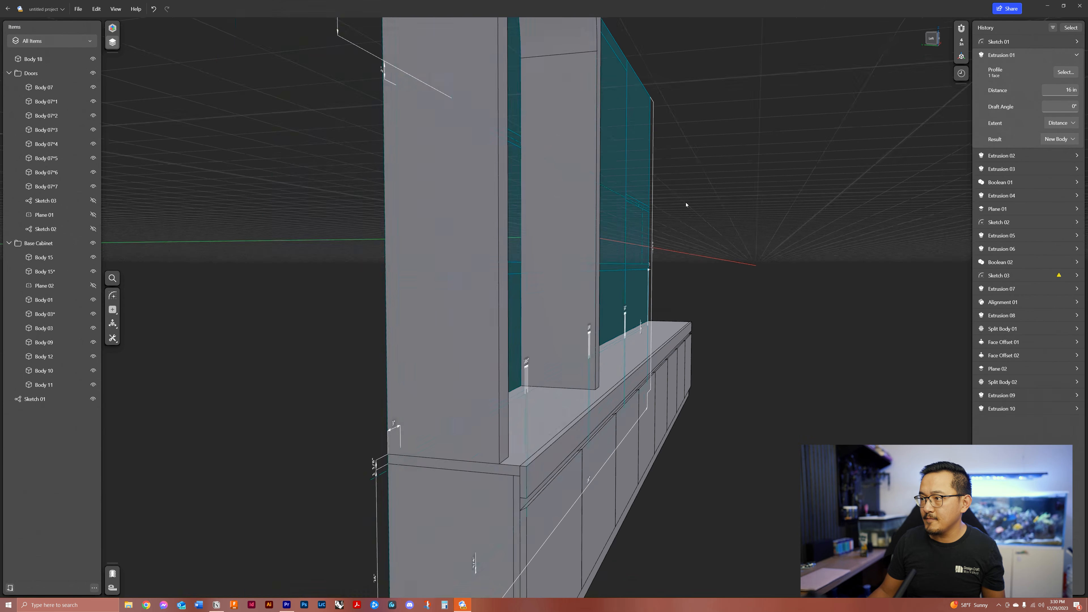
middle_click_drag(687, 204, 681, 111)
scroll(677, 214, "up", 4)
middle_click_drag(568, 300, 566, 320)
scroll(564, 279, "up", 1)
scroll(564, 280, "up", 1)
right_click_drag(564, 279, 646, 421)
scroll(646, 421, "up", 5)
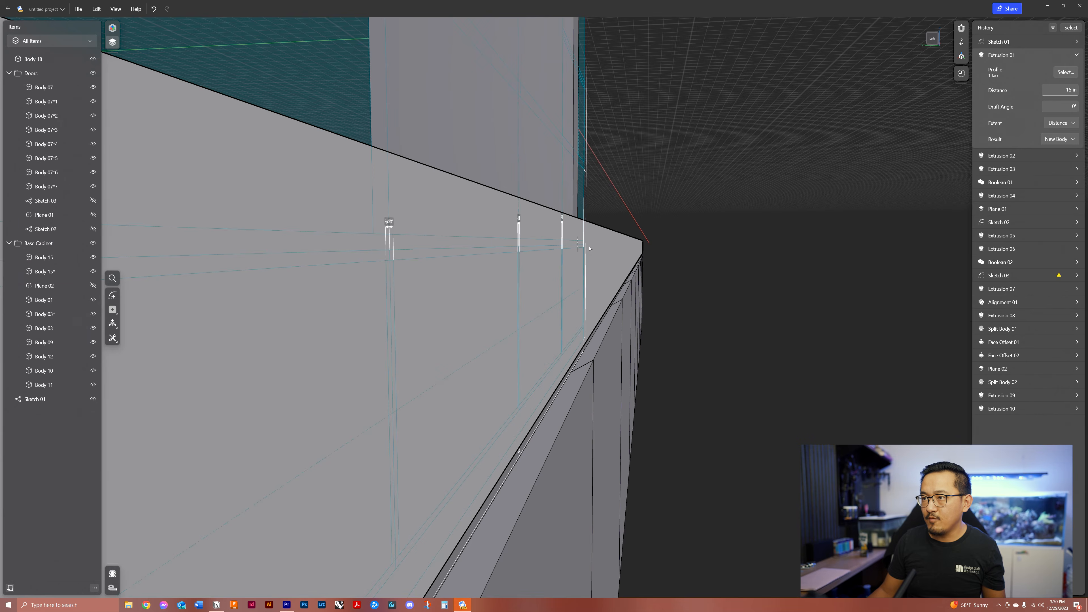
scroll(574, 296, "down", 4)
scroll(605, 156, "down", 3)
middle_click_drag(605, 155, 579, 268)
scroll(540, 443, "up", 3)
scroll(525, 472, "up", 2)
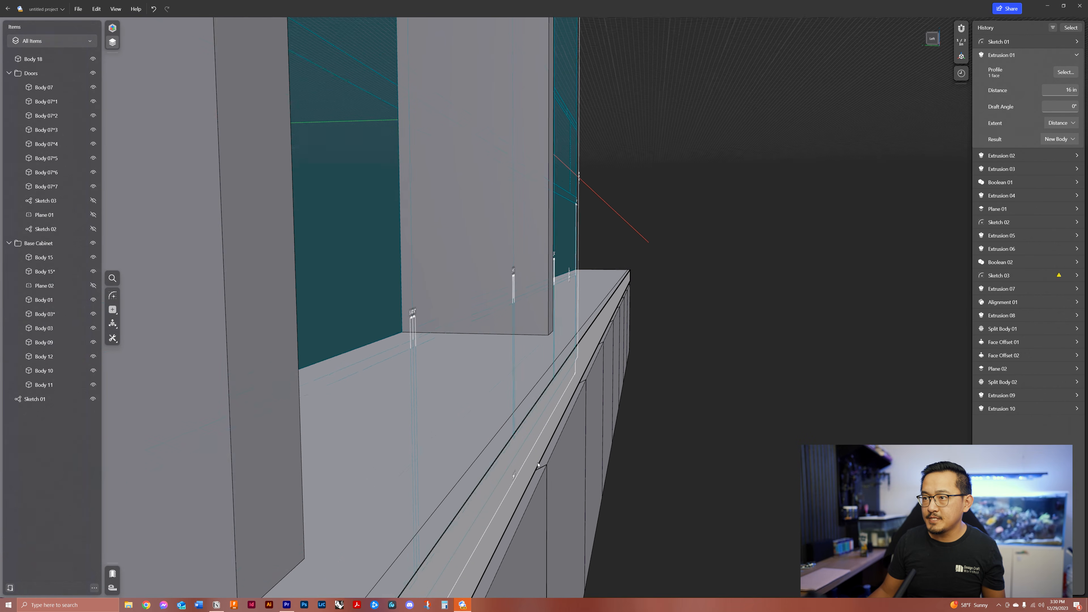
Step: Inspect the front face of the countertop's edge strip and the front face of the upper cabinet frame
left_click(523, 463)
right_click_drag(558, 478, 638, 394)
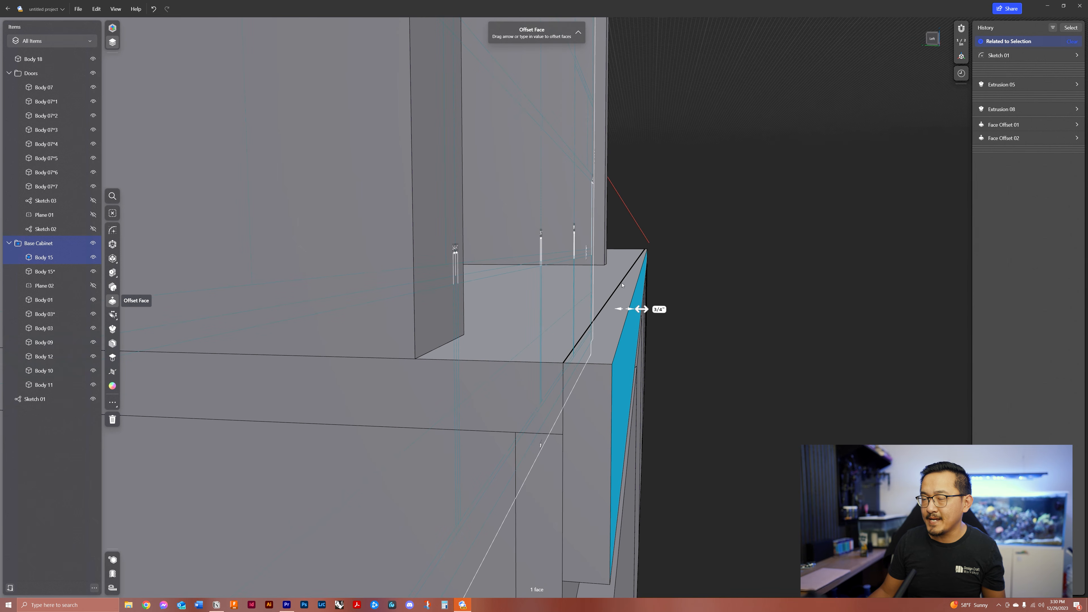
left_click(709, 278)
right_click_drag(729, 235, 704, 332)
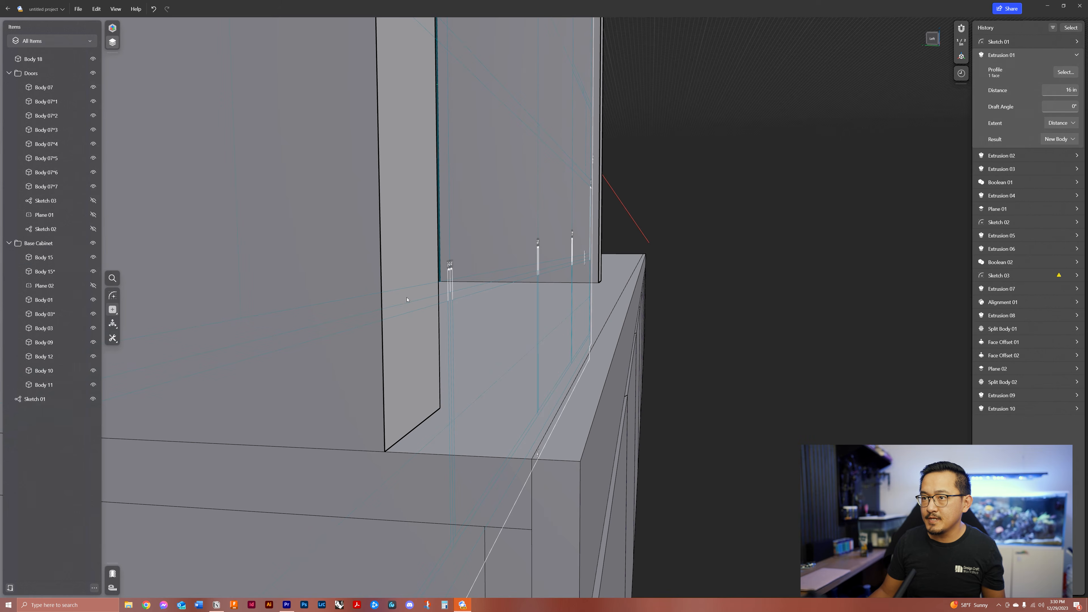
left_click(422, 385)
left_click(848, 304)
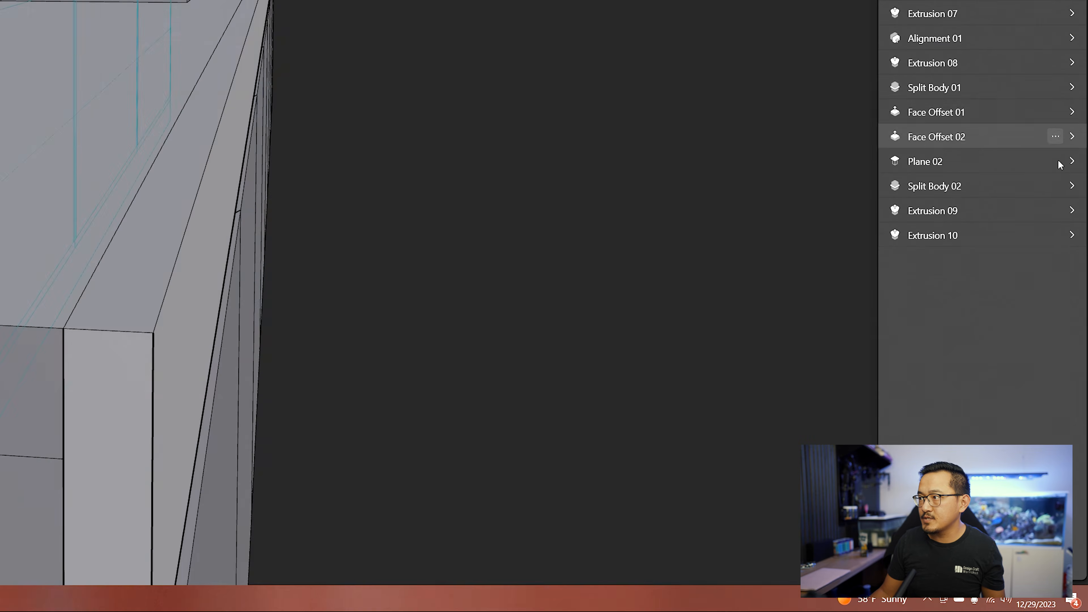
Step: Change Extrusion 10's extent to To Point, with the front face of the countertop's edge strip as the end object
left_click(1072, 236)
left_click(1027, 361)
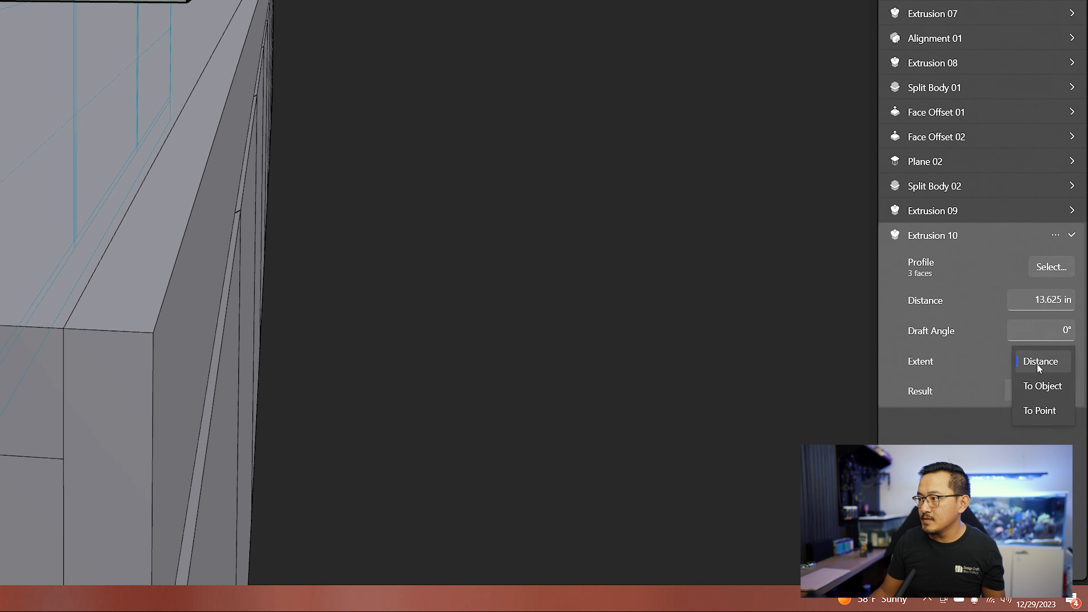
left_click(221, 193)
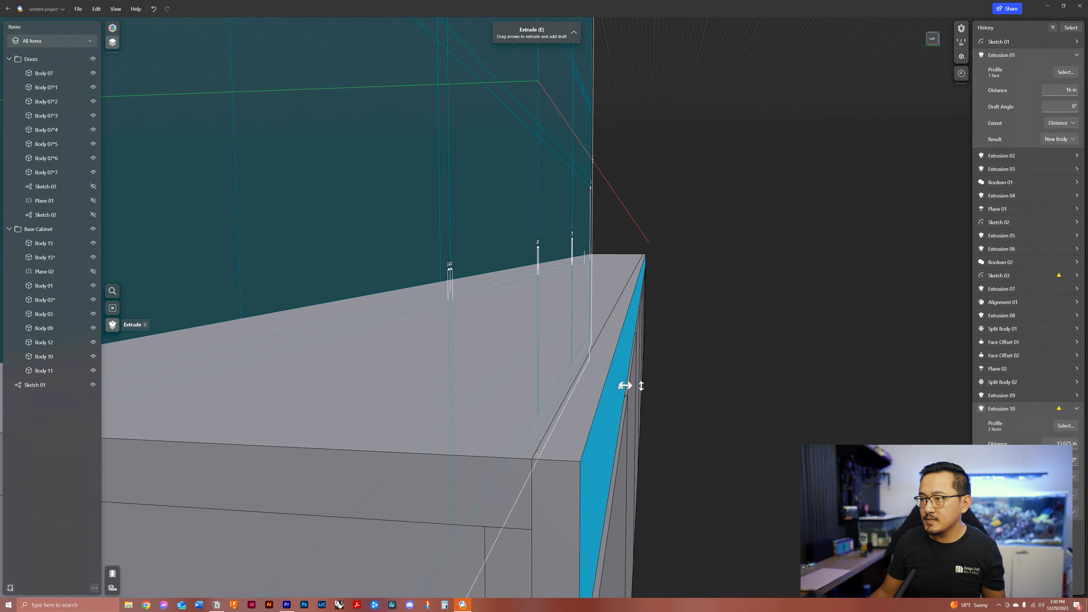
left_click(302, 195)
left_click(661, 389)
left_click(1067, 492)
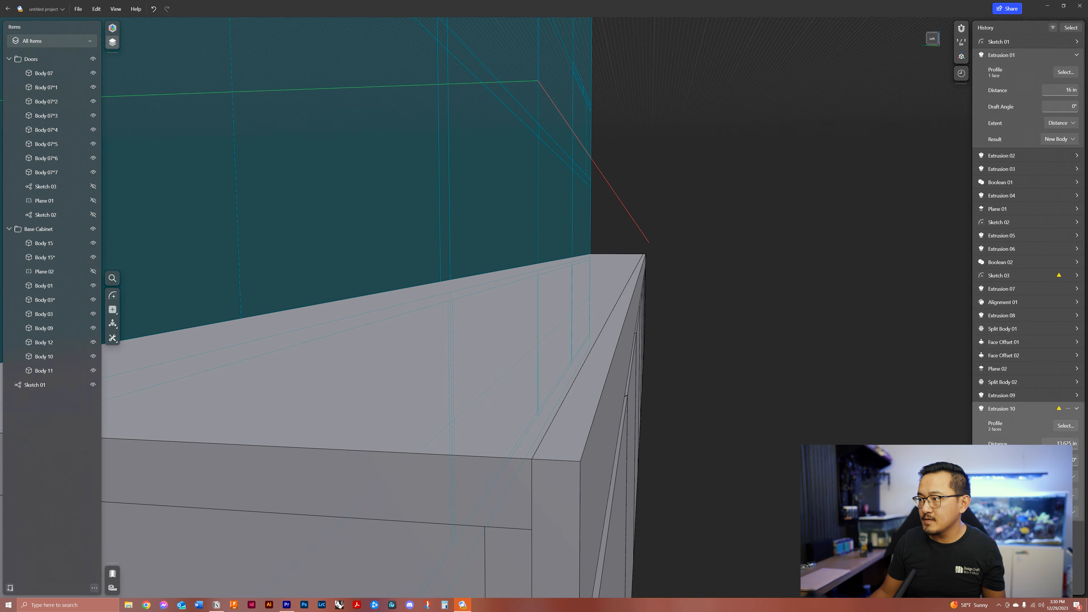
left_click(598, 416)
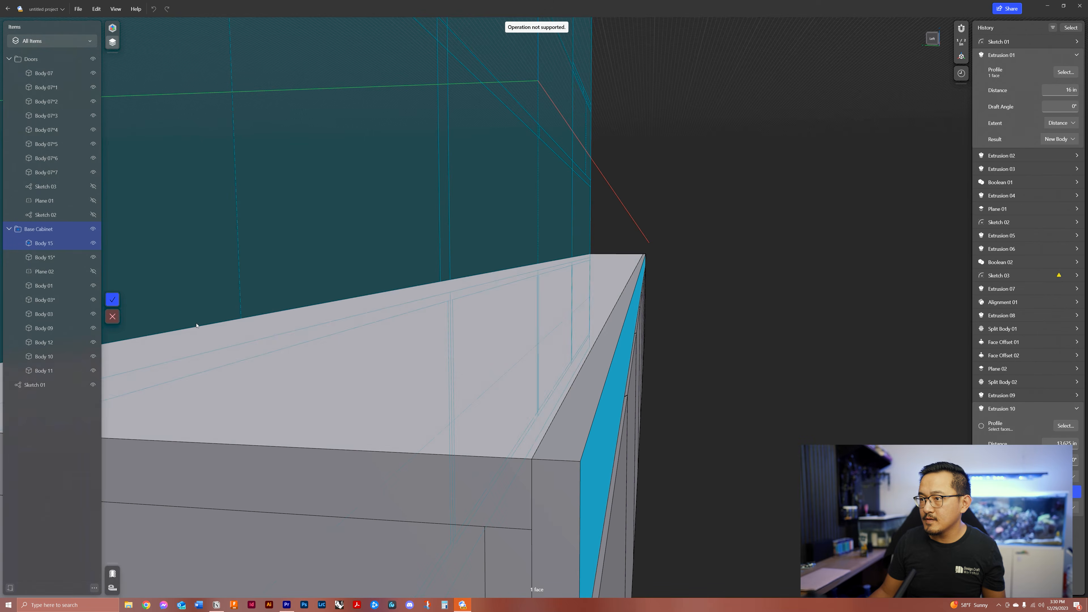
key("Return")
Step: Create a construction plane offset -1 1/2 in from the front face of the upper cabinet frame
scroll(494, 378, "down", 10)
scroll(494, 378, "up", 5)
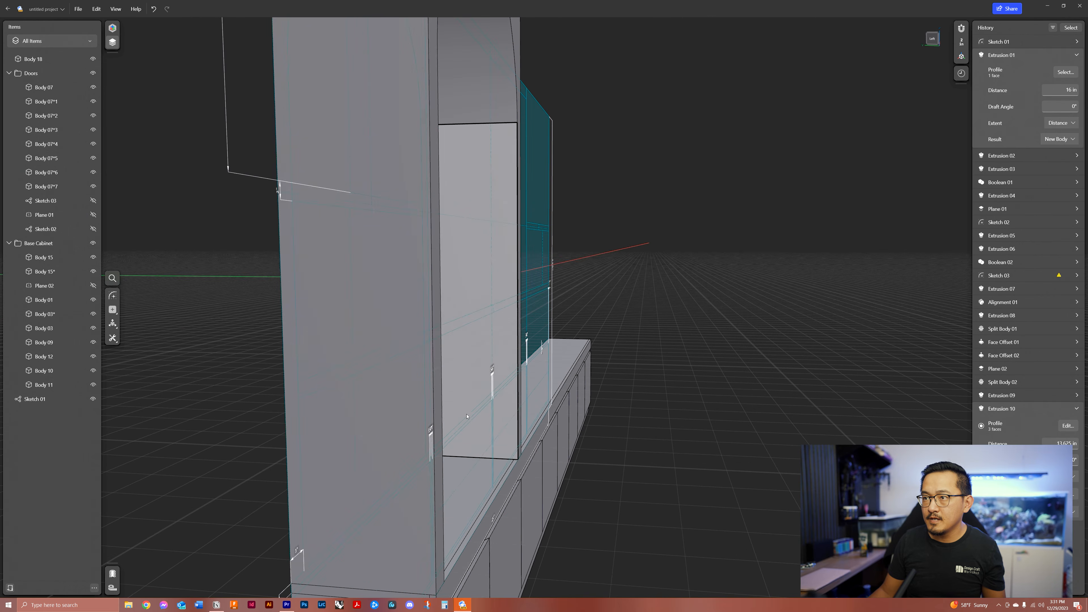
scroll(267, 292, "up", 1)
left_click(112, 309)
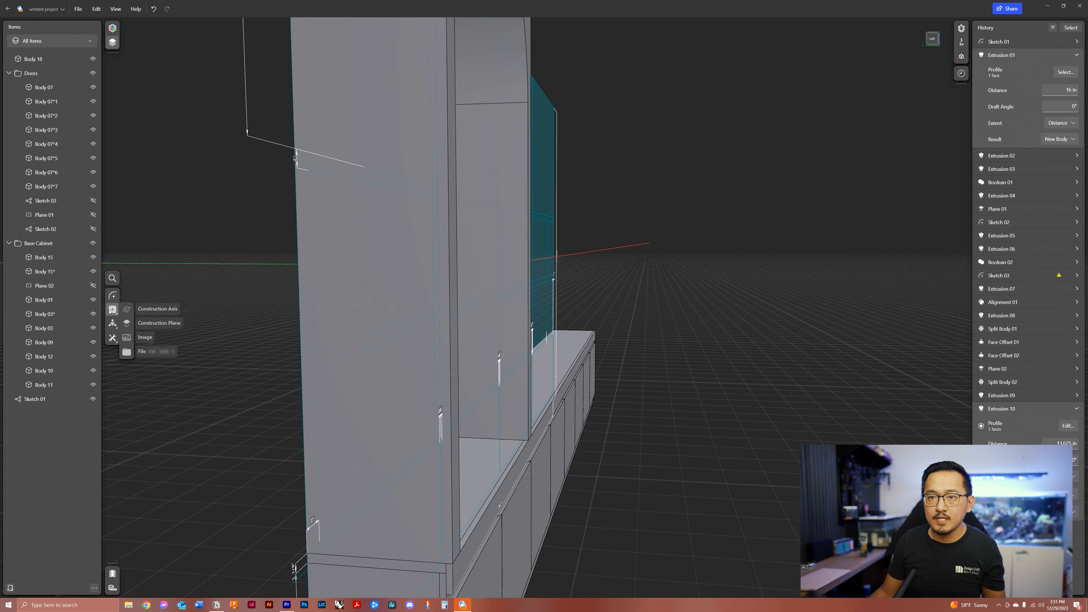
left_click(159, 324)
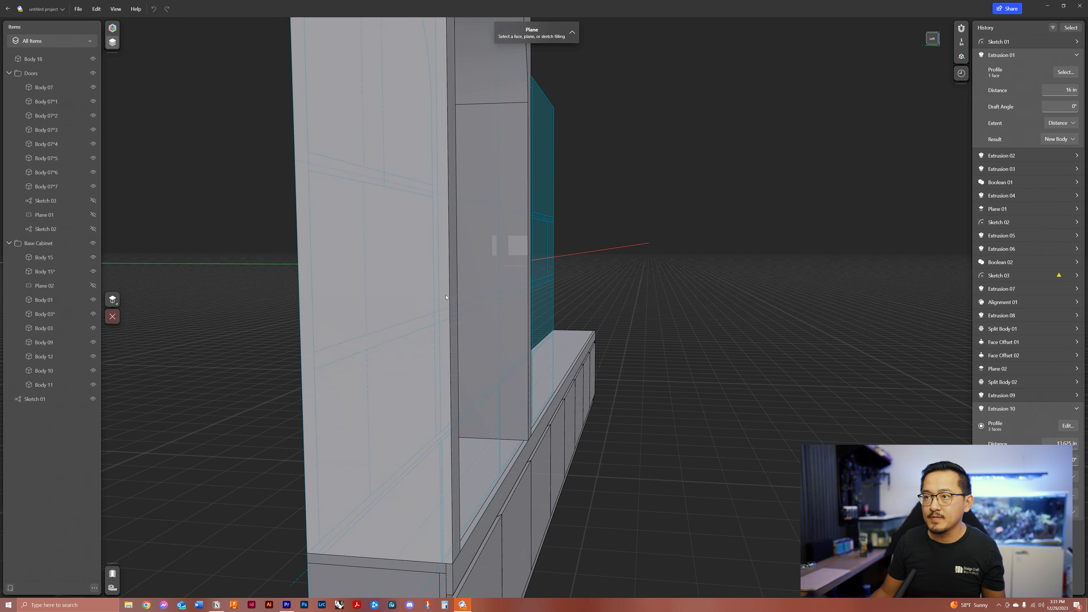
left_click(456, 300)
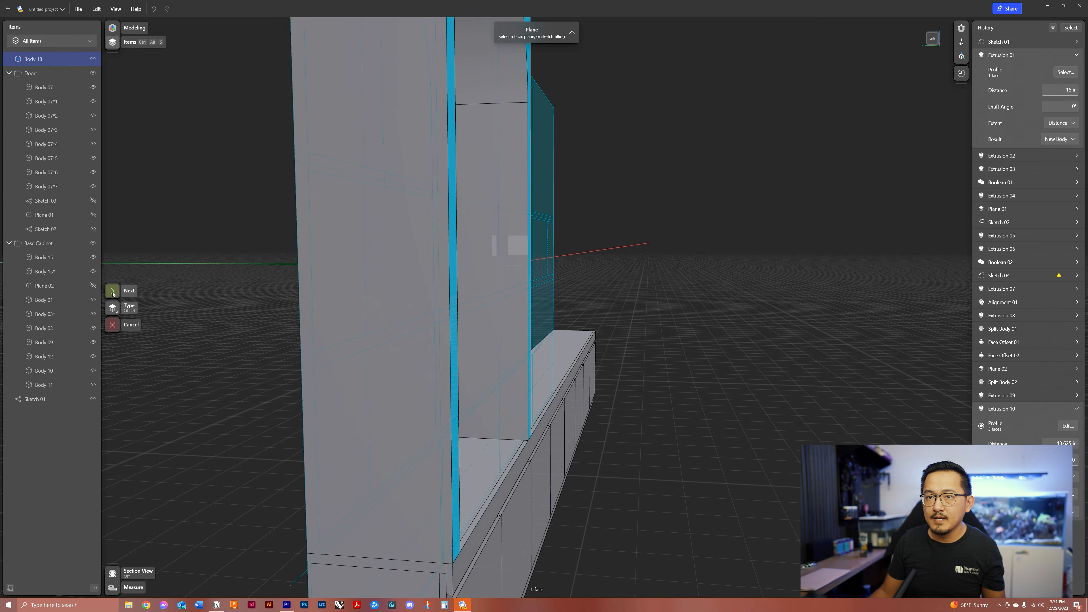
scroll(215, 316, "down", 5)
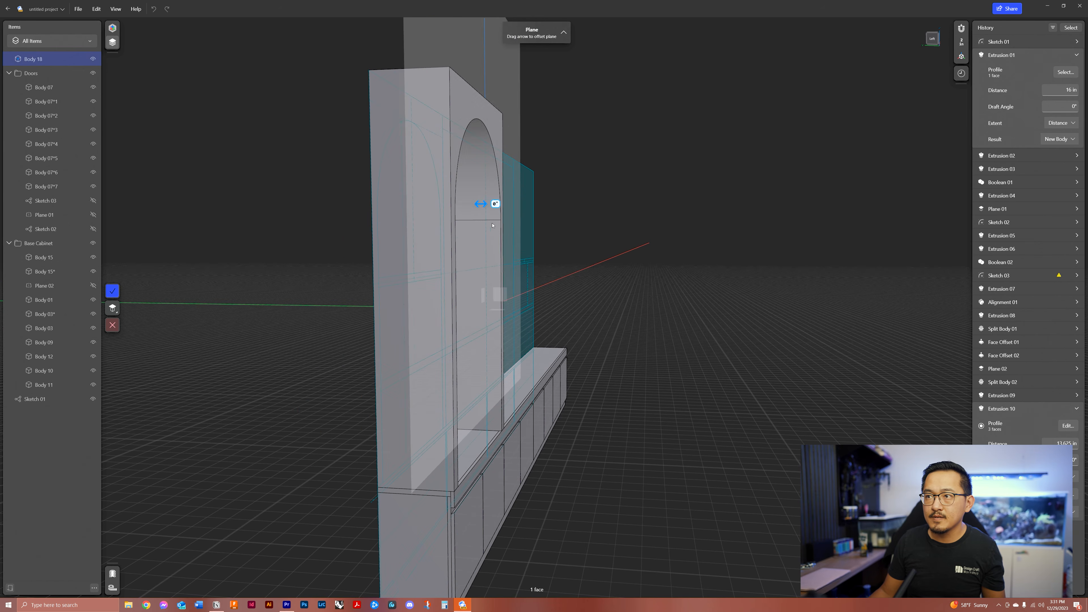
left_click_drag(481, 207, 470, 207)
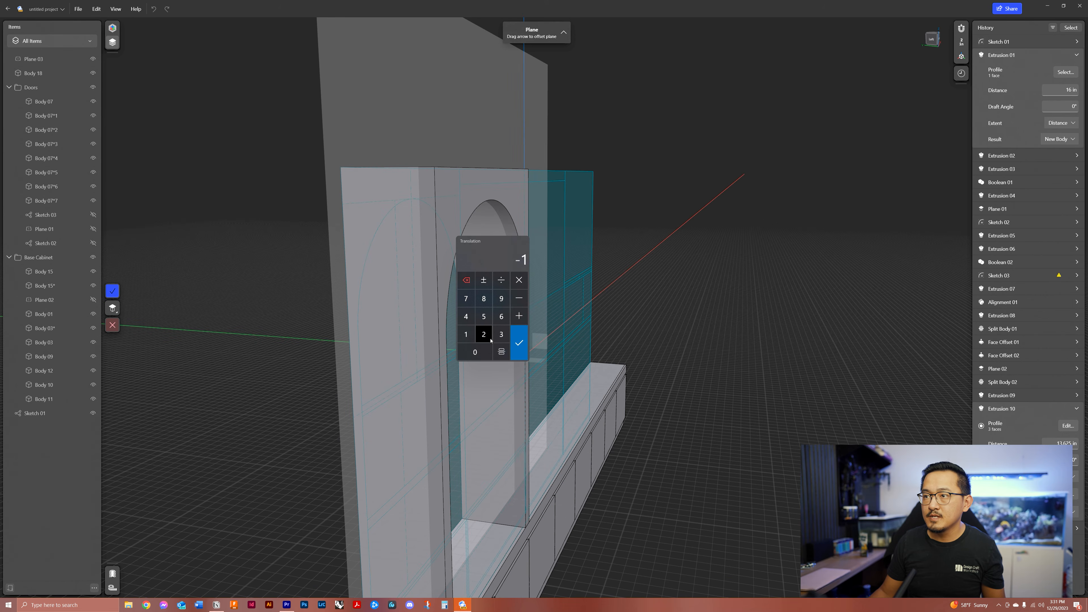
left_click(502, 352)
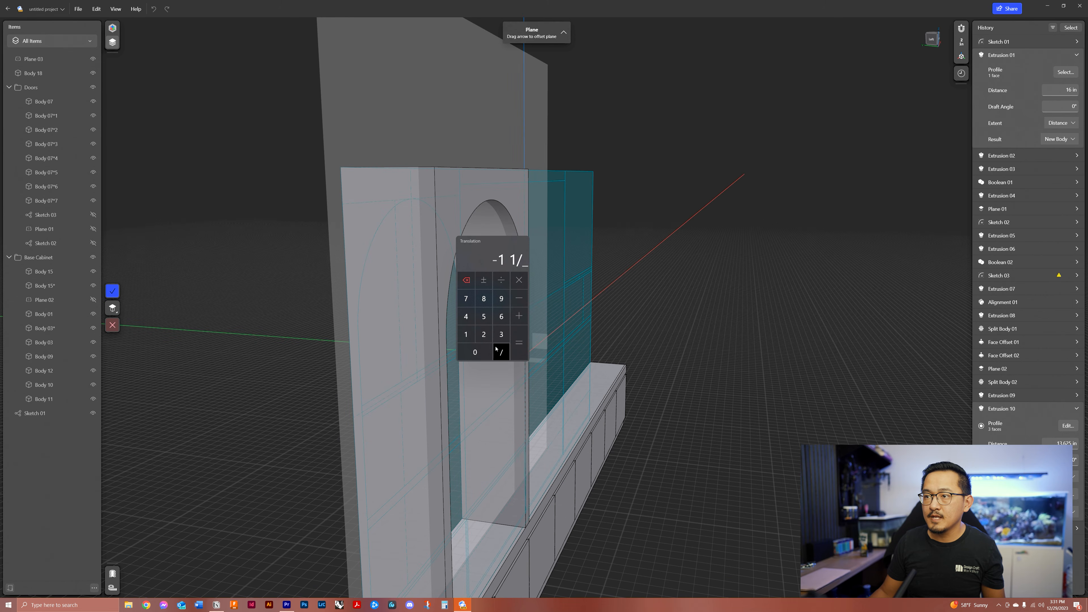
left_click(471, 335)
left_click(520, 343)
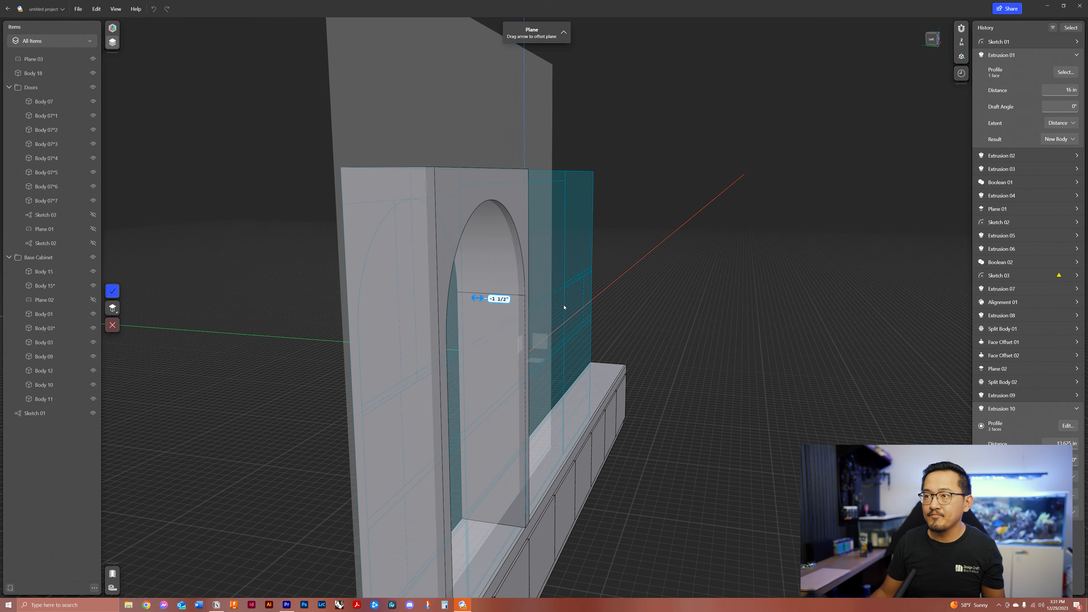
left_click(112, 291)
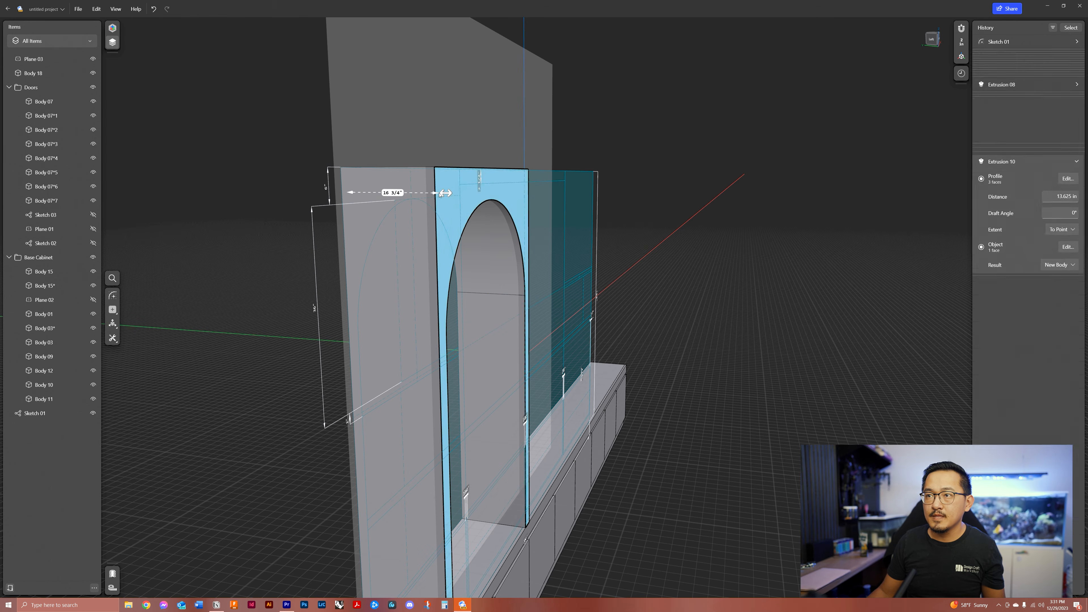
Step: Split the upper cabinet frame body with the offset construction plane
left_click(453, 374)
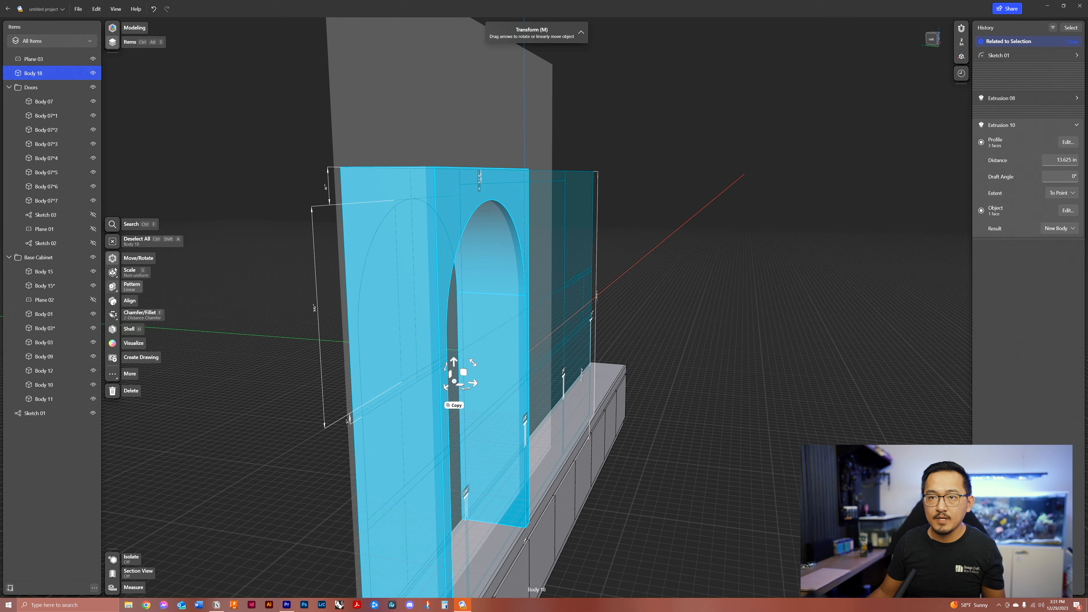
left_click(114, 373)
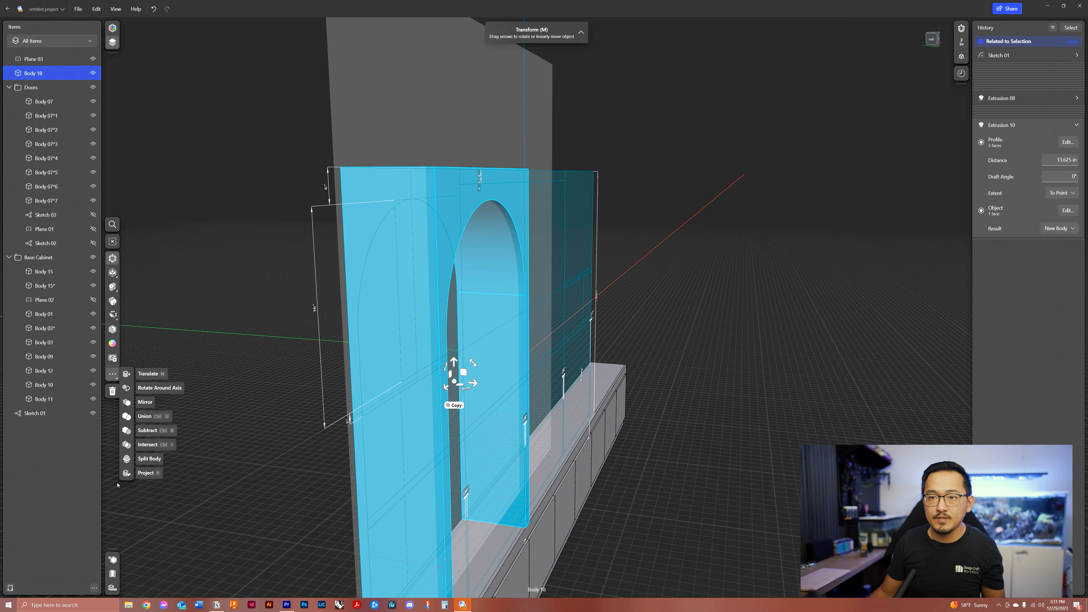
left_click(126, 460)
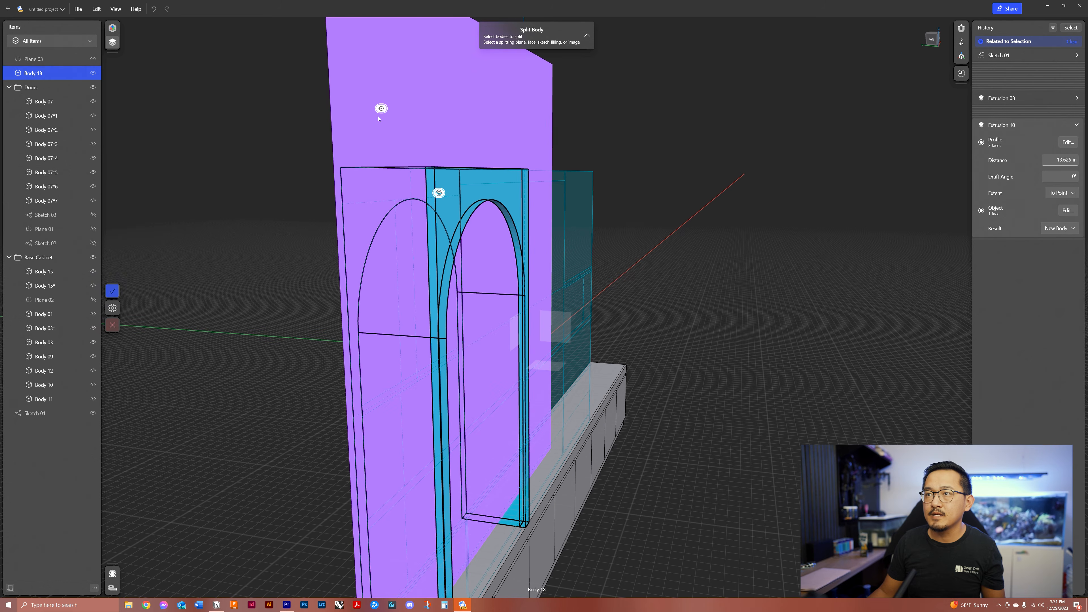
left_click(379, 119)
left_click(714, 324)
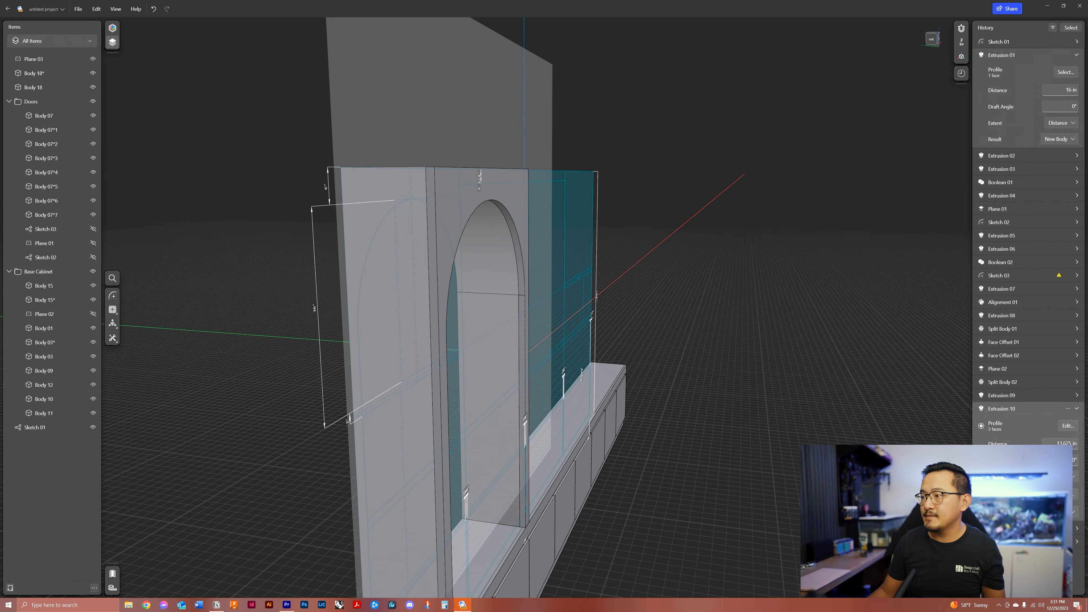
Step: Hide the front slice split from the upper cabinet frame (Body 18) and the splitting plane (Plane 03)
left_click(1077, 409)
right_click_drag(544, 176, 488, 270)
double_click(489, 278)
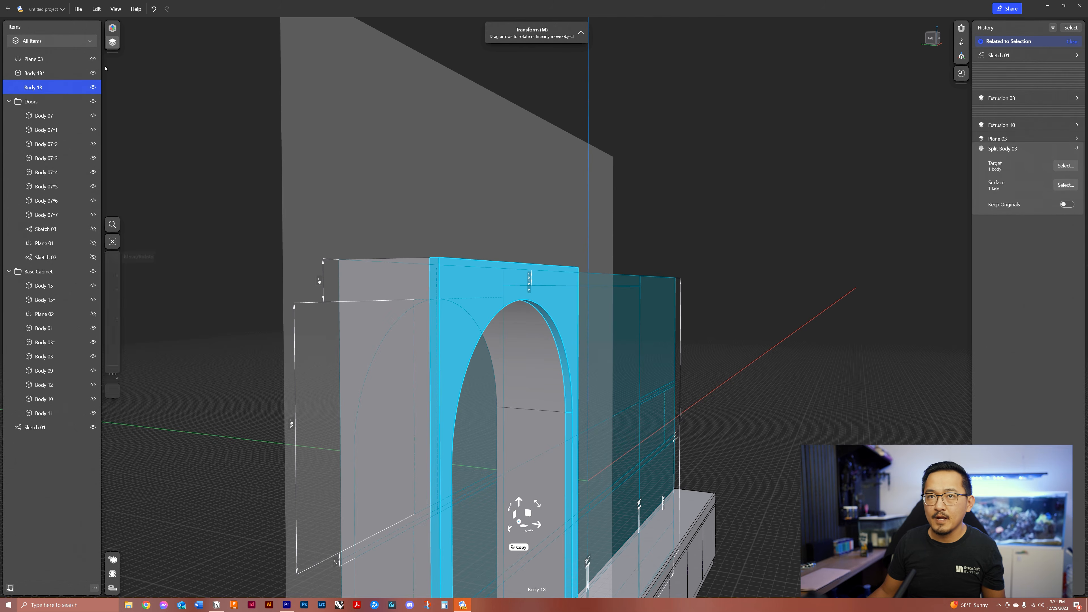
left_click(93, 87)
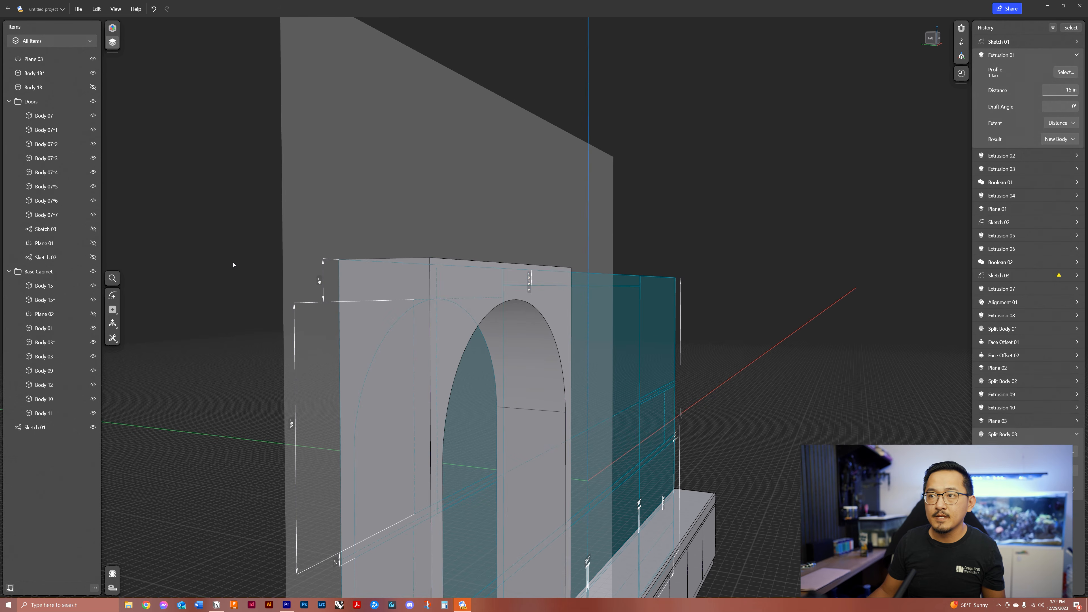
right_click_drag(240, 267, 463, 257)
scroll(466, 256, "down", 4)
scroll(465, 256, "down", 2)
left_click(93, 59)
Step: Set the overall width dimension of Sketch 01 to 250 in to test how the built-in adapts
scroll(450, 454, "up", 6)
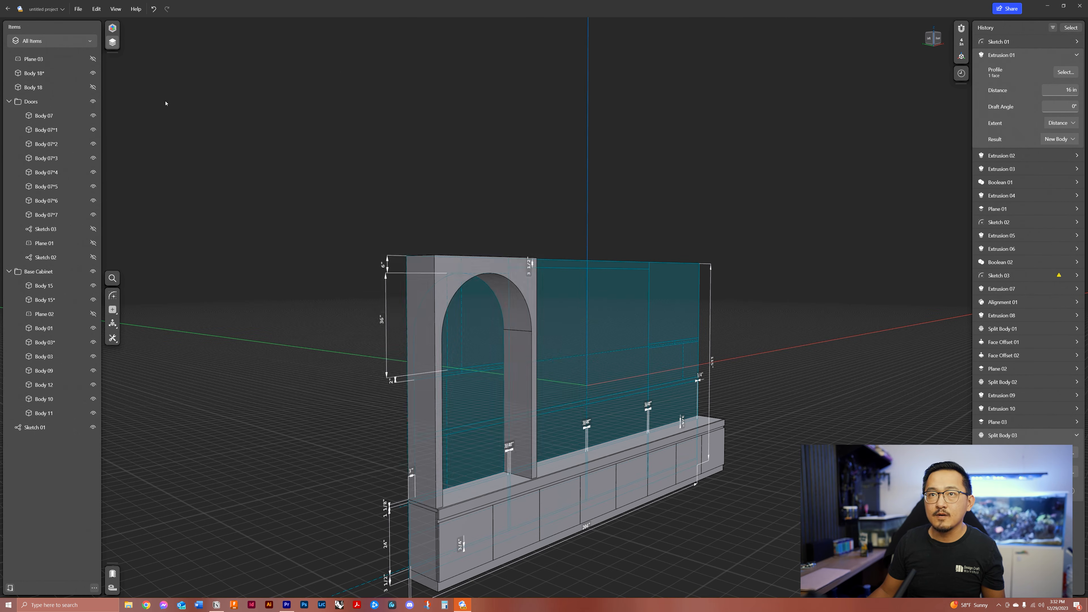
right_click_drag(448, 456, 419, 462)
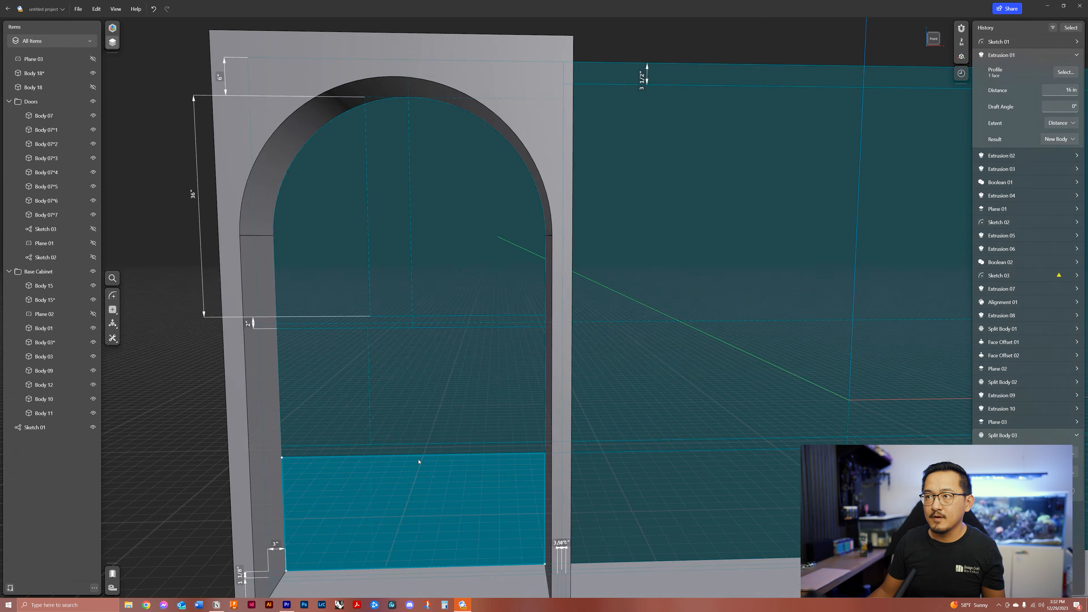
scroll(419, 461, "down", 8)
left_click(531, 412)
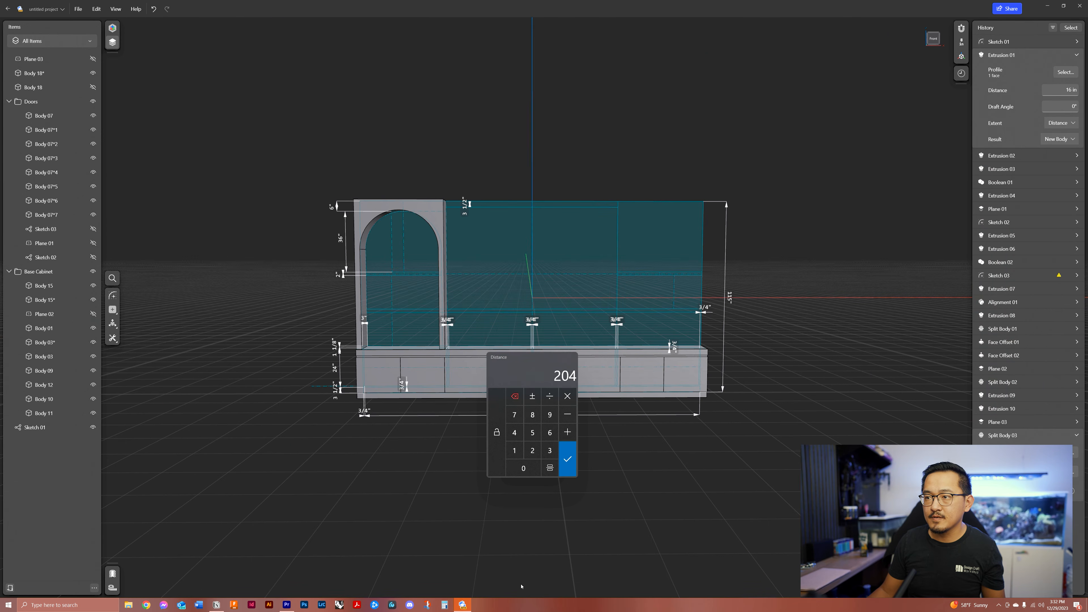
type("25")
key("Return")
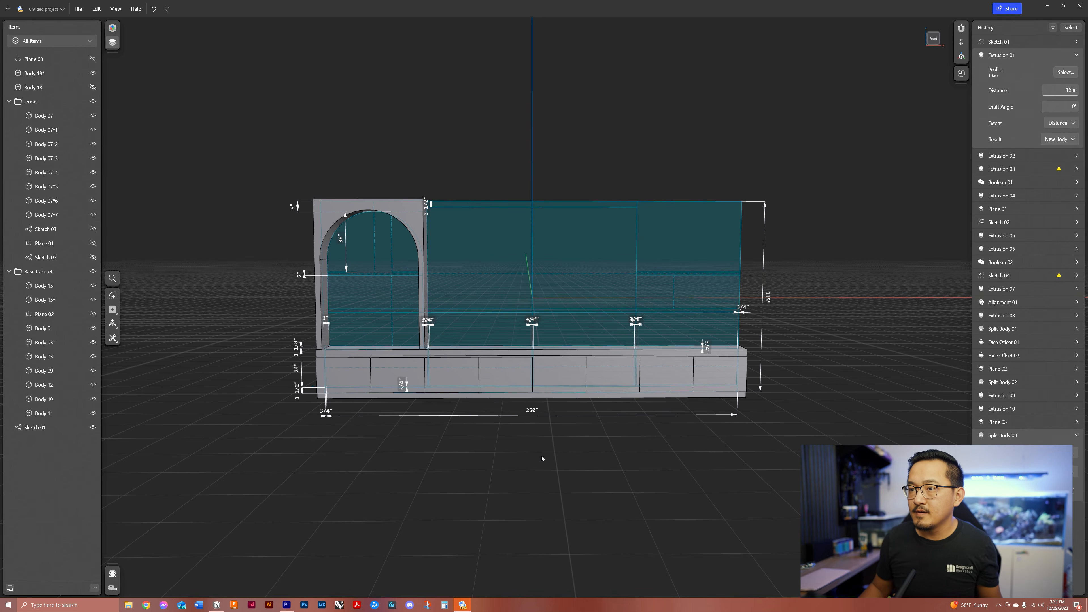
Step: Examine how the upper cabinet frame sits on the countertop relative to its front edge at the new overall width
right_click_drag(542, 456, 493, 422)
scroll(366, 379, "up", 5)
scroll(366, 378, "up", 4)
scroll(355, 367, "up", 4)
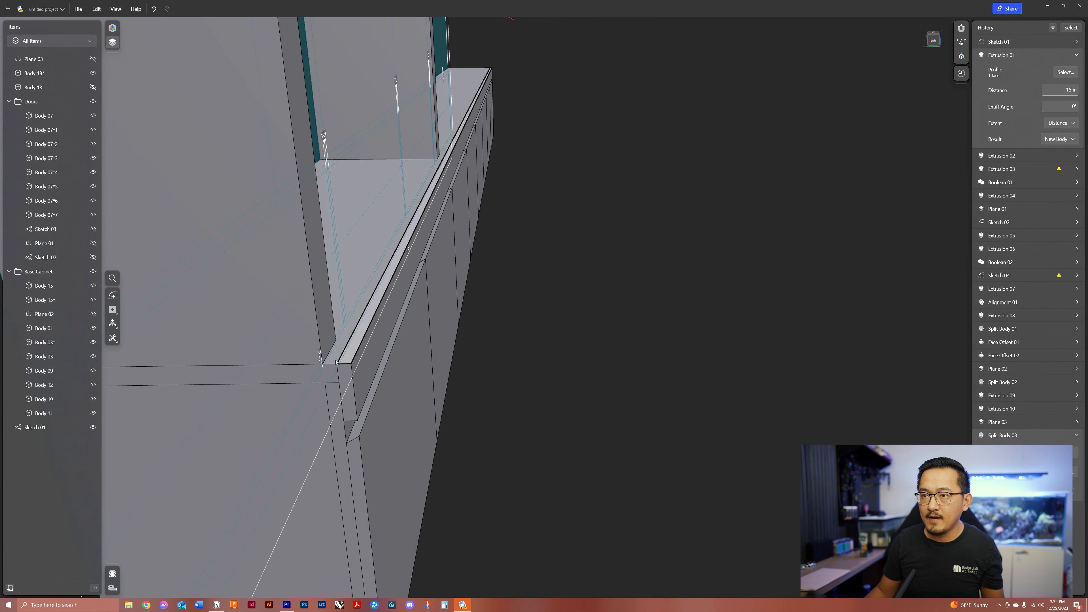
scroll(363, 372, "down", 3)
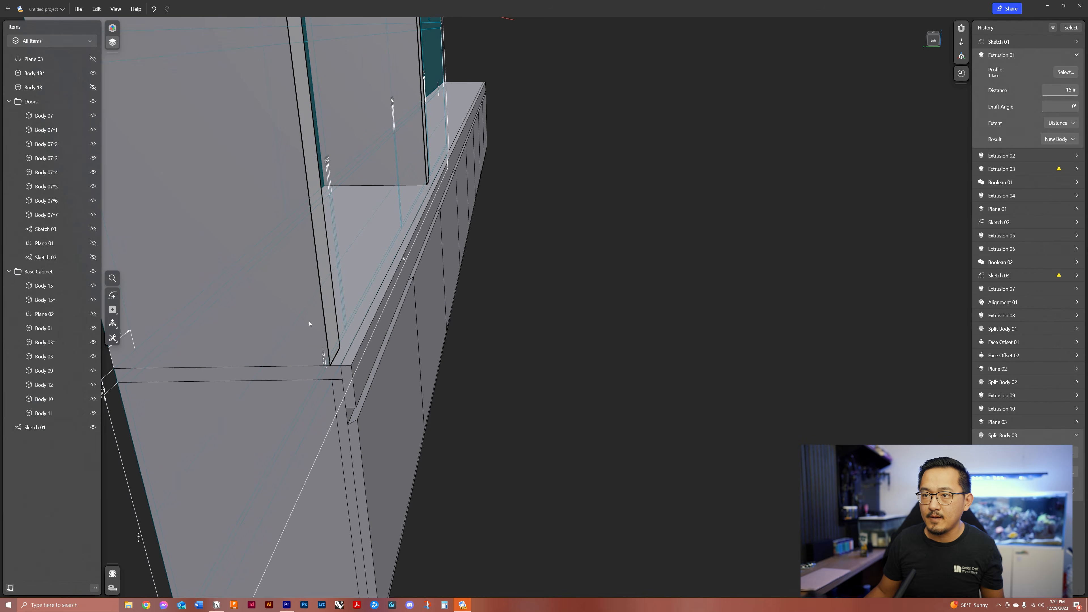
scroll(421, 392, "down", 6)
scroll(407, 284, "up", 7)
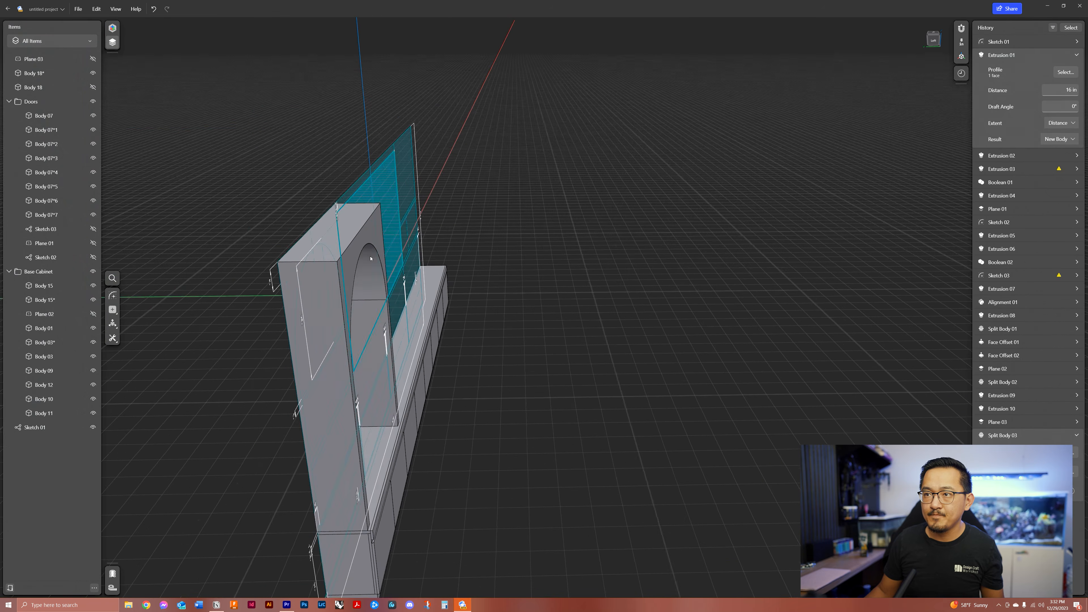
right_click_drag(411, 285, 314, 284)
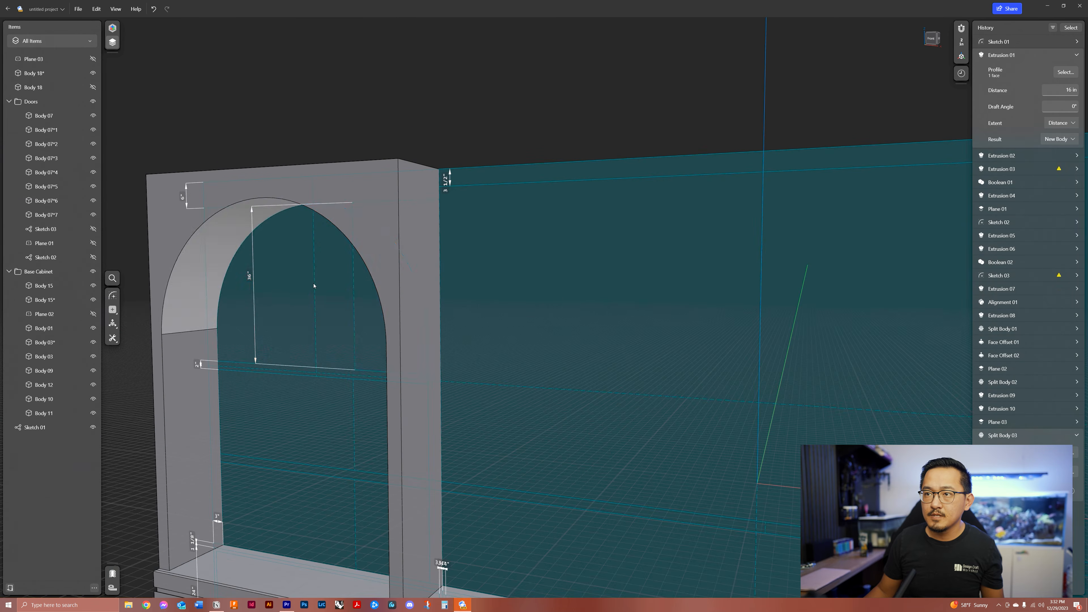
scroll(315, 283, "down", 6)
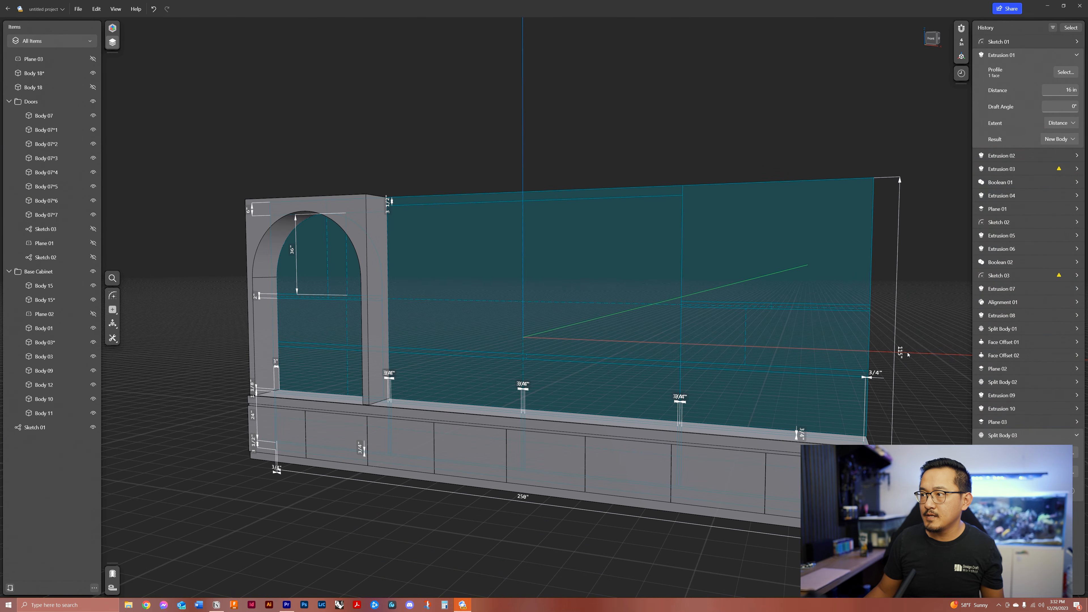
Step: Test the sketch's overall height dimension at 125 in, 150 in and a still taller value
left_click(903, 353)
type("125")
key("Return")
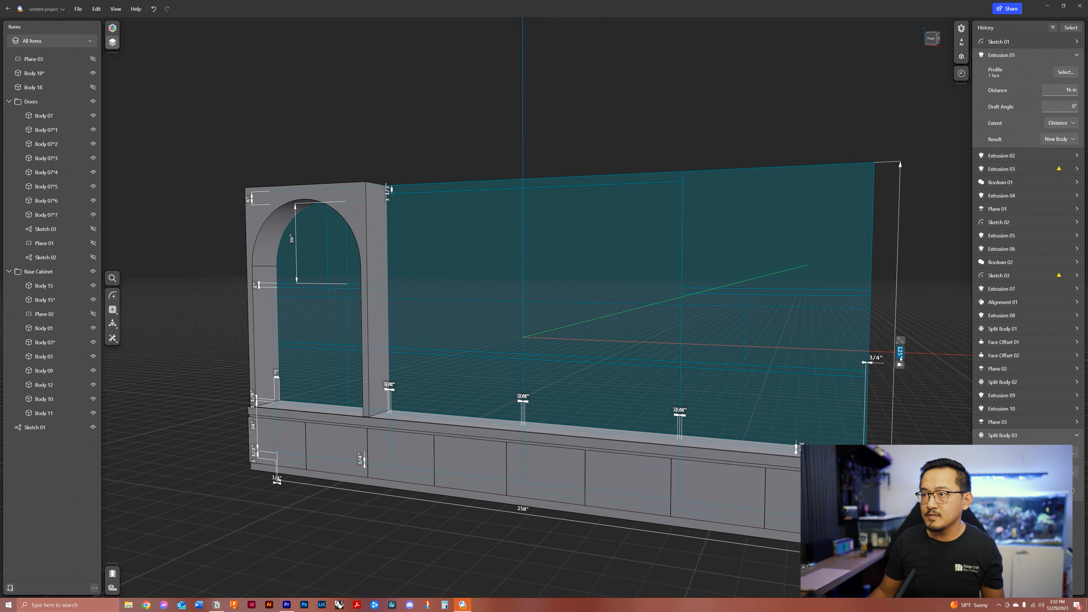
left_click(900, 357)
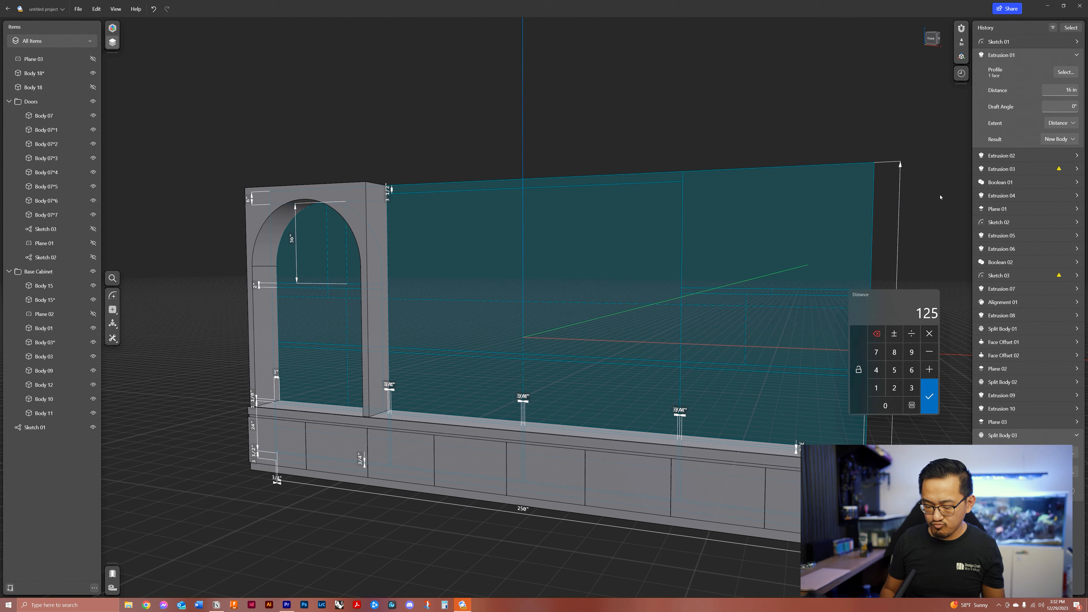
key("Return")
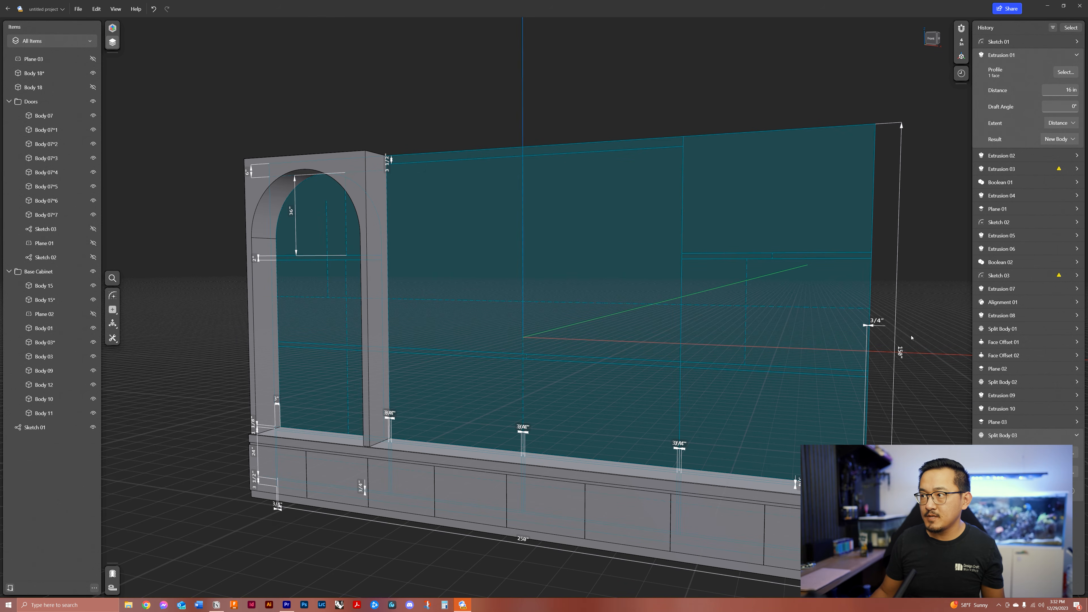
left_click(900, 353)
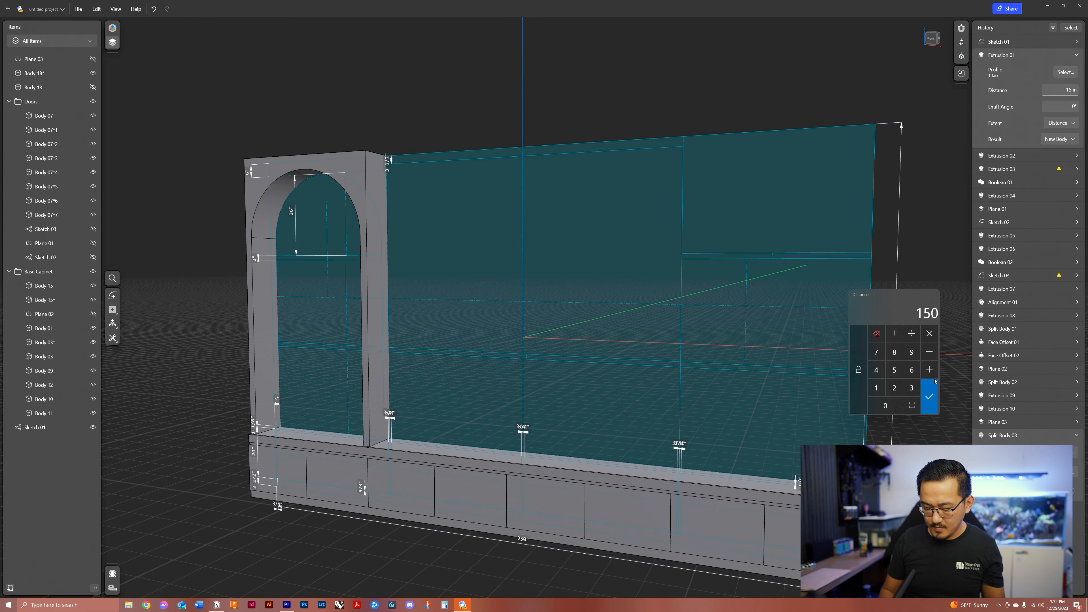
key("Return")
Step: Set the sketch's overall height to 96 in and its overall width to 204 in
scroll(608, 221, "down", 3)
left_click(811, 296)
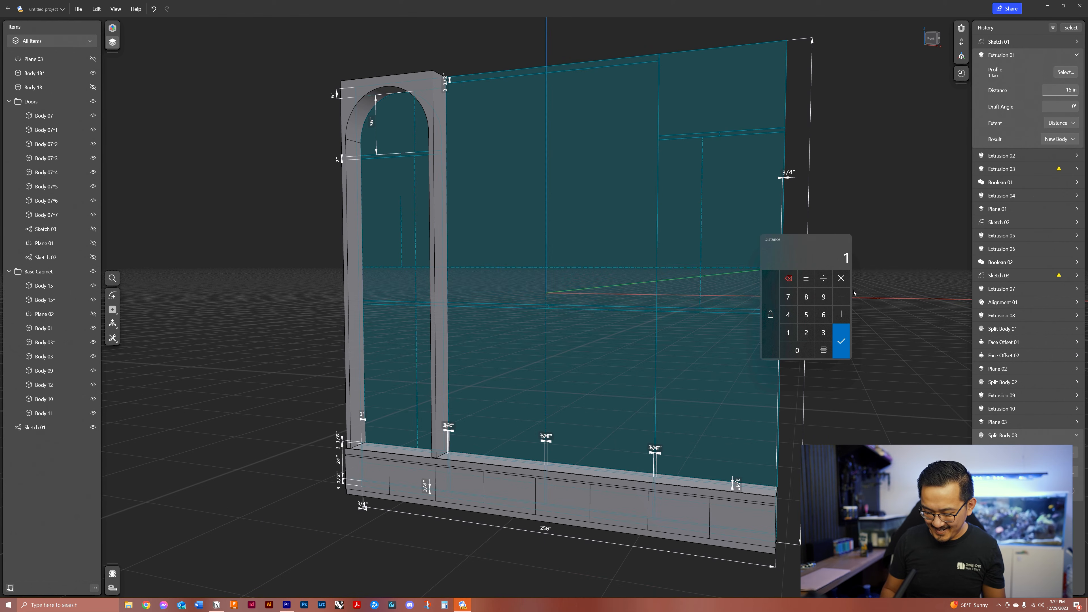
key("Return")
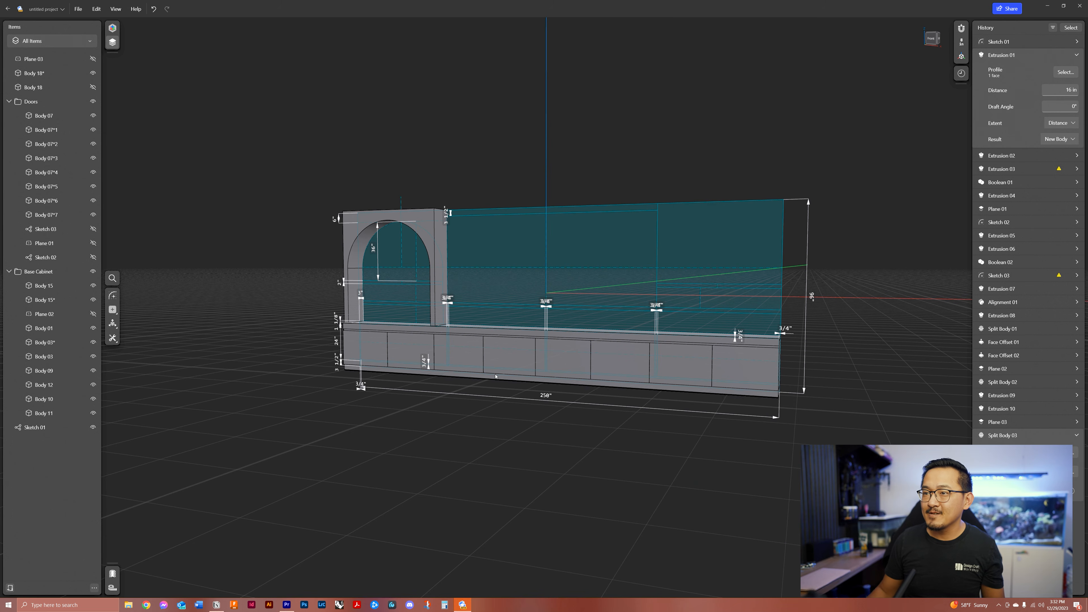
left_click(545, 397)
type("204")
key("Return")
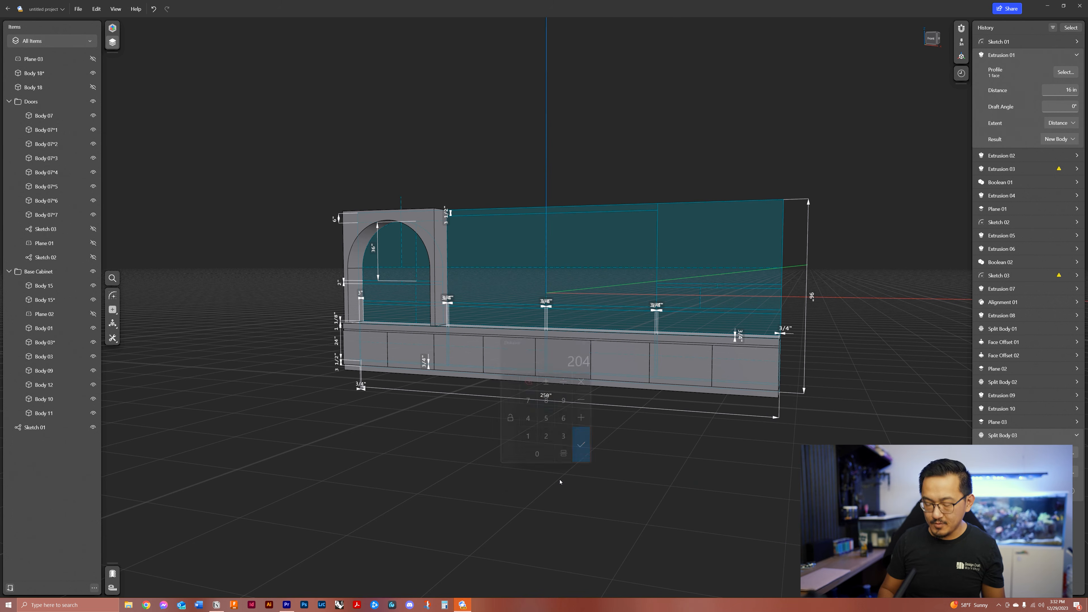
Step: Mirror the arched upper cabinet frame across the vertical origin plane to place a copy at the opposite end of the countertop
scroll(528, 359, "up", 5)
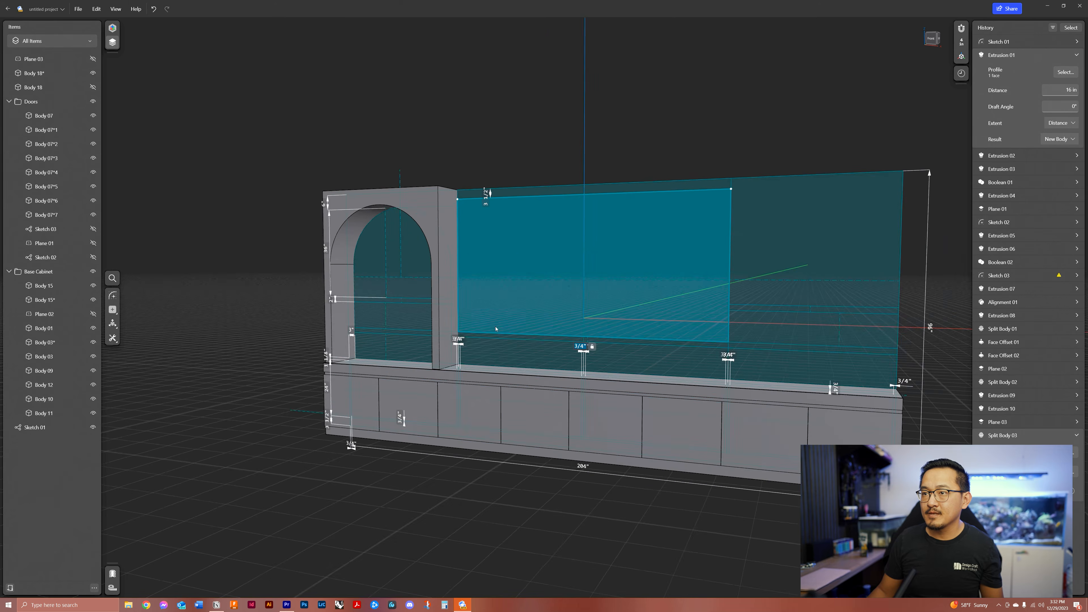
right_click_drag(528, 359, 608, 370)
scroll(490, 362, "down", 5)
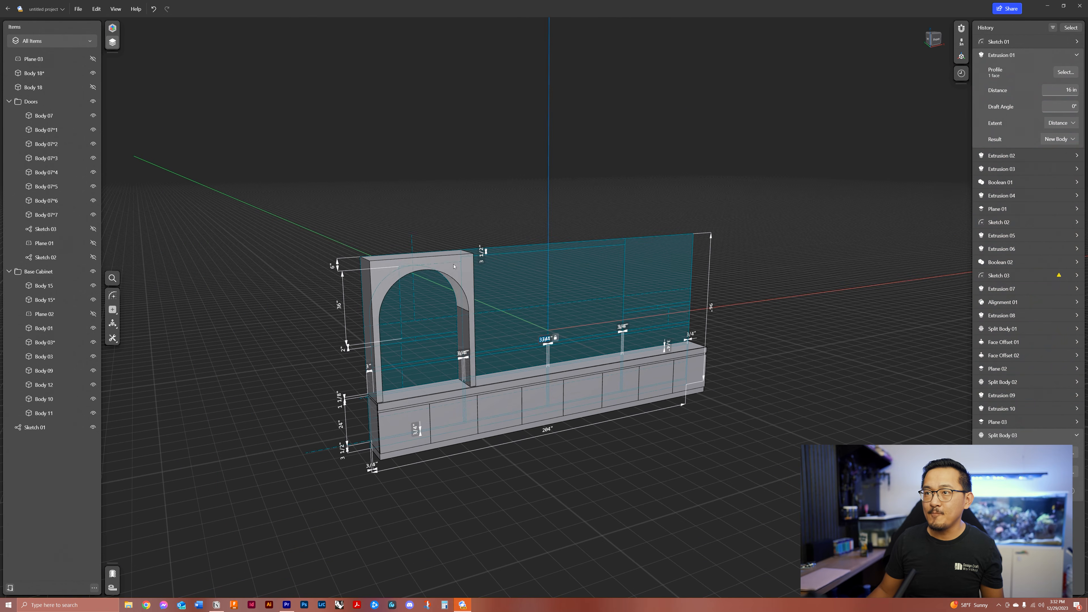
double_click(455, 272)
scroll(551, 403, "up", 4)
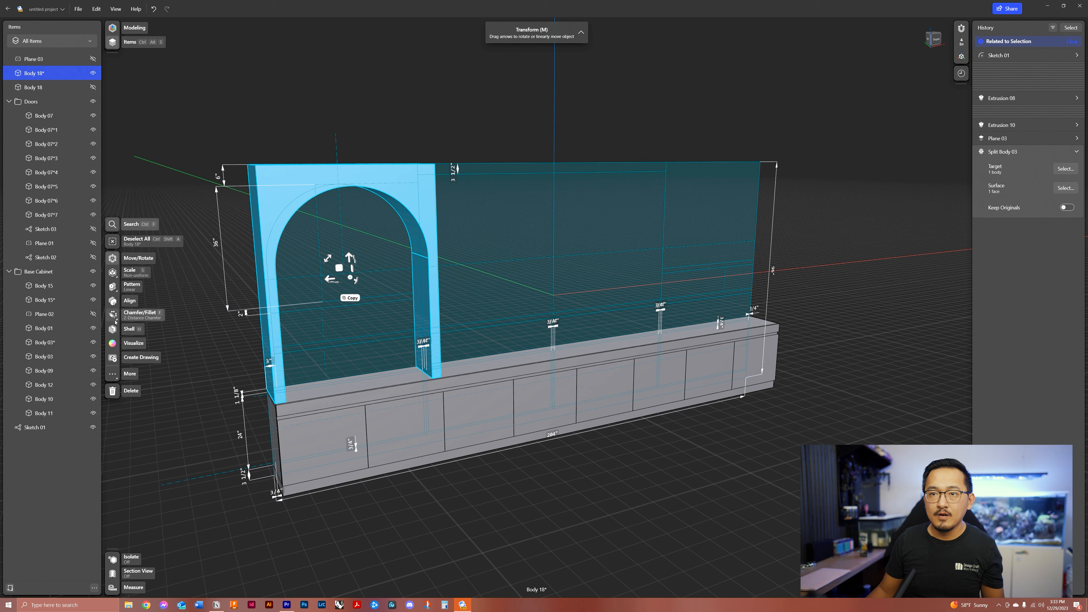
left_click(113, 374)
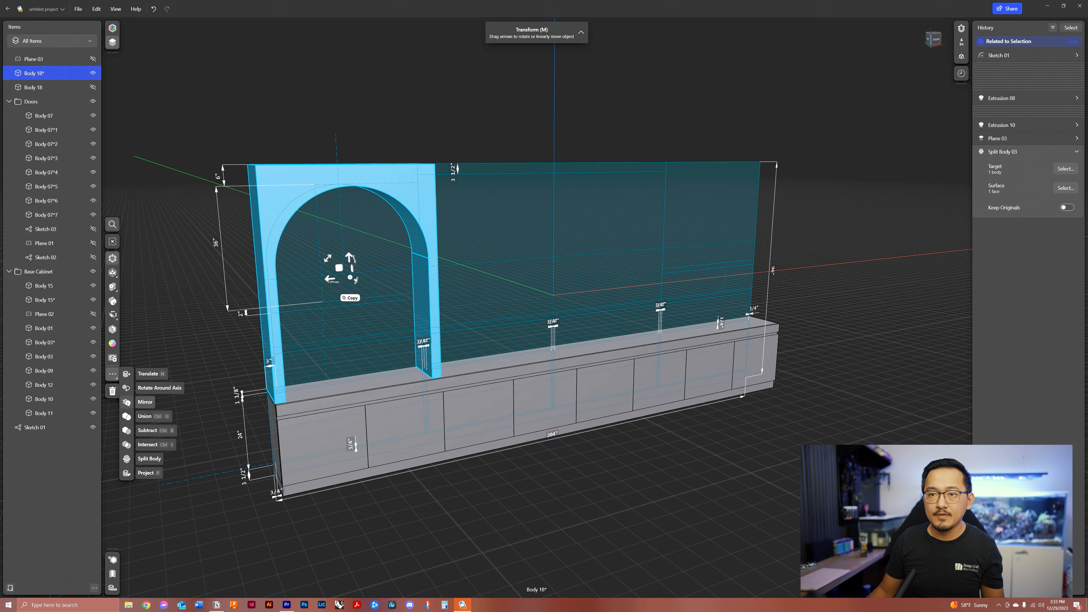
left_click(128, 402)
left_click(555, 119)
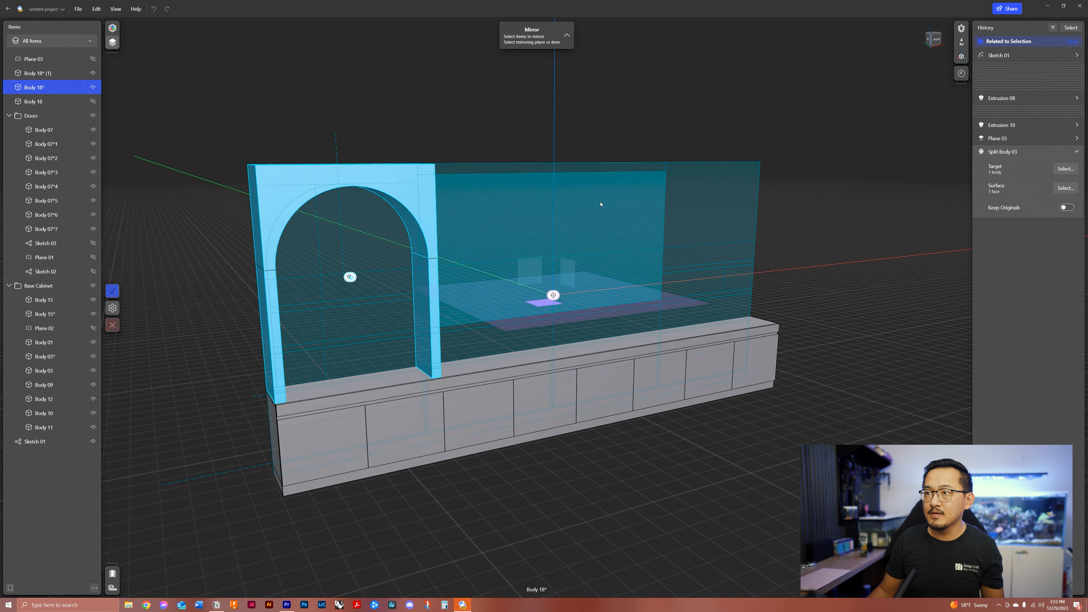
left_click(546, 304)
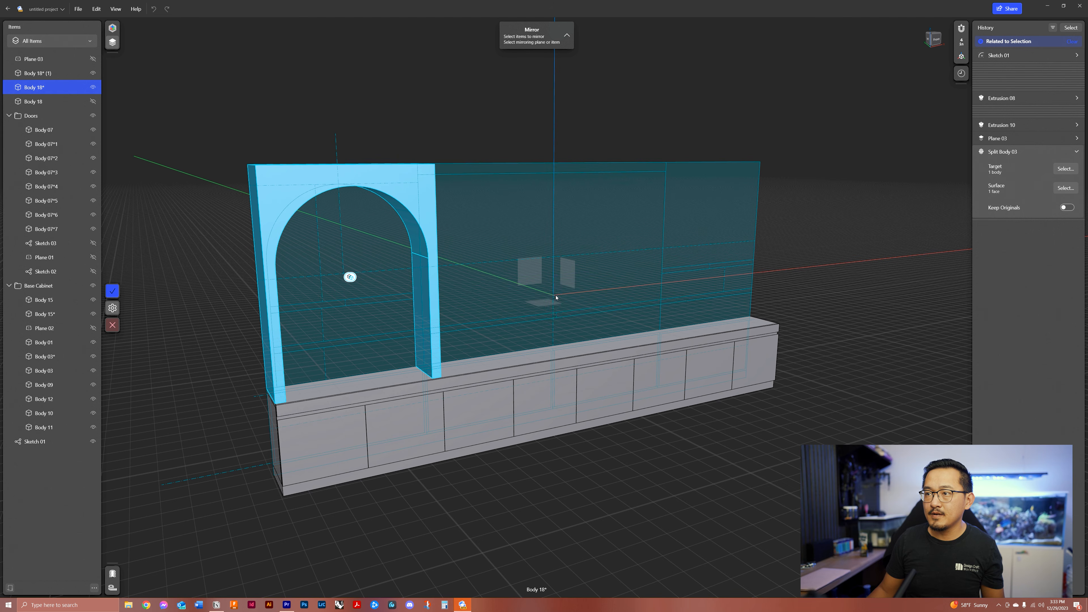
left_click(571, 271)
key("Return")
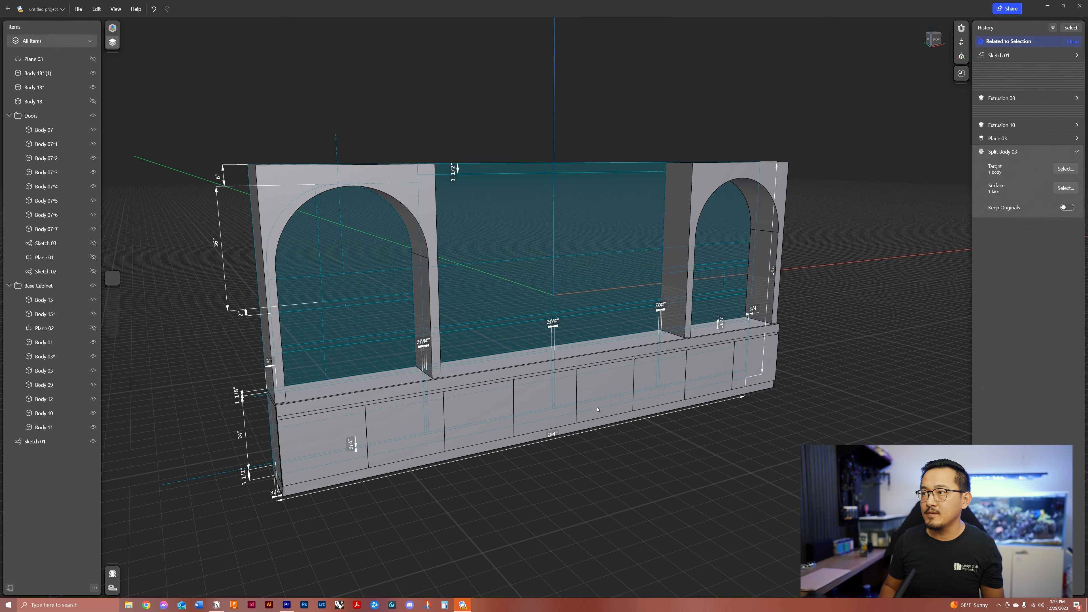
Step: Test the mirrored upper cabinets at an overall width of 250 in and undo the width change
left_click(551, 436)
type("204")
key("Return")
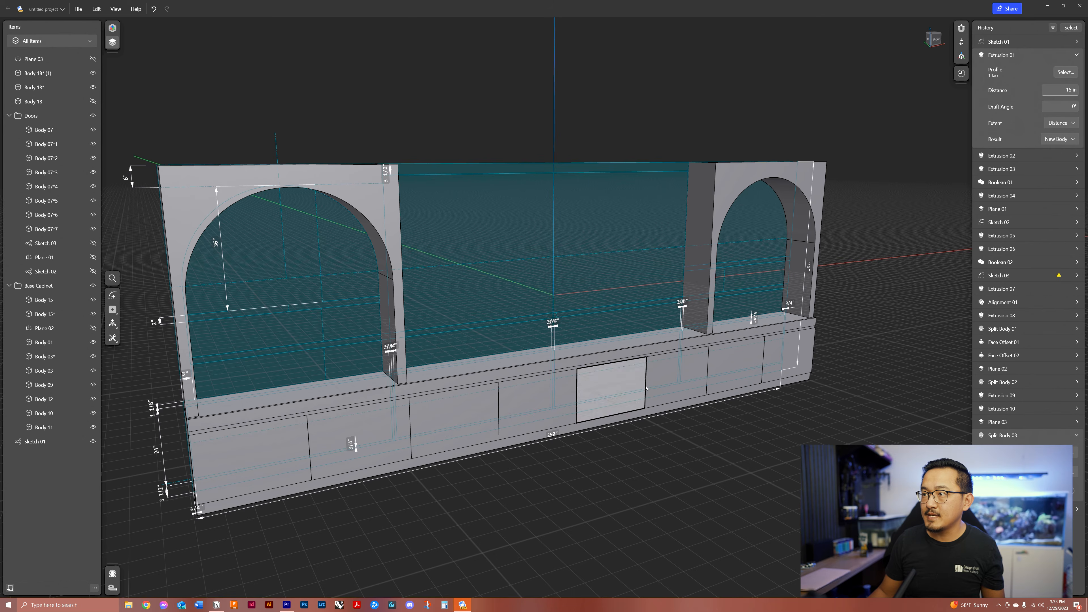
mouse_move(675, 418)
right_mouse_down()
mouse_move(643, 411)
mouse_move(673, 412)
right_mouse_up()
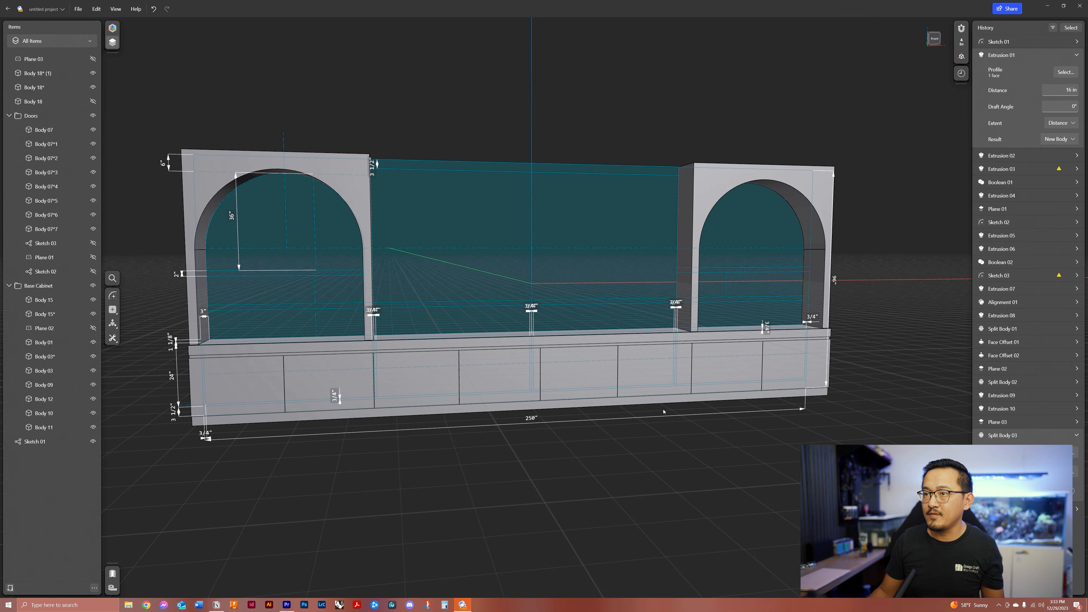
key("ctrl+z")
Step: Extrude the five shelf profiles inside both arches and across the middle bay by 10 in as new bodies
scroll(348, 265, "up", 5)
left_click(343, 276)
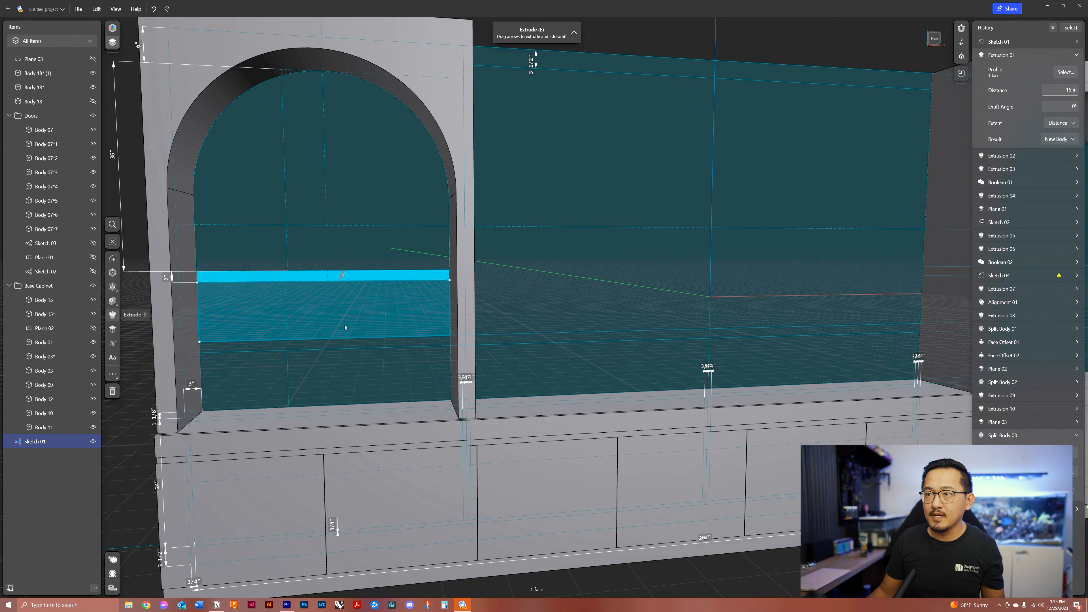
left_click(345, 343)
scroll(346, 342, "down", 3)
left_click(455, 342)
left_click(857, 332)
scroll(402, 270, "down", 4)
right_click_drag(389, 277, 493, 257)
scroll(542, 240, "up", 6)
left_click_drag(539, 241, 576, 244)
left_click(700, 278)
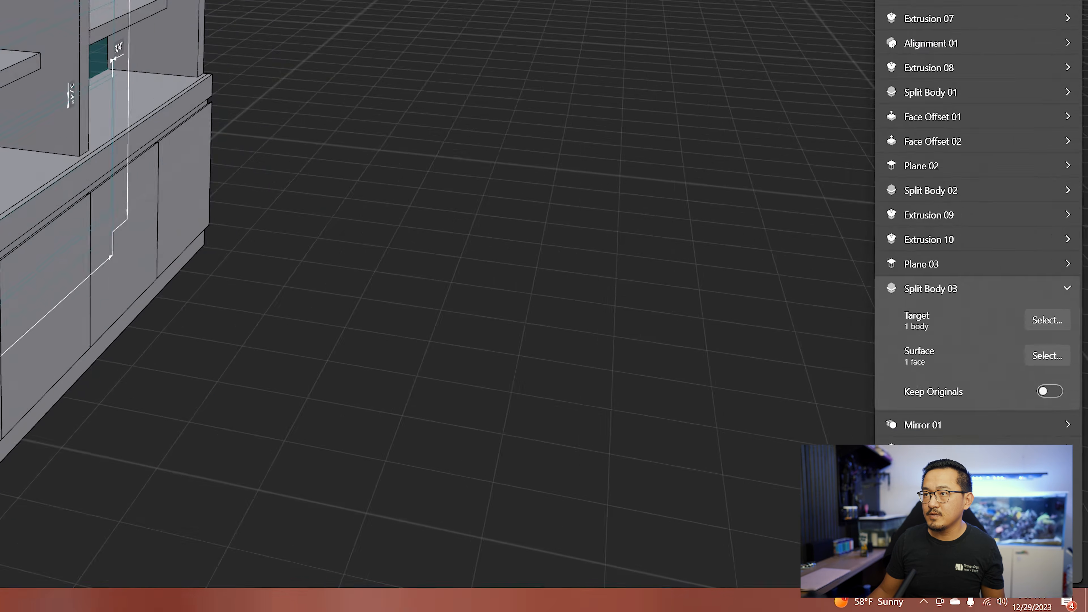
Step: Change the shelf extrusion's extent to To Point, using the front face of the mirrored arched frame as the target object
left_click(1042, 116)
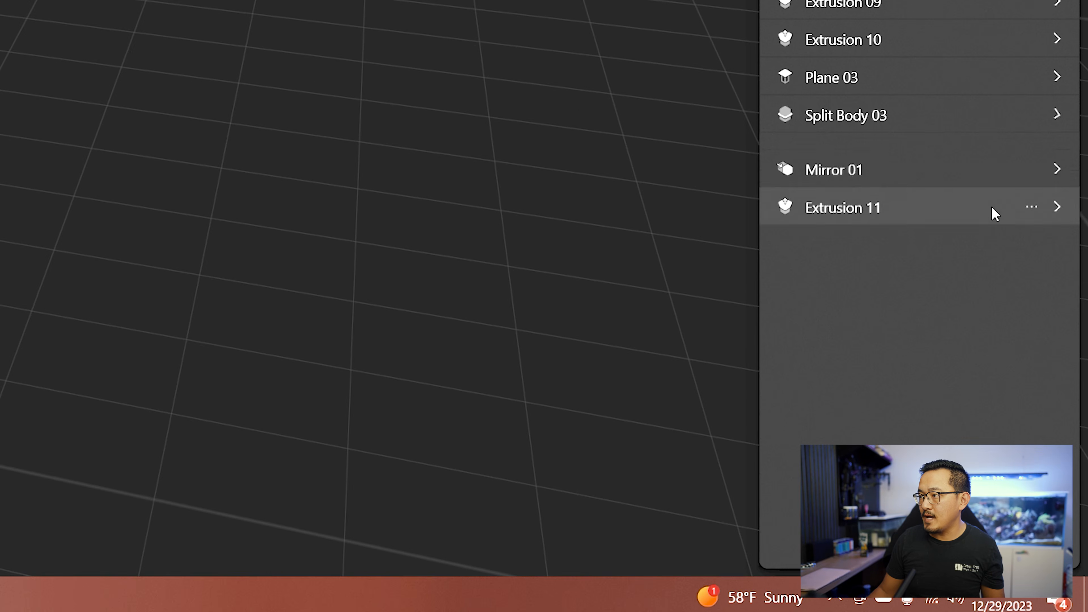
left_click(1060, 192)
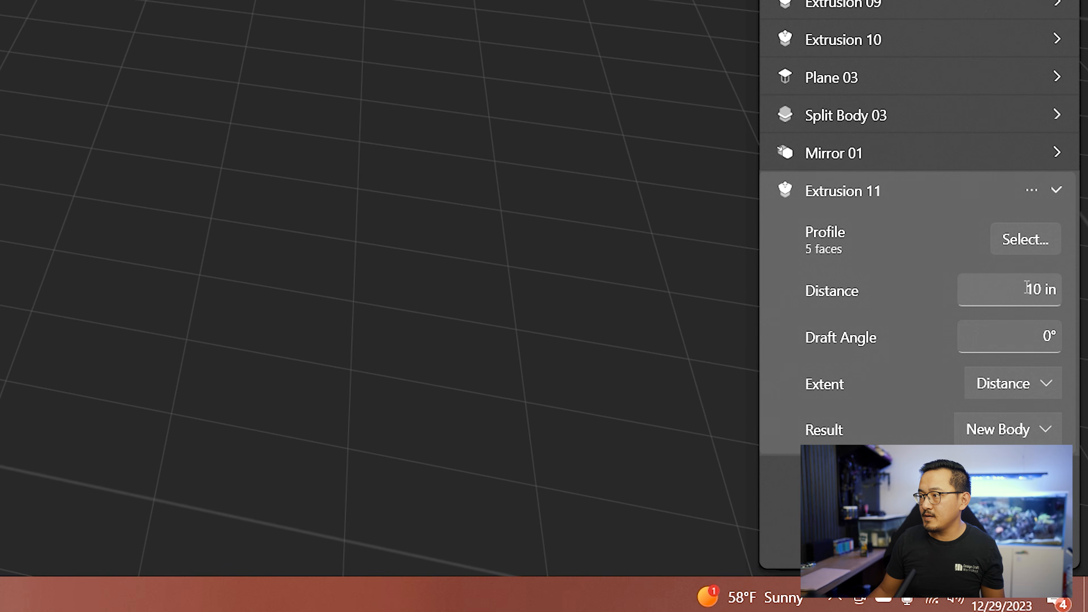
left_click(1014, 391)
left_click(1011, 459)
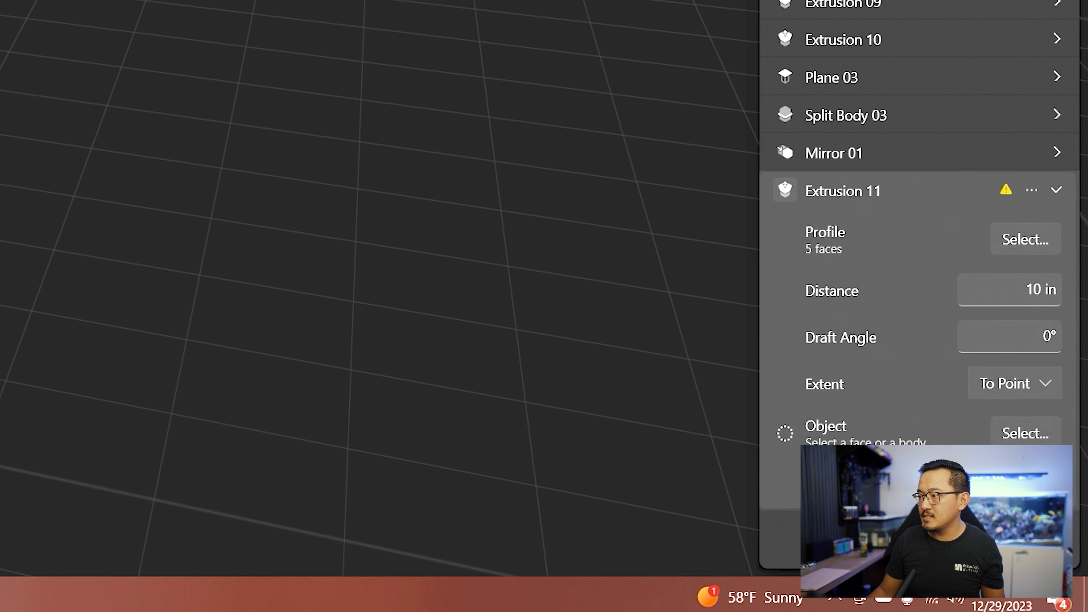
left_click(1047, 437)
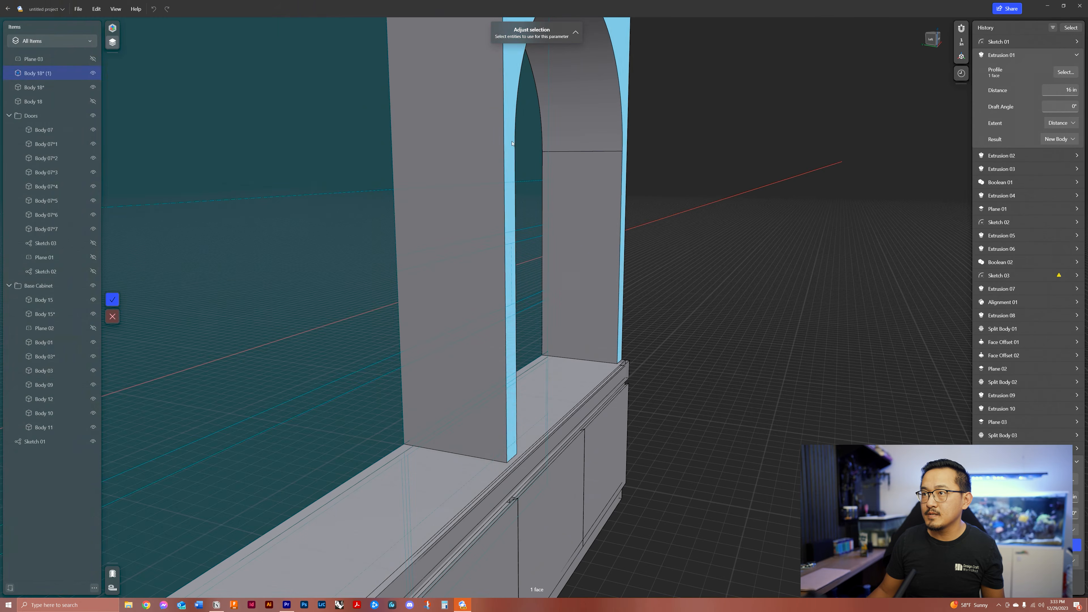
left_click(113, 300)
scroll(408, 171, "down", 10)
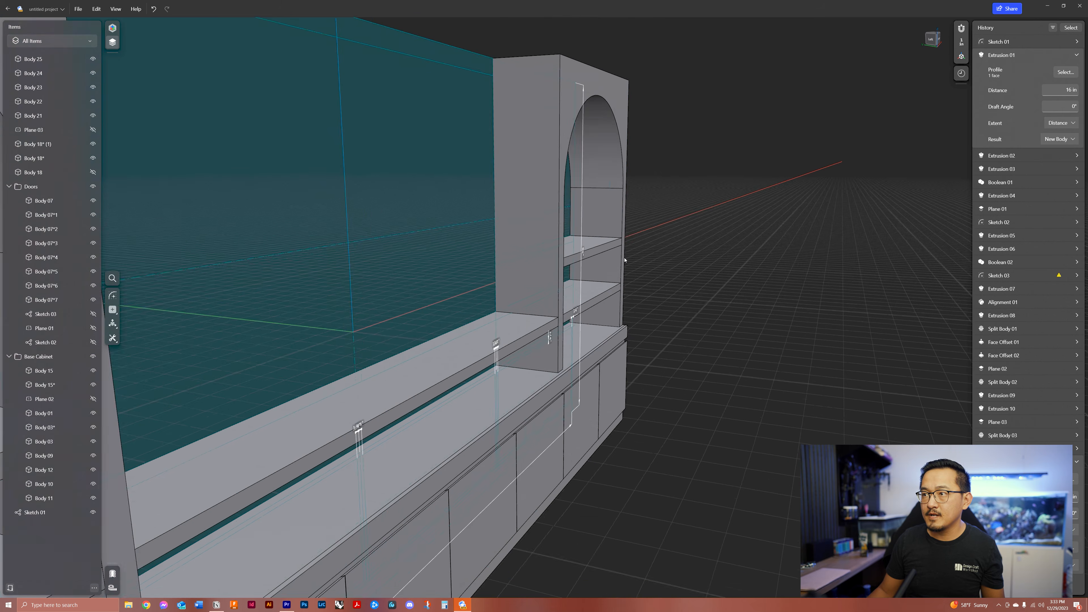
scroll(407, 171, "up", 10)
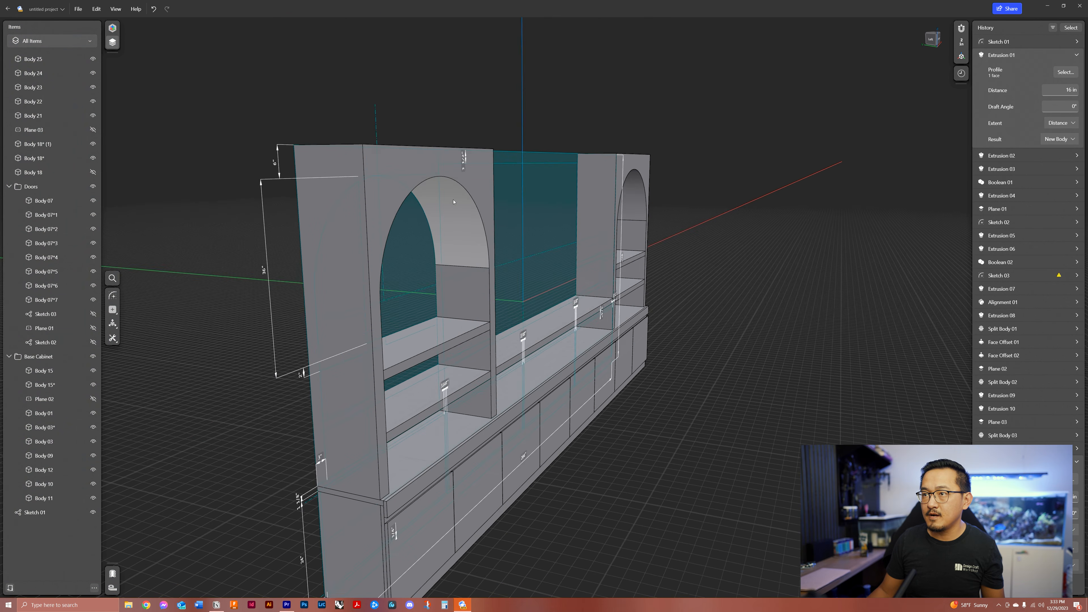
scroll(501, 285, "up", 5)
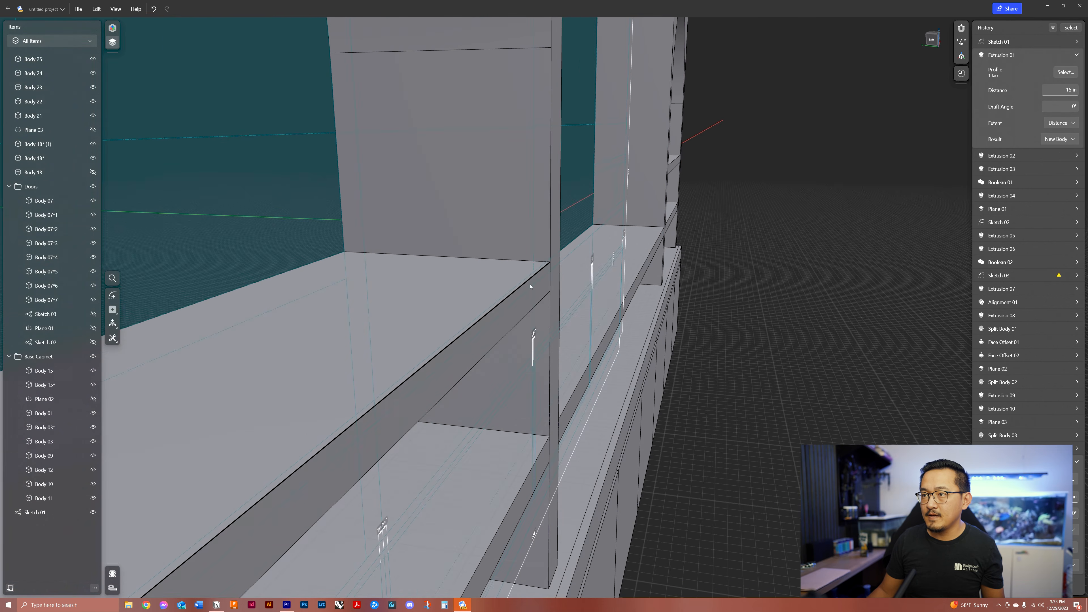
scroll(542, 263, "down", 8)
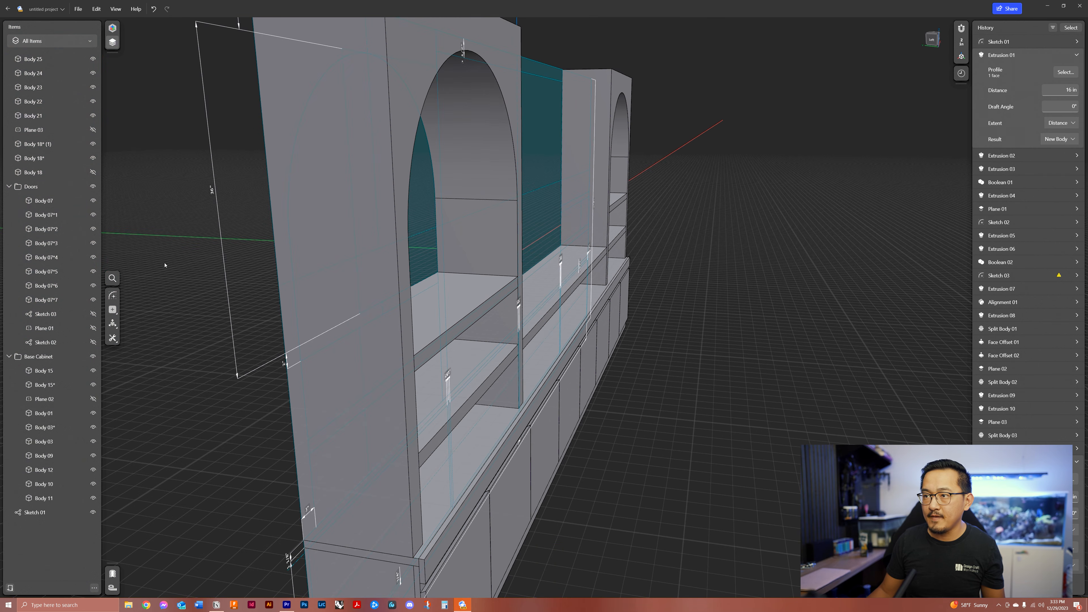
Step: Collapse the Doors and Base Cabinet folders and create a plane offset -1 1/2 in from the upper shelf's front face
left_click(9, 187)
left_click(9, 201)
middle_click_drag(533, 317, 532, 342)
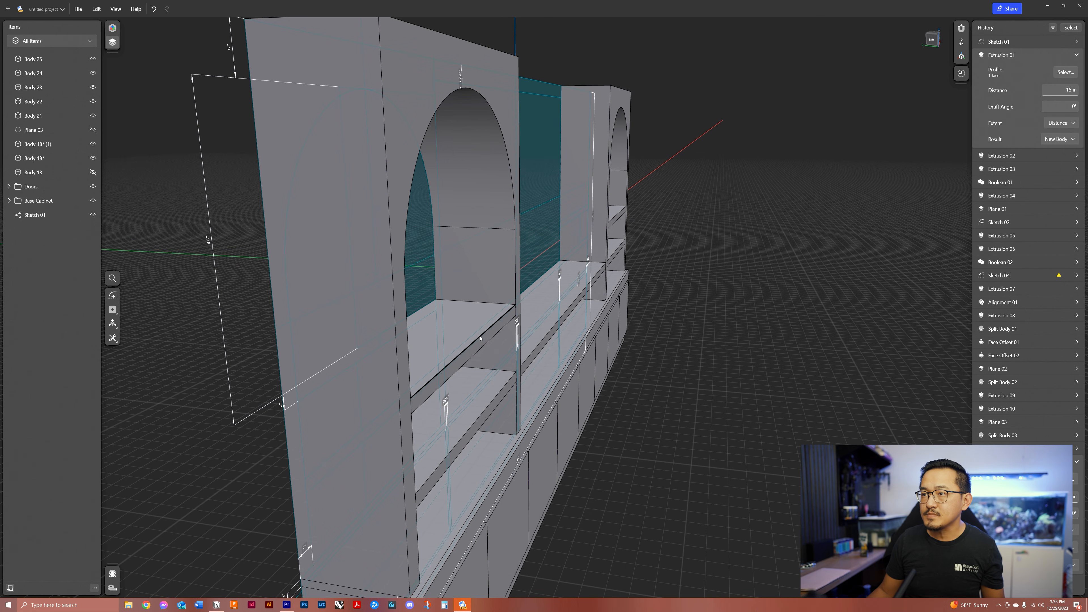
left_click(114, 311)
left_click(147, 324)
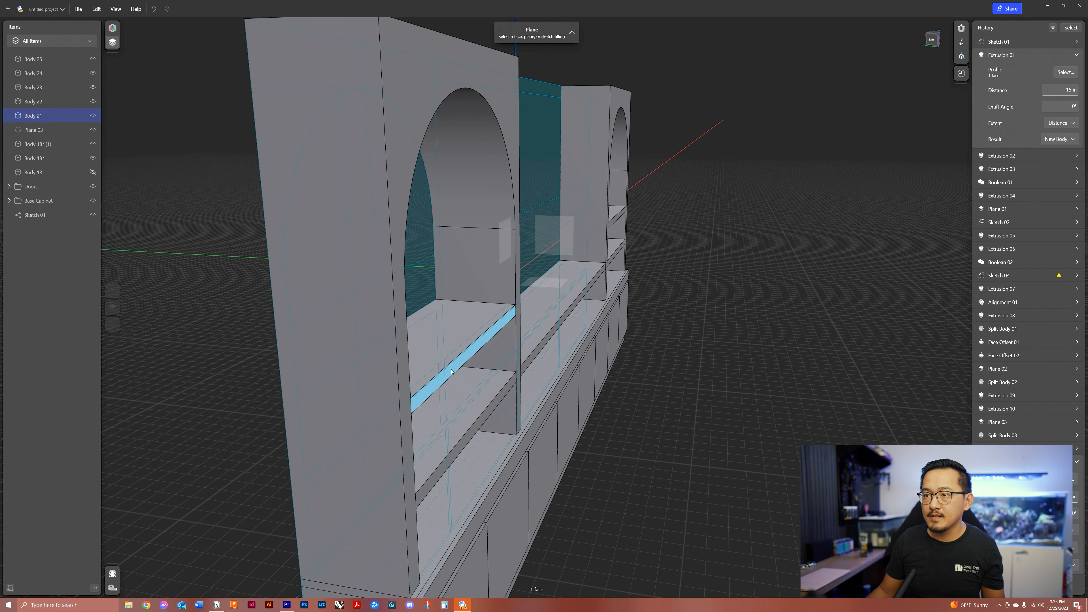
left_click(451, 372)
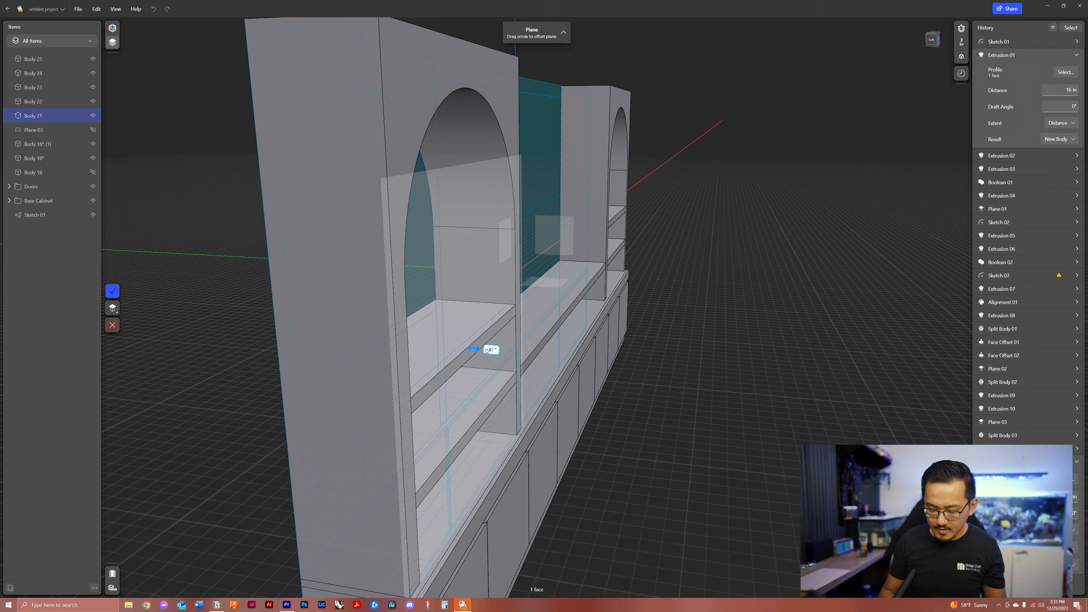
key("ctrl+3")
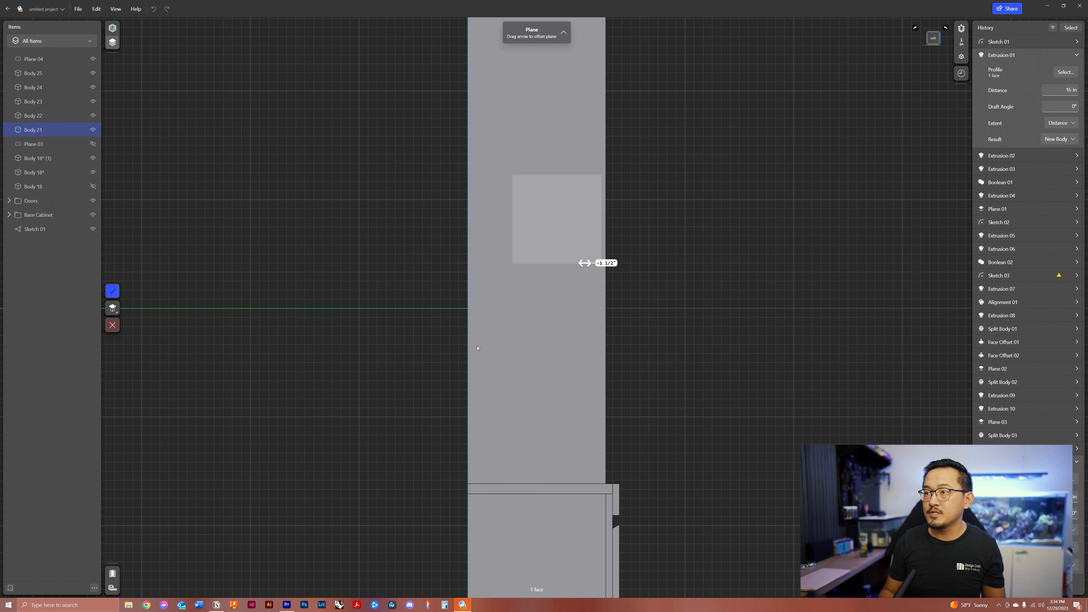
key("Return")
Step: Move the new offset plane 1/2 in toward the front of the shelves
right_click_drag(559, 326, 532, 324)
left_click(675, 244)
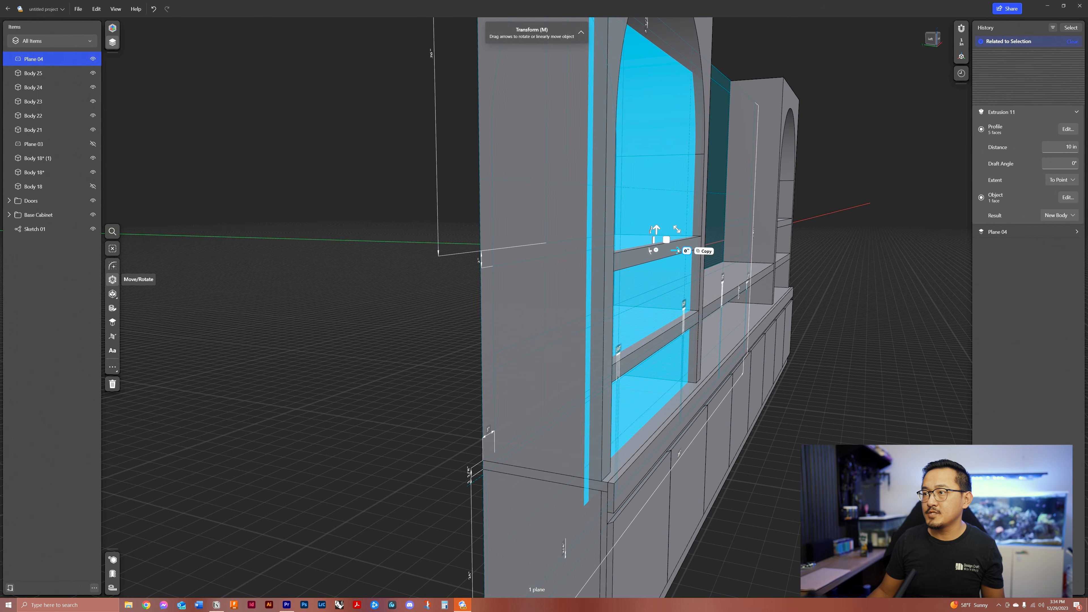
left_click(677, 250)
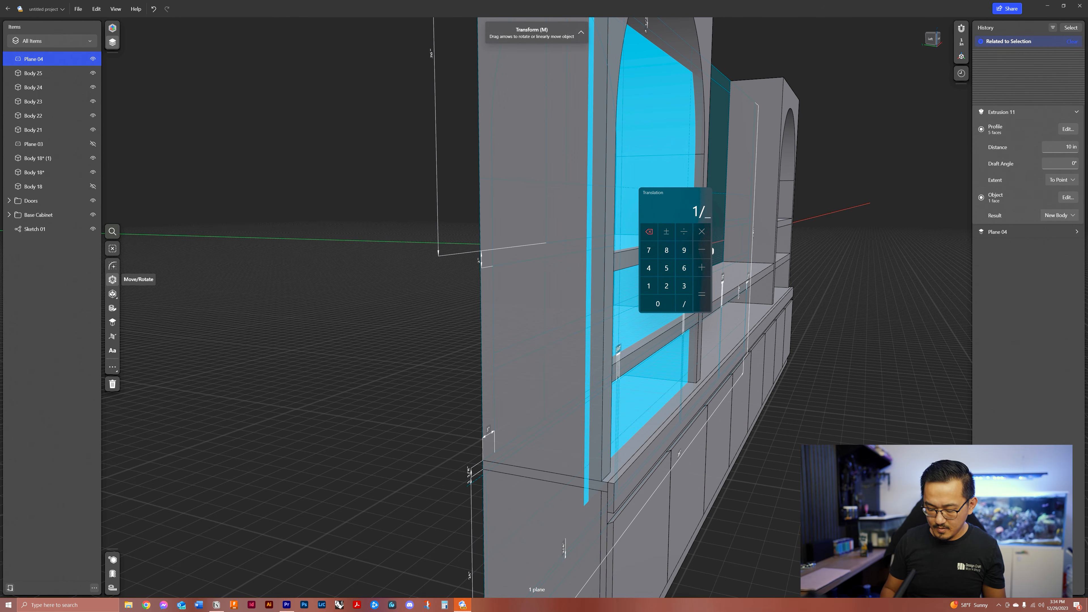
key("Return")
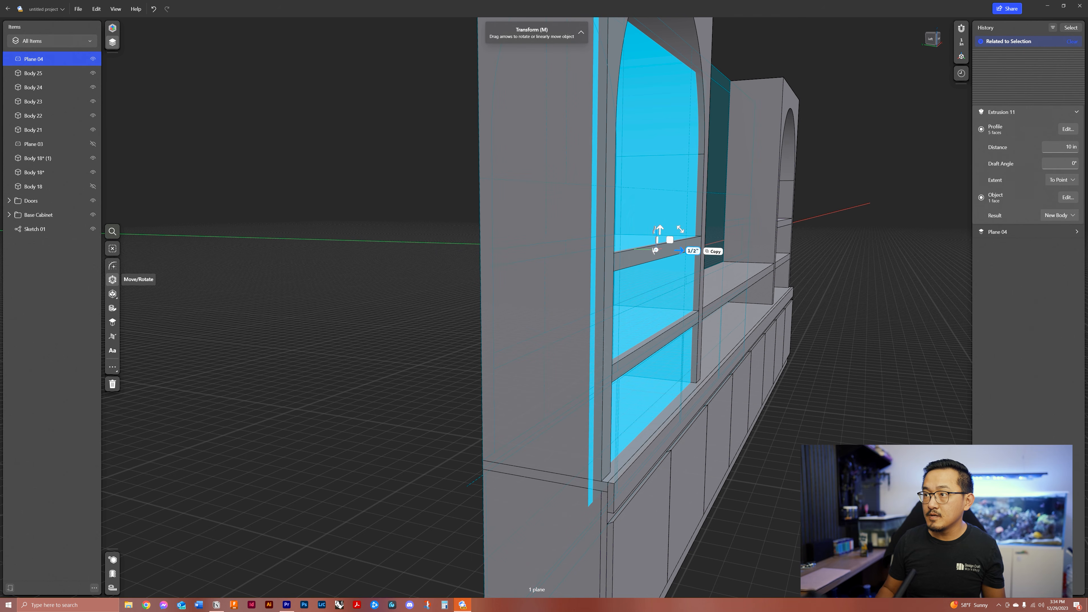
left_click(818, 424)
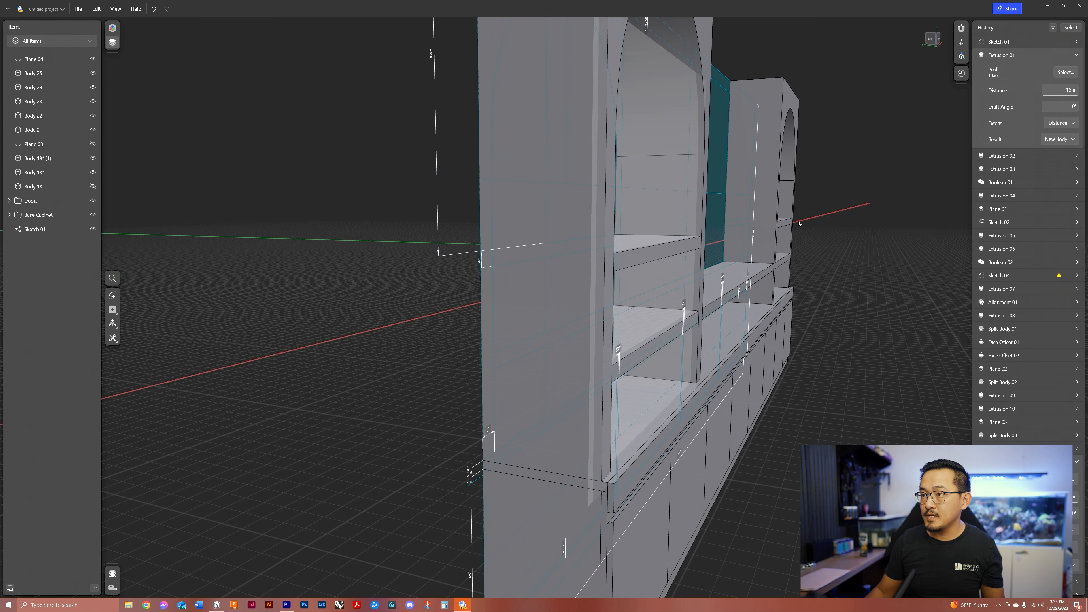
Step: Split all five shelf bodies with the offset plane
scroll(713, 258, "up", 5)
scroll(651, 266, "down", 5)
double_click(621, 271)
double_click(621, 333)
double_click(618, 268)
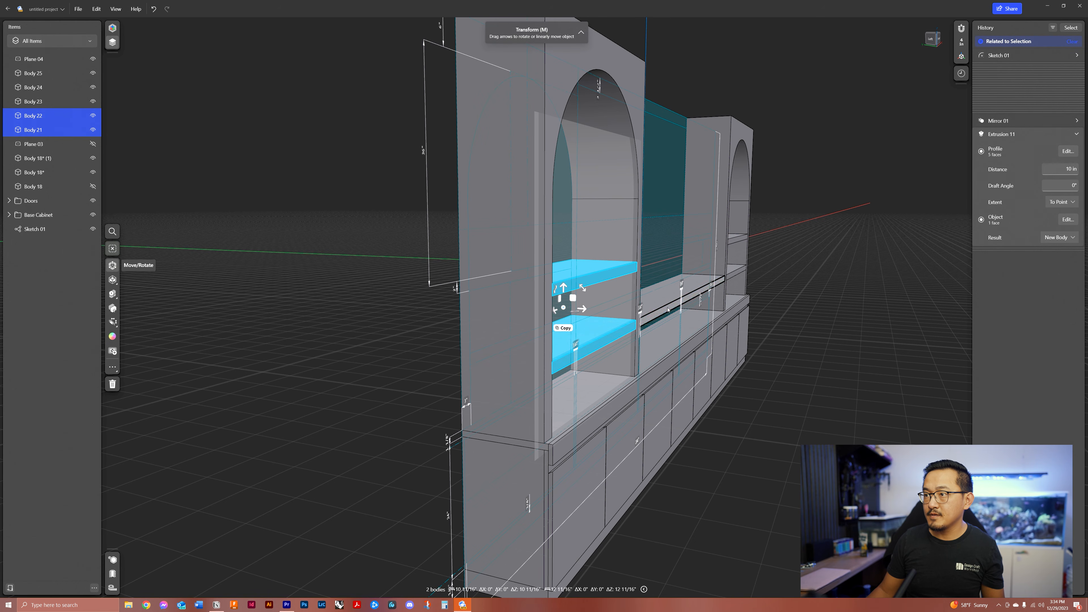
double_click(685, 296)
double_click(737, 273)
double_click(737, 239)
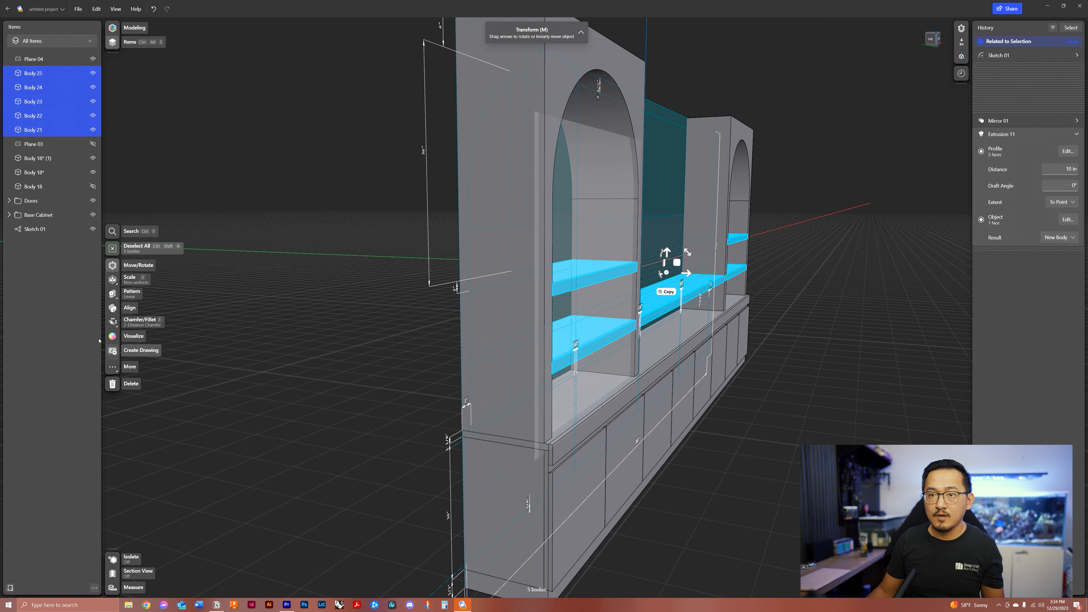
left_click(117, 369)
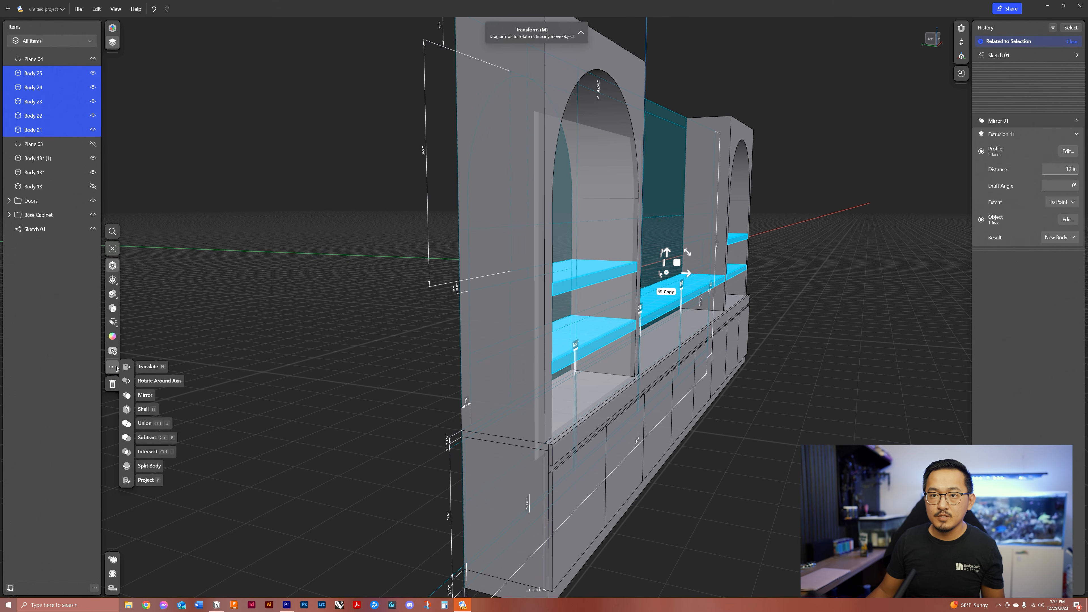
left_click(131, 466)
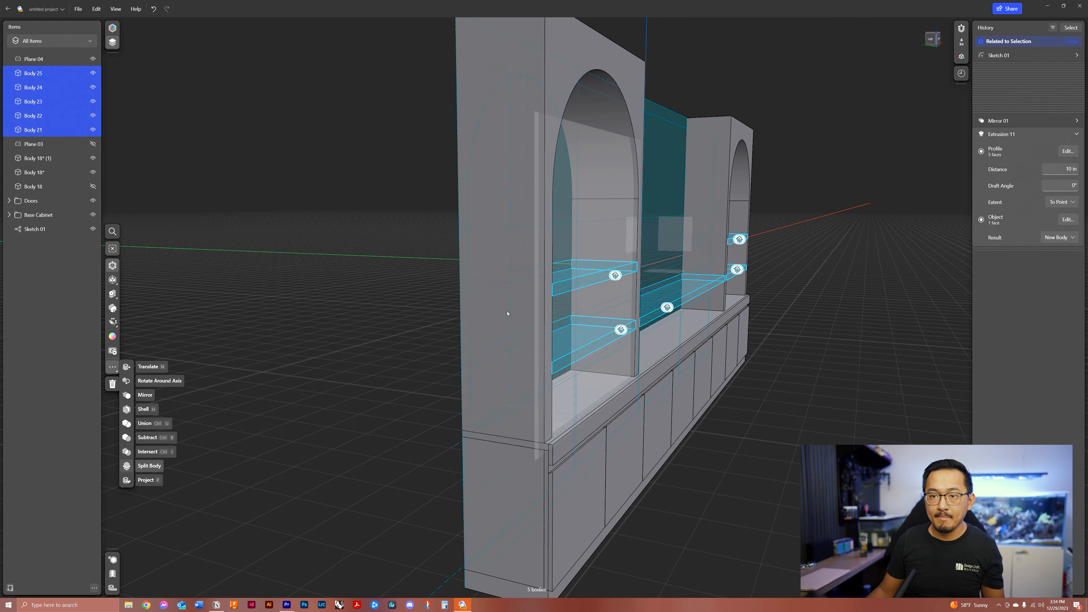
left_click(605, 218)
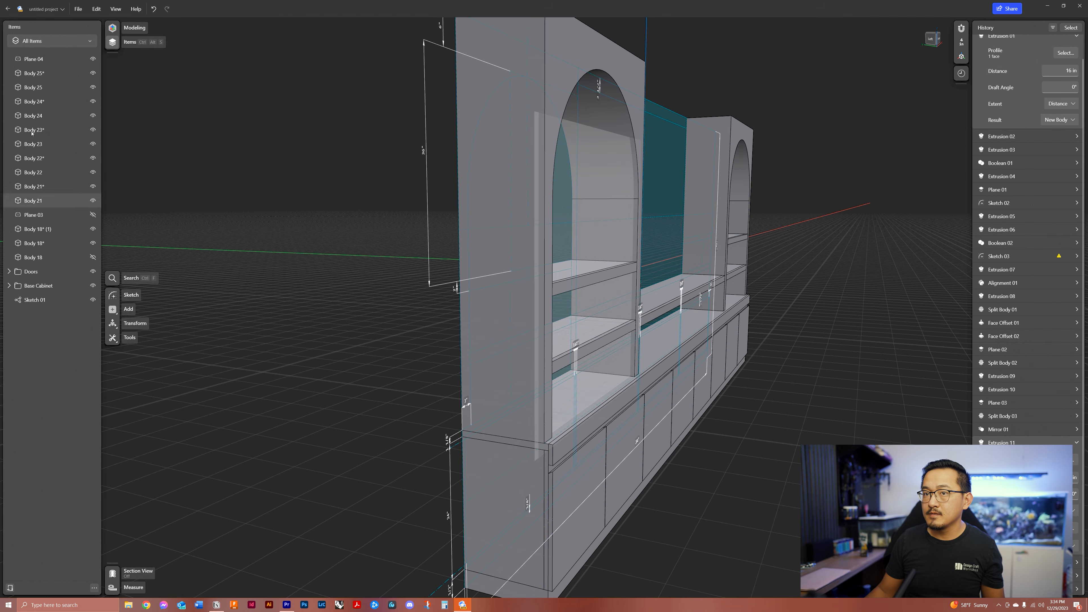
Step: Hide the offset plane and the five front offcuts split from the shelves, Body 21 through Body 25
left_click(93, 58)
left_click(50, 74)
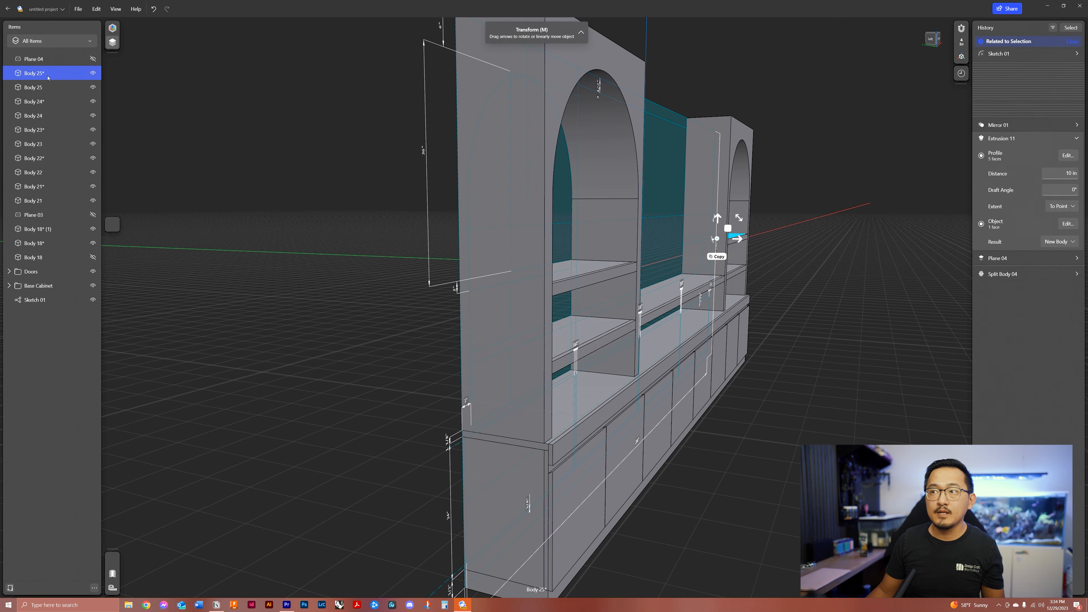
double_click(49, 87)
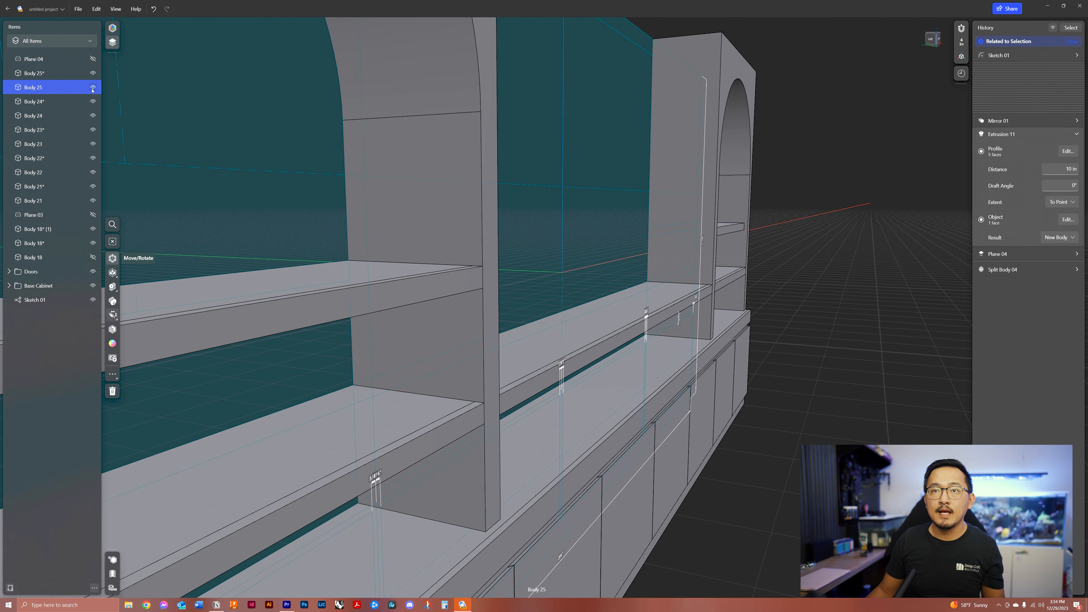
left_click(92, 87)
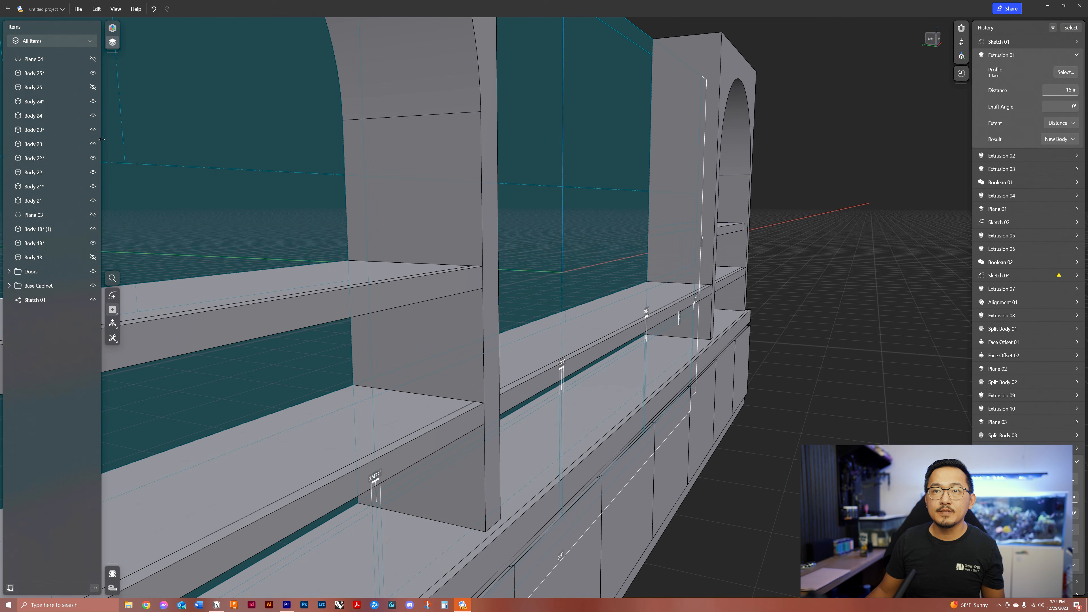
left_click(93, 115)
left_click(93, 144)
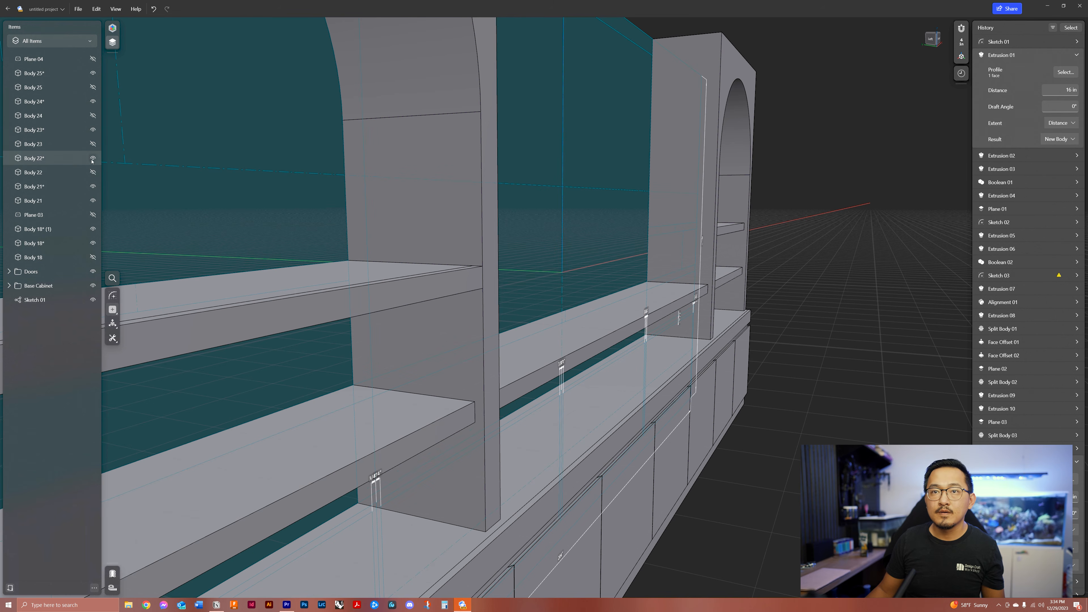
left_click(92, 172)
left_click(93, 200)
scroll(491, 290, "down", 2)
scroll(491, 289, "down", 5)
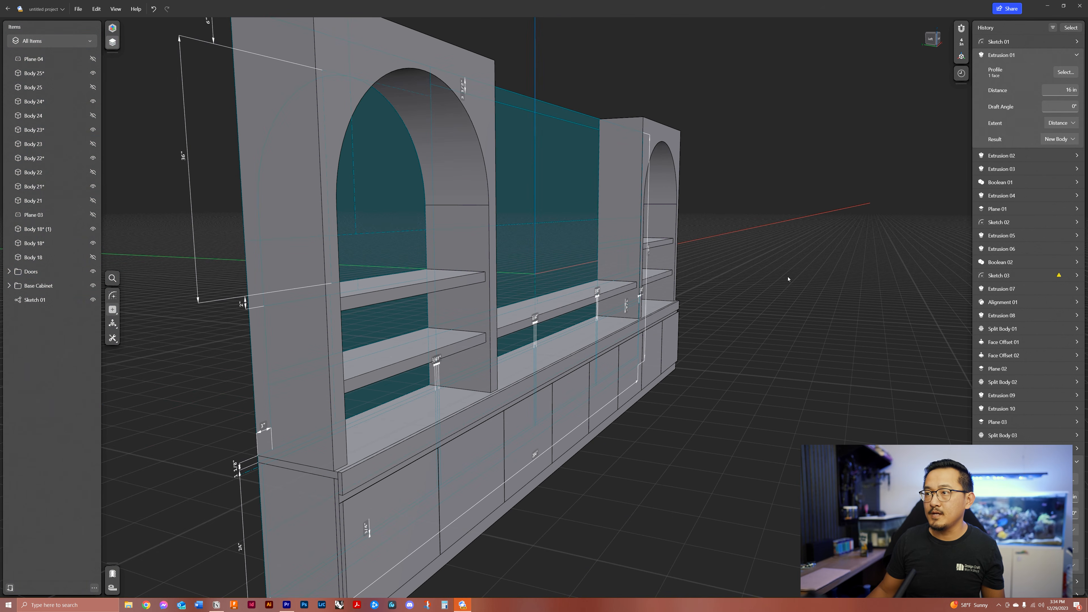
Step: Set the base cabinet's first extrusion distance to 12 in
scroll(663, 373, "up", 3)
right_click_drag(666, 362, 595, 384)
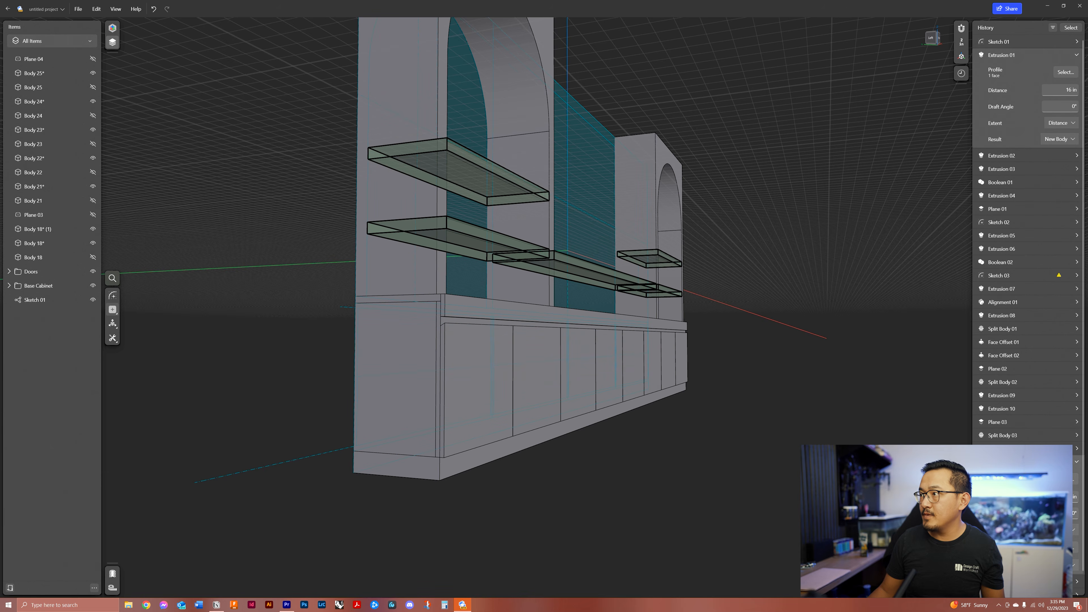
left_click(1076, 465)
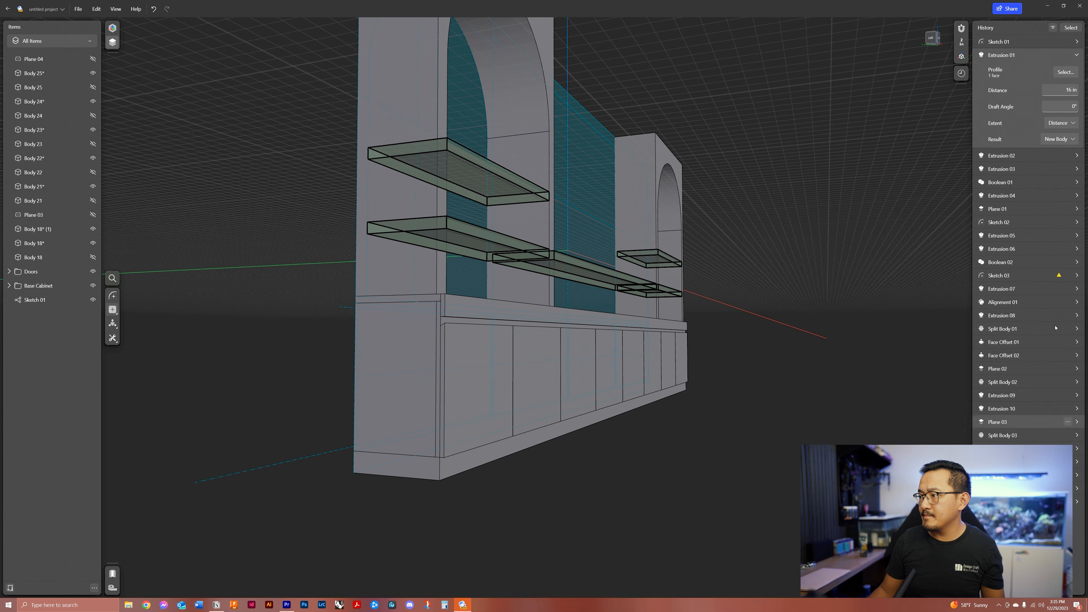
middle_click_drag(719, 268, 722, 281)
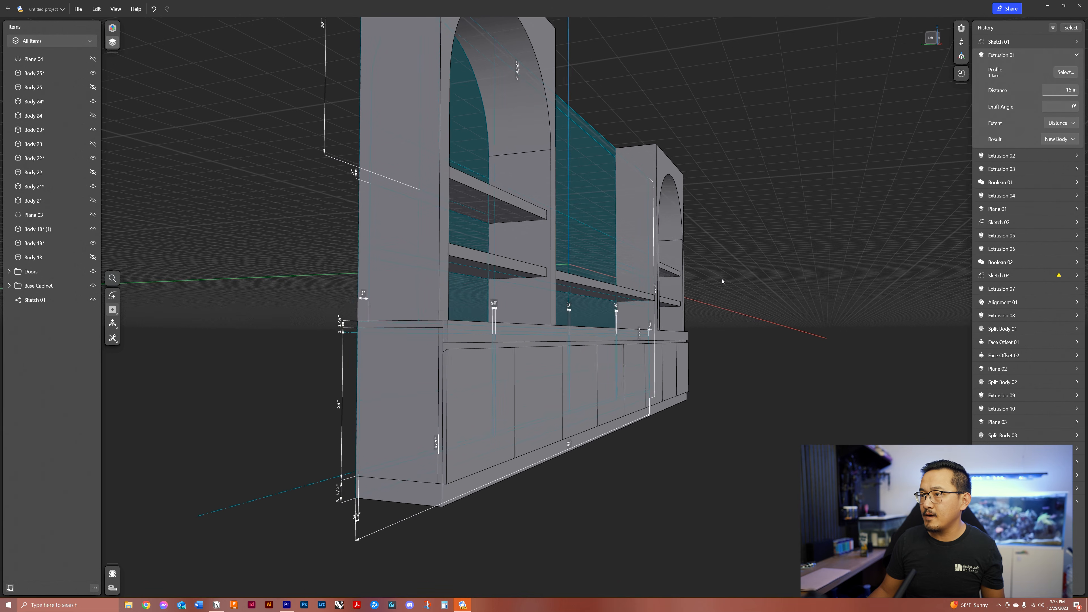
left_click(1061, 90)
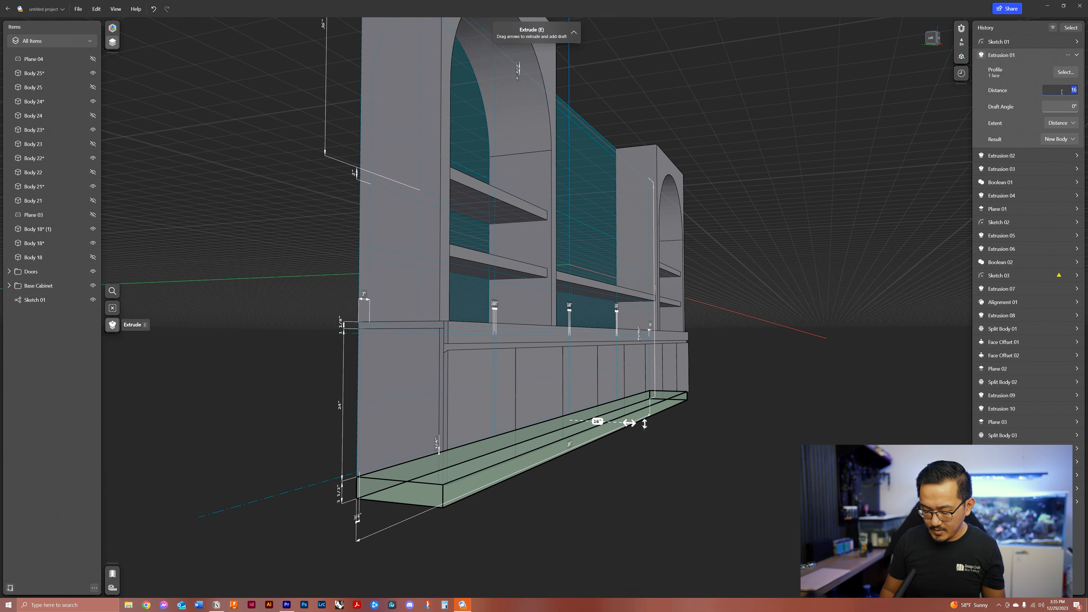
type("12")
key("Return")
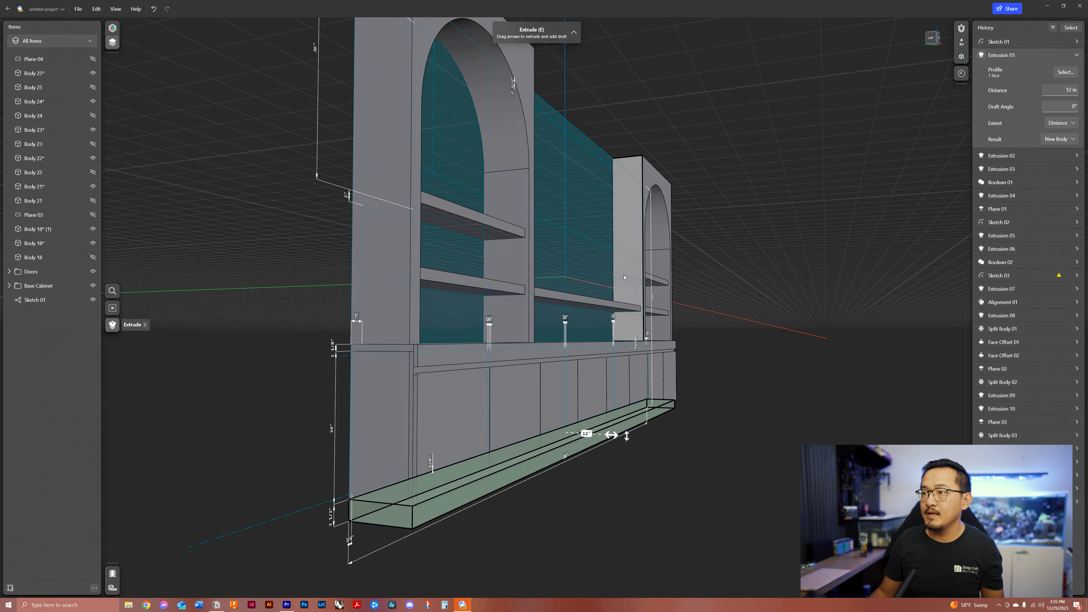
Step: Examine how the shelf fronts sit inside the arched frames and above the countertop at the changed depth
right_click_drag(530, 290, 552, 364)
key("Escape")
scroll(552, 364, "up", 6)
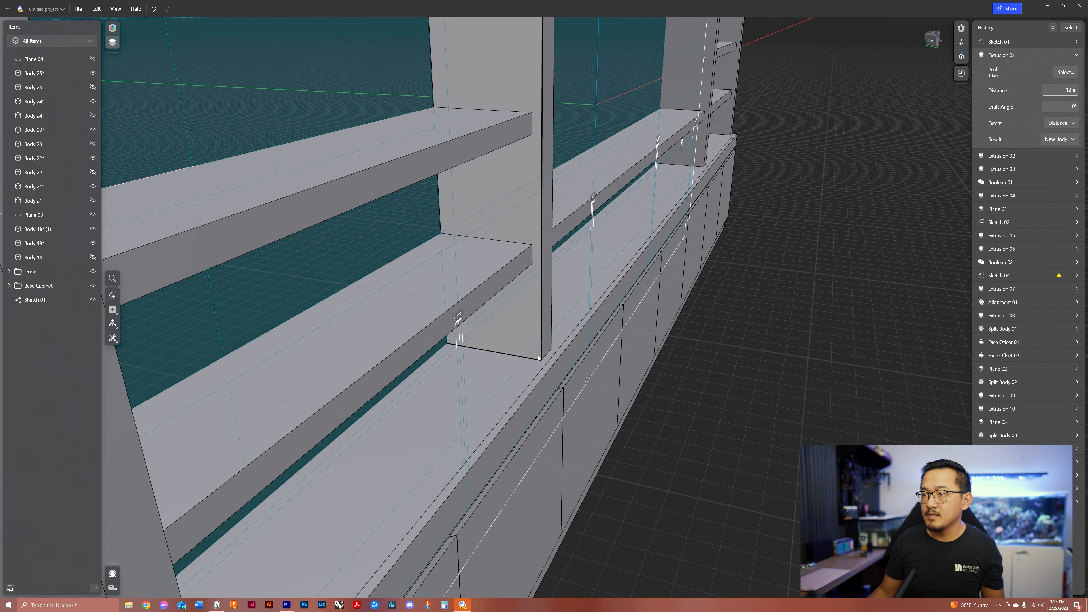
scroll(552, 364, "down", 5)
scroll(555, 363, "up", 6)
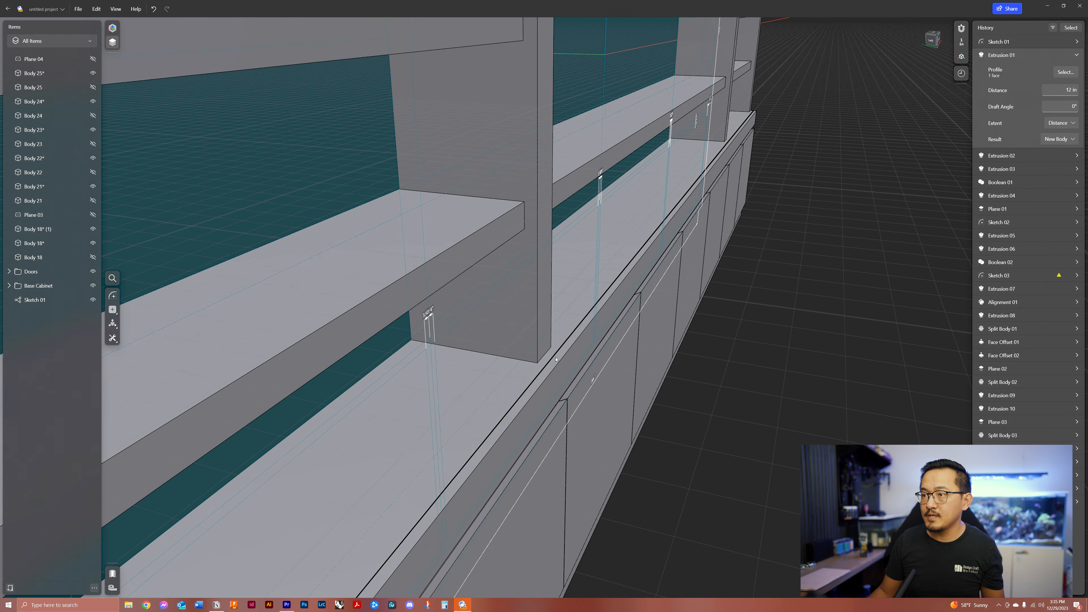
mouse_move(553, 364)
right_mouse_down()
mouse_move(595, 371)
mouse_move(560, 354)
right_mouse_up()
scroll(556, 355, "down", 8)
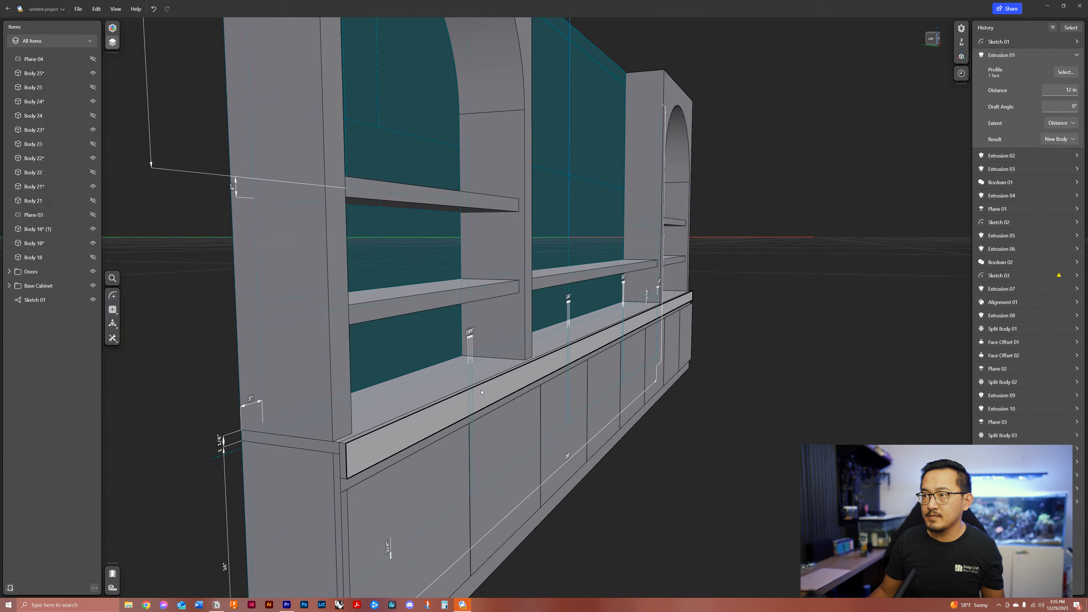
scroll(507, 355, "up", 8)
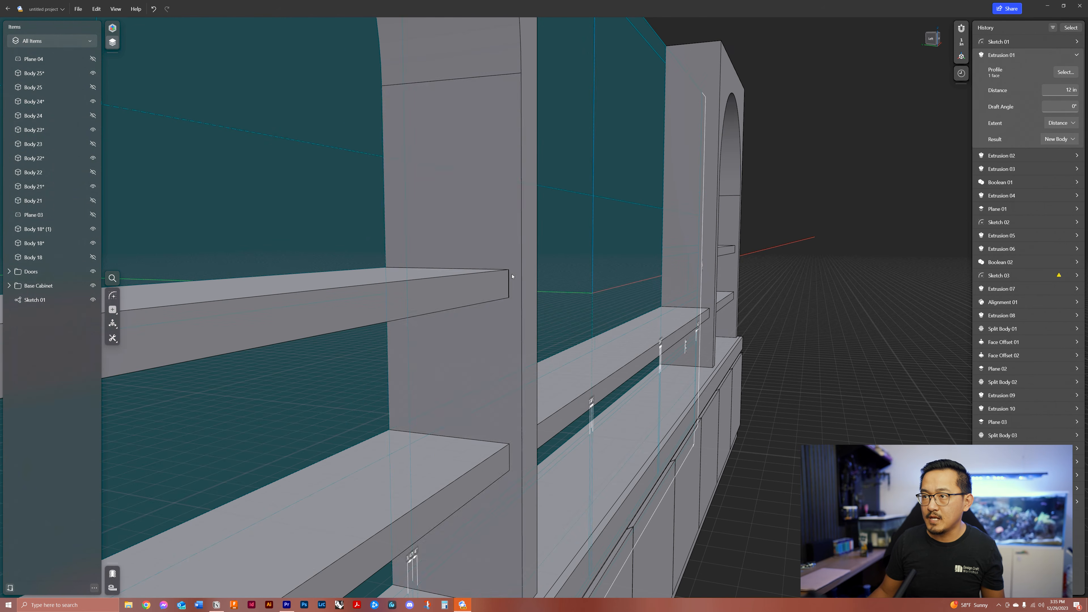
Step: Extrude the narrow sketch strip between the tops of the two arched cabinets as a header
scroll(515, 275, "down", 5)
right_click_drag(842, 175, 754, 183)
scroll(808, 175, "down", 4)
scroll(753, 182, "up", 3)
left_click(735, 171)
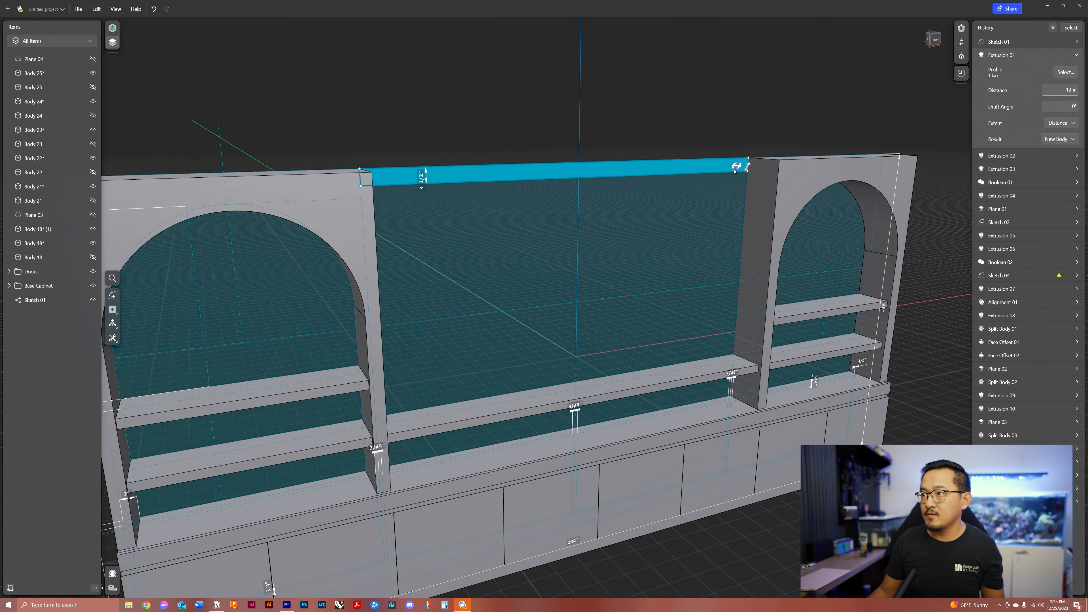
key("e")
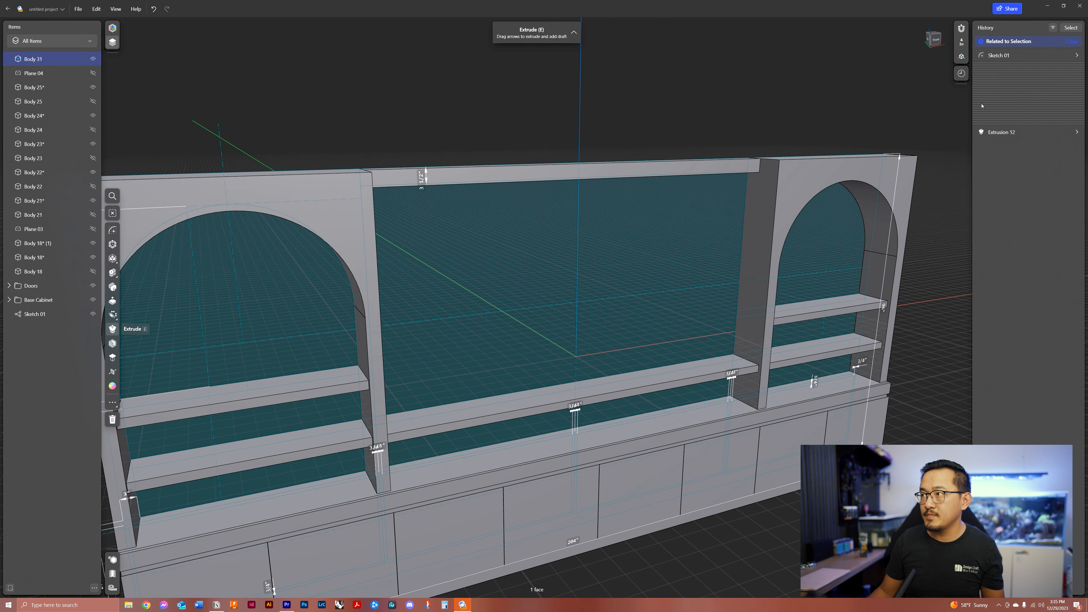
key("Escape")
Step: Change the header extrusion's extent to To Point, using the arched cabinet's front face as the target object
left_click(1002, 515)
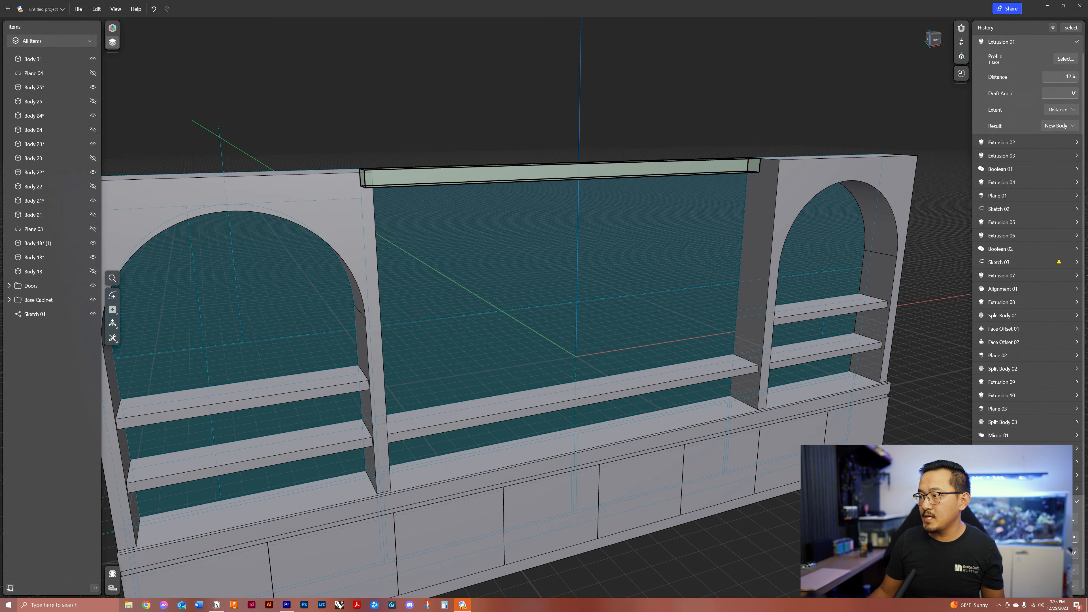
left_click(1073, 572)
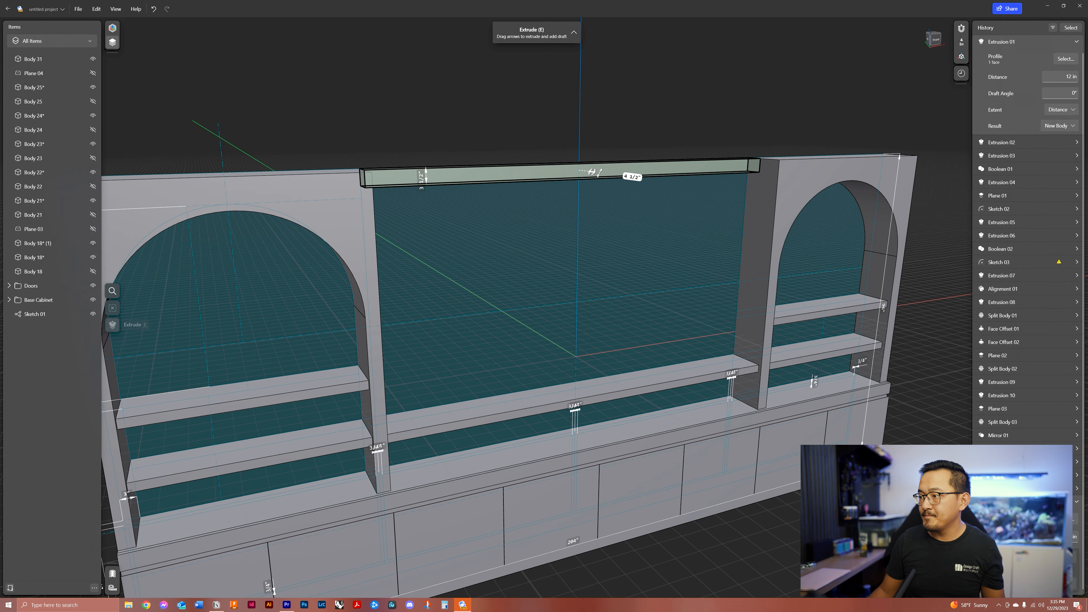
left_click(1066, 576)
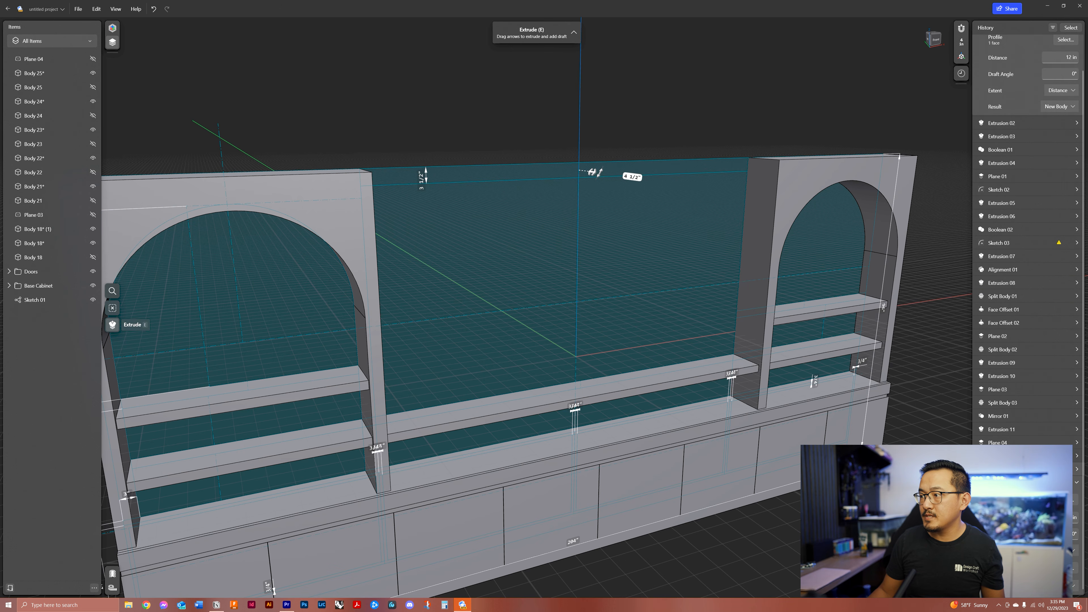
left_click(1067, 570)
left_click(812, 179)
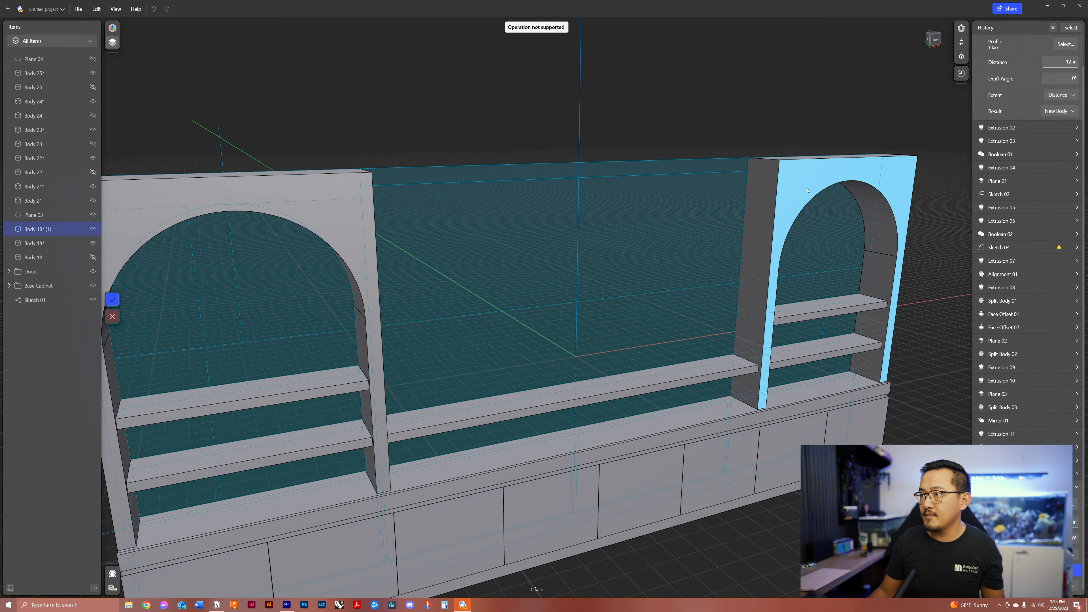
left_click(112, 299)
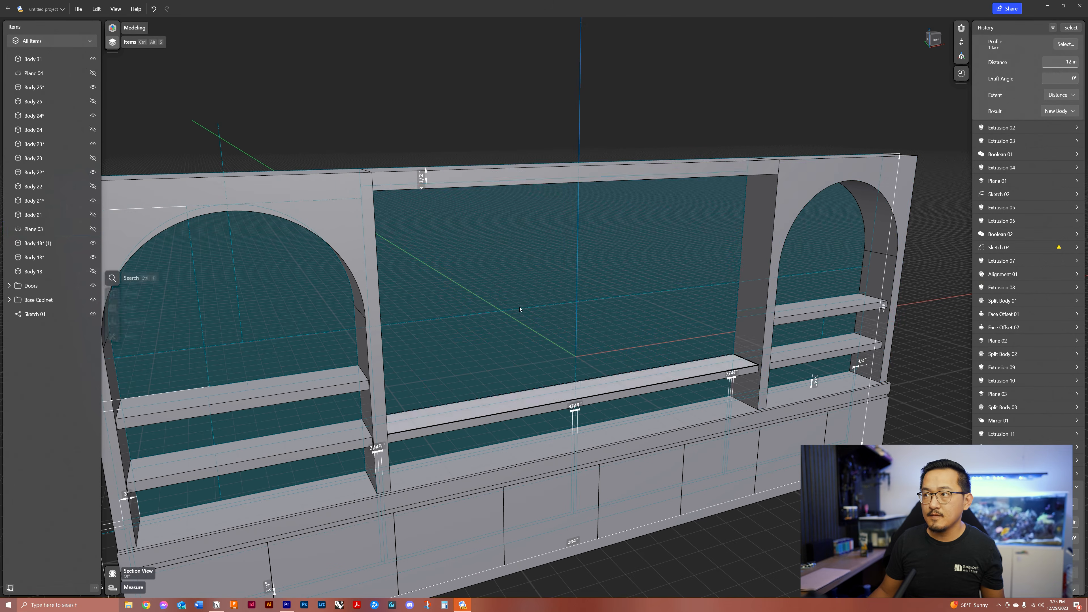
Step: Set the first extrusion's distance to 16 in for the overall built-in depth
scroll(520, 218, "down", 6)
mouse_move(627, 408)
right_mouse_down()
mouse_move(583, 392)
mouse_move(568, 406)
mouse_move(636, 408)
right_mouse_up()
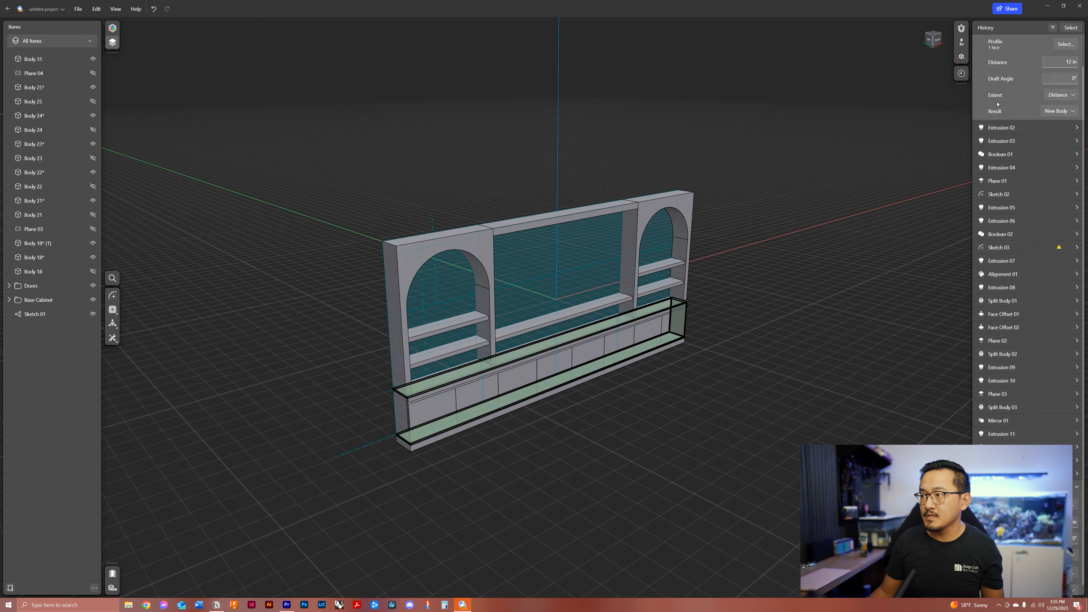
left_click(1075, 66)
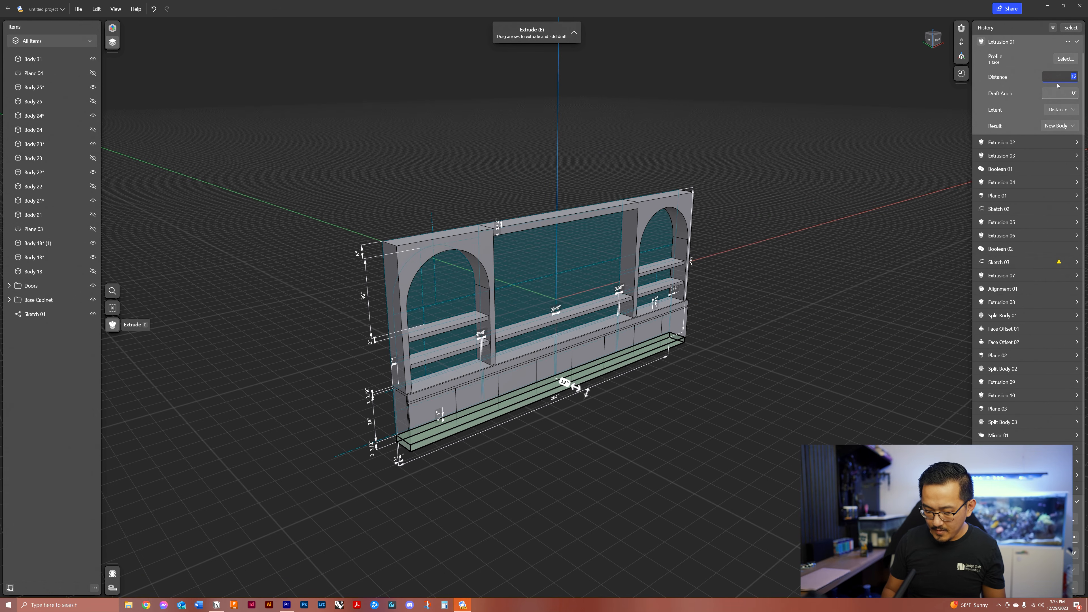
key("Return")
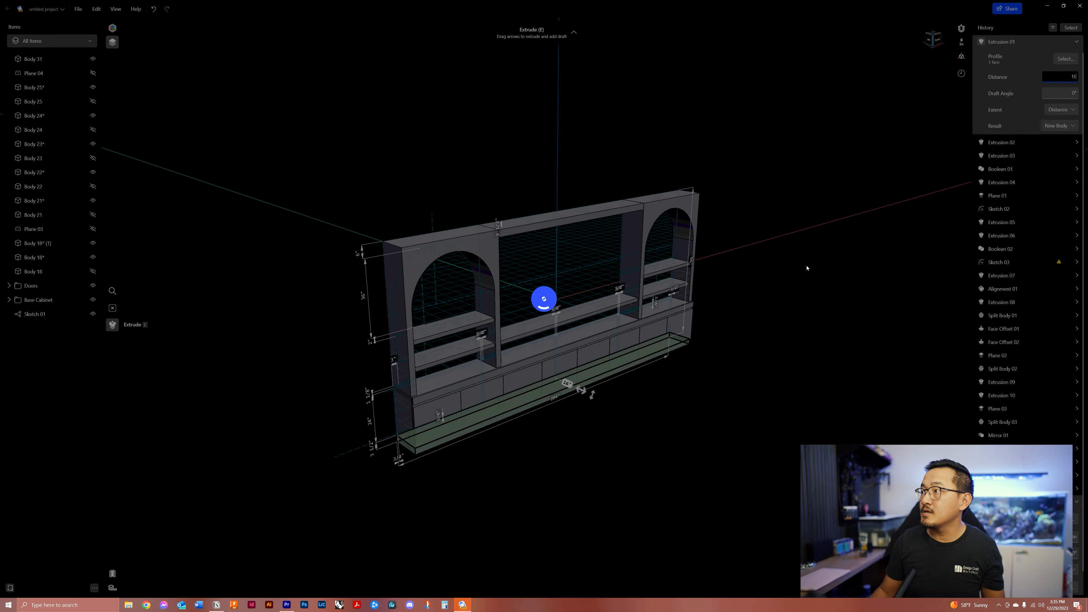
scroll(745, 342, "up", 5)
left_click(736, 343)
Step: Extrude the eight sketch faces behind both arches and the center opening 1/4 in as back panels
right_click_drag(681, 381, 711, 376)
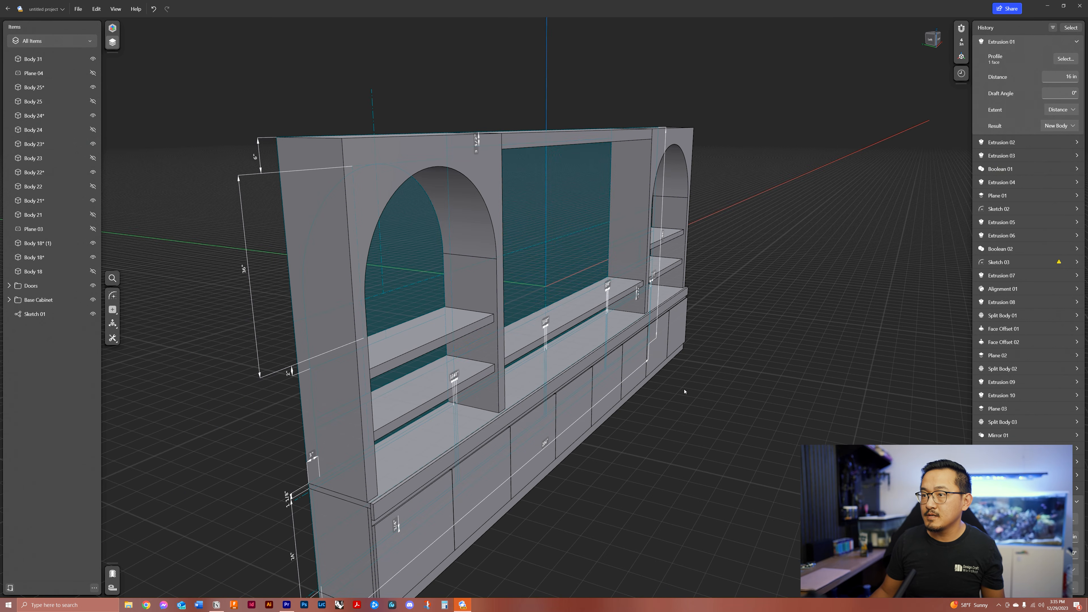
left_click(419, 261)
left_click(431, 359)
mouse_move(450, 423)
right_mouse_down()
mouse_move(415, 397)
mouse_move(413, 375)
right_mouse_up()
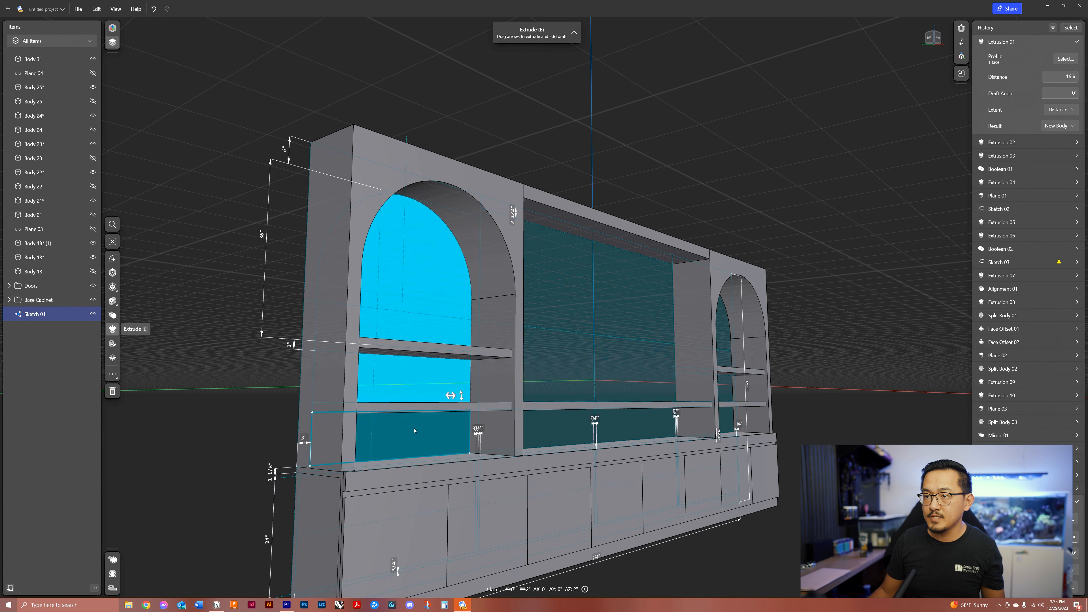
left_click(414, 430)
left_click(546, 359)
left_click(560, 429)
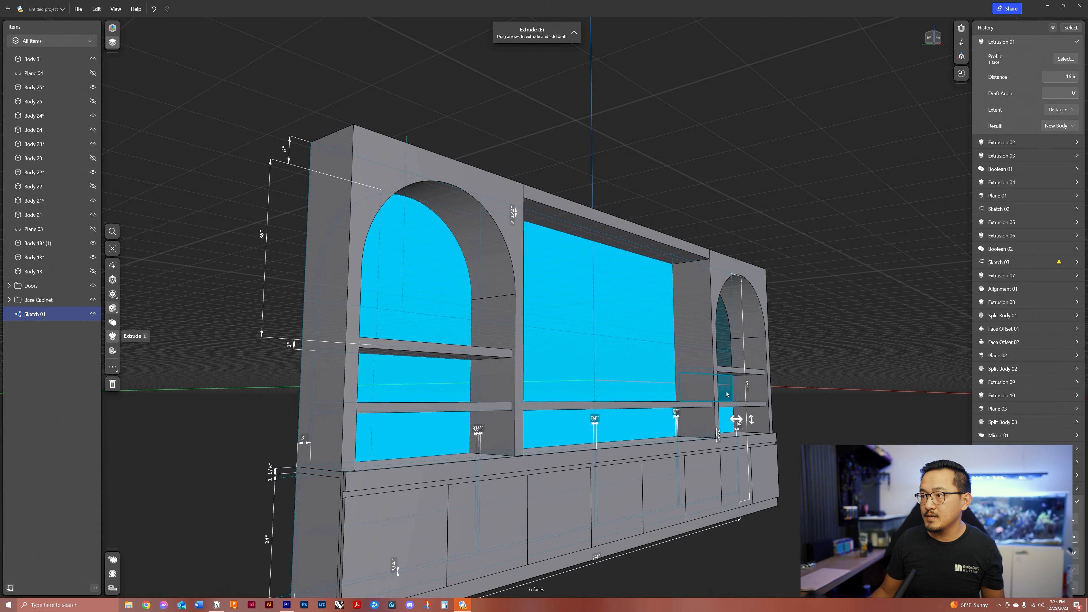
left_click_drag(736, 345, 744, 345)
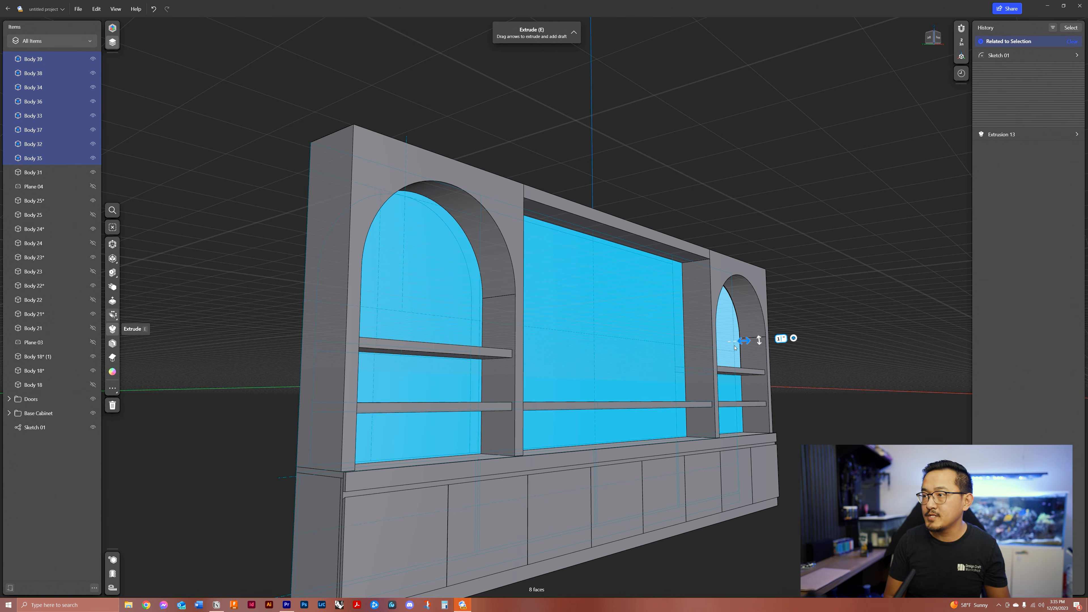
key("Return")
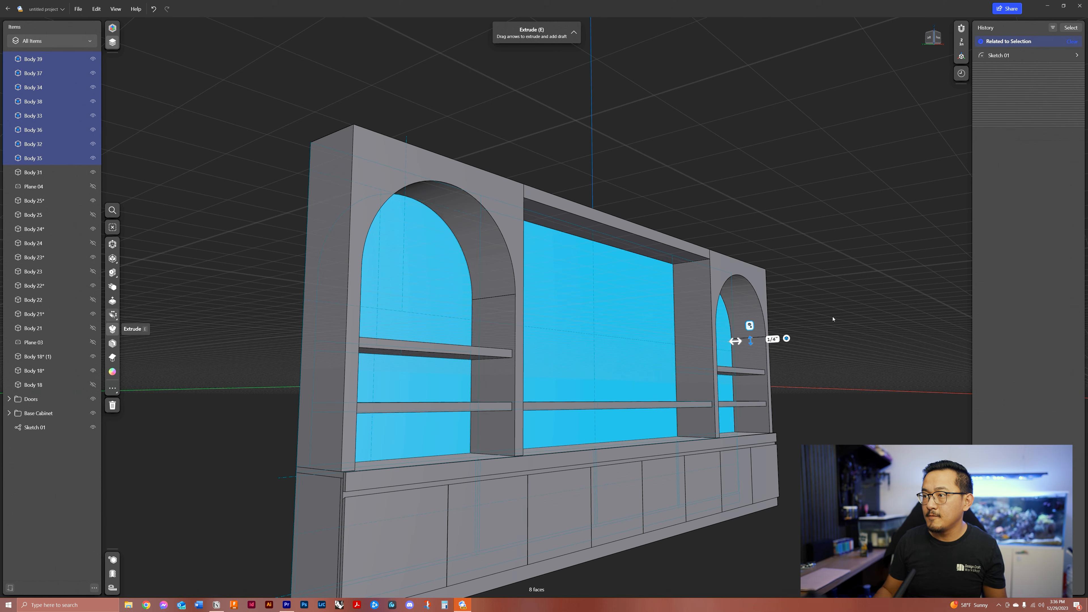
left_click(833, 318)
Step: Examine the complete built-in with its header and back panels from the front and both sides
scroll(833, 319, "down", 5)
right_click_drag(833, 319, 696, 337)
scroll(612, 448, "up", 6)
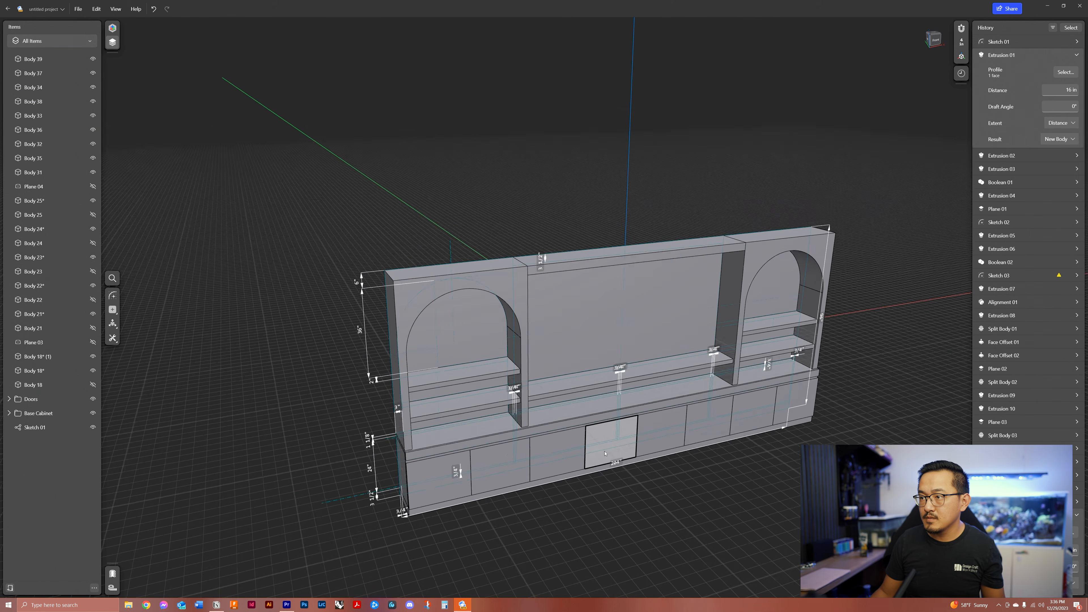
right_click_drag(612, 448, 646, 445)
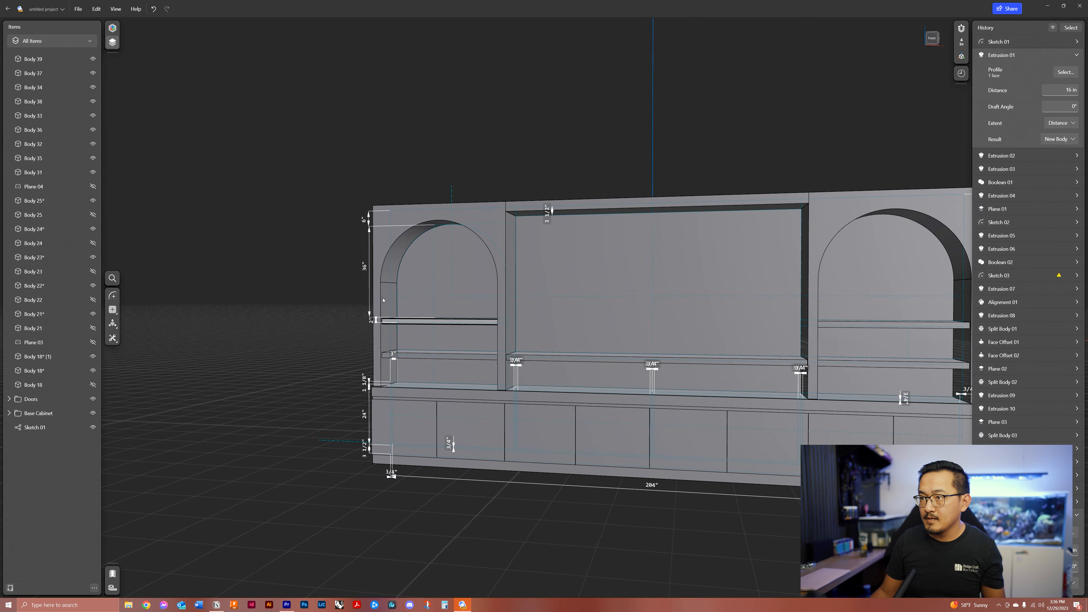
scroll(395, 322, "down", 4)
right_click_drag(664, 318, 797, 365)
scroll(470, 421, "up", 5)
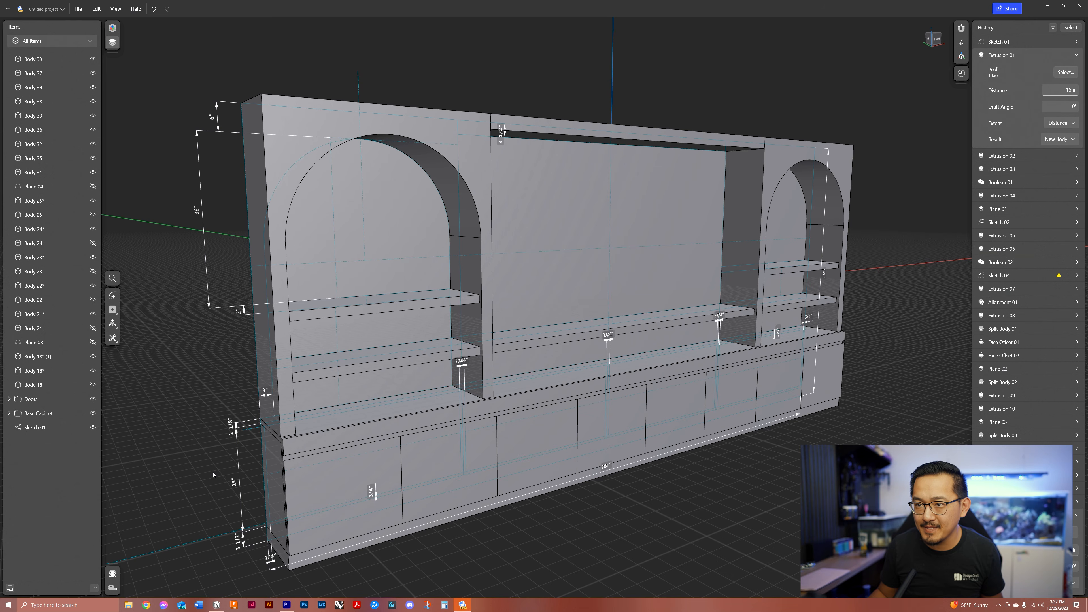
Step: Union the countertop slab with its front edge strip
scroll(277, 419, "up", 10)
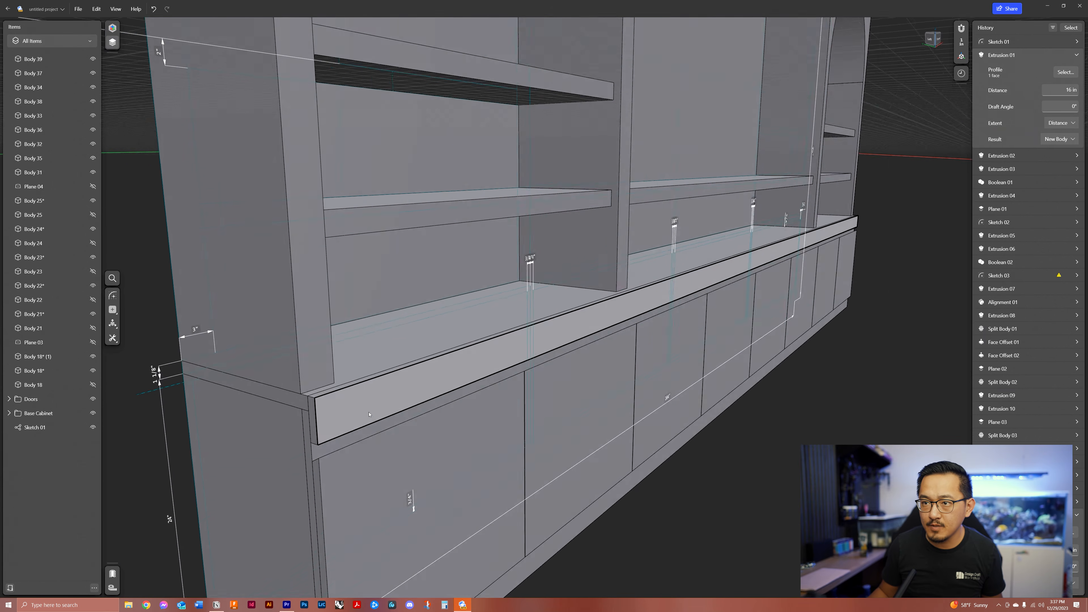
right_click_drag(370, 414, 376, 411)
double_click(376, 410)
double_click(381, 349)
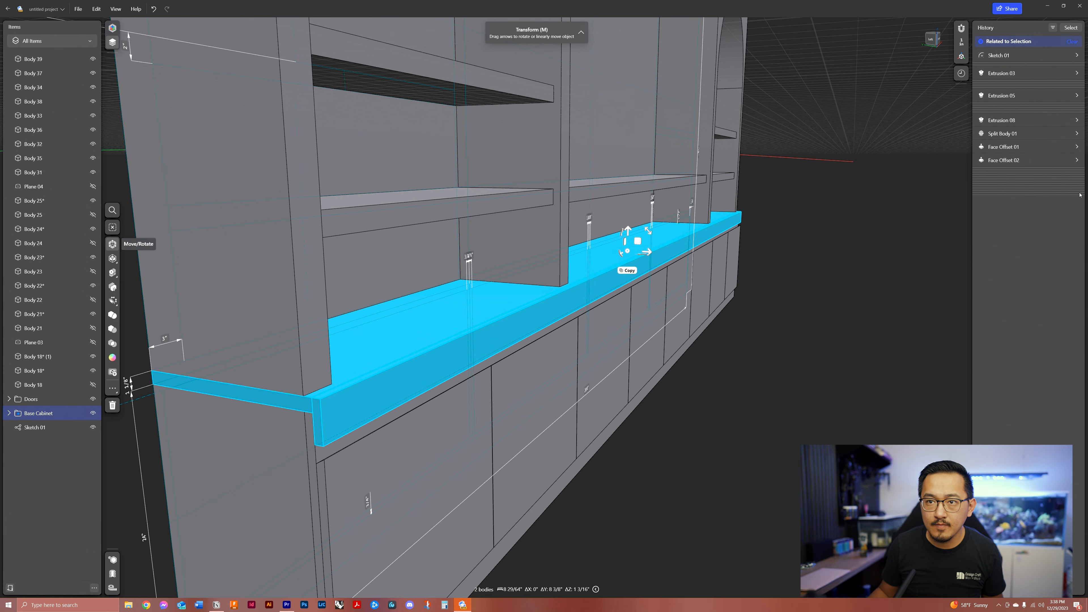
left_click(113, 314)
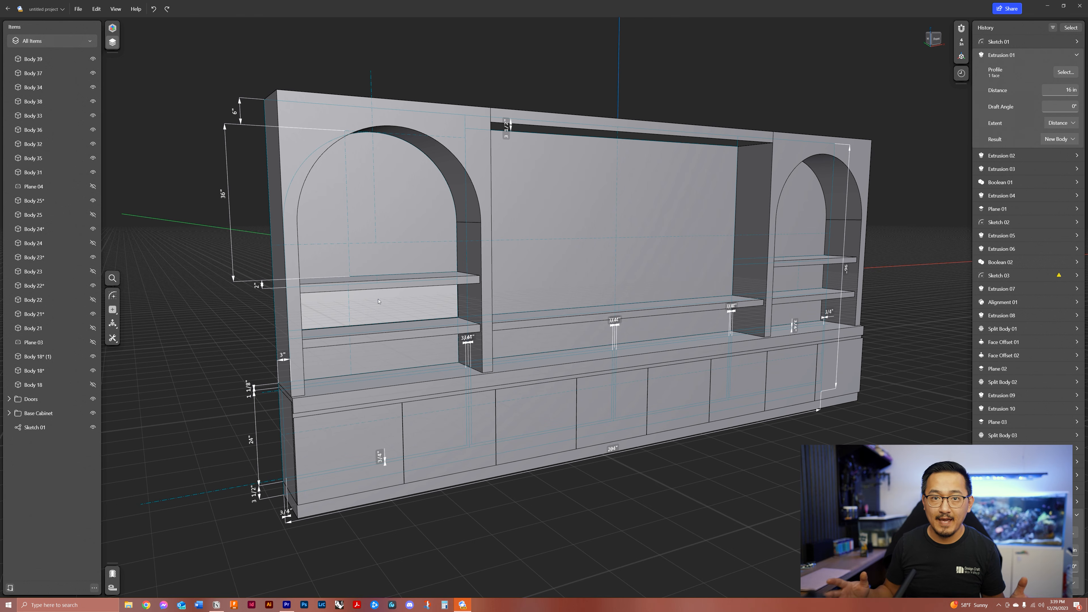
Step: Set the built-in's overall width dimension to 150 in
scroll(407, 154, "down", 3)
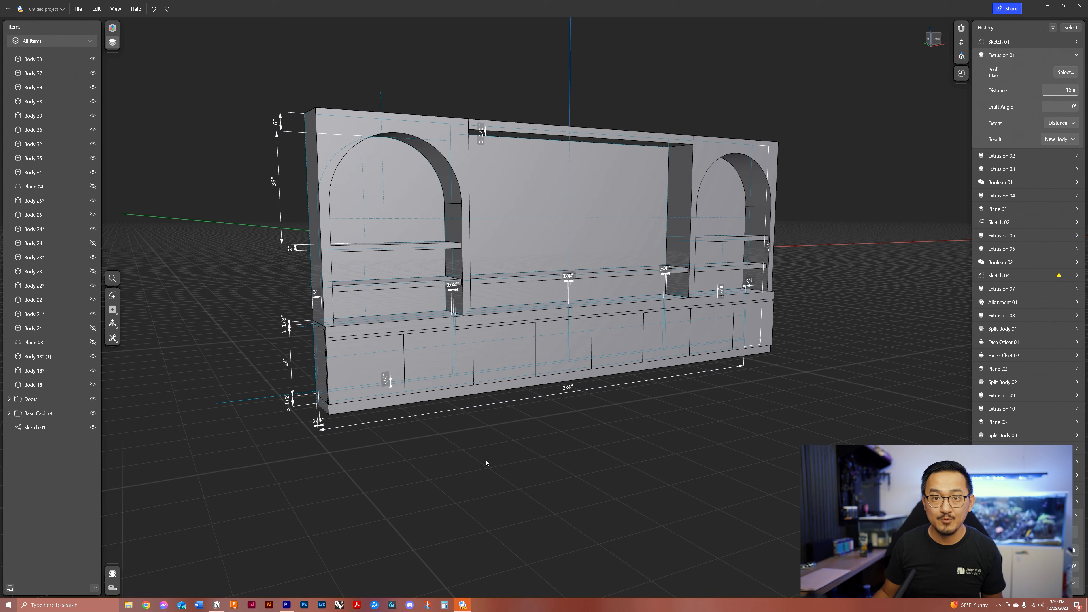
right_click_drag(492, 438, 497, 438)
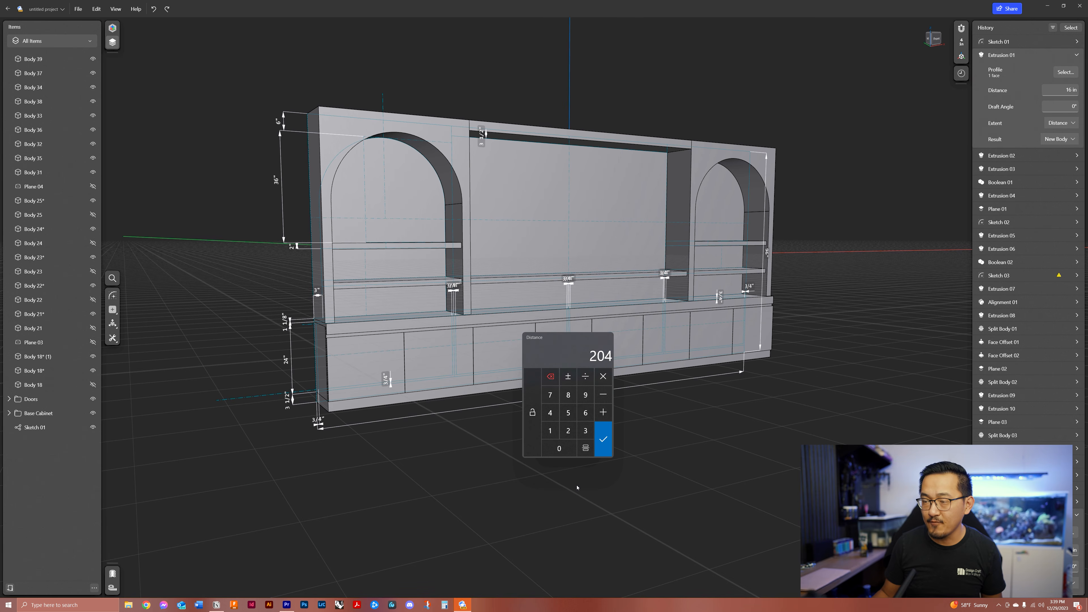
key("Return")
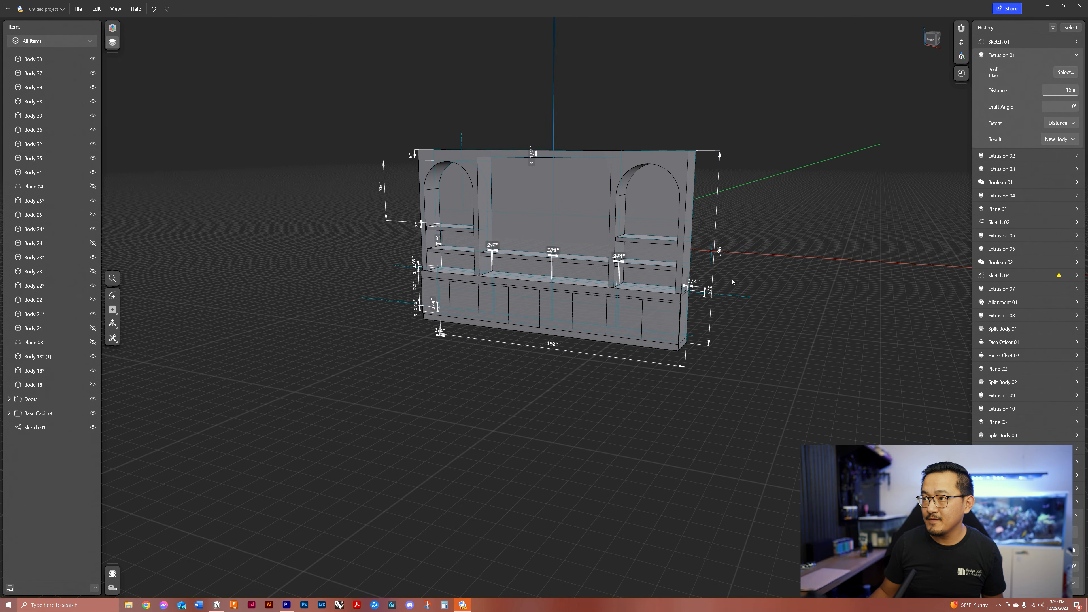
Step: Set the built-in's overall height to 150 in and the distance from the arch top to the upper shelf to 48 in
left_click(719, 252)
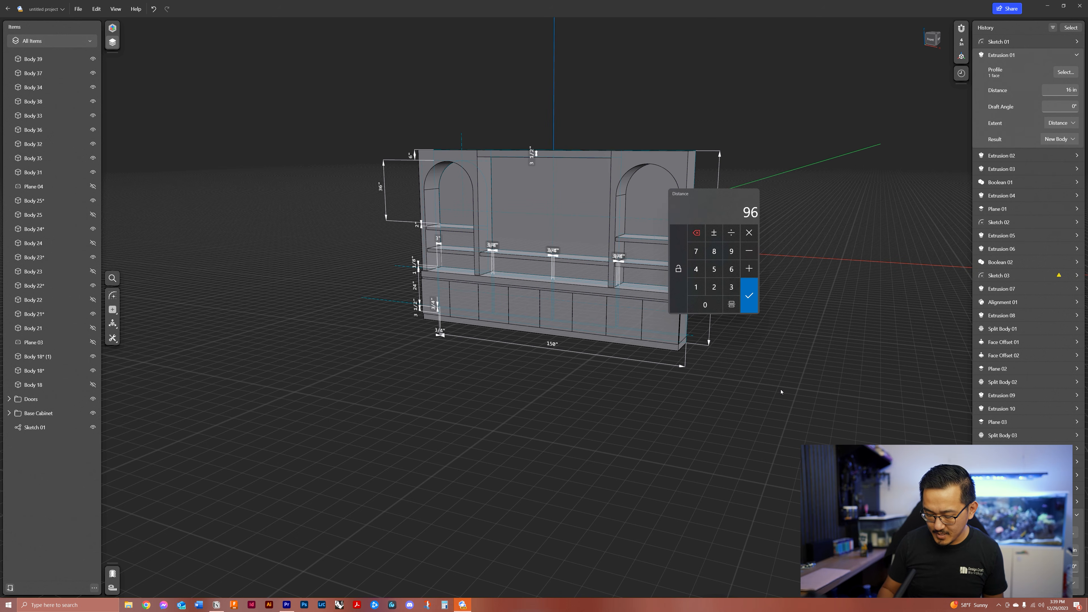
key("Return")
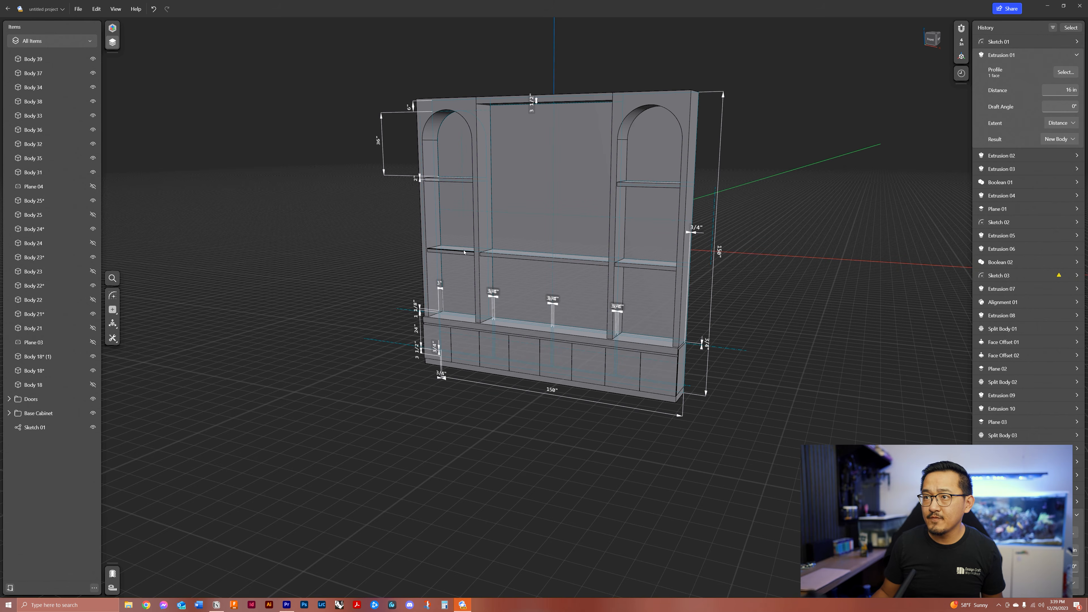
right_click_drag(458, 230, 493, 213)
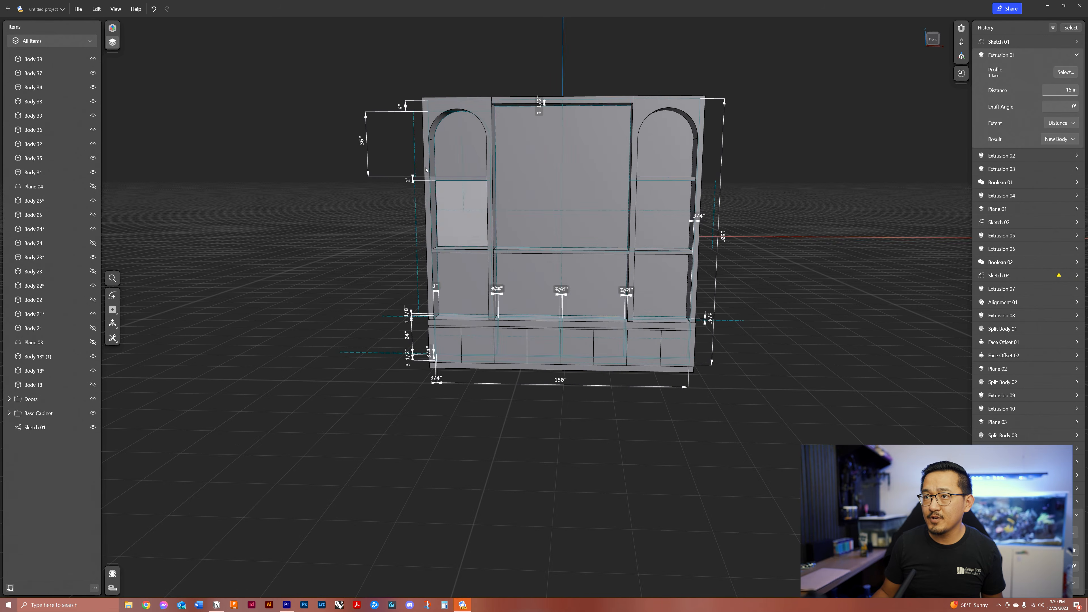
key("Return")
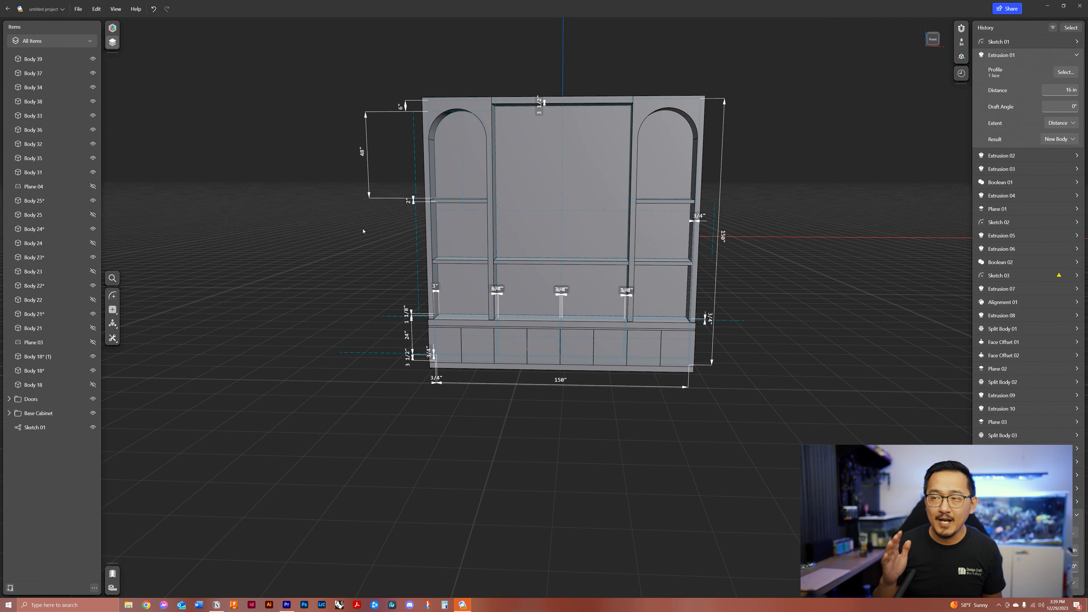
Step: Set the overall width to 204 in, the overall height to 96 in and the arch-to-shelf distance to 36 in
left_click(562, 381)
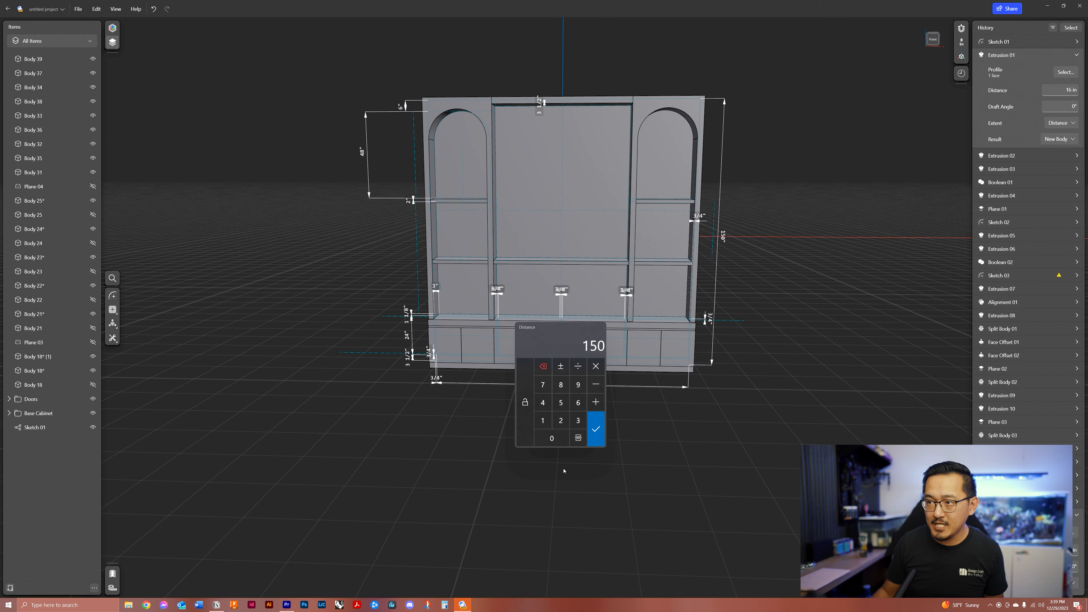
key("Return")
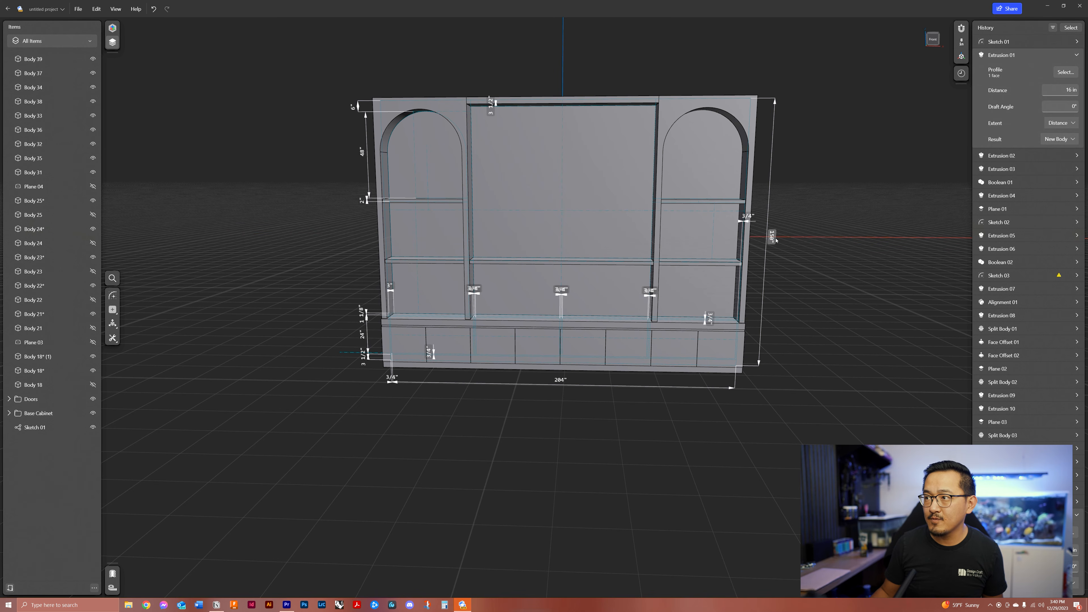
left_click(773, 237)
type("96")
key("Return")
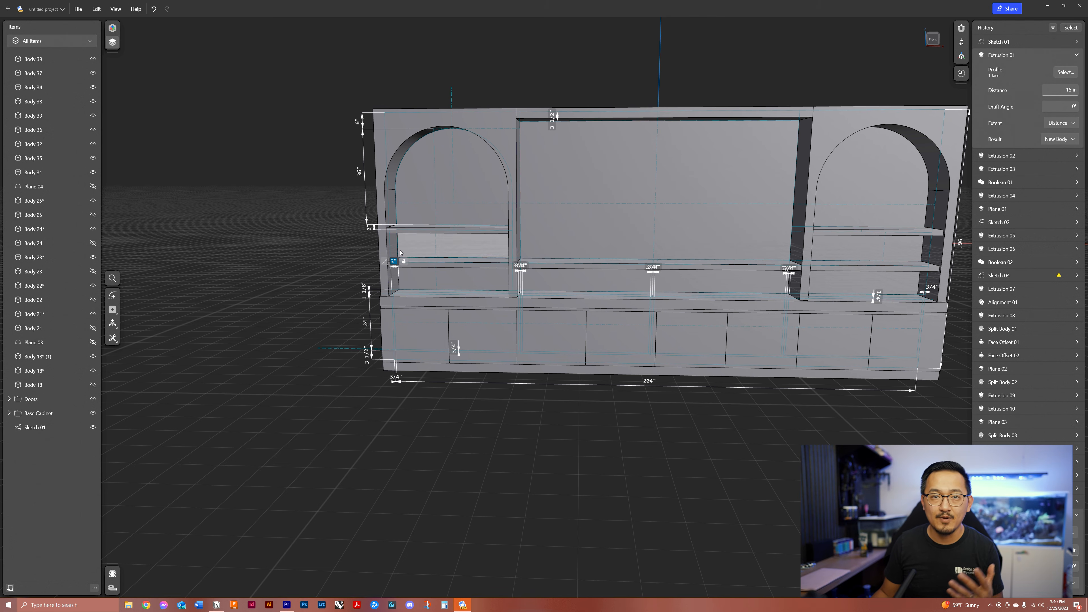
middle_click_drag(484, 316, 367, 237)
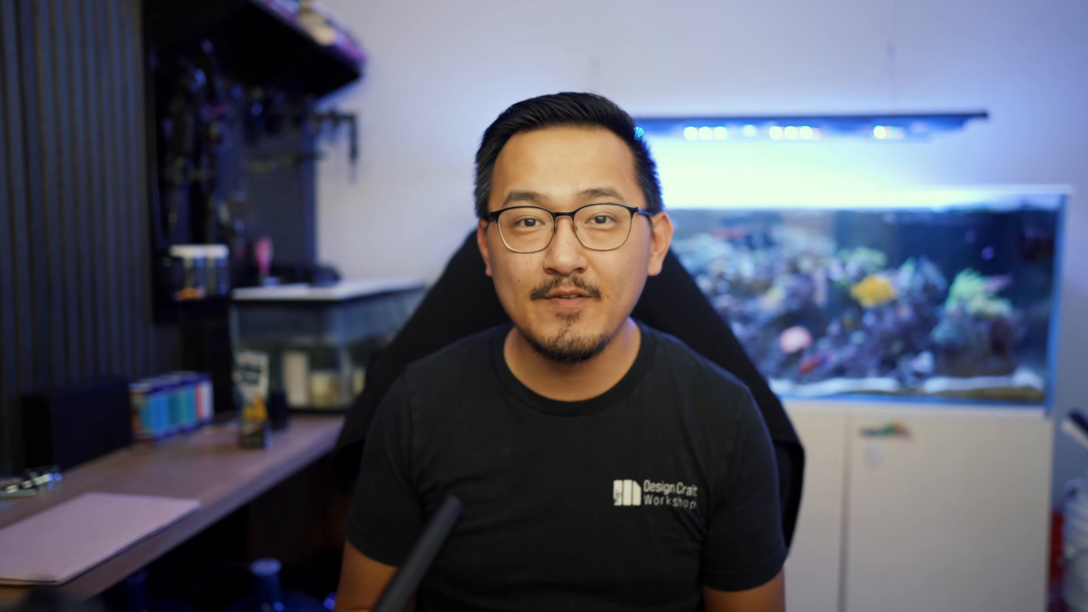